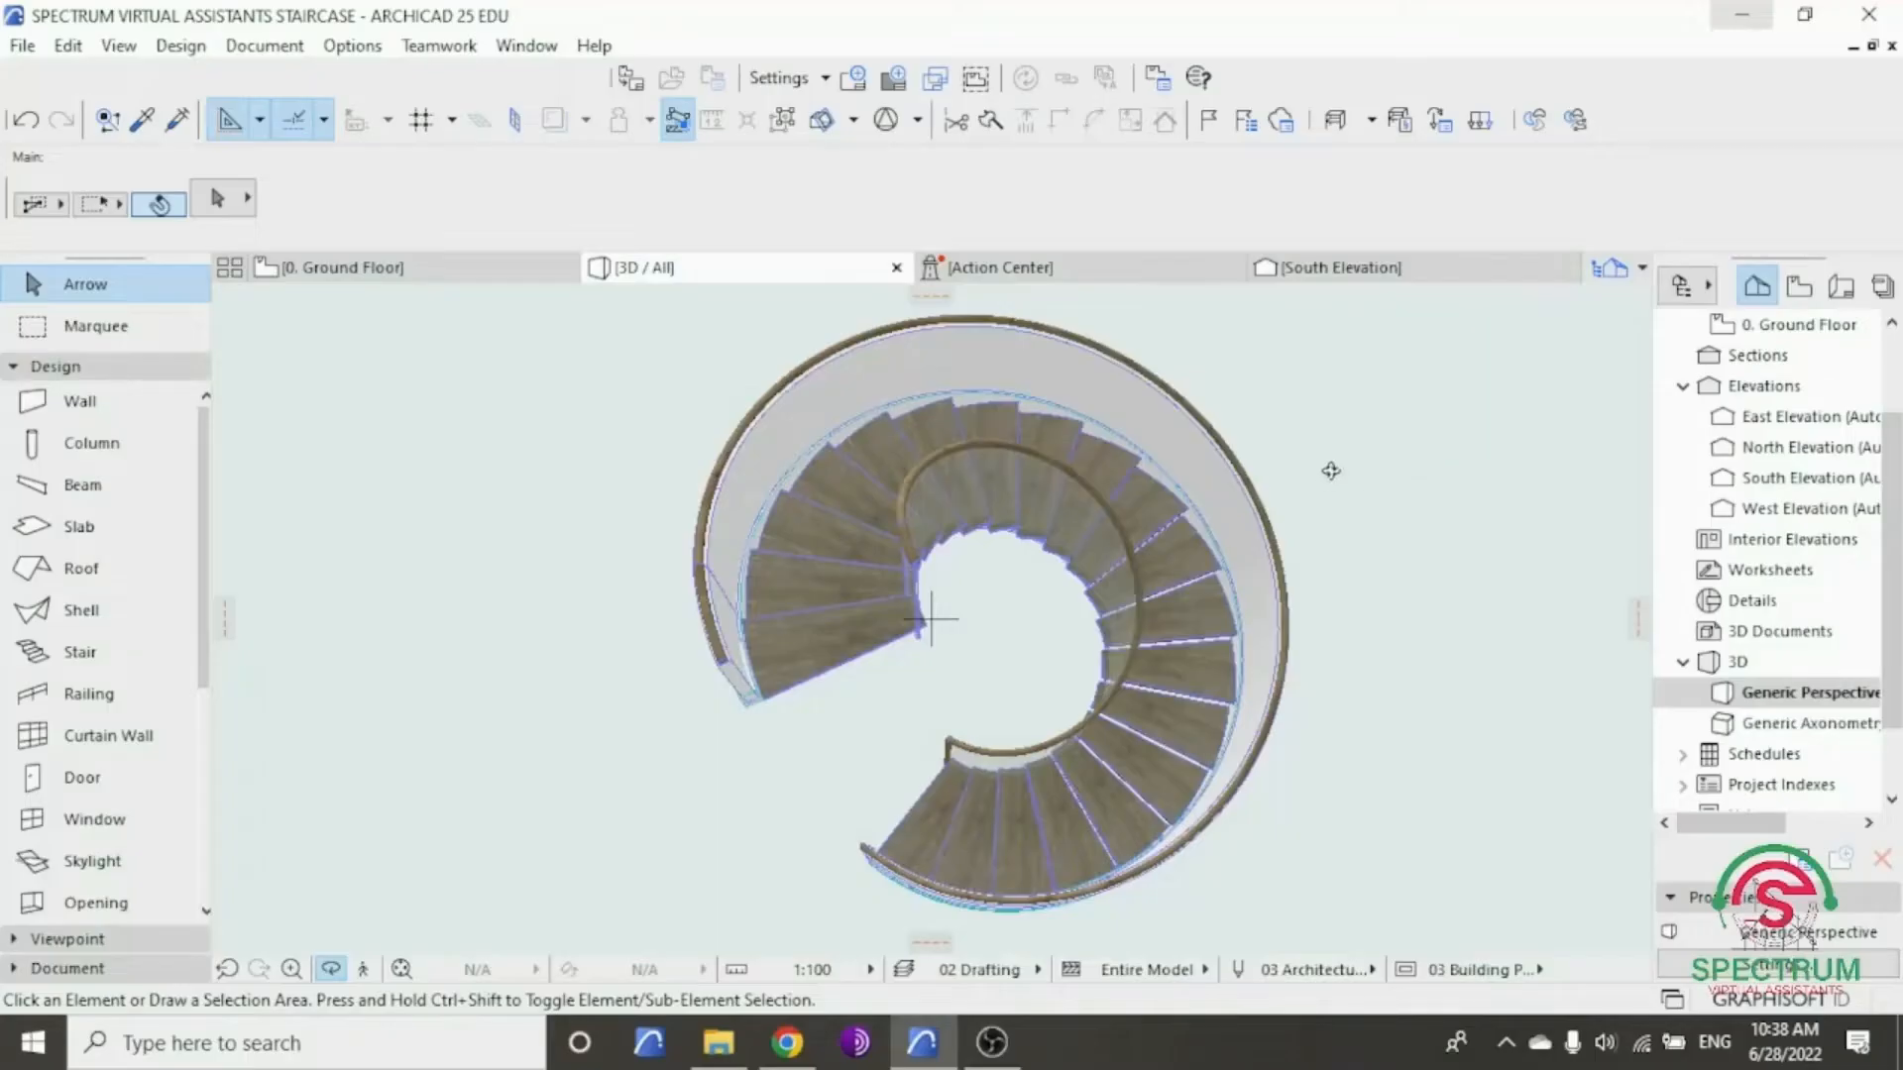
pyautogui.moveTo(1341, 455); pyautogui.dragTo(1030, 966)
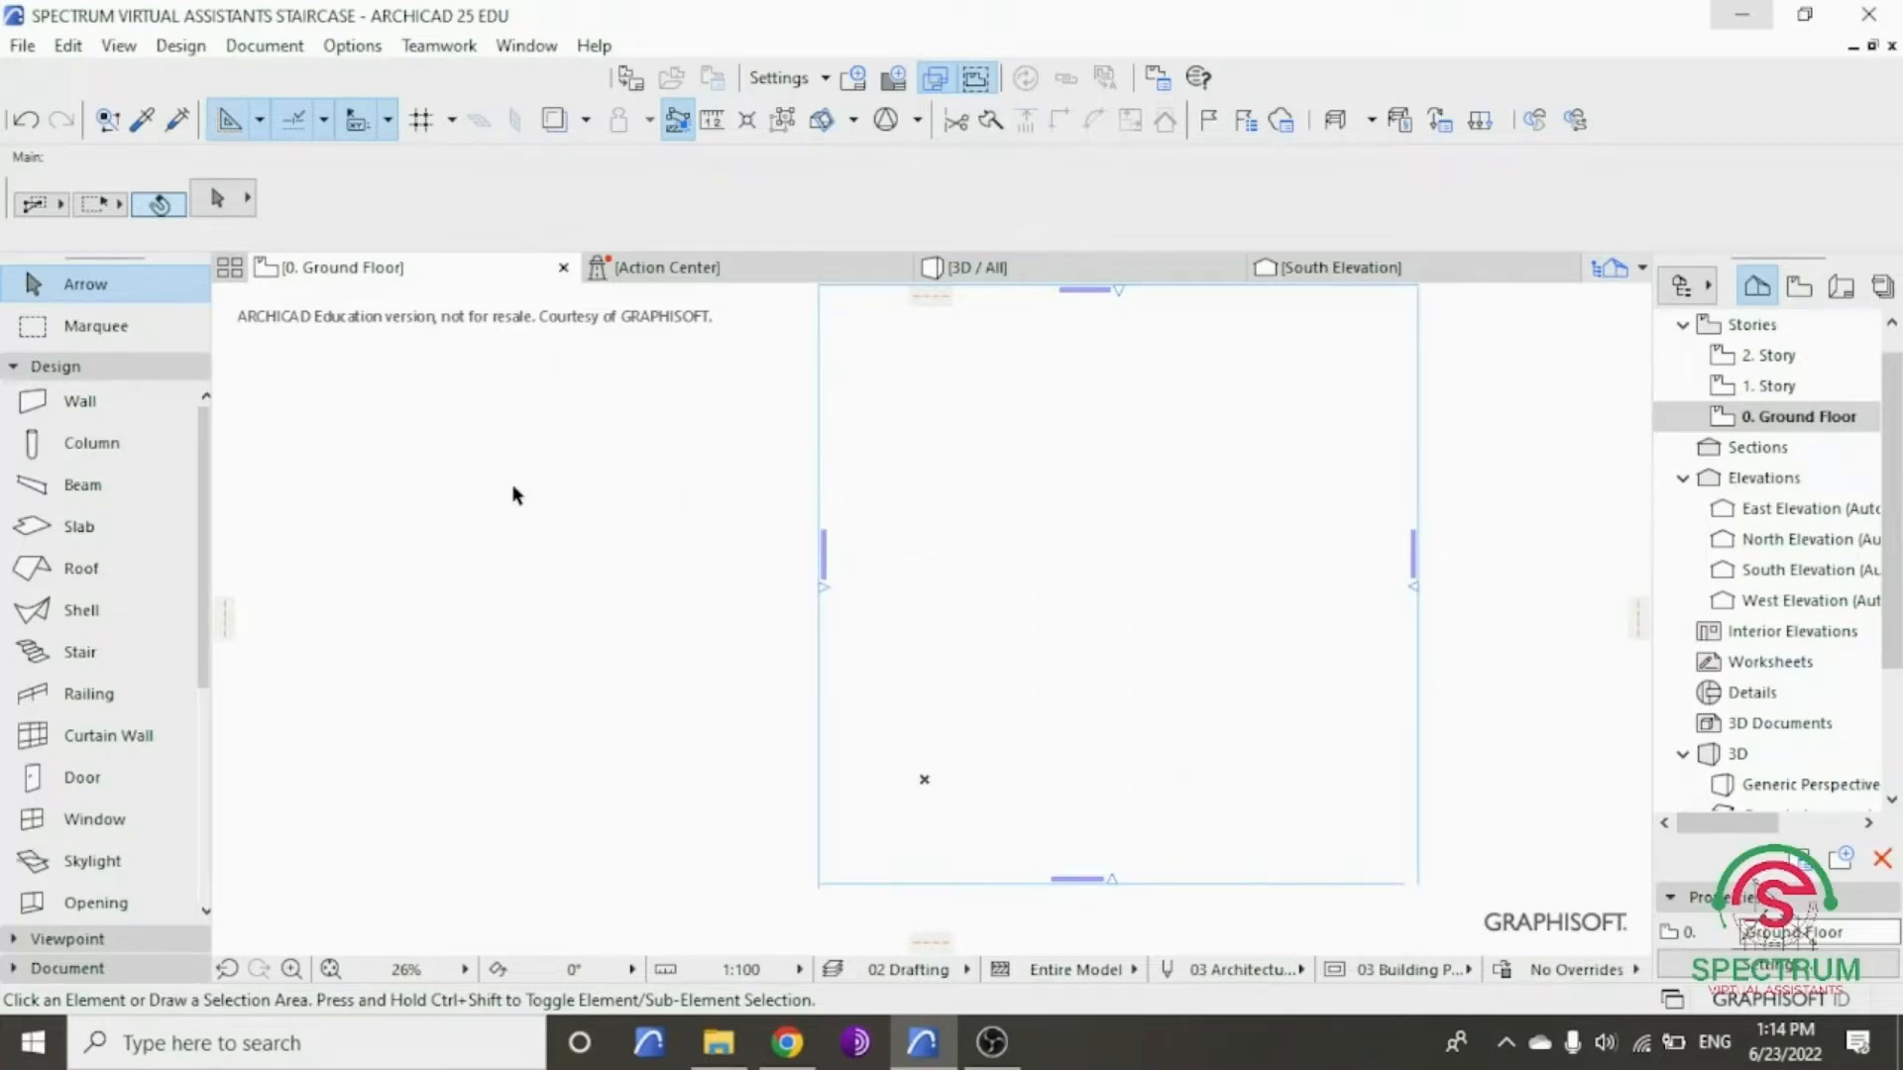
# - Draw a rectangular slab measuring 10000 by 10000 mm on the Ground Floor plan, between the elevation markers
pyautogui.click(91, 369)
pyautogui.click(92, 370)
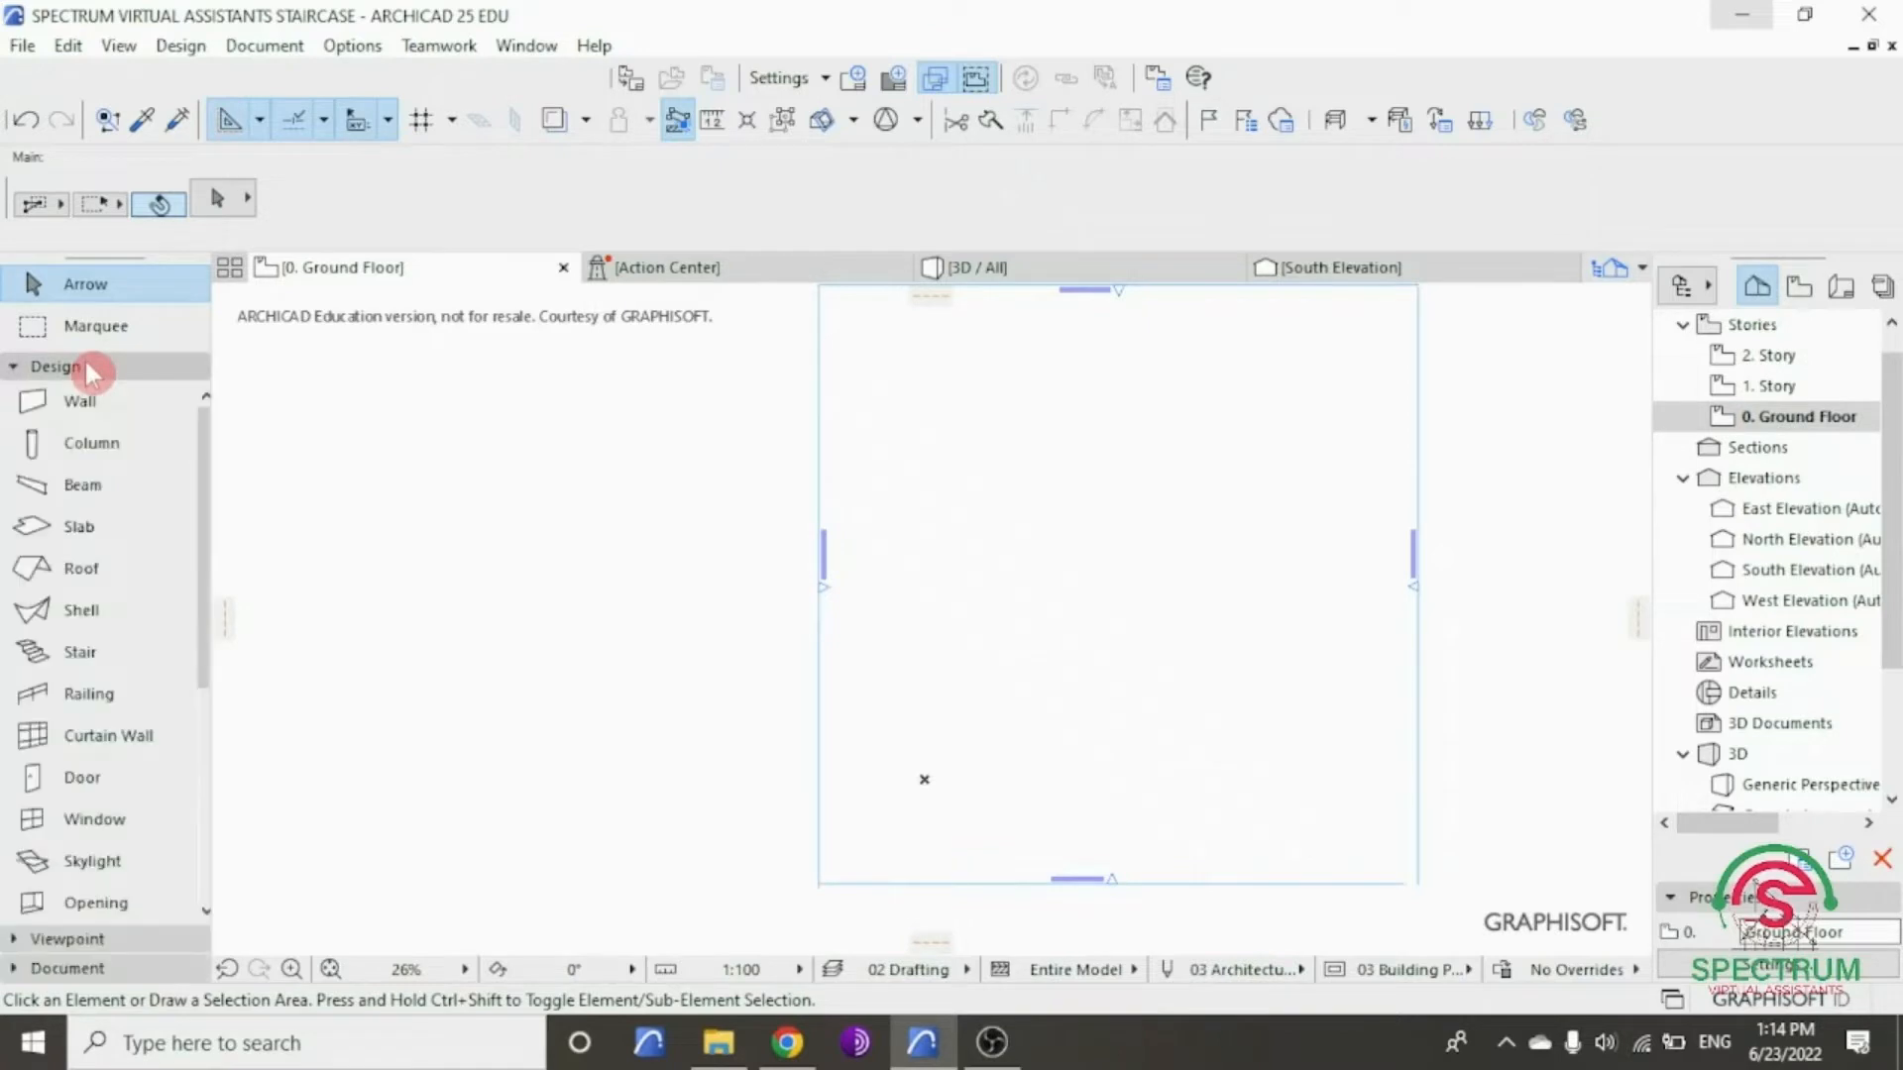
pyautogui.click(81, 531)
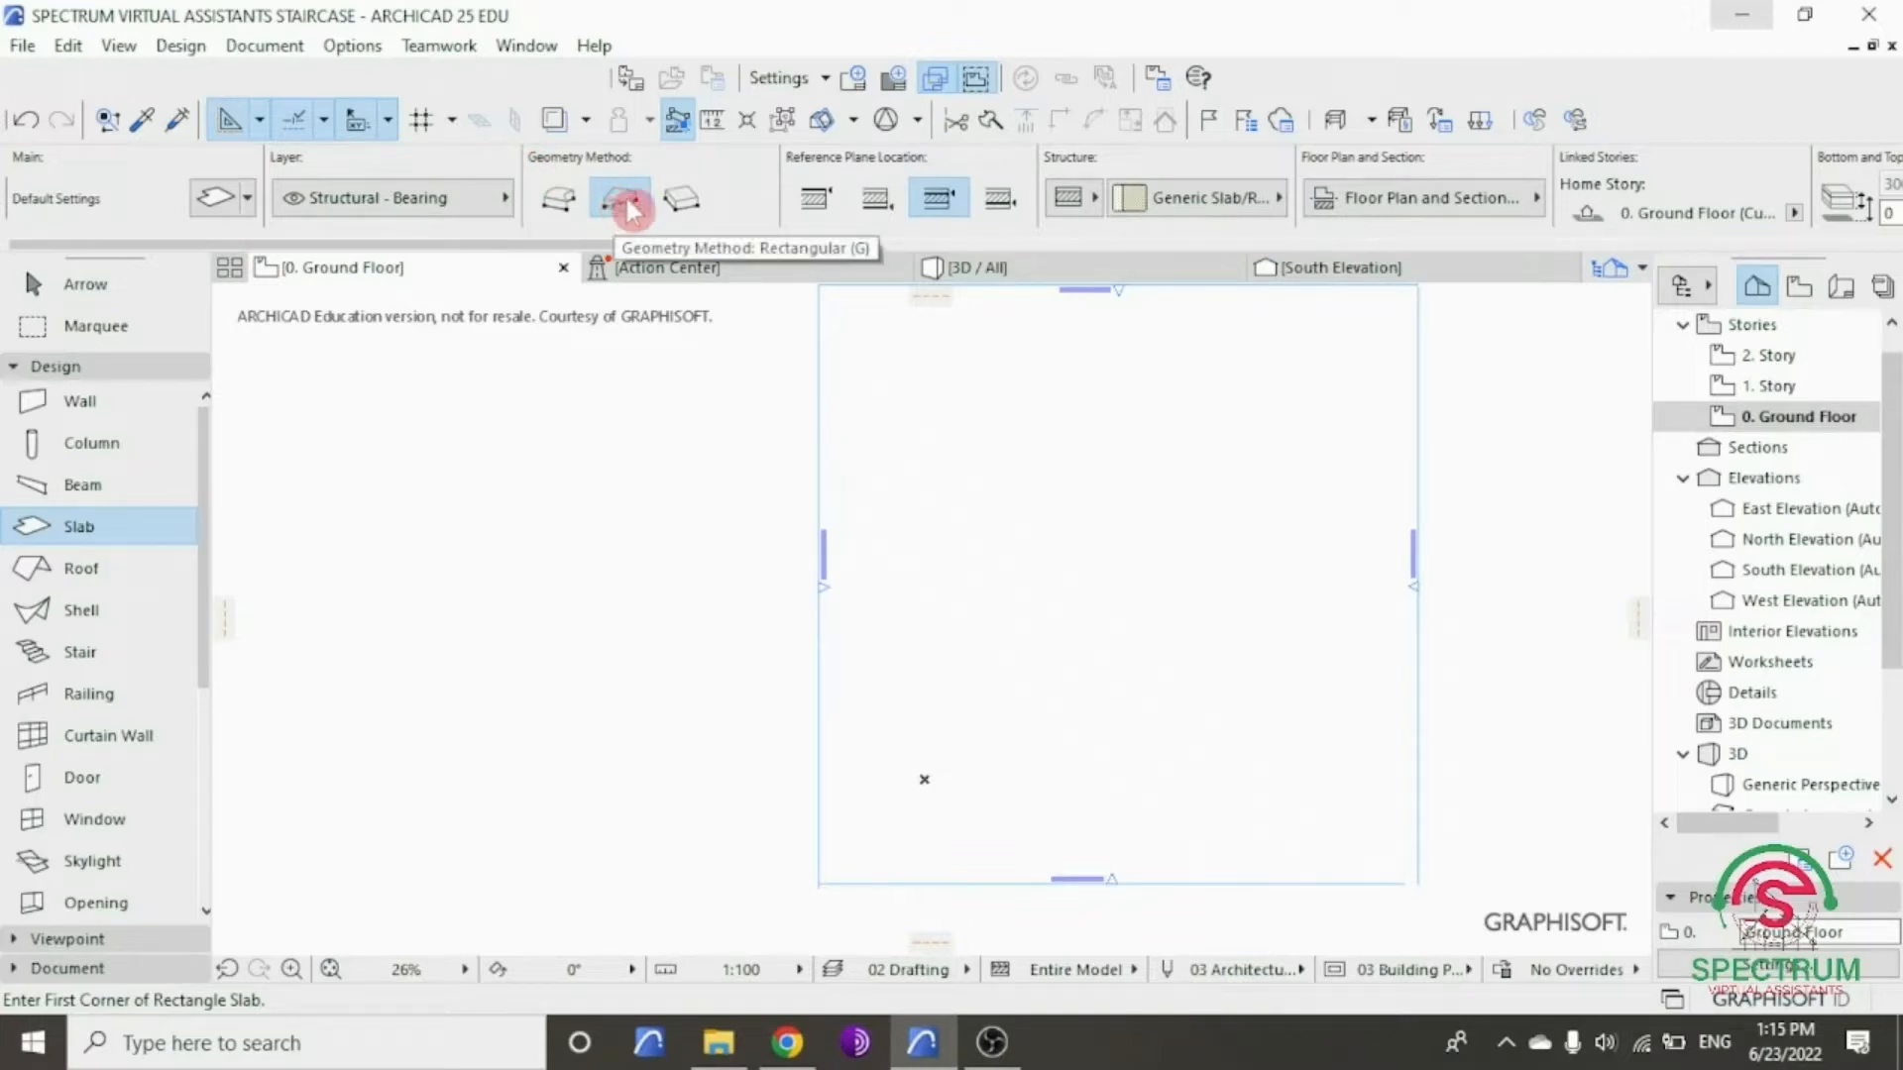
pyautogui.scroll(3, 1063, 477)
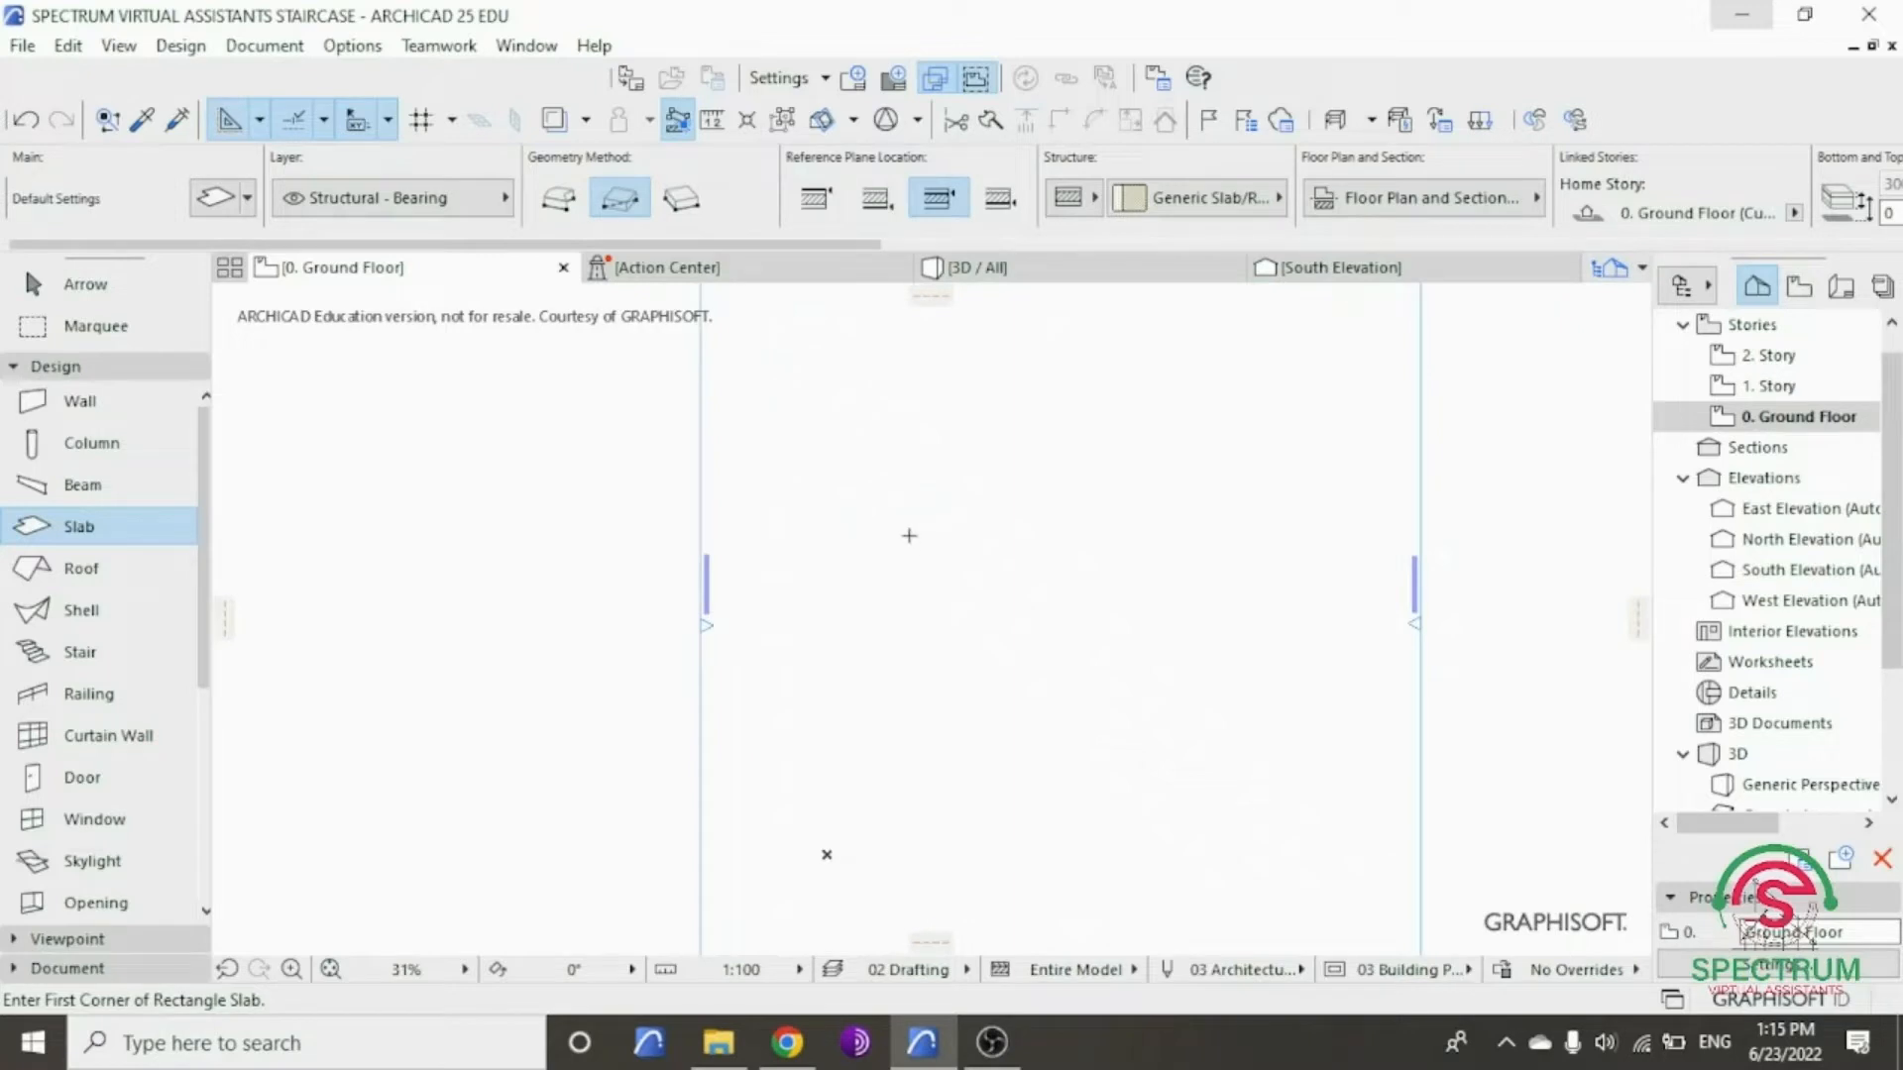
pyautogui.click(897, 523)
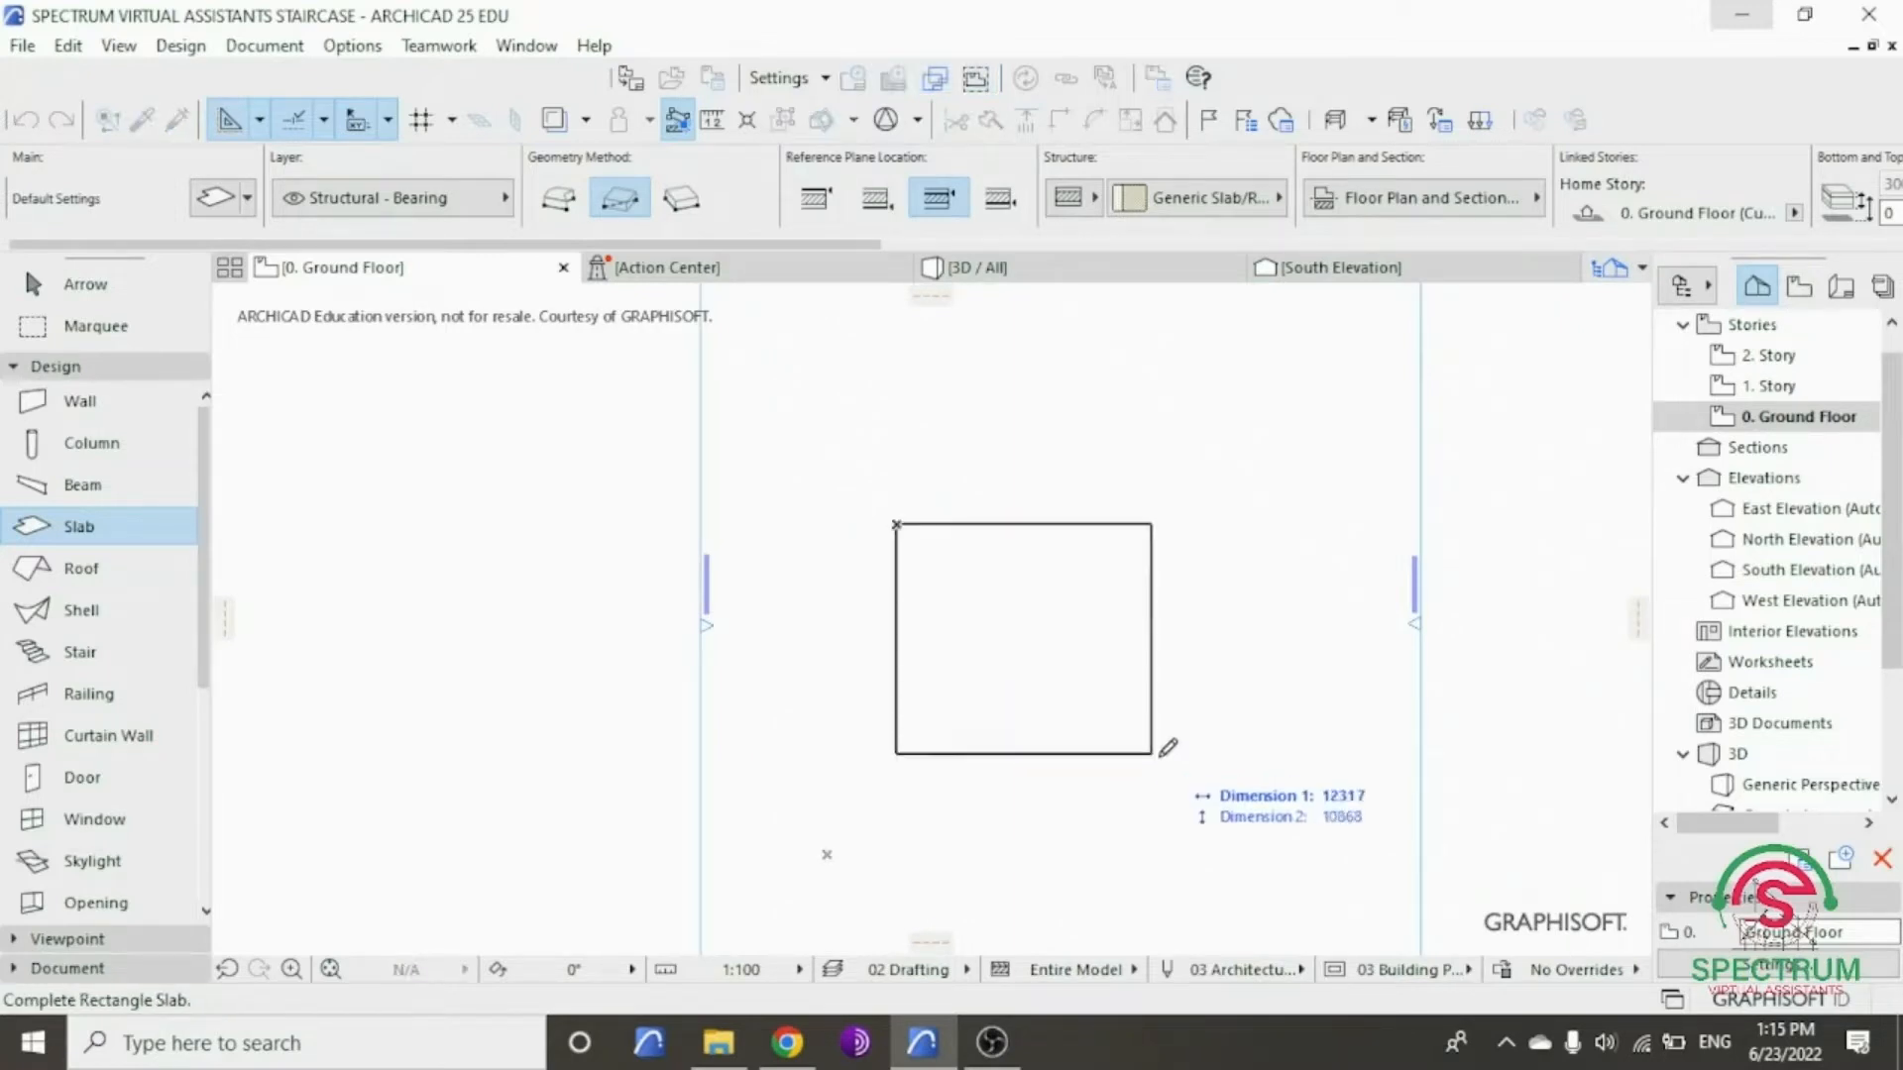
pyautogui.write('10000')
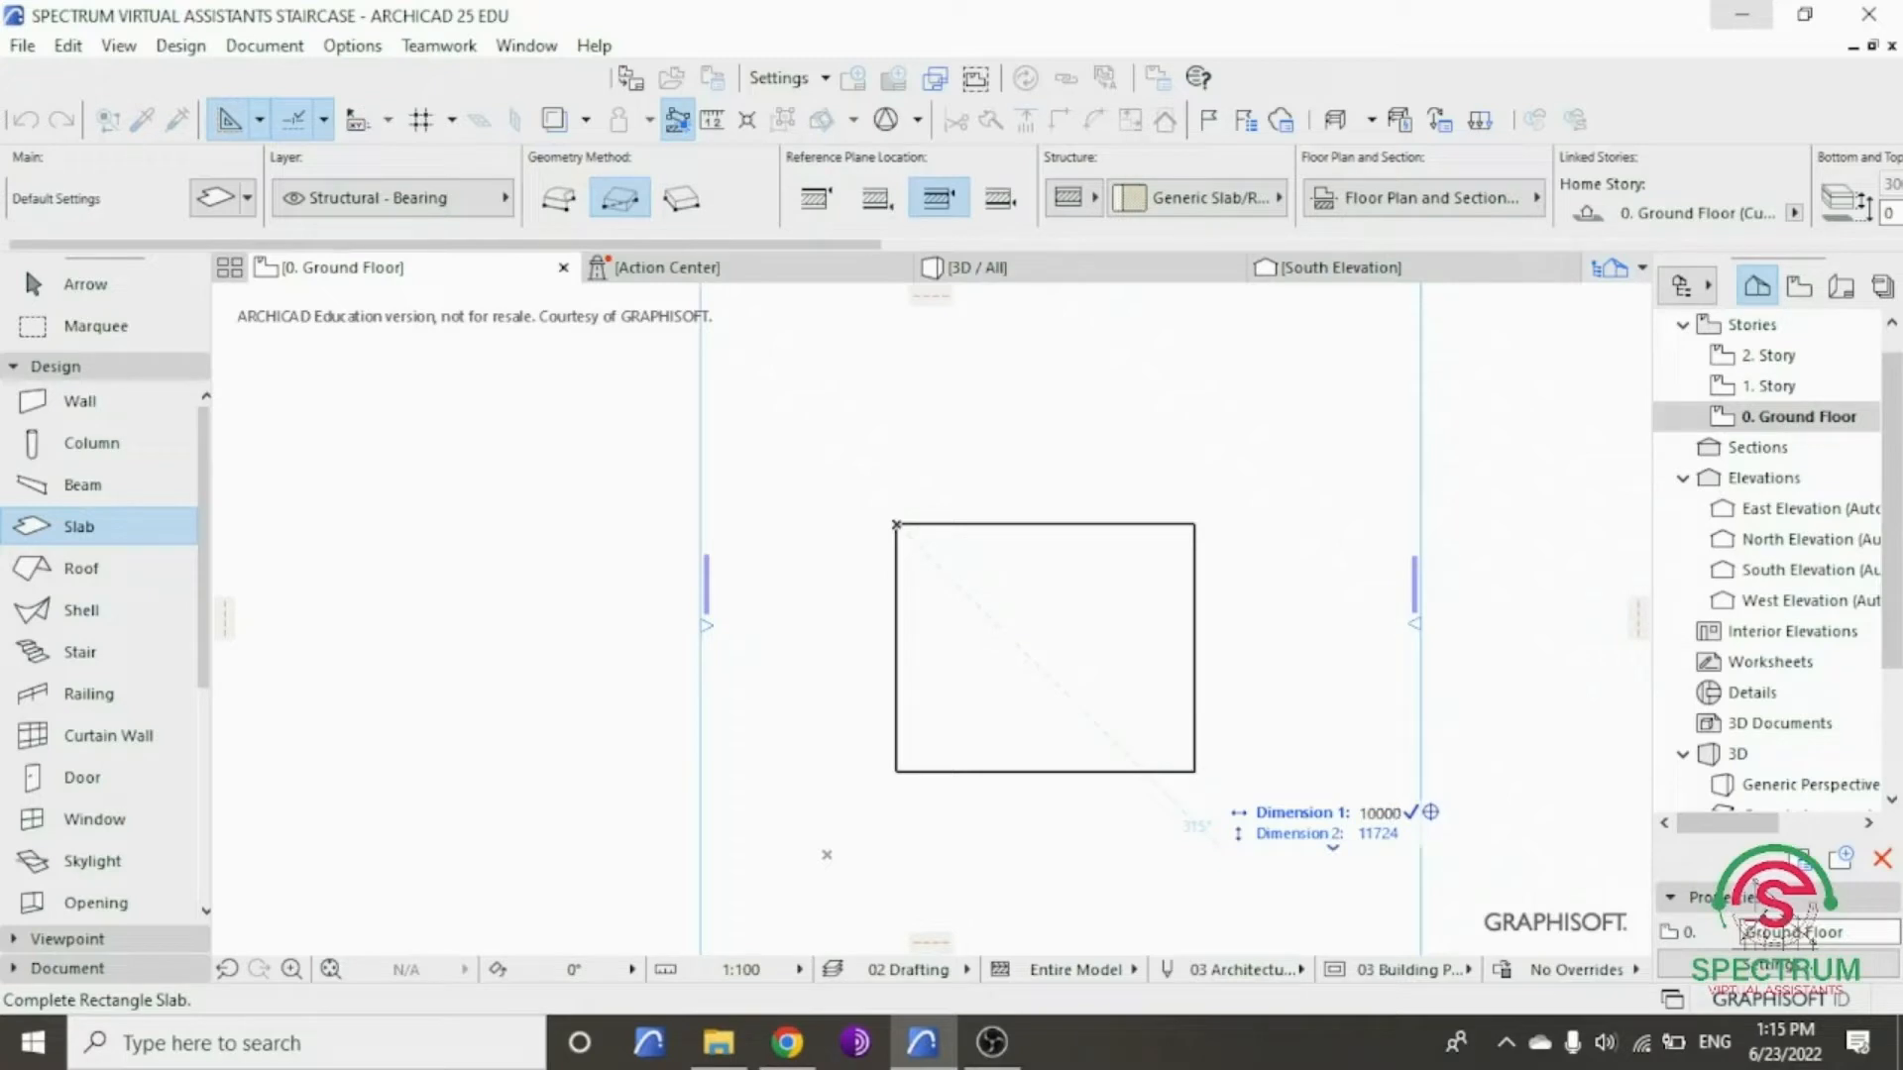
pyautogui.press('Tab')
pyautogui.write('1')
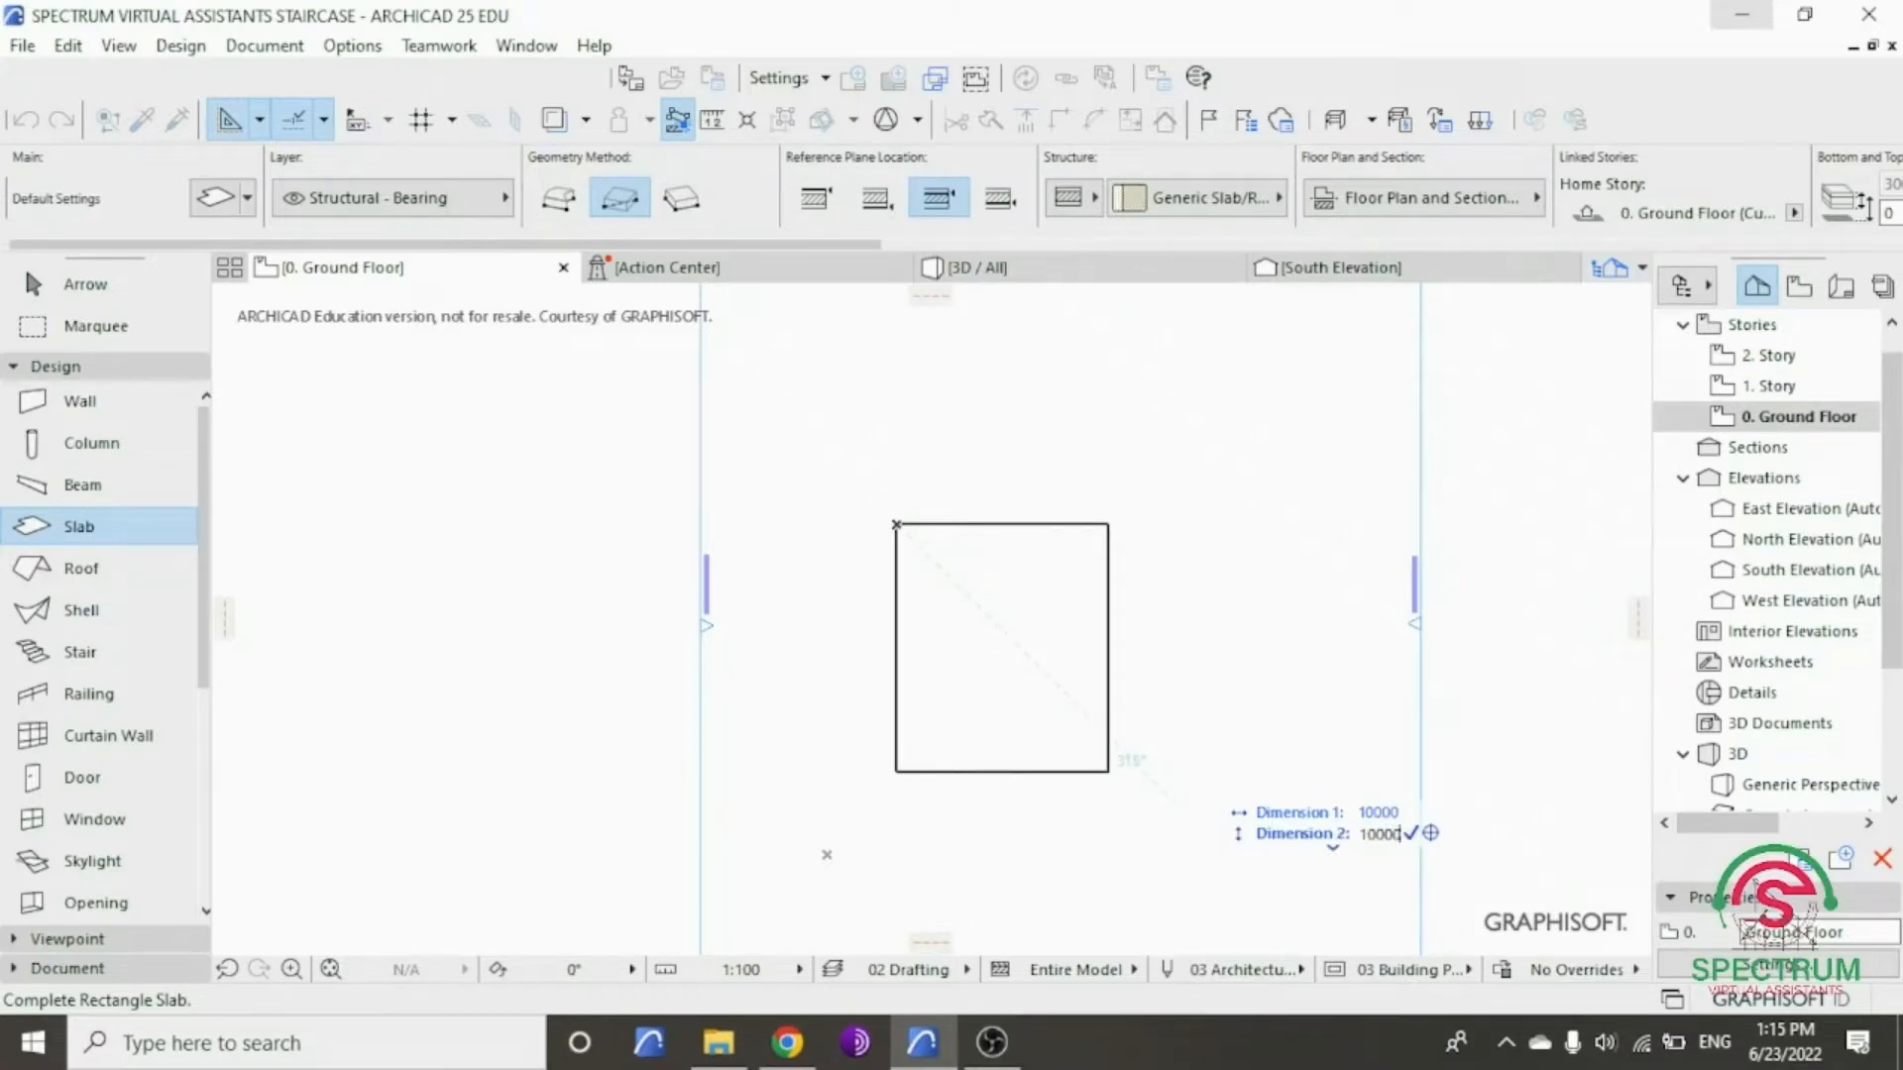
pyautogui.press('Return')
pyautogui.press('Escape')
# - Change the square slab's structure from composite to a basic single material, Concrete - Structural, in its selection settings
pyautogui.click(981, 619)
pyautogui.moveTo(981, 618); pyautogui.dragTo(1049, 619)
pyautogui.click(1032, 442)
pyautogui.scroll(2, 1032, 644)
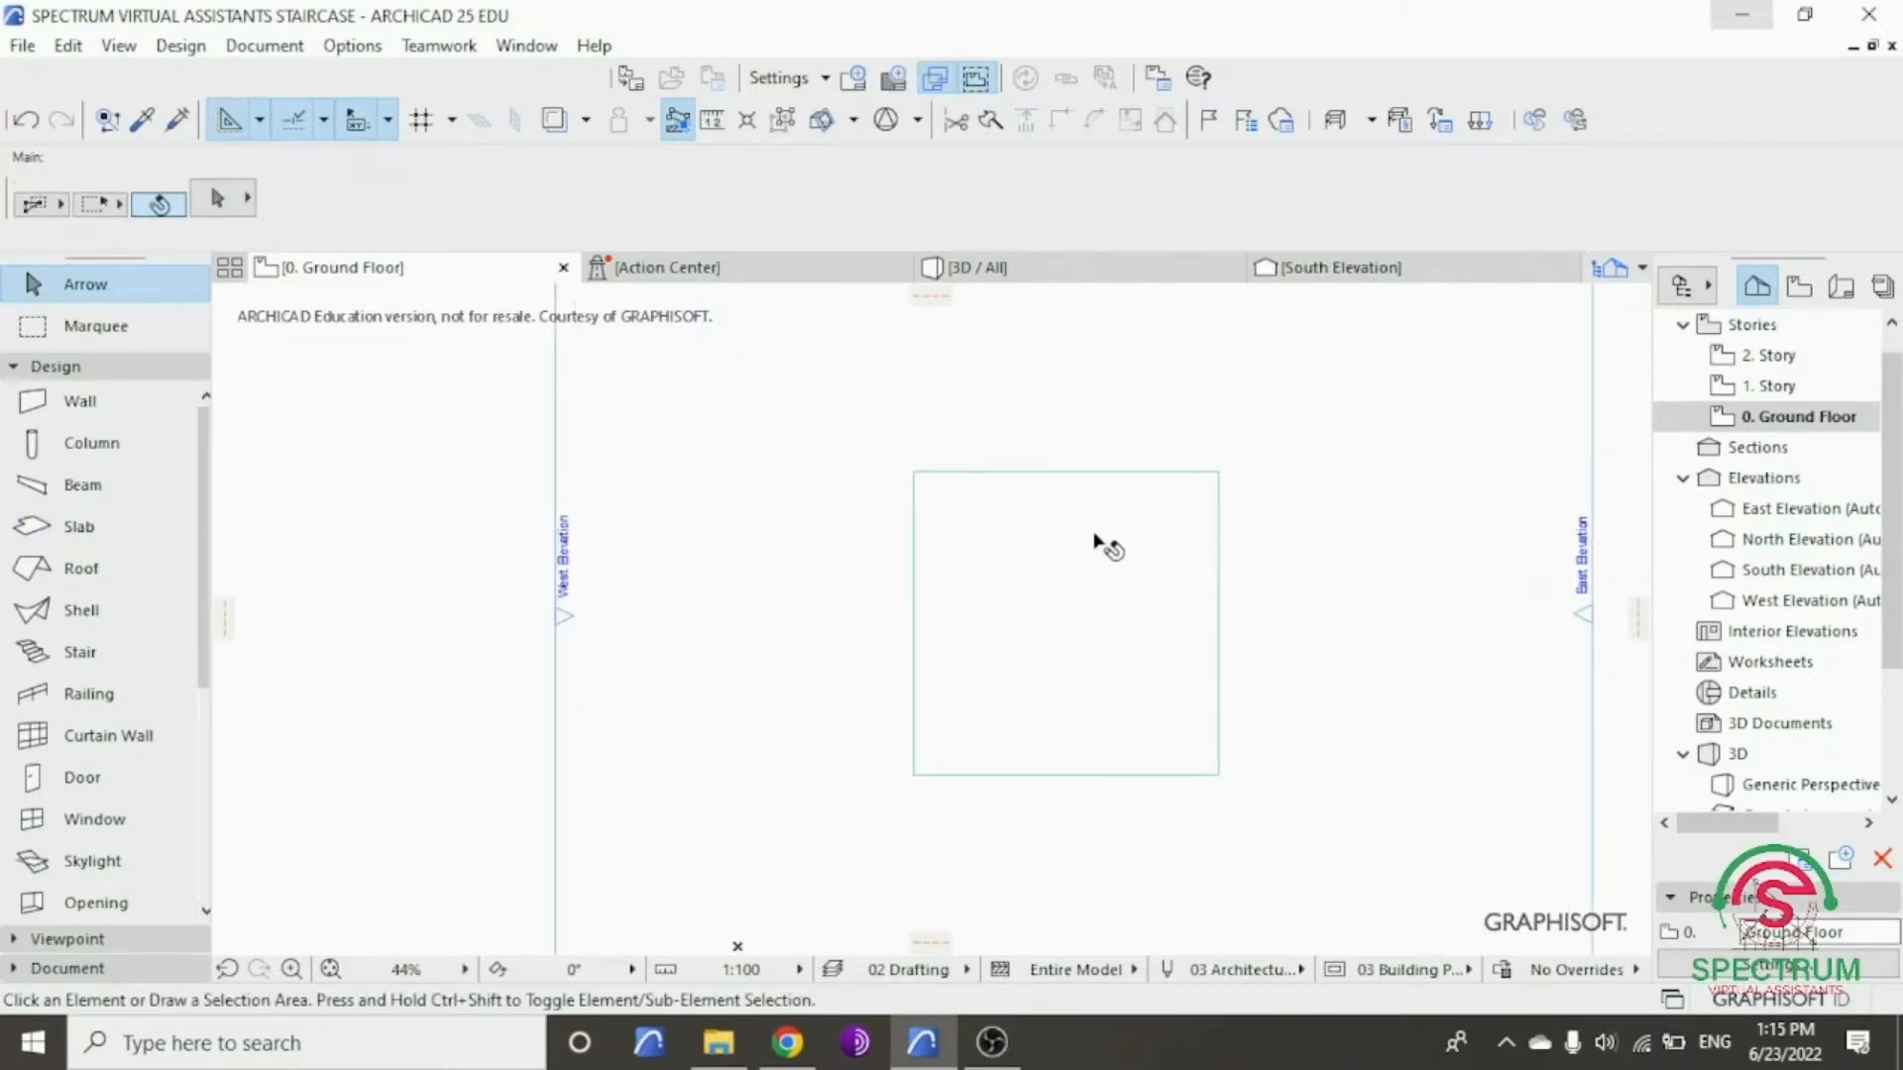
pyautogui.click(1094, 538)
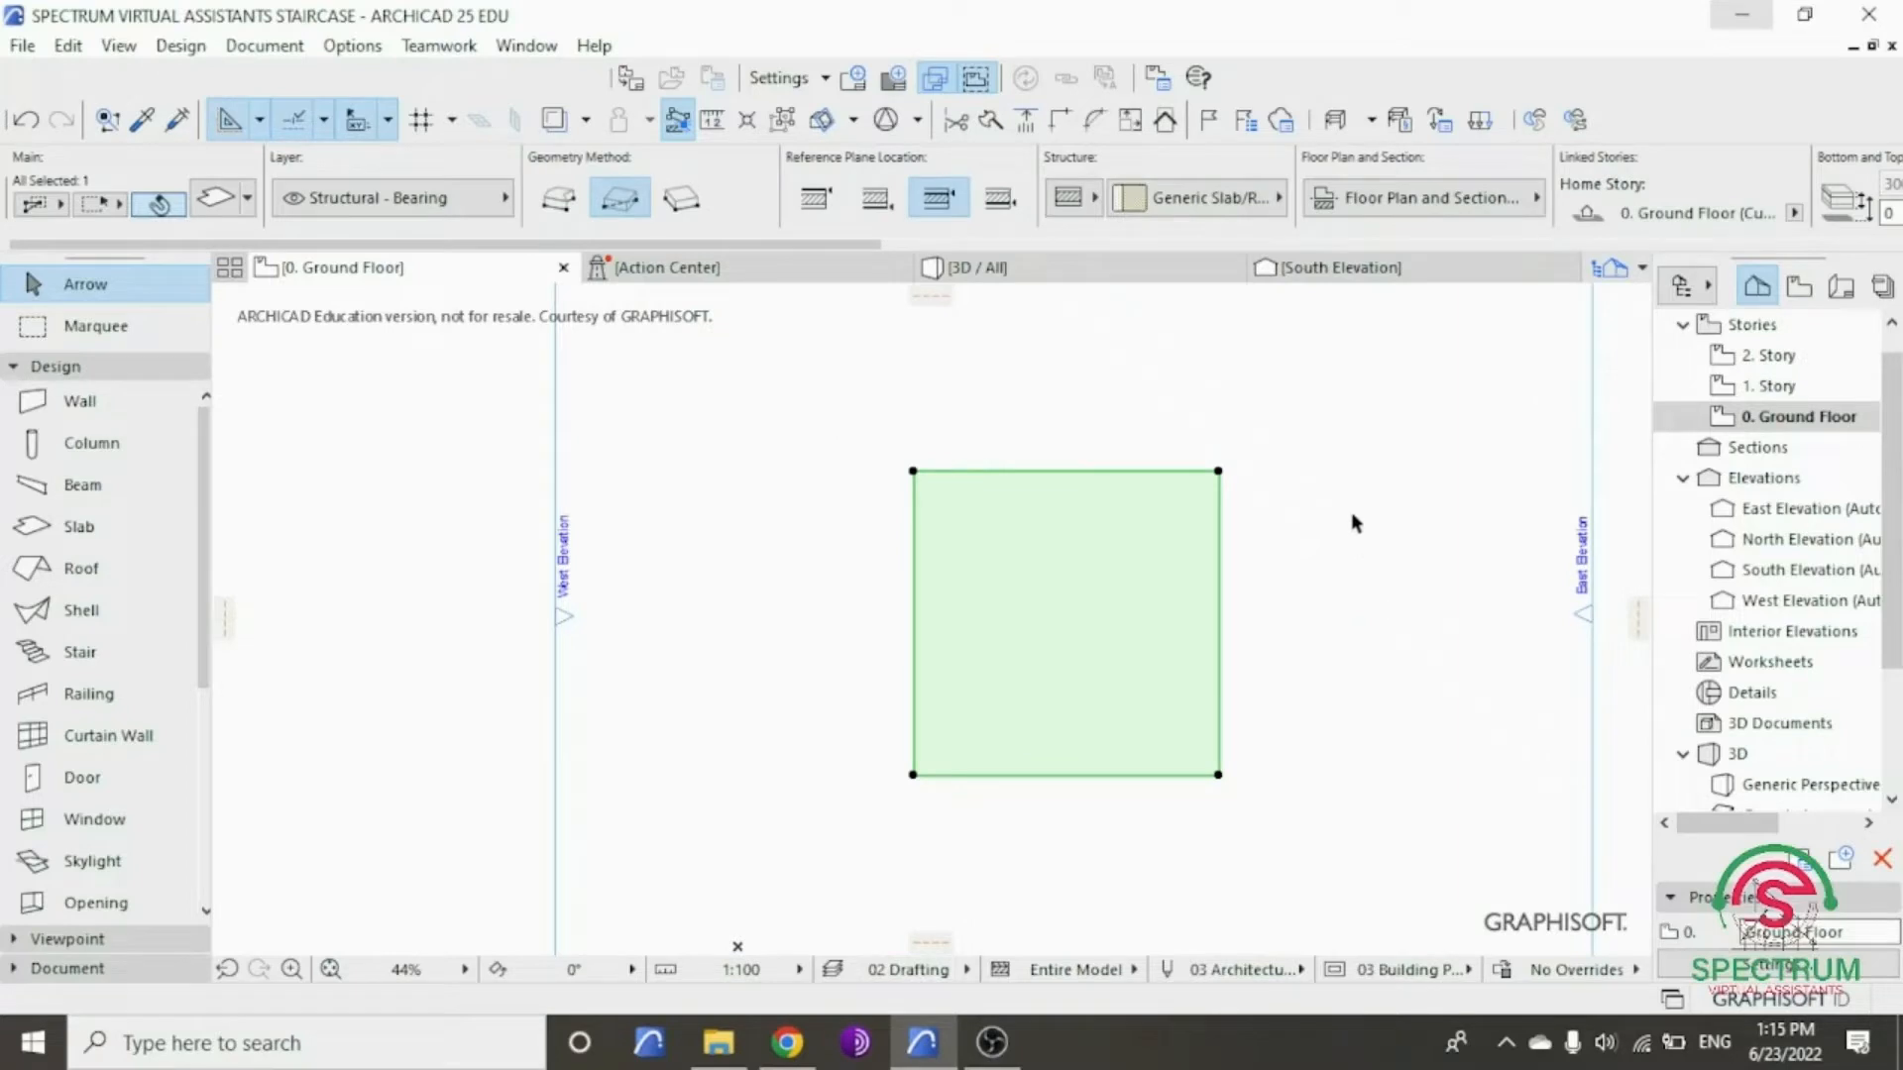
pyautogui.rightClick(1327, 456)
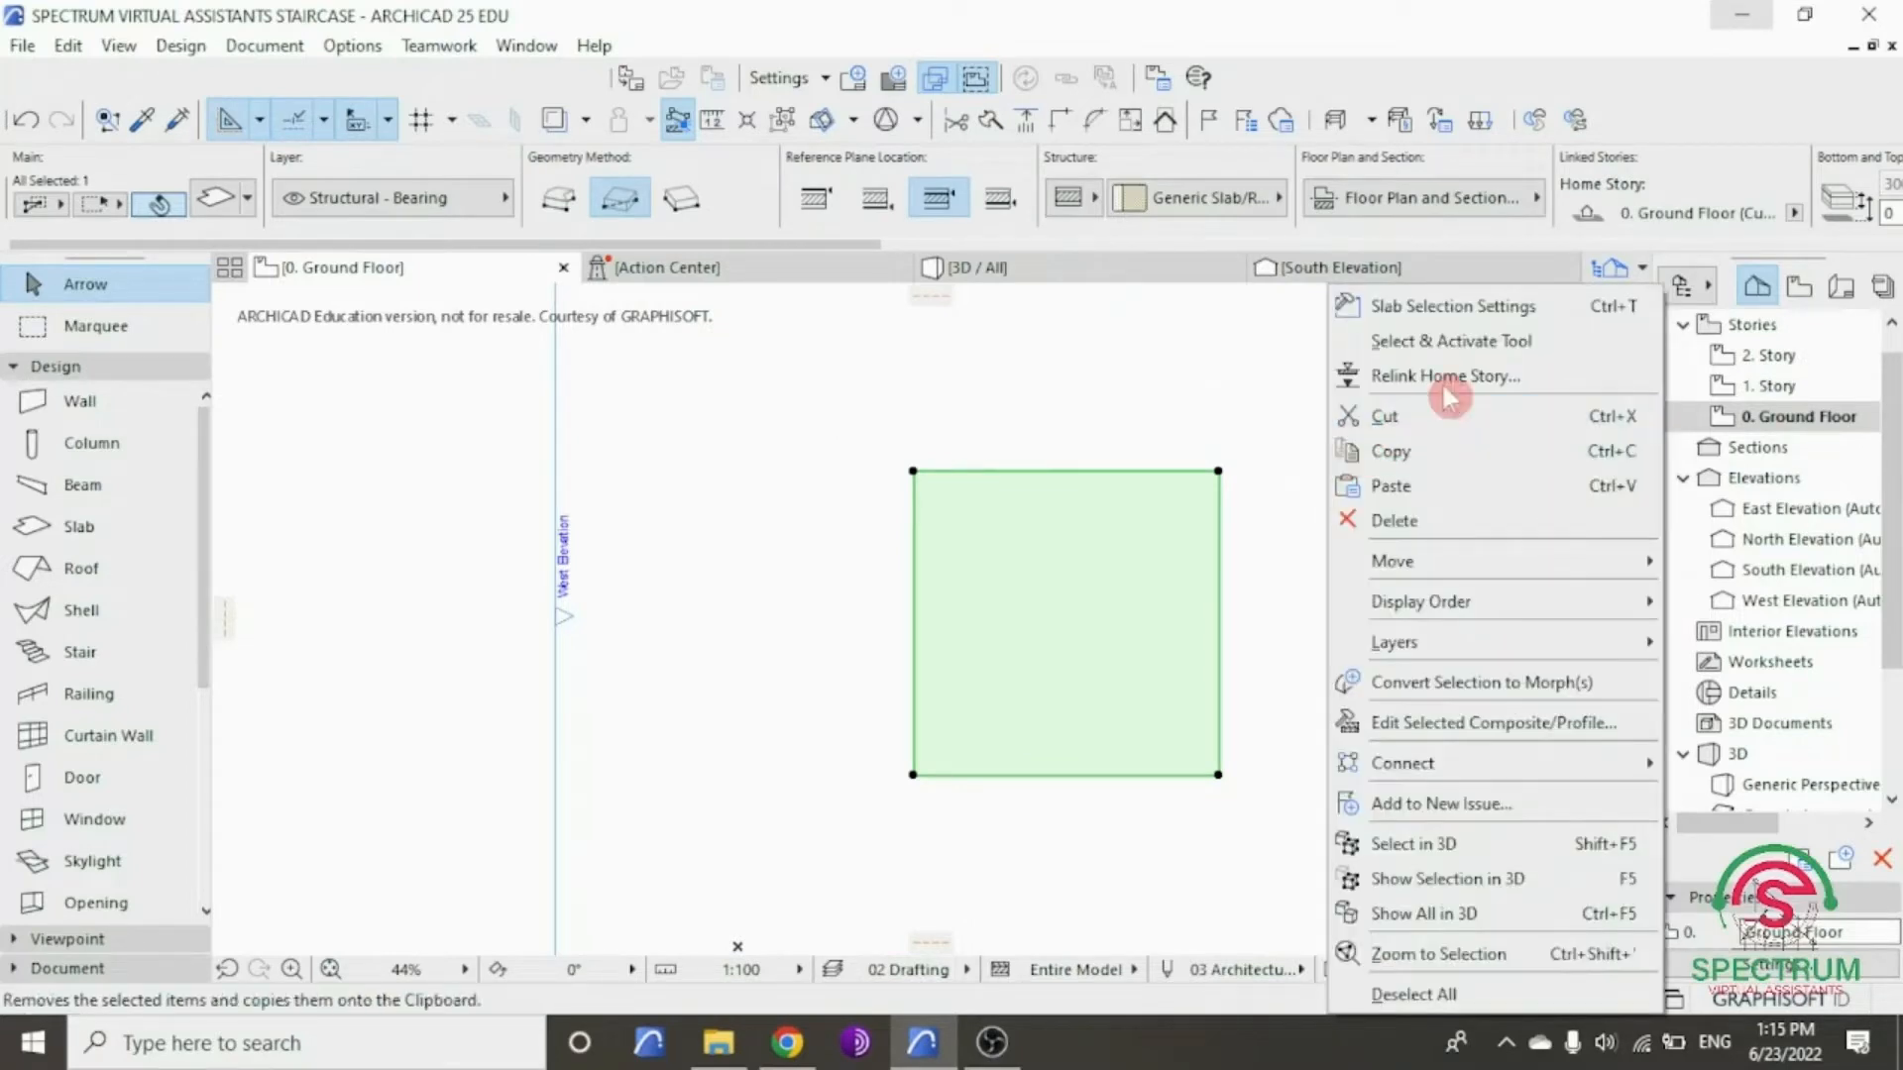
pyautogui.click(1427, 307)
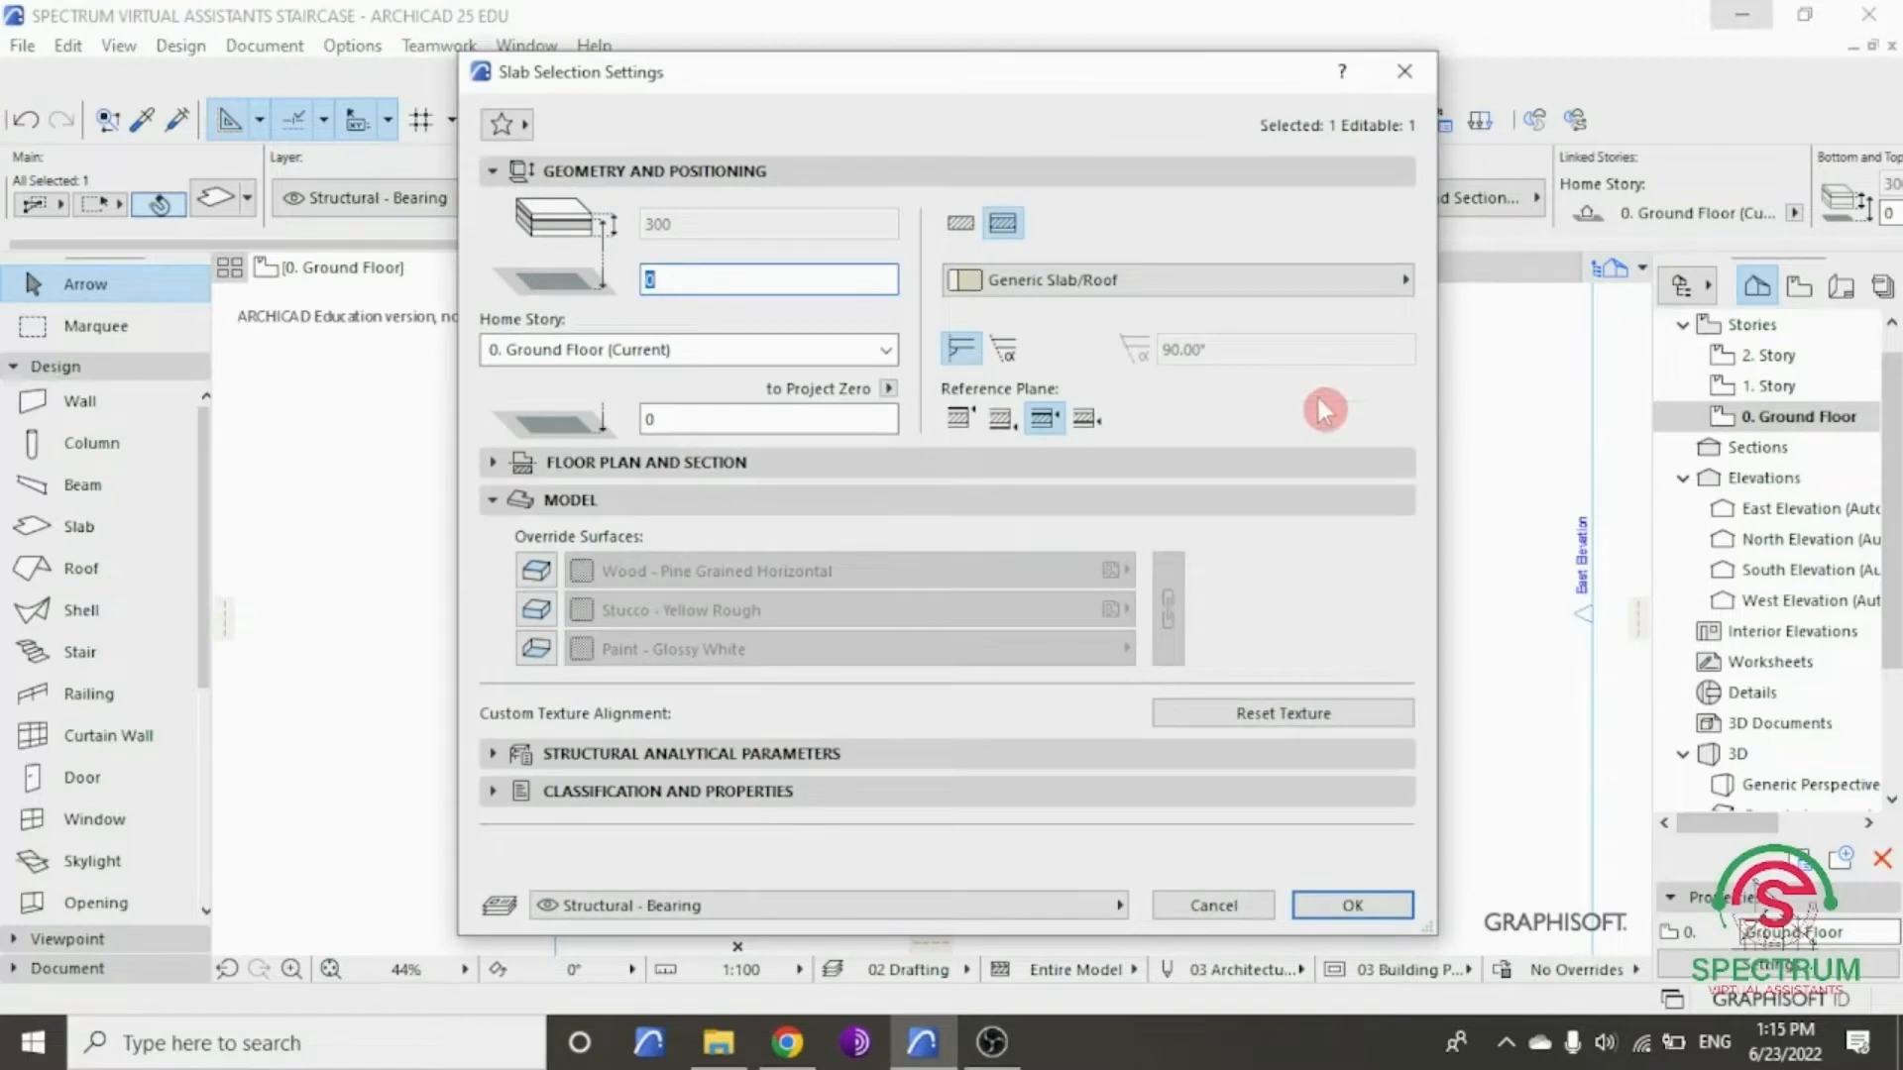
pyautogui.click(813, 185)
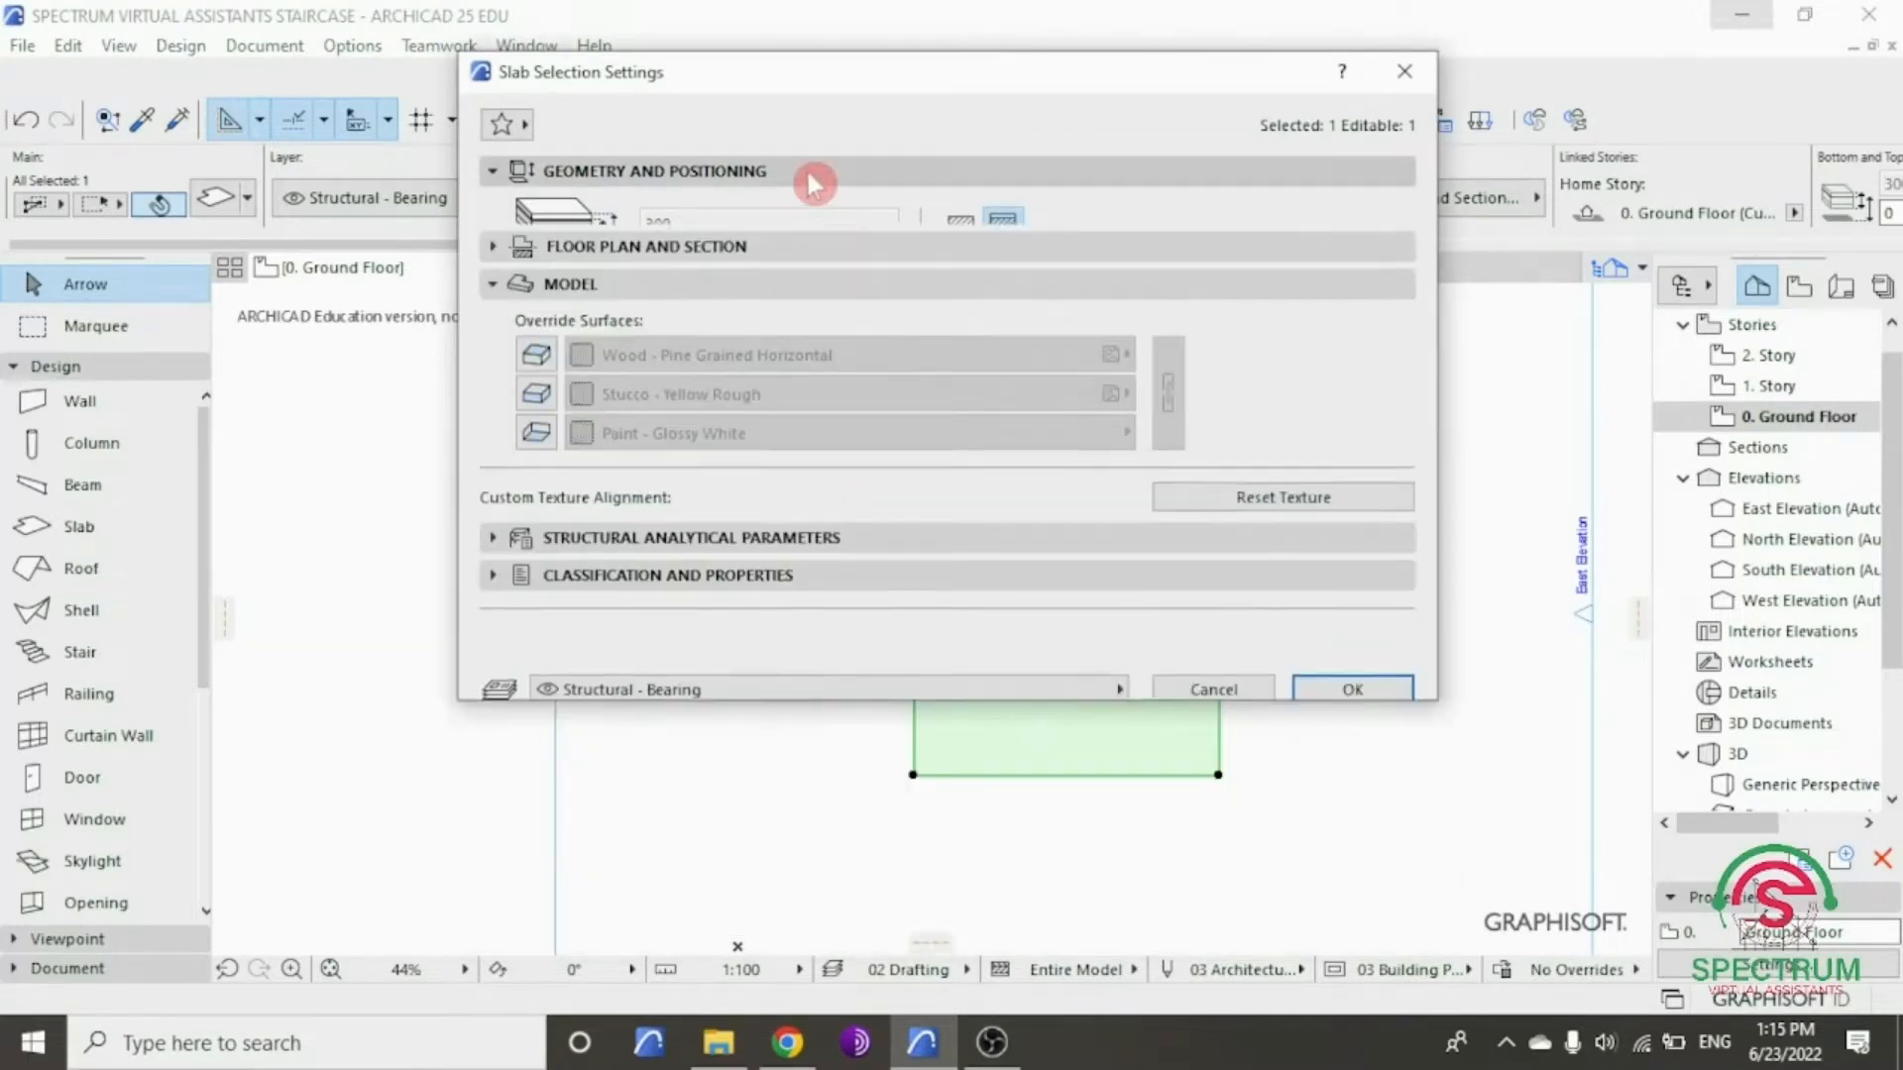
pyautogui.click(813, 184)
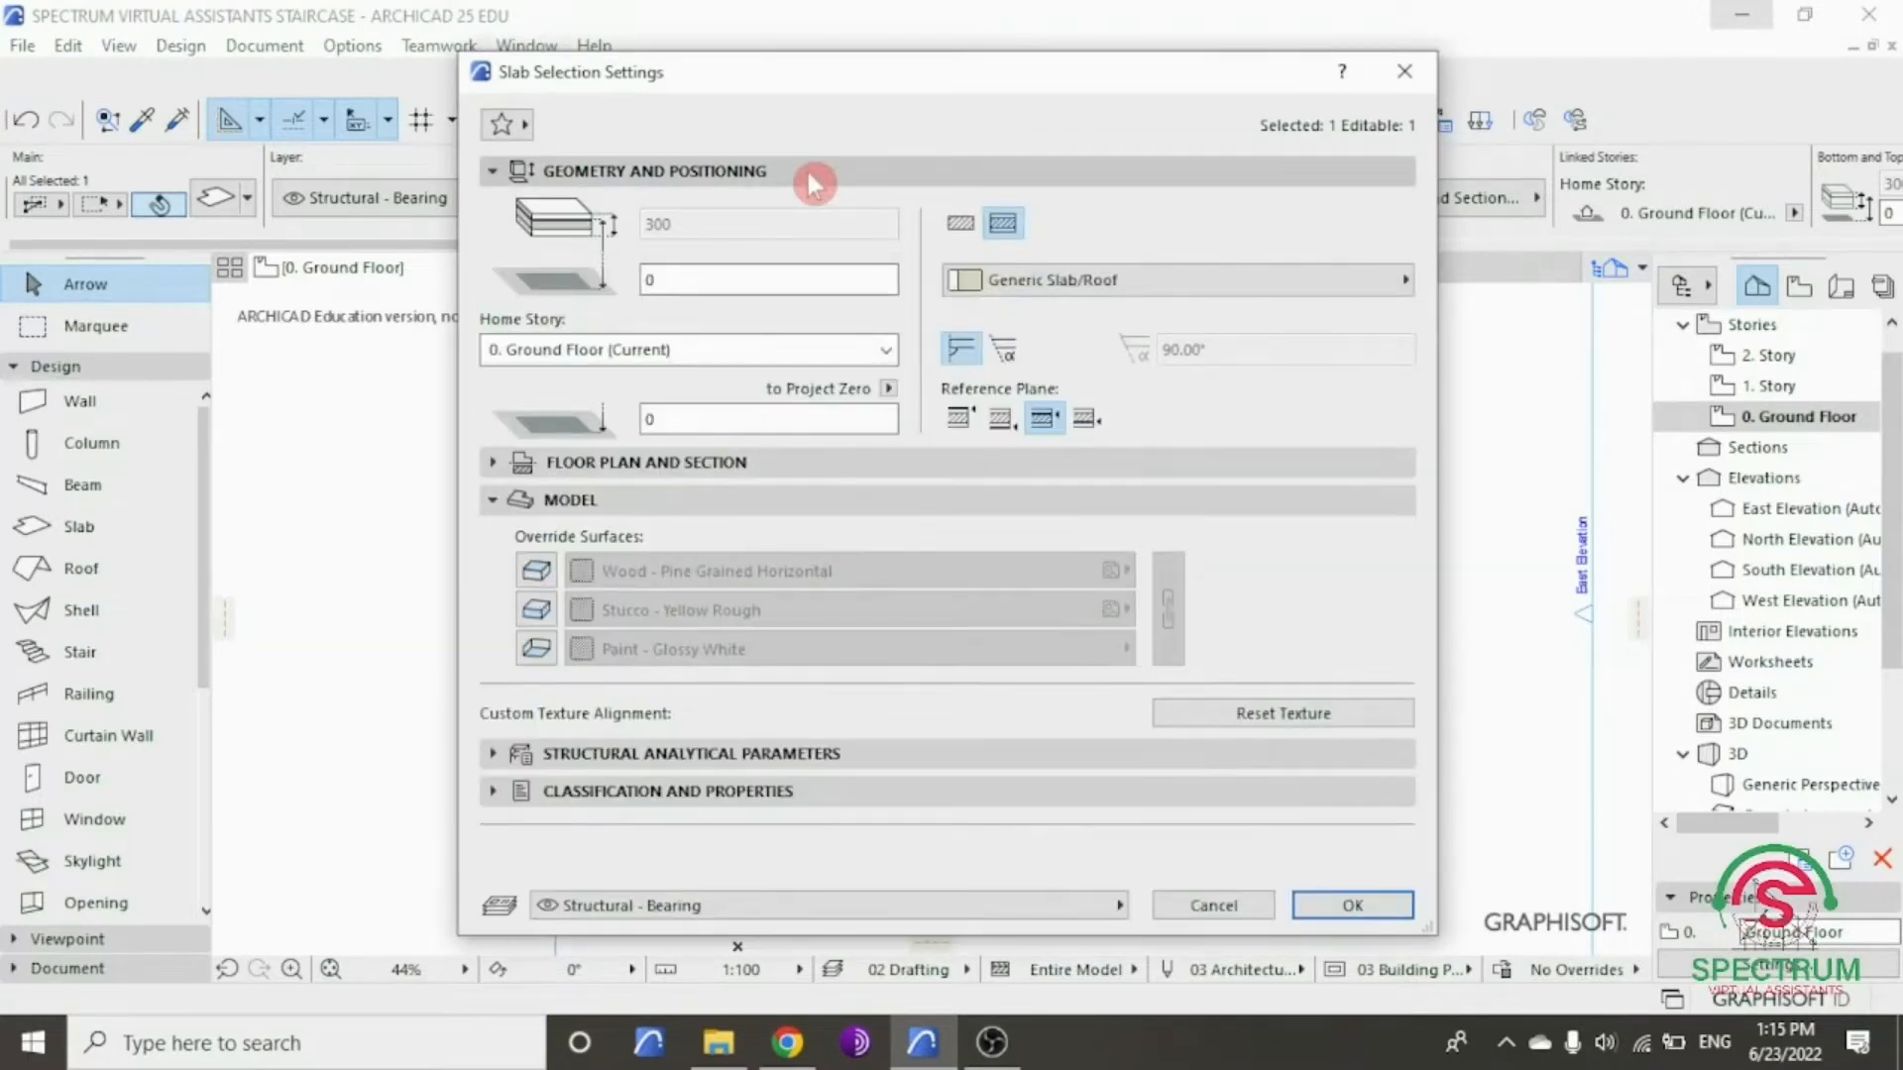
pyautogui.click(961, 227)
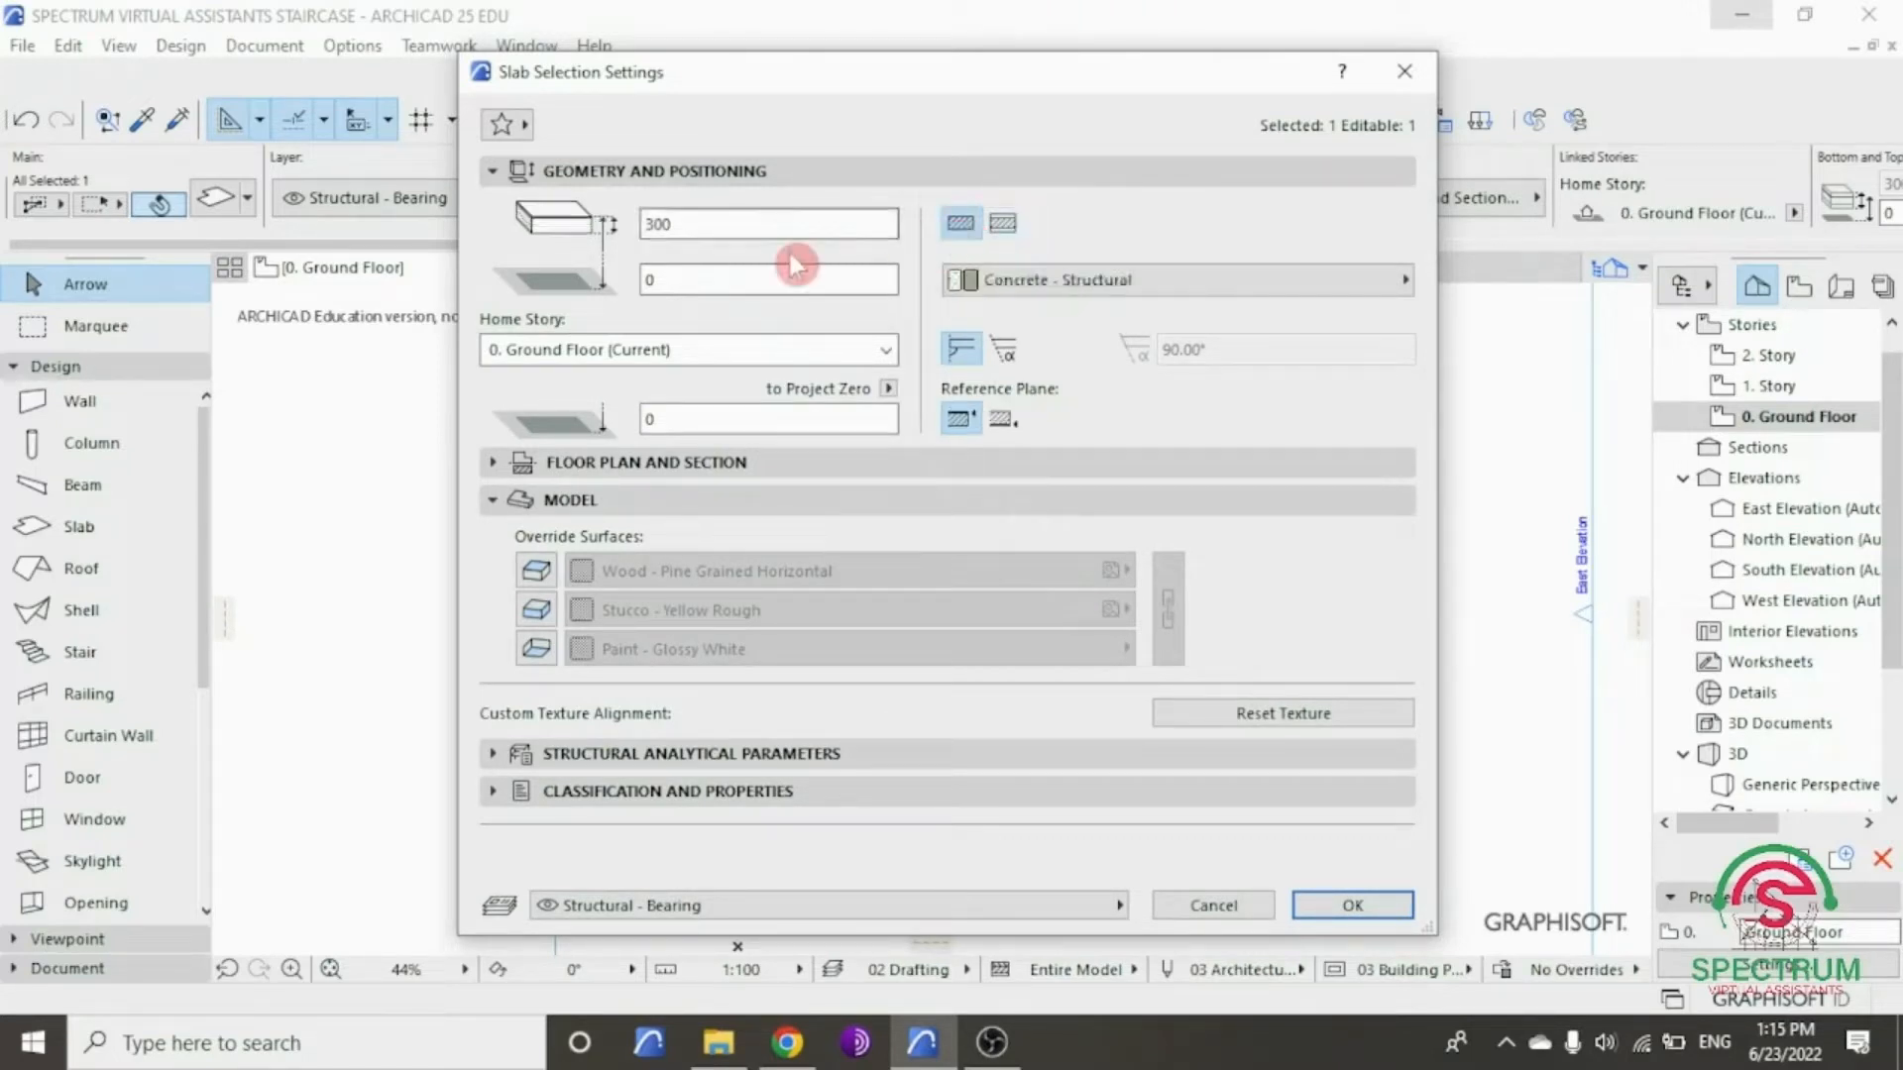
# - Set the slab's thickness to 150 mm
pyautogui.moveTo(682, 225); pyautogui.dragTo(607, 231)
pyautogui.write('2')
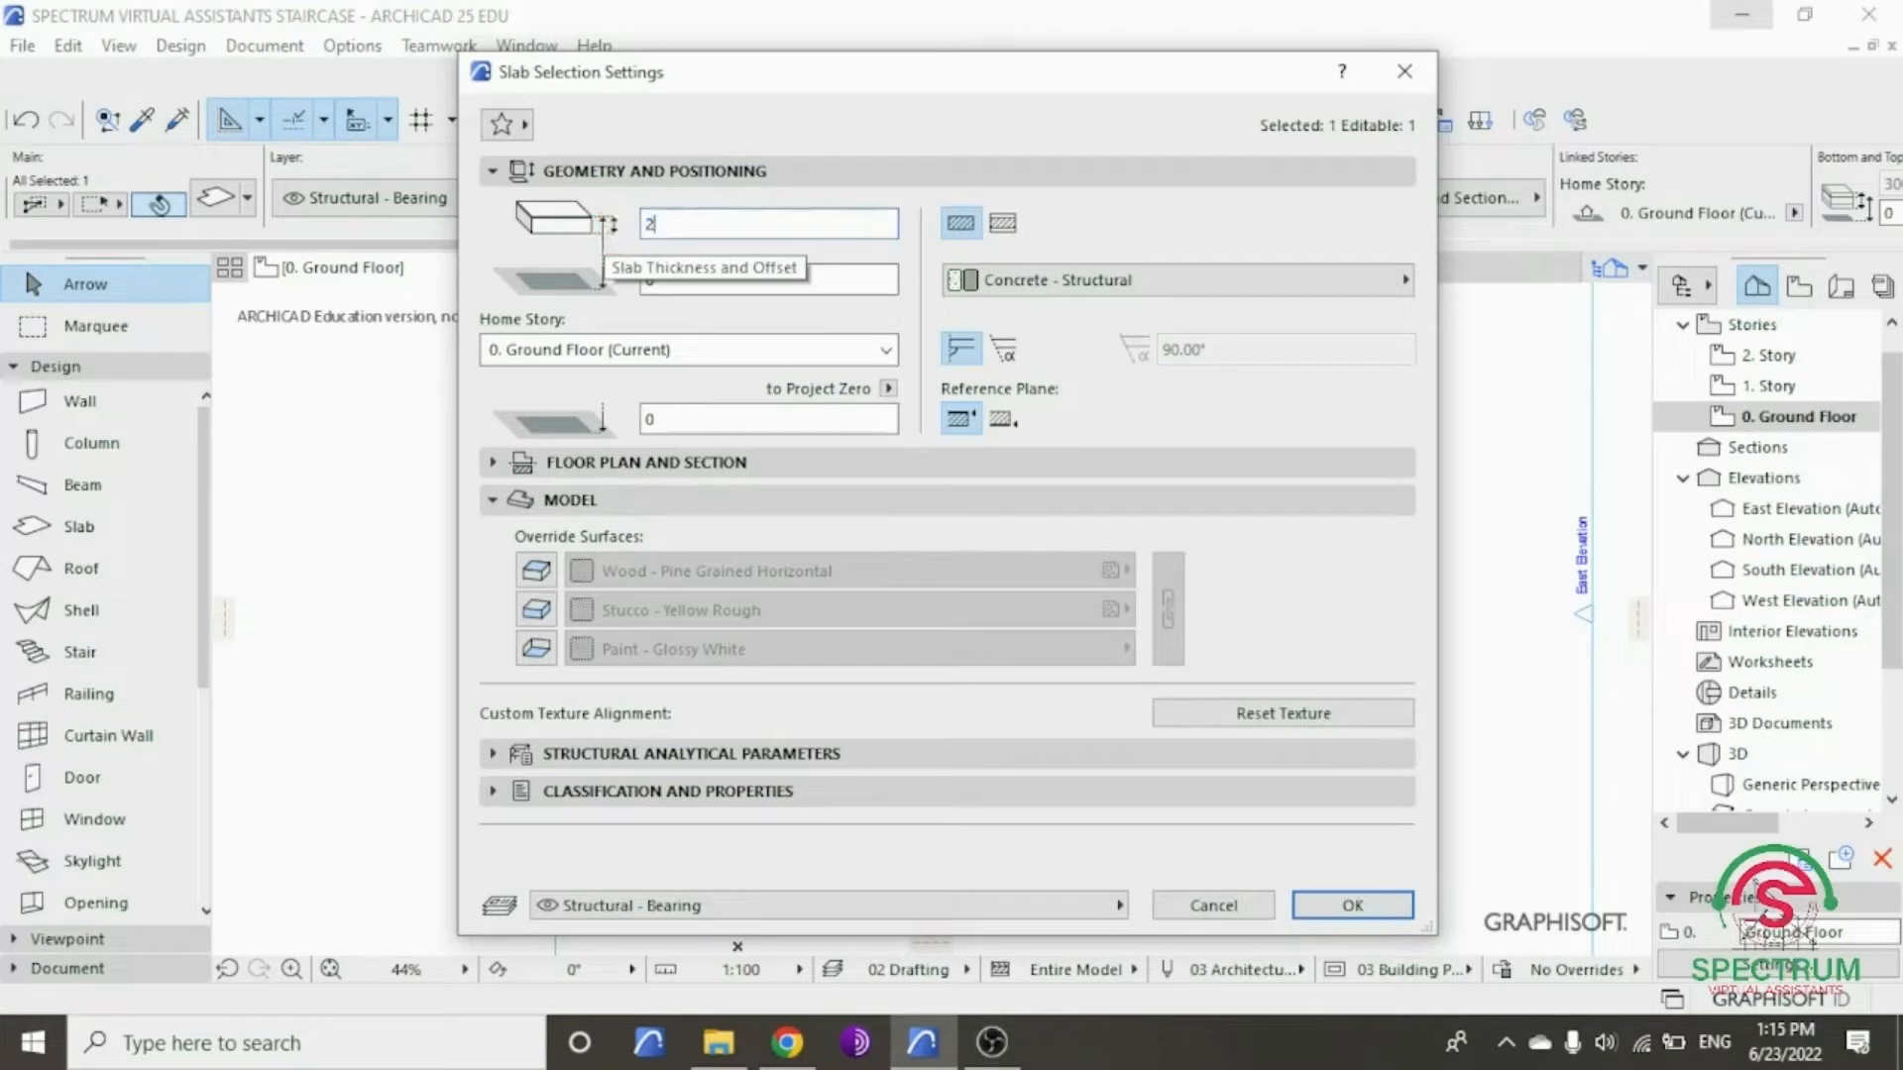
pyautogui.click(1085, 222)
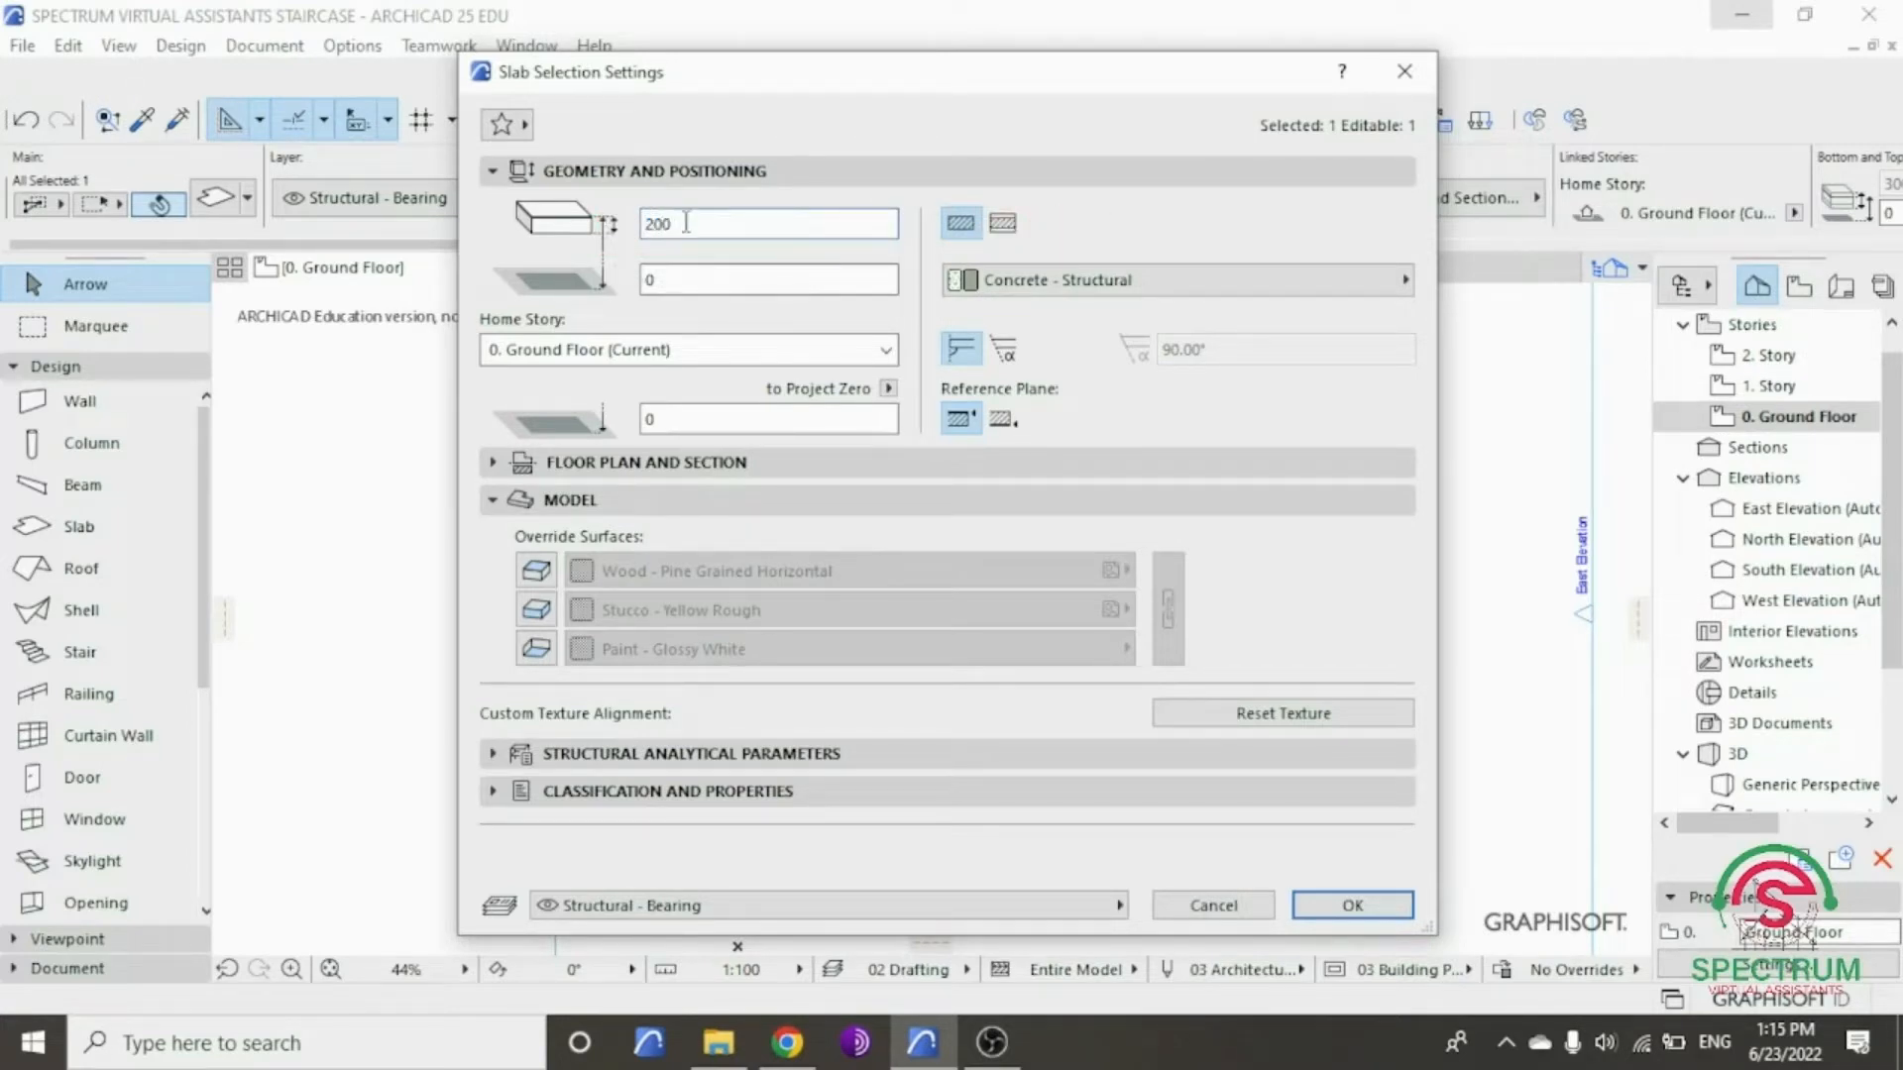
pyautogui.doubleClick(639, 227)
pyautogui.write('150')
# - Override the slab's top, edge and bottom surfaces with linked Textile - 01 and apply the slab settings
pyautogui.click(845, 171)
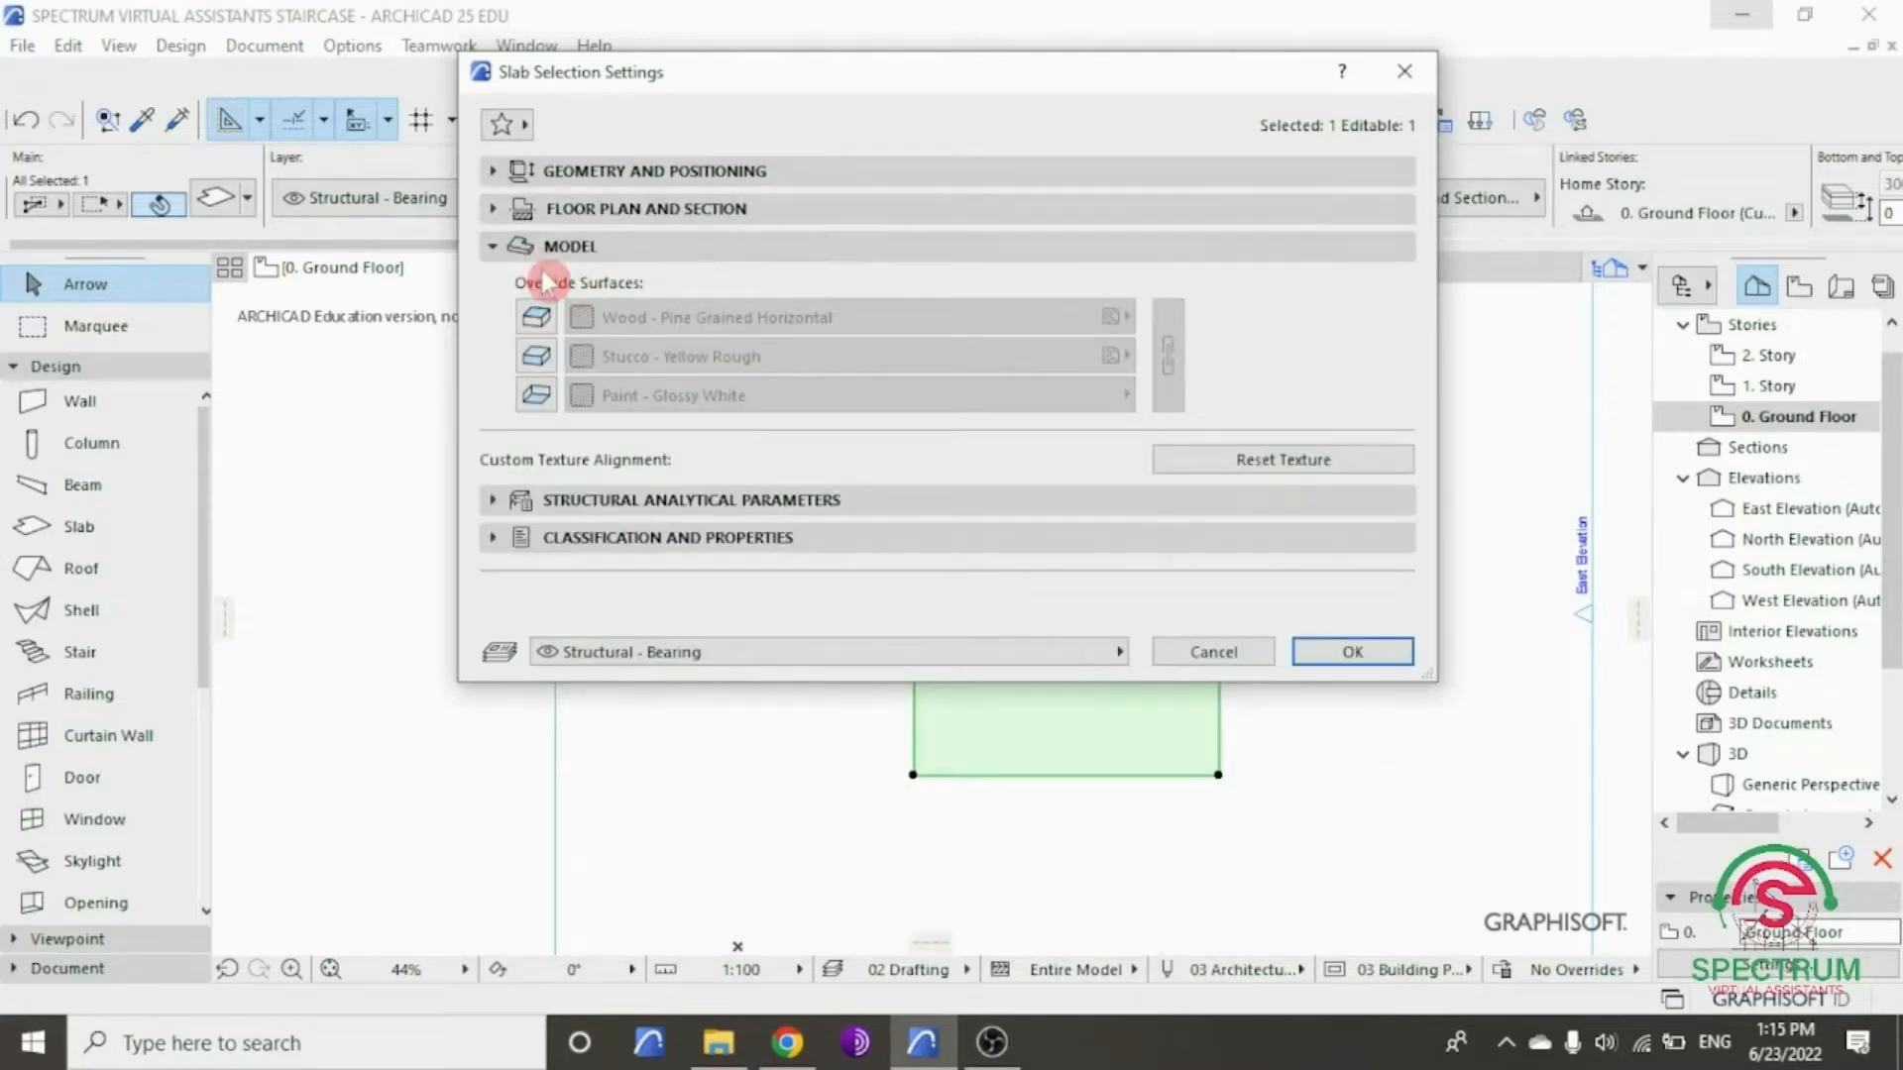
pyautogui.click(531, 247)
pyautogui.click(531, 247)
pyautogui.click(536, 319)
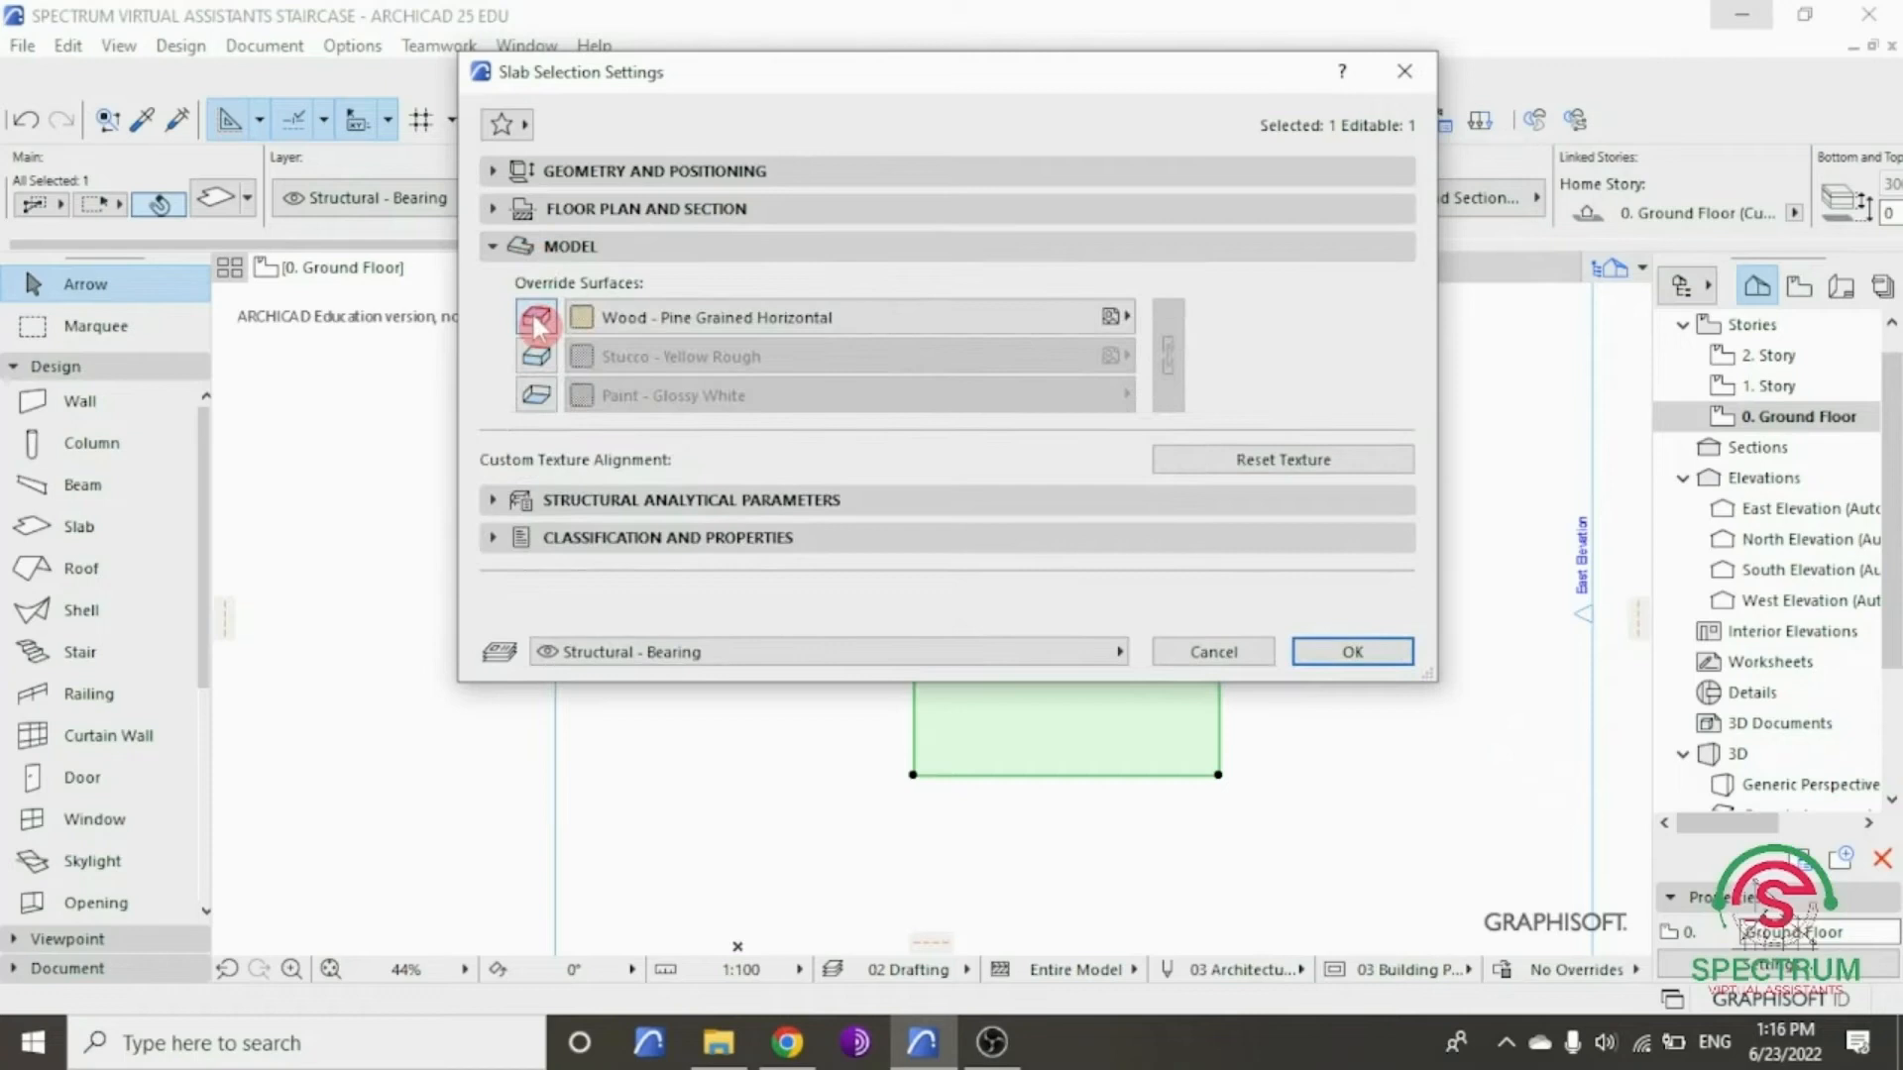
pyautogui.click(617, 320)
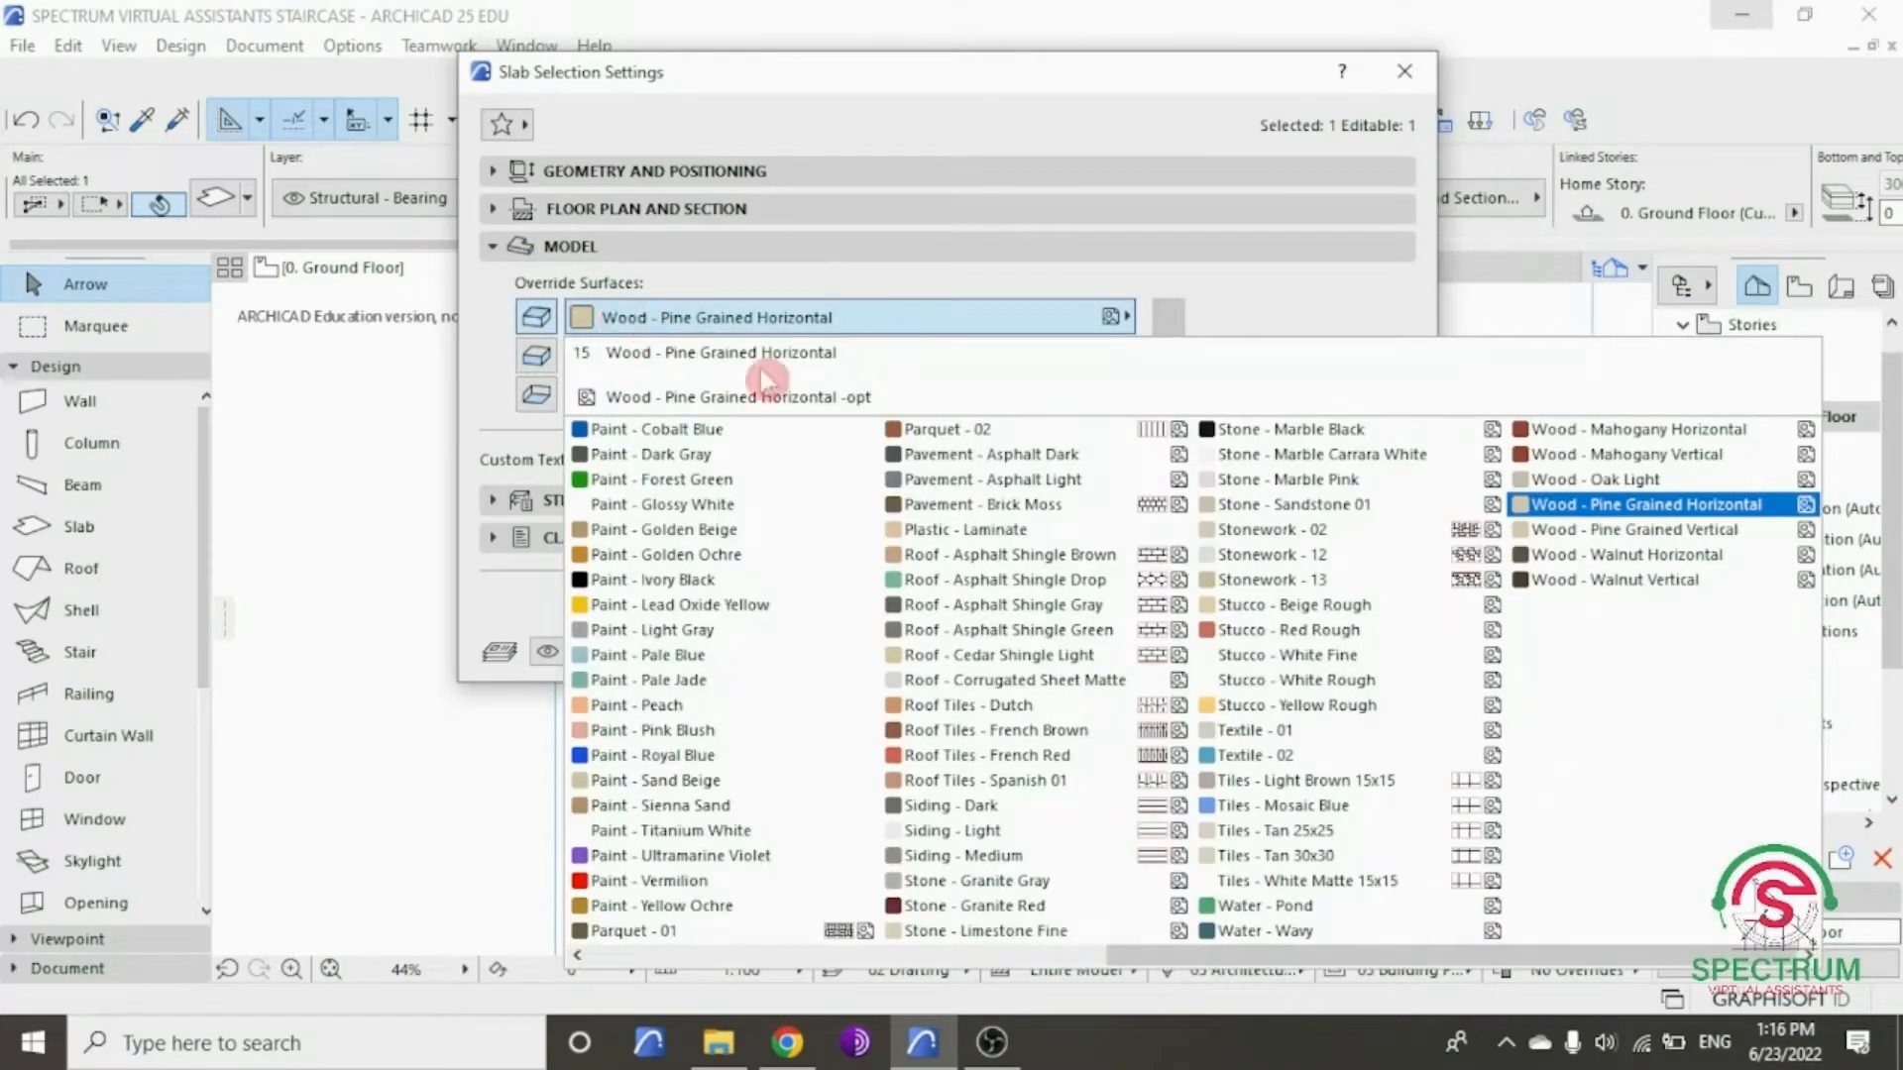
pyautogui.click(1226, 736)
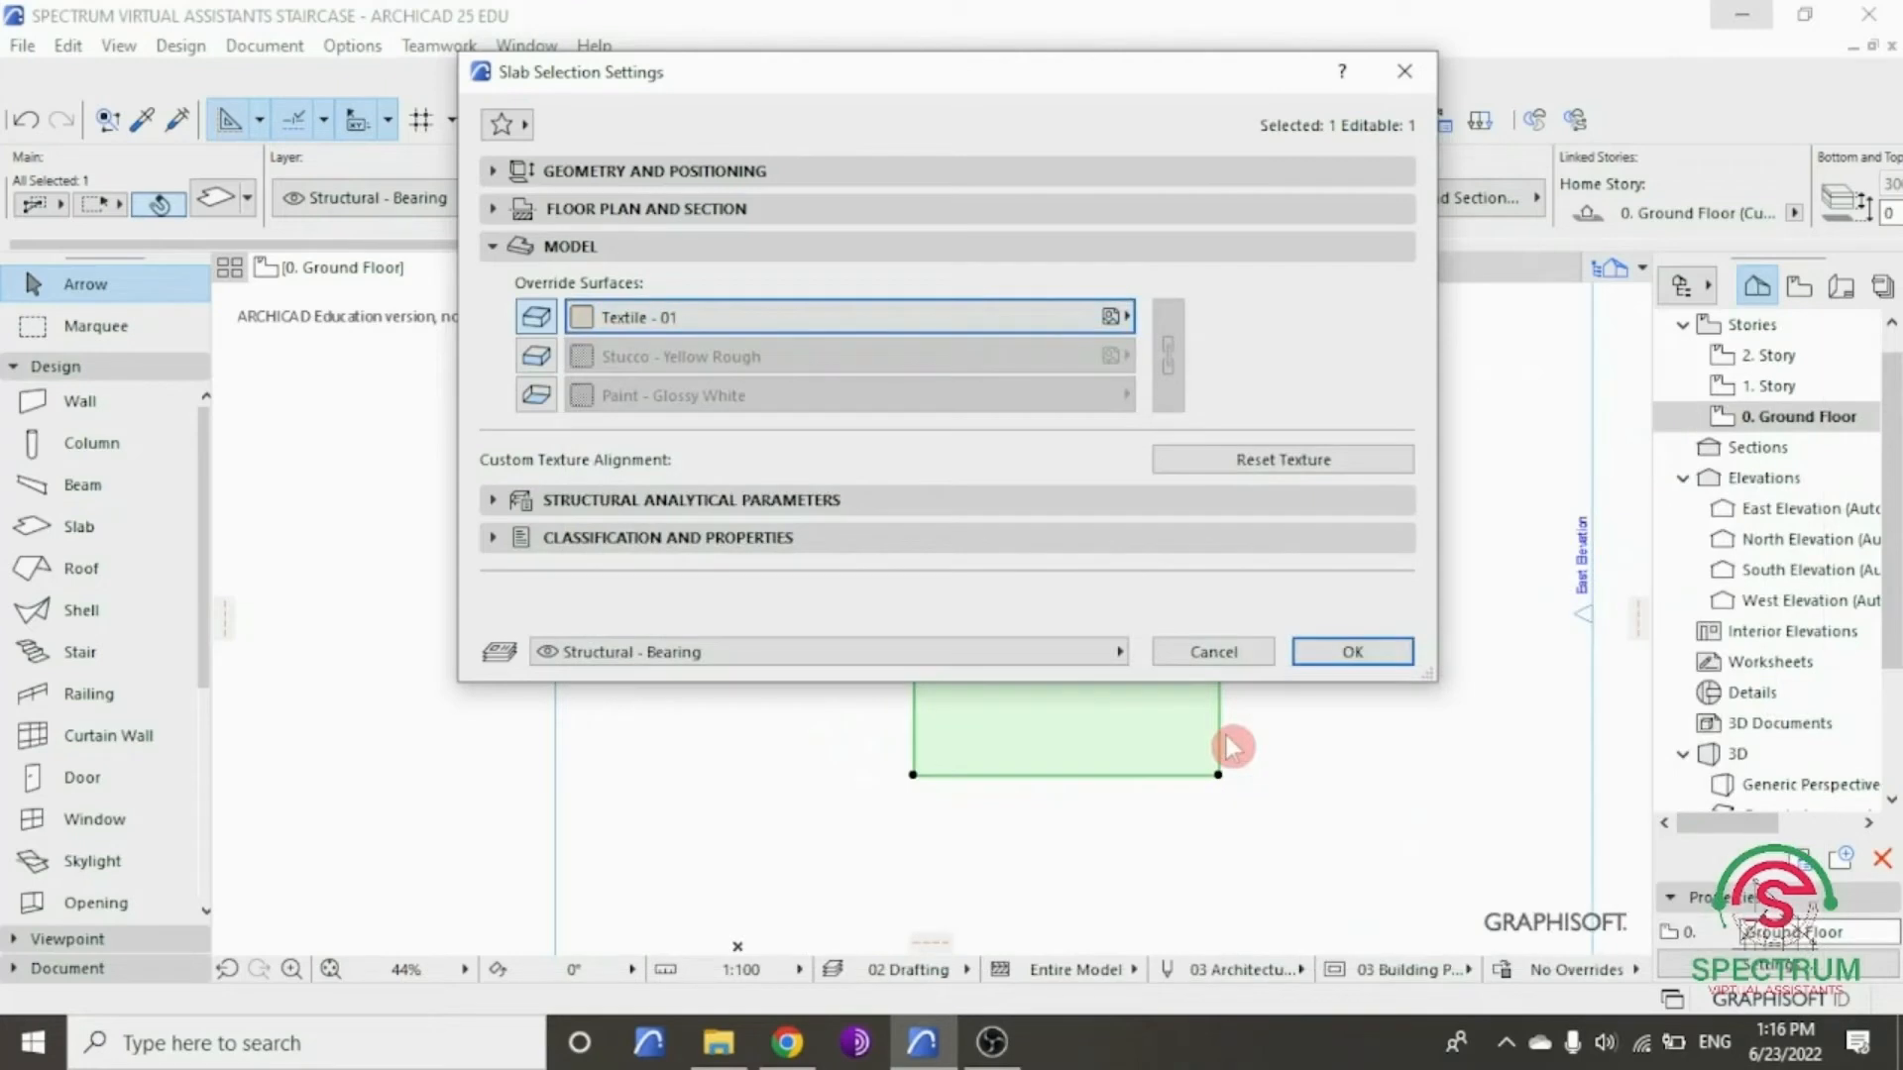
pyautogui.click(538, 364)
pyautogui.click(536, 394)
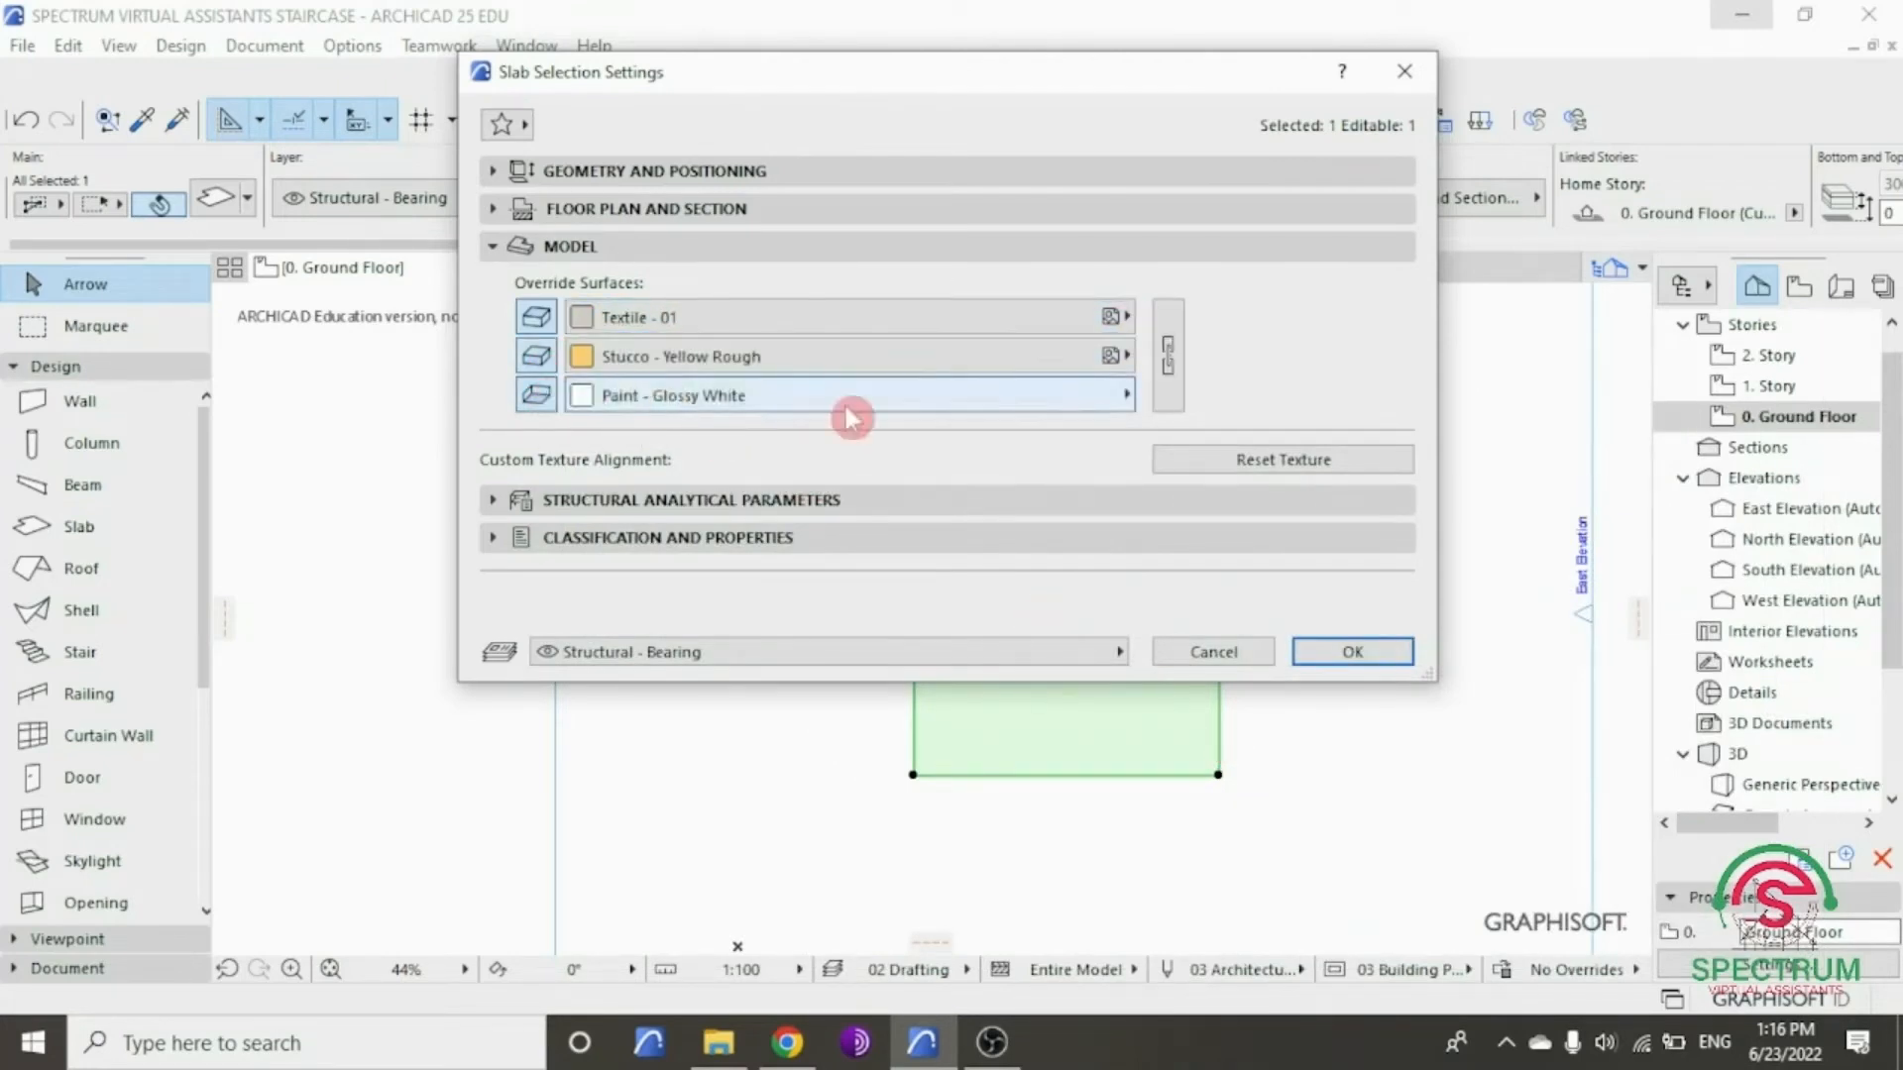
pyautogui.click(1168, 358)
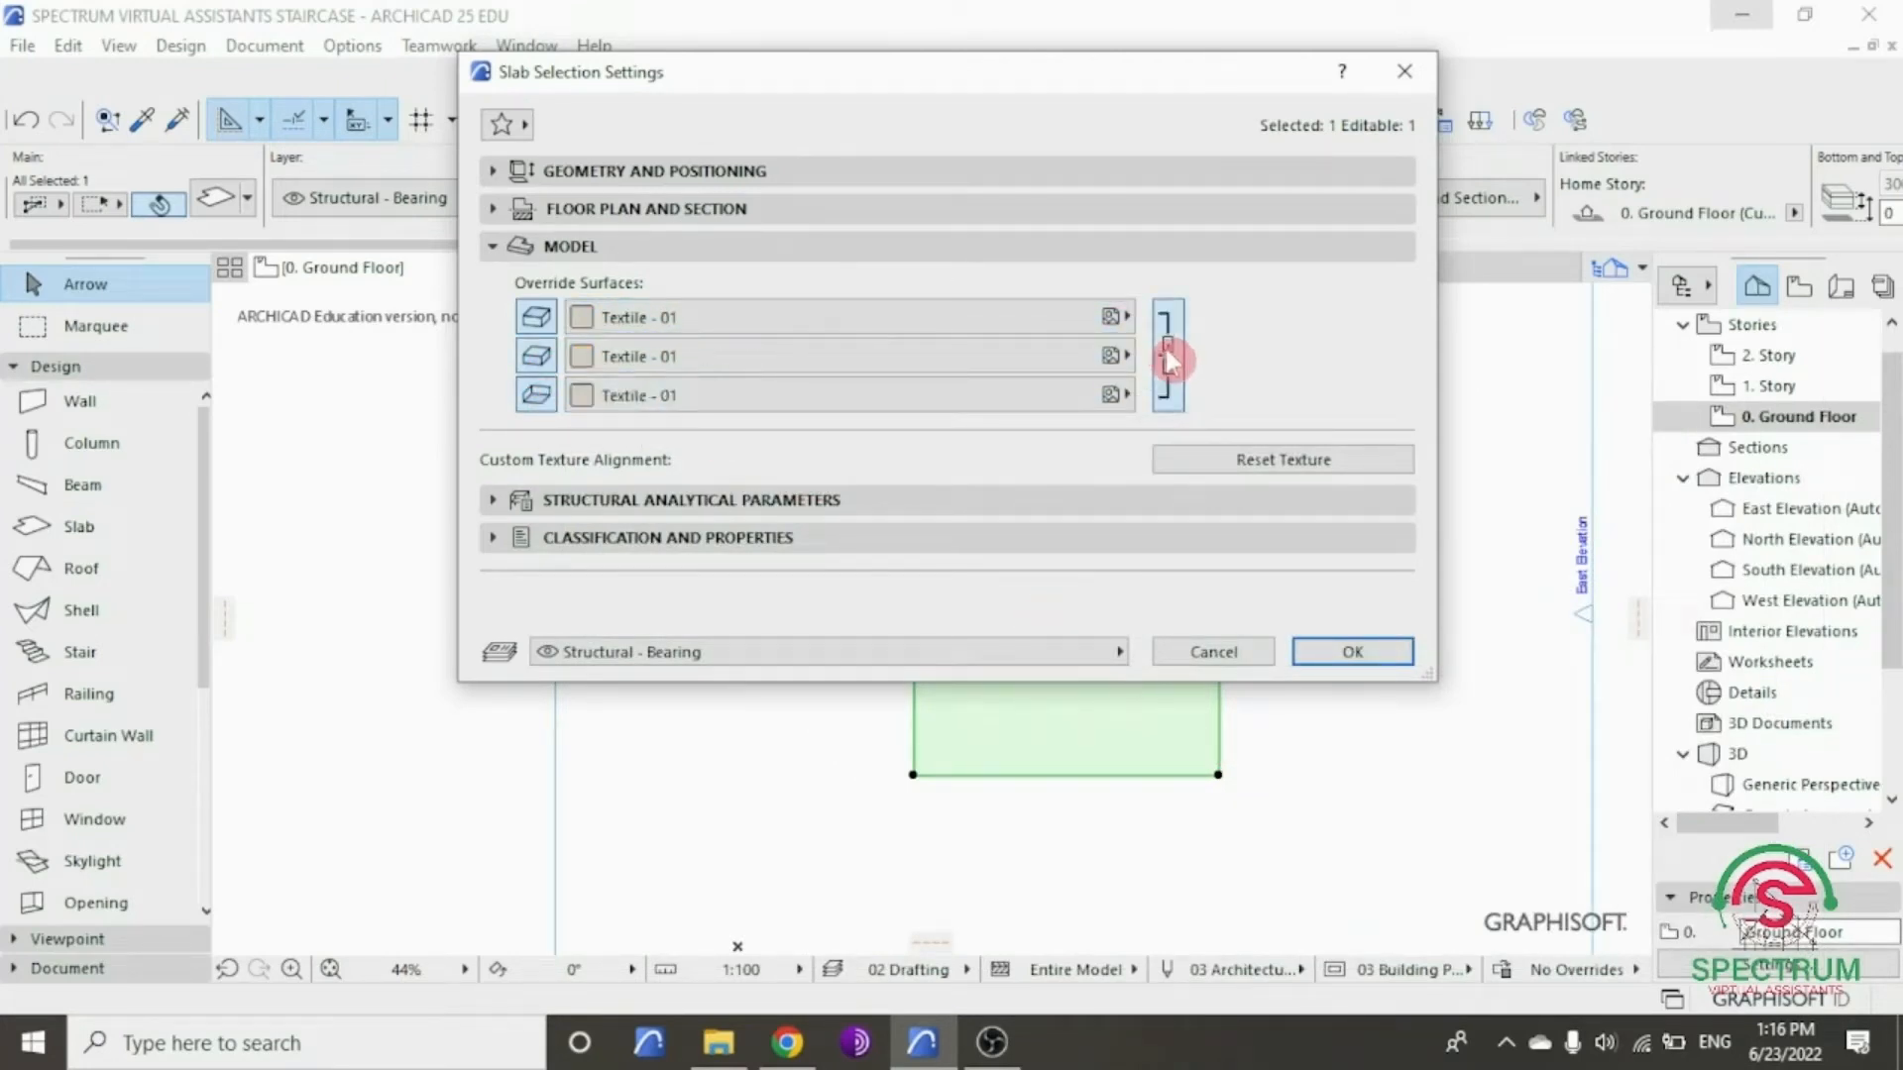
pyautogui.click(1333, 651)
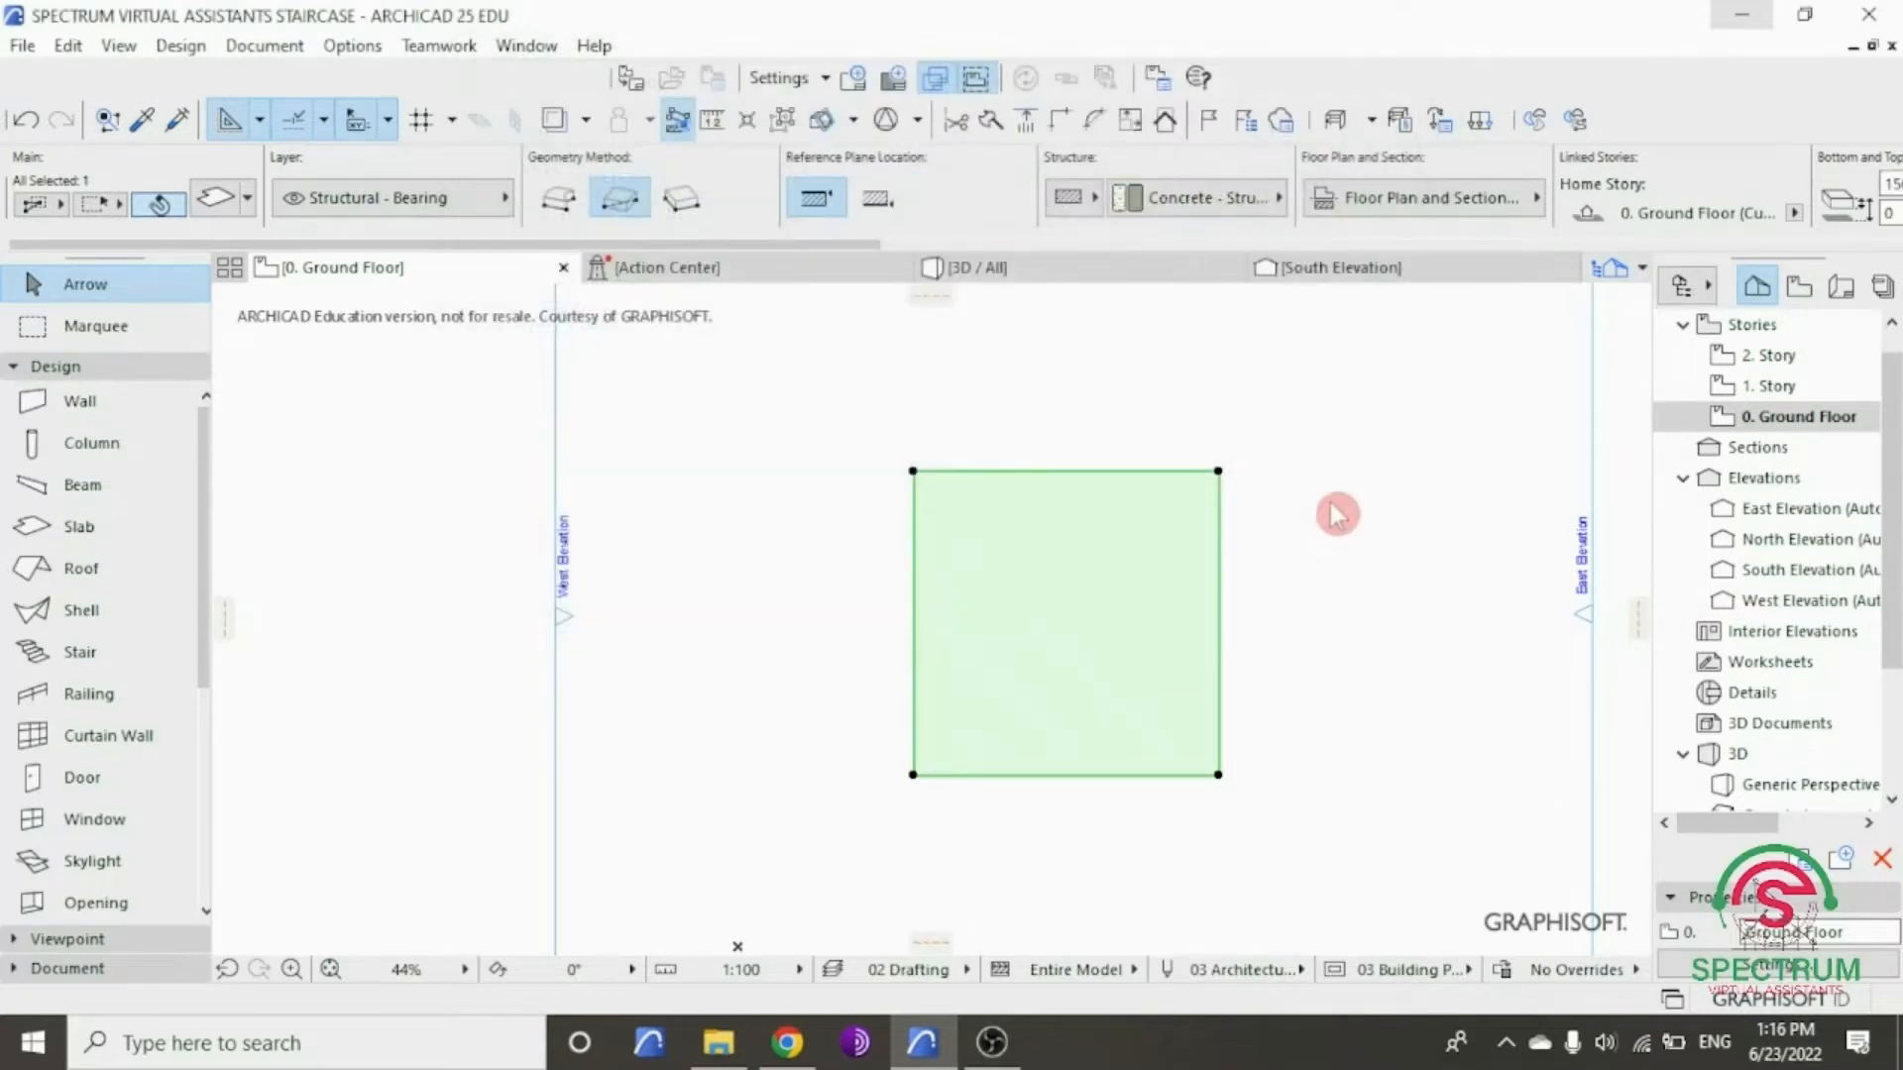
# - Deselect the slab, show the whole model in 3D and examine the slab from several sides
pyautogui.click(1345, 492)
pyautogui.rightClick(1307, 410)
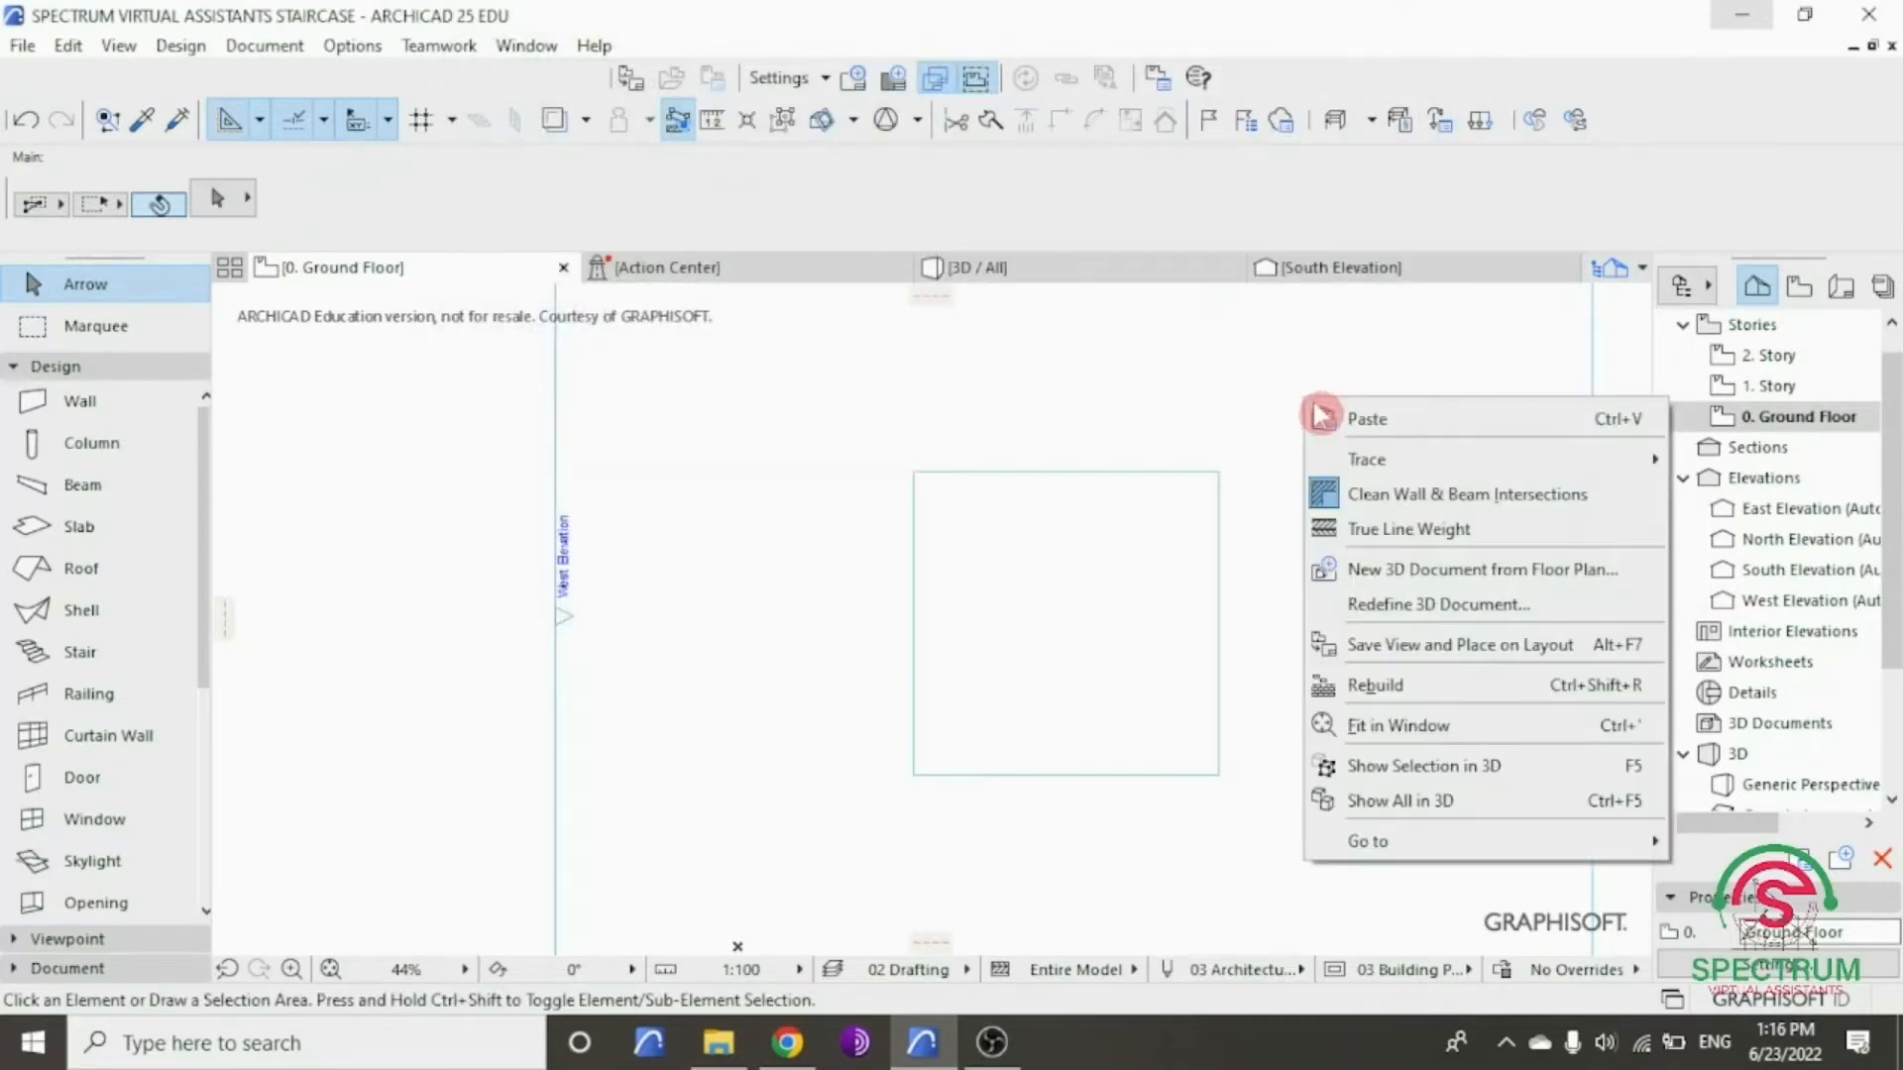
pyautogui.click(1407, 805)
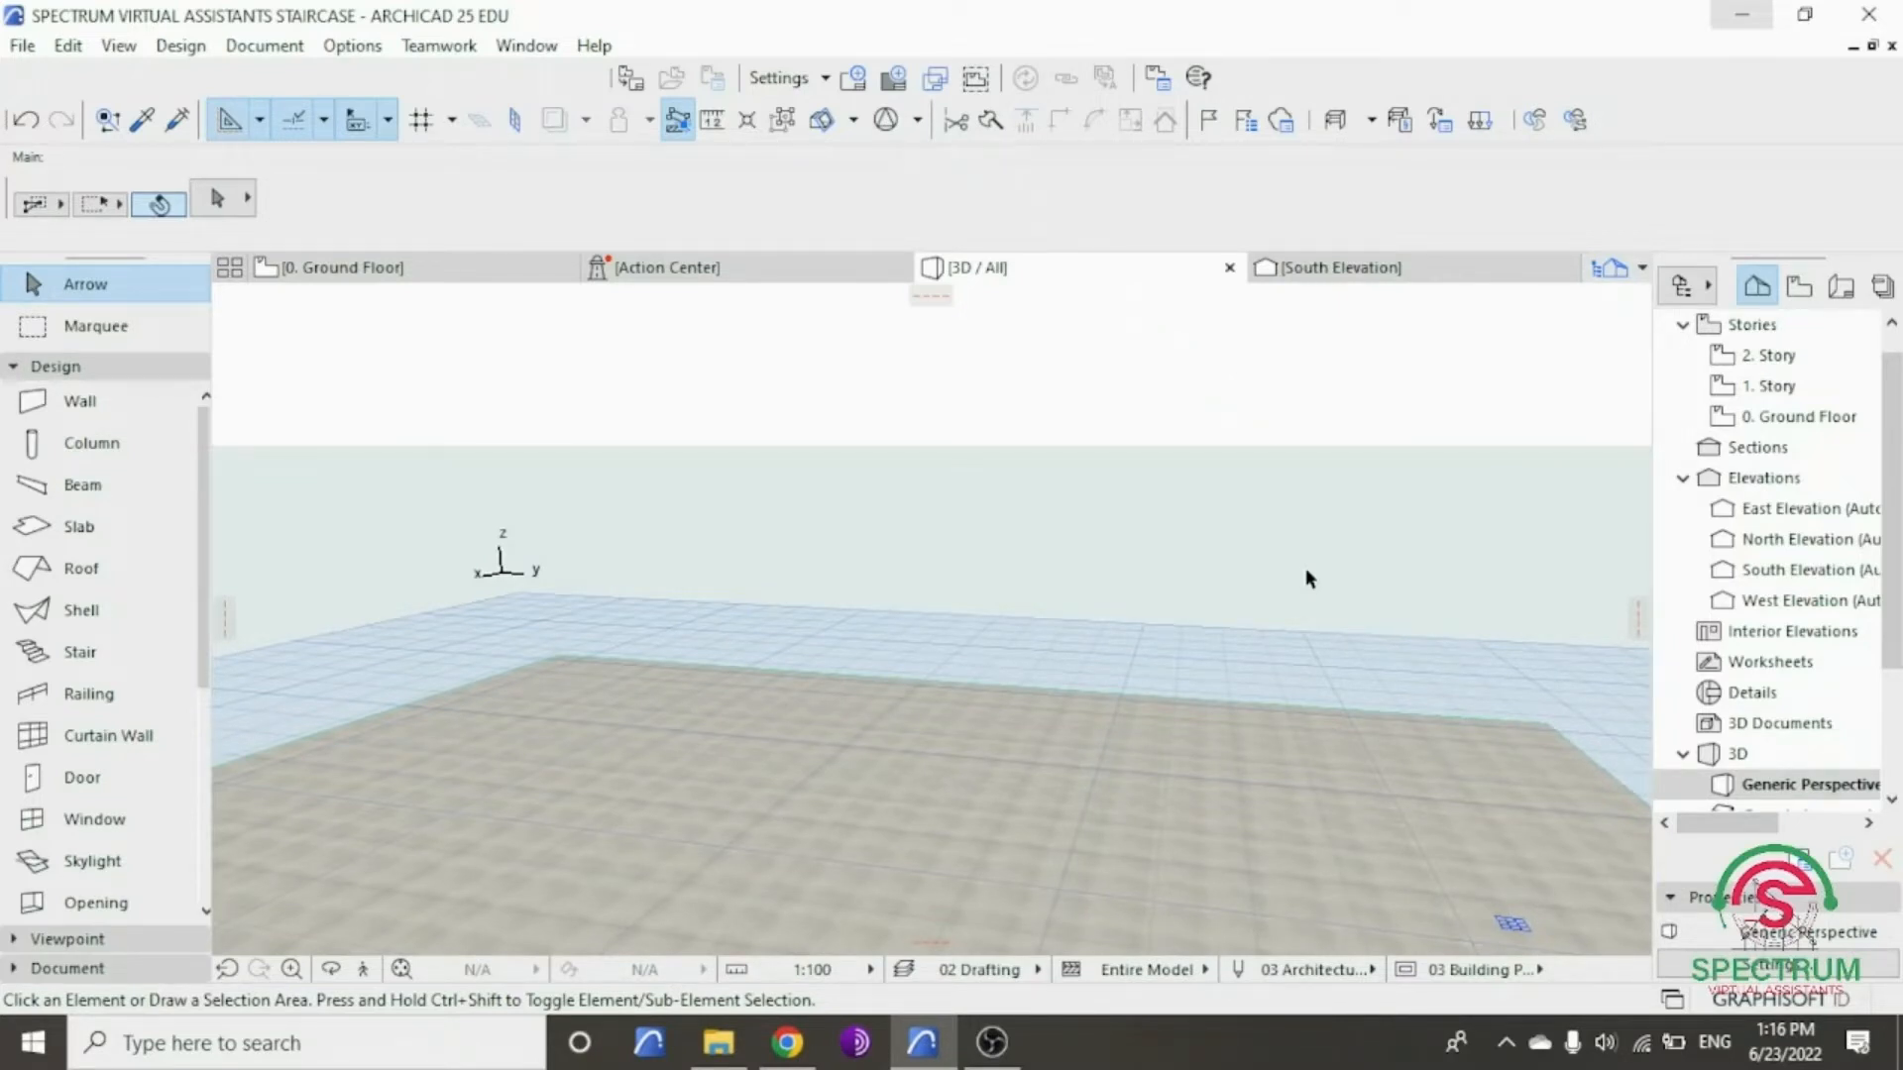
pyautogui.keyDown('shift'); pyautogui.moveTo(1305, 568); pyautogui.dragTo(1140, 513, button='middle'); pyautogui.keyUp('shift')
pyautogui.scroll(-2, 1139, 513)
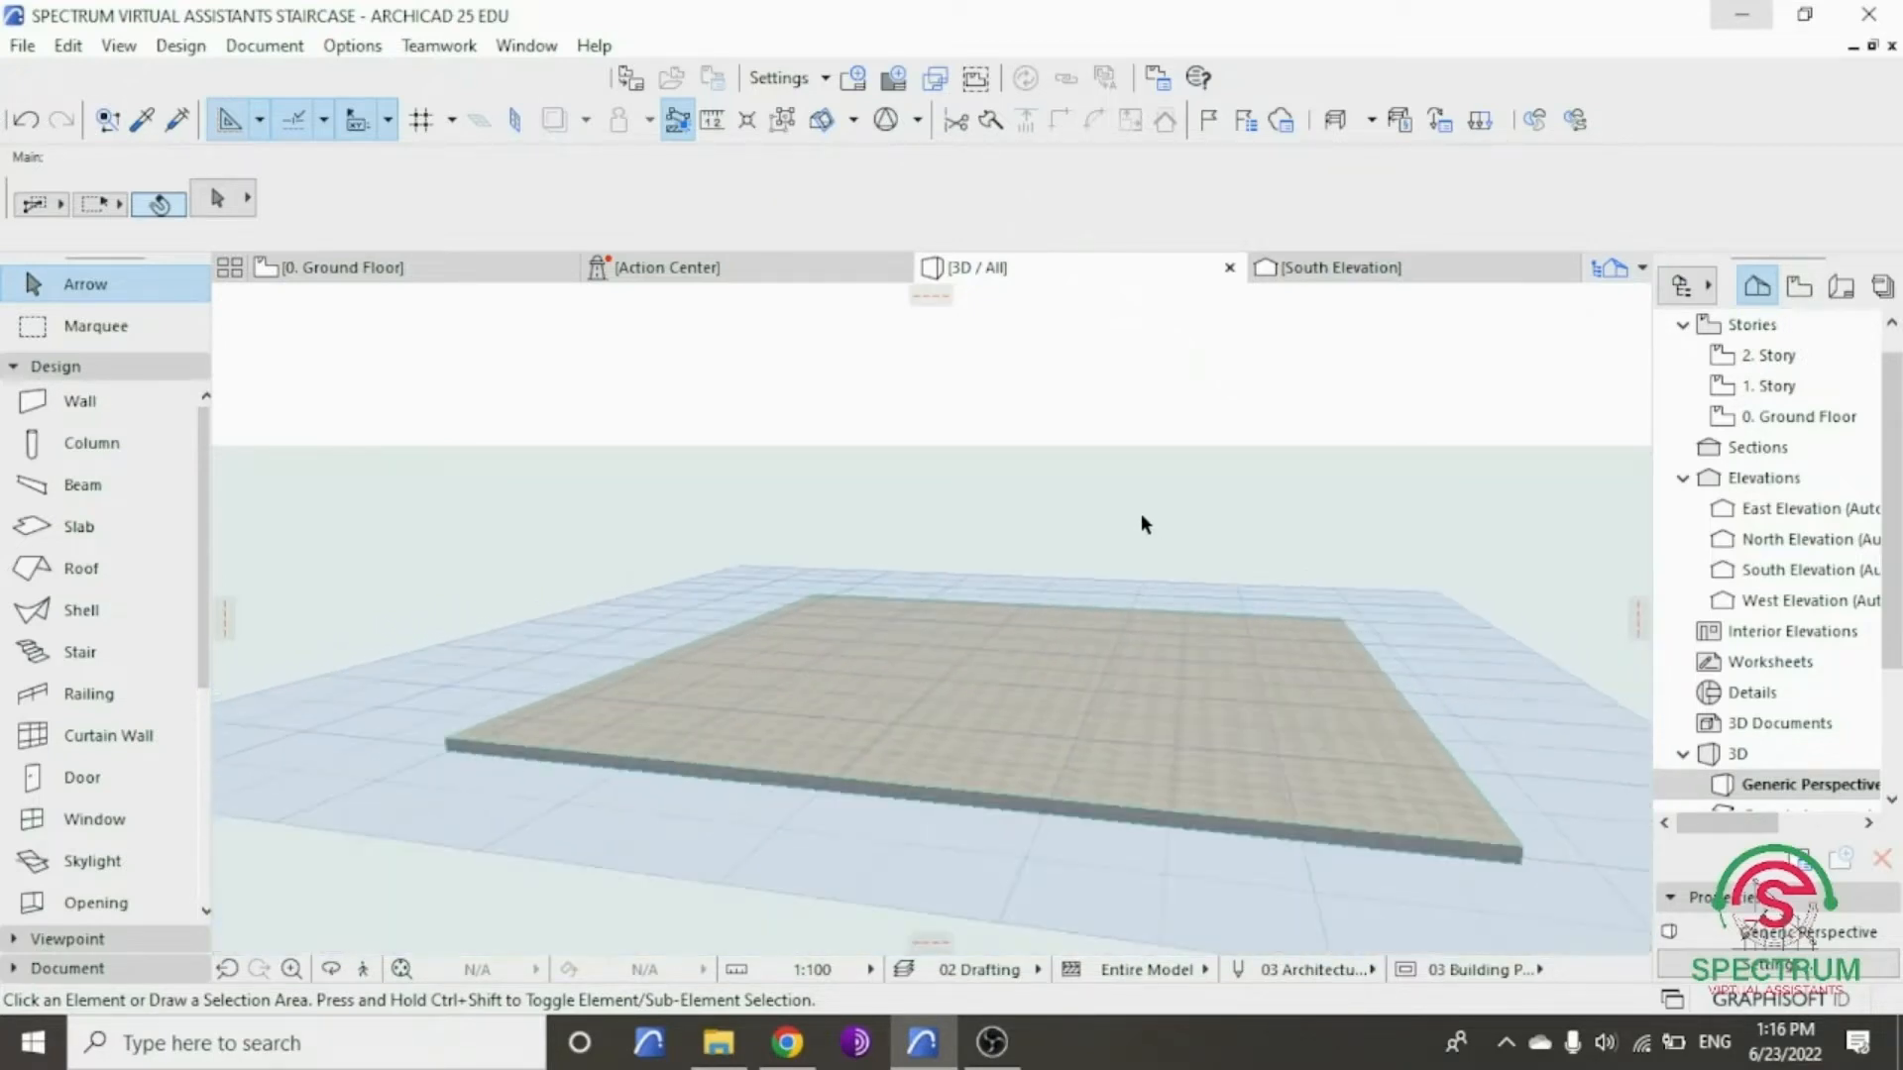
pyautogui.click(337, 974)
pyautogui.moveTo(353, 735)
pyautogui.mouseDown()
pyautogui.moveTo(446, 790)
pyautogui.moveTo(611, 756)
pyautogui.moveTo(412, 756)
pyautogui.moveTo(802, 748)
pyautogui.moveTo(369, 736)
pyautogui.mouseUp()
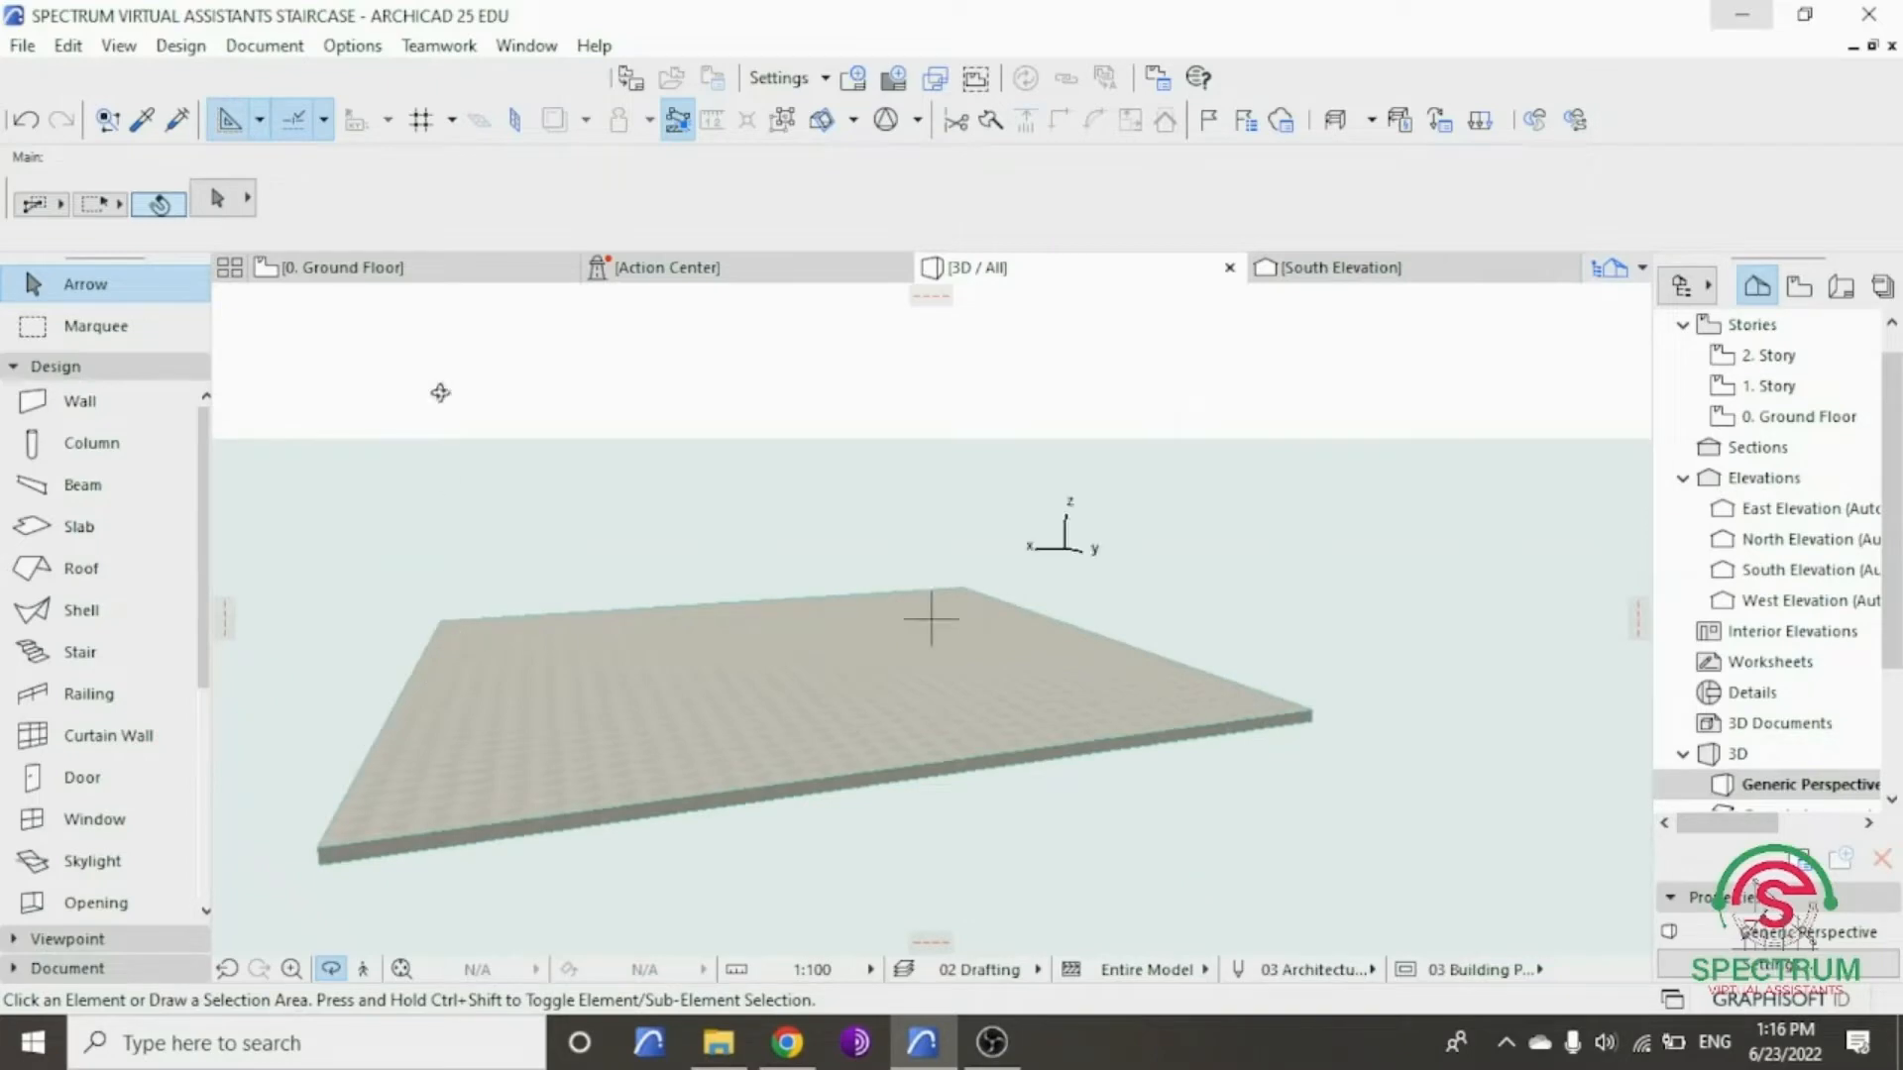
# - Draw a full circle with a 700 mm radius around the middle of the slab on the Ground Floor plan
pyautogui.click(425, 273)
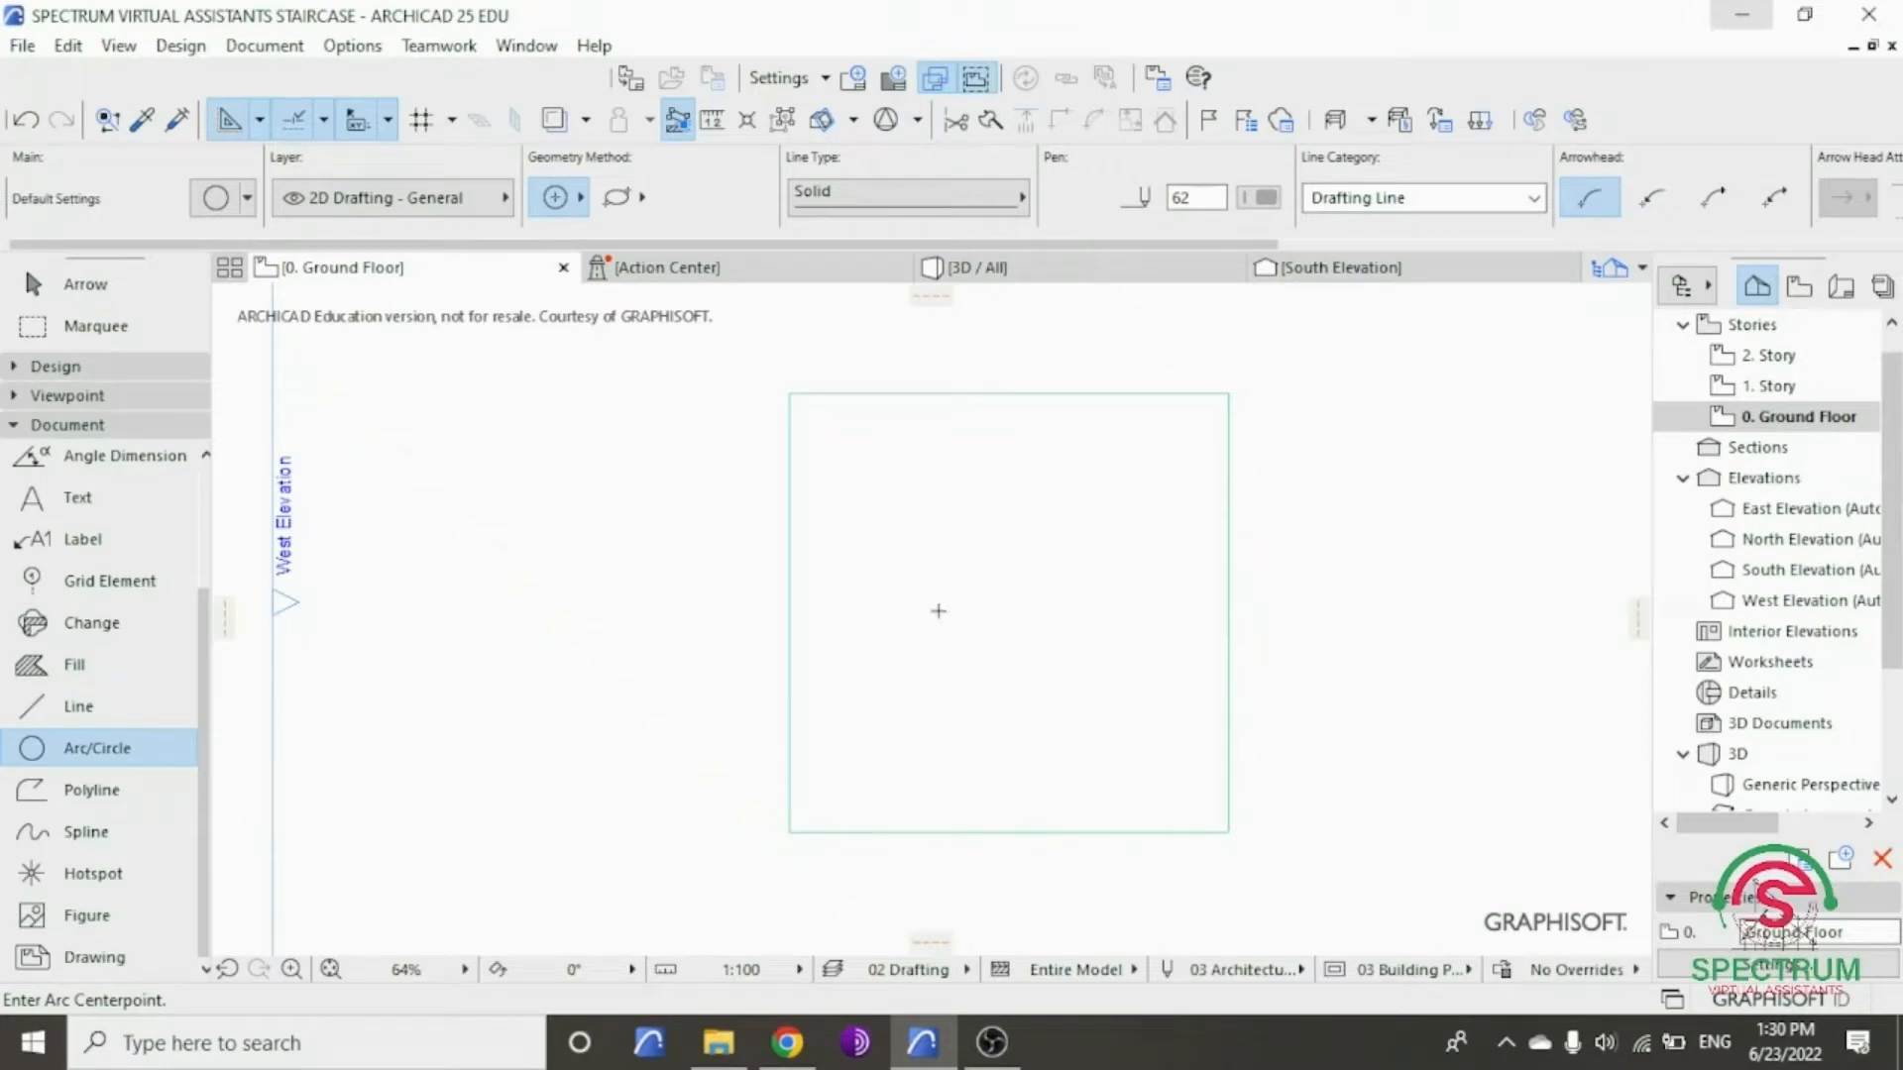
pyautogui.click(111, 434)
pyautogui.click(111, 435)
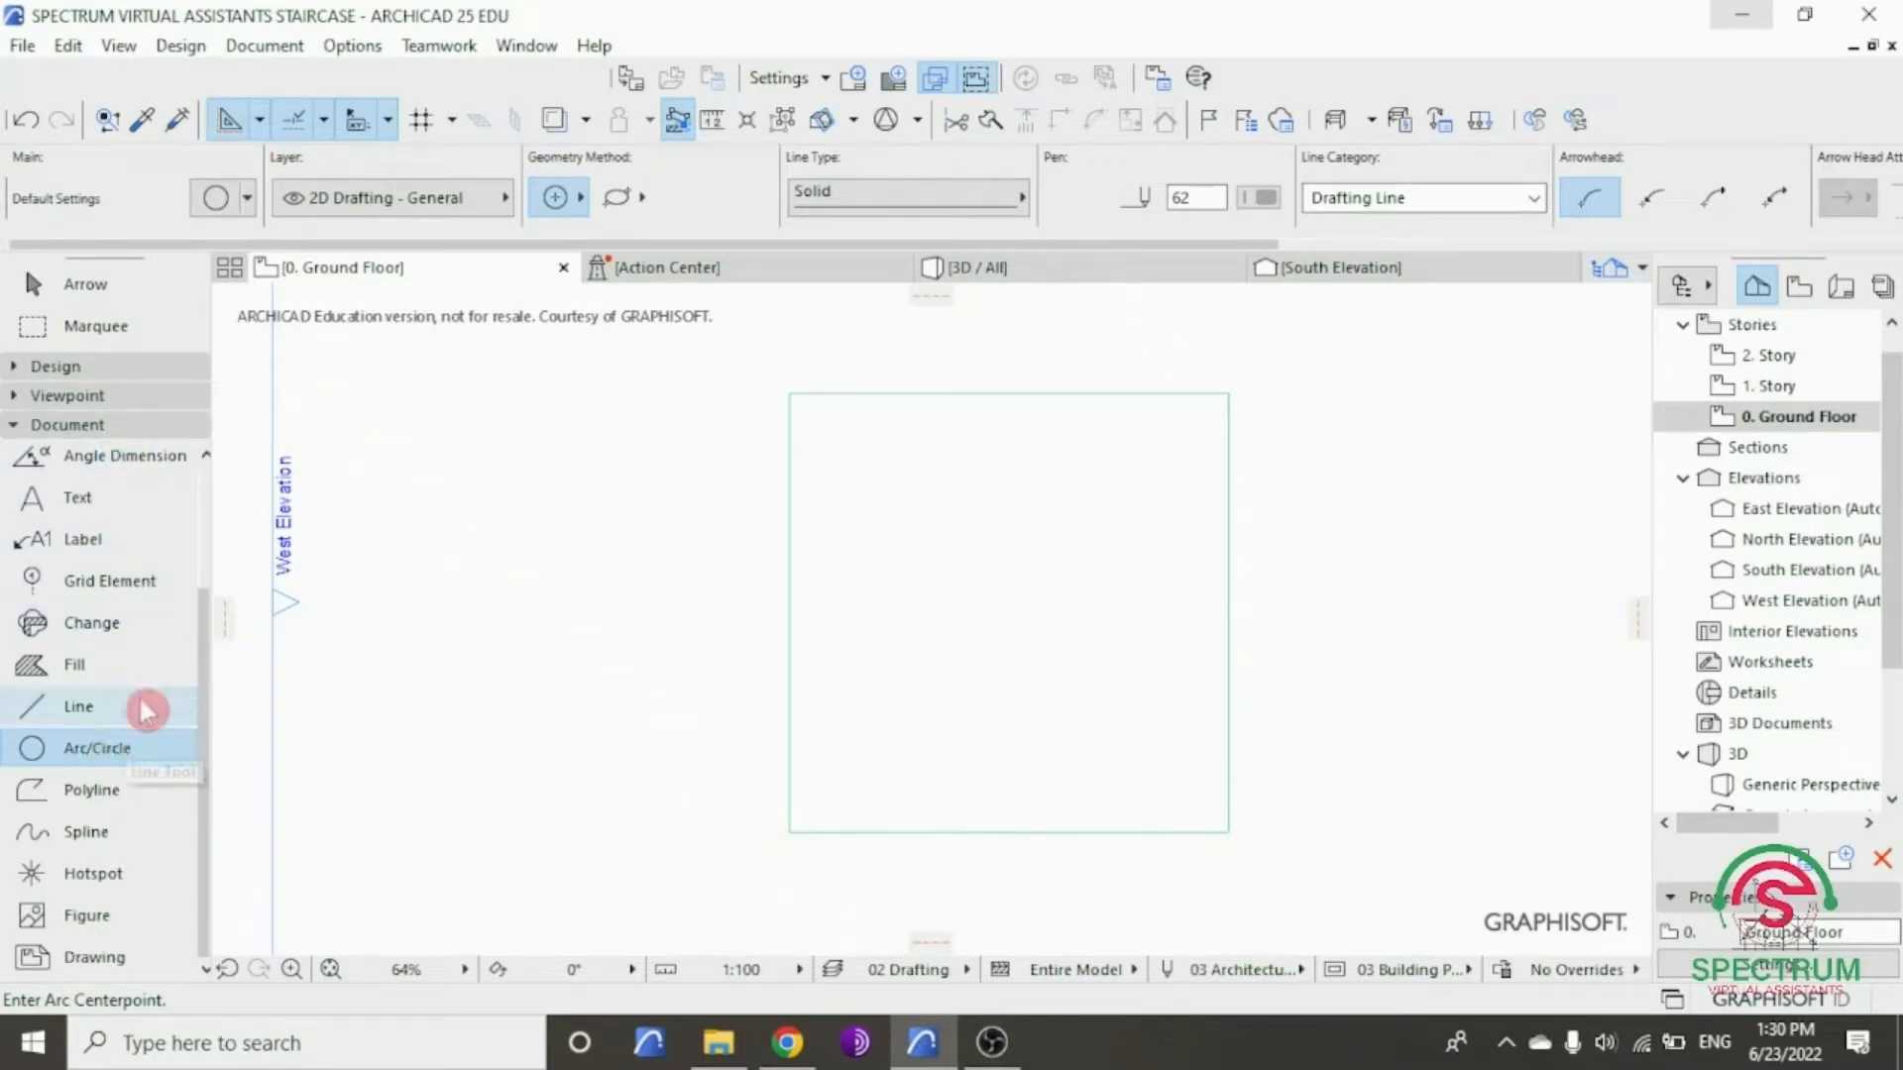
pyautogui.click(562, 200)
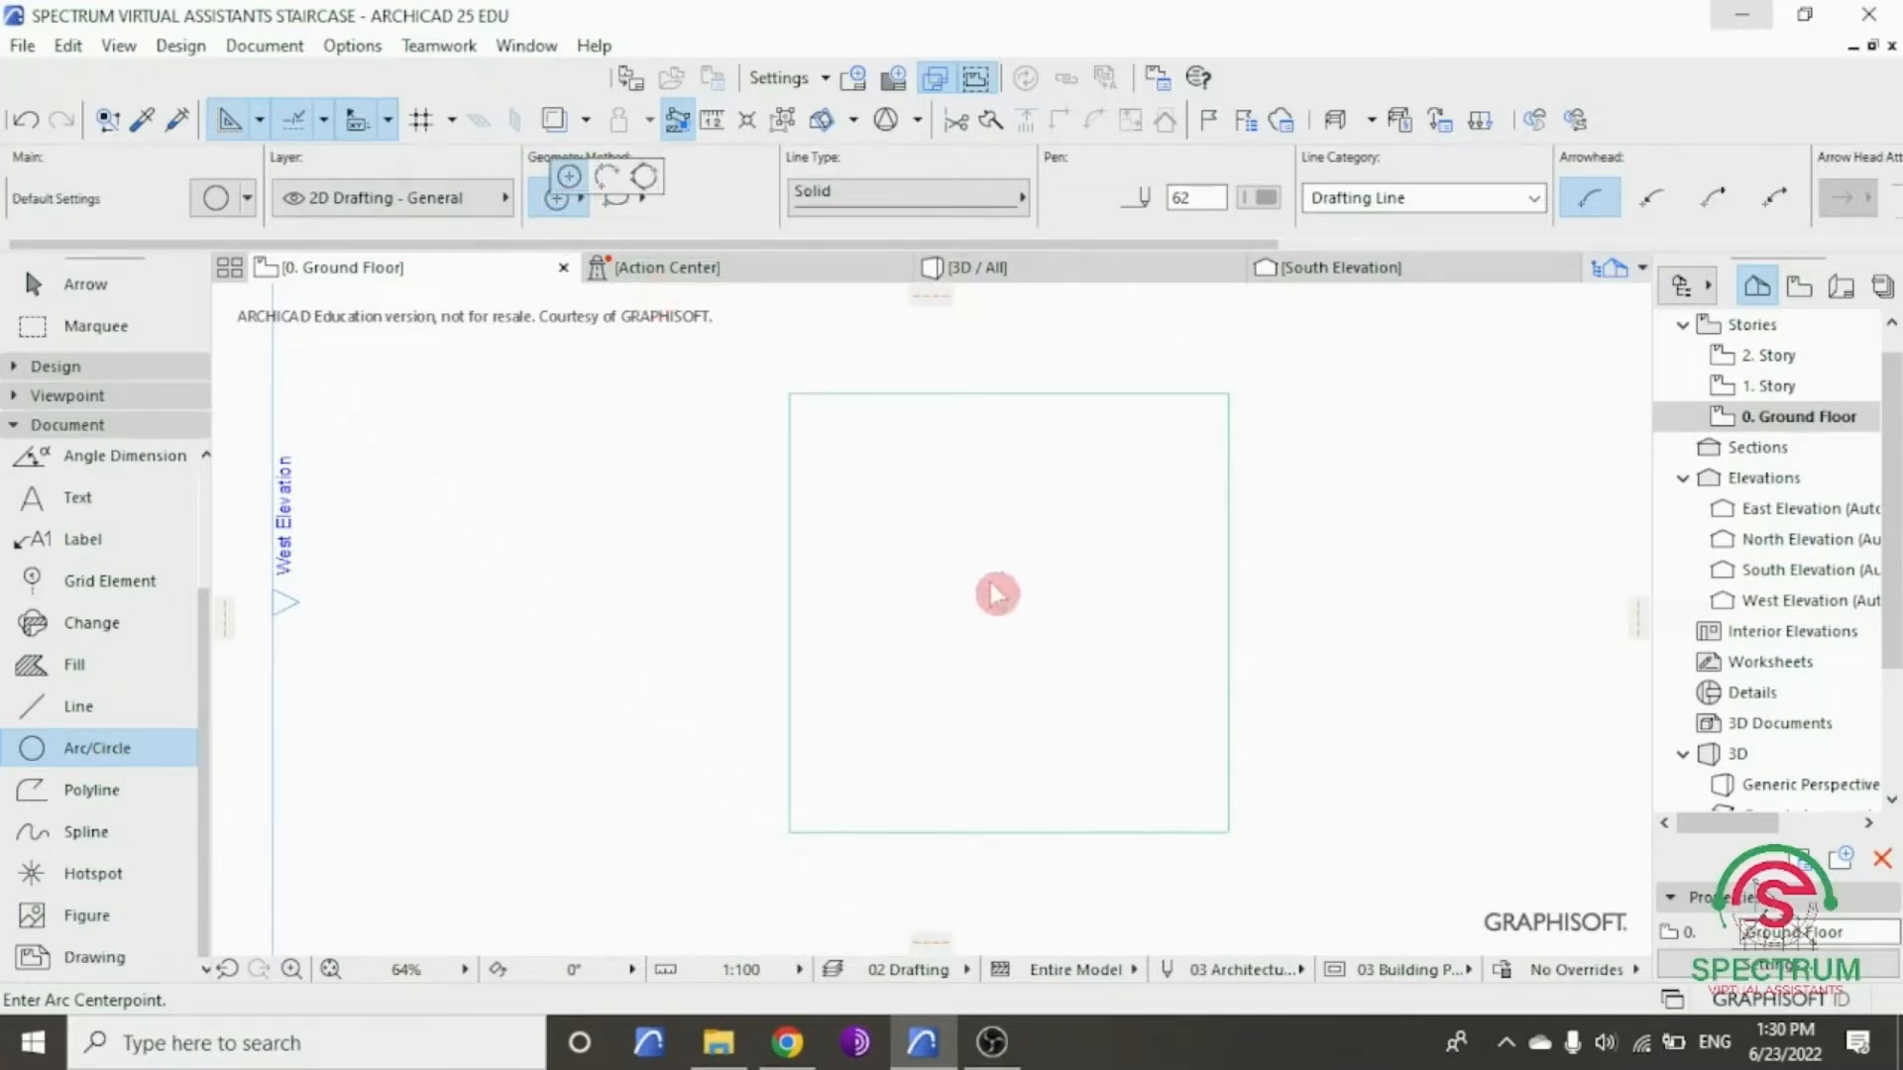
pyautogui.click(1029, 606)
pyautogui.scroll(2, 1008, 619)
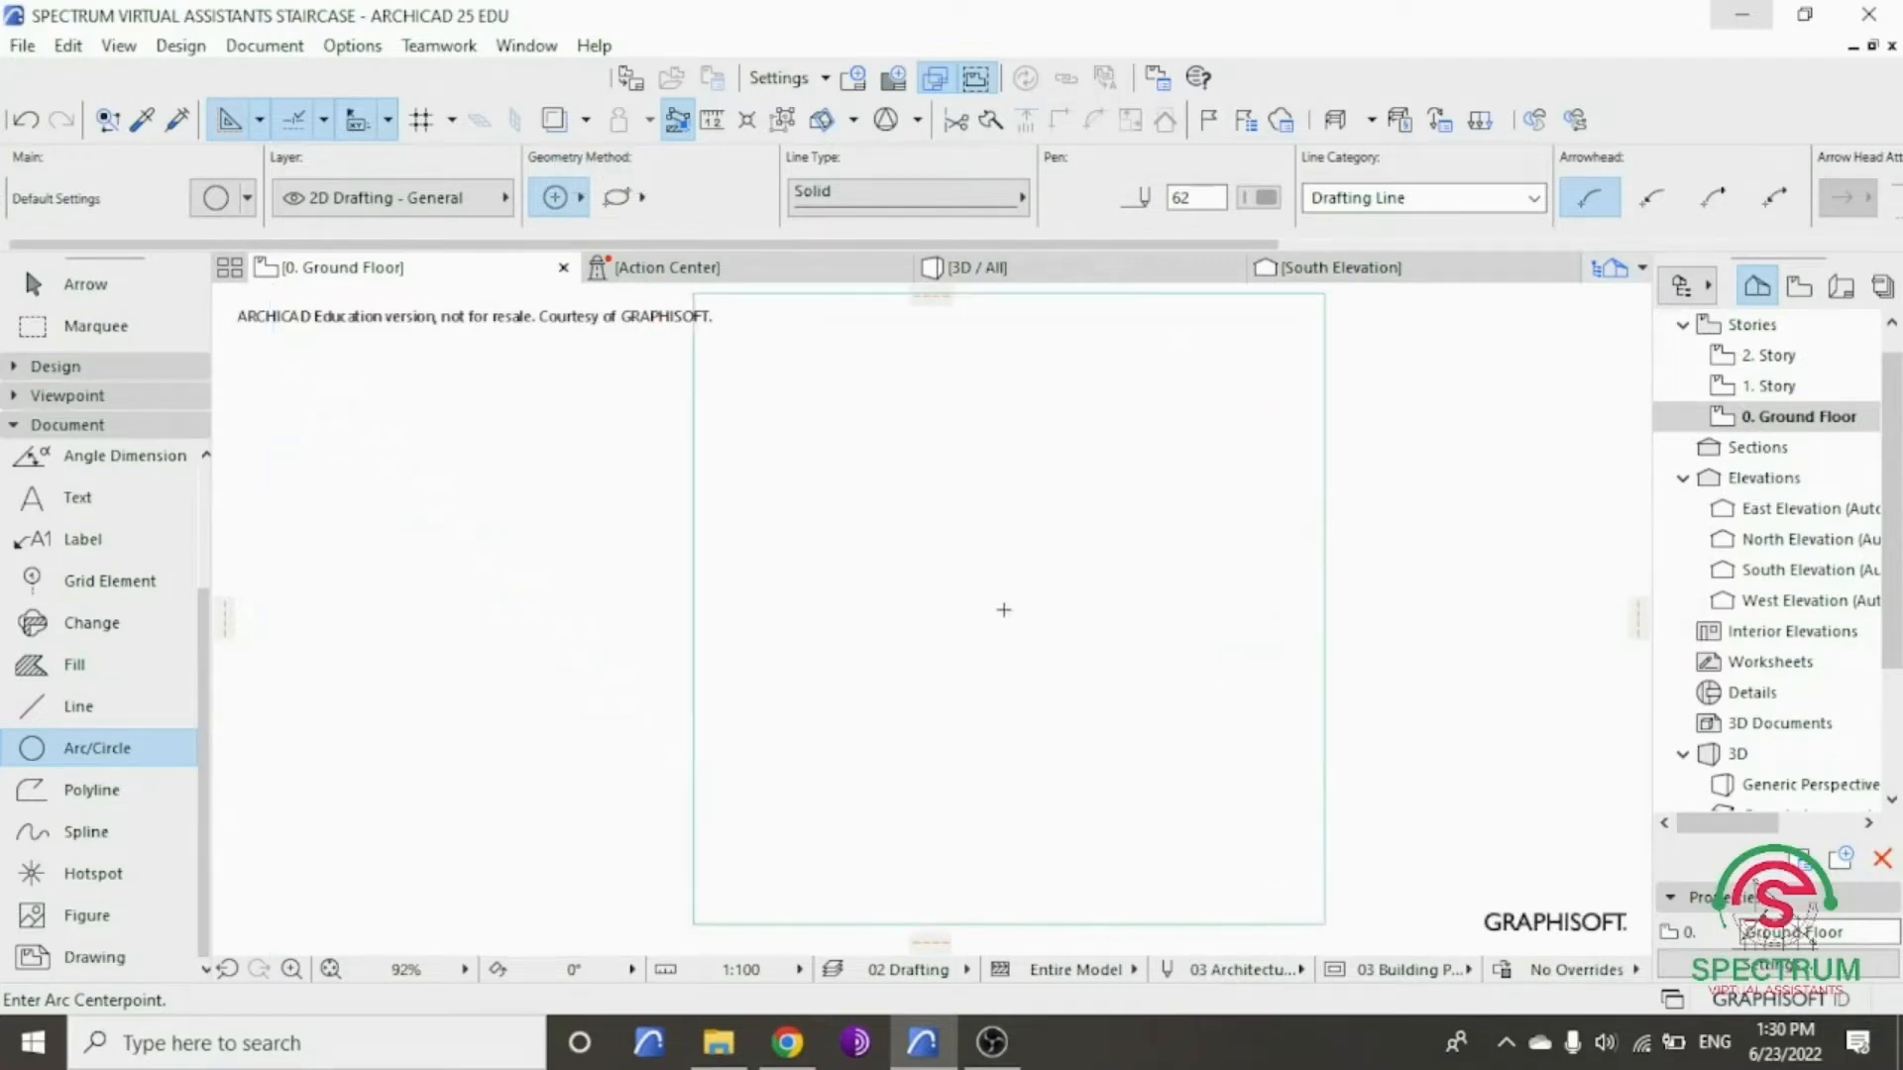
pyautogui.click(995, 609)
pyautogui.scroll(2, 1059, 575)
pyautogui.scroll(2, 1065, 575)
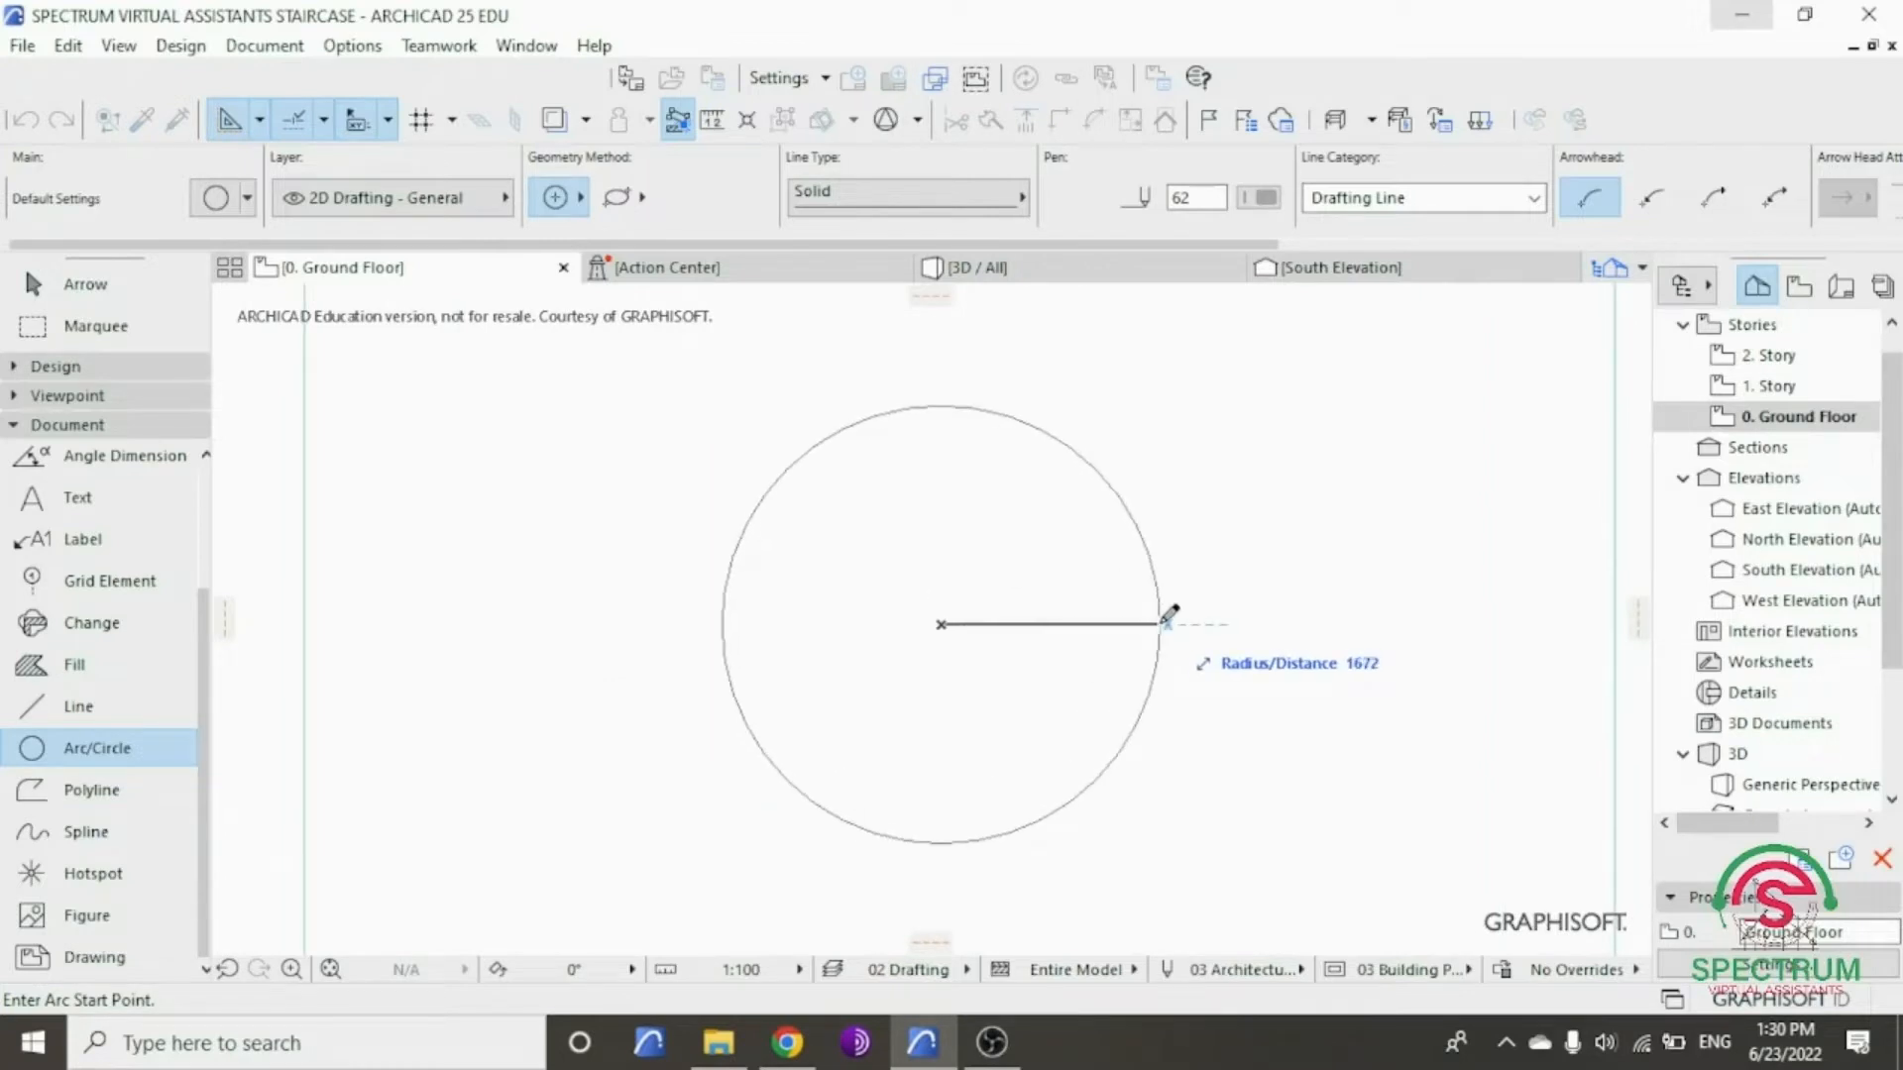
pyautogui.write('700')
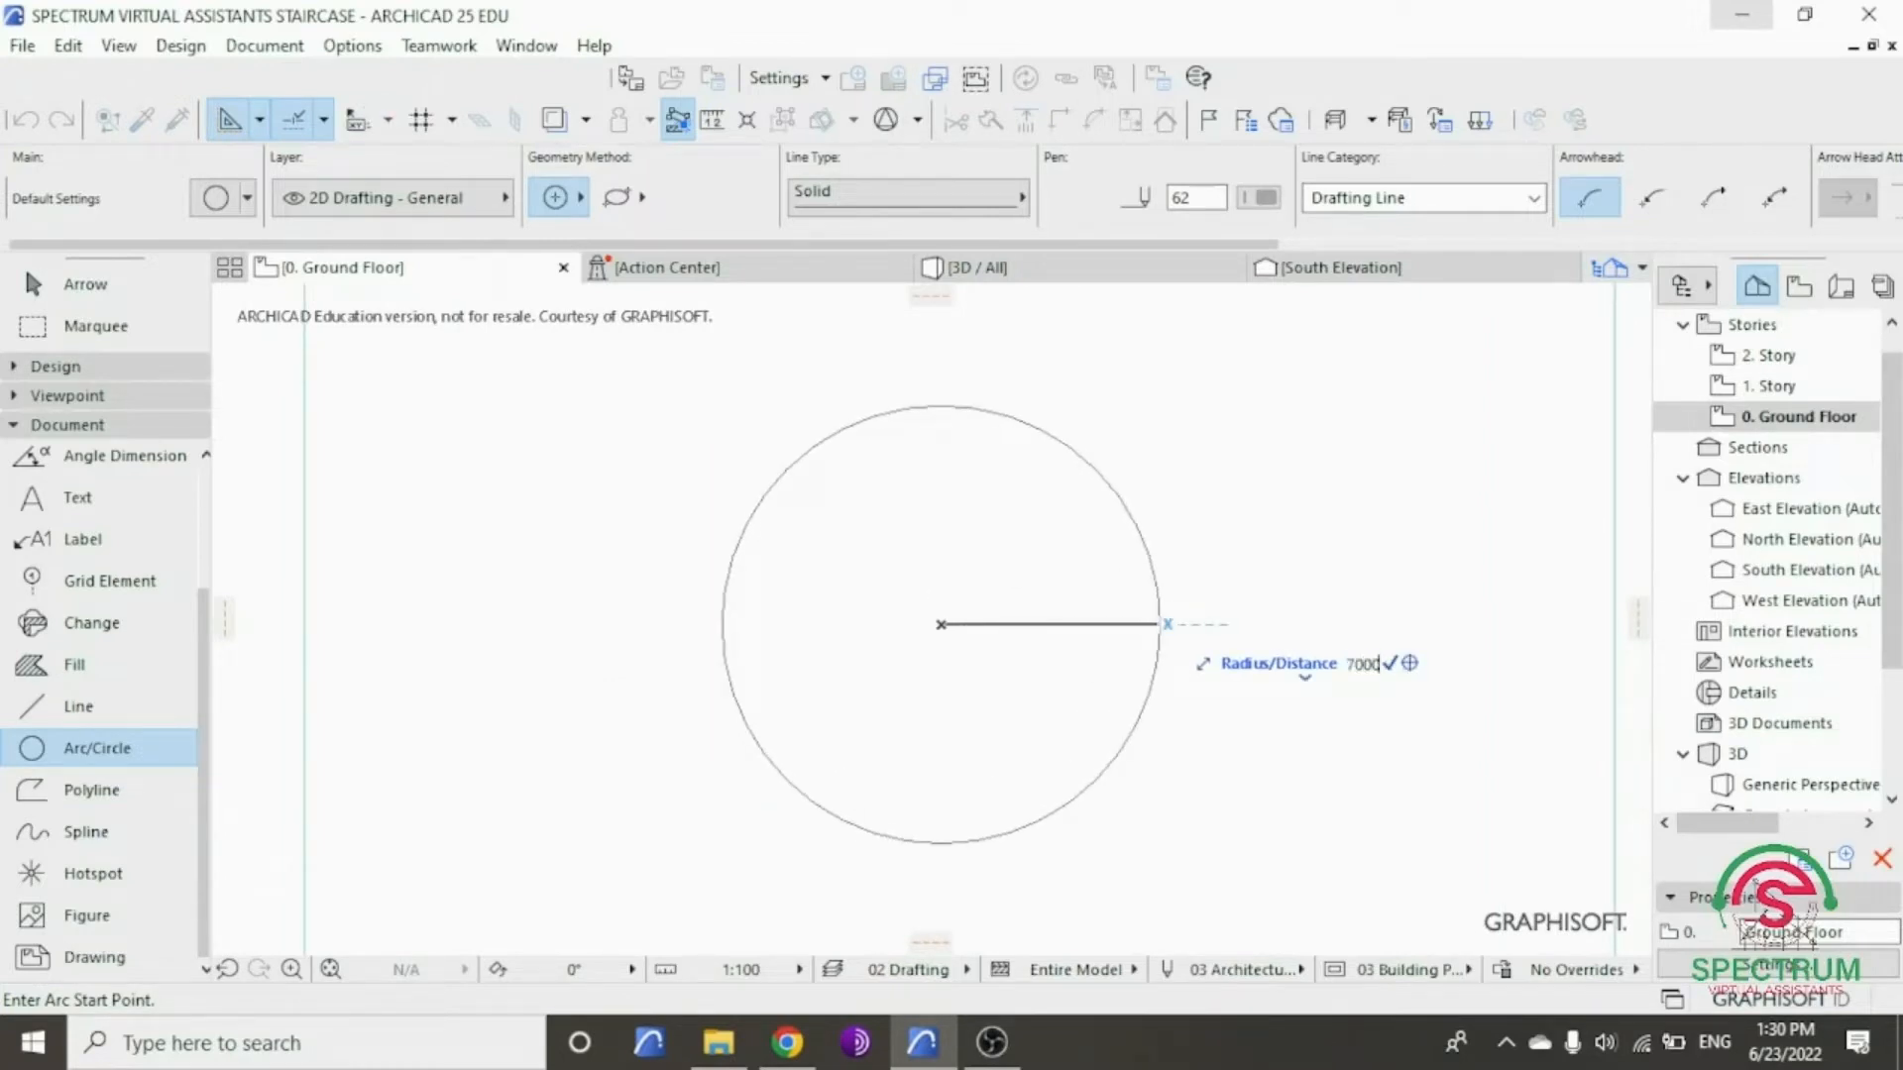
pyautogui.press('Return')
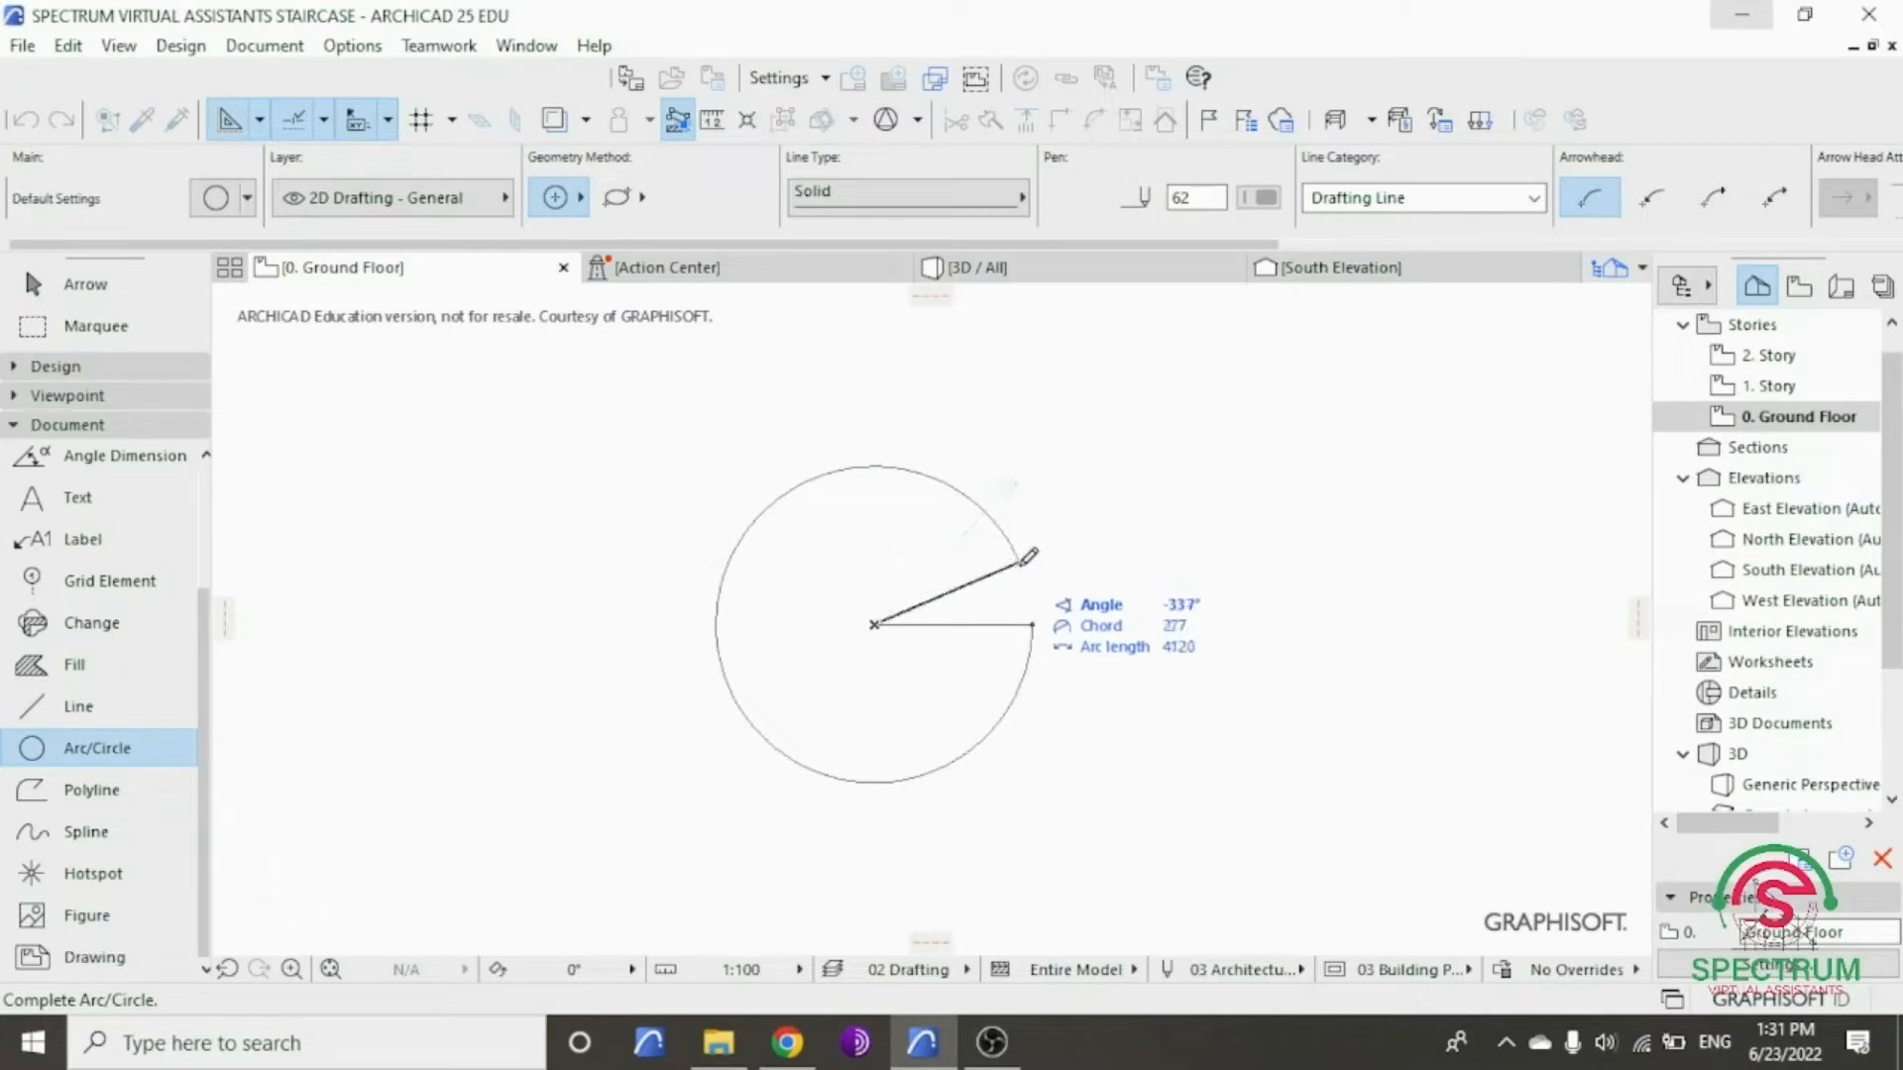
pyautogui.click(1031, 618)
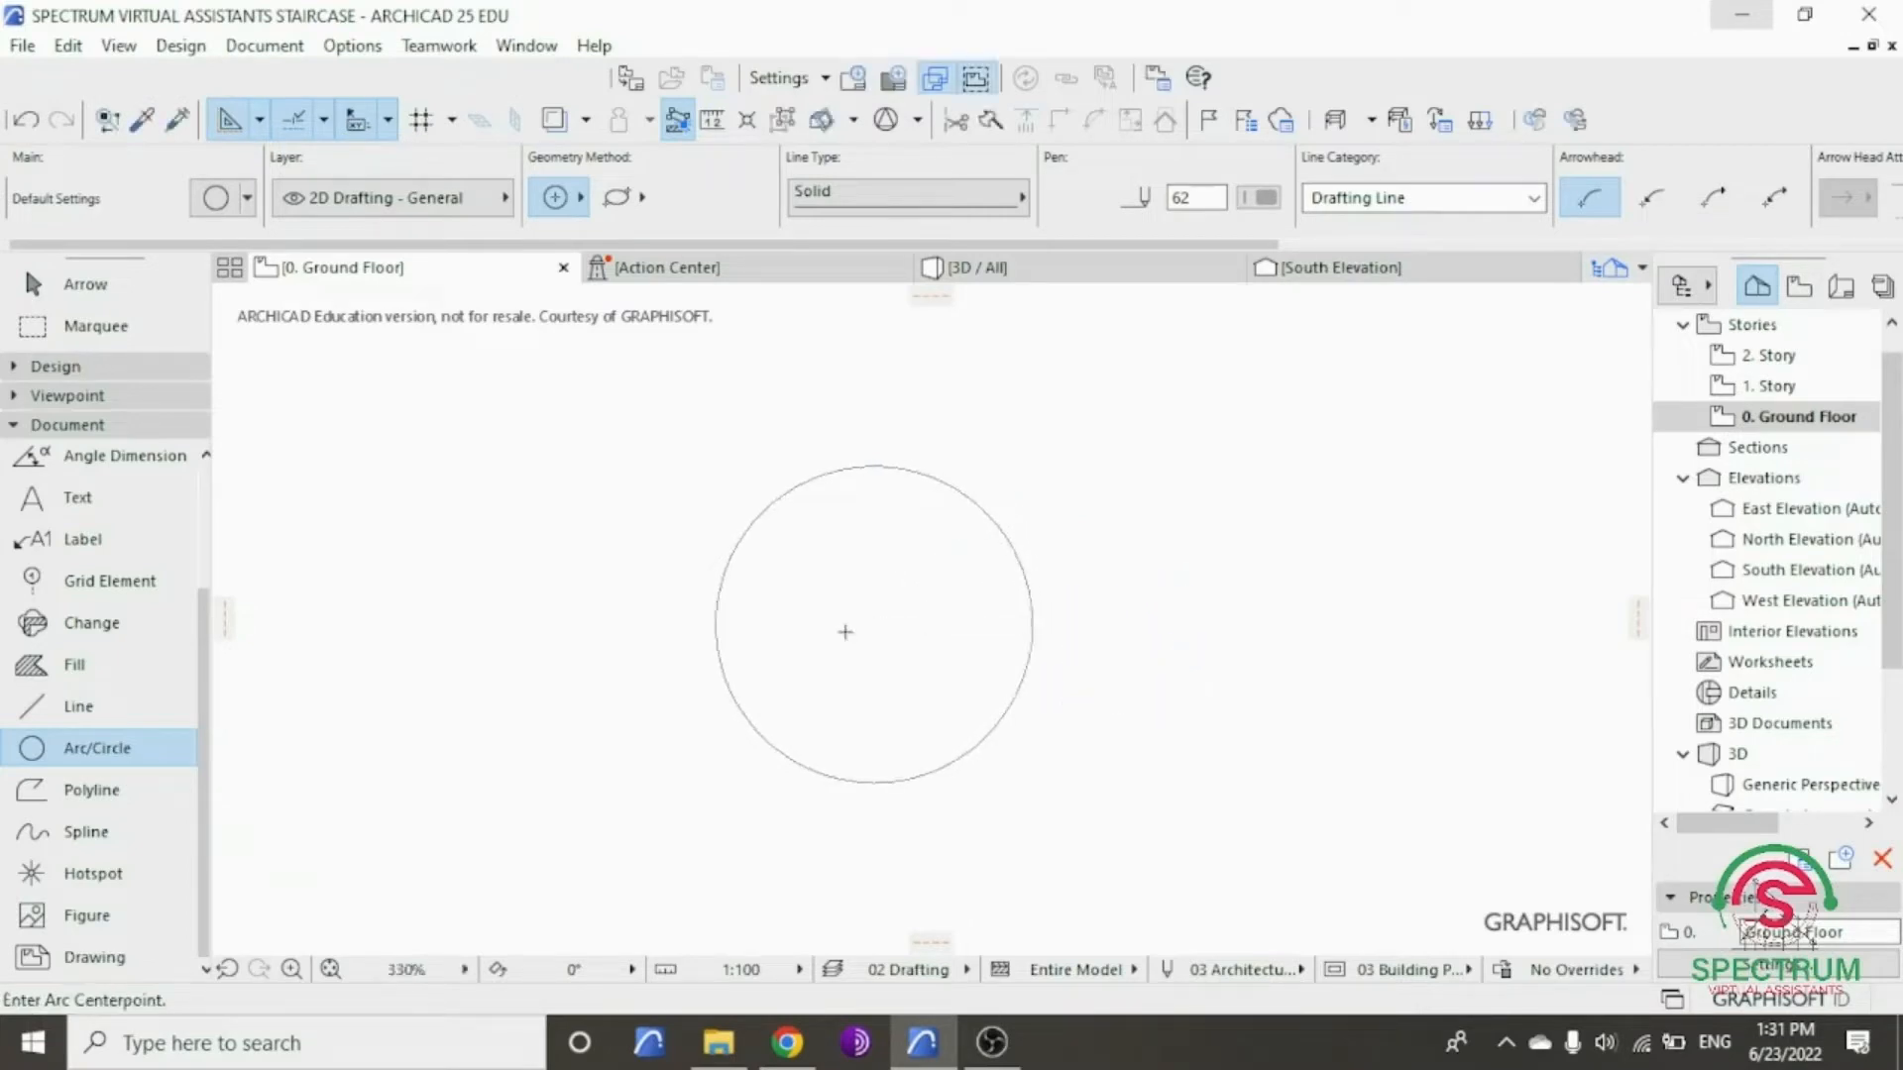
# - Draw a second full circle with a 1700 mm radius, concentric with the 700 mm circle on the slab
pyautogui.scroll(1, 722, 643)
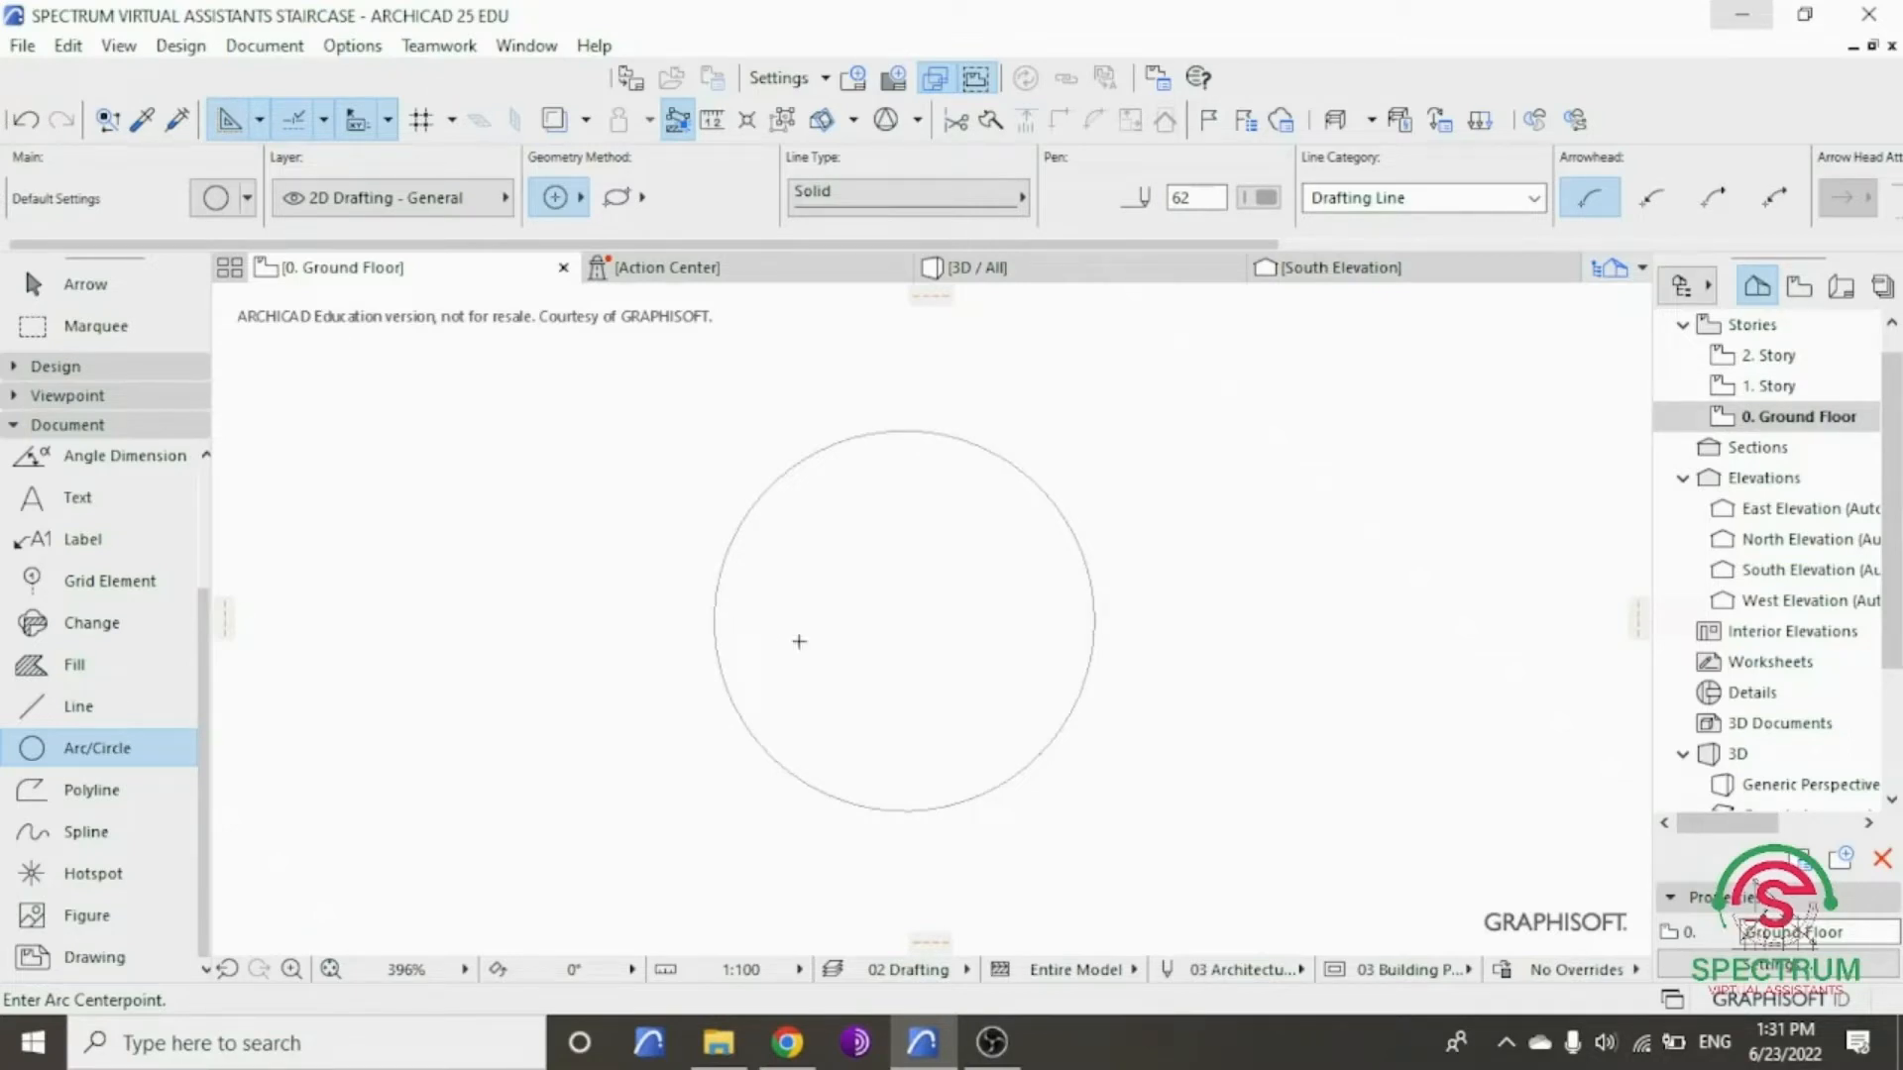
pyautogui.scroll(2, 828, 661)
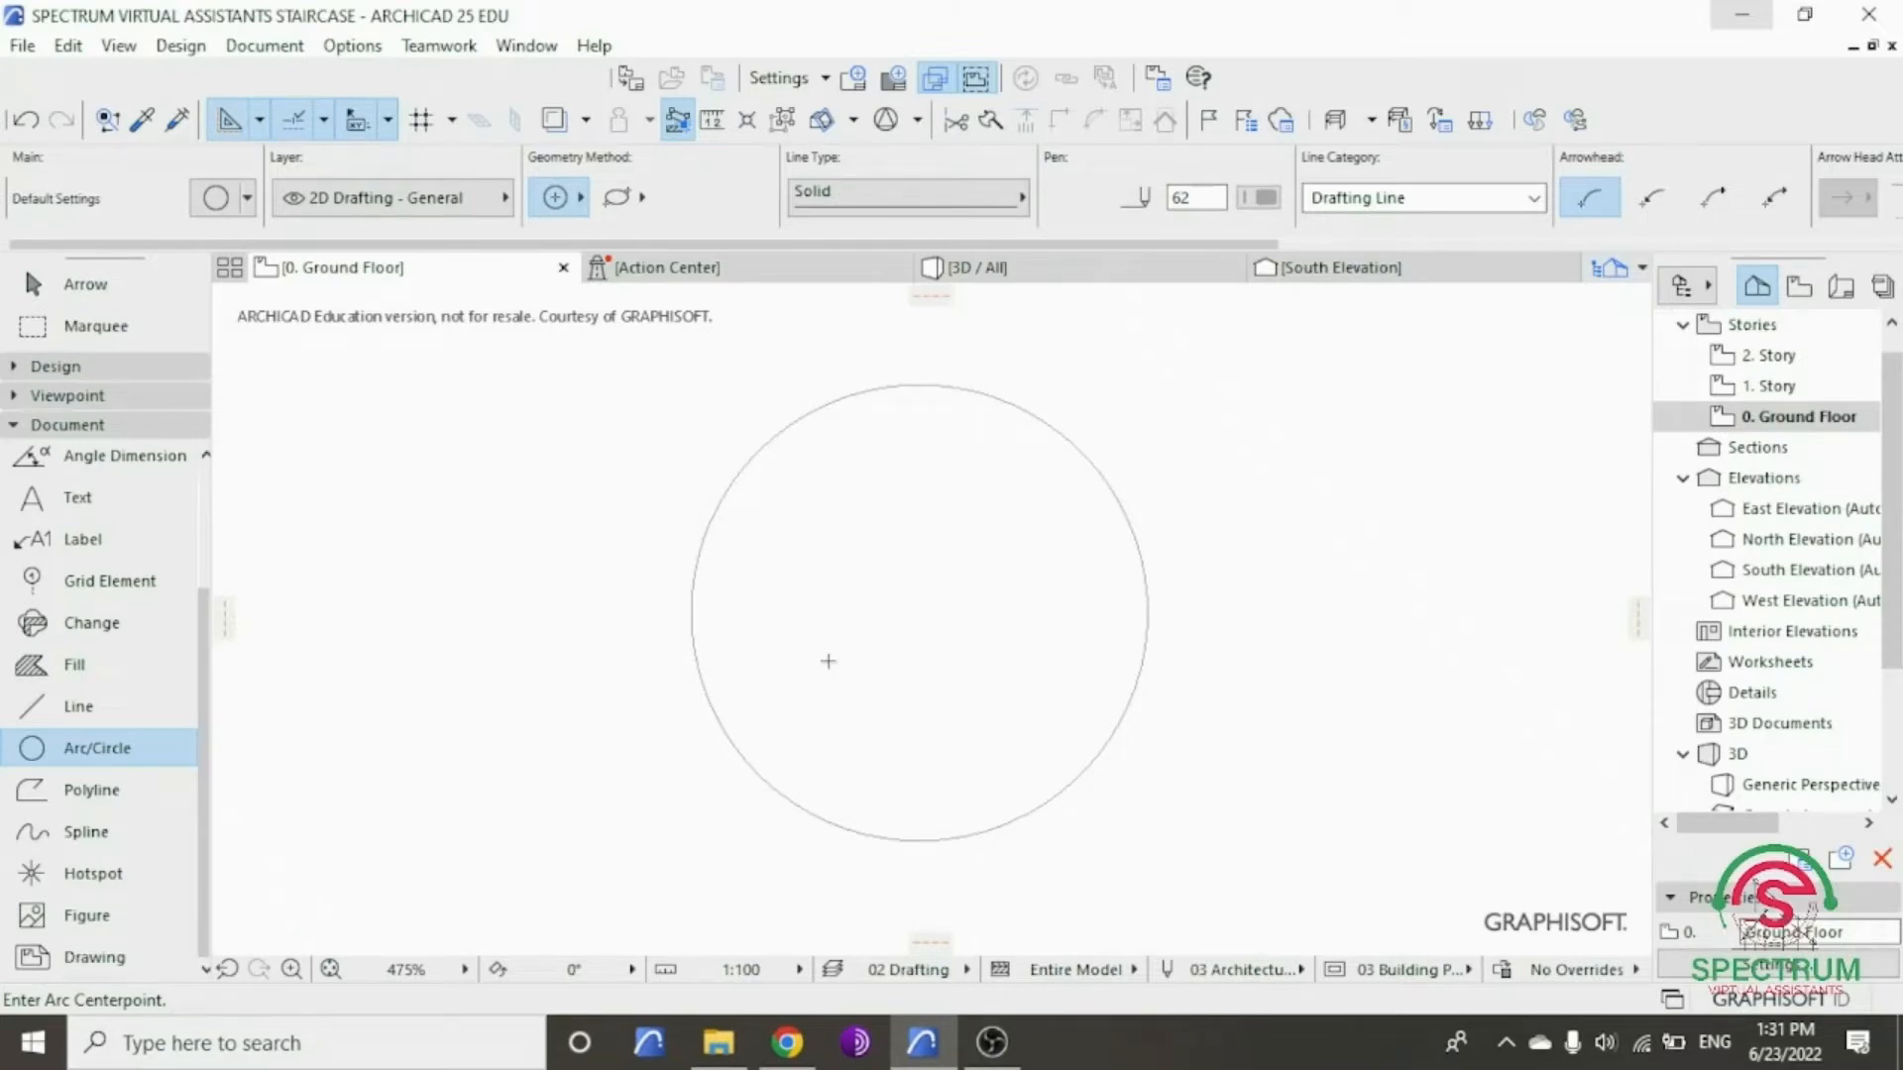
pyautogui.click(113, 427)
pyautogui.click(104, 428)
pyautogui.scroll(-3, 920, 840)
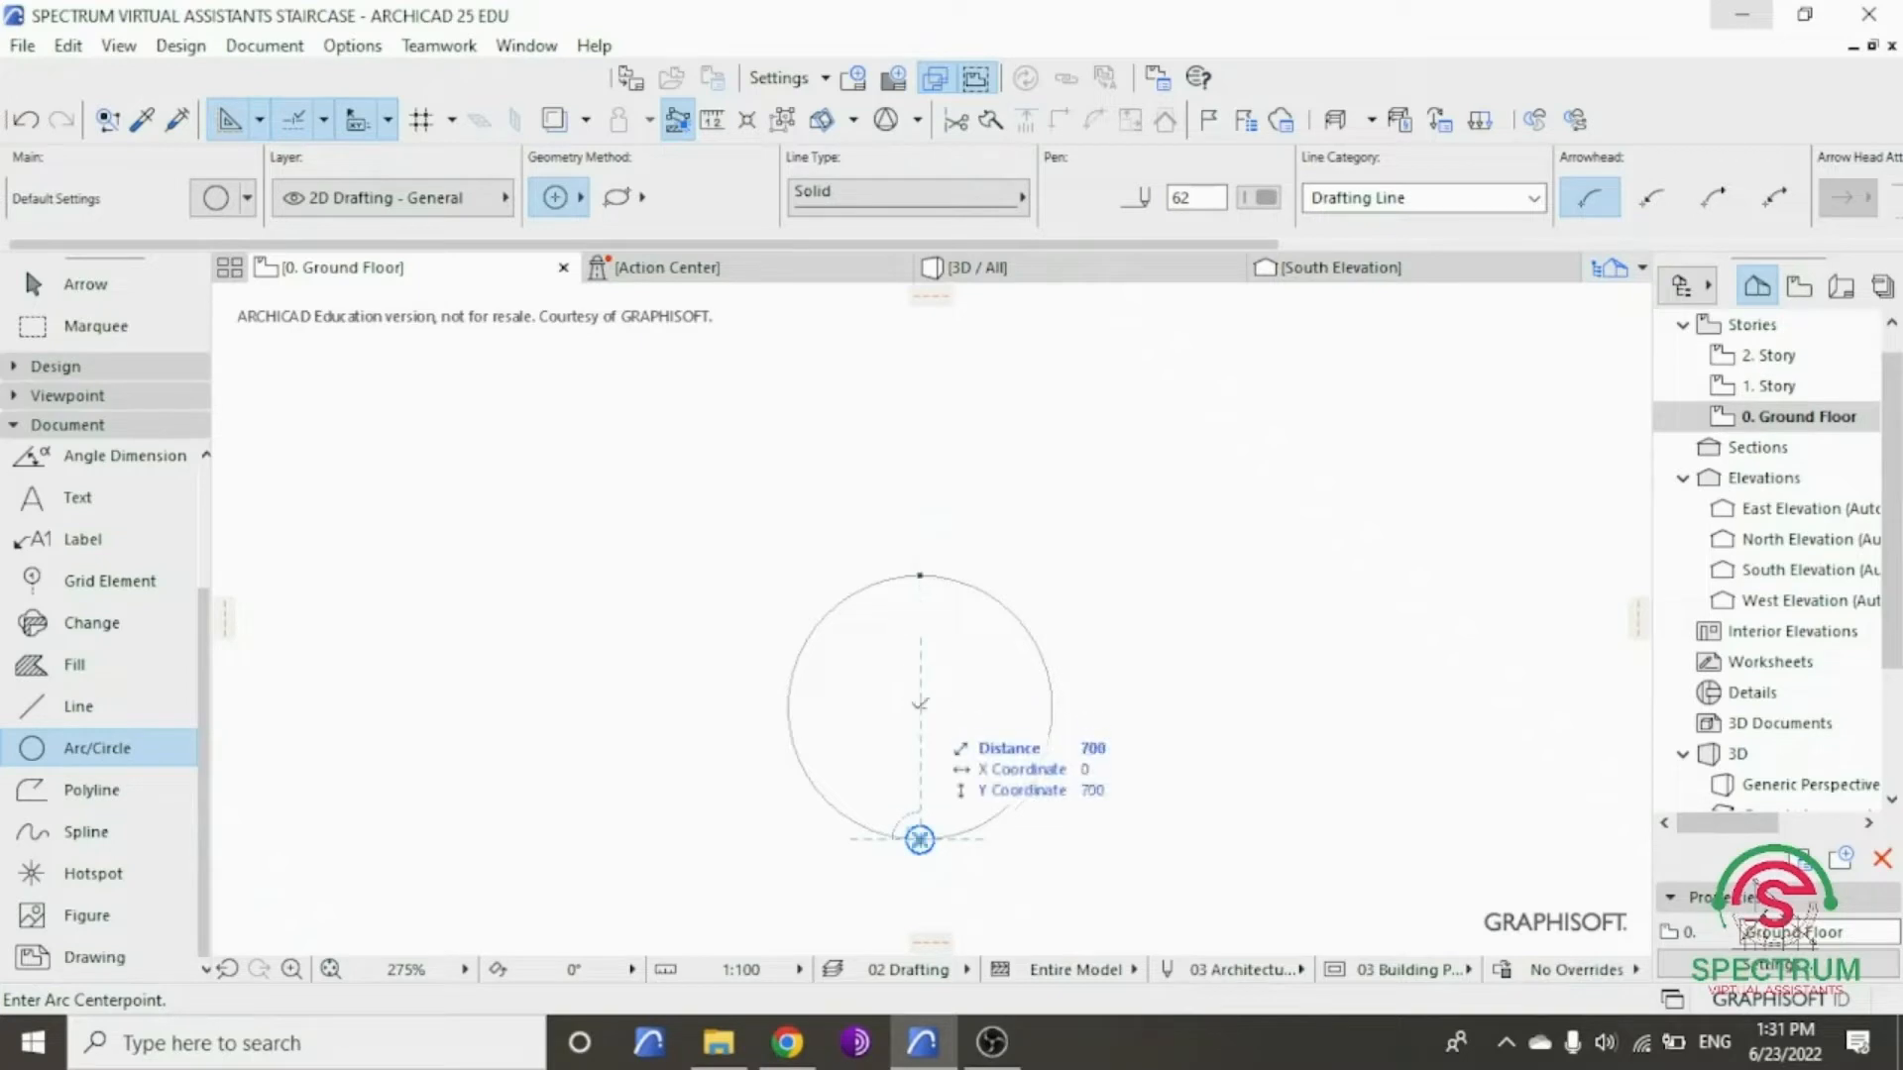
pyautogui.scroll(3, 920, 706)
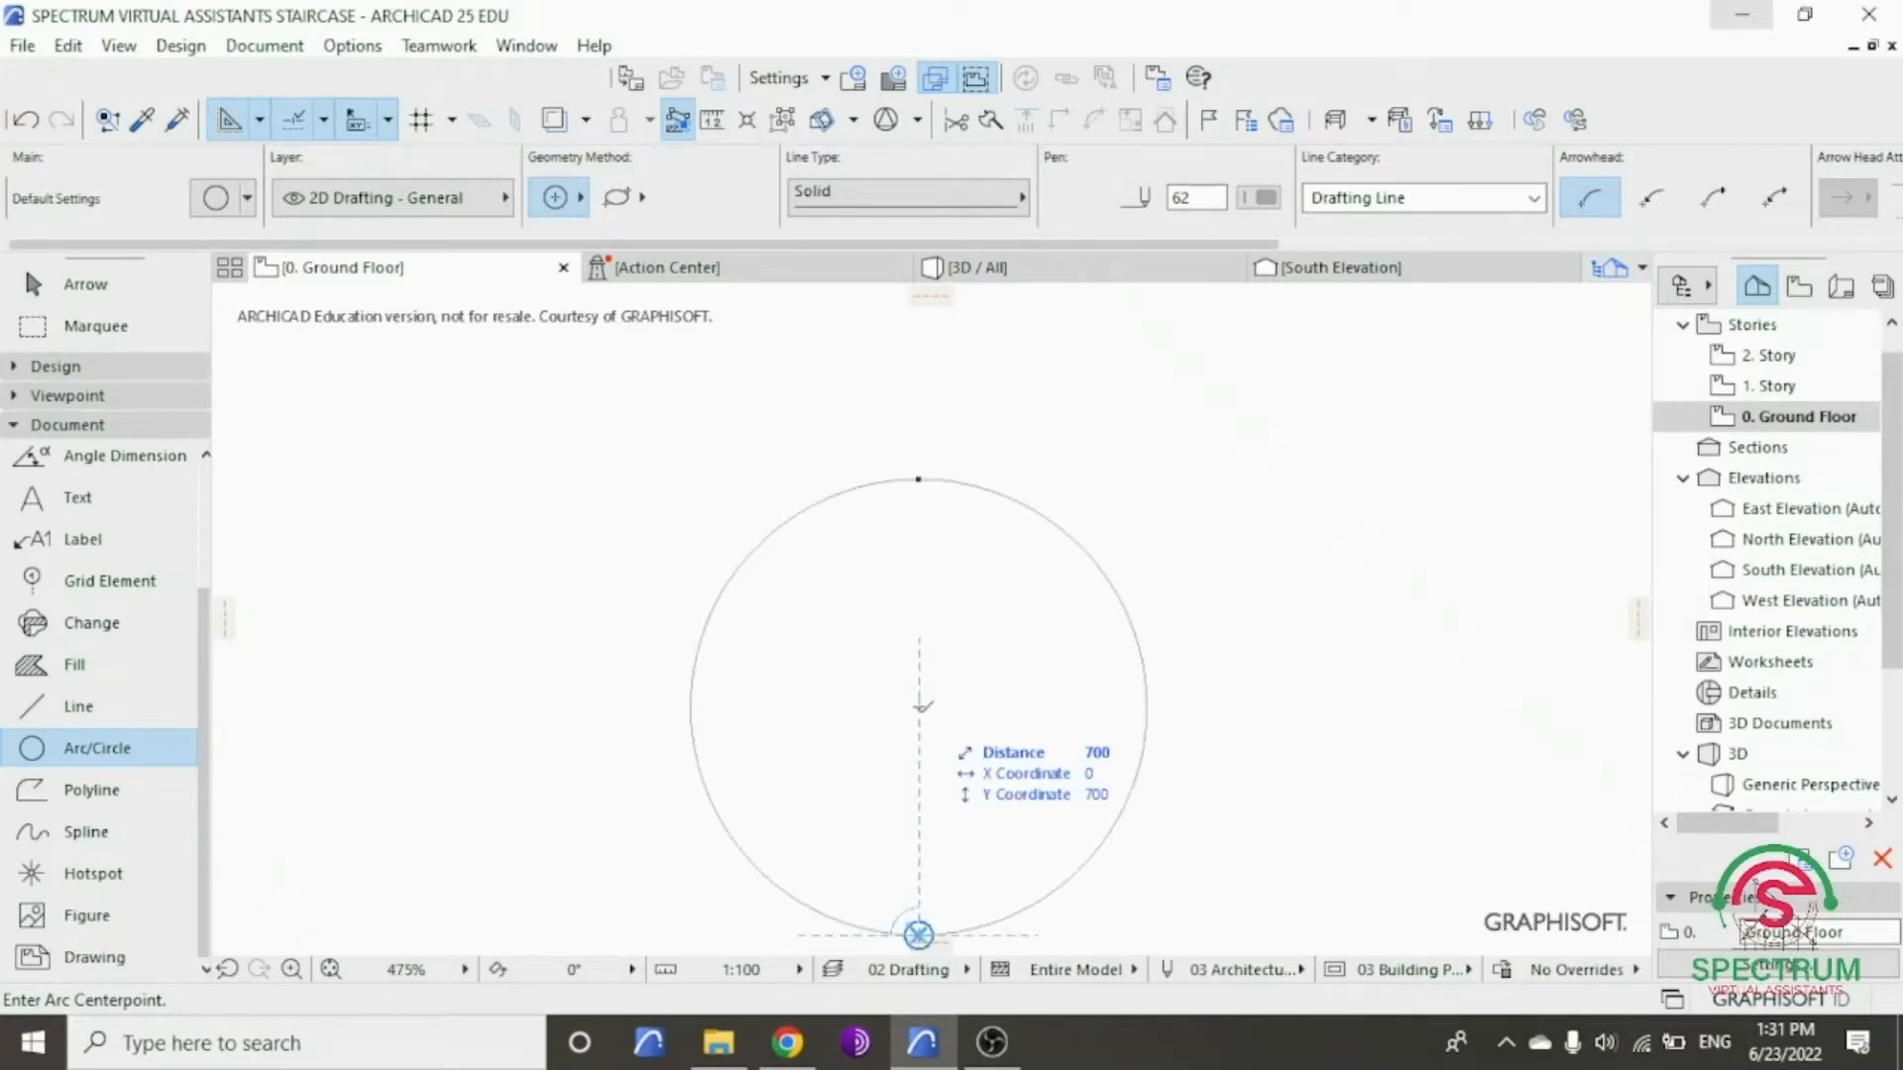
pyautogui.click(918, 707)
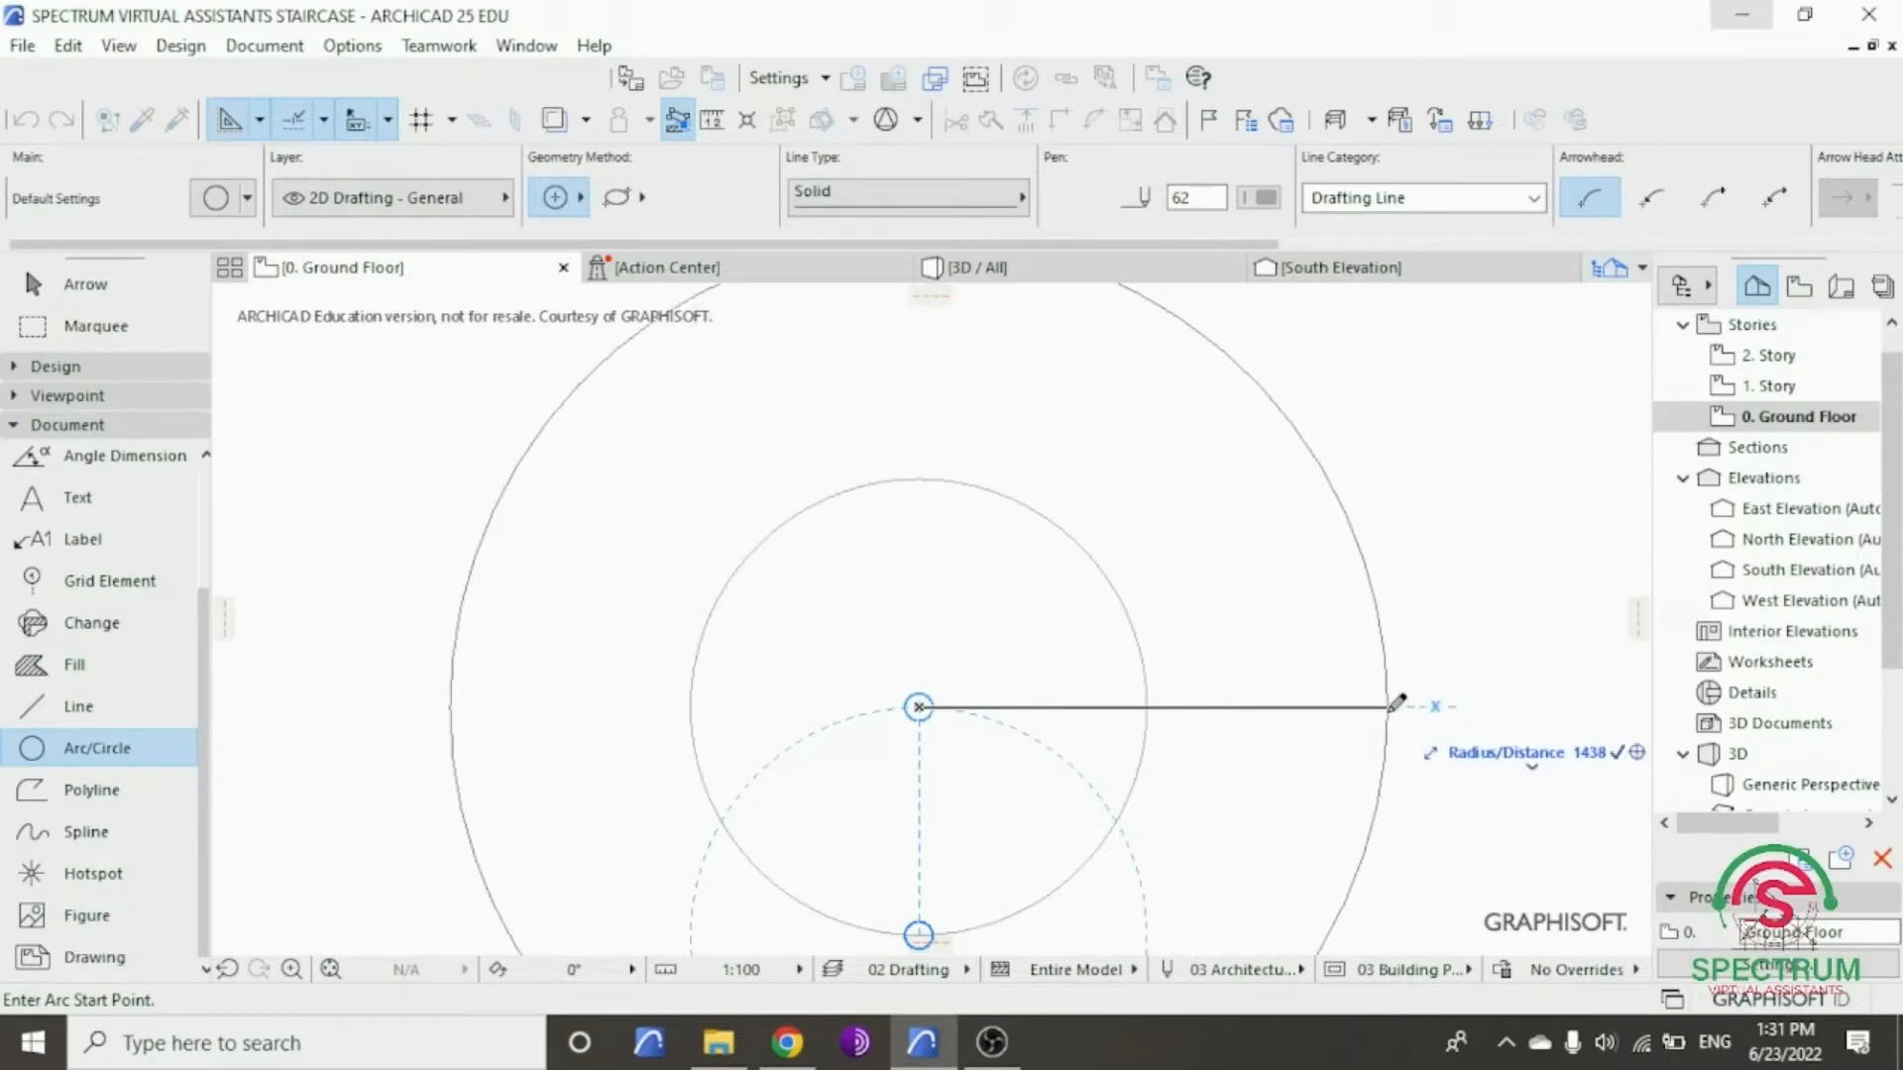
pyautogui.write('1700')
pyautogui.press('Return')
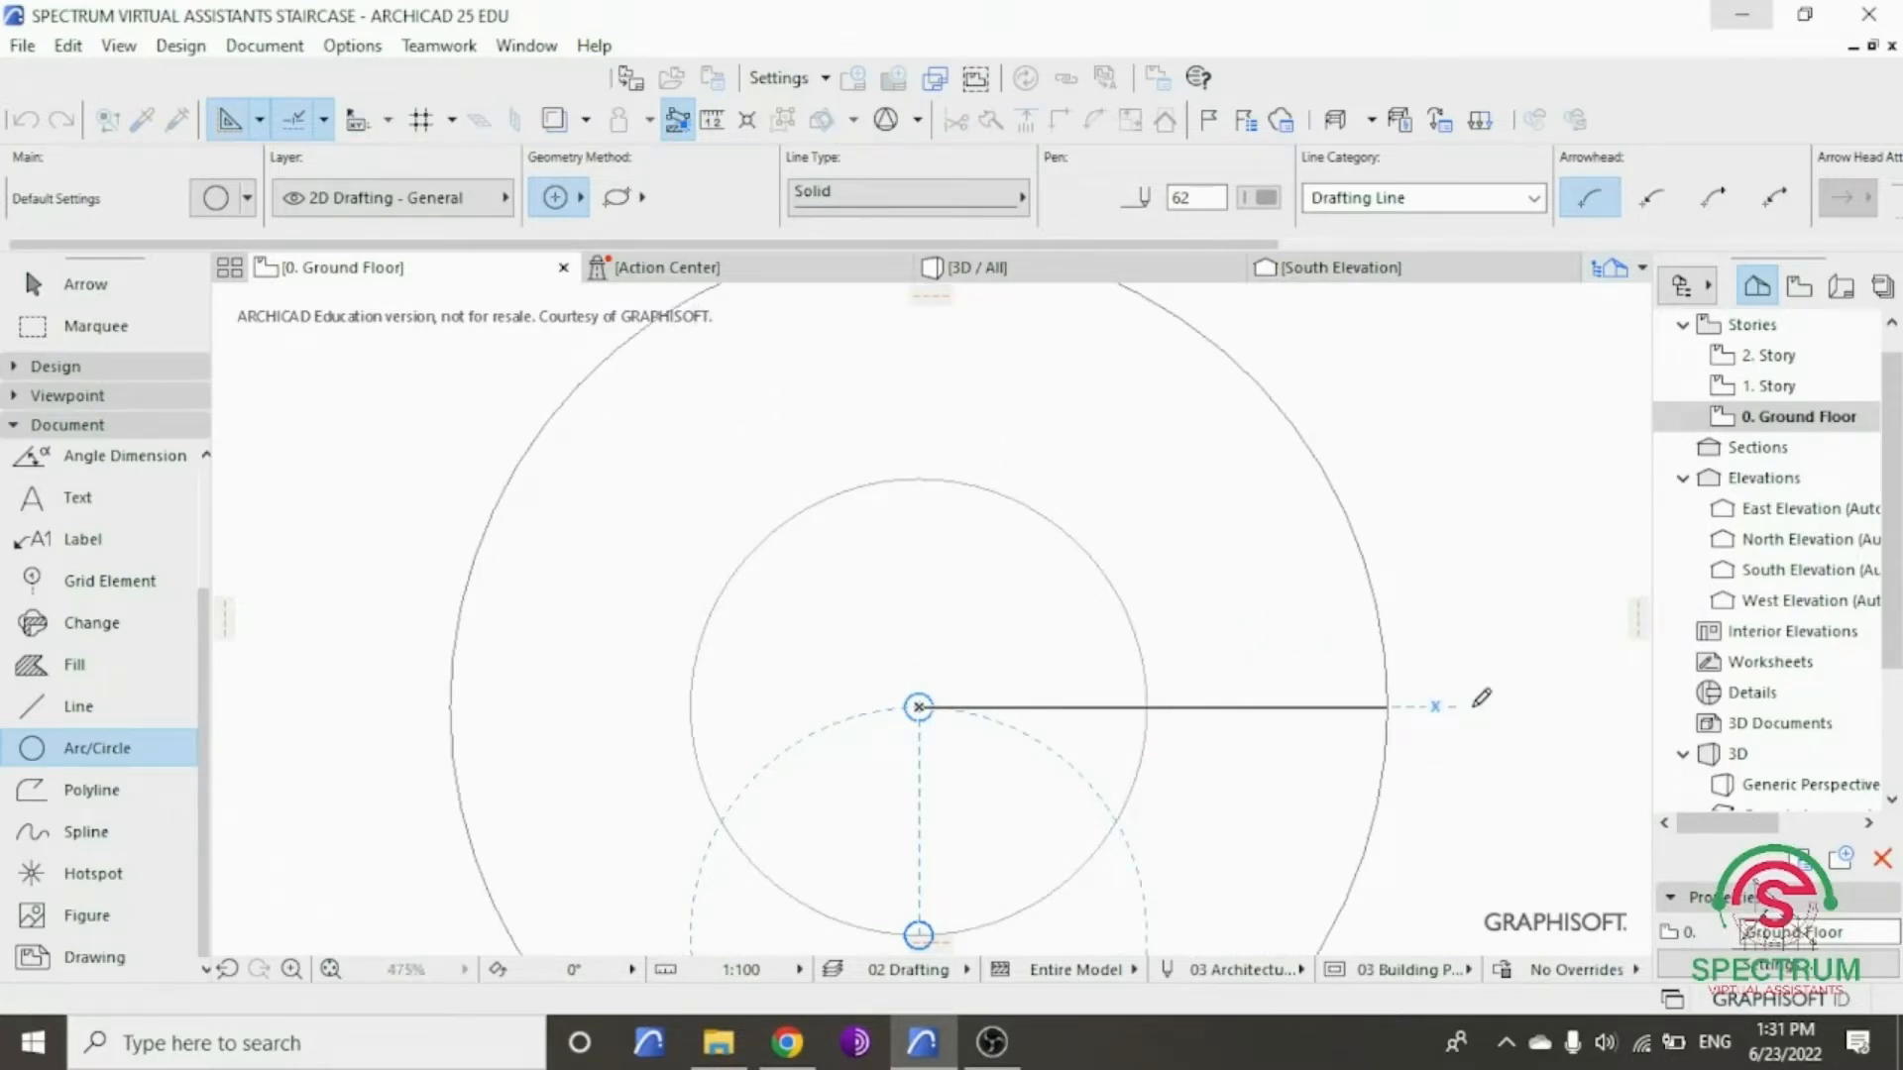
pyautogui.scroll(-3, 1479, 699)
pyautogui.click(1474, 707)
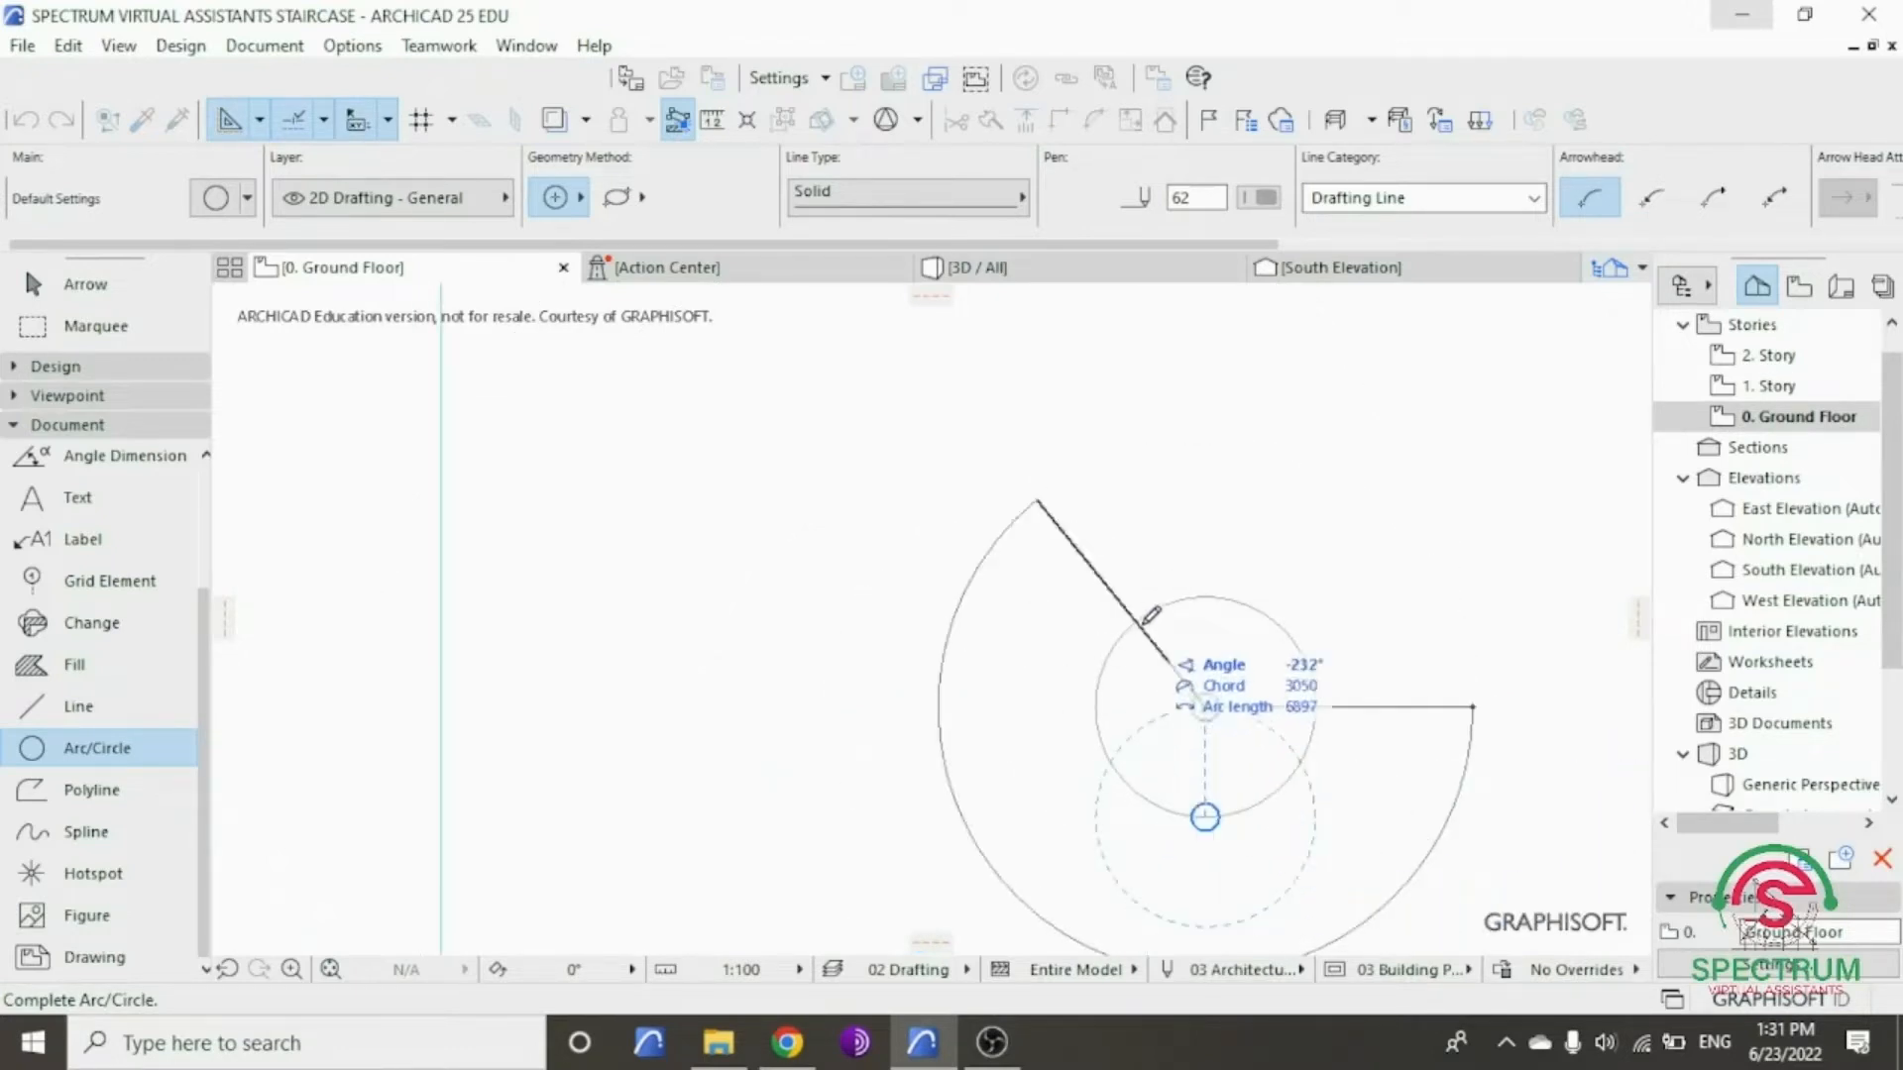
pyautogui.click(1476, 696)
pyautogui.scroll(-3, 1255, 571)
pyautogui.scroll(-3, 1255, 571)
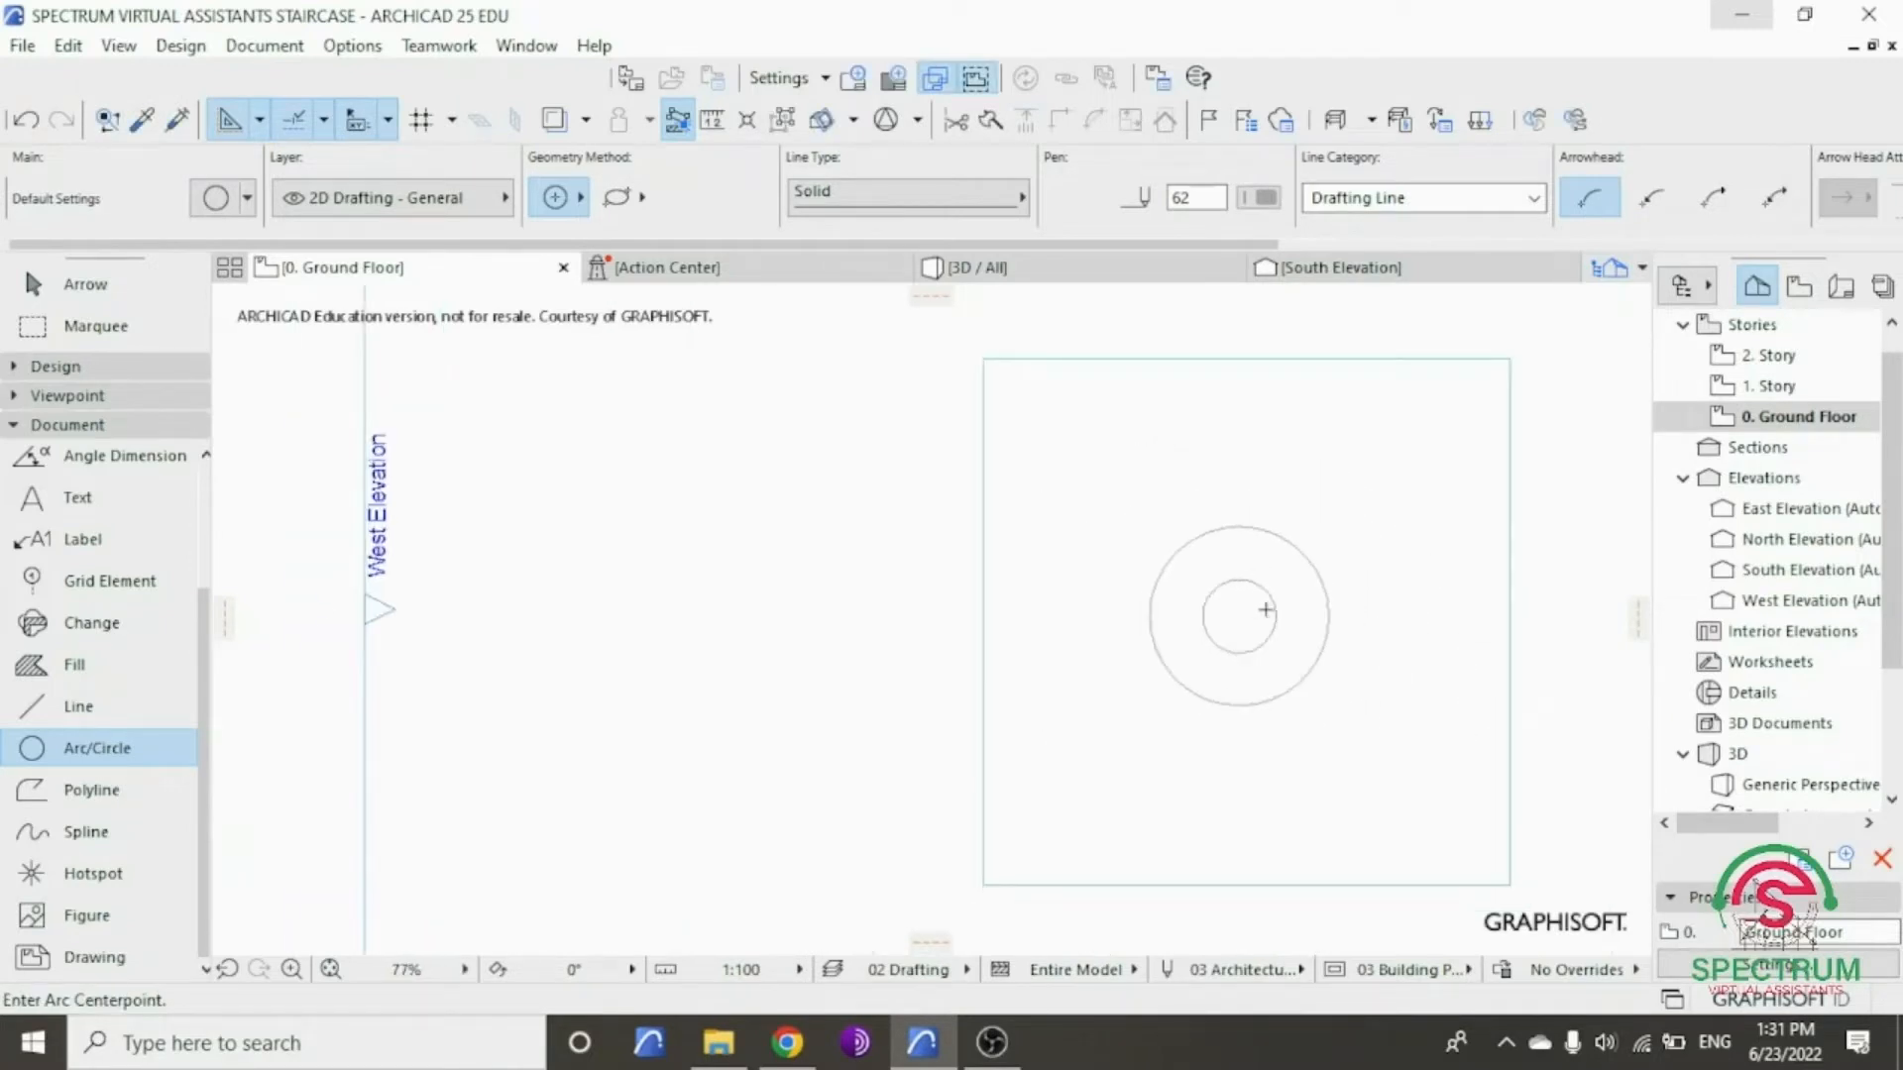
pyautogui.scroll(4, 1347, 667)
pyautogui.scroll(-3, 1342, 671)
pyautogui.scroll(3, 1289, 640)
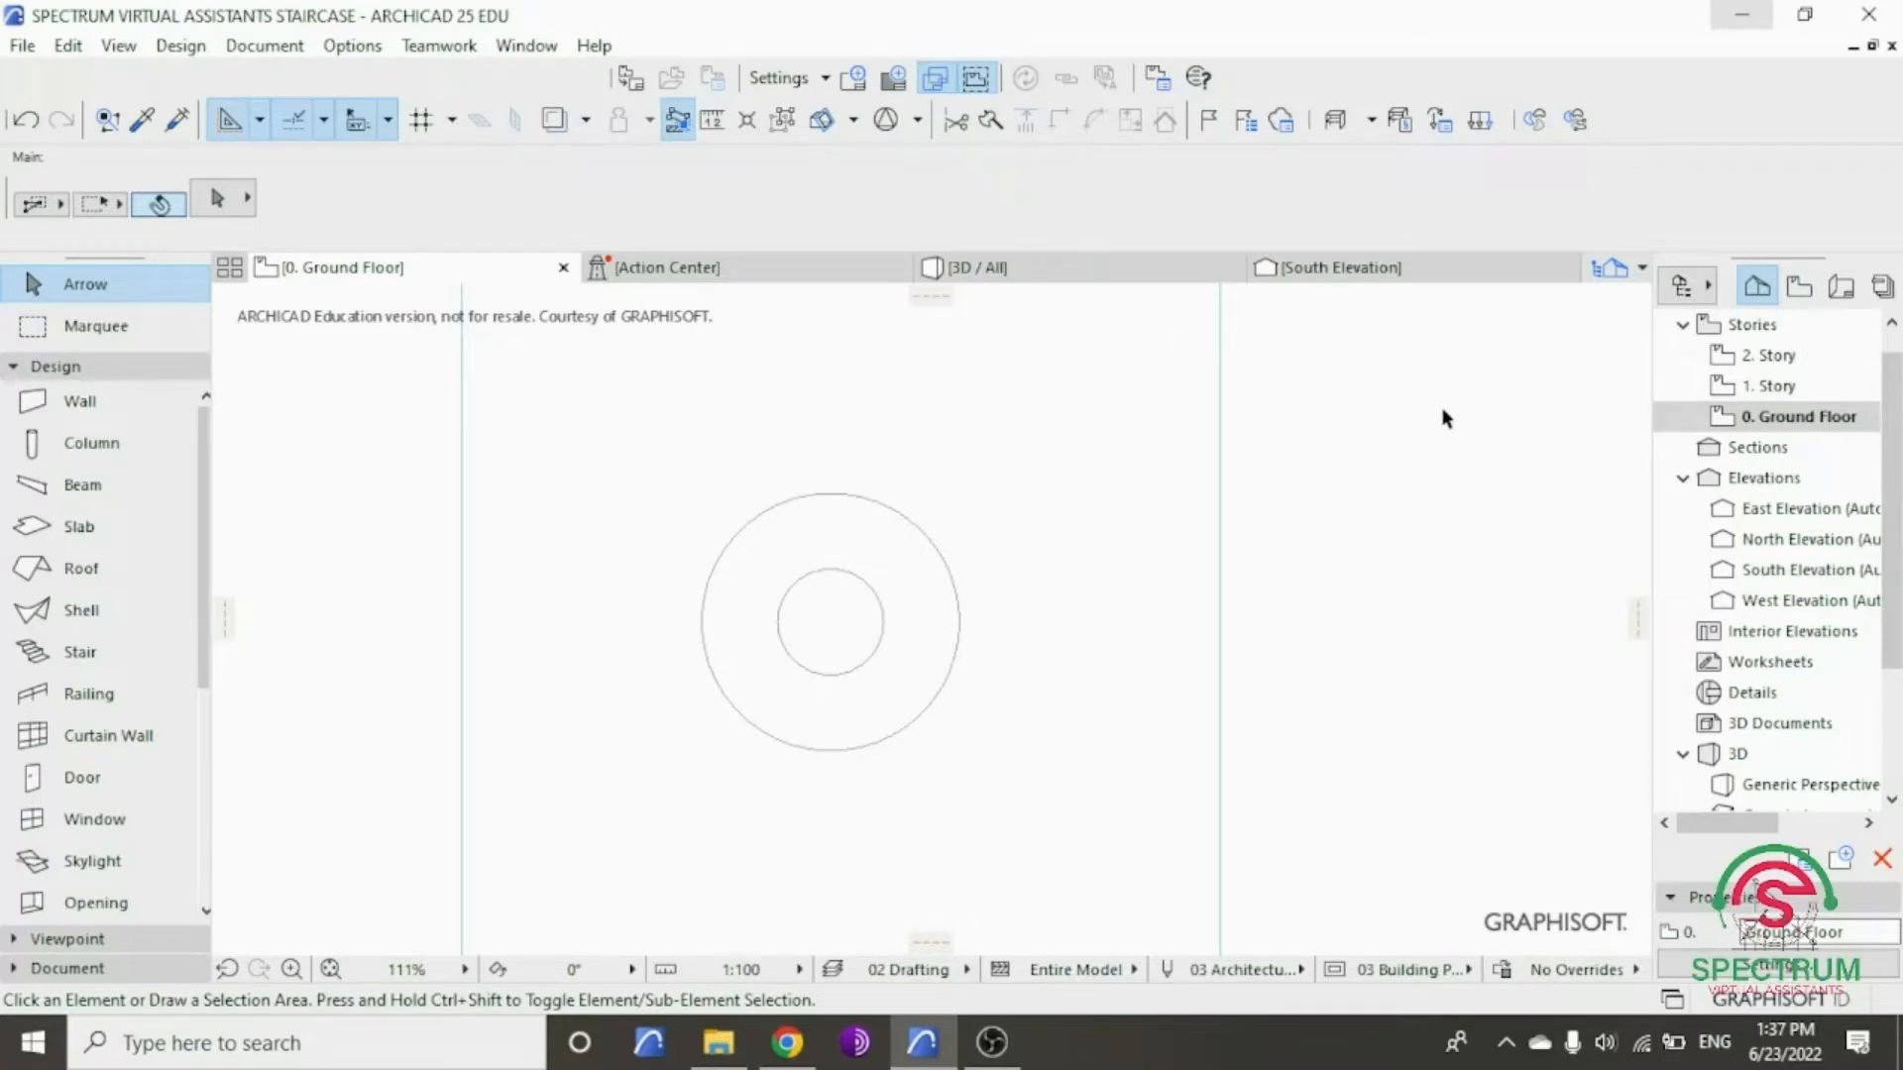
# - Stretch the inner circle into an open arc of about 357°, leaving a small gap on its right side, and deselect everything
pyautogui.scroll(1, 808, 656)
pyautogui.scroll(6, 807, 656)
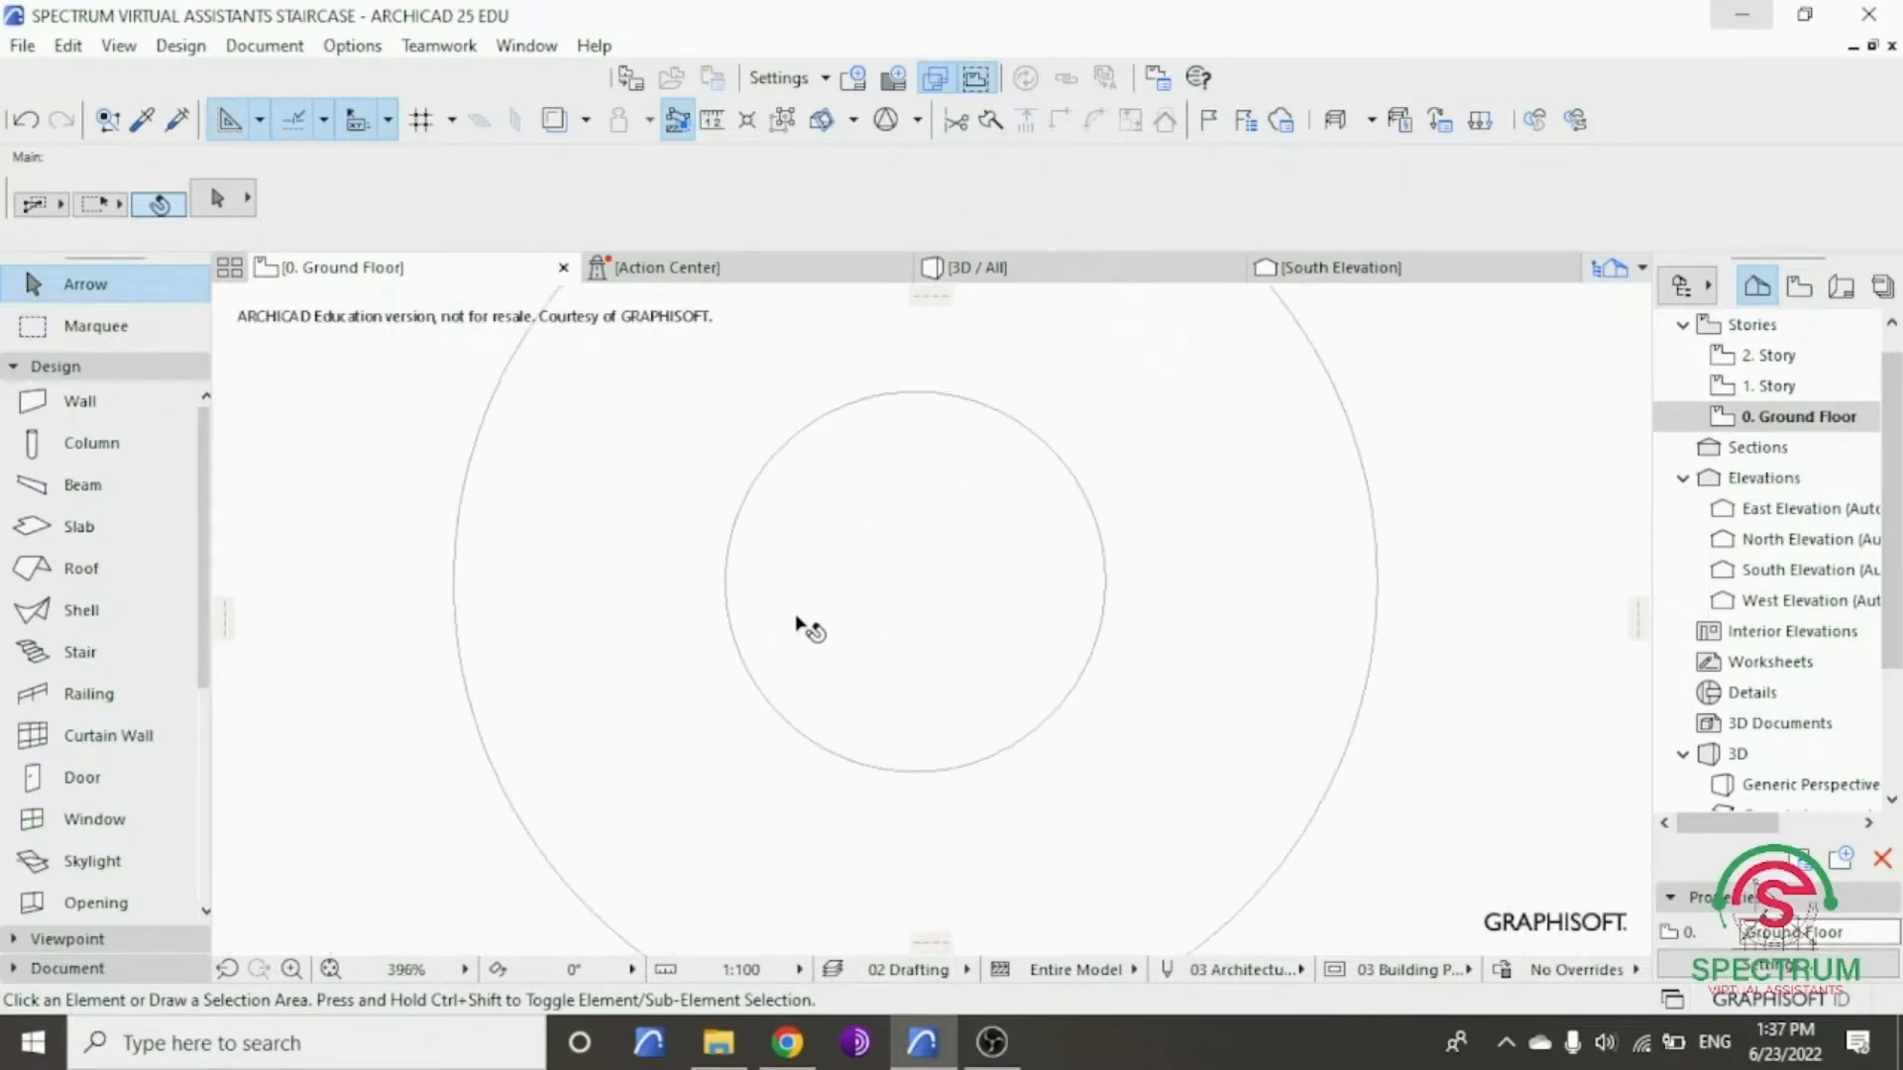
pyautogui.click(960, 402)
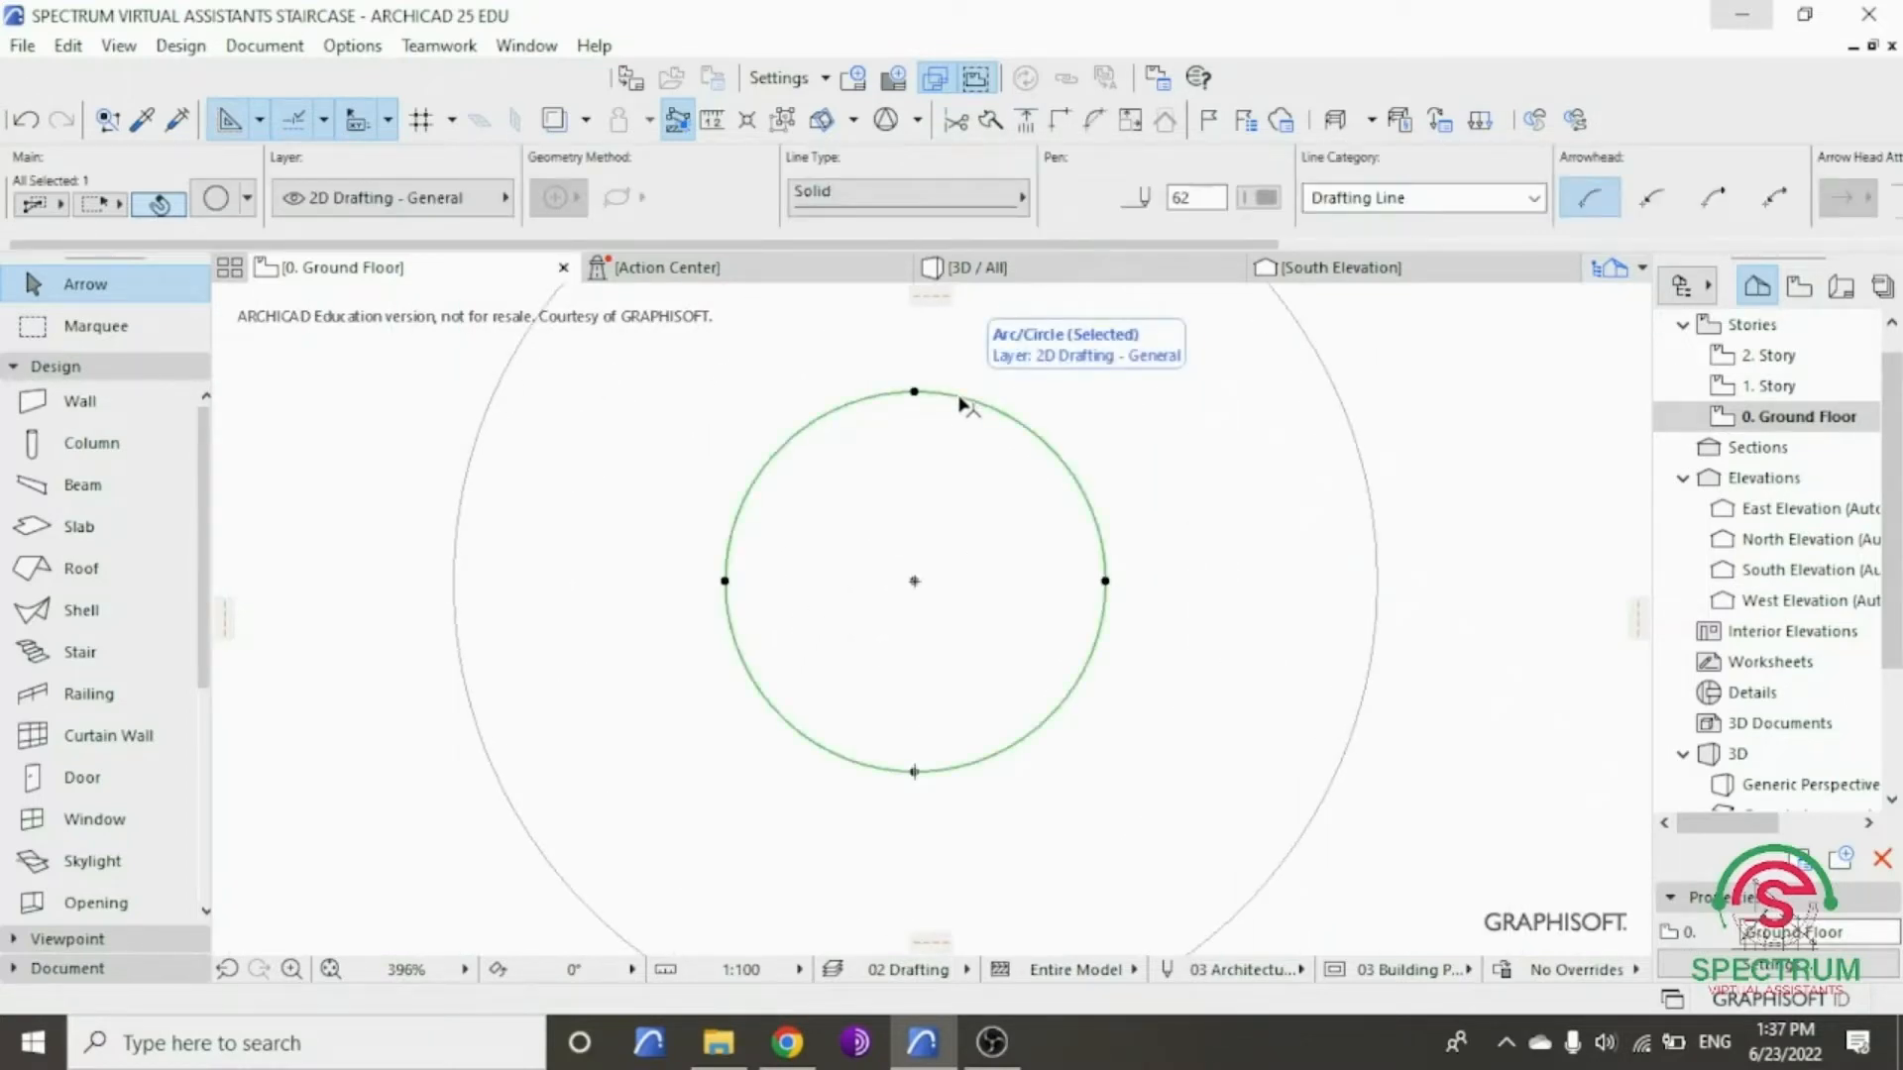
pyautogui.scroll(1, 1088, 595)
pyautogui.scroll(2, 1089, 595)
pyautogui.click(1112, 583)
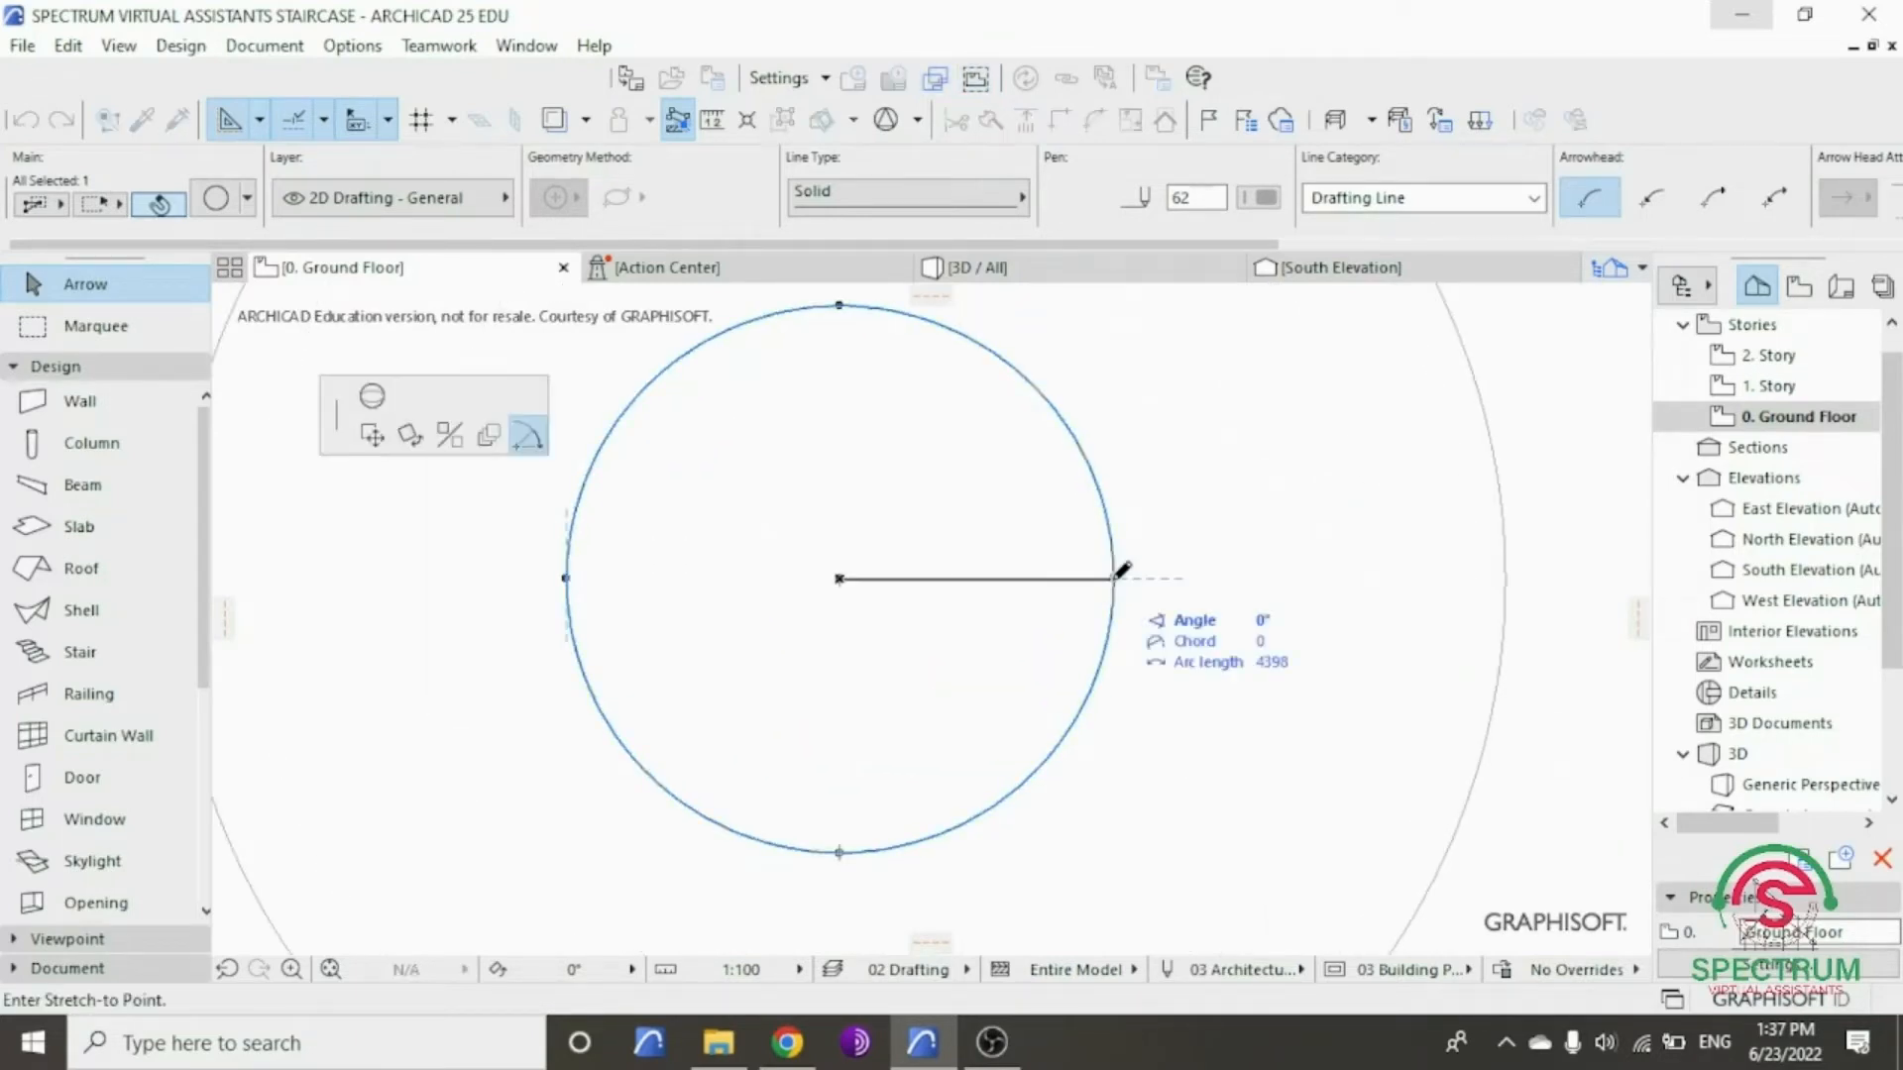
pyautogui.scroll(3, 1118, 567)
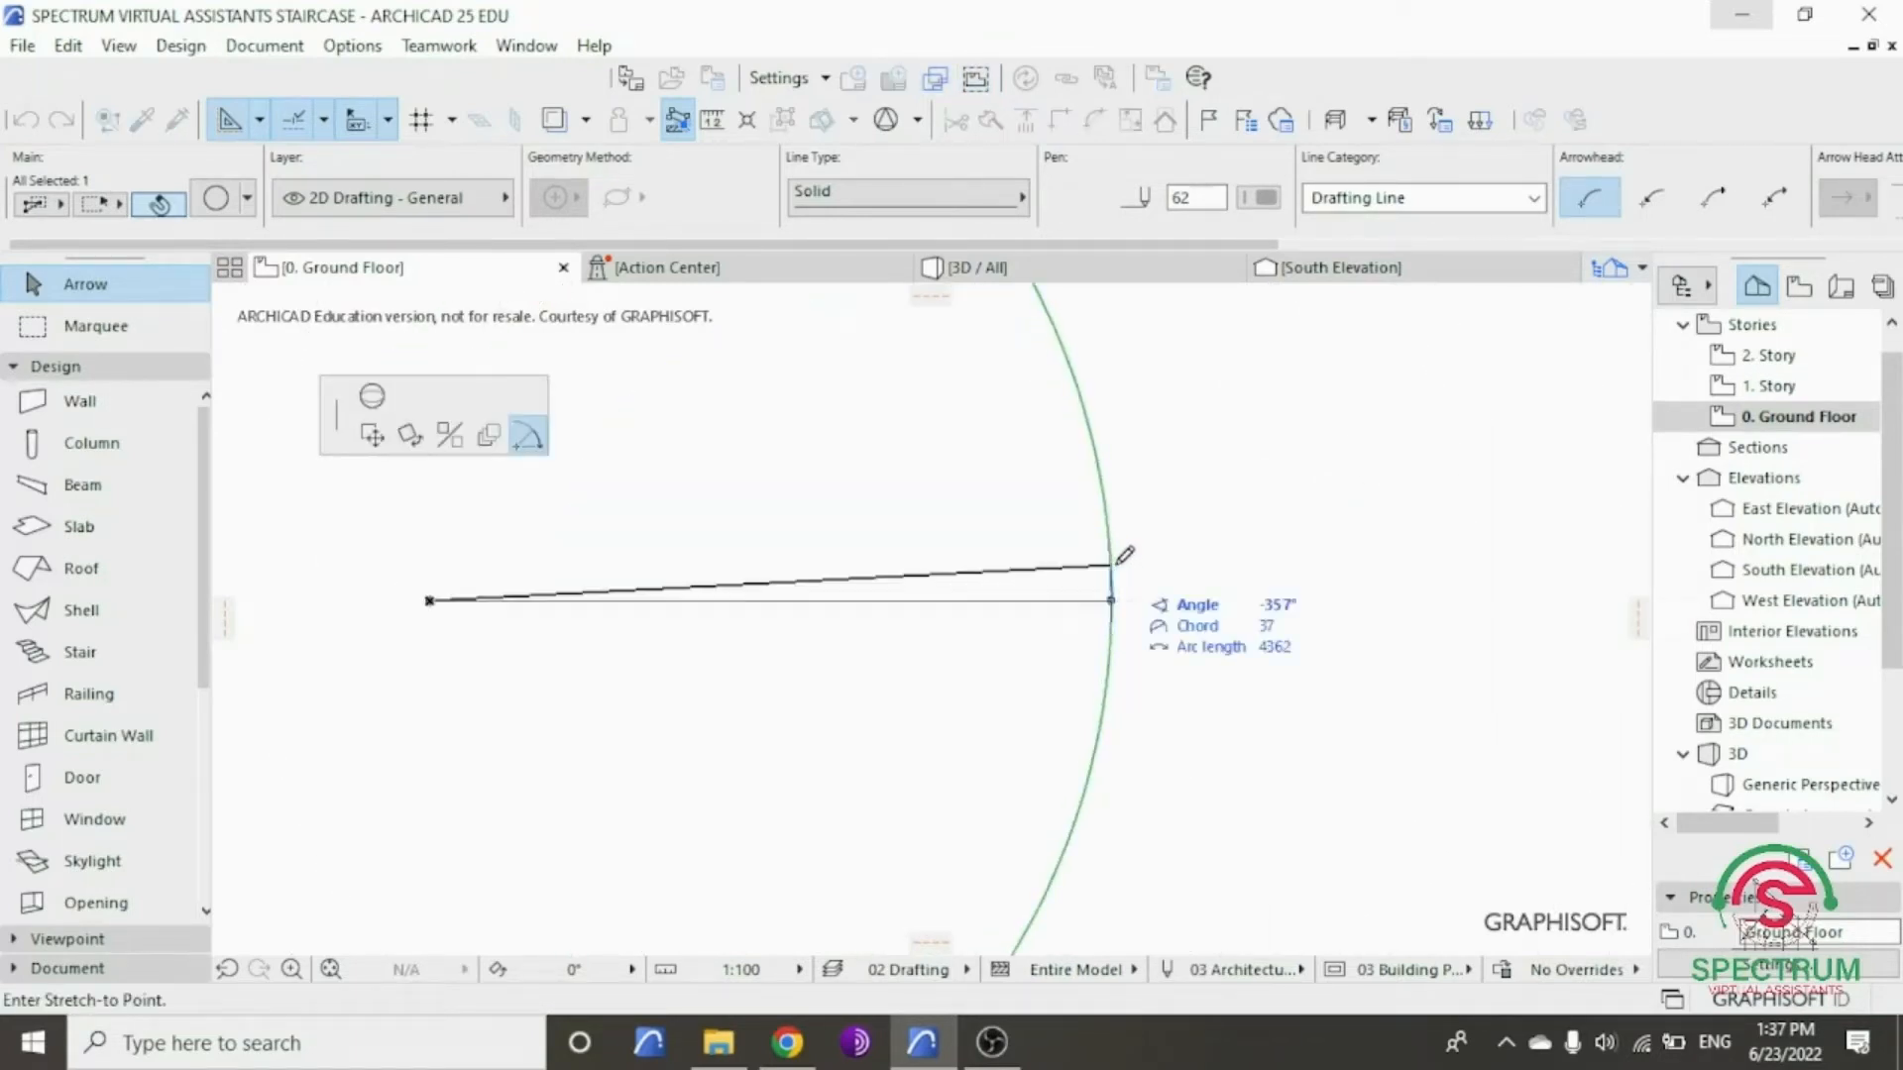
pyautogui.click(1112, 572)
pyautogui.scroll(-6, 1140, 575)
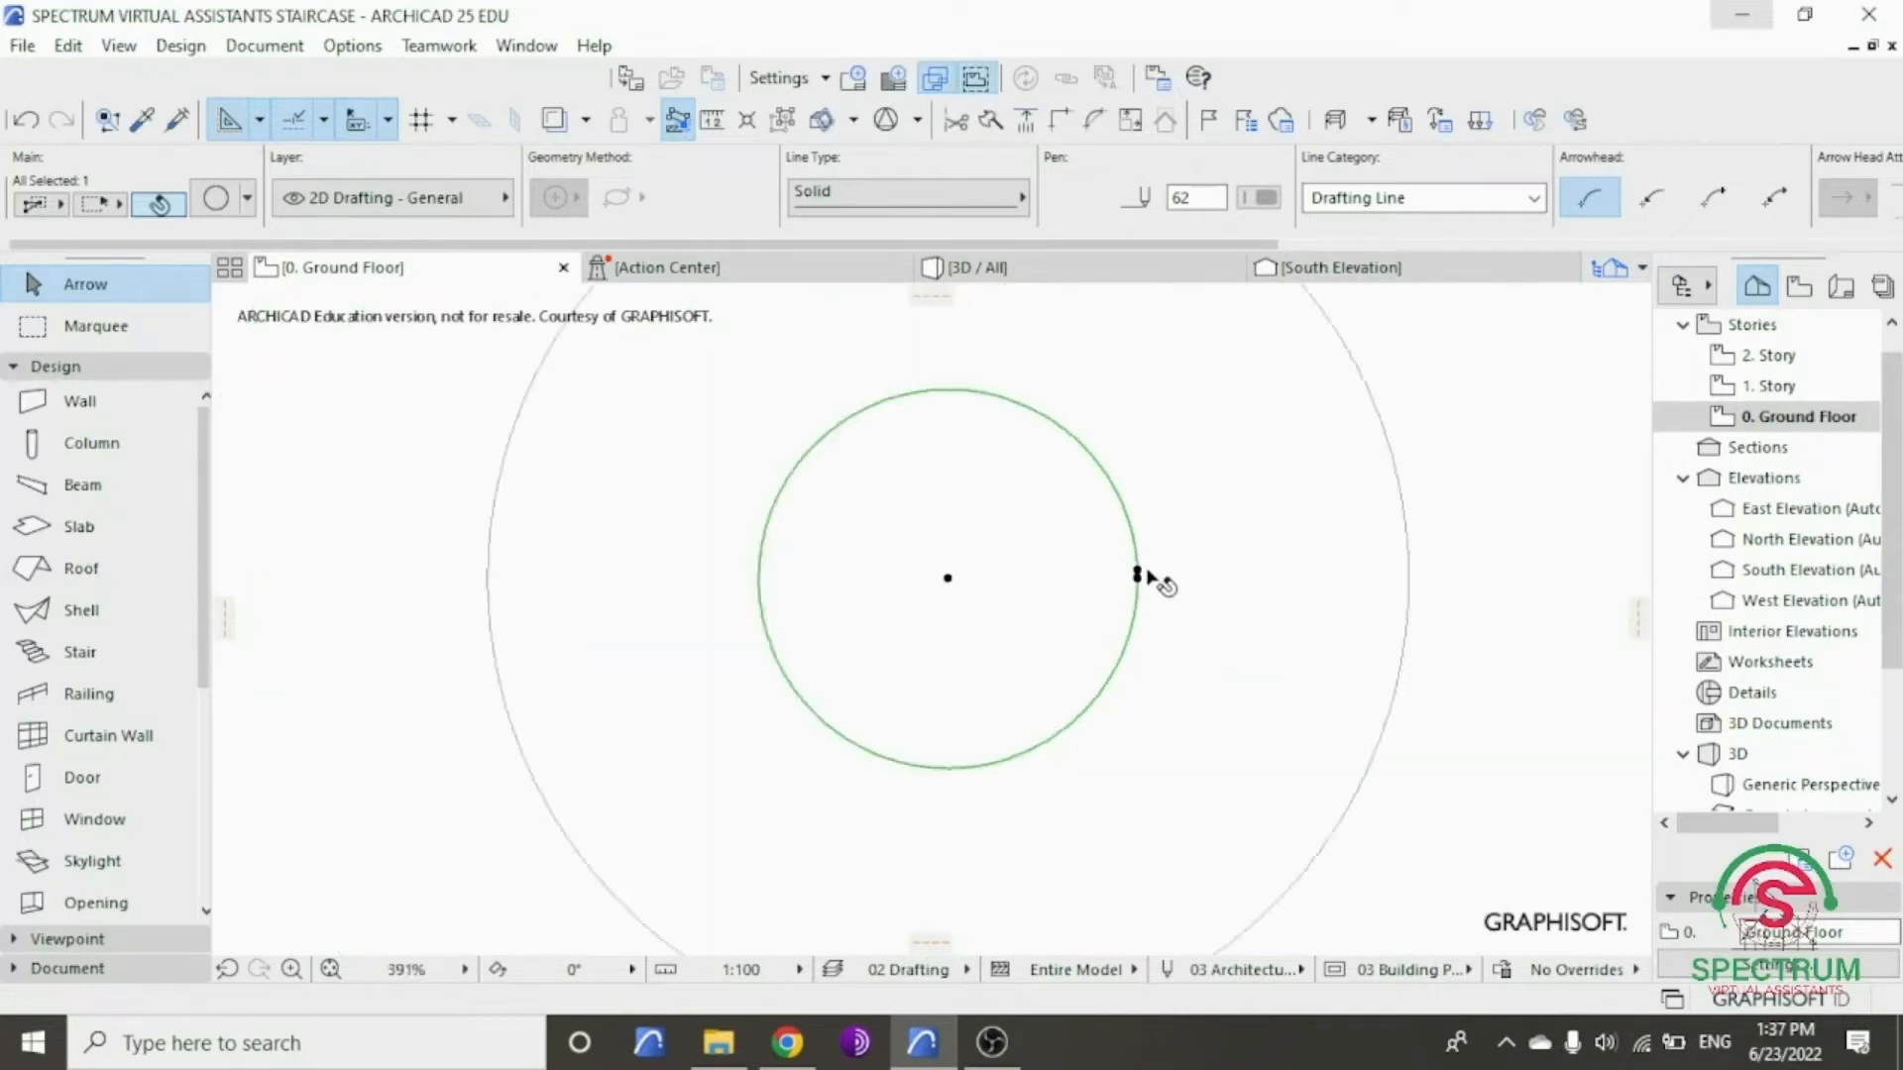
pyautogui.click(1356, 461)
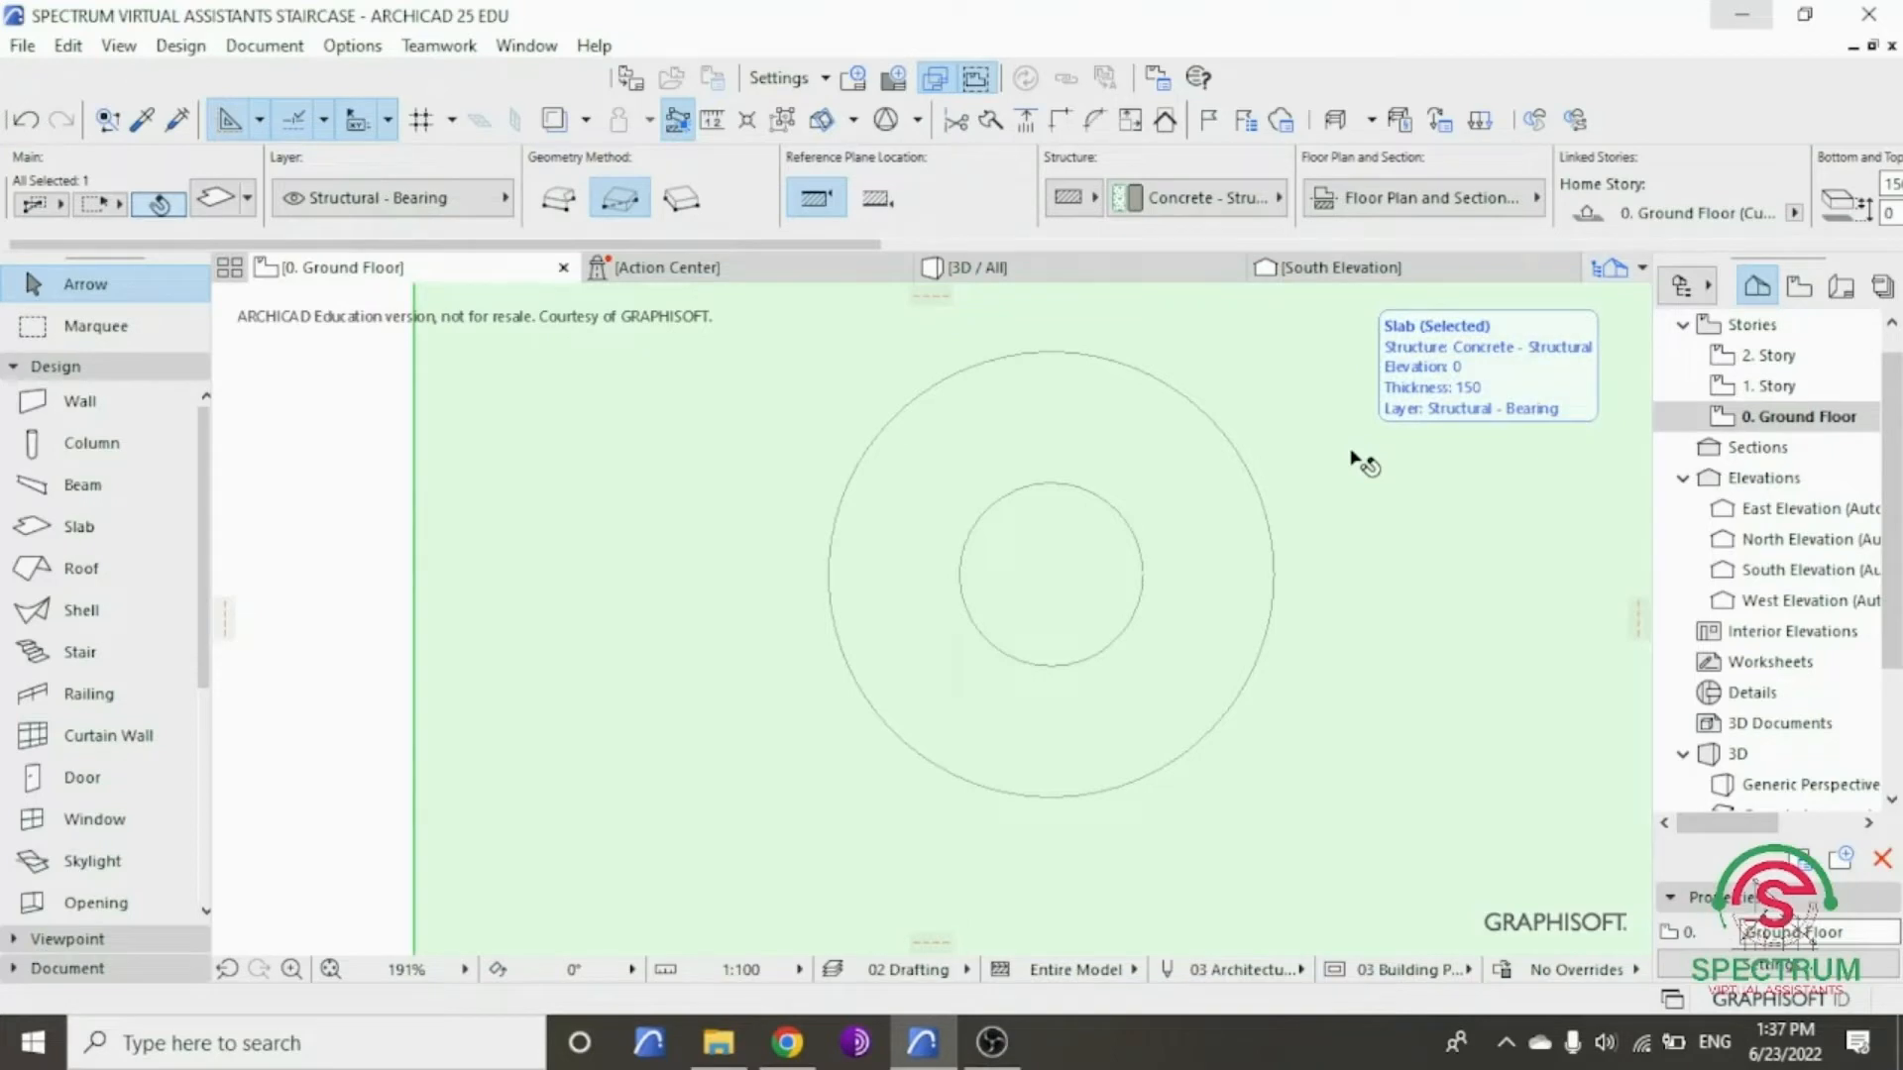
pyautogui.press('Escape')
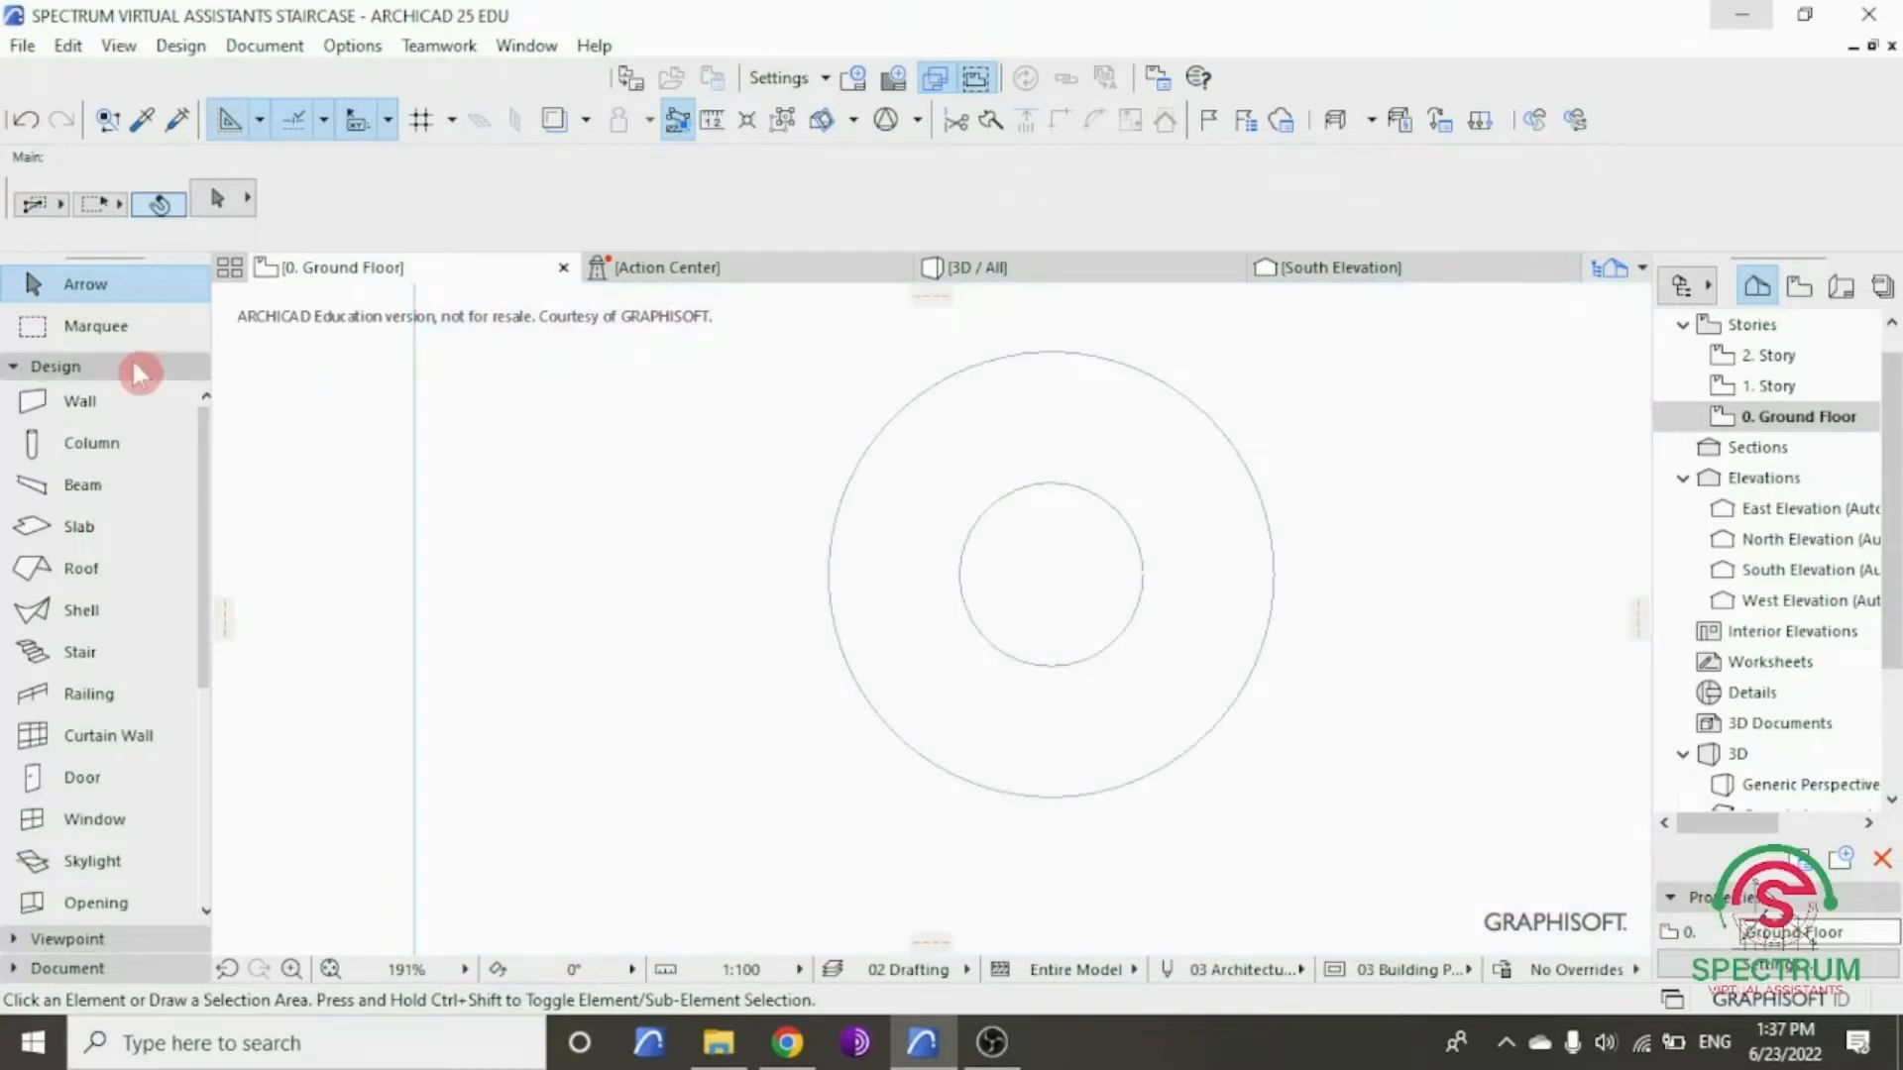
# - Create a stair that follows the inner arc with the Magic Wand, its treads filling the ring between the two circles
pyautogui.click(135, 376)
pyautogui.click(135, 377)
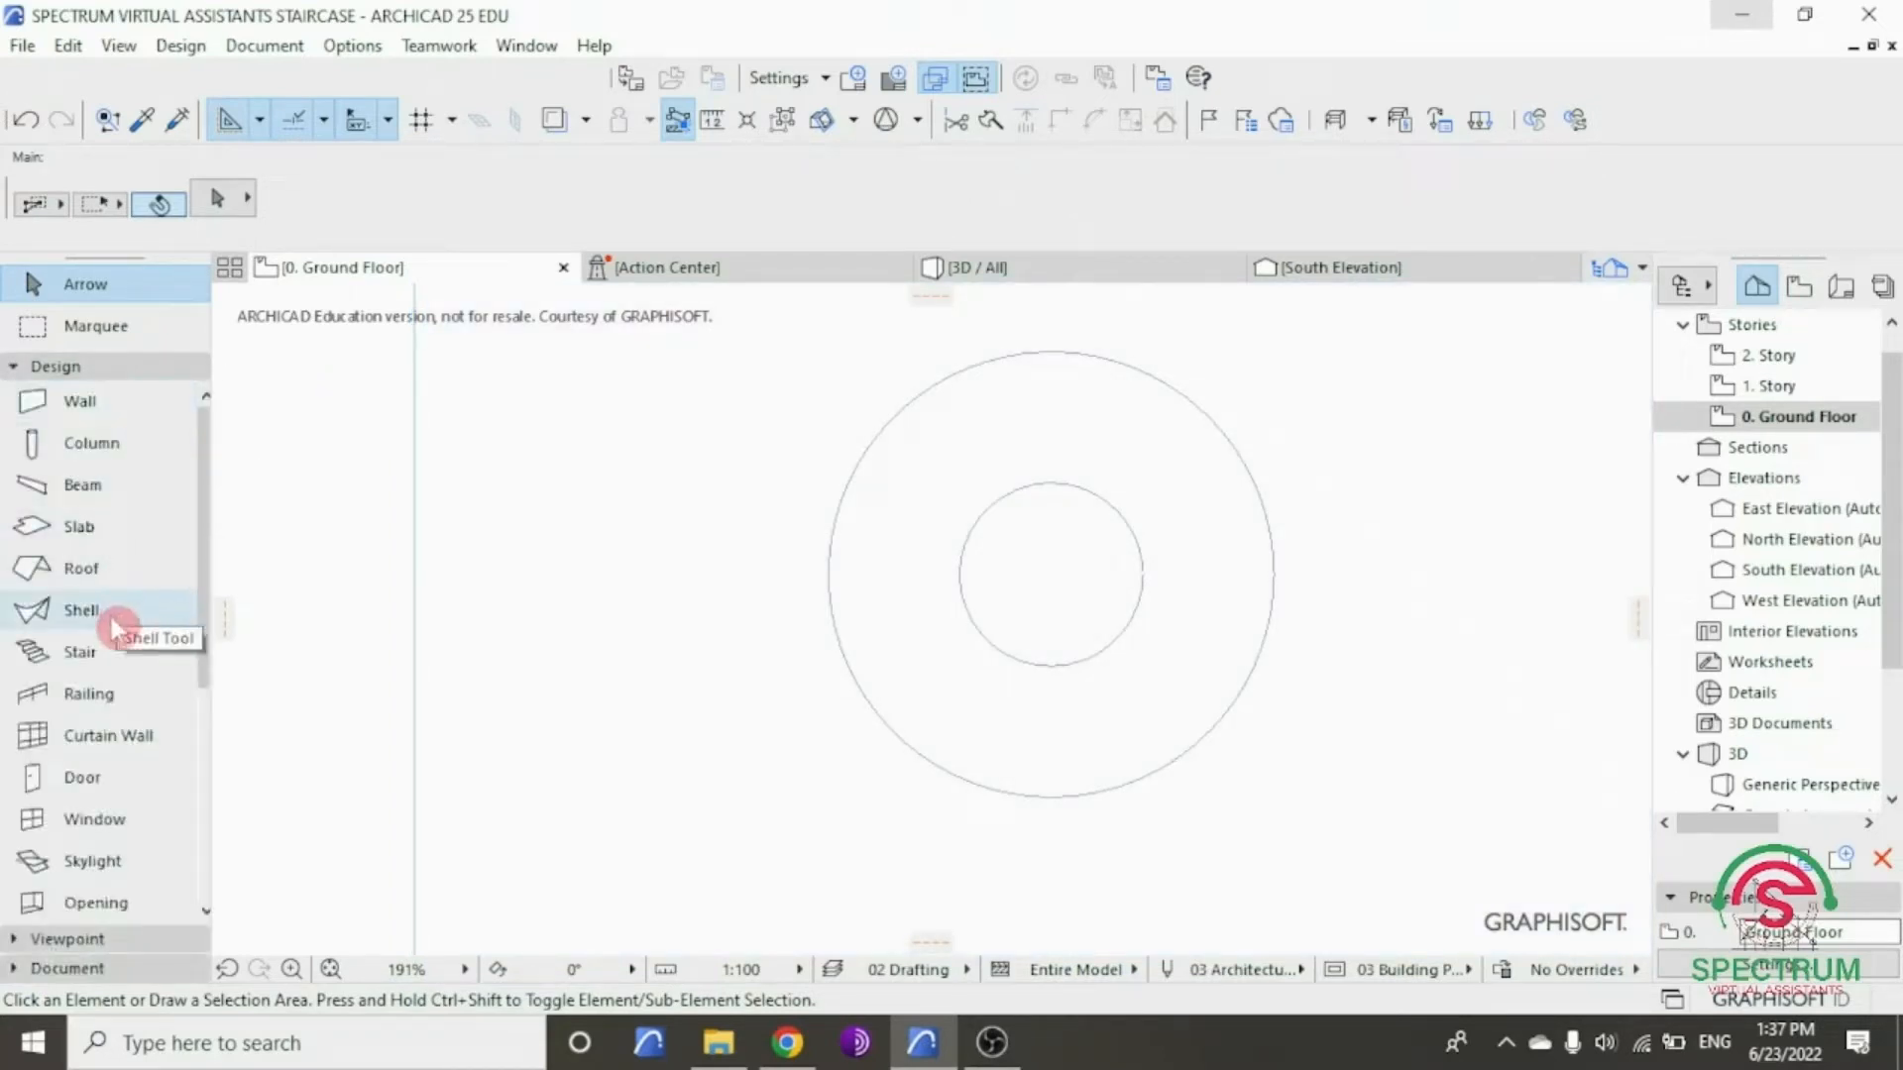
pyautogui.click(80, 651)
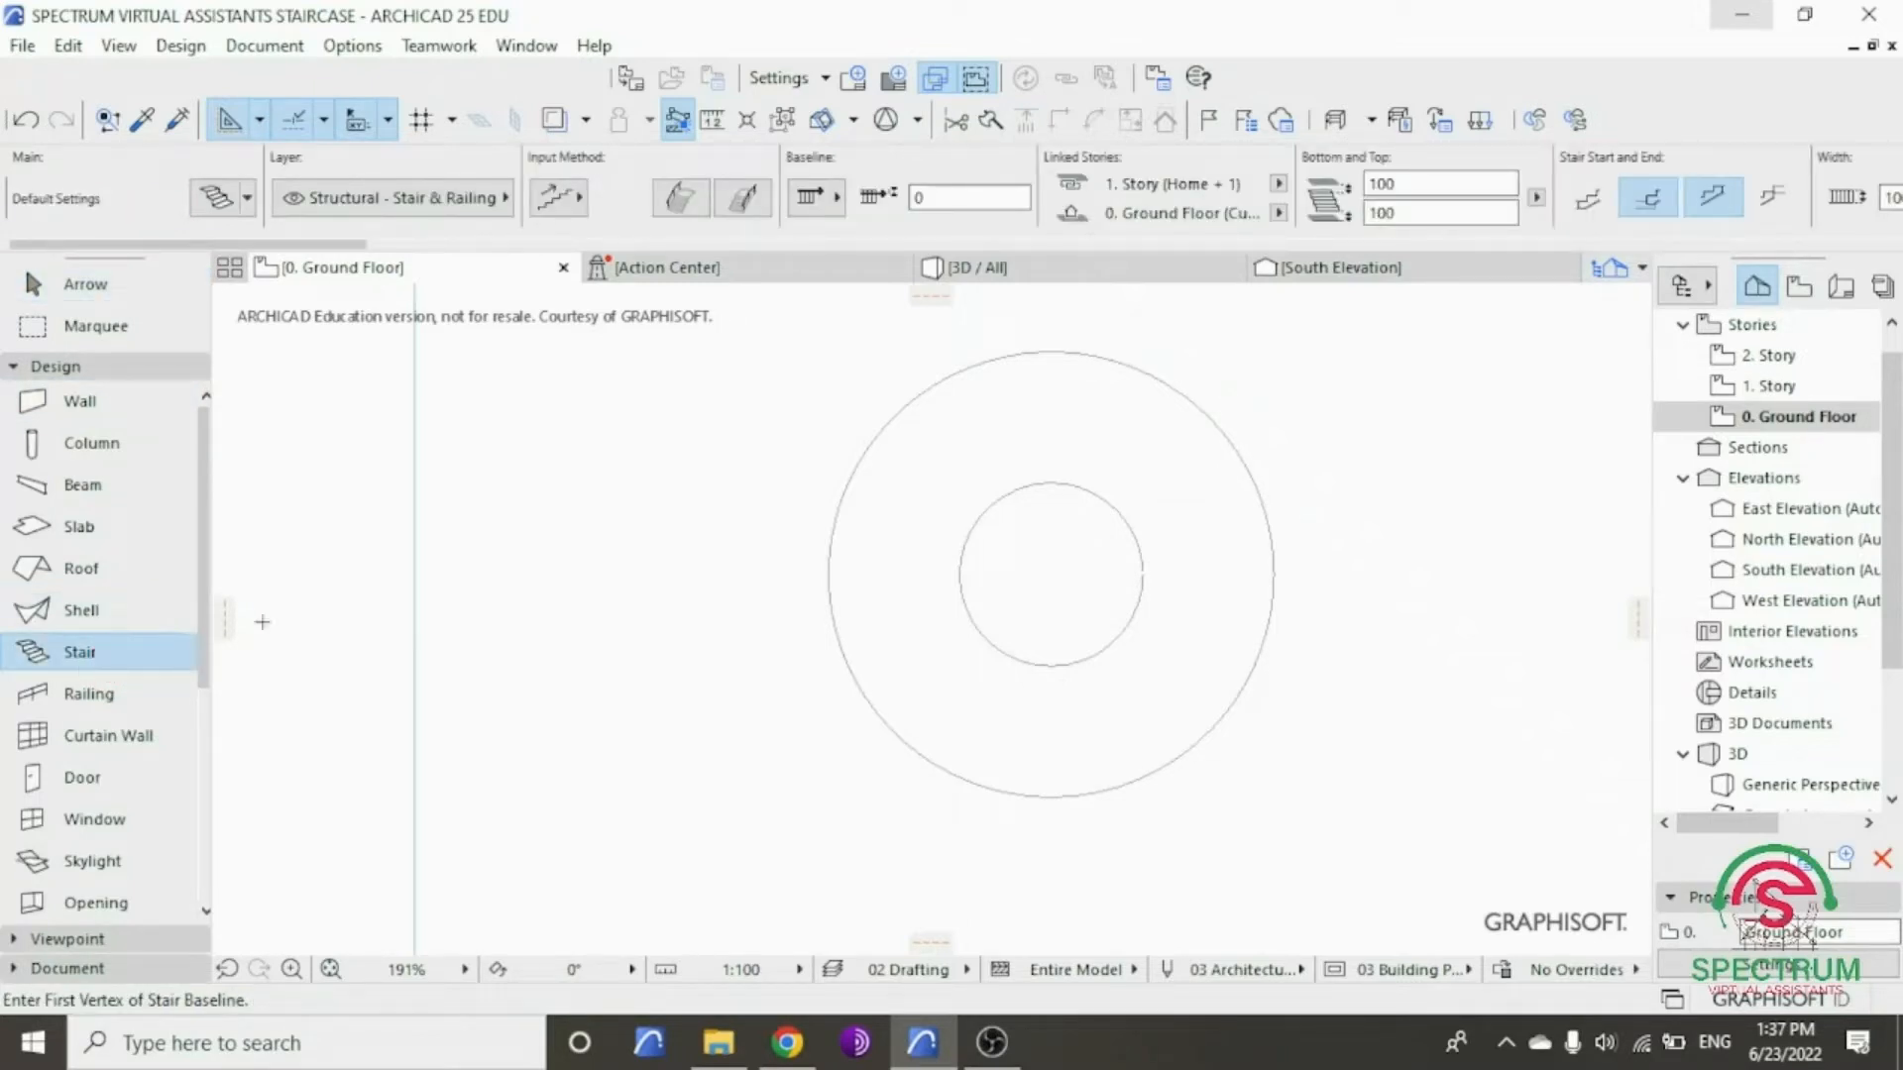
pyautogui.scroll(4, 1110, 594)
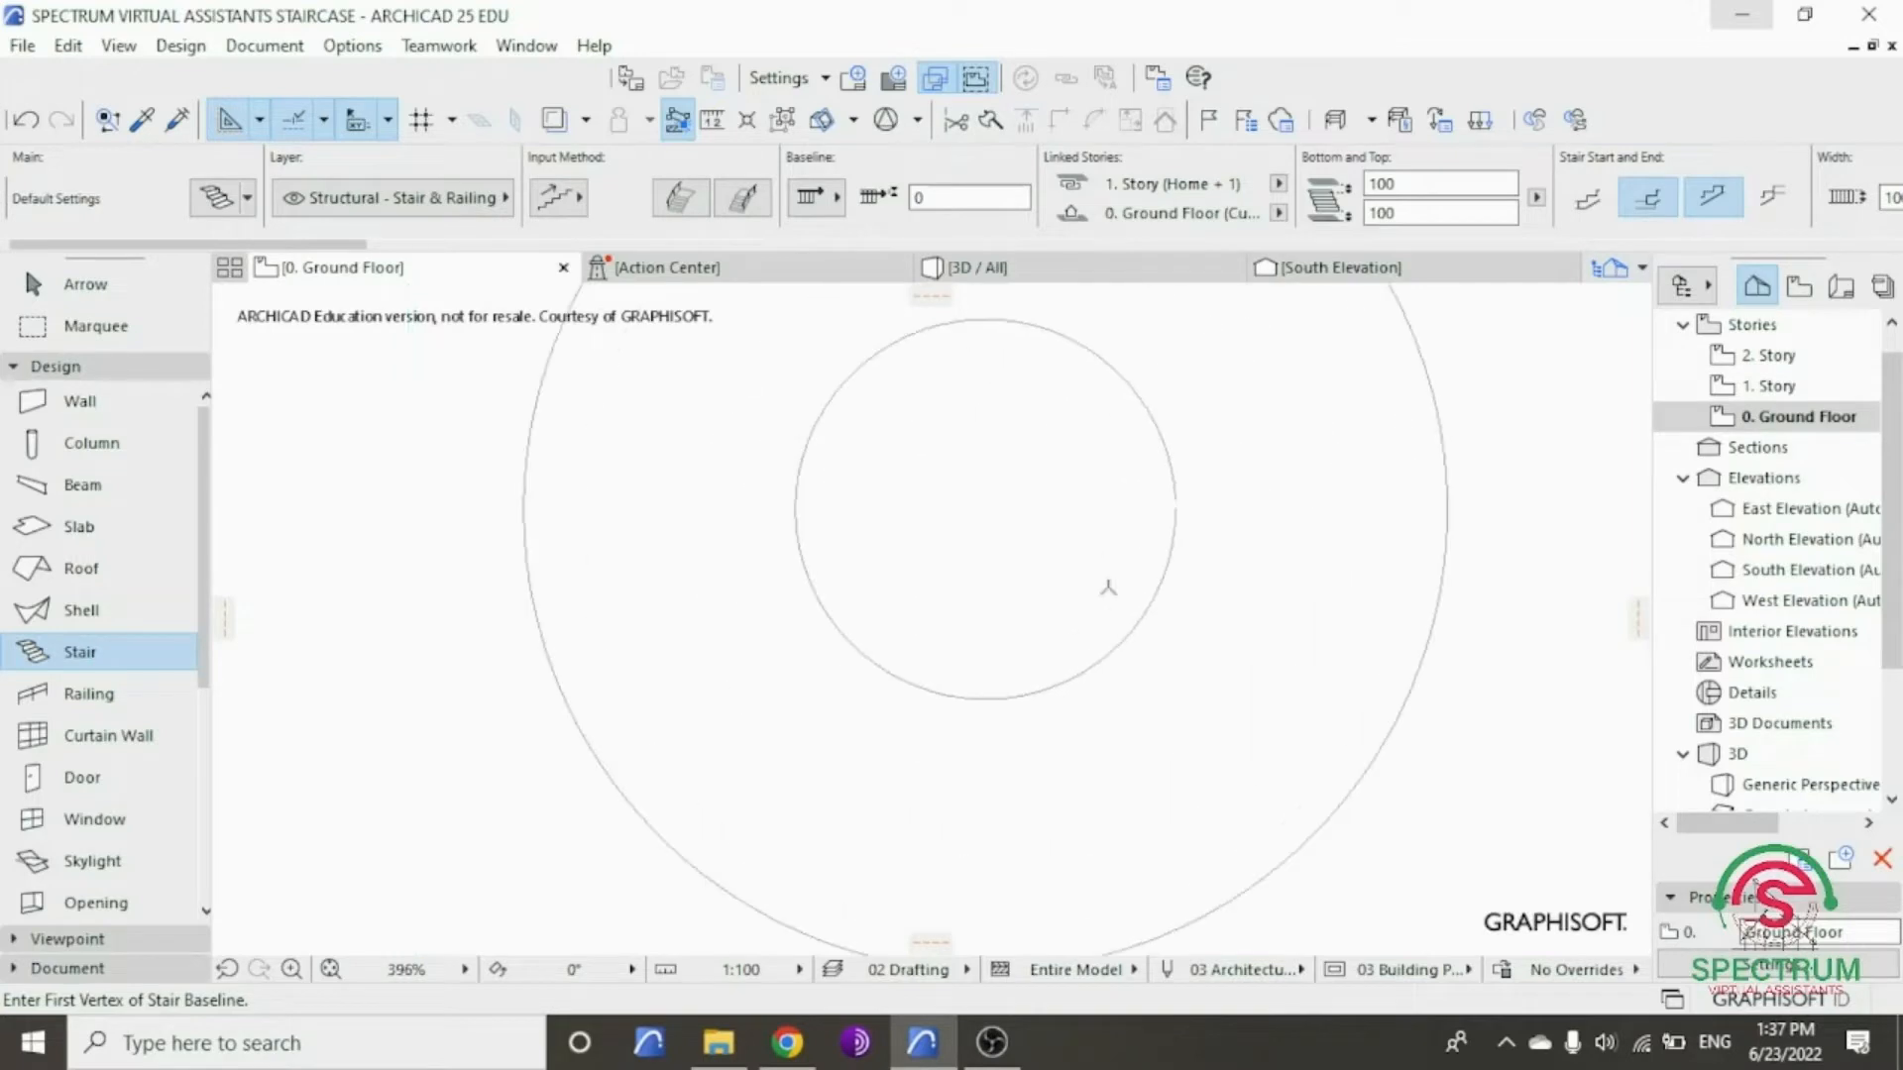
pyautogui.moveTo(1115, 573); pyautogui.dragTo(1179, 498, button='middle')
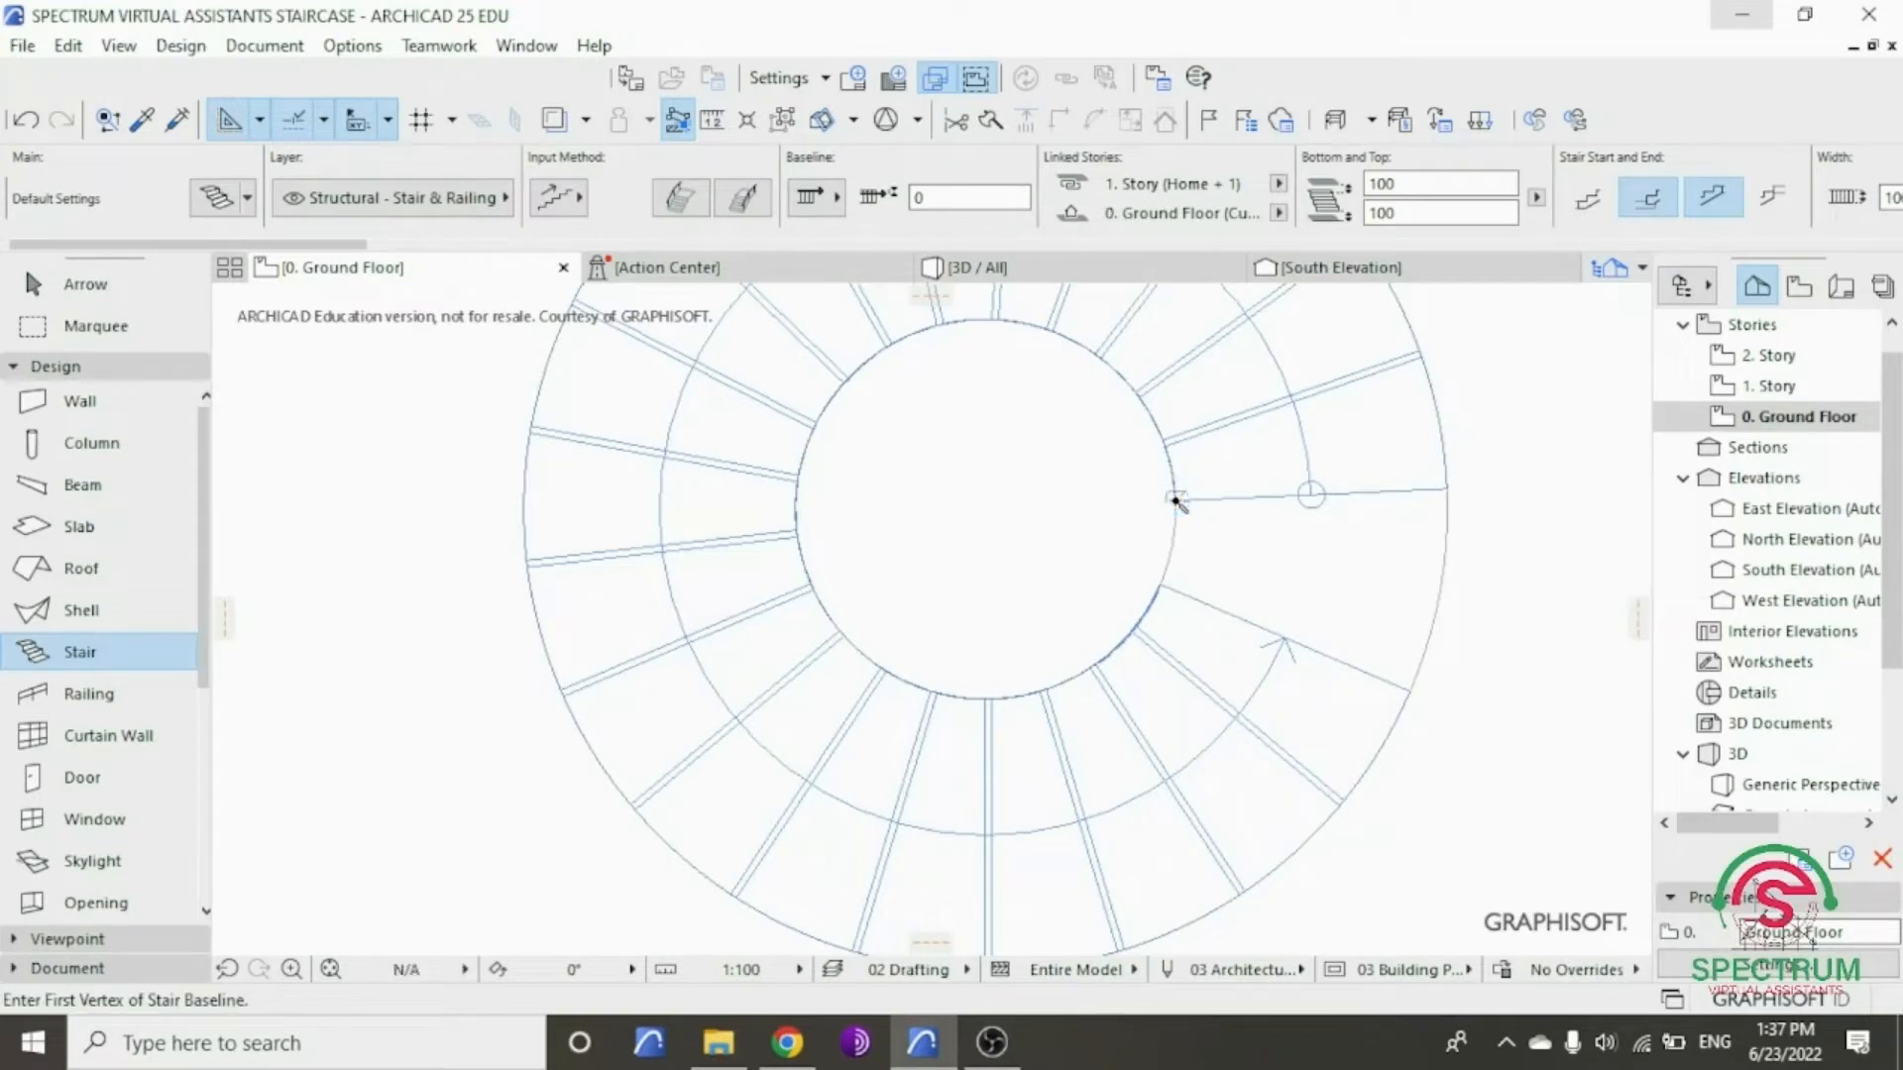
pyautogui.scroll(-5, 1175, 501)
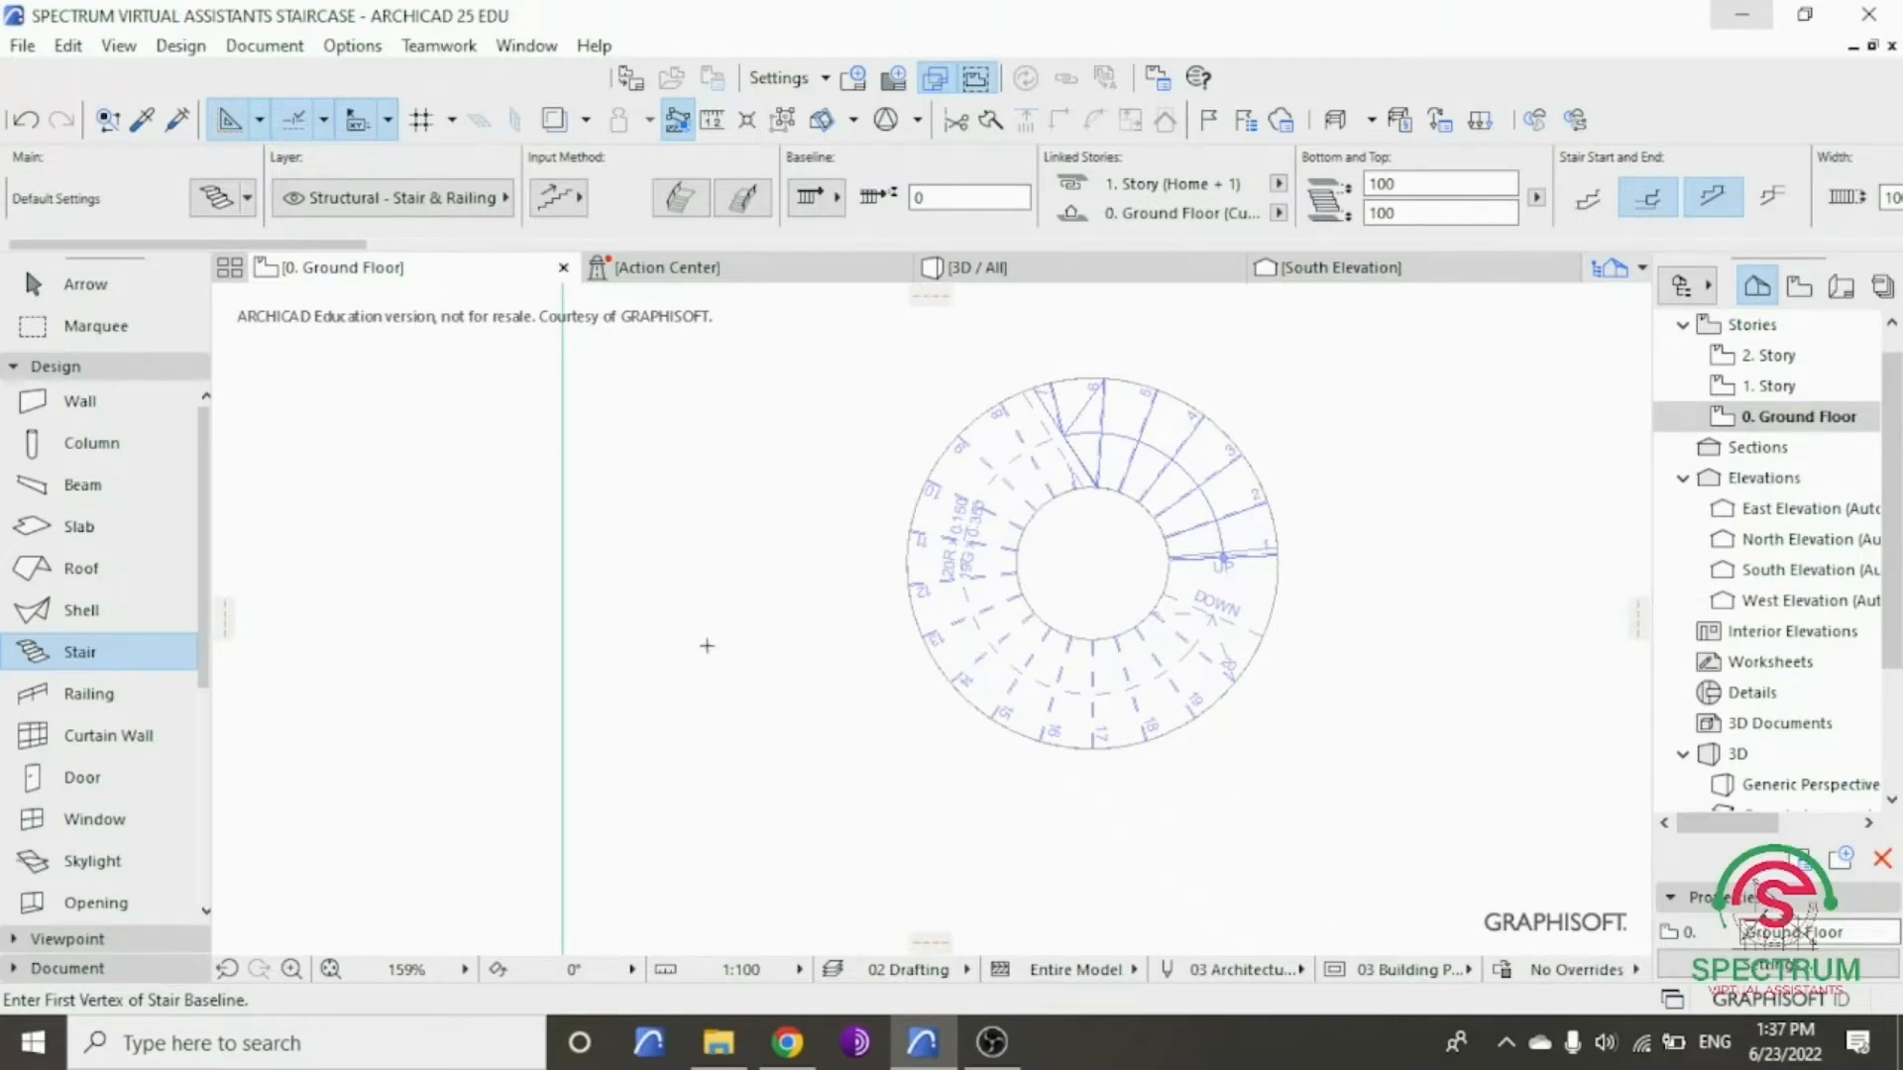
pyautogui.scroll(-4, 769, 645)
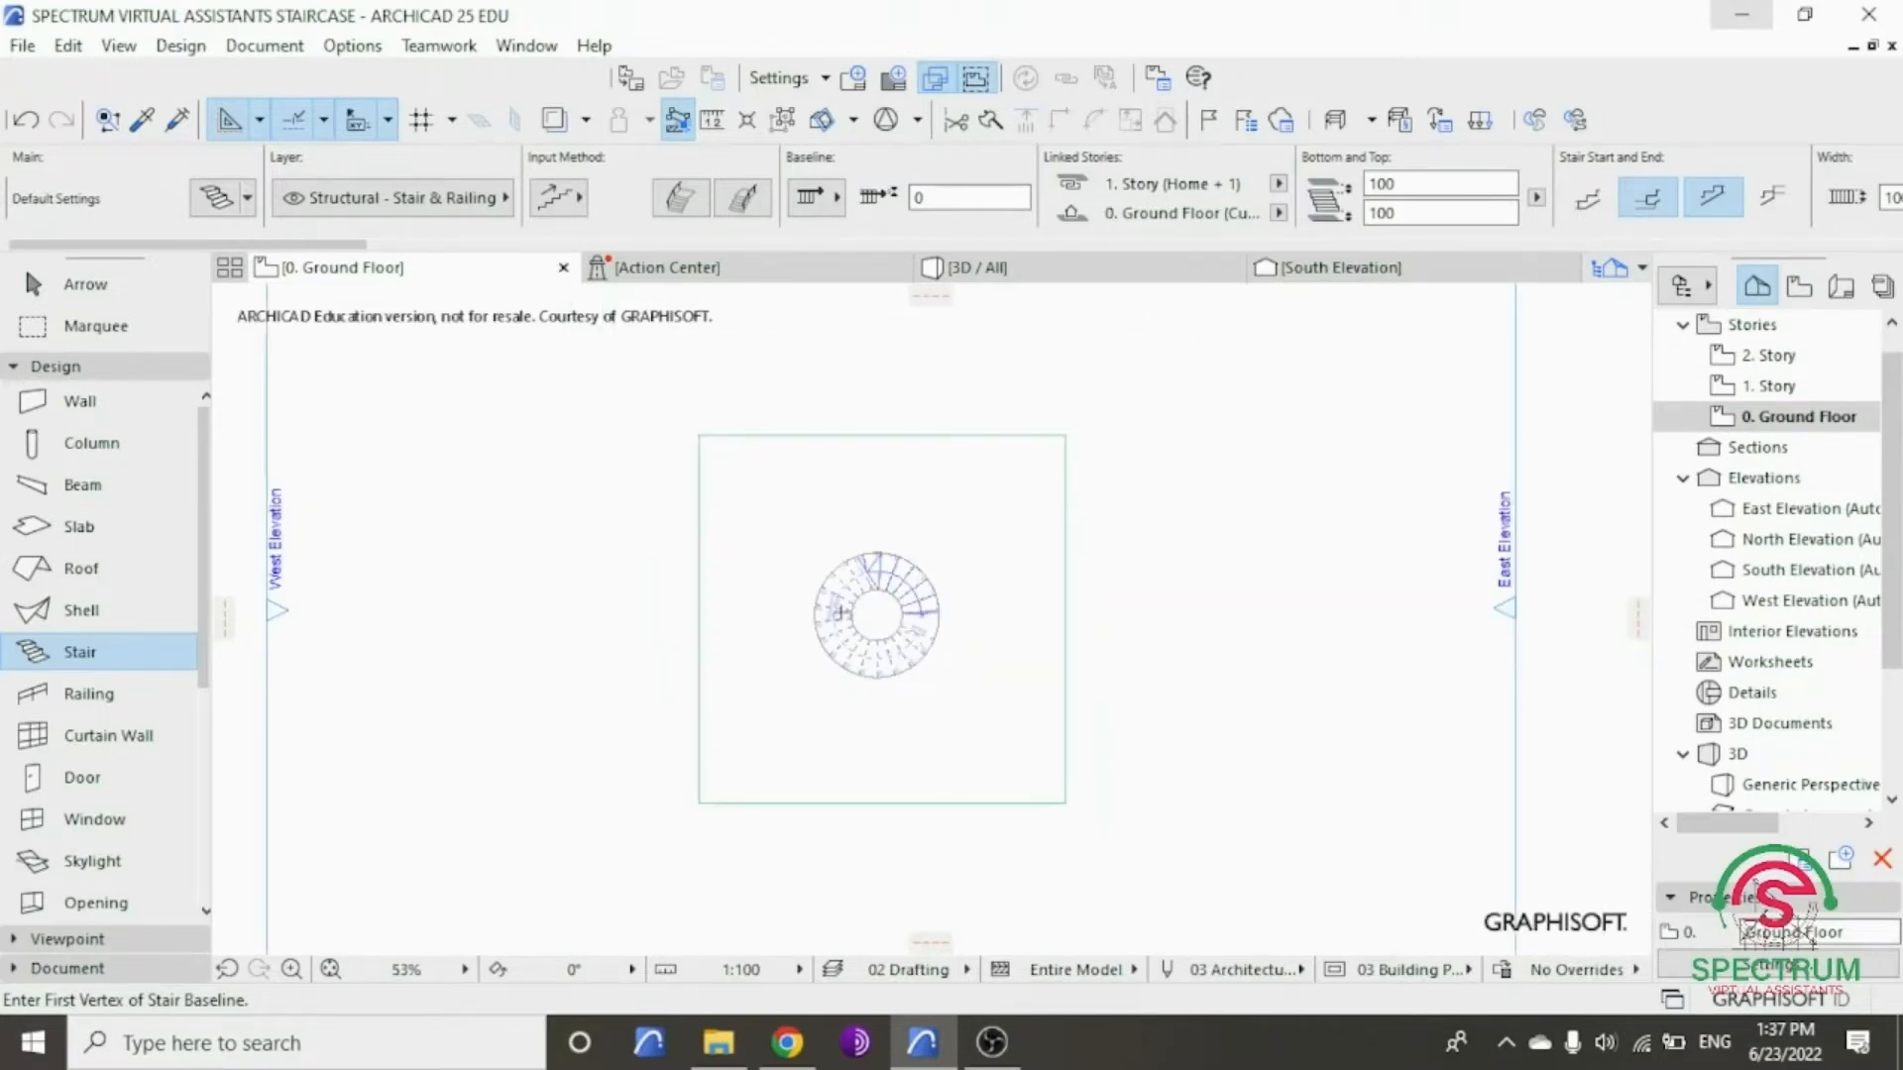
pyautogui.press('Escape')
# - Show the whole model in 3D and examine the spiral stair above the slab from the side
pyautogui.rightClick(1163, 509)
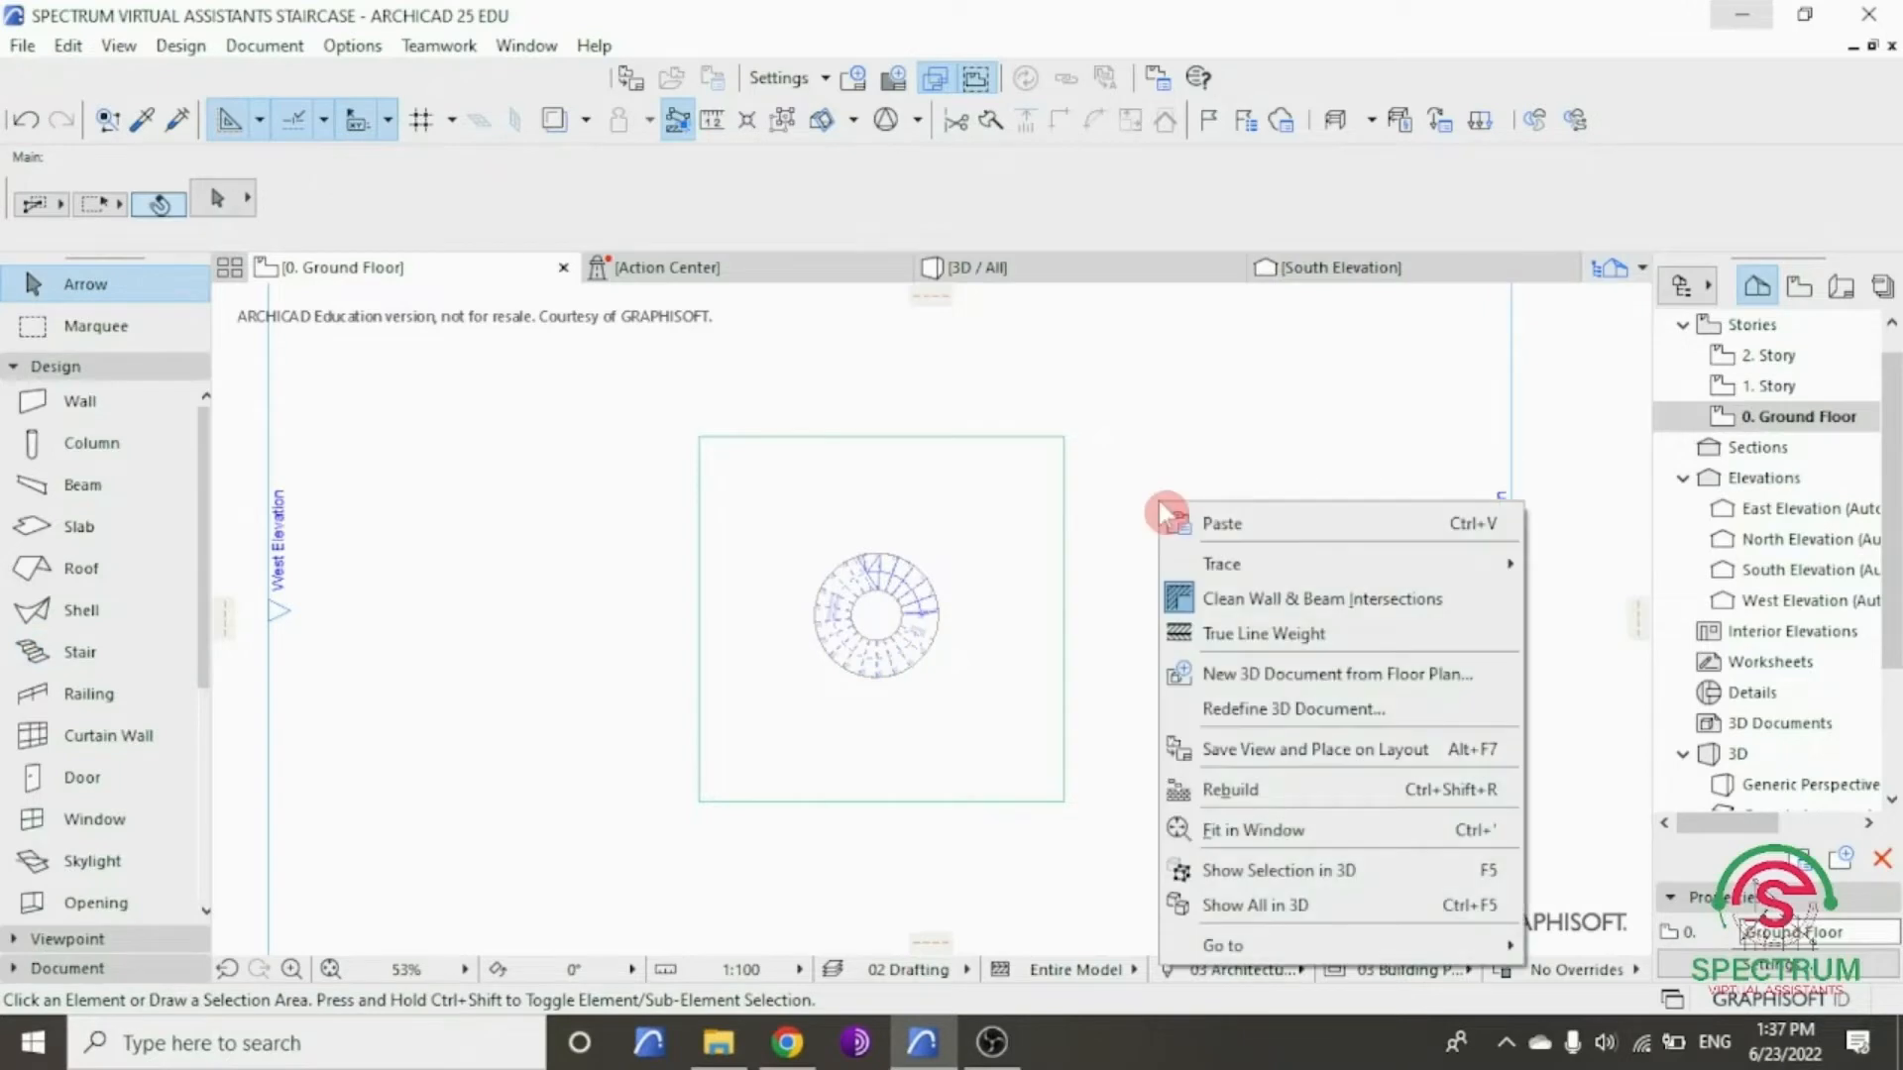
pyautogui.click(1256, 902)
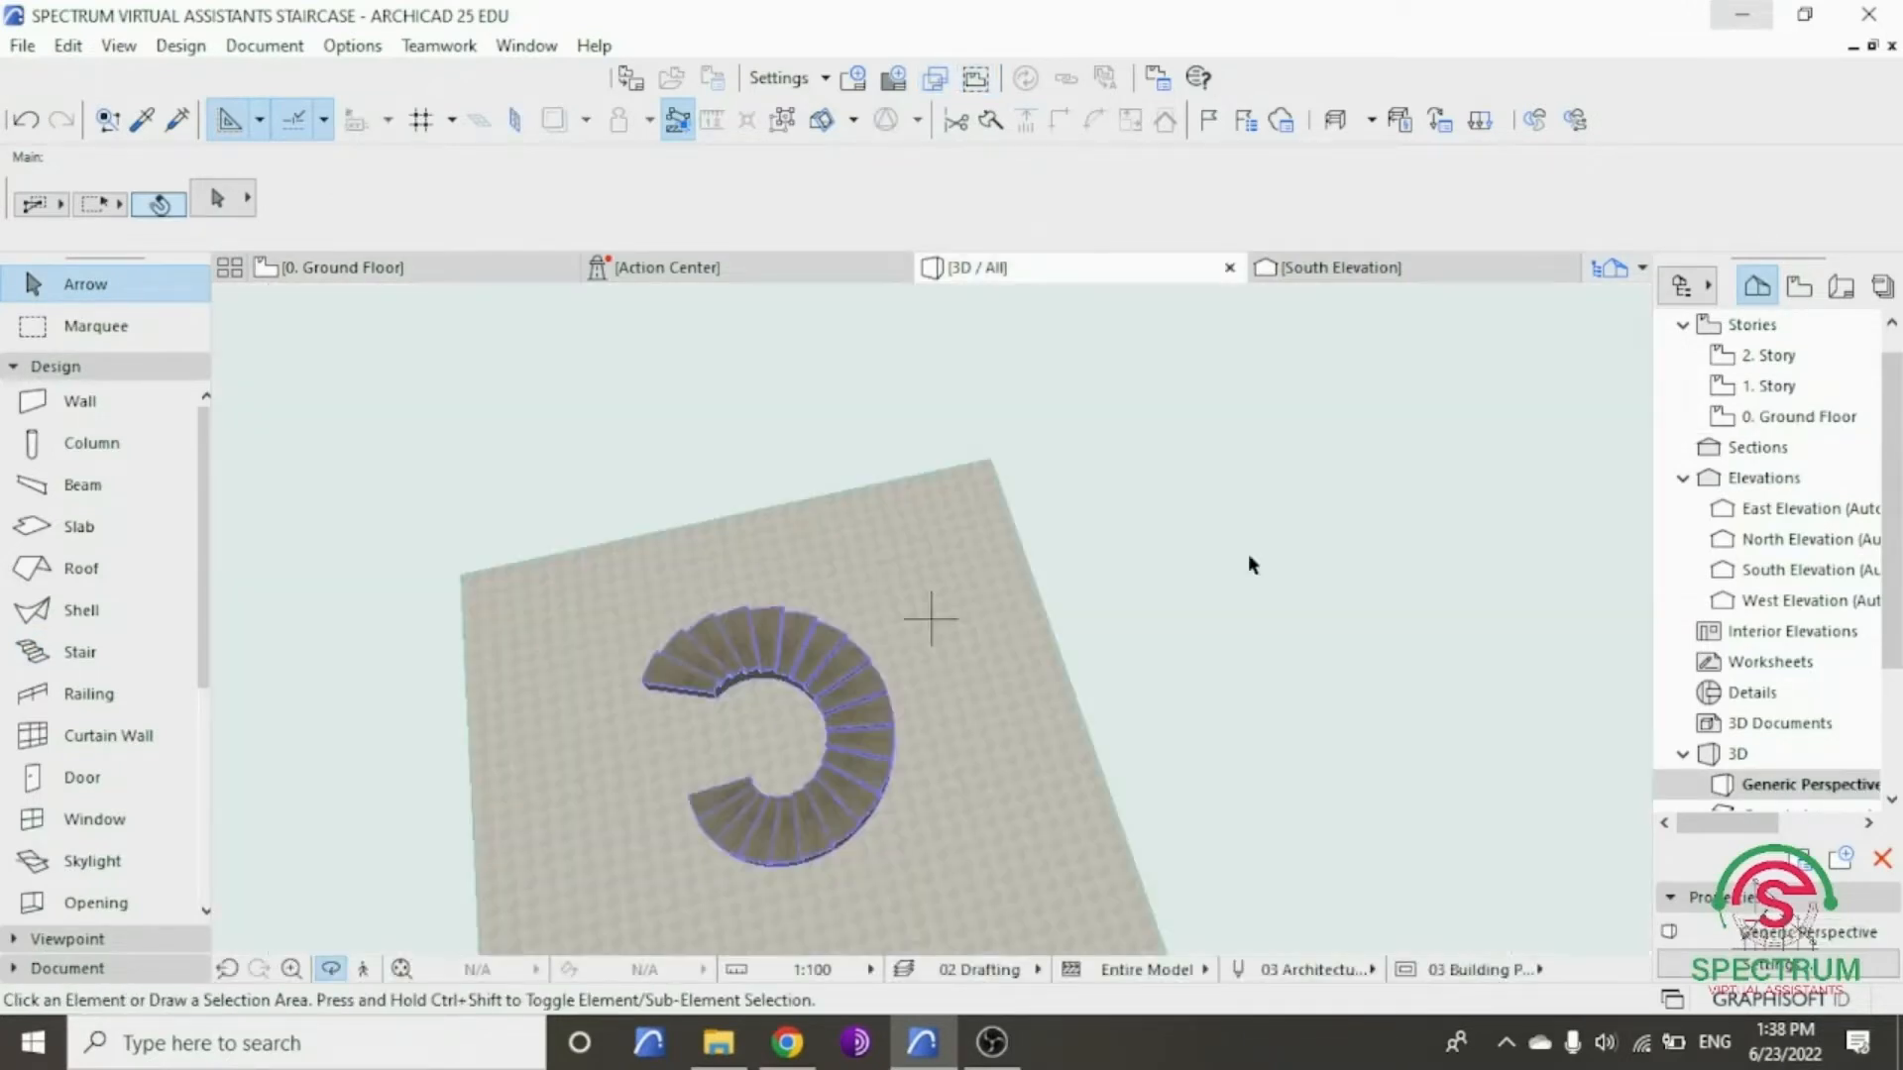
pyautogui.moveTo(777, 800); pyautogui.dragTo(1144, 657)
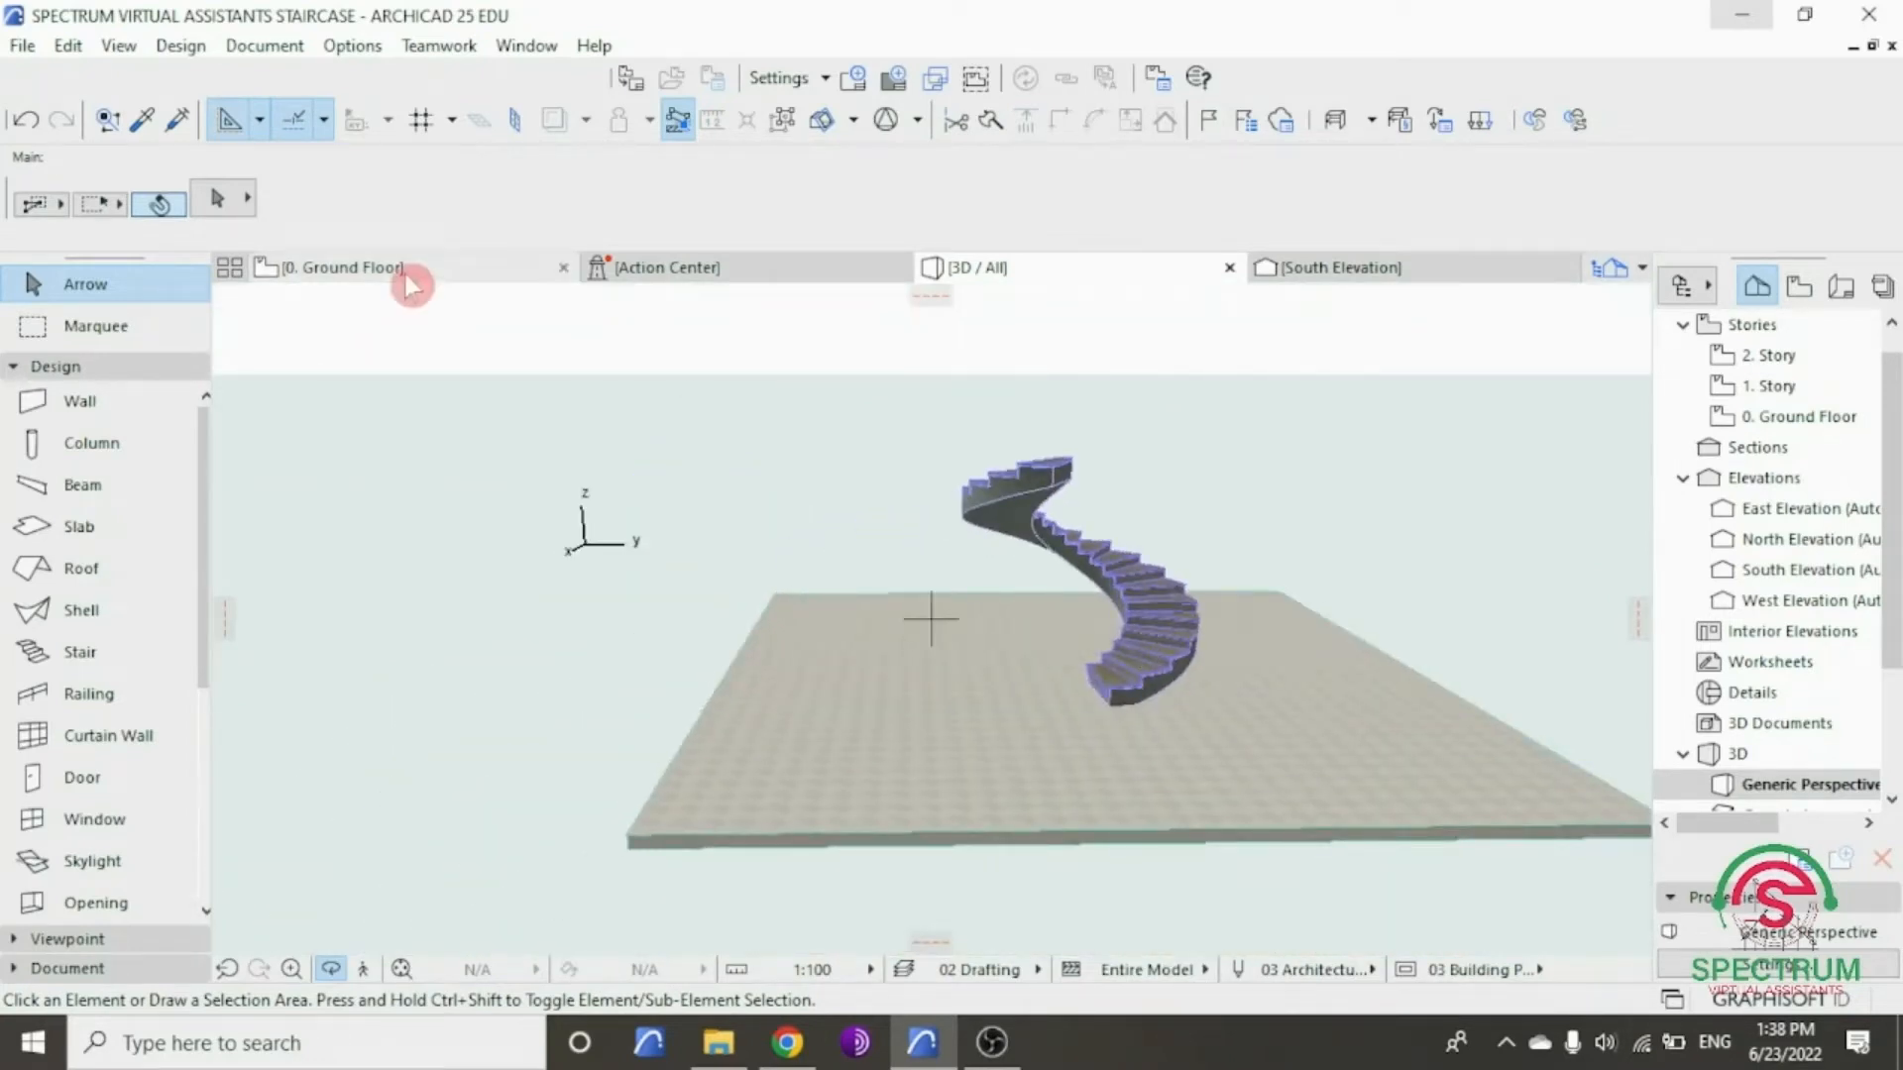
# - Select the spiral stair on the Ground Floor plan and open its selection settings in a smaller, repositioned dialog
pyautogui.click(396, 268)
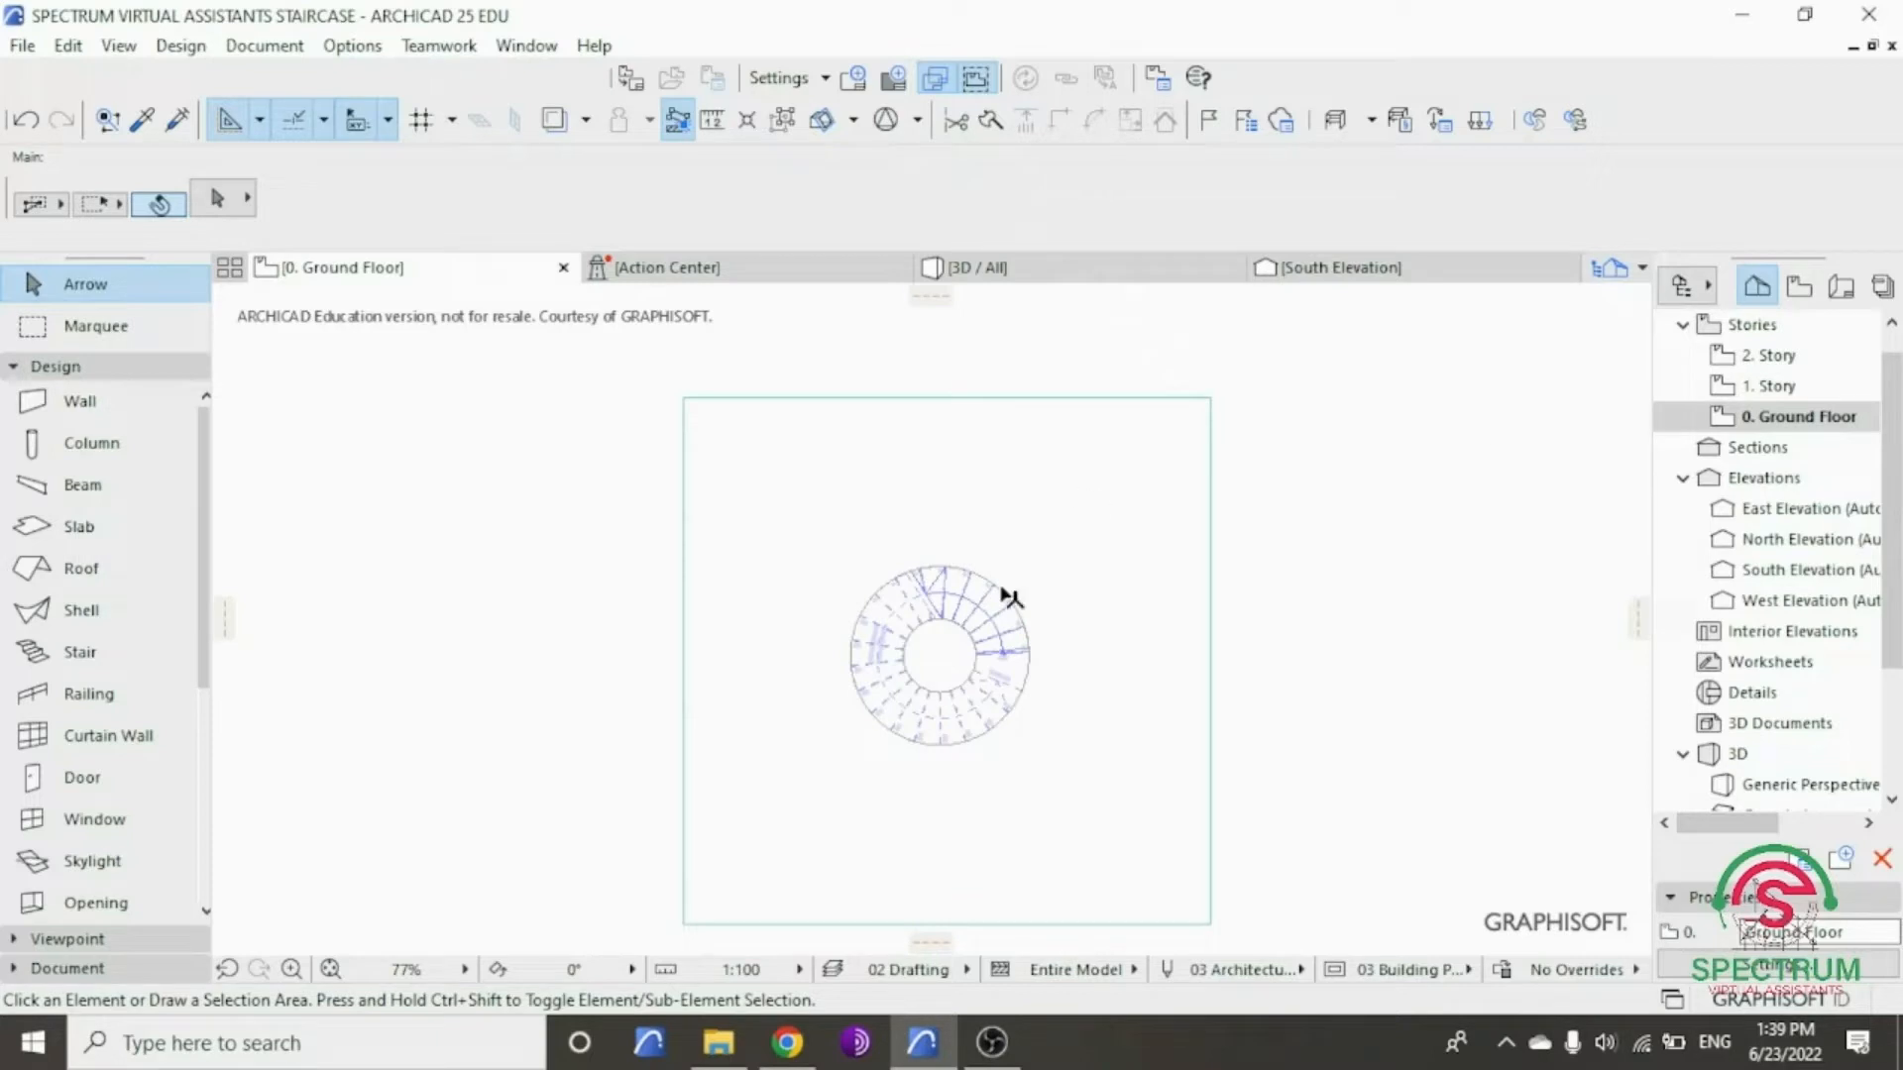
pyautogui.scroll(4, 986, 706)
pyautogui.click(949, 667)
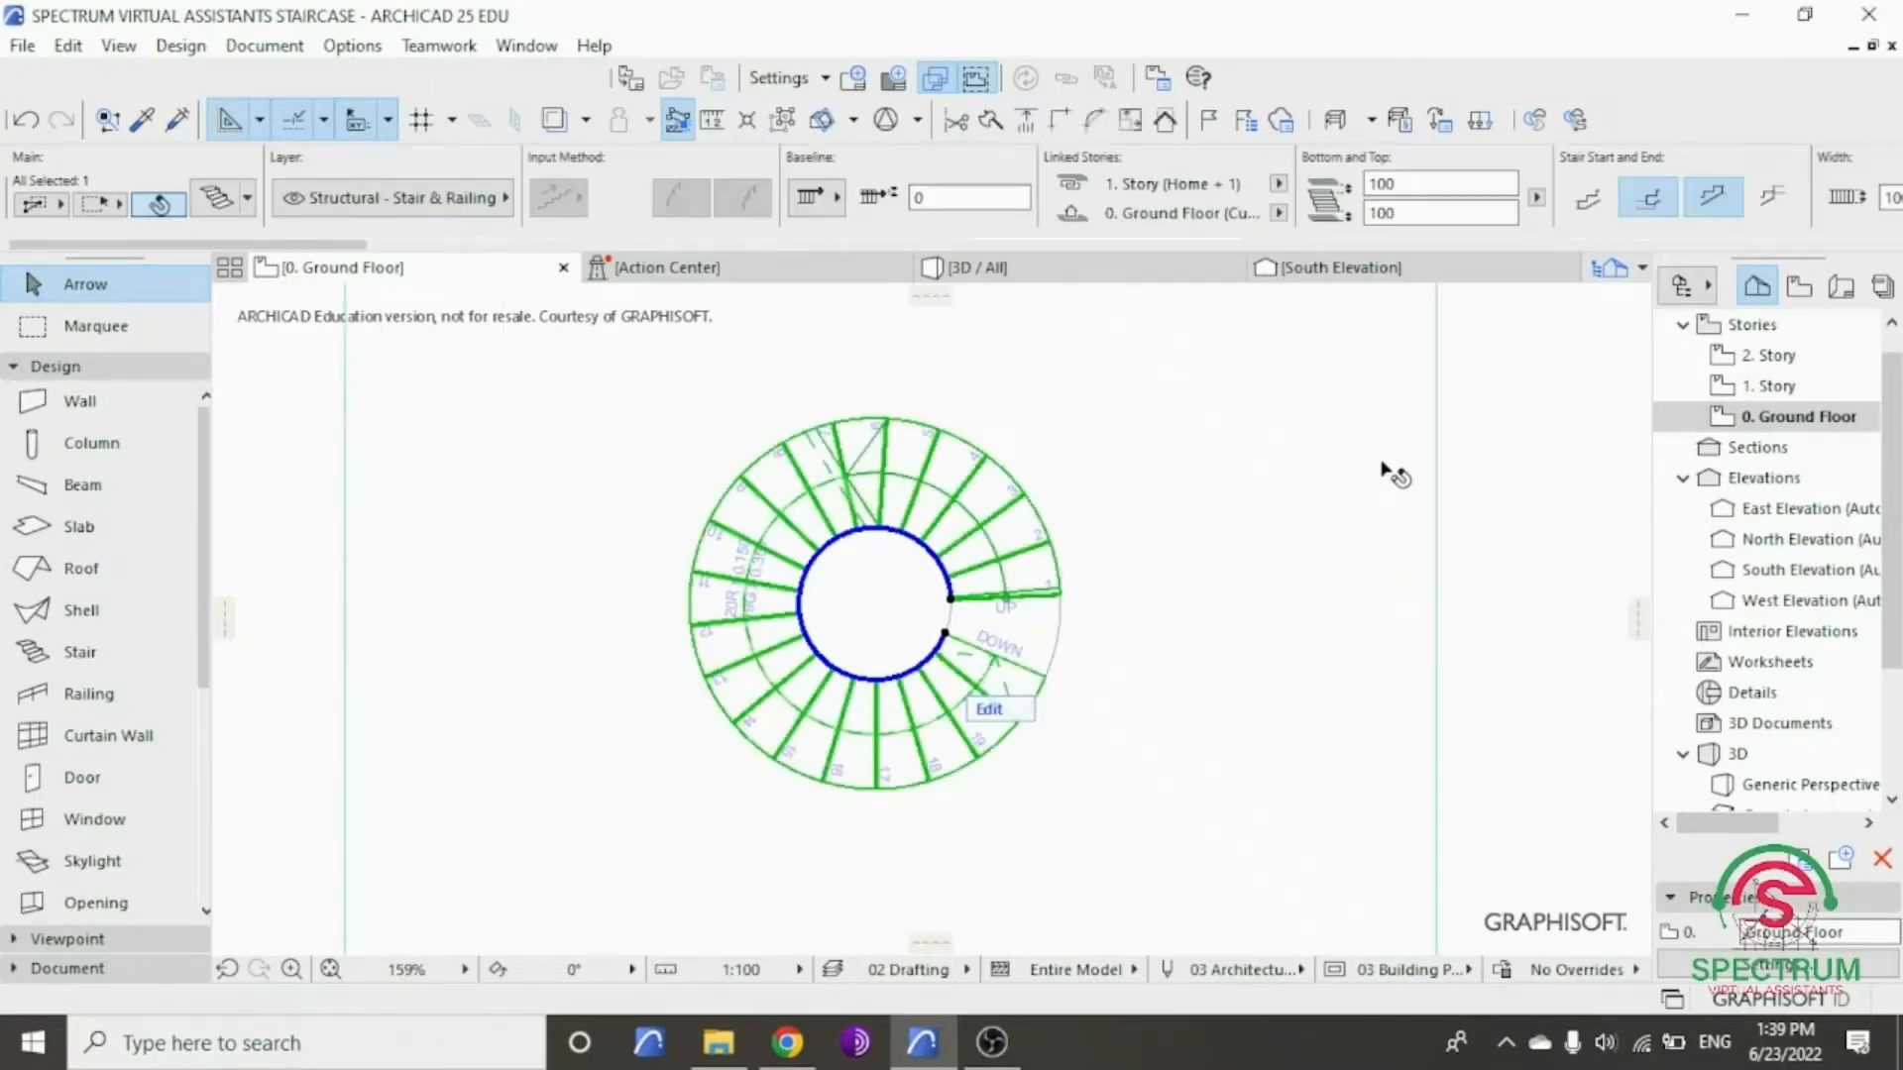
pyautogui.rightClick(1508, 382)
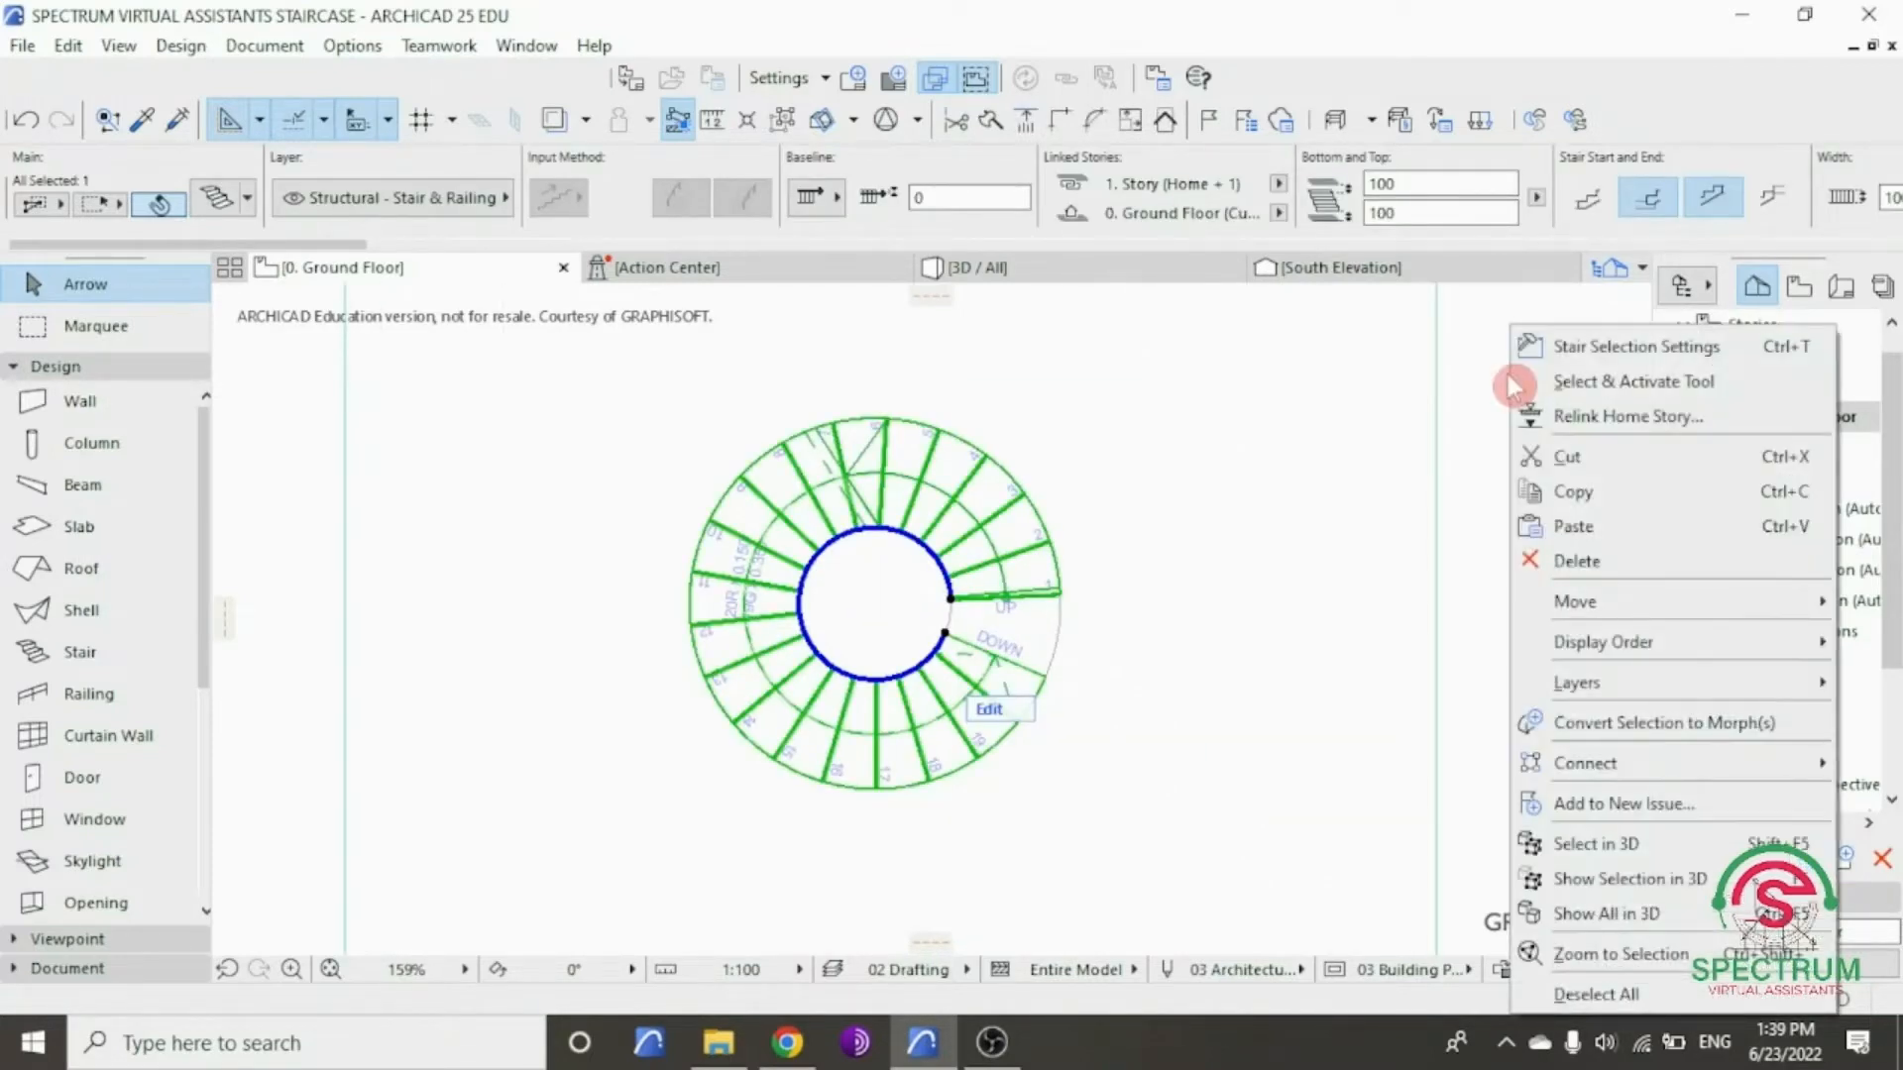
pyautogui.click(1584, 347)
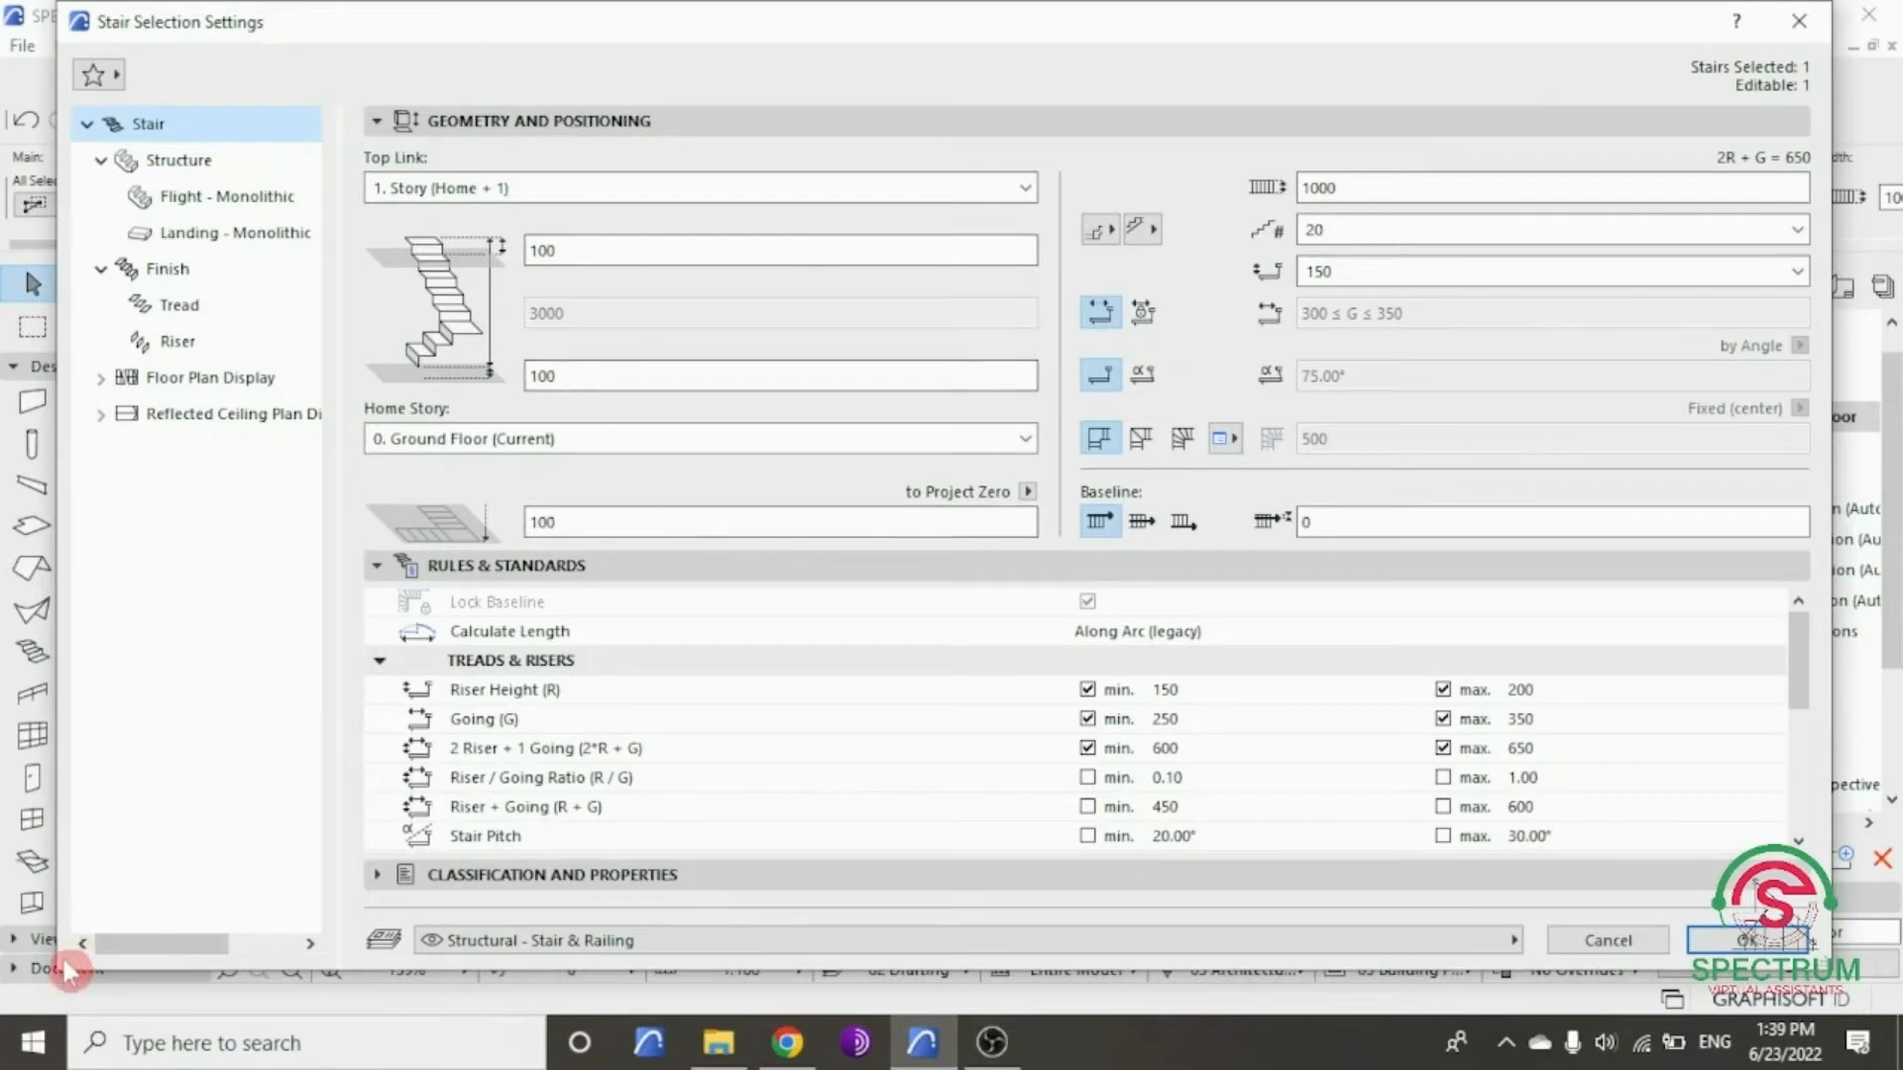
pyautogui.moveTo(52, 973); pyautogui.dragTo(801, 682)
pyautogui.moveTo(1269, 31); pyautogui.dragTo(823, 69)
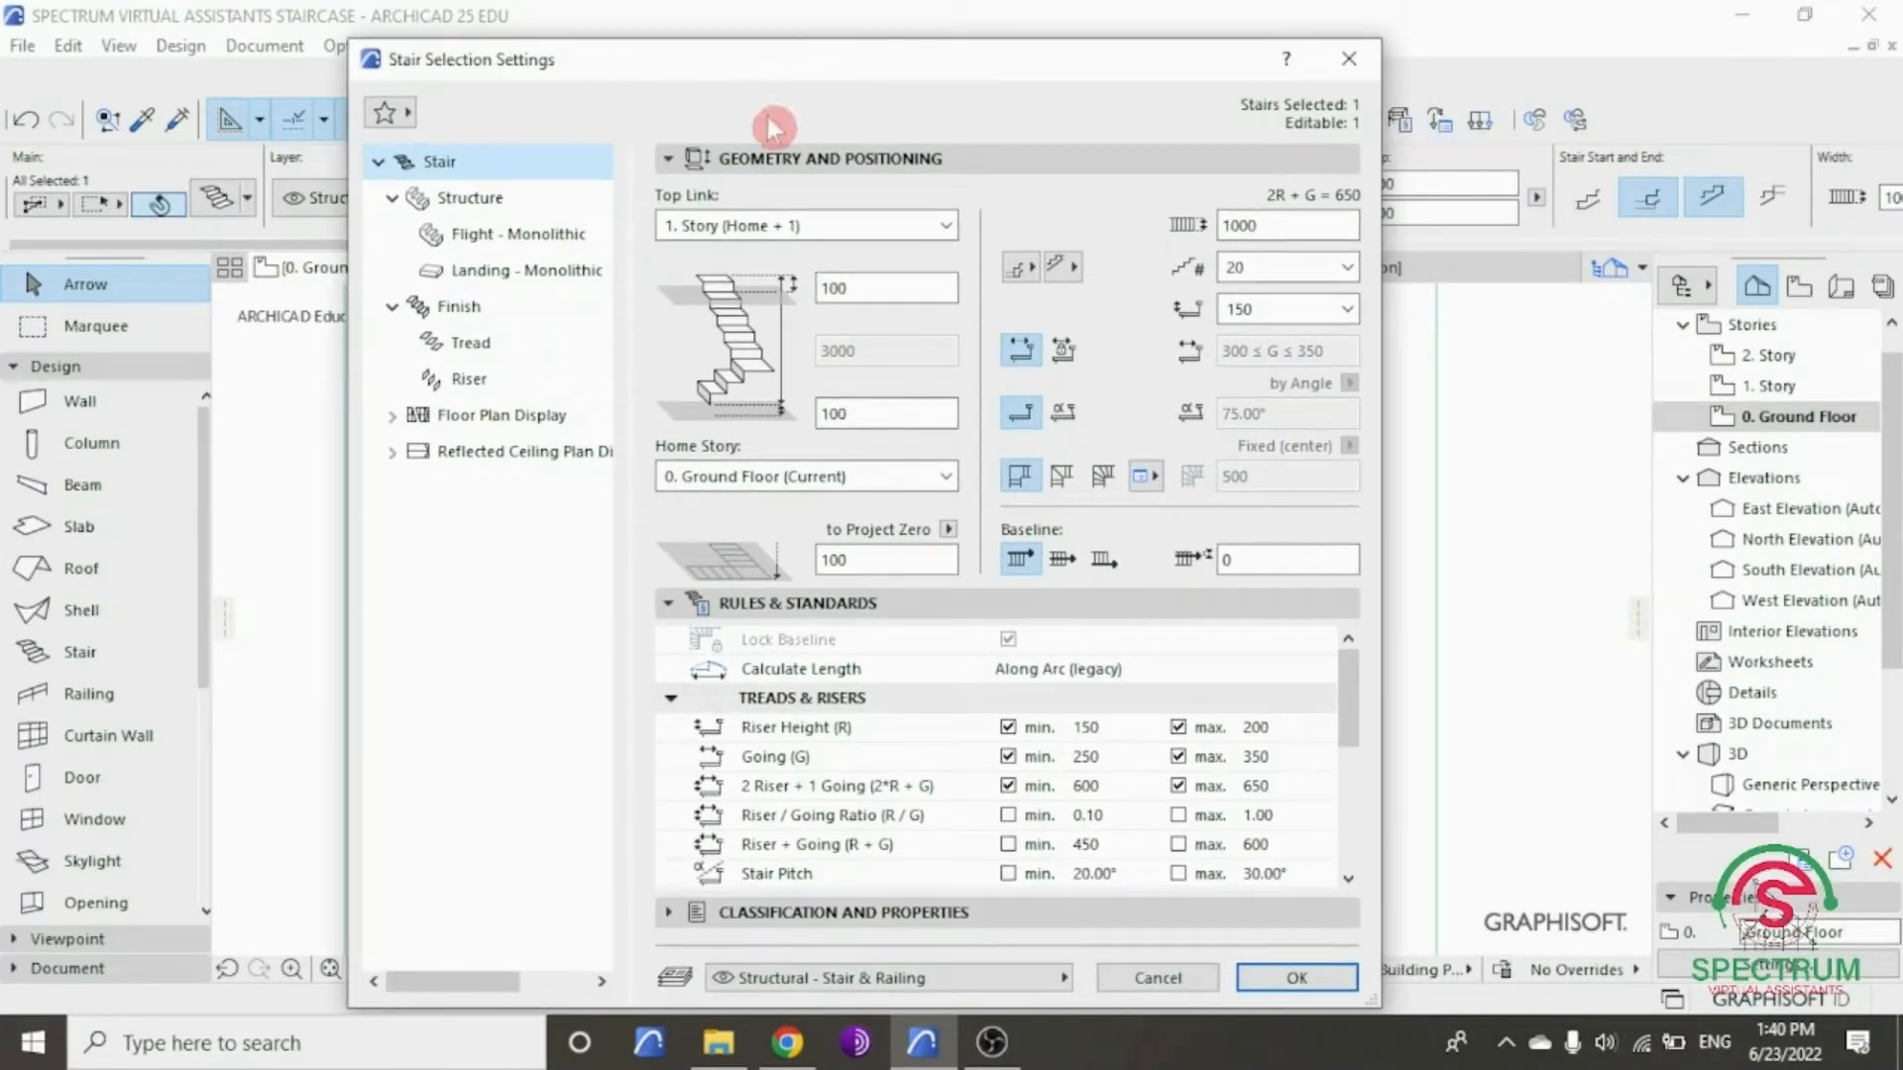
# - Set both the stair's flight structure and landing structure to Stringers Only
pyautogui.click(464, 203)
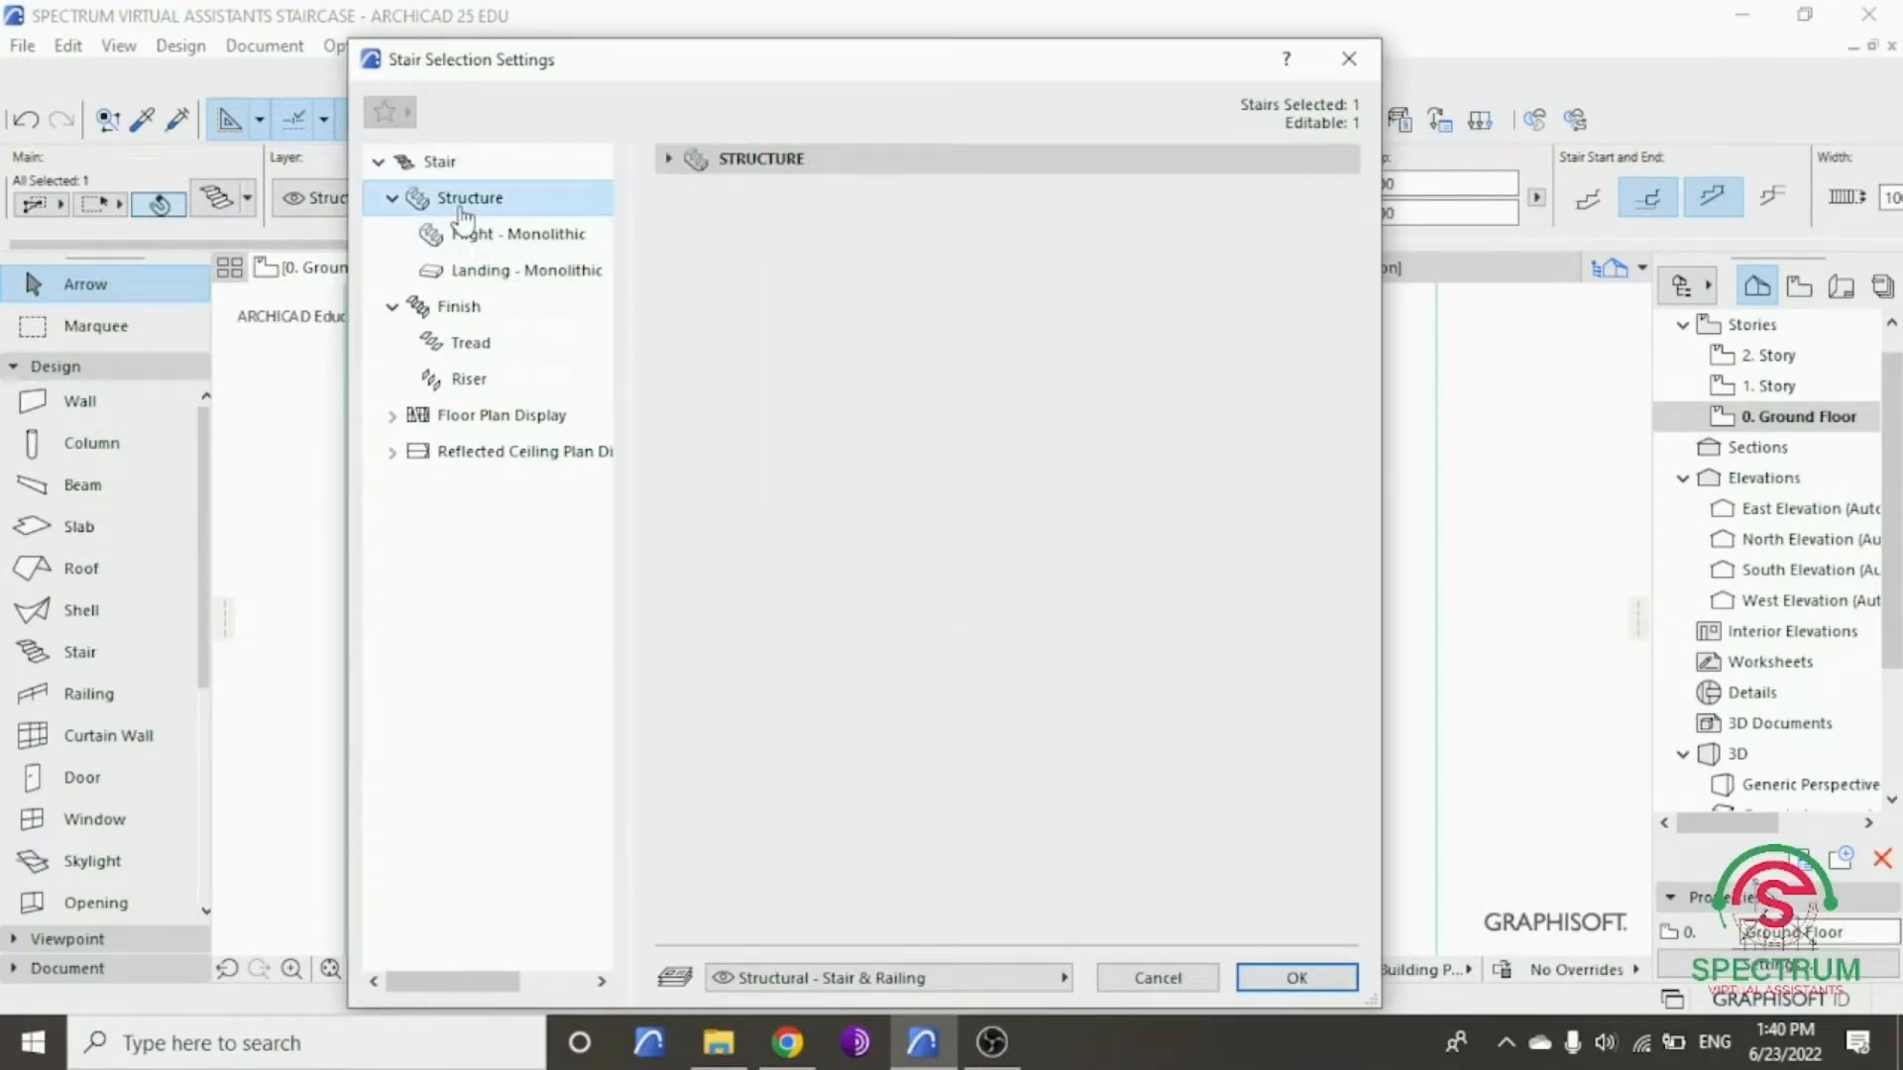
pyautogui.click(665, 159)
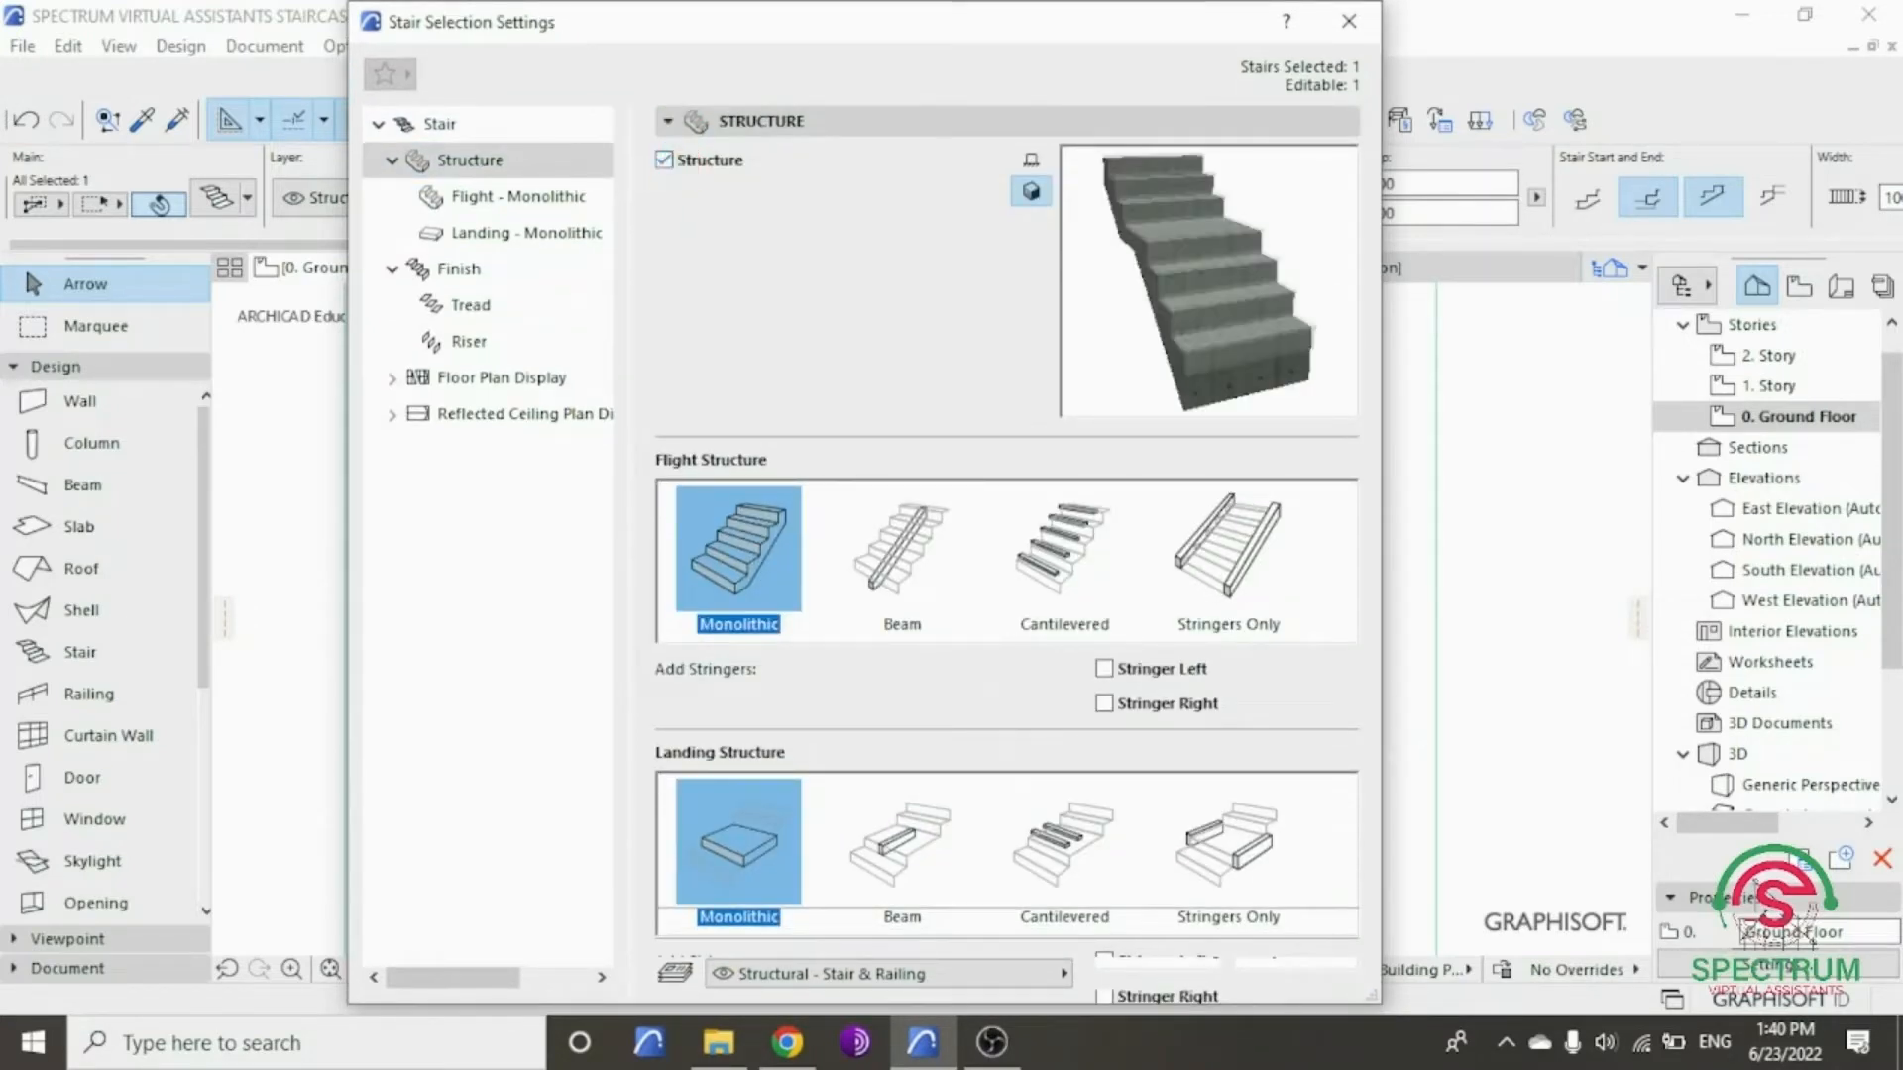
pyautogui.hotkey('alt', 'Tab')
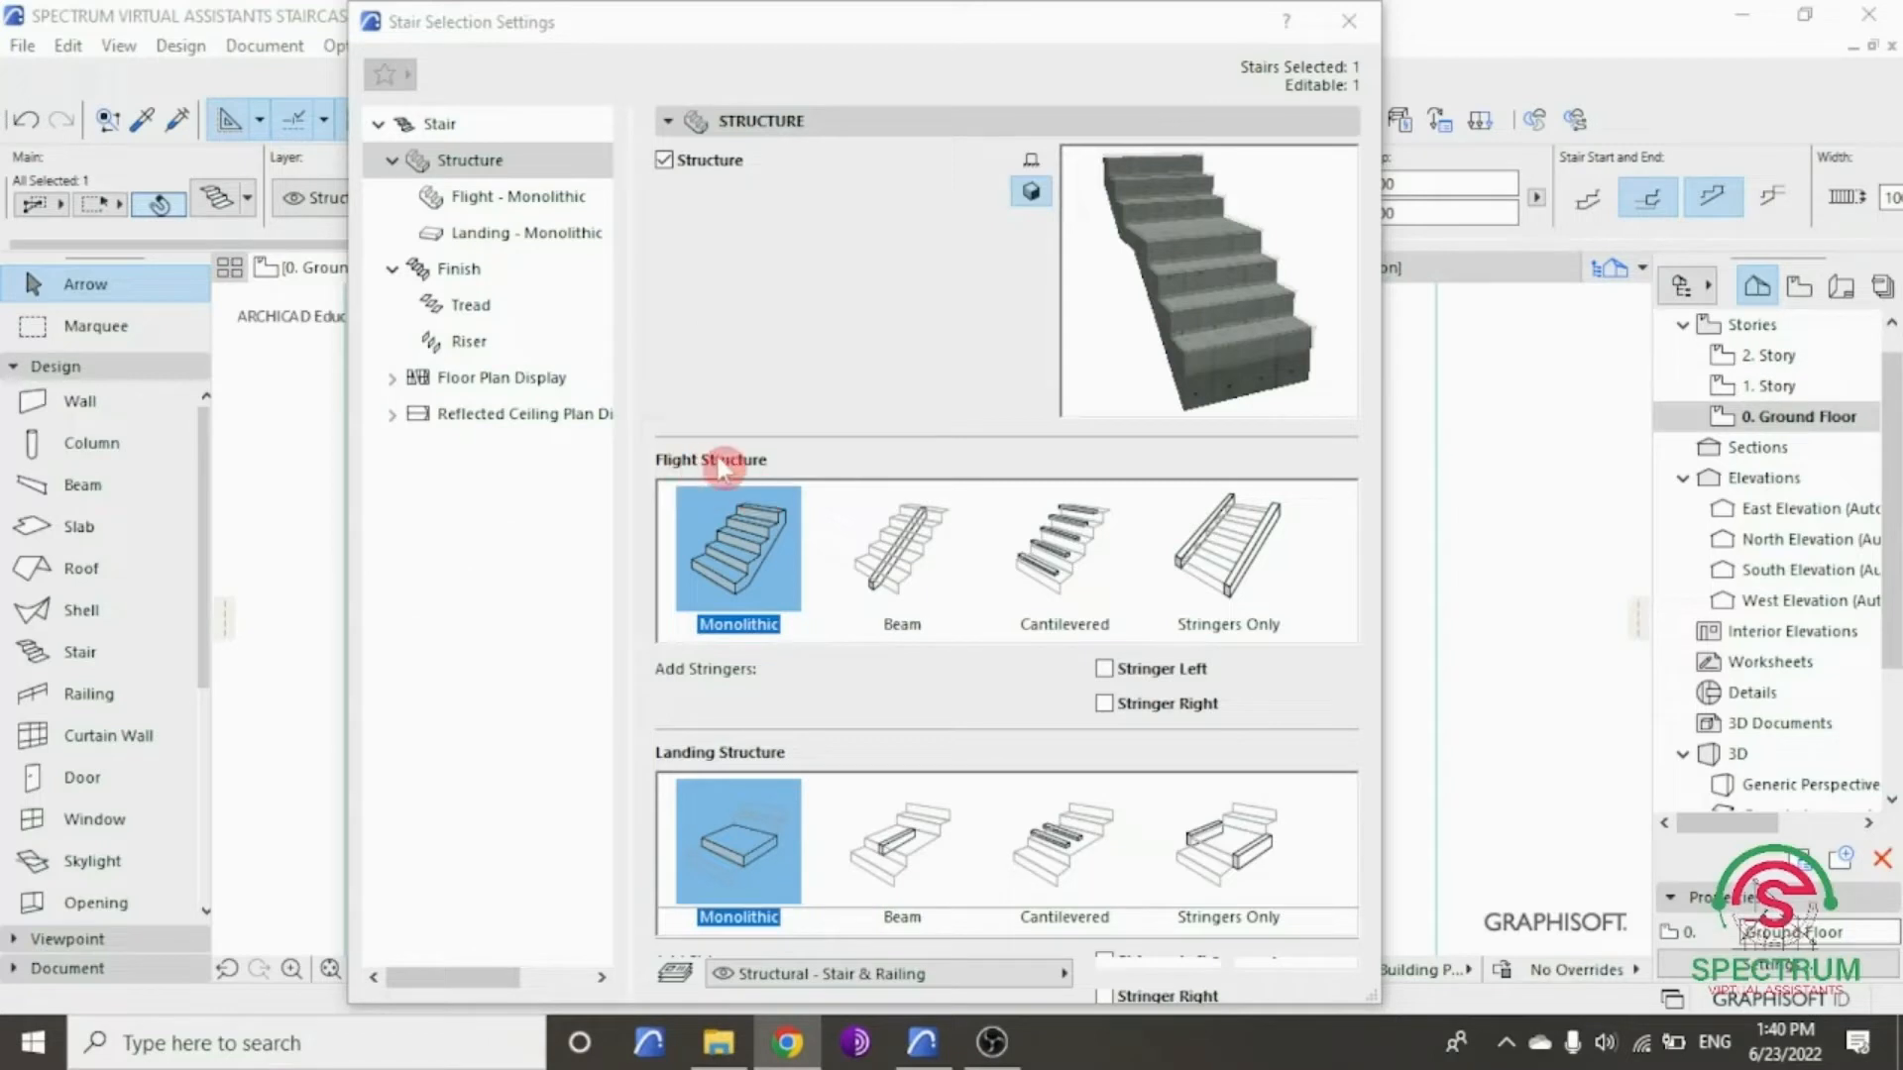
pyautogui.click(1237, 550)
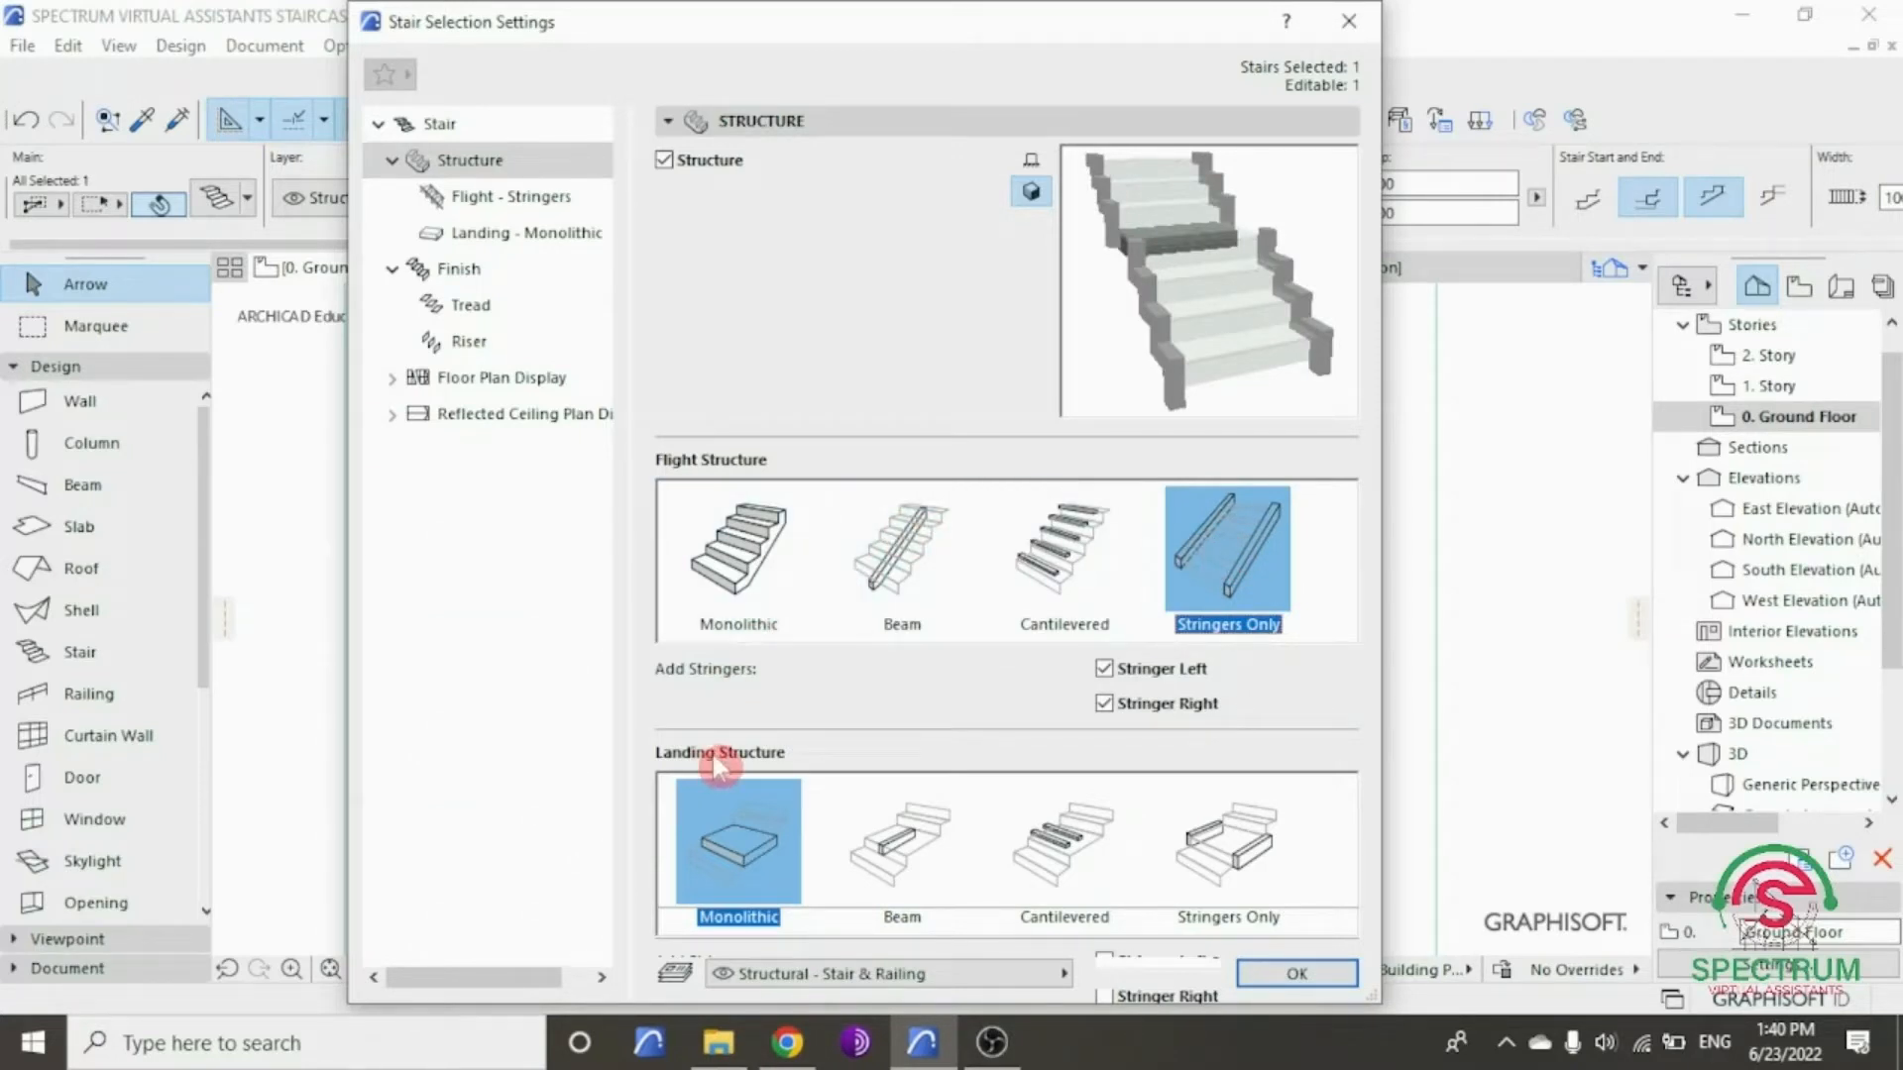
pyautogui.click(1202, 852)
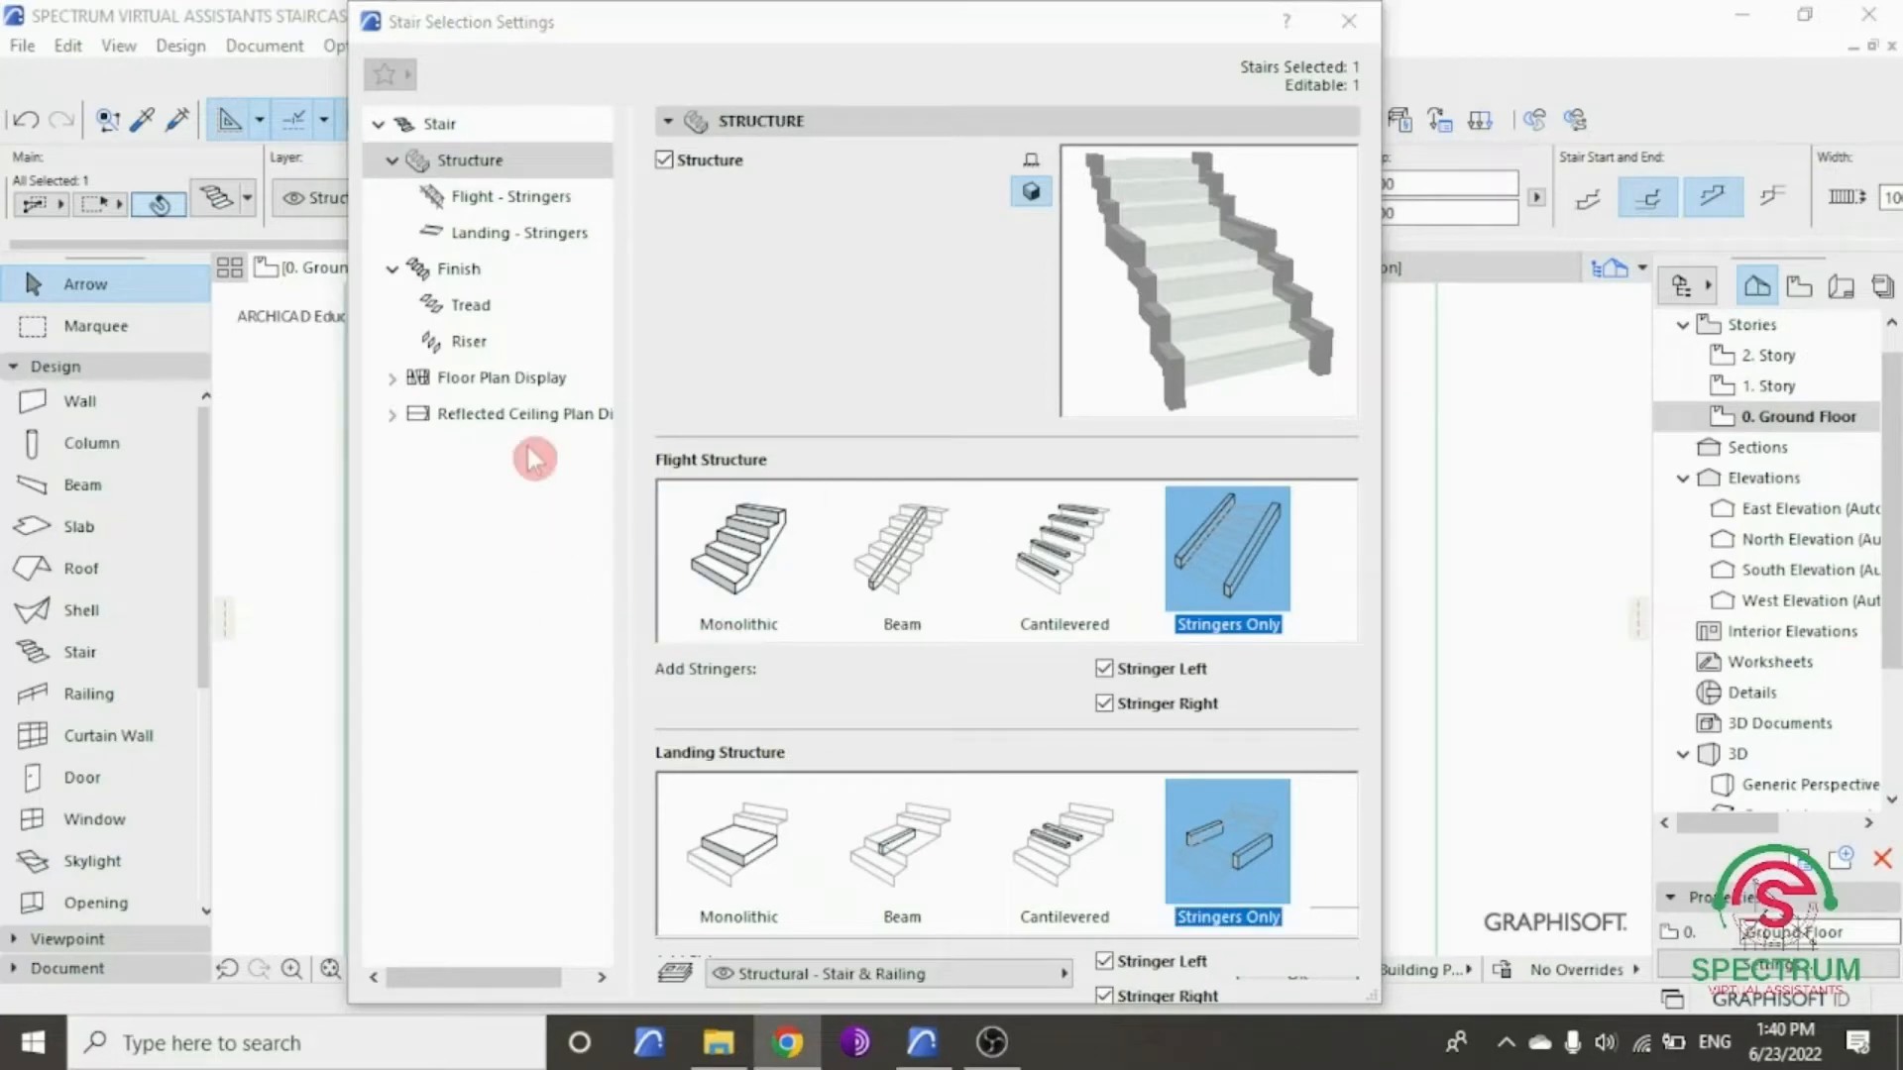
# - Change the stair's flight stringers from stepped to straight, using Flight Stringer 25
pyautogui.click(474, 198)
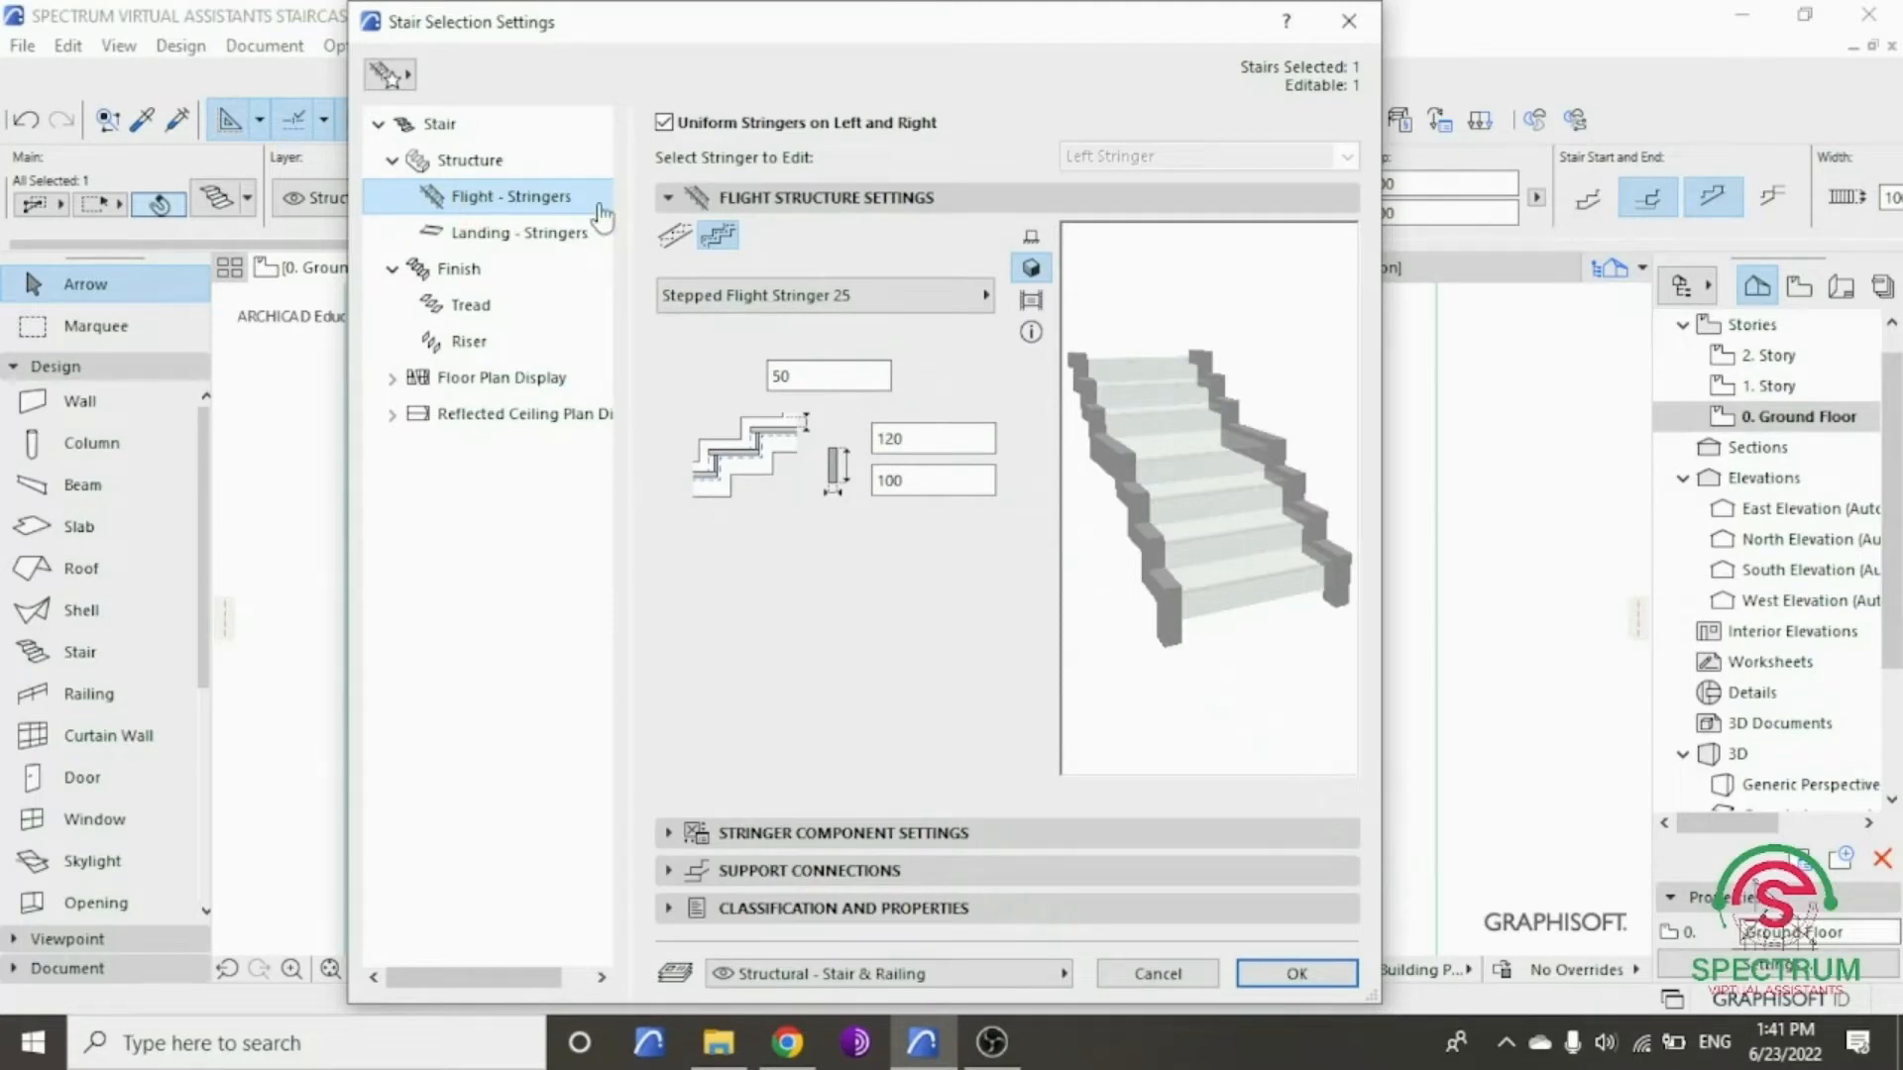
pyautogui.click(766, 197)
pyautogui.click(766, 198)
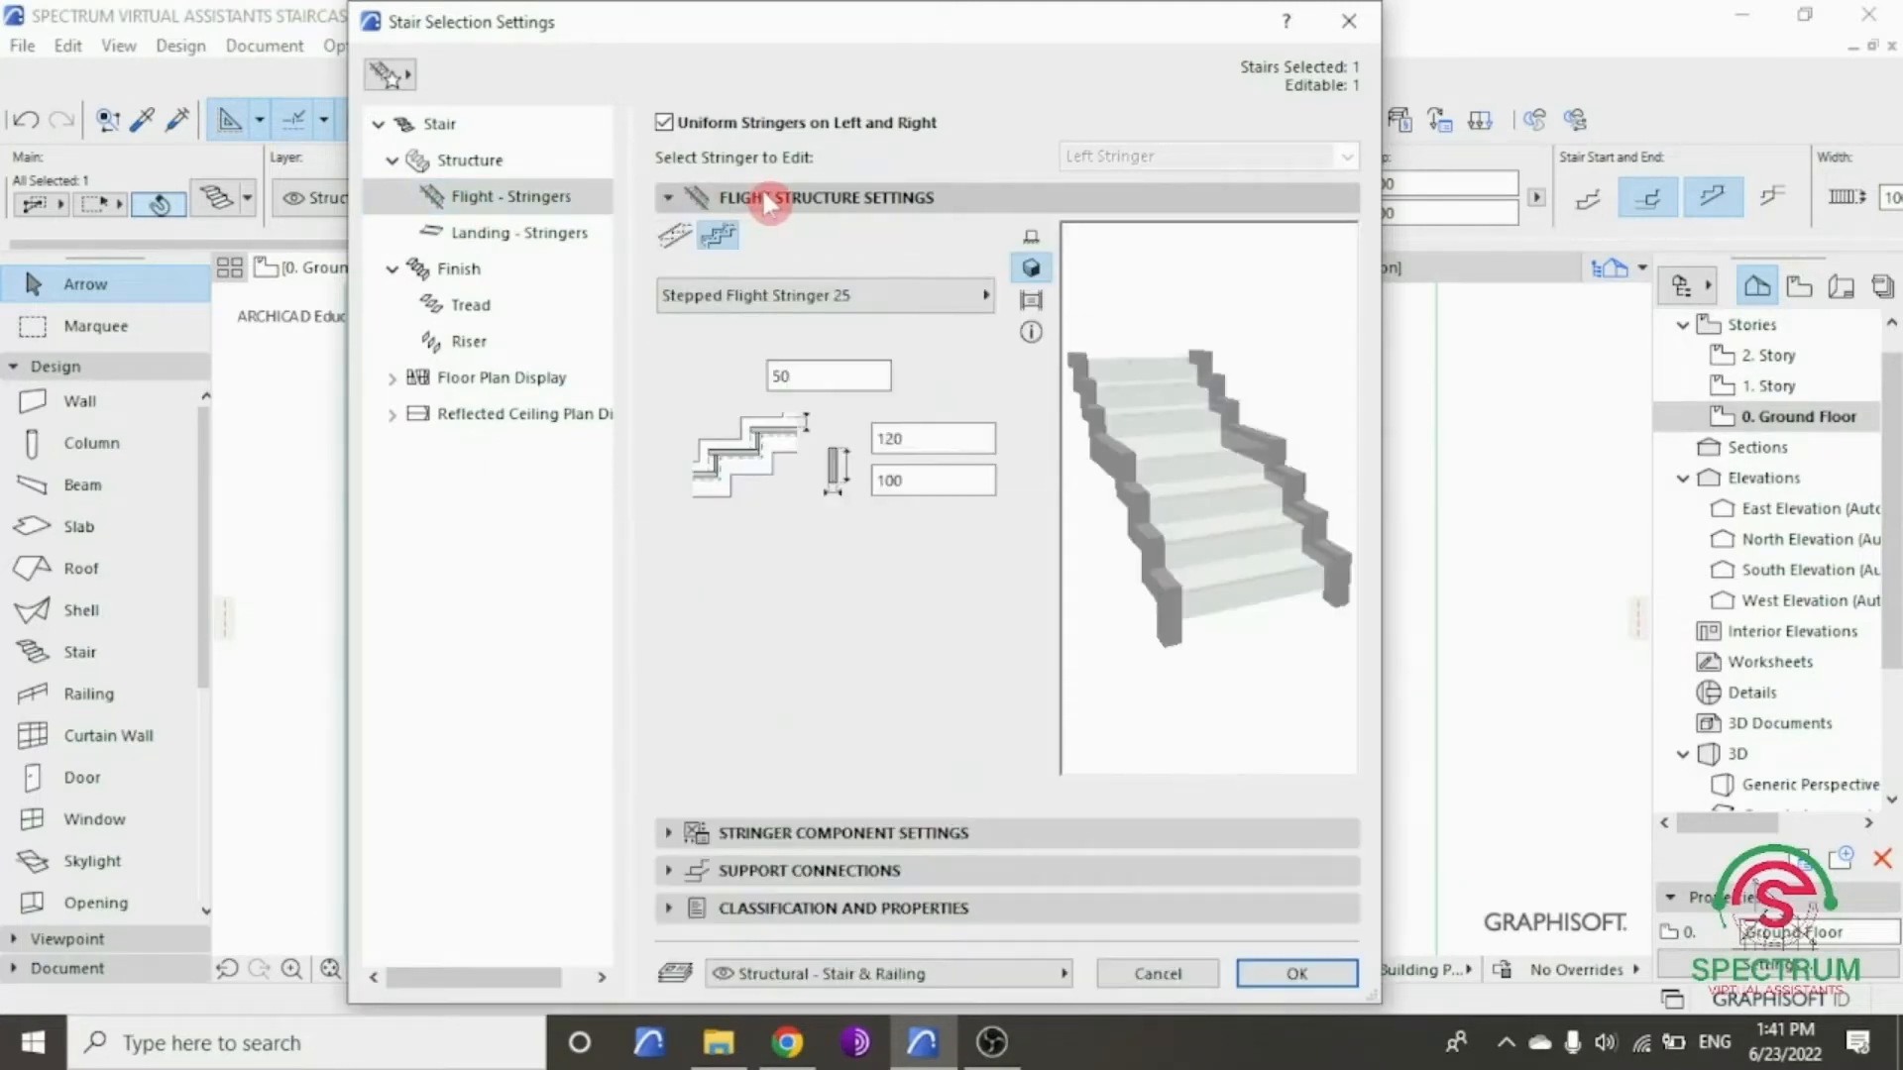
pyautogui.click(682, 240)
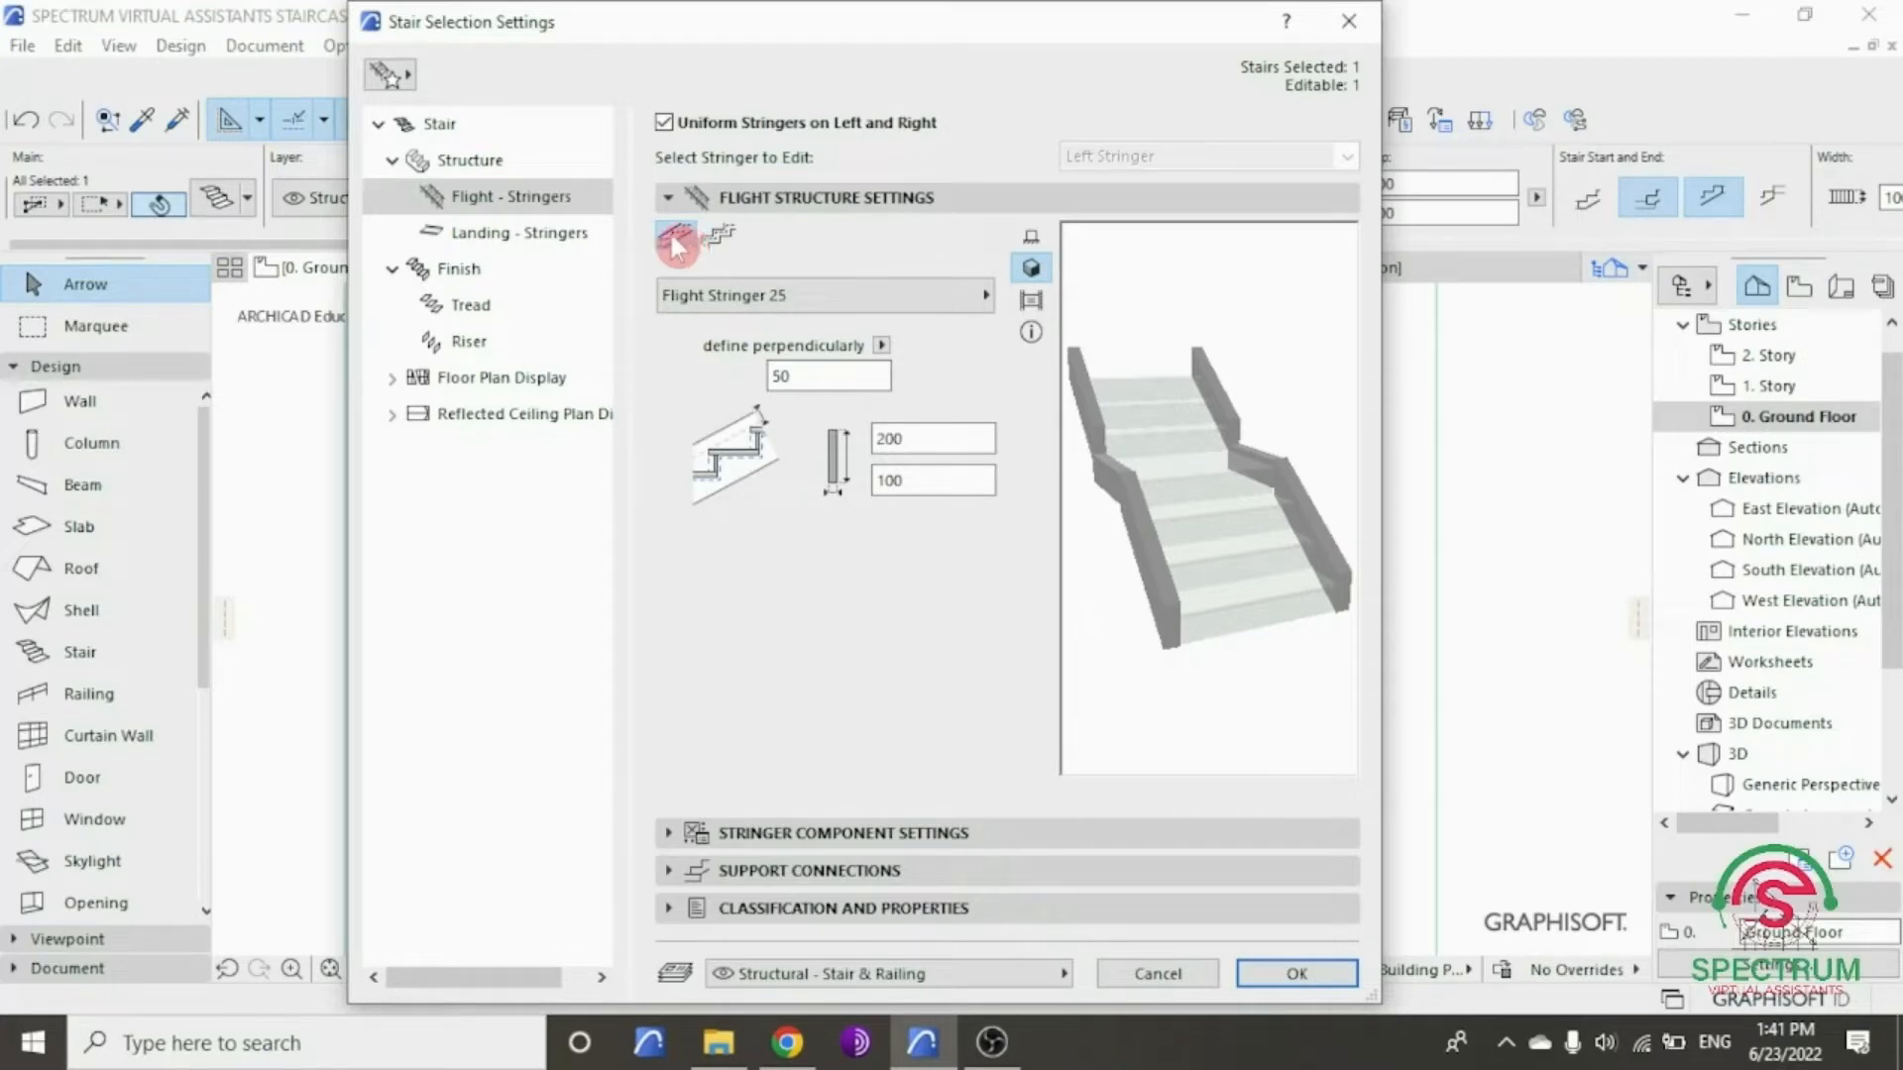
pyautogui.hotkey('alt', 'Tab')
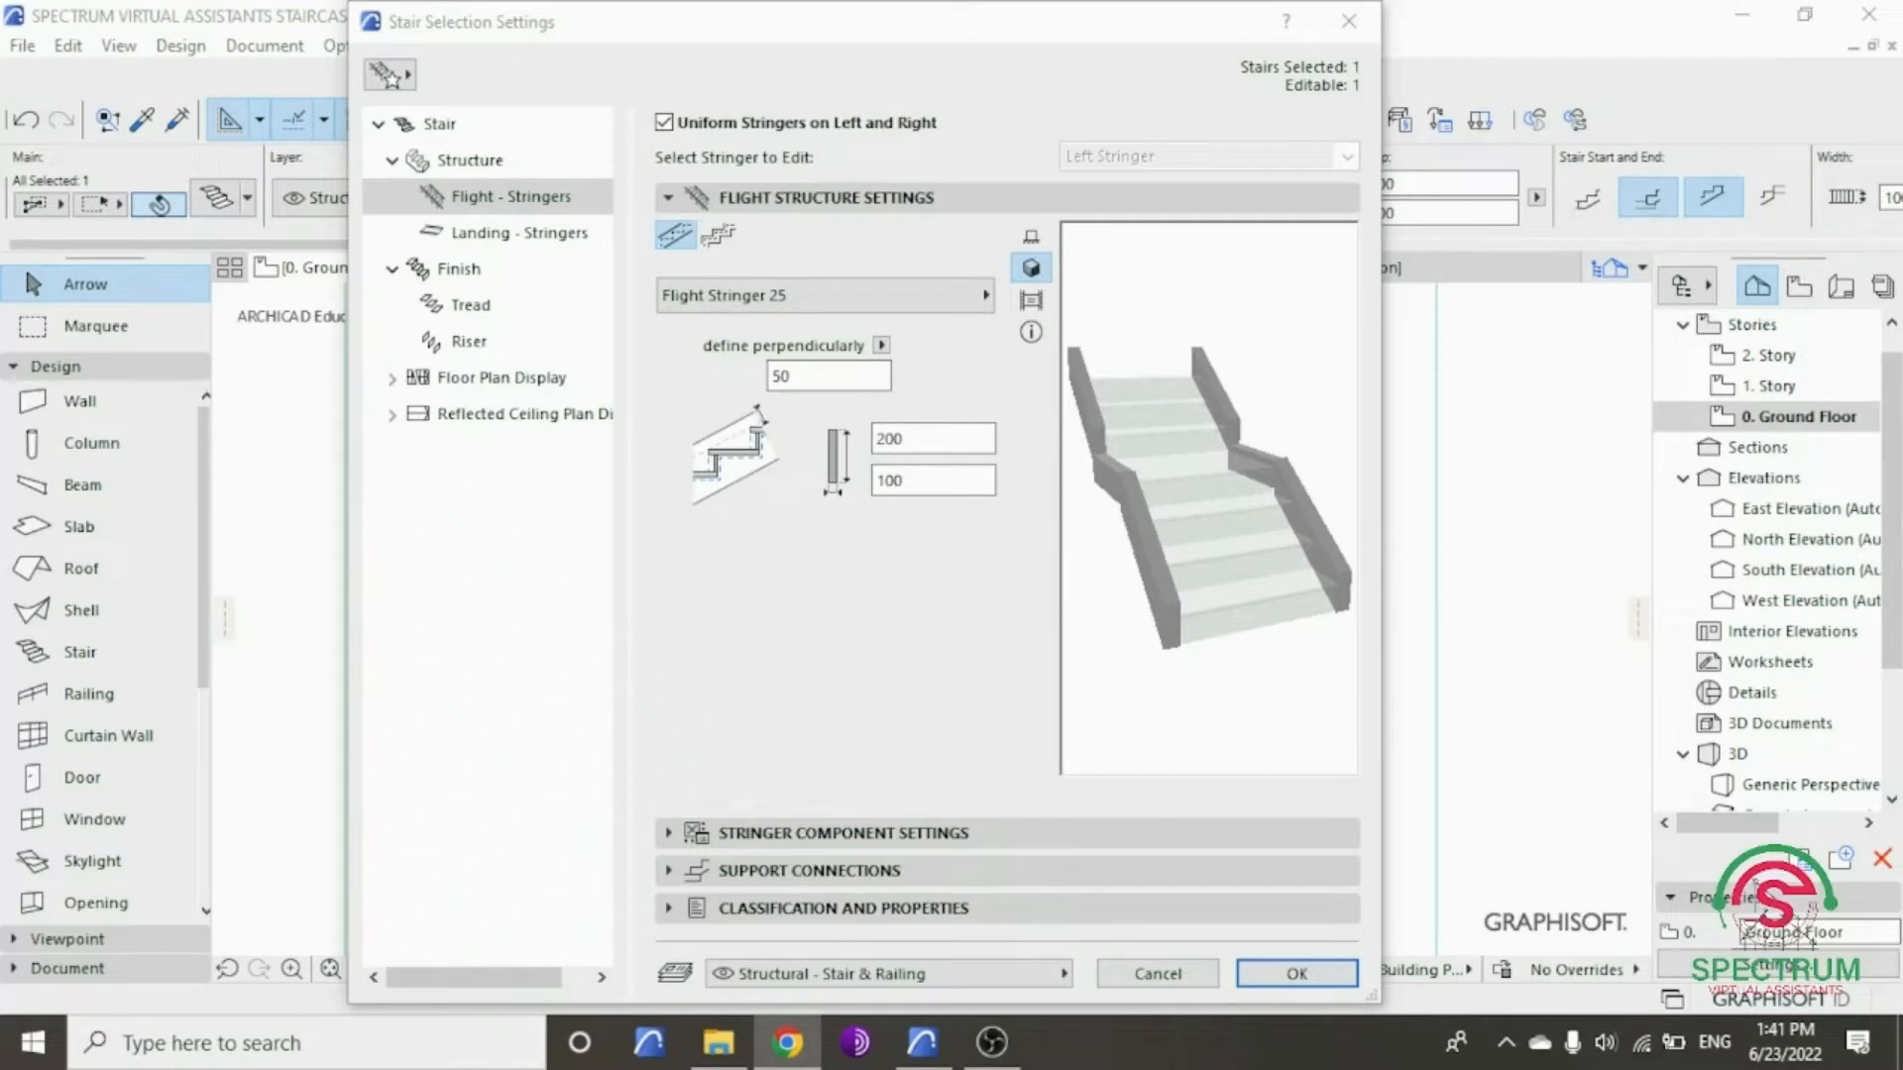
# - Set the stair's finish to Tread only, without risers
pyautogui.click(423, 272)
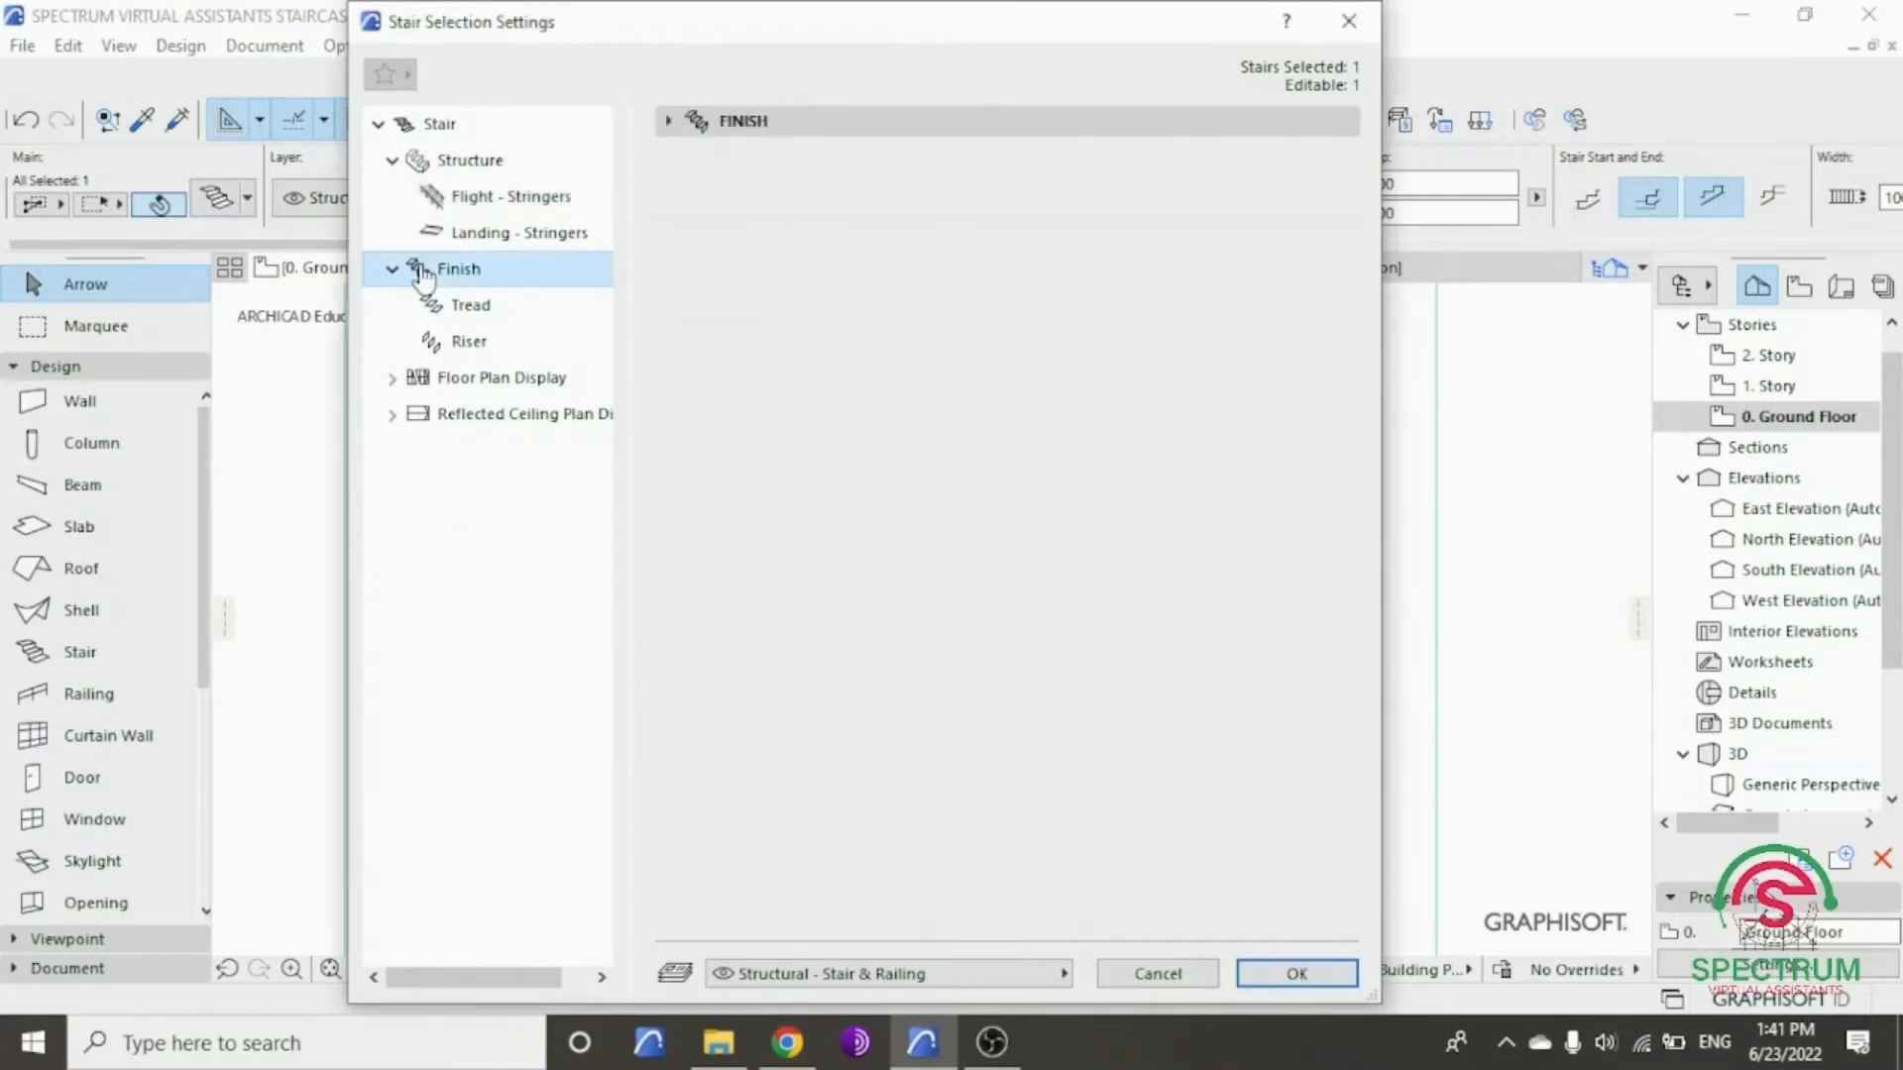
pyautogui.click(689, 120)
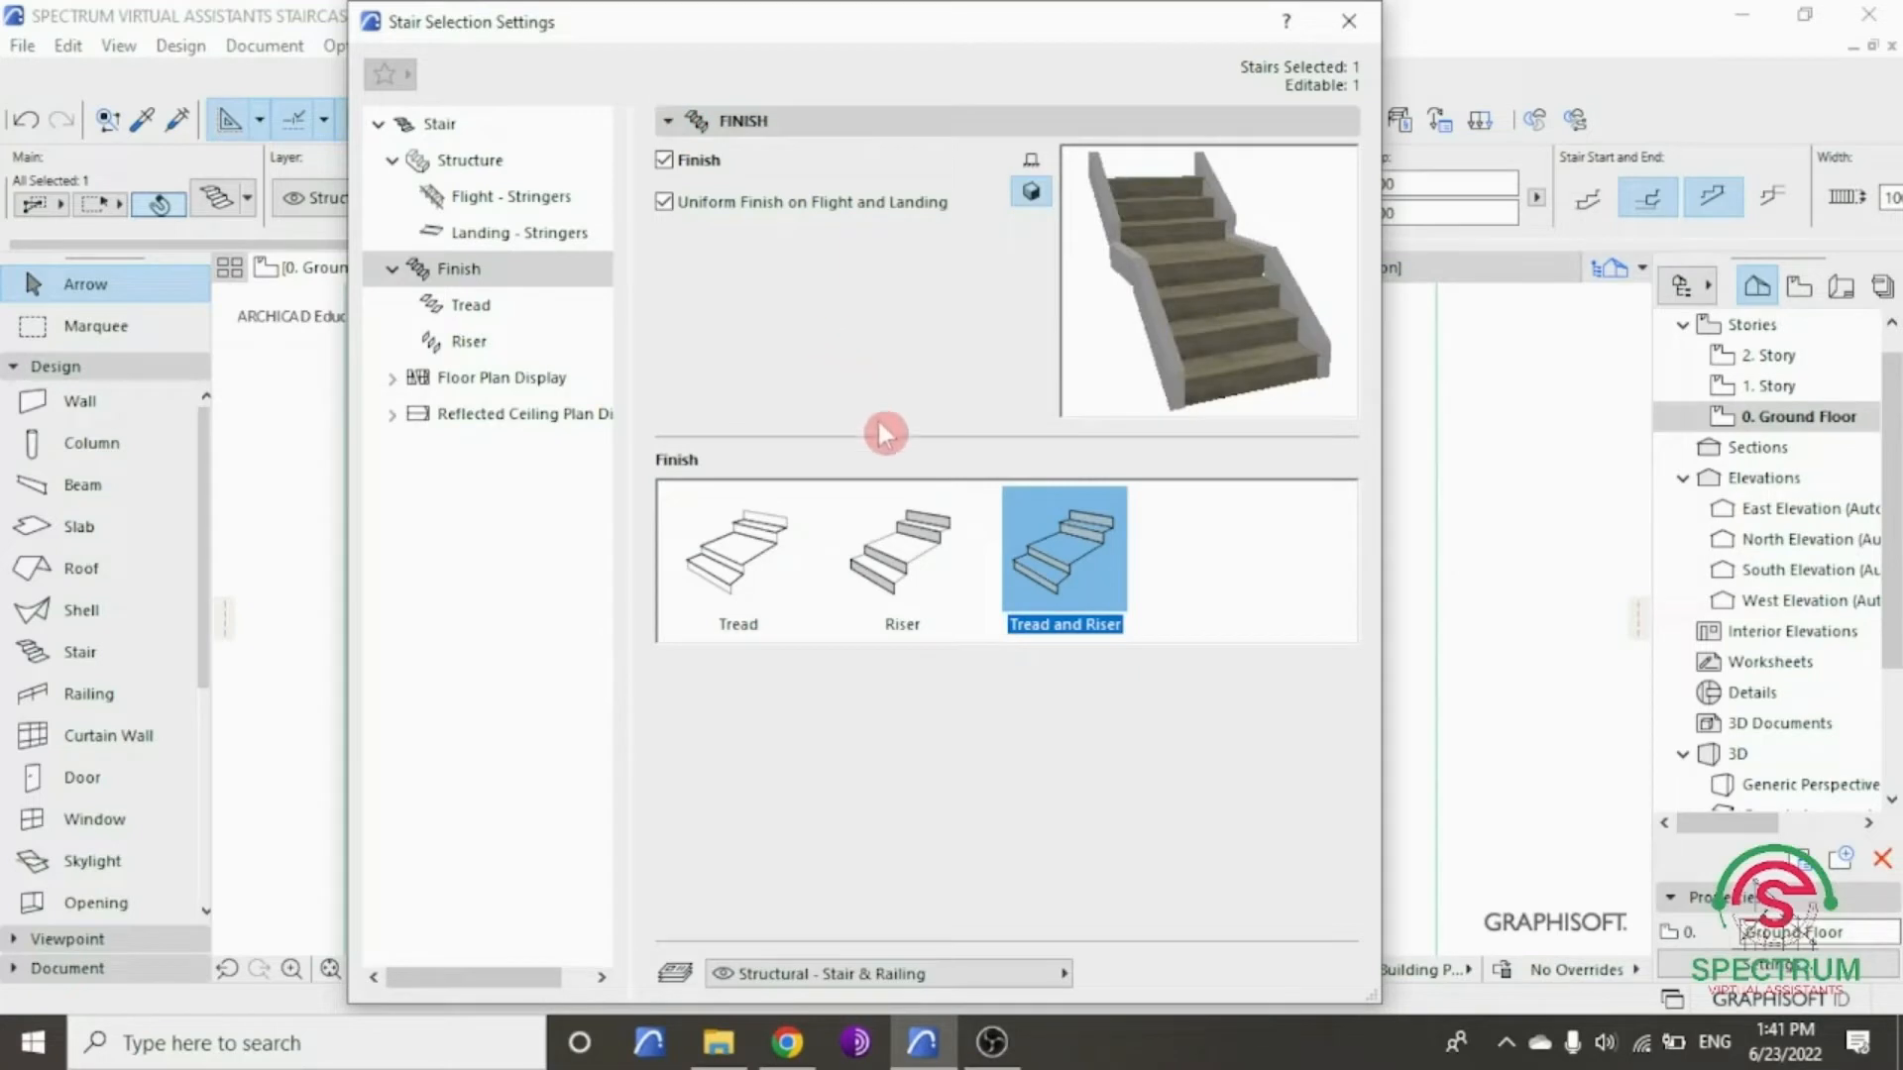
pyautogui.click(768, 555)
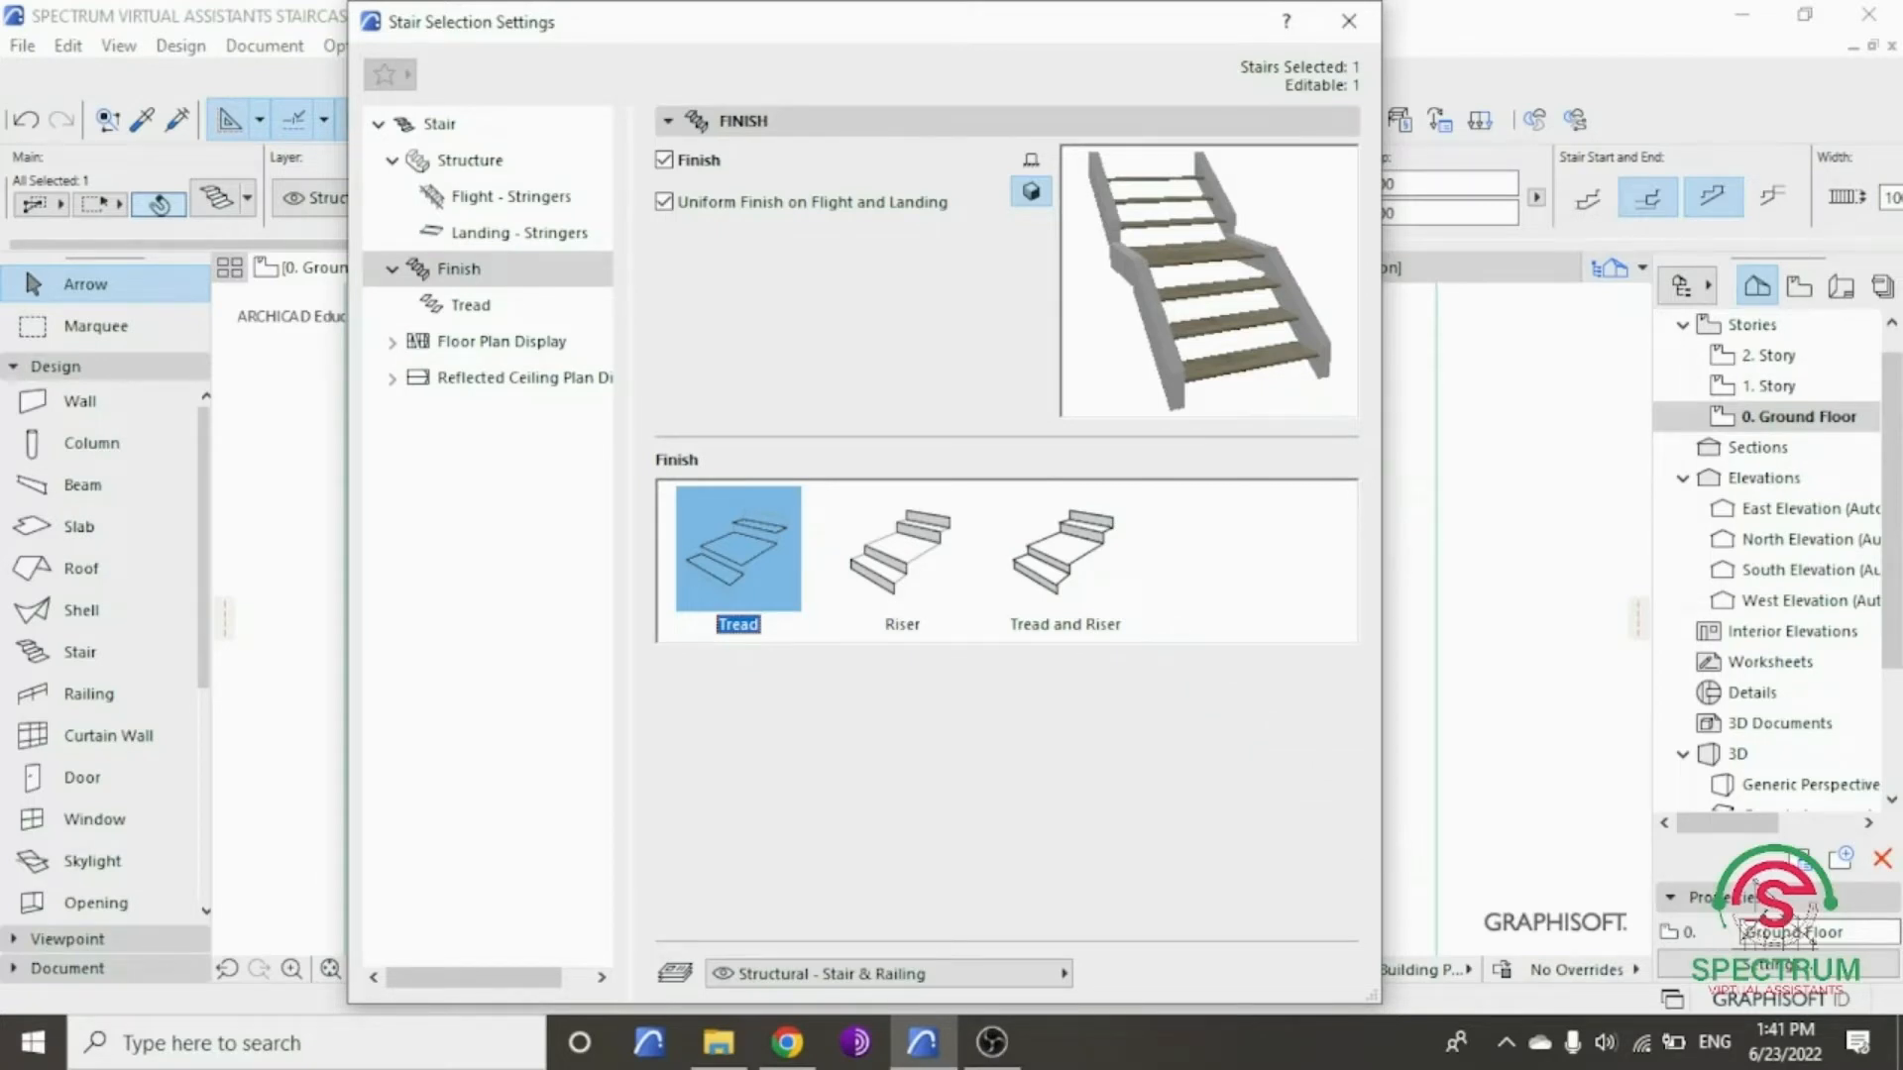
# - Choose Nosing without Extension with the rounded nosing shape for the treads and apply the stair settings
pyautogui.click(464, 305)
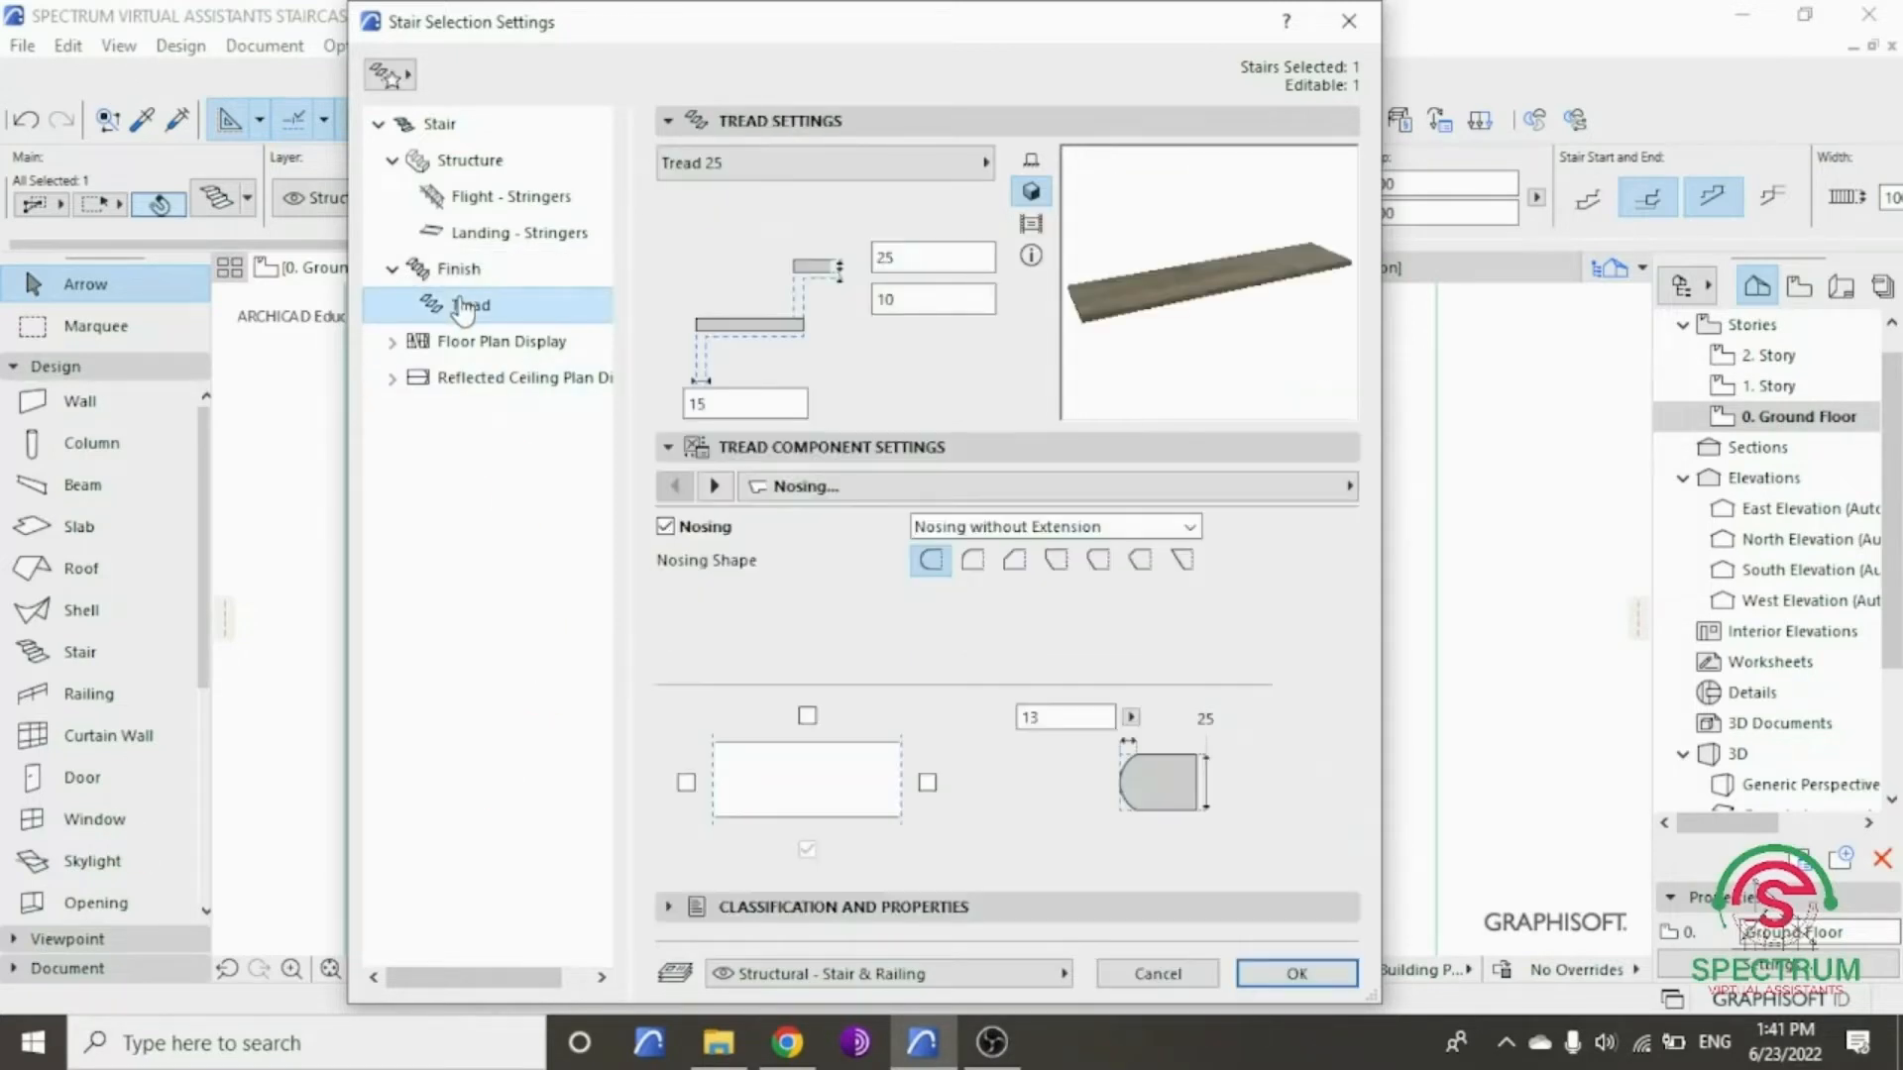
pyautogui.click(957, 530)
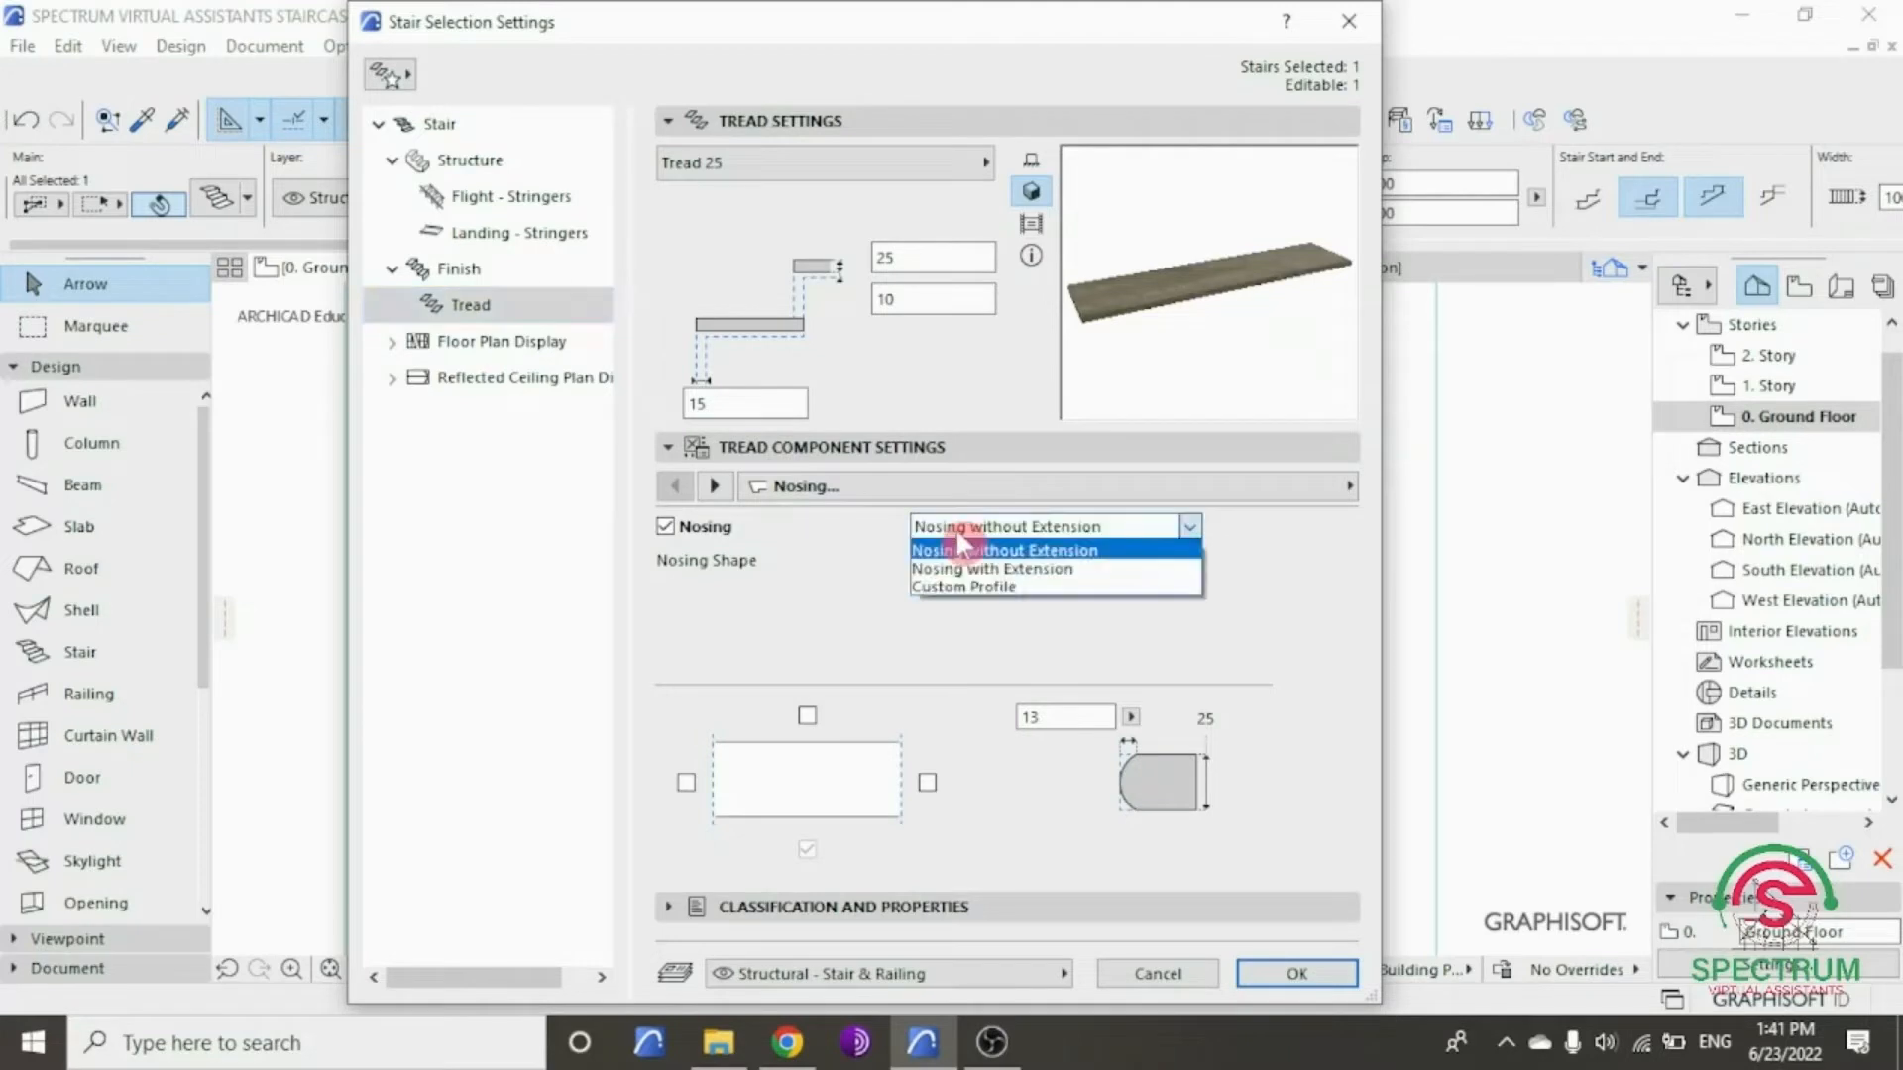
pyautogui.click(956, 532)
pyautogui.click(936, 561)
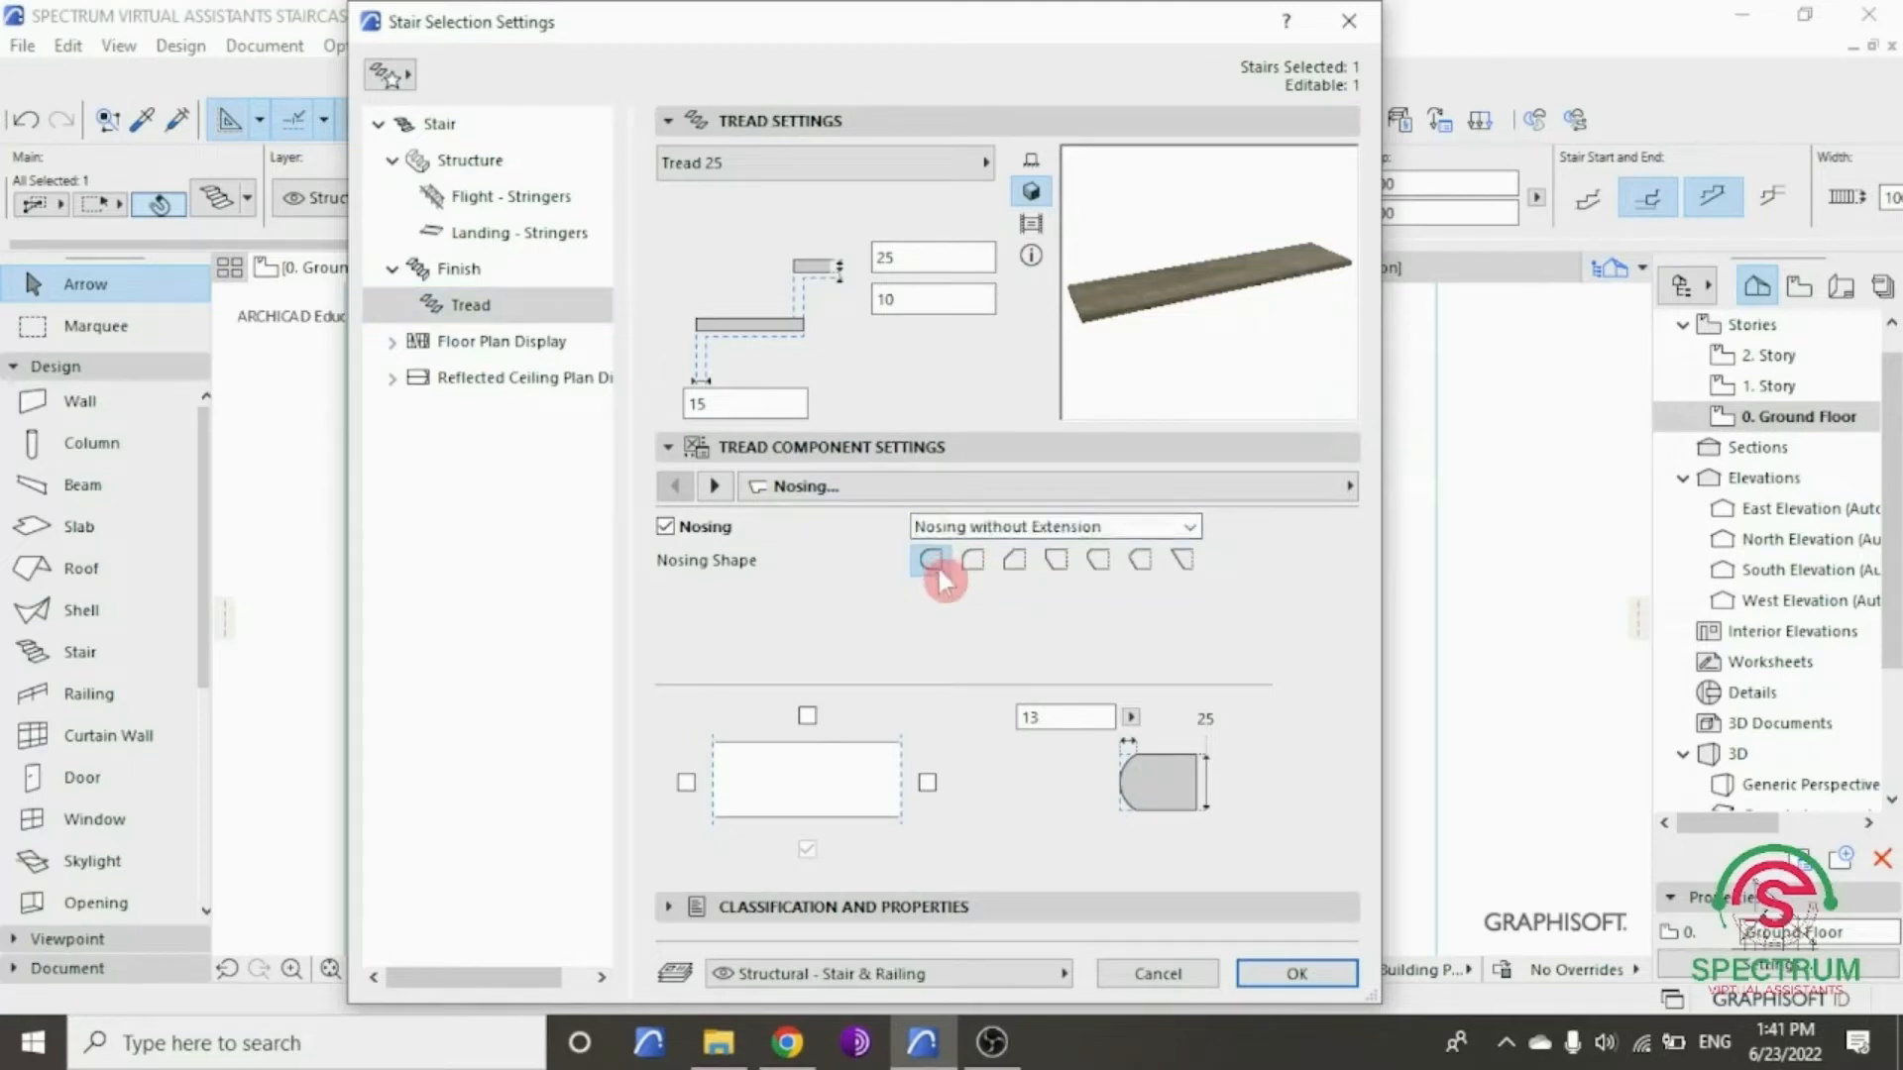
pyautogui.click(1288, 973)
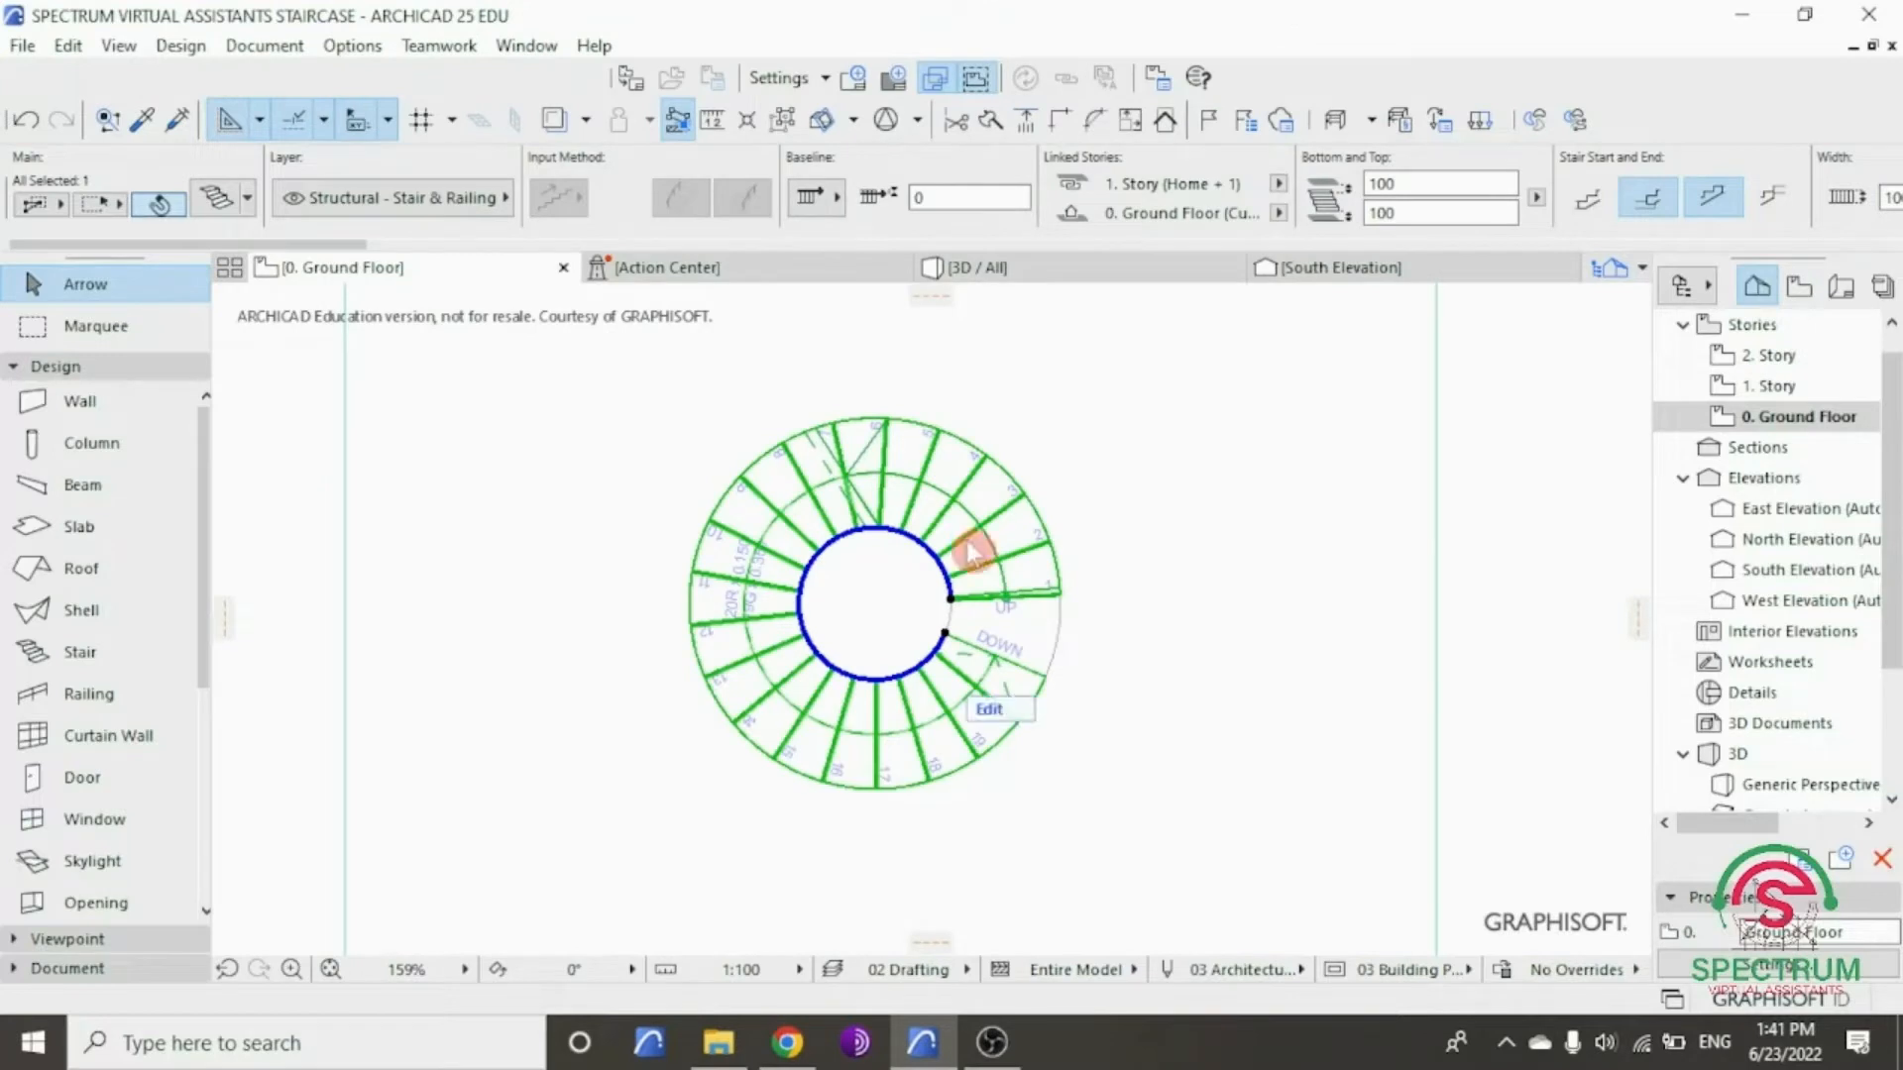
# - Select the spiral stair in the 3D view and open its selection settings
pyautogui.click(967, 267)
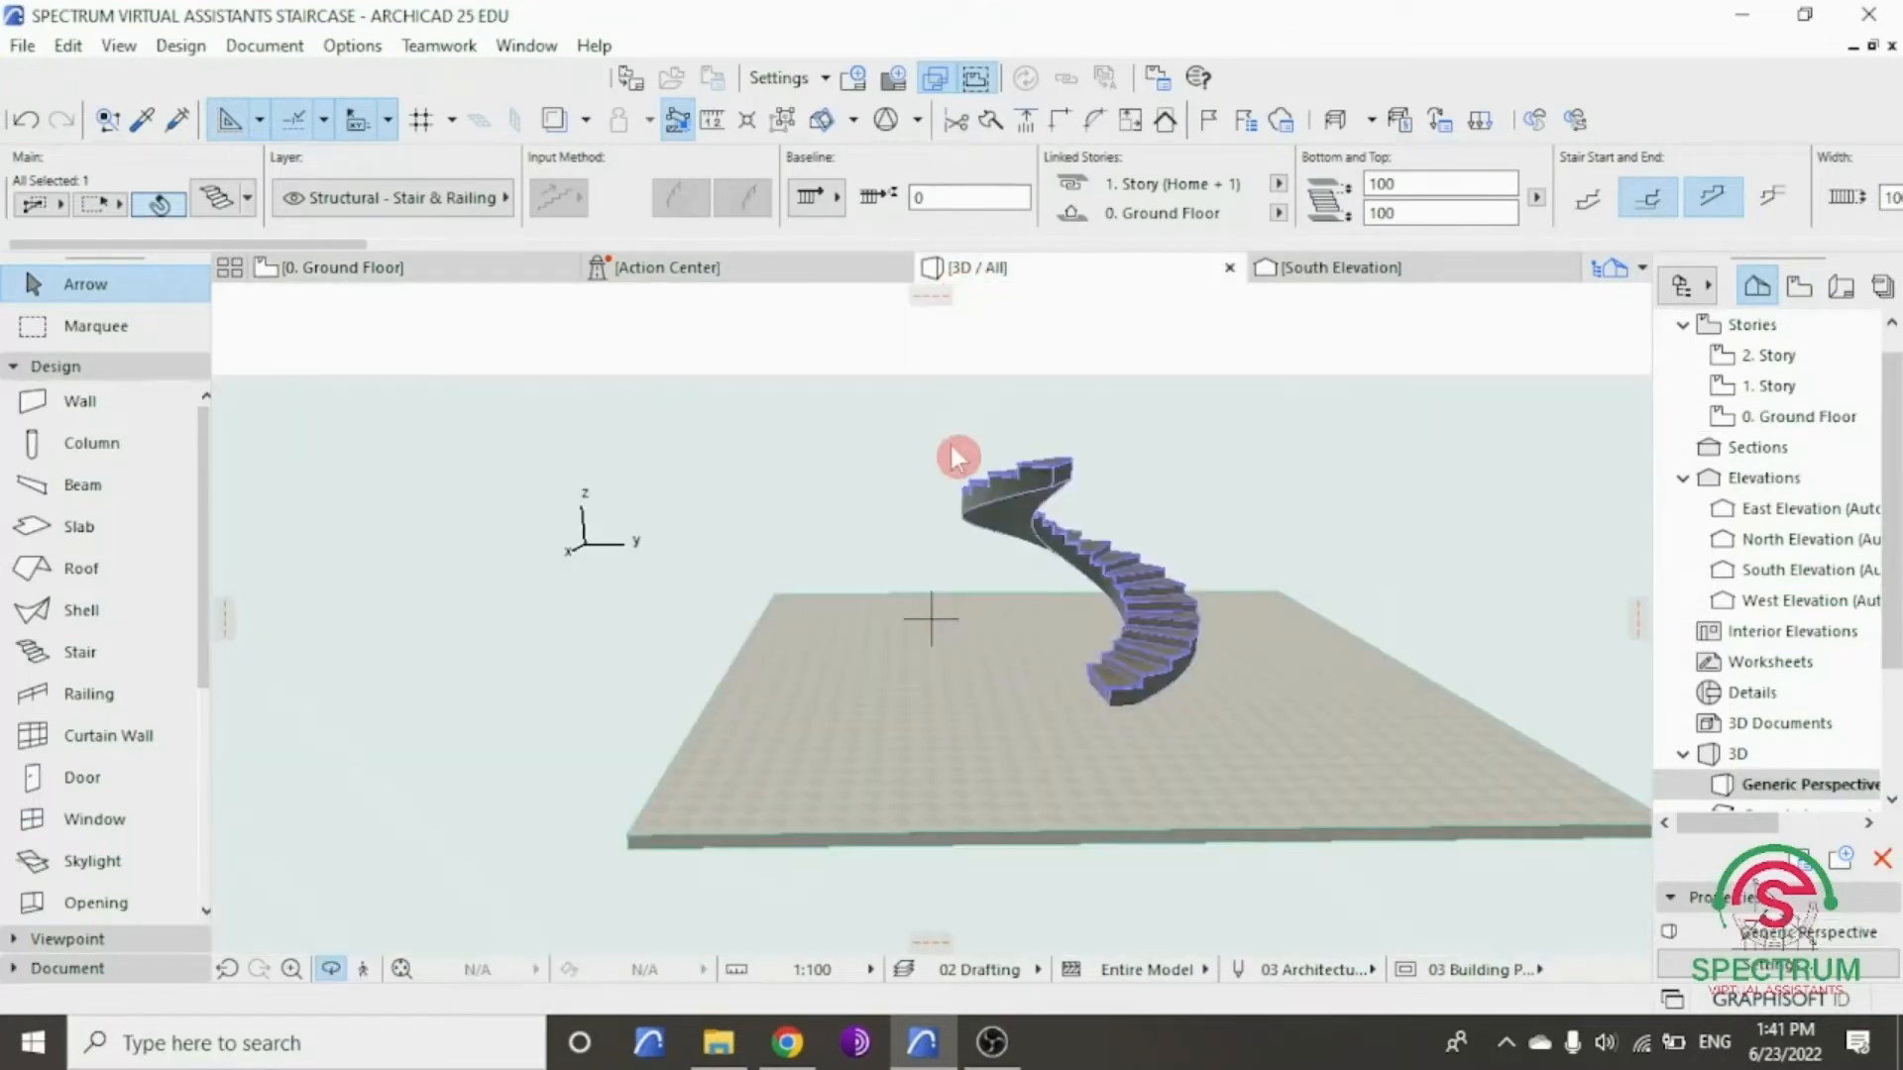
pyautogui.click(960, 457)
pyautogui.scroll(3, 1111, 521)
pyautogui.moveTo(1180, 565); pyautogui.dragTo(1035, 536)
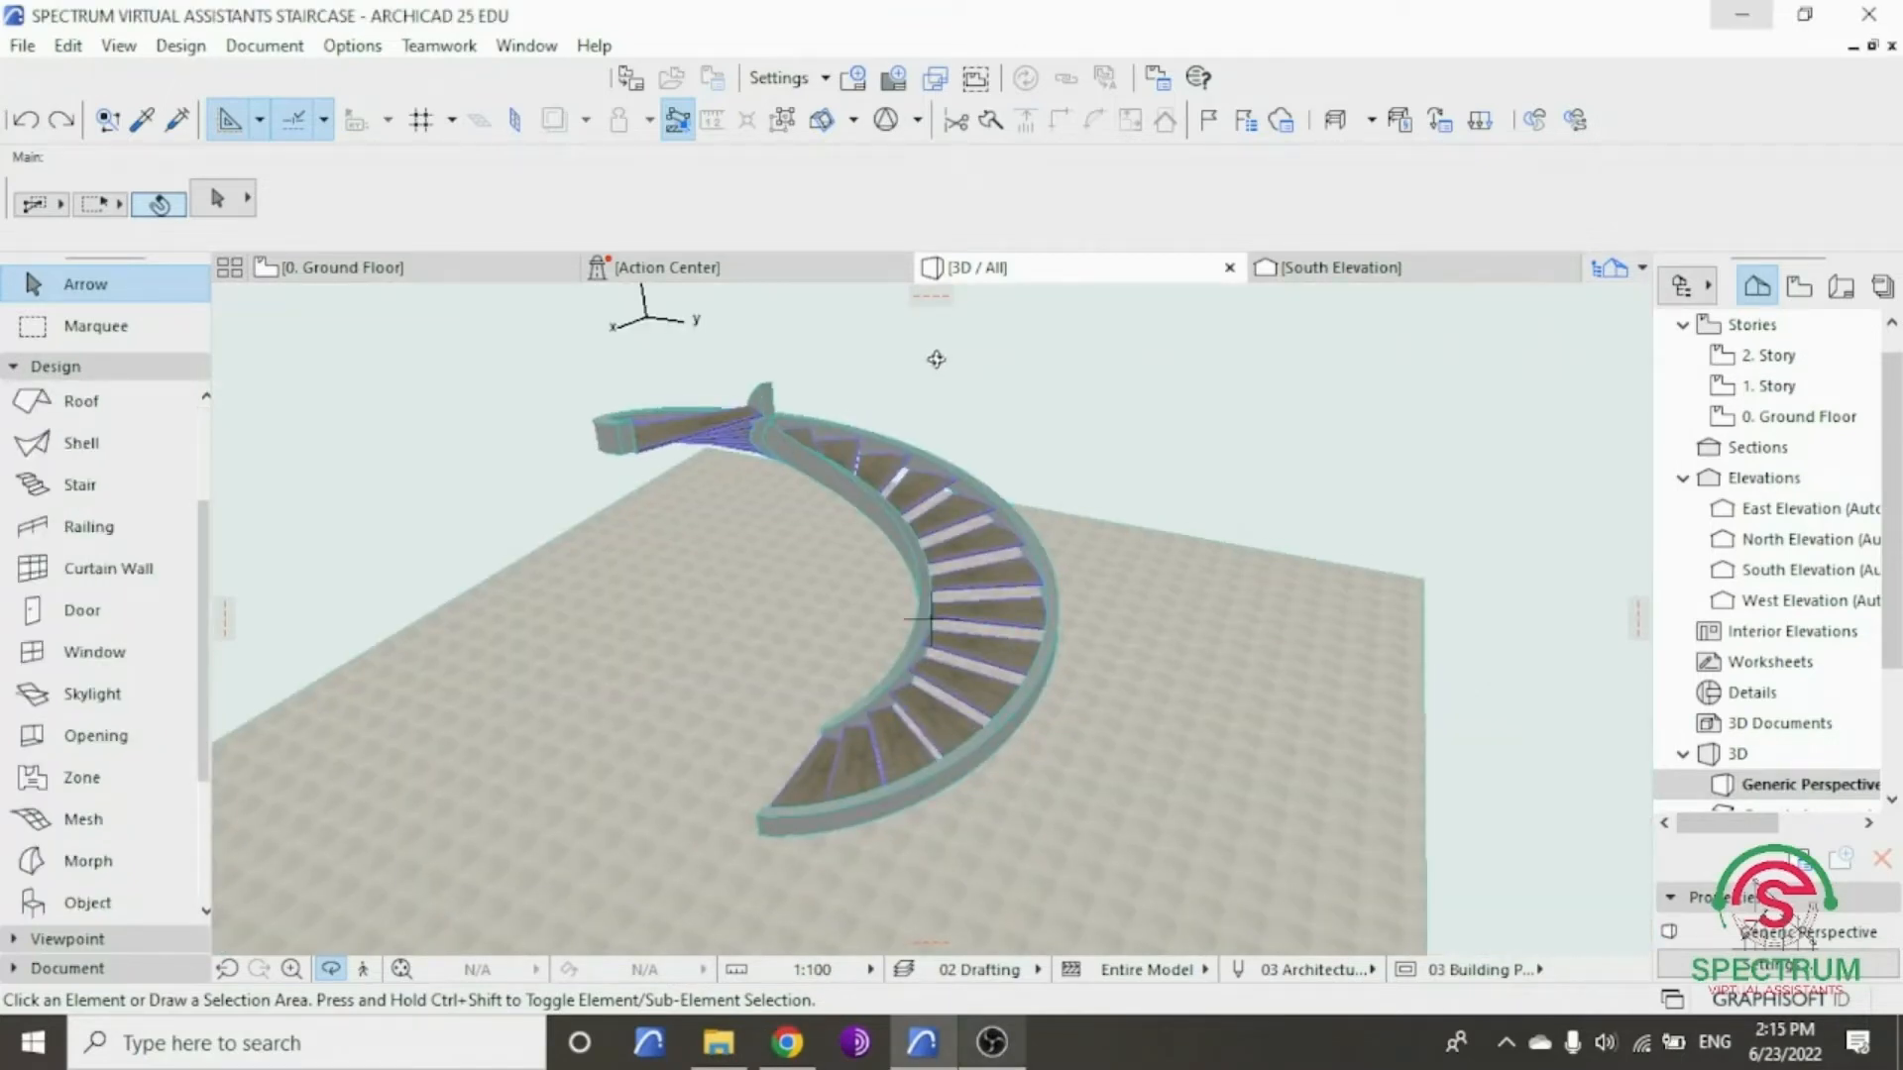
pyautogui.press('Escape')
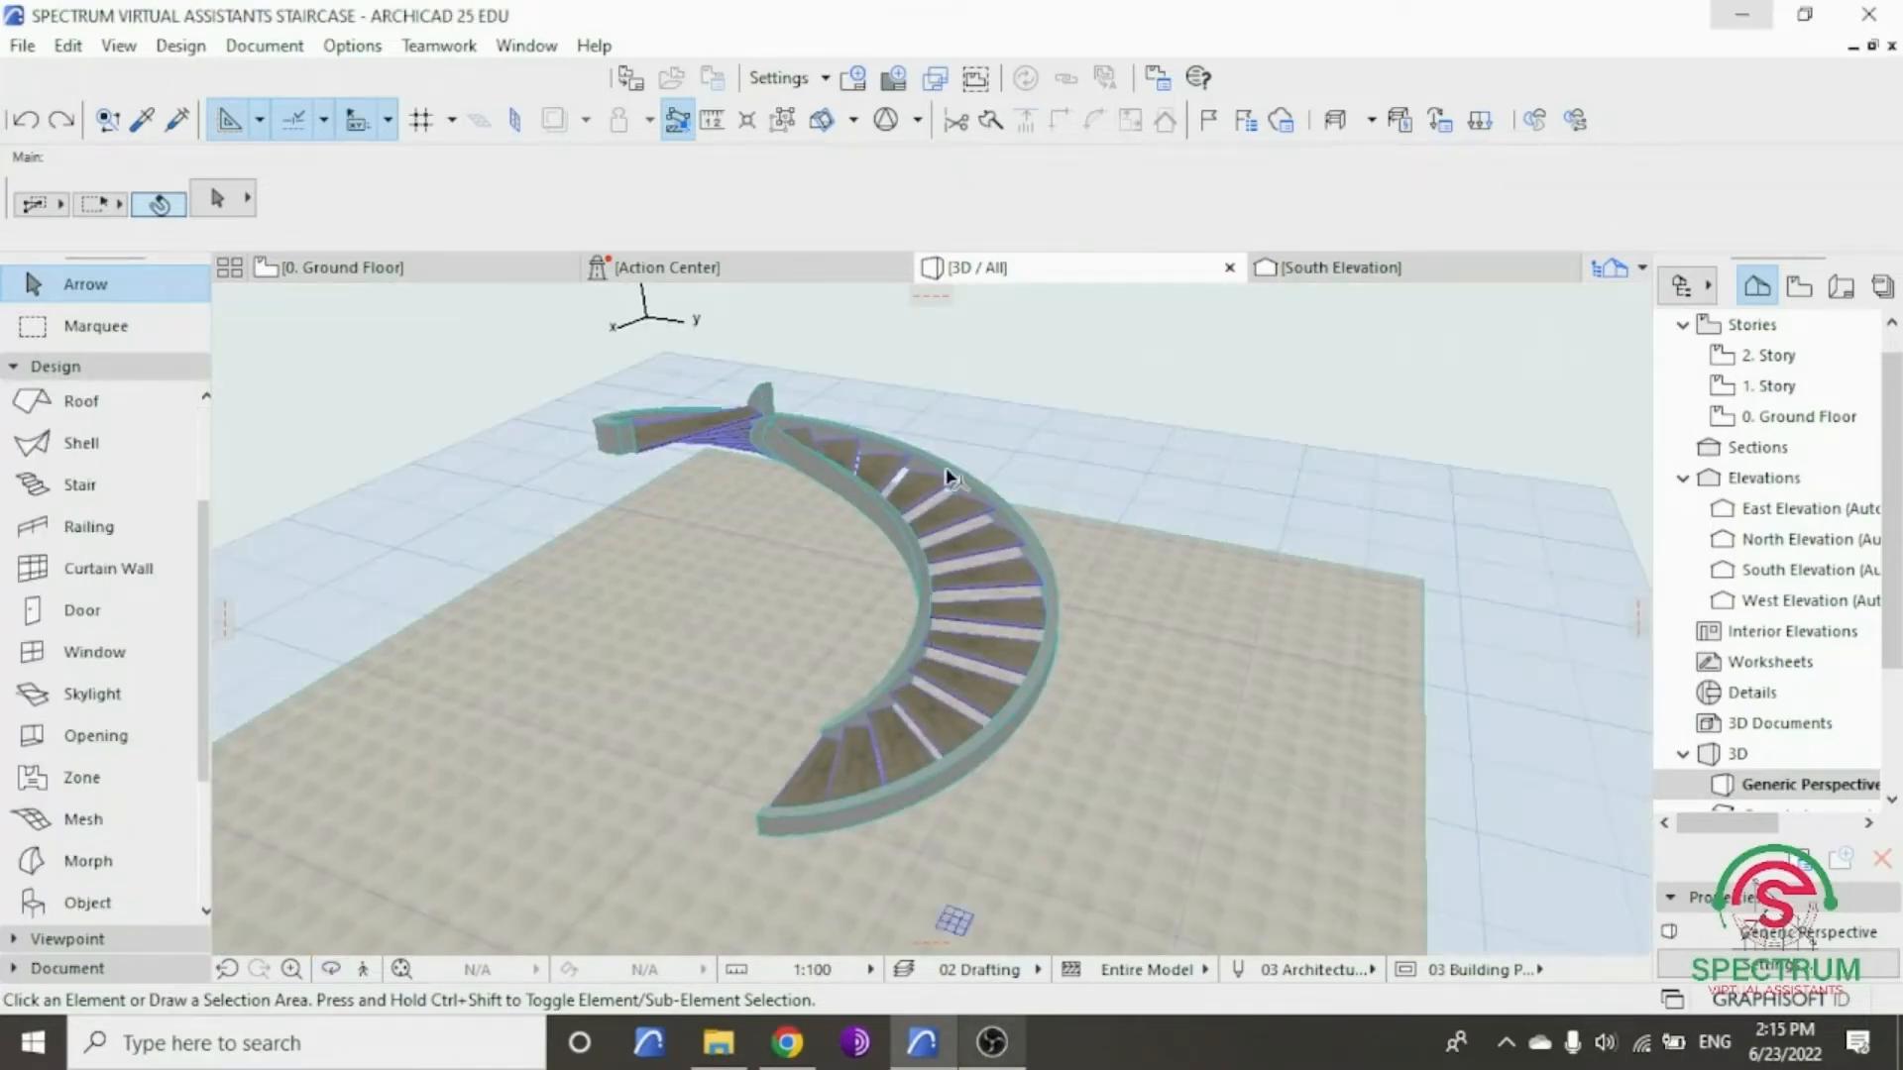
pyautogui.click(950, 496)
pyautogui.click(900, 476)
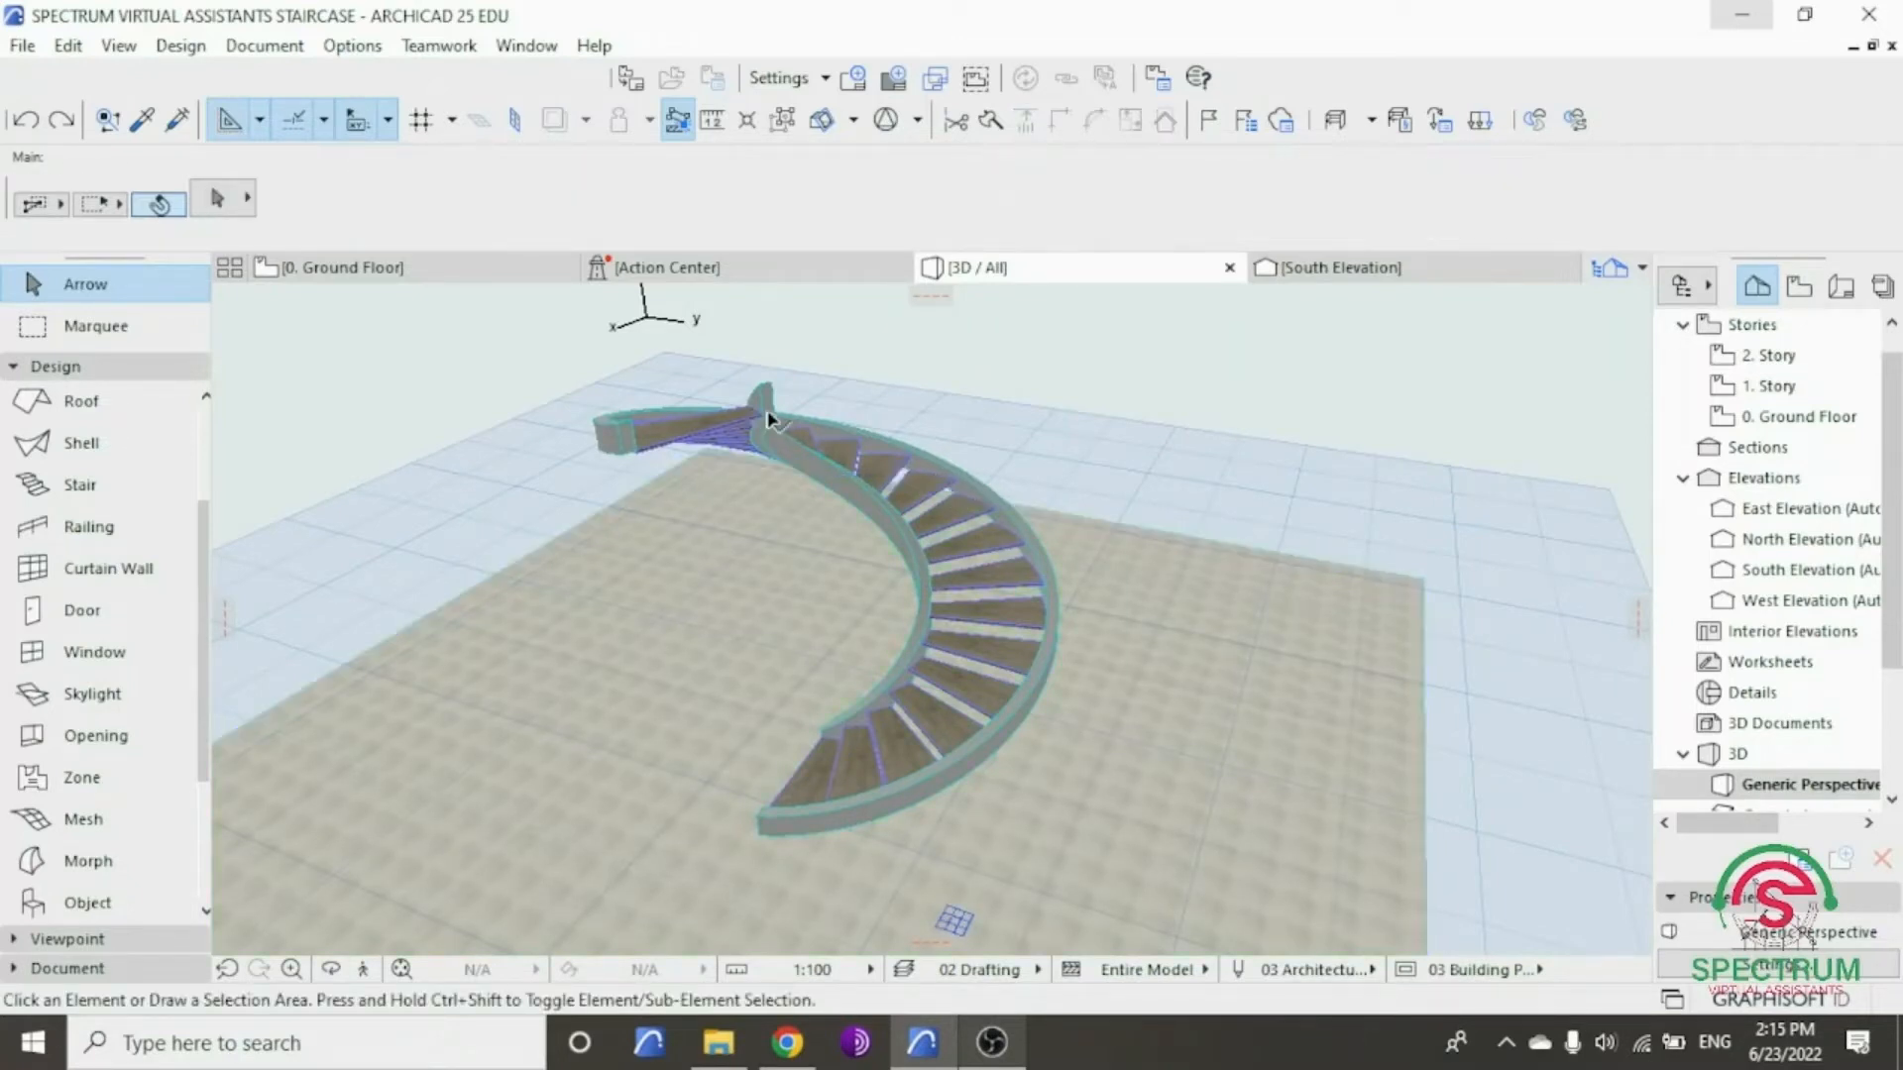
pyautogui.rightClick(1151, 345)
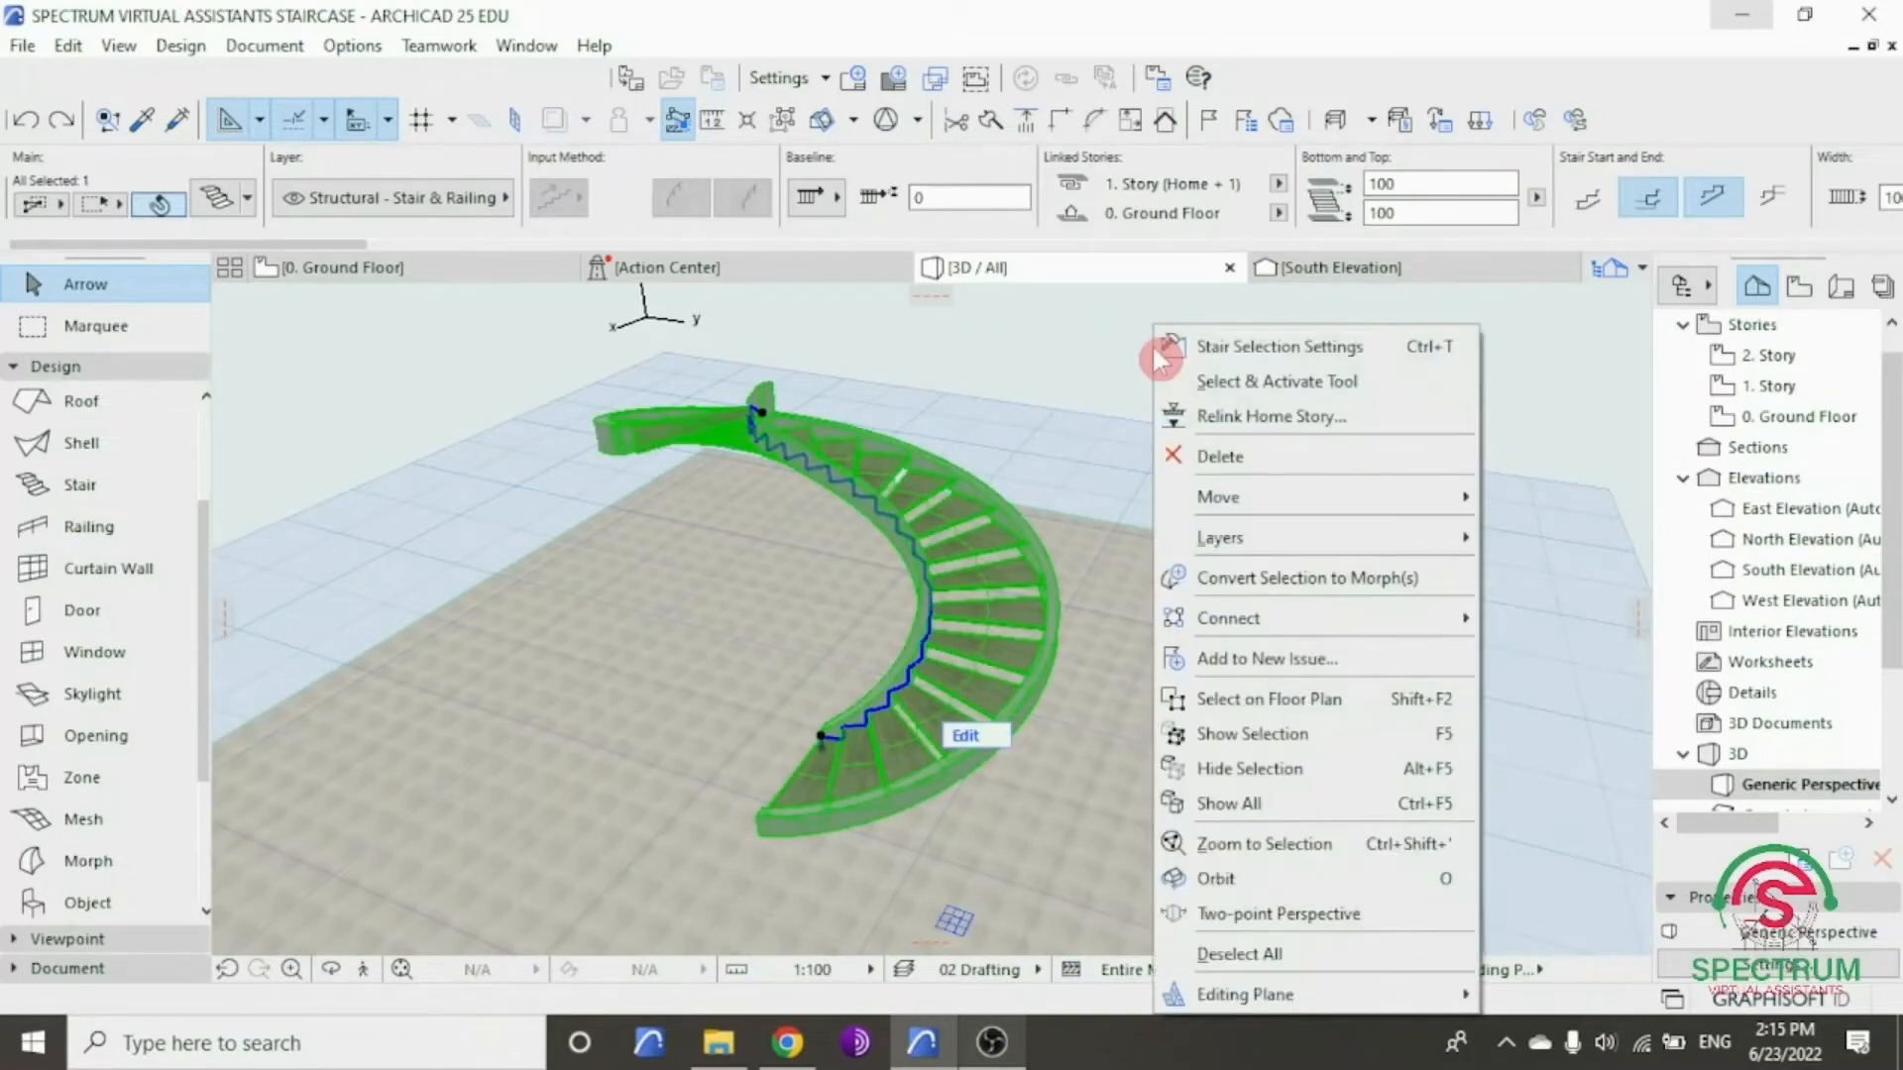
pyautogui.click(1240, 347)
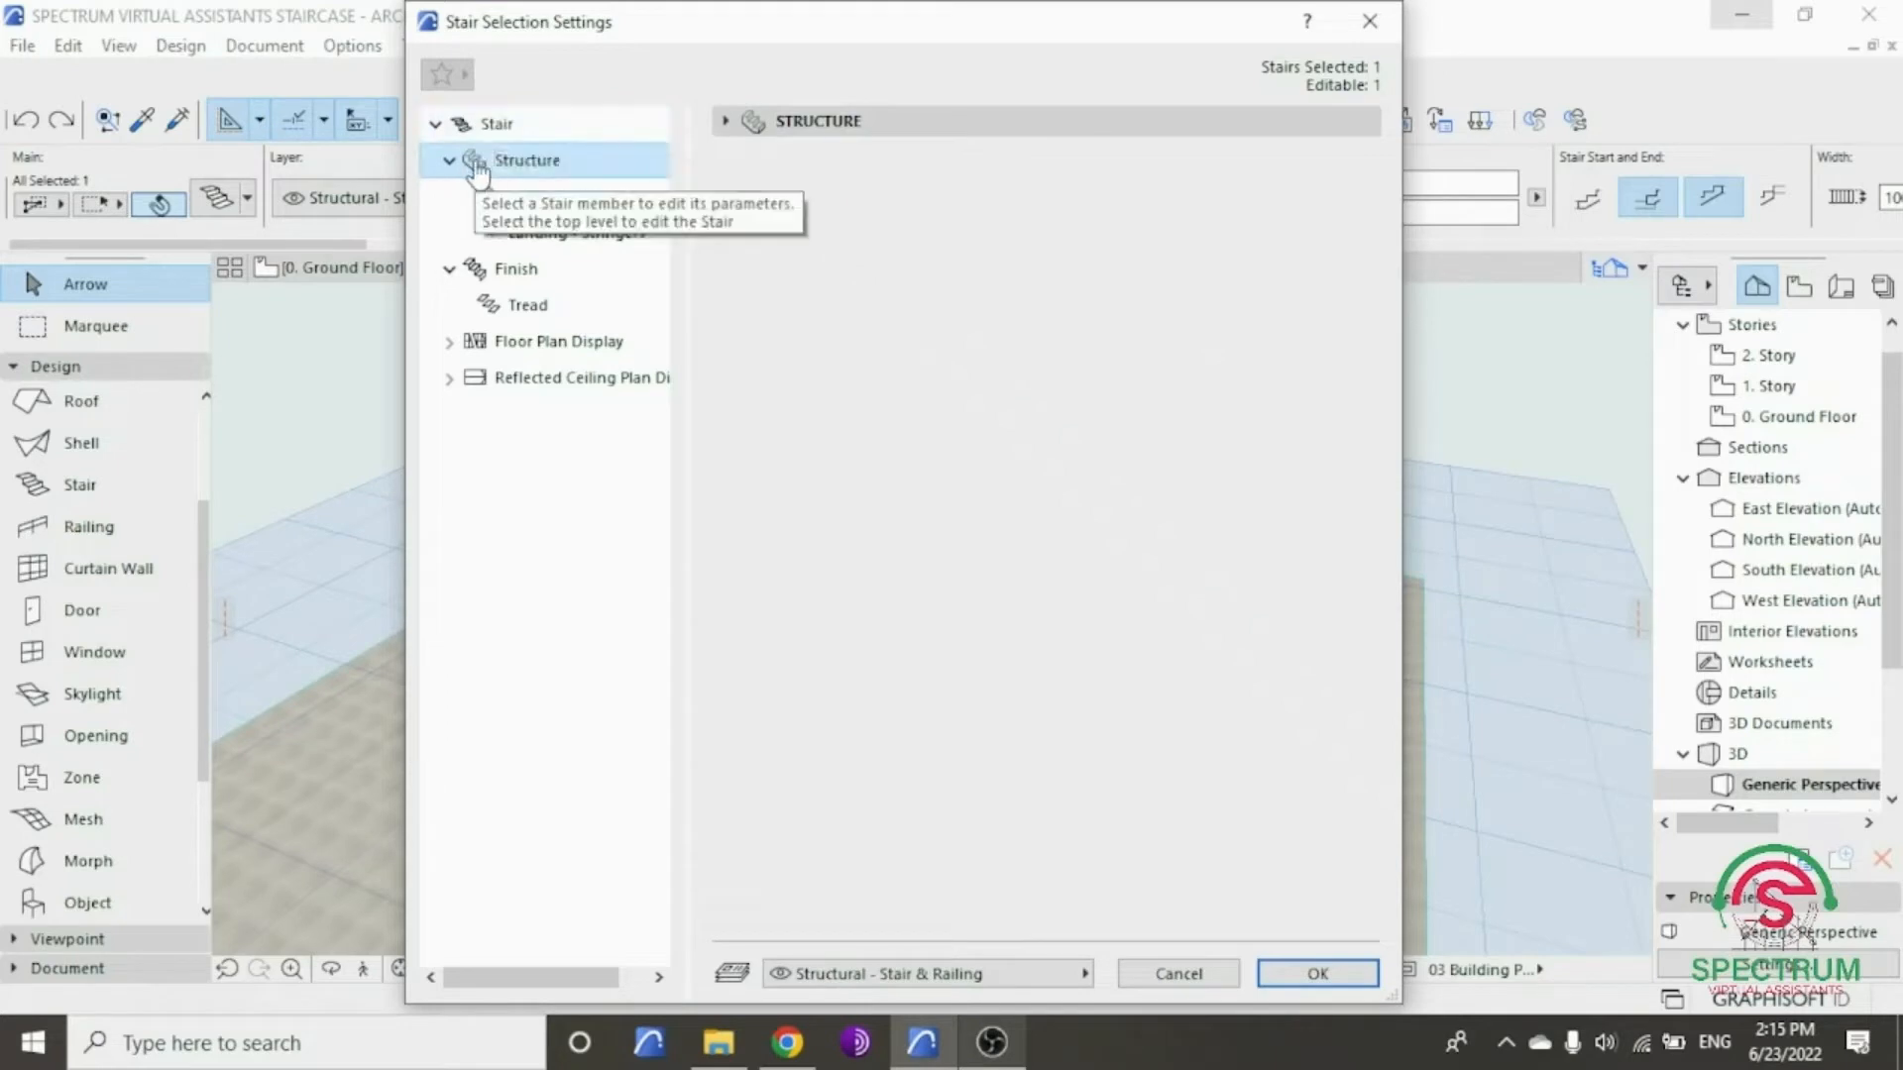
# - Turn off the left stringer of the stair's flight structure and apply the settings
pyautogui.click(728, 139)
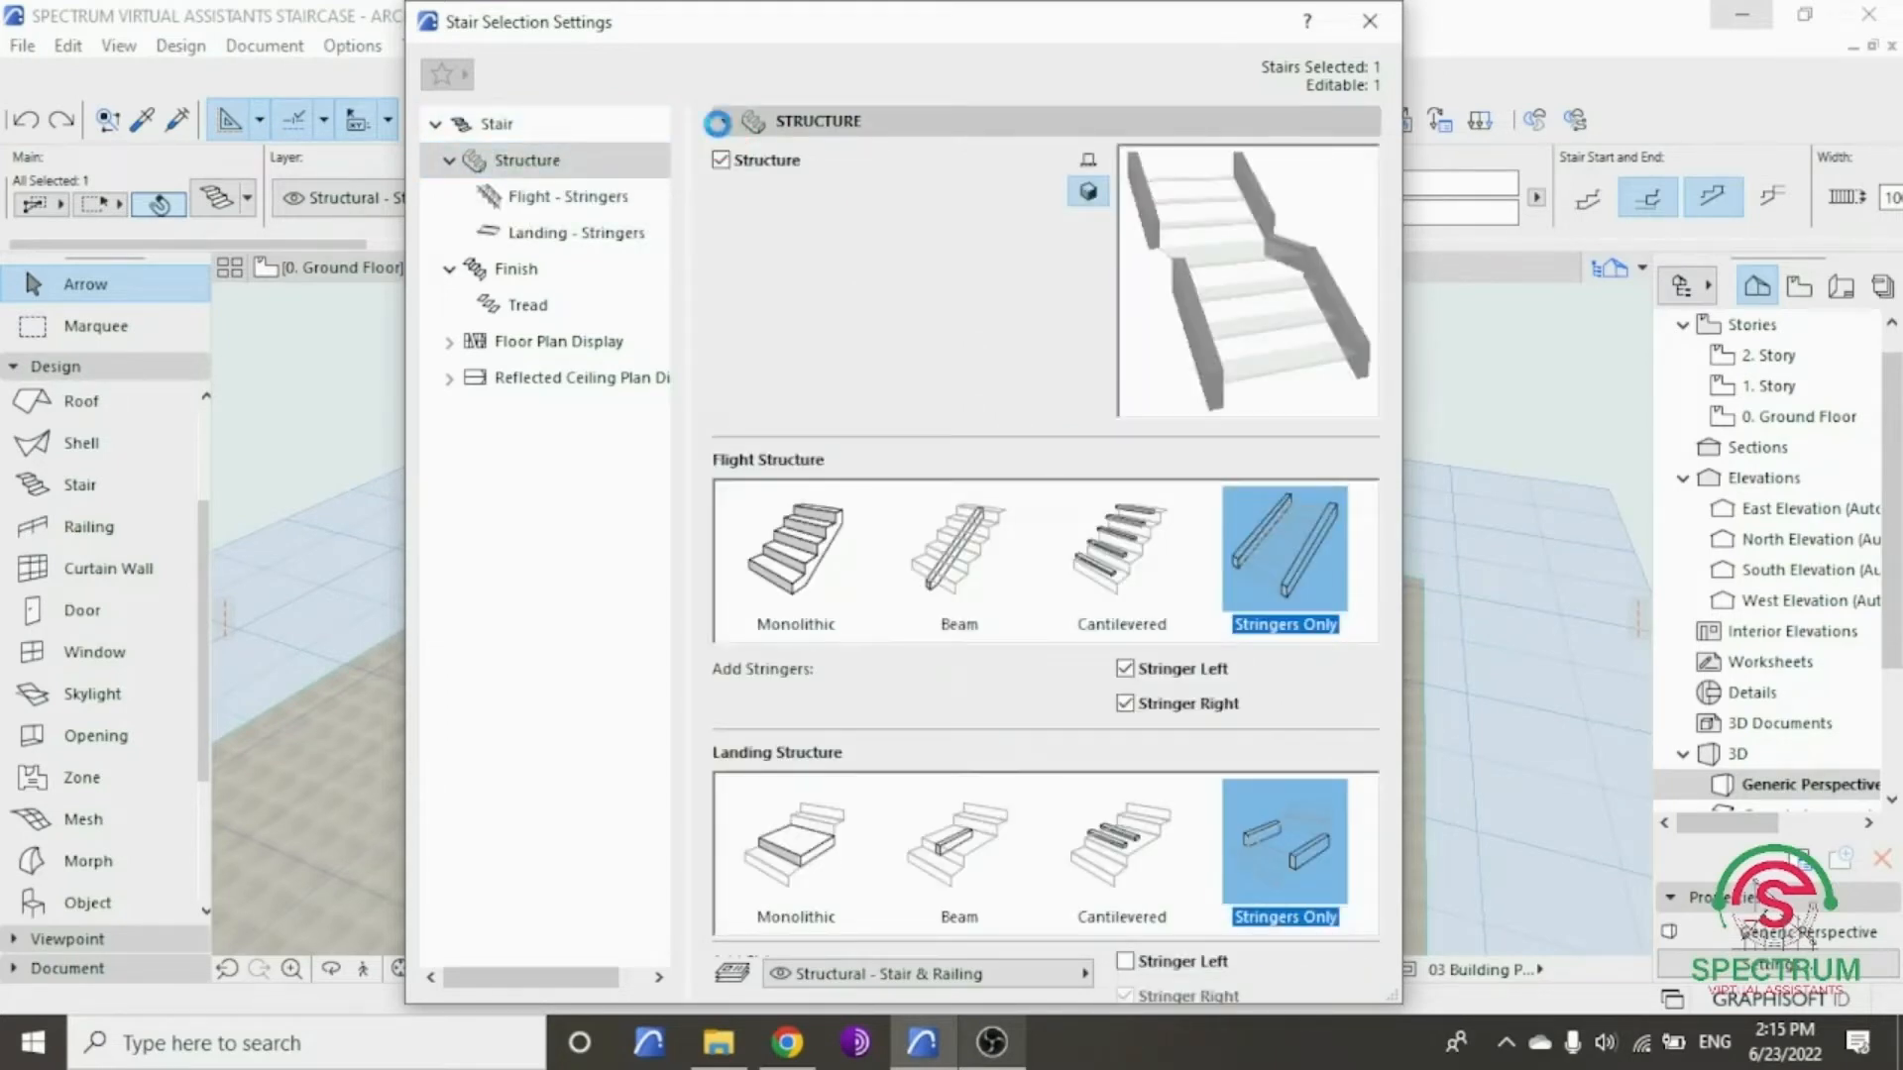
pyautogui.click(1124, 670)
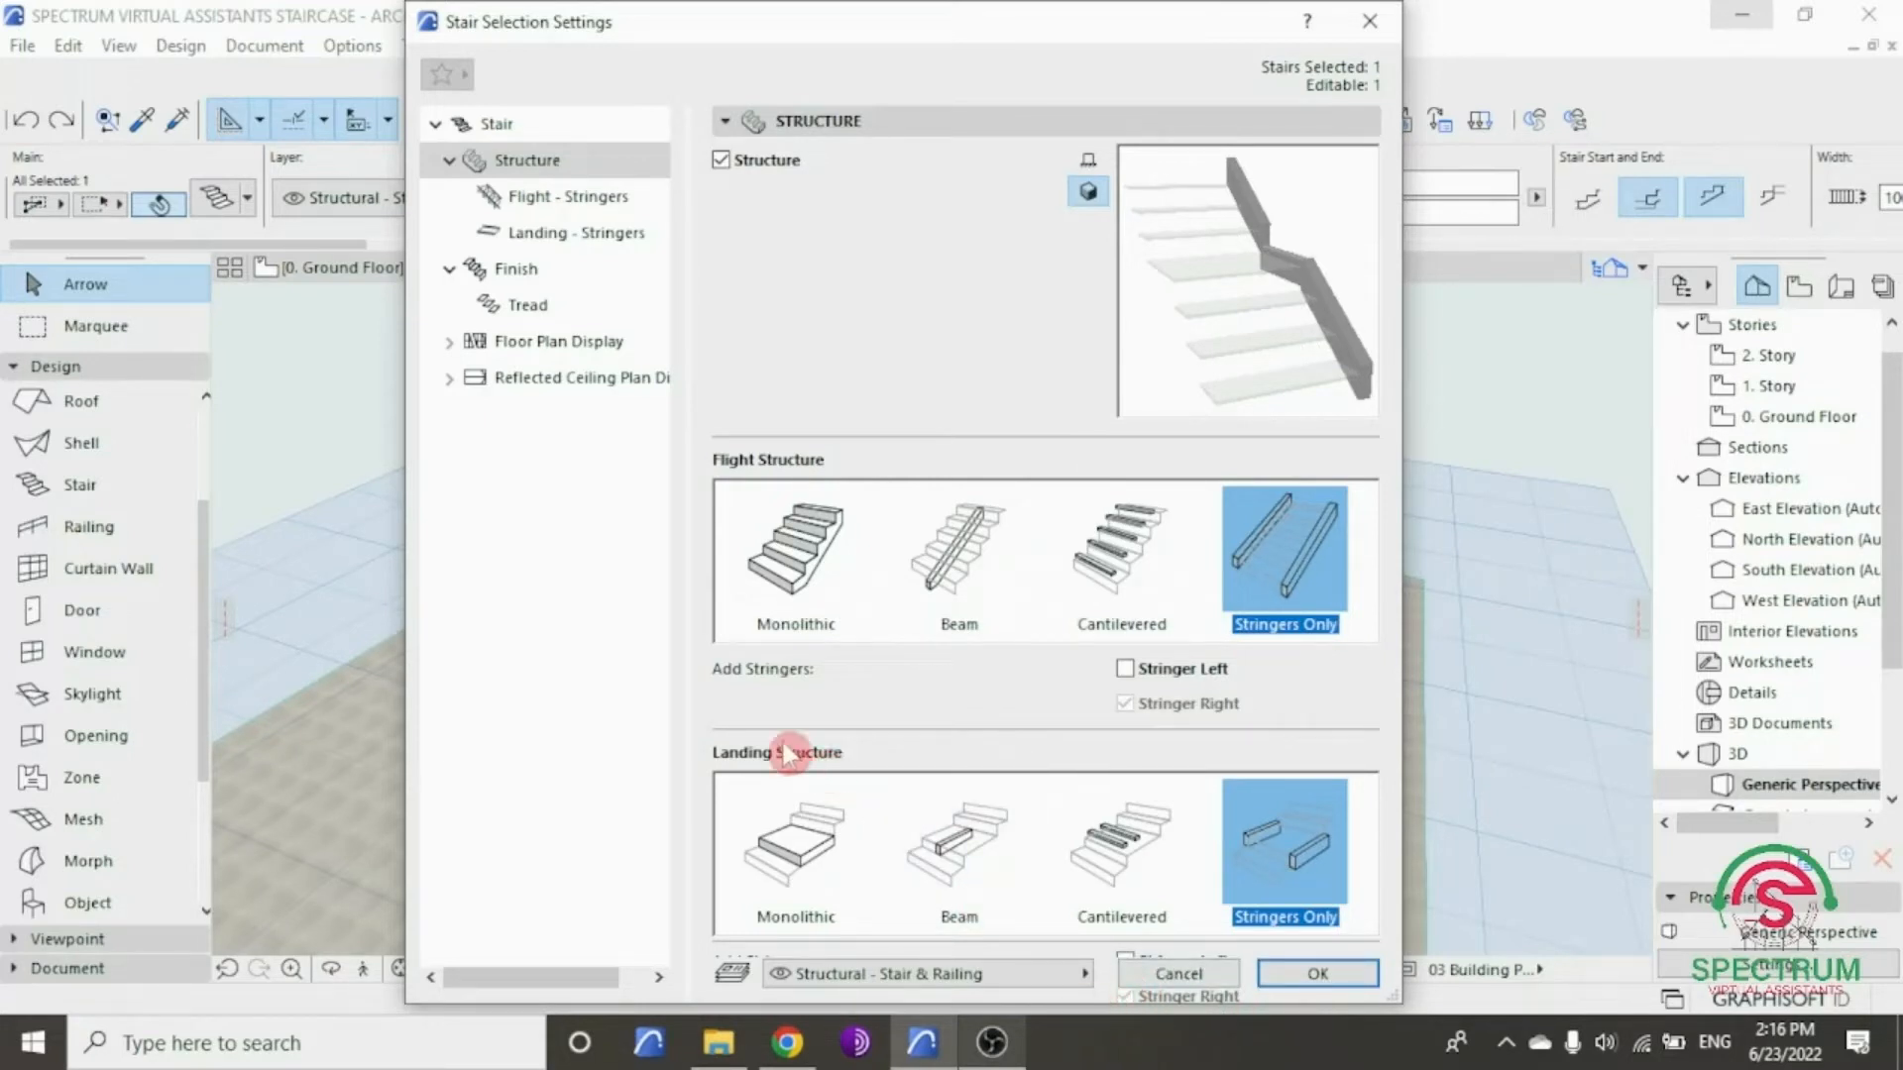
pyautogui.moveTo(683, 1004); pyautogui.dragTo(684, 994)
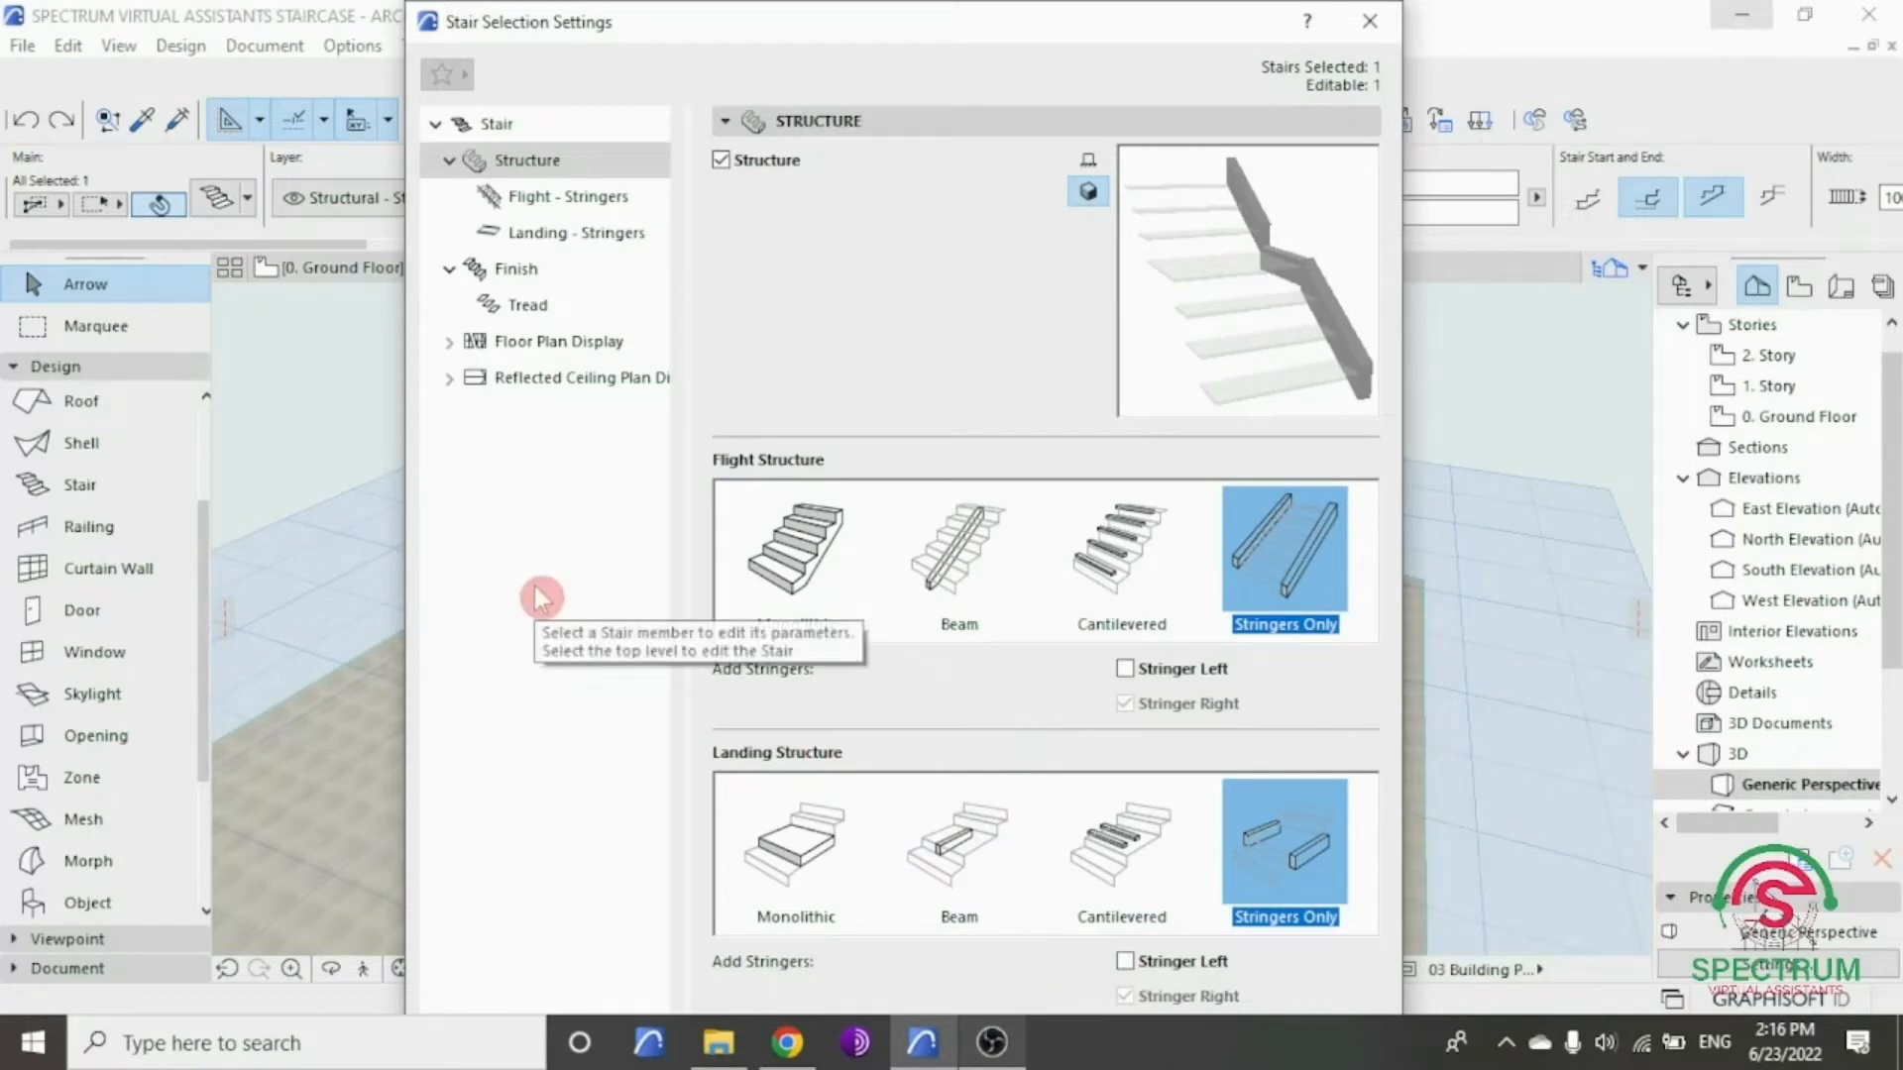
pyautogui.click(479, 125)
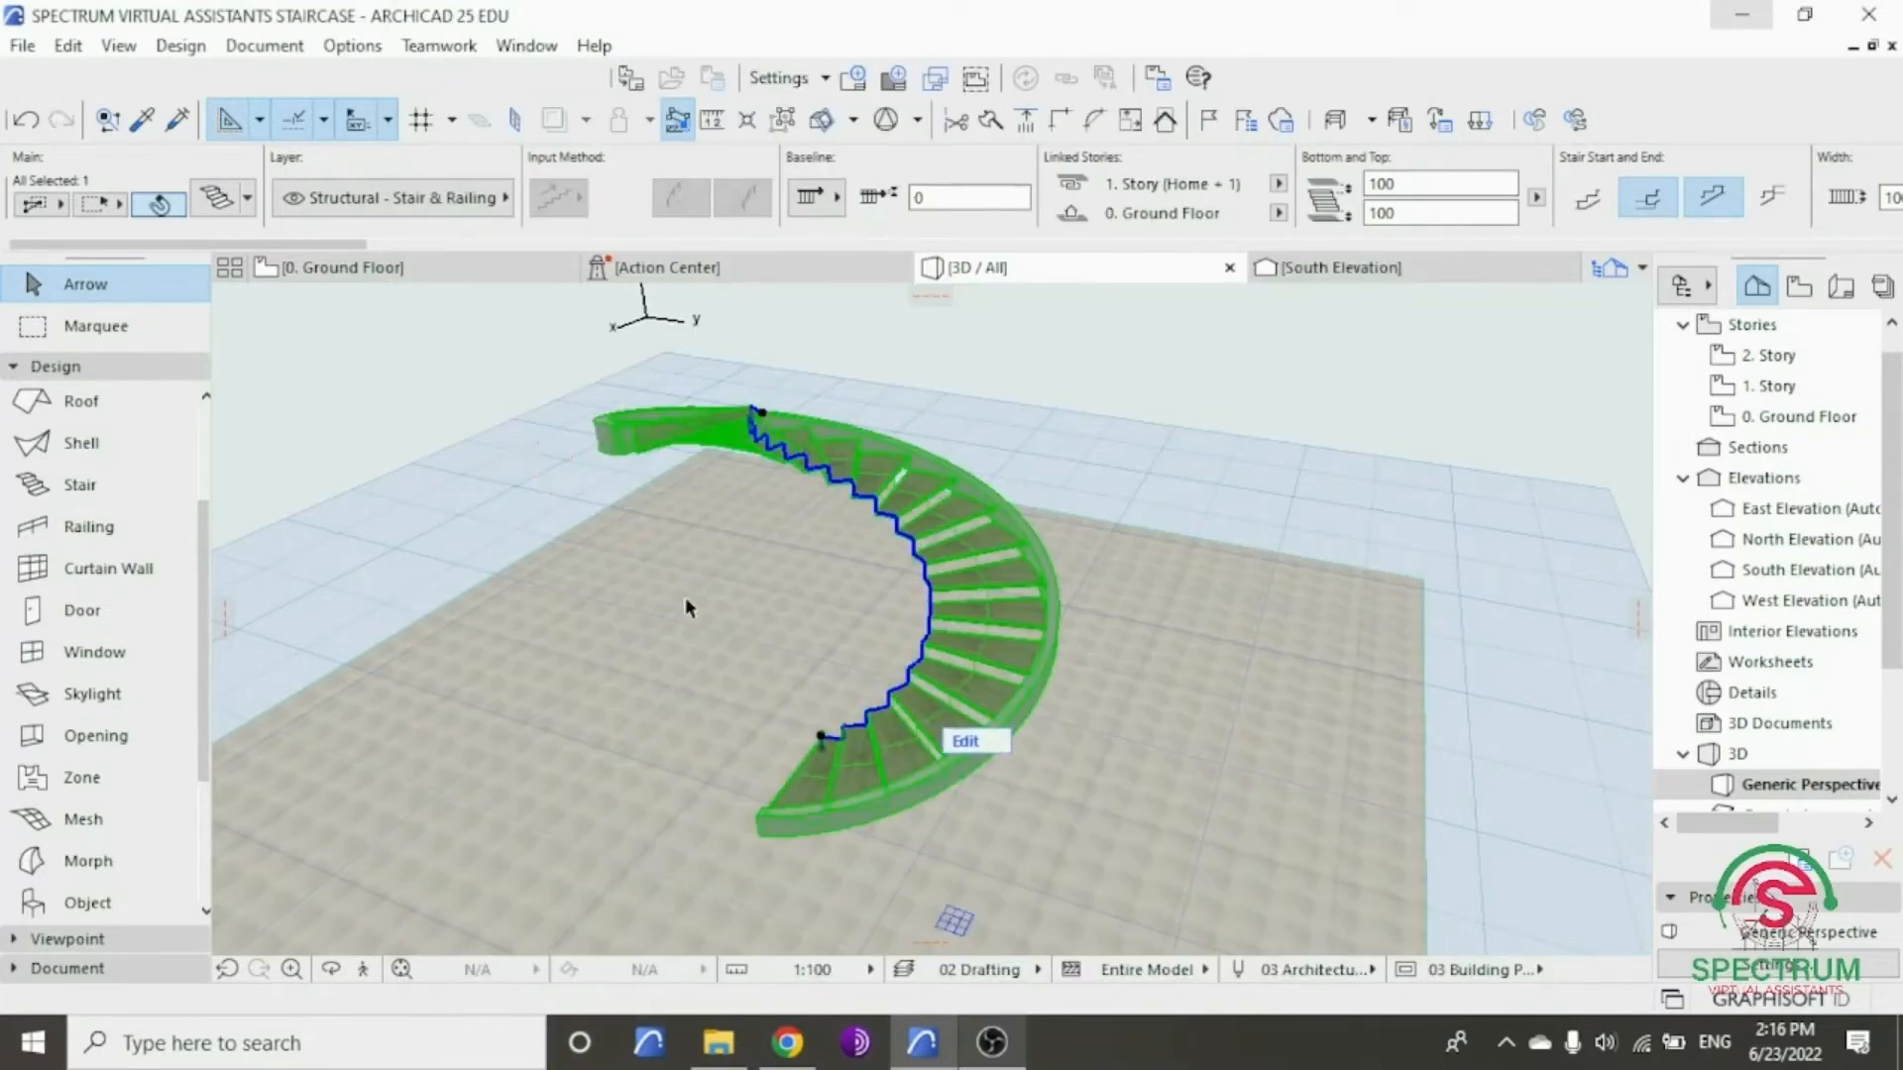
# - Examine the spiral stair's open treads and outer stringer from several angles in 3D
pyautogui.click(333, 972)
pyautogui.moveTo(1048, 554); pyautogui.dragTo(743, 565)
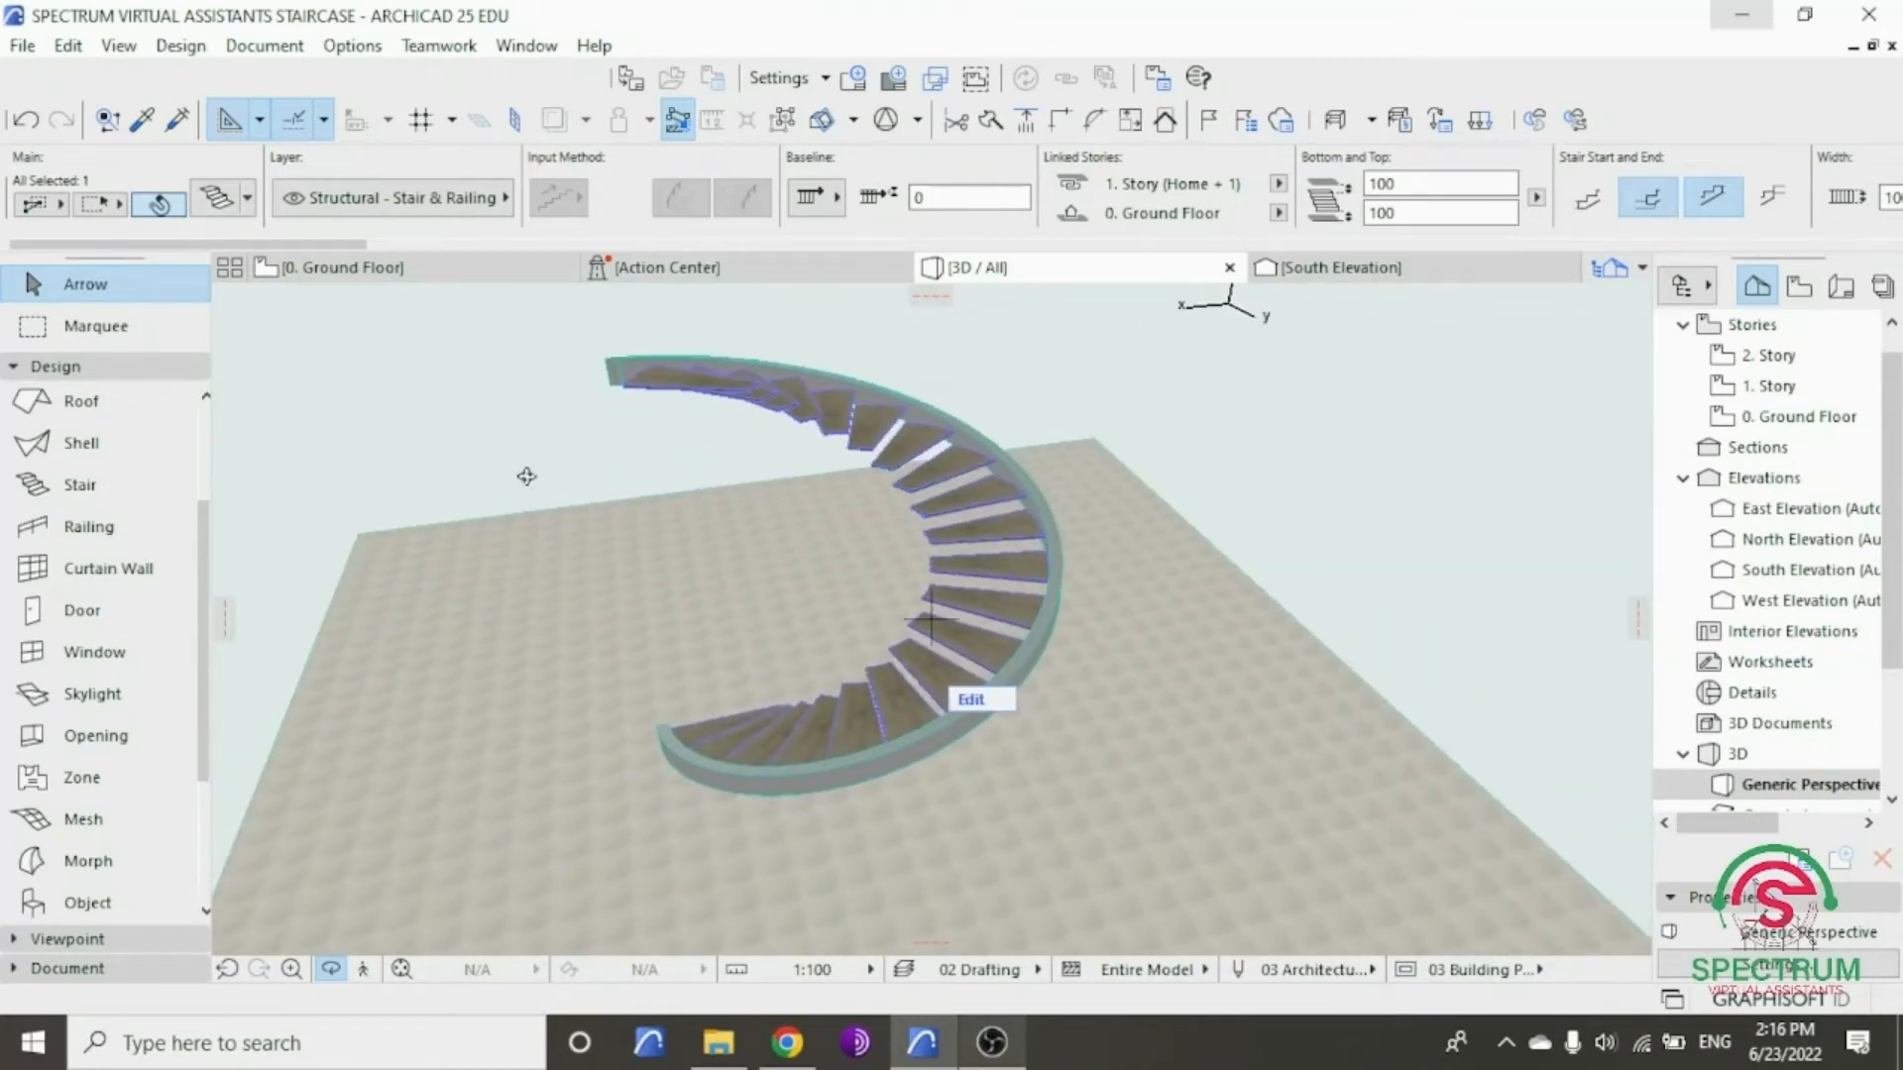
pyautogui.press('Escape')
pyautogui.press('Escape')
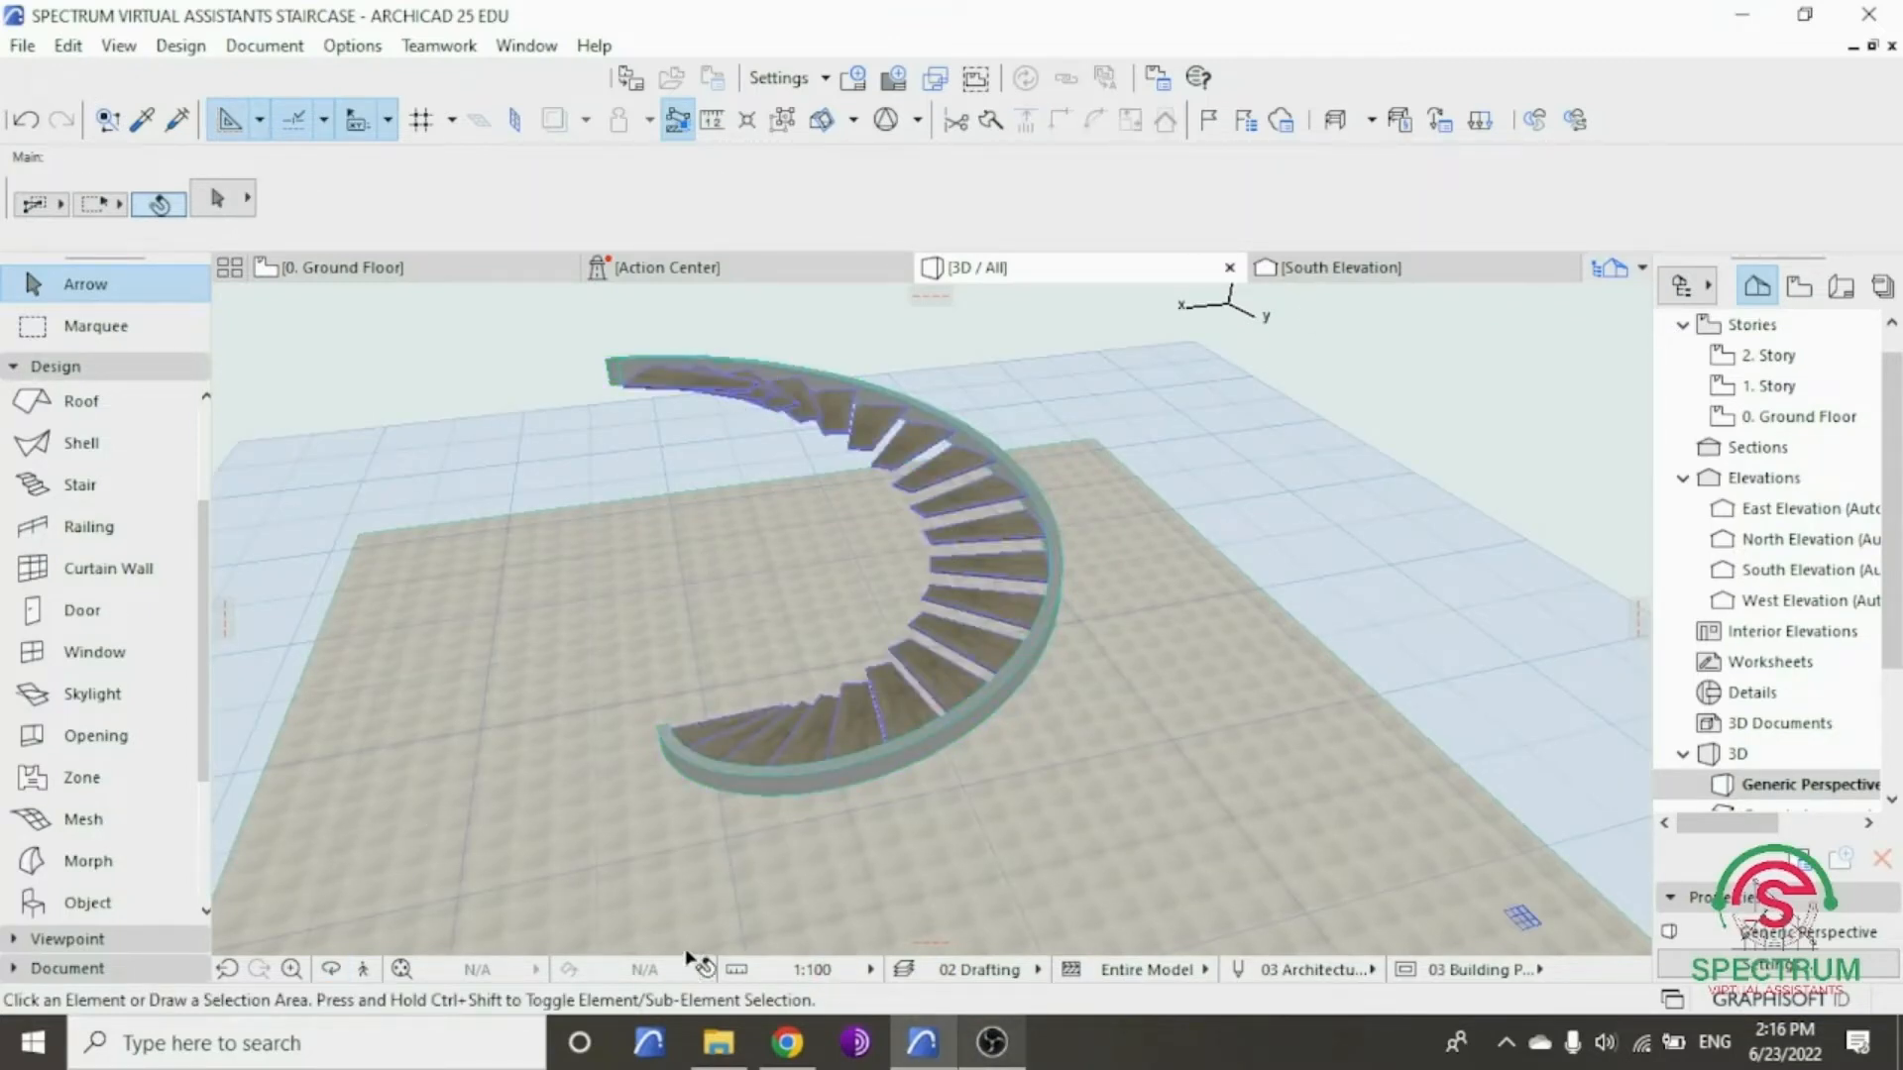
pyautogui.click(331, 969)
pyautogui.moveTo(951, 639); pyautogui.dragTo(1201, 604)
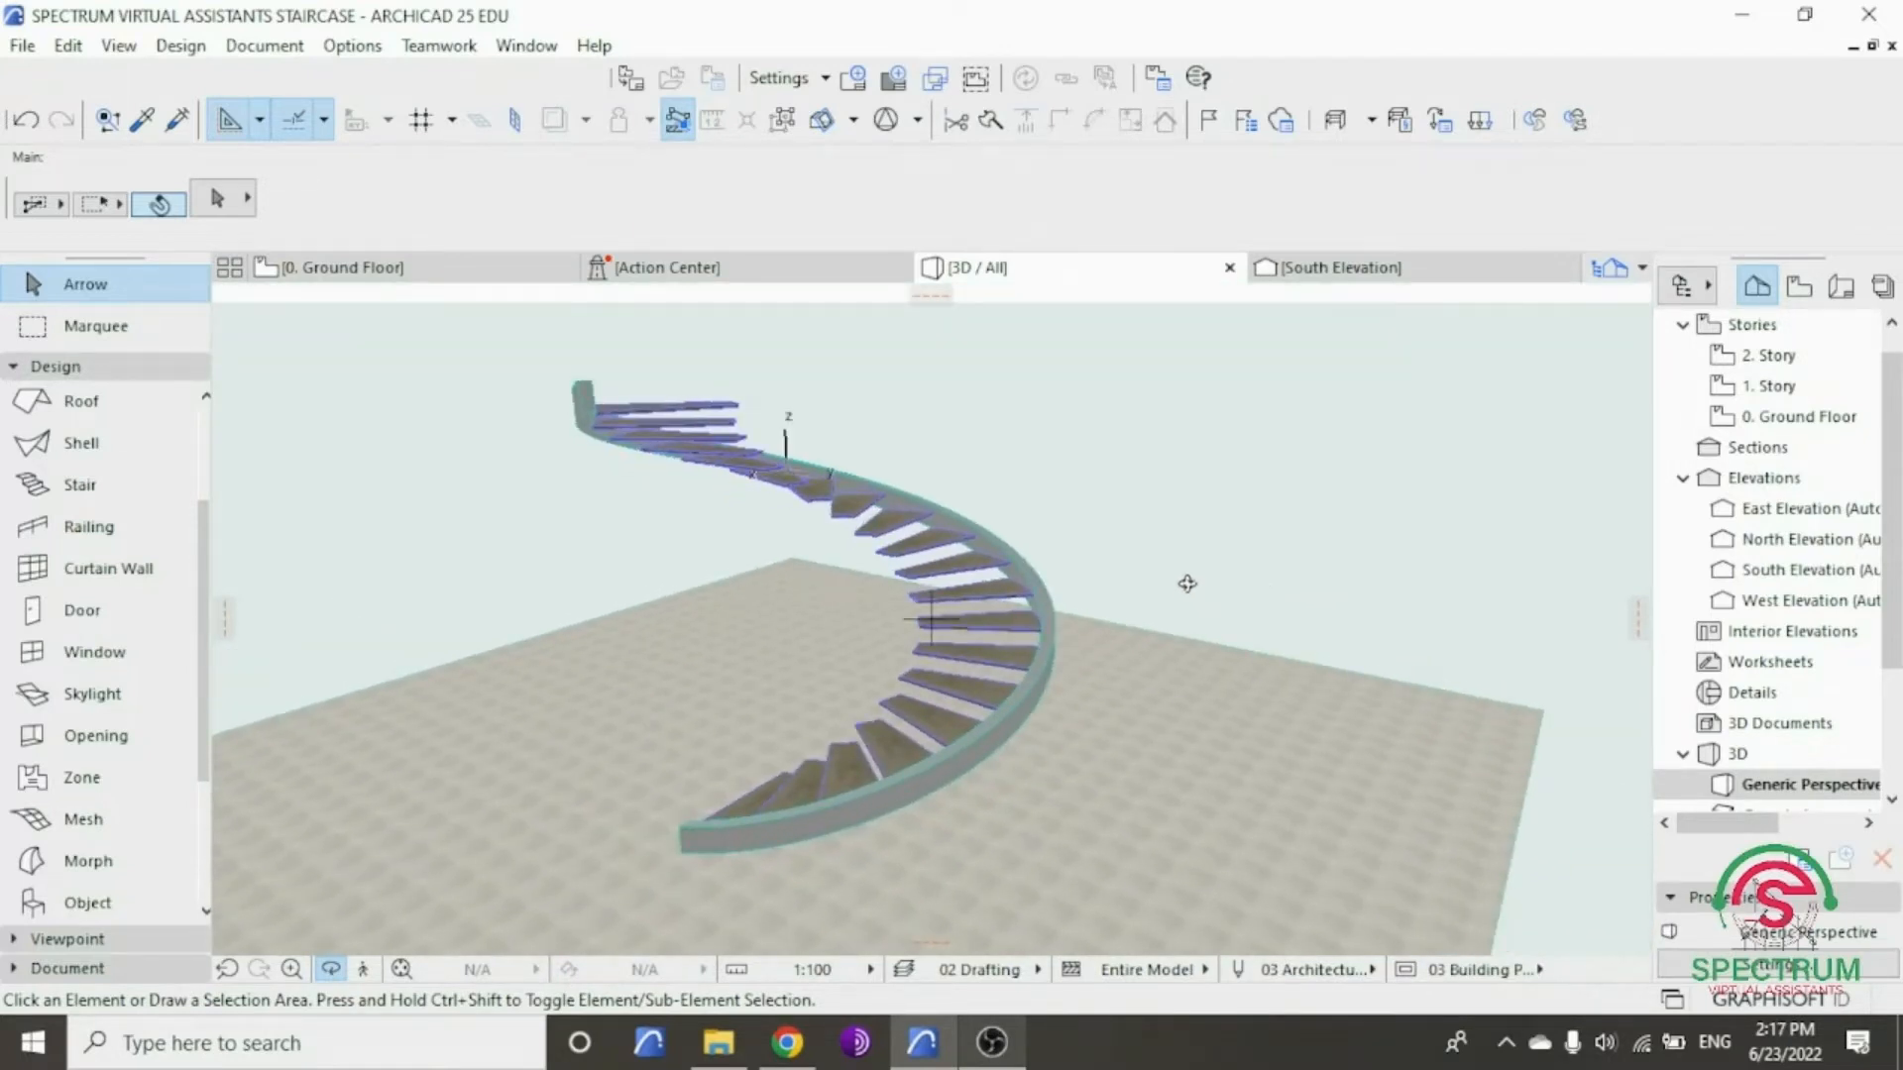
pyautogui.press('Escape')
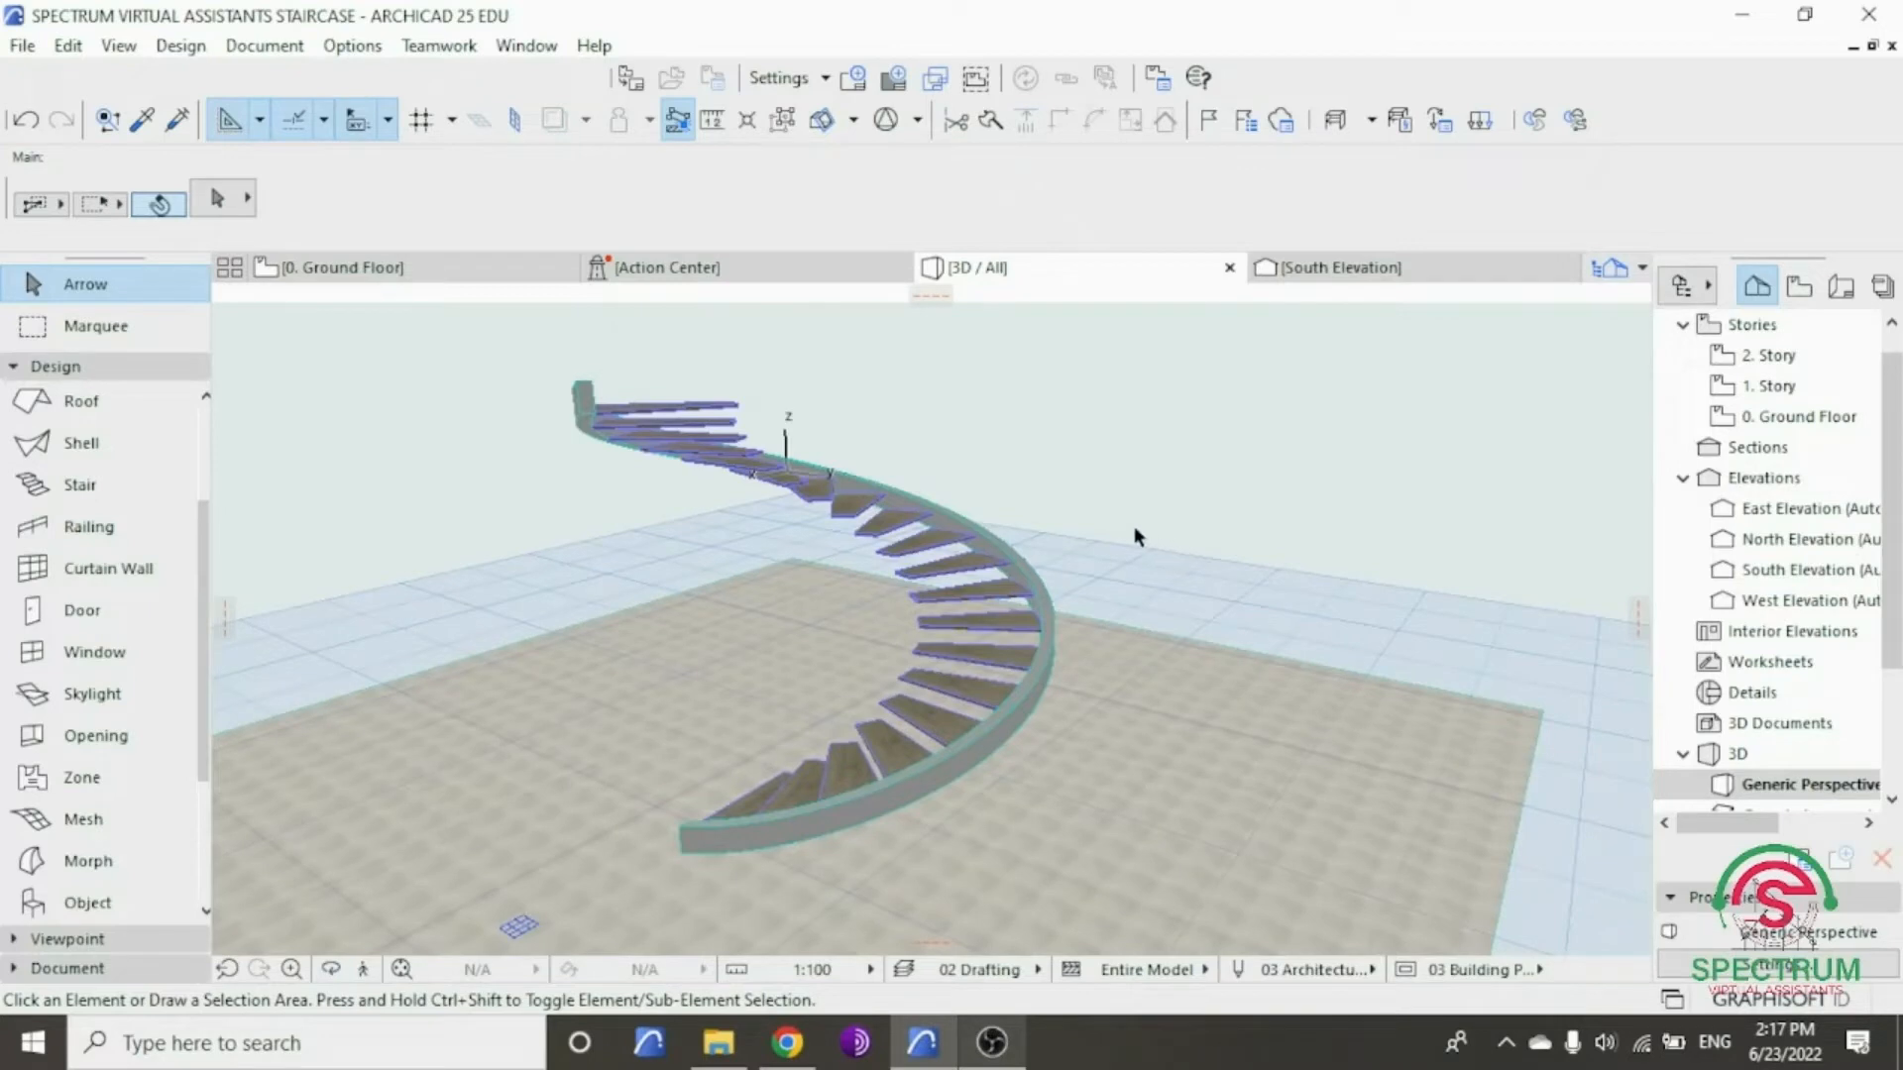
# - Place an associative railing along the inner edge of the spiral stair
pyautogui.click(60, 365)
pyautogui.click(59, 365)
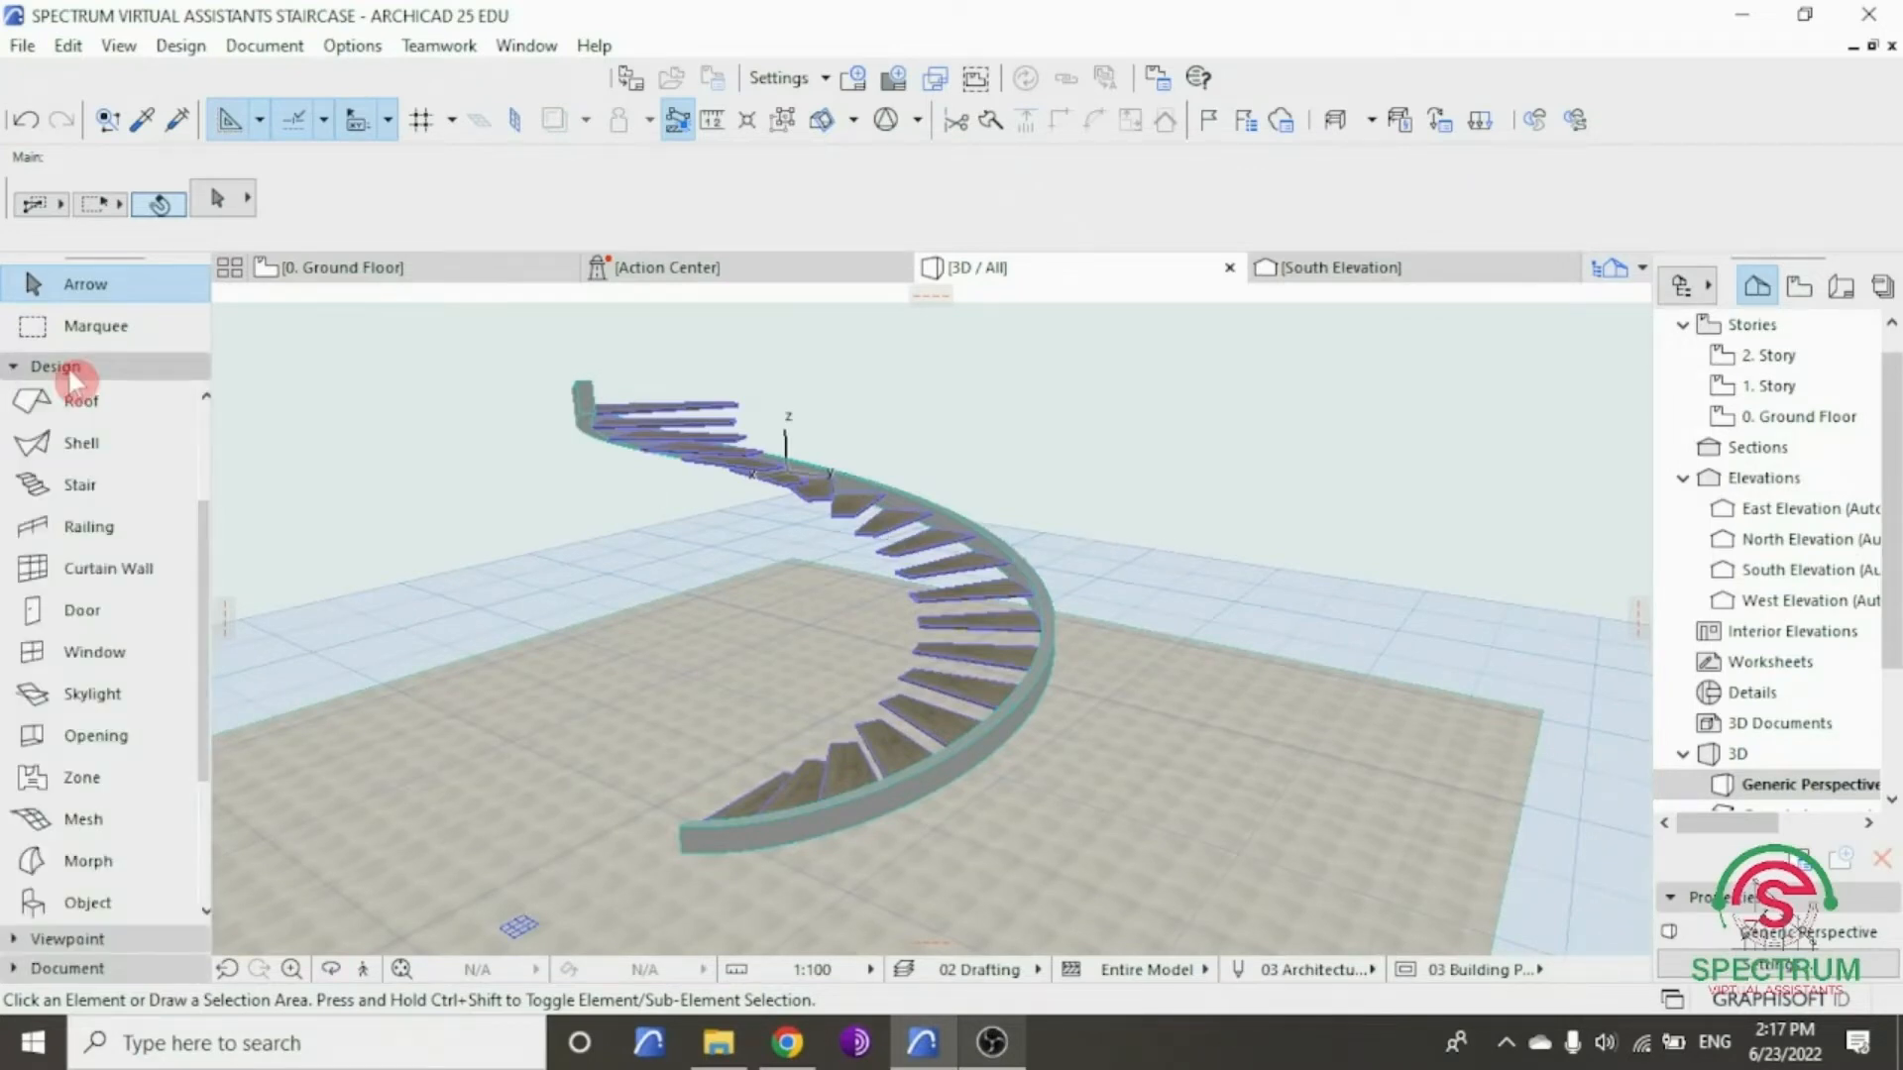
pyautogui.click(75, 538)
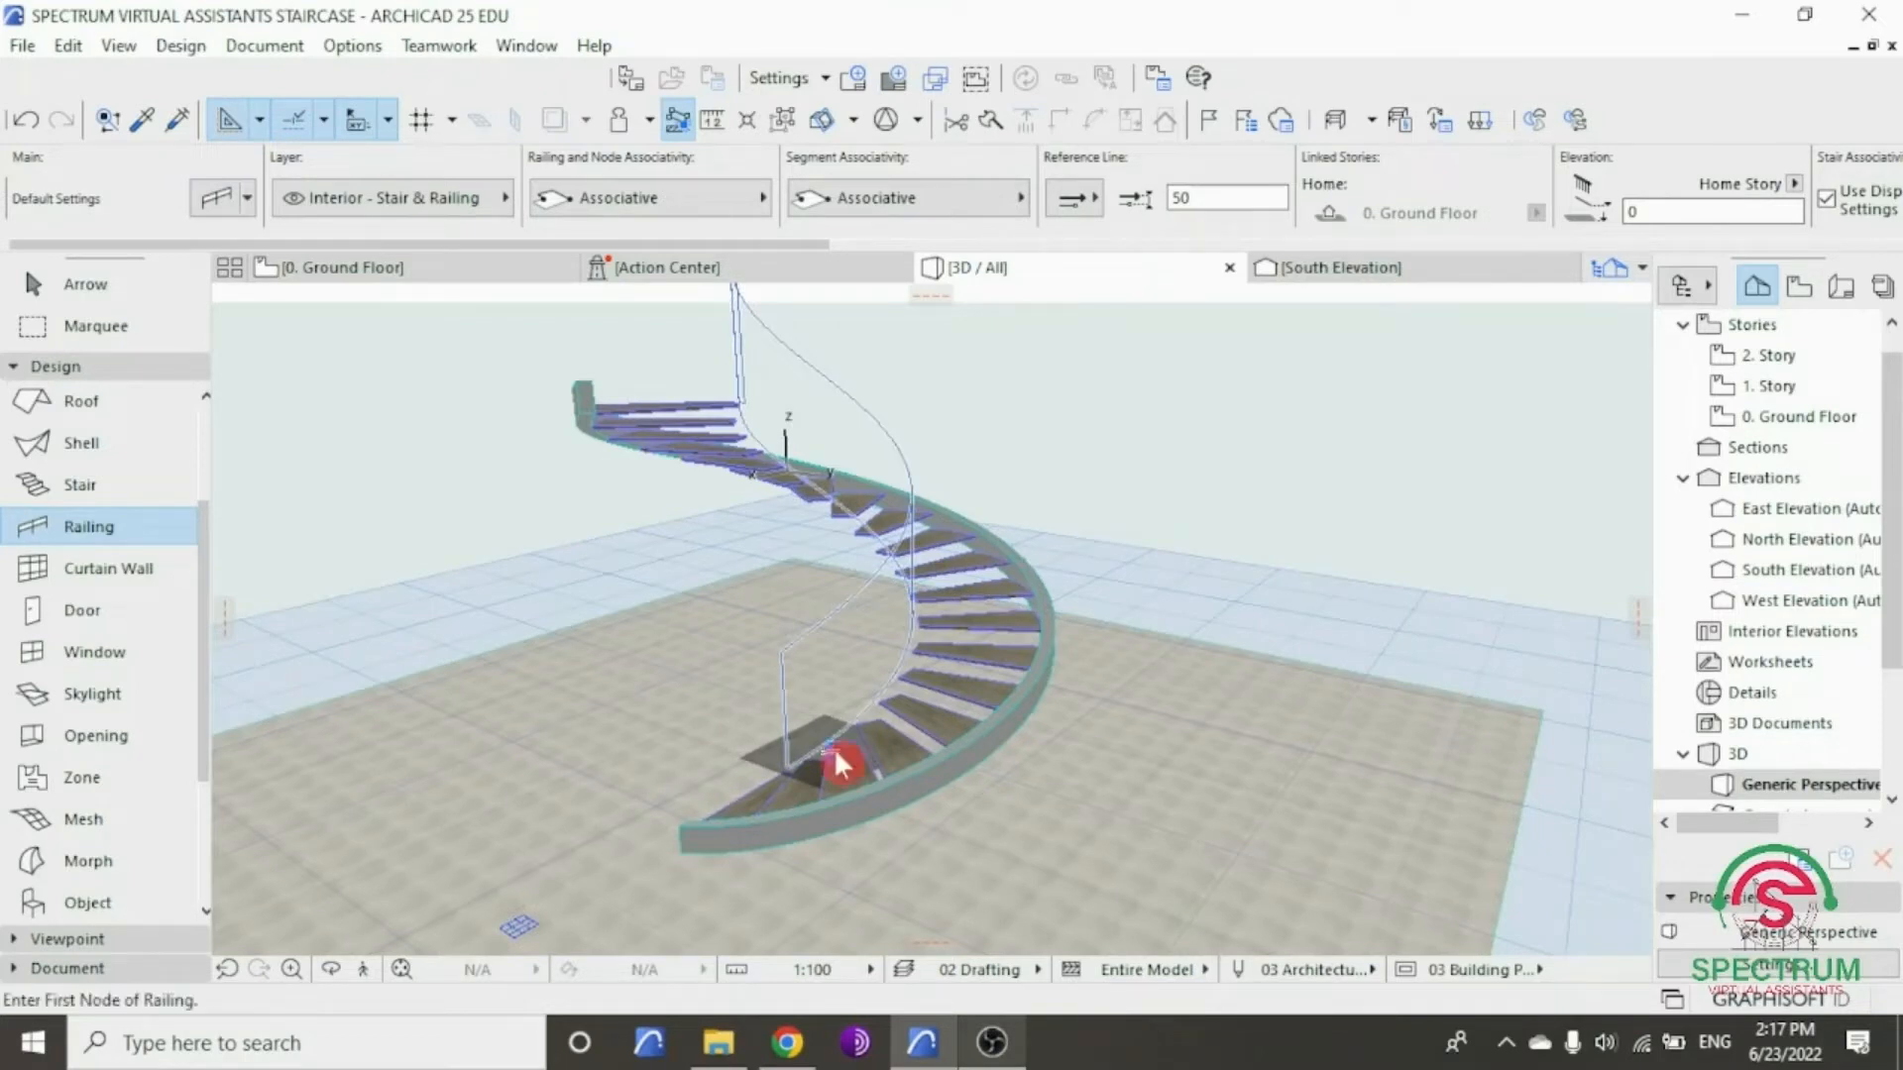
pyautogui.click(835, 747)
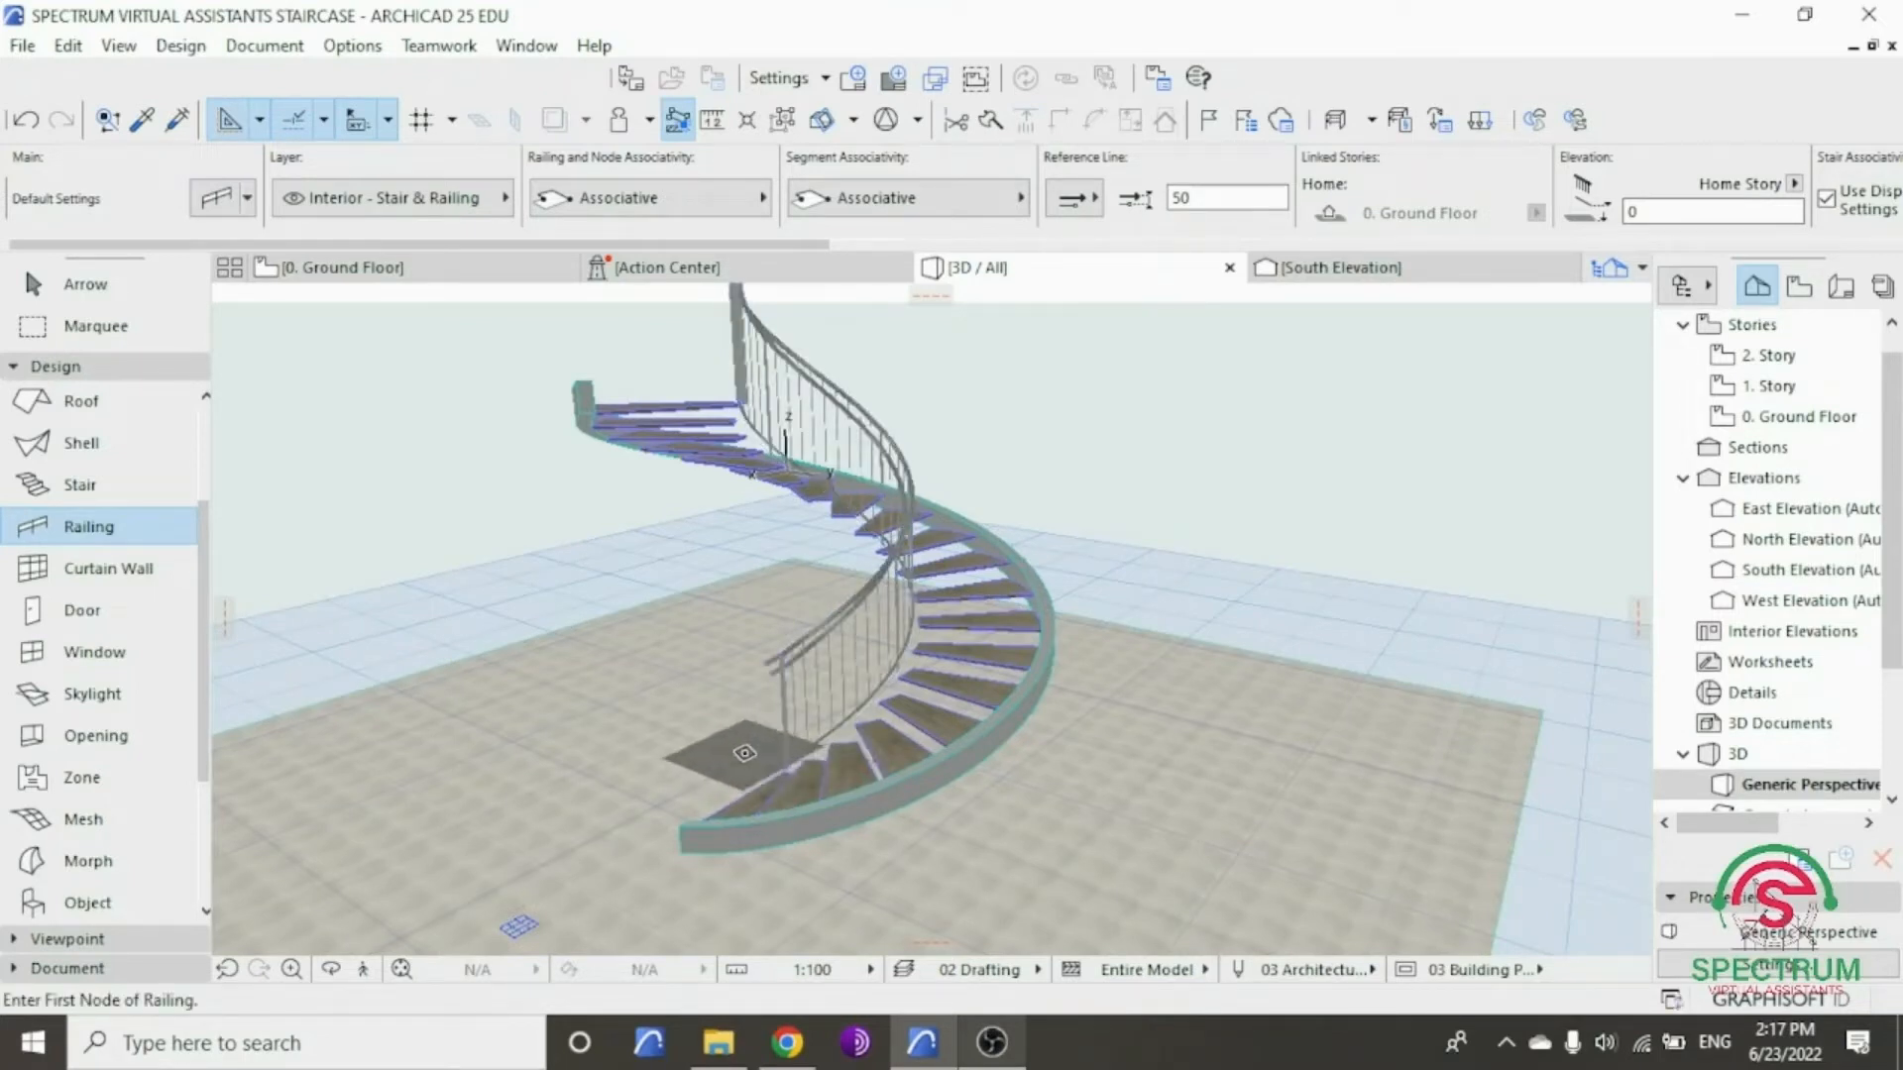
# - Apply the Frameless Glass Railing favorite to the railing along the spiral stair's inner edge
pyautogui.click(330, 970)
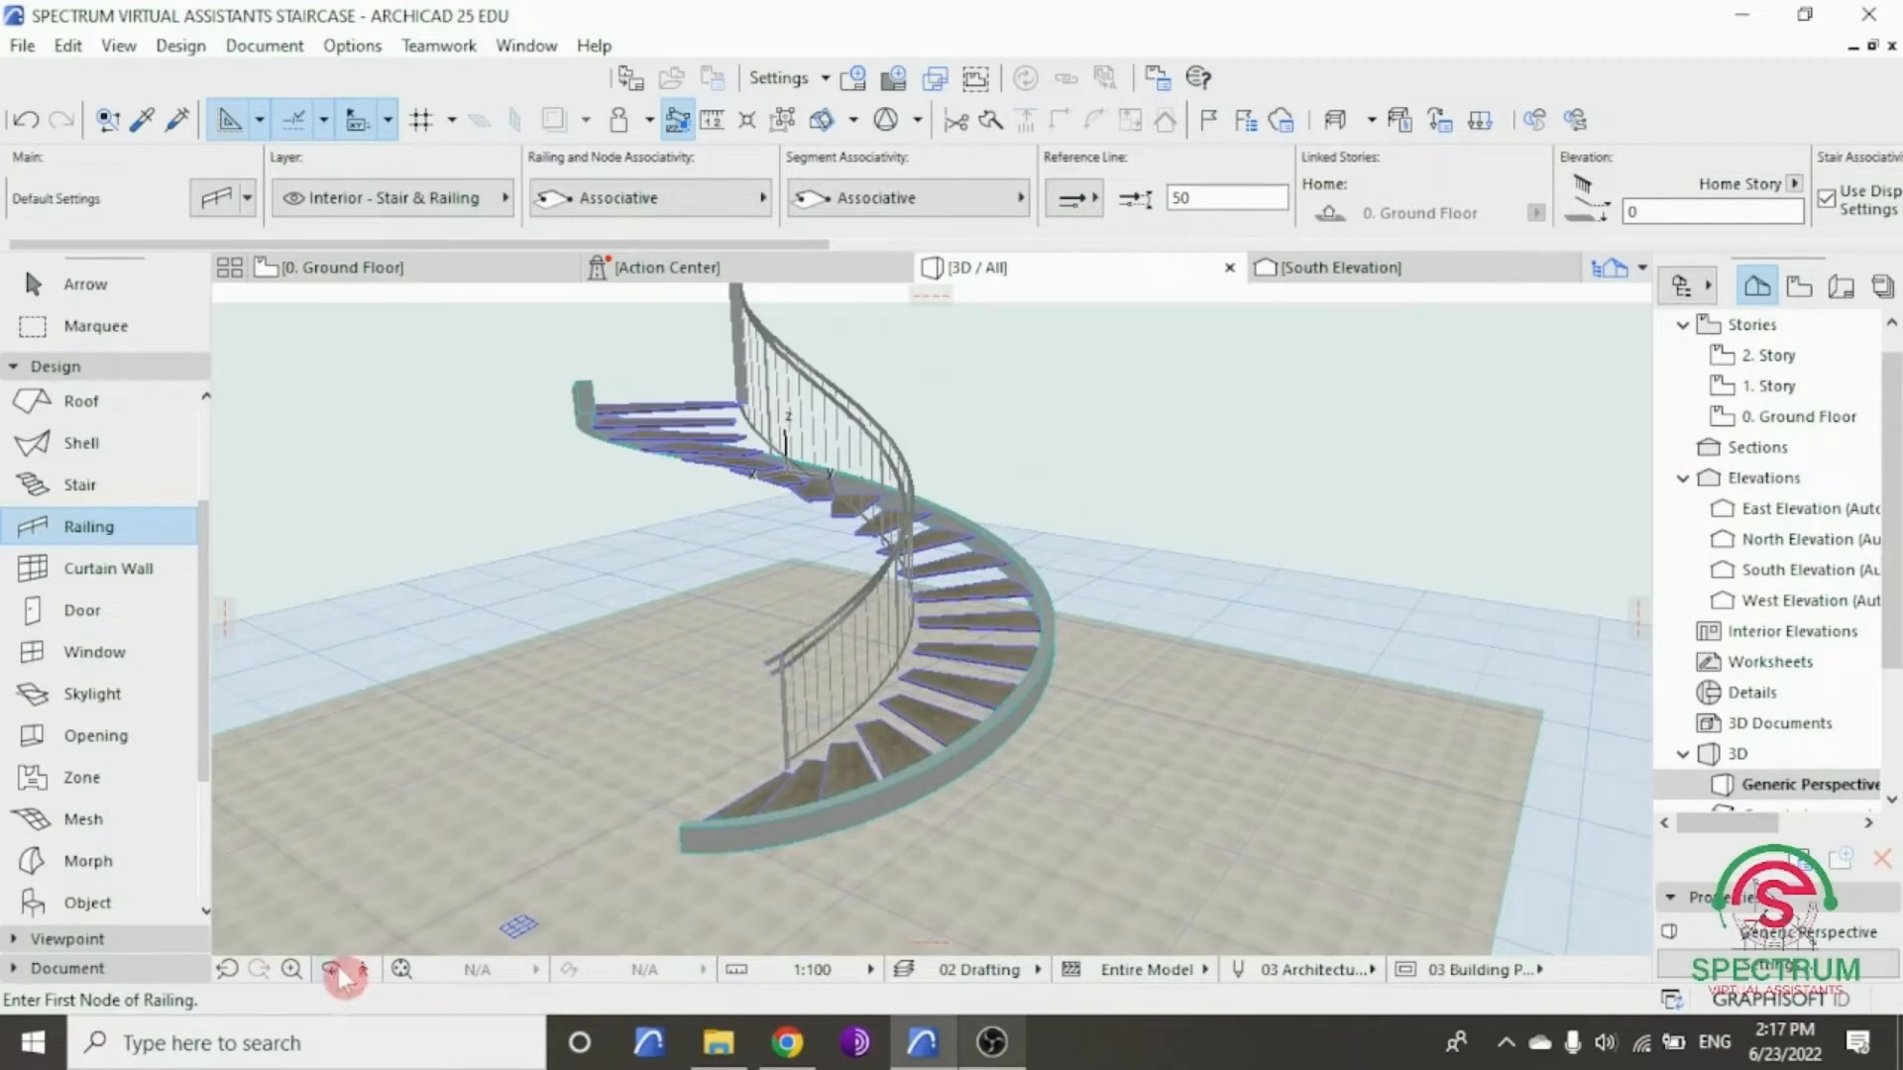
pyautogui.moveTo(1096, 521); pyautogui.dragTo(956, 484)
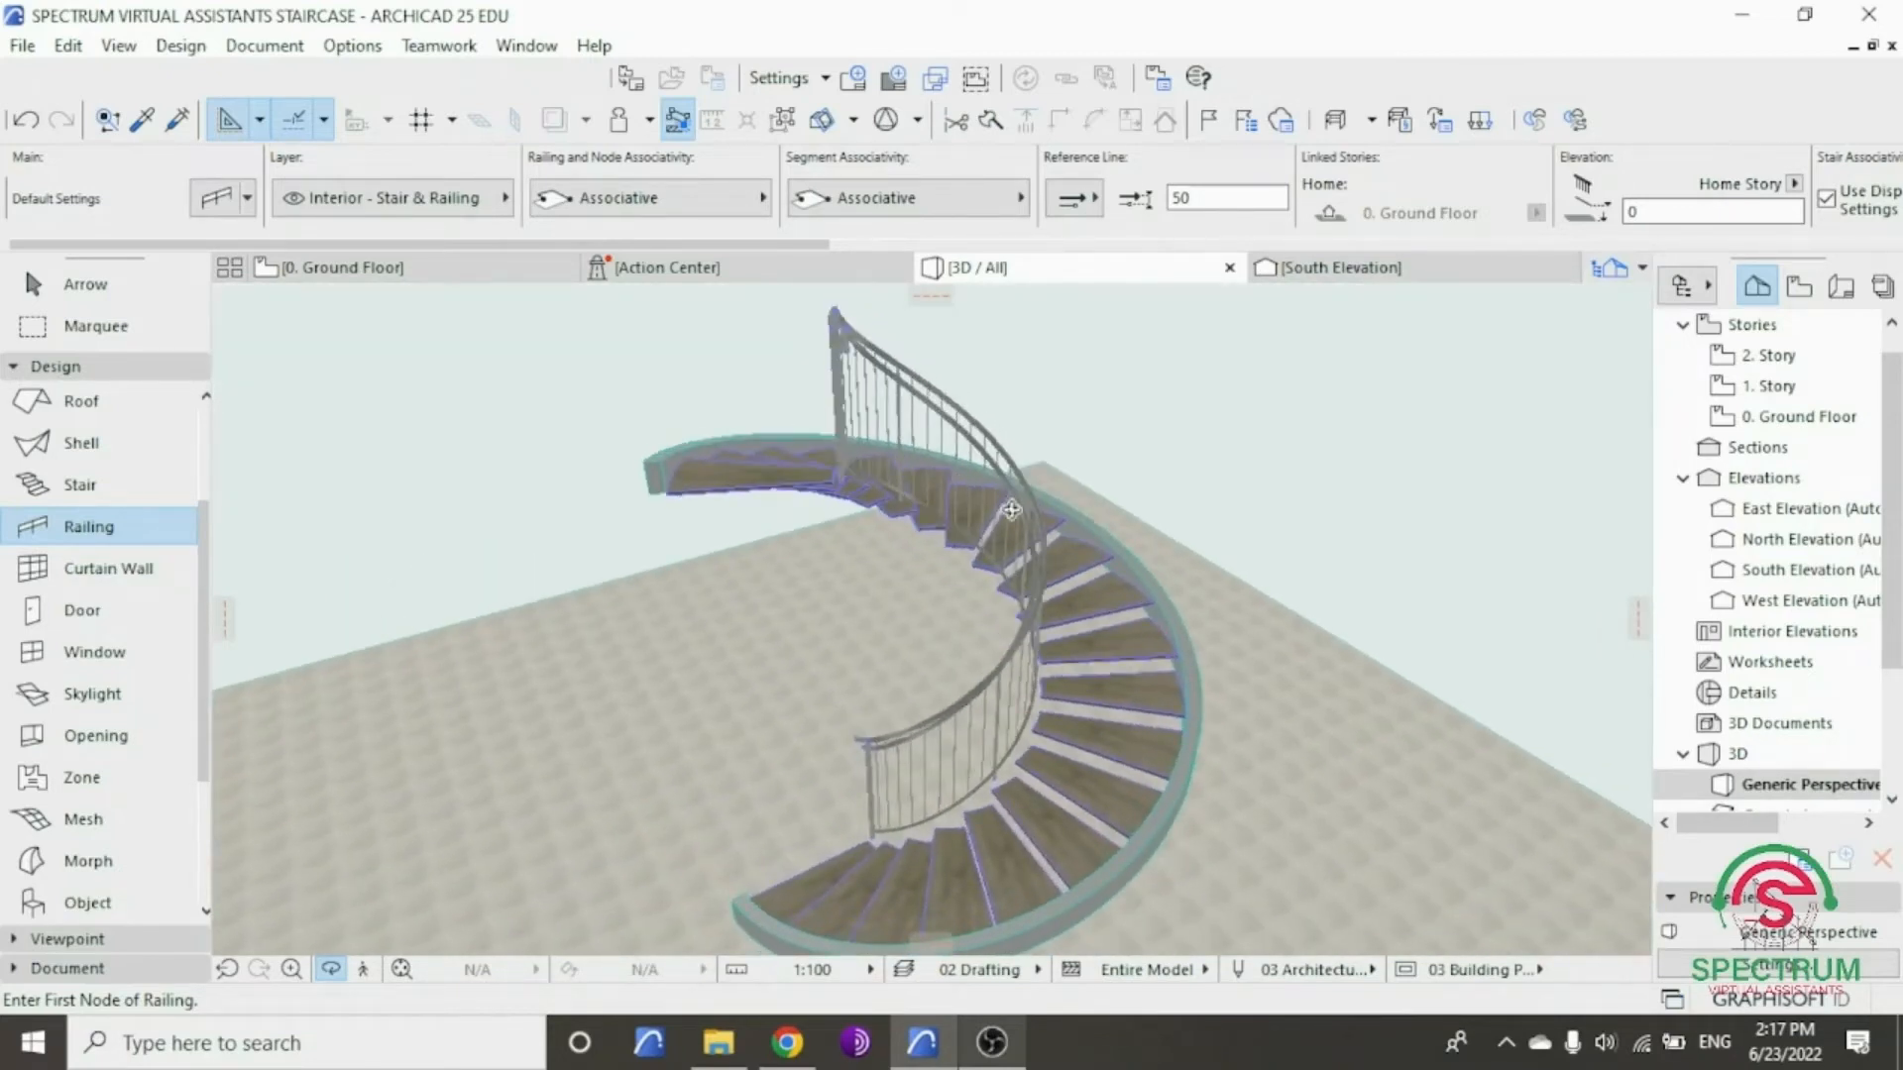
pyautogui.press('Escape')
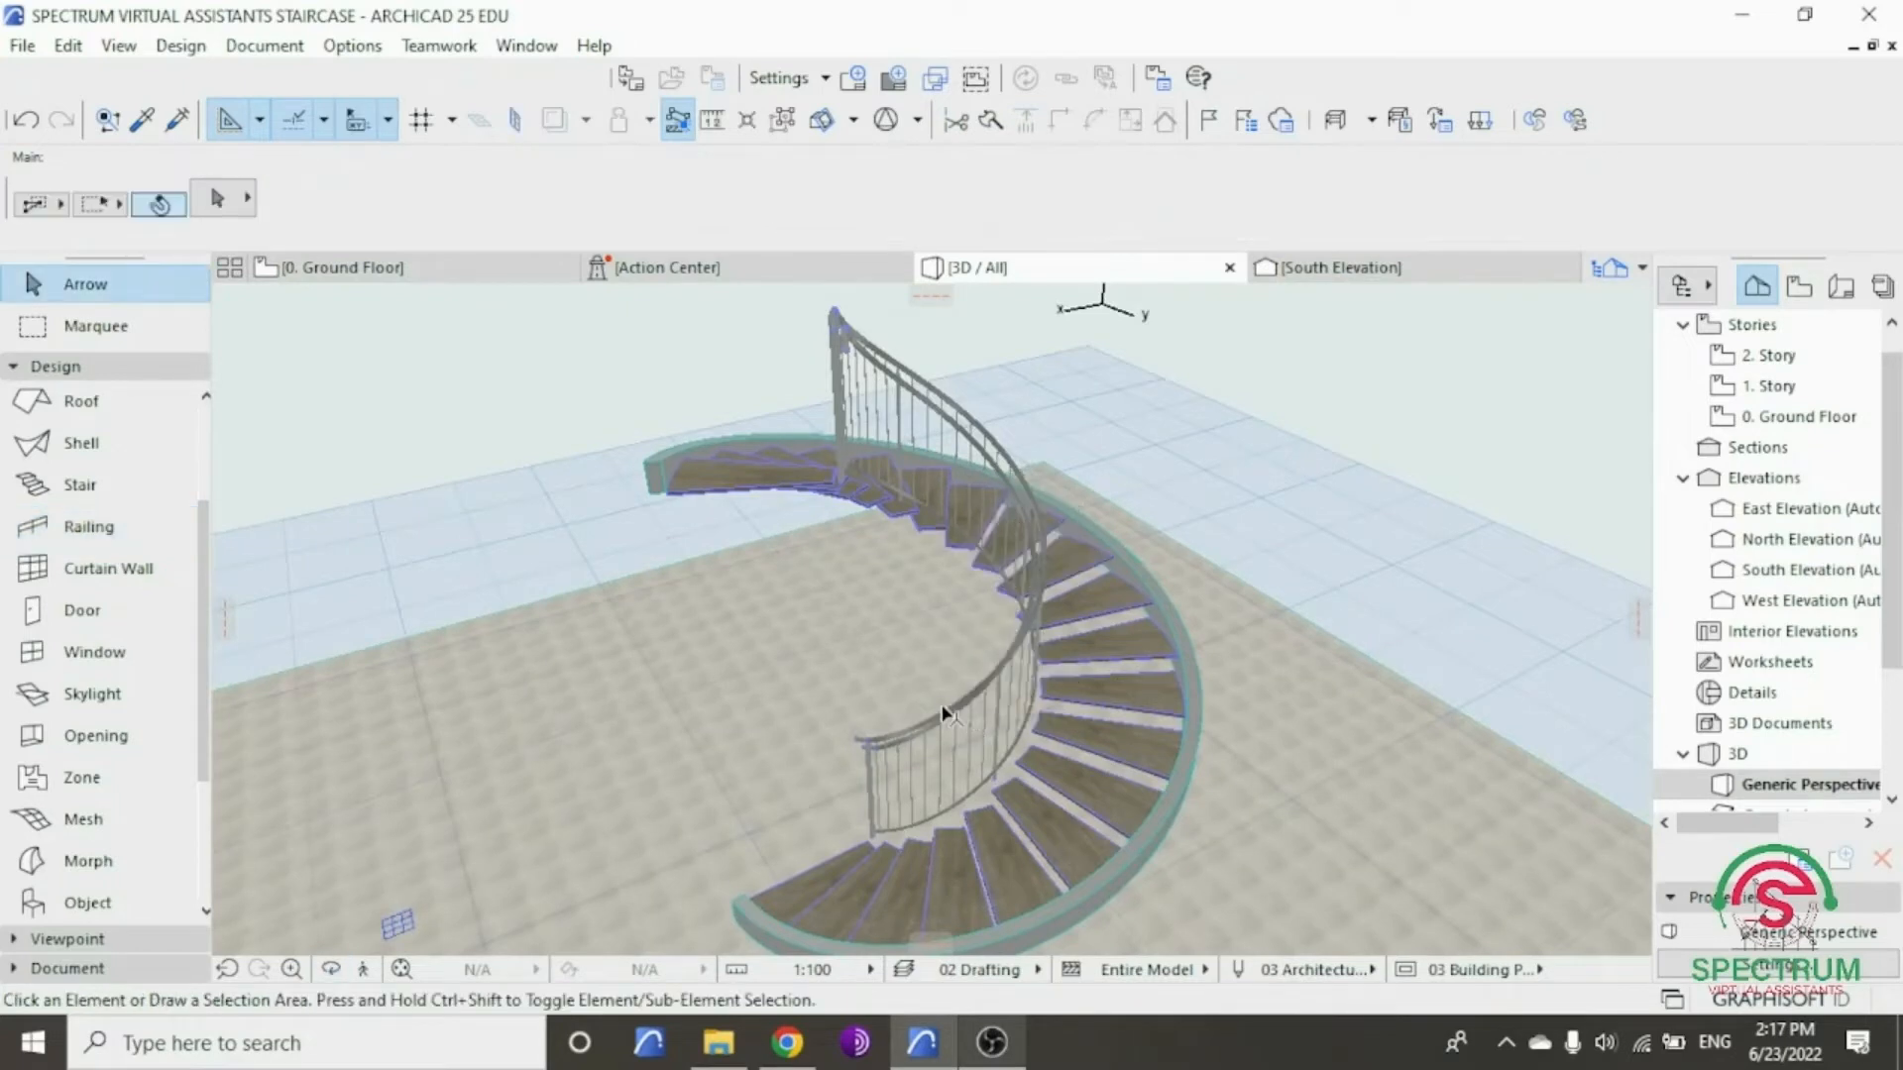
pyautogui.click(971, 702)
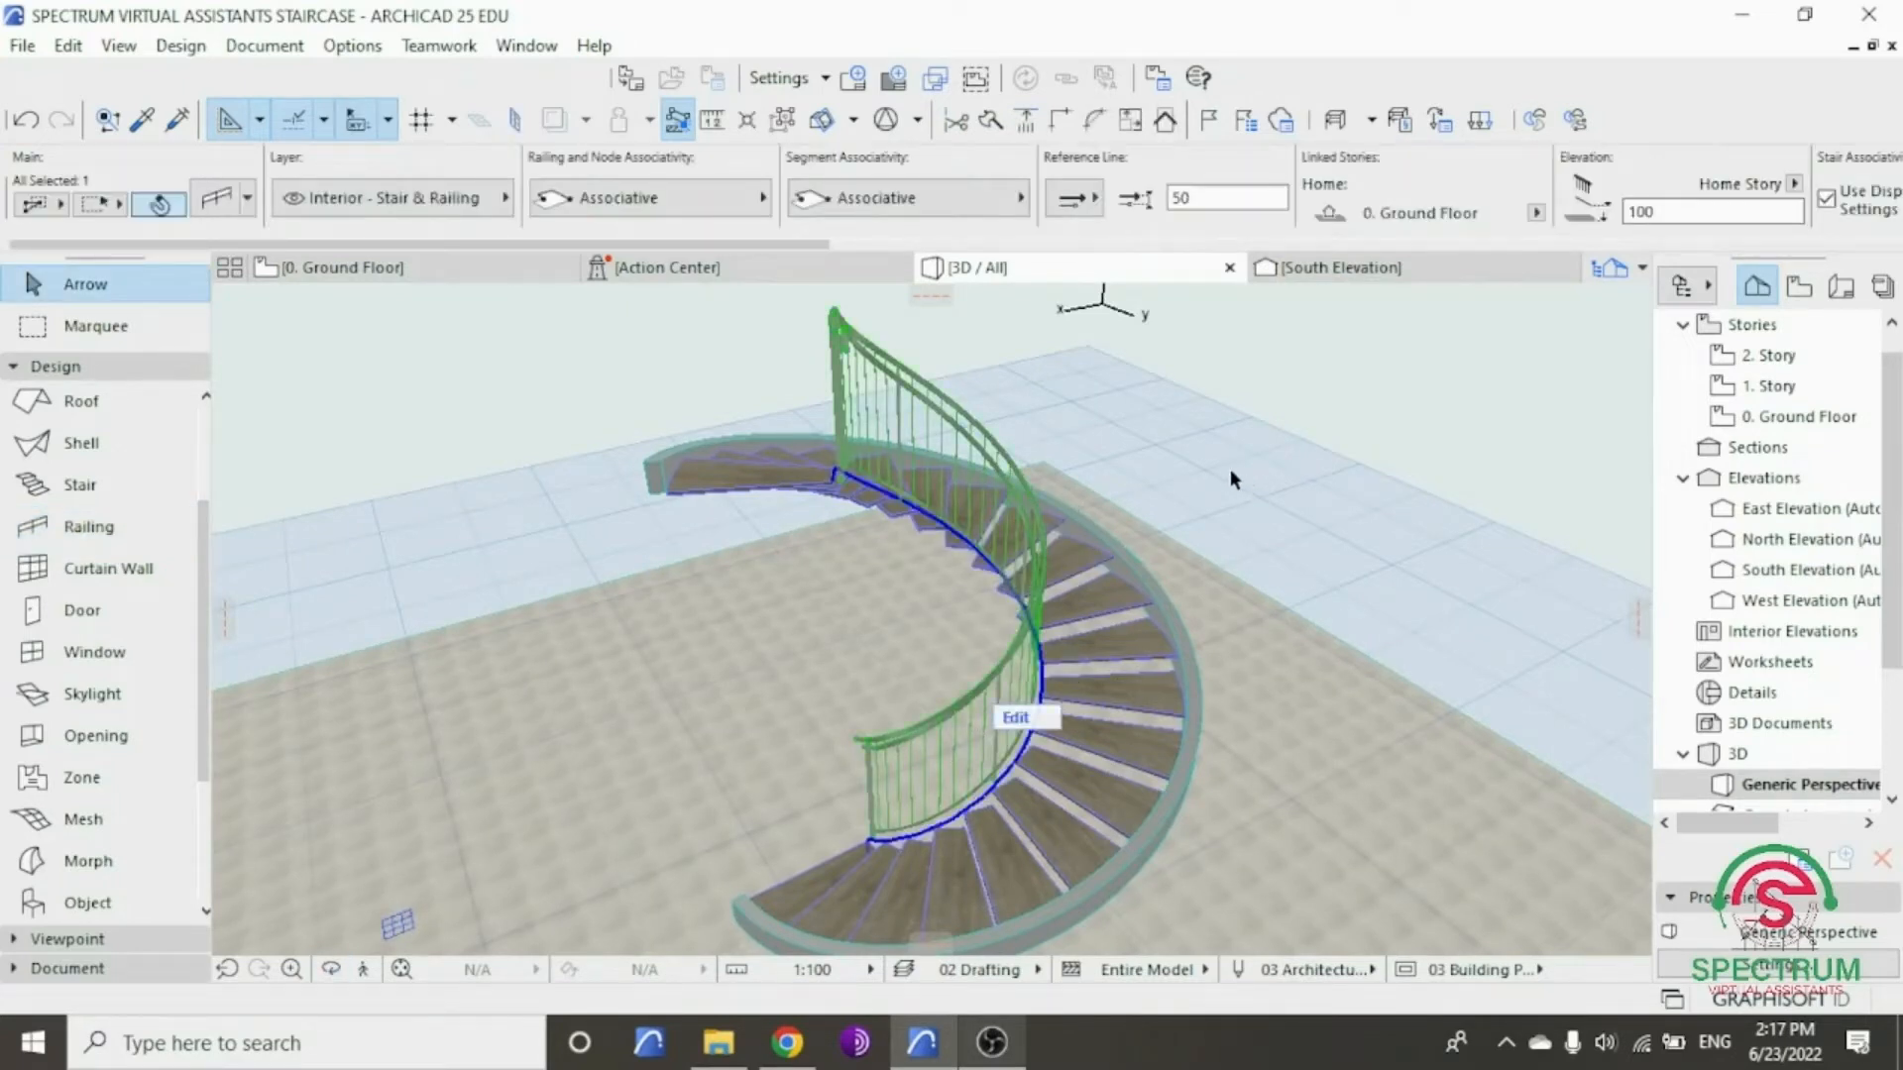
pyautogui.rightClick(1158, 371)
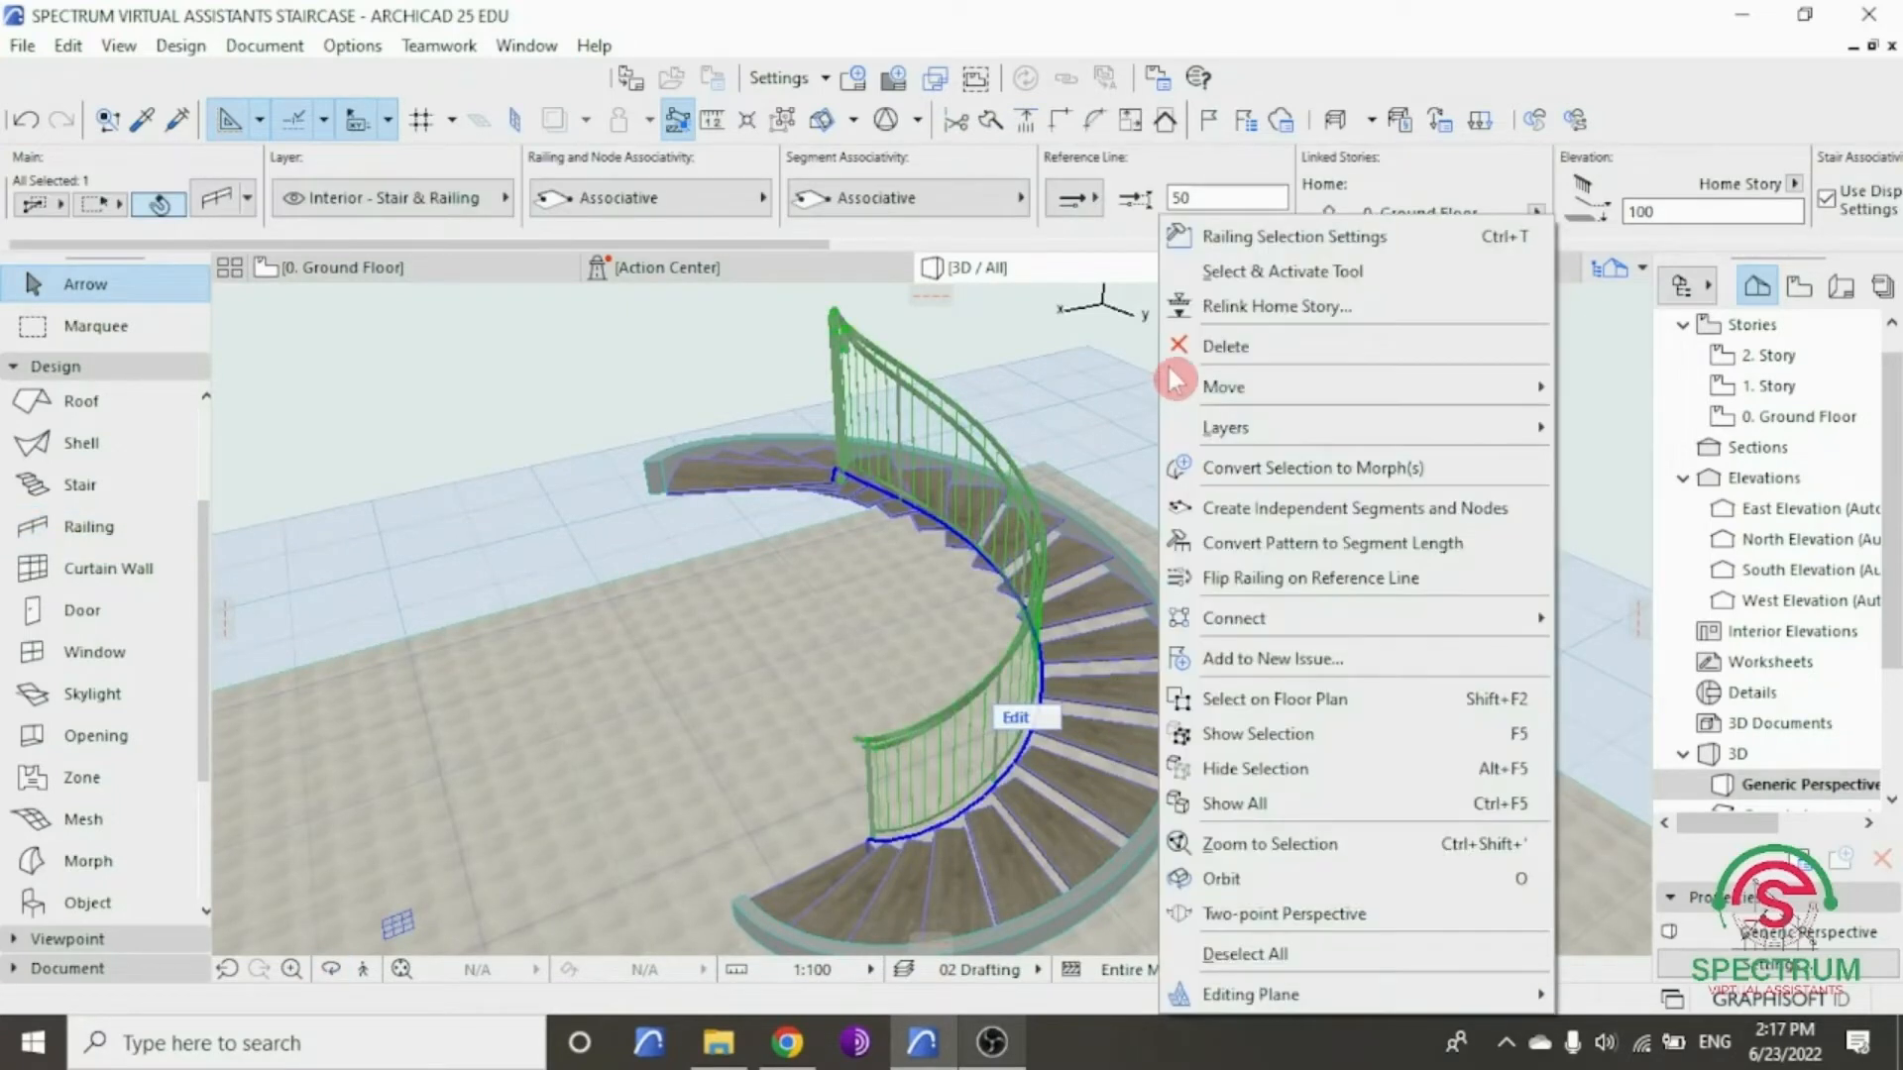
pyautogui.click(1259, 241)
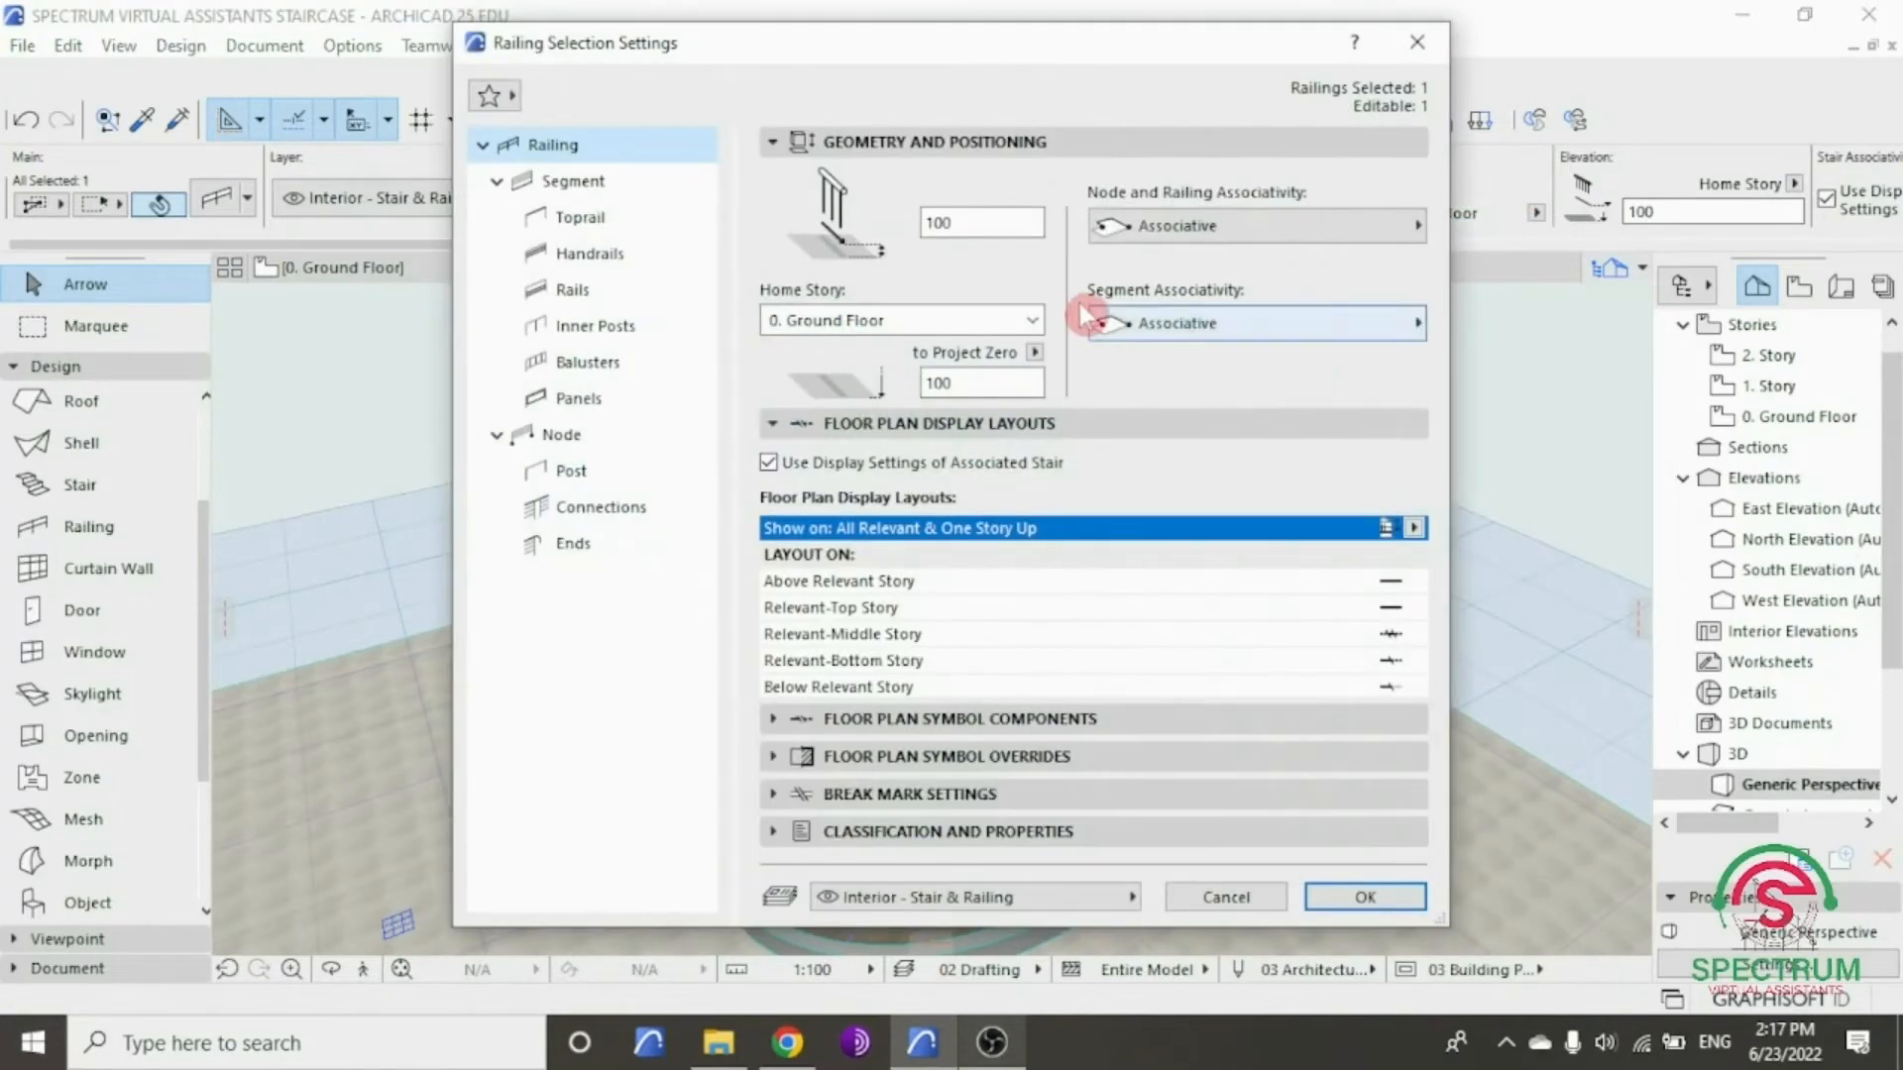
pyautogui.click(490, 95)
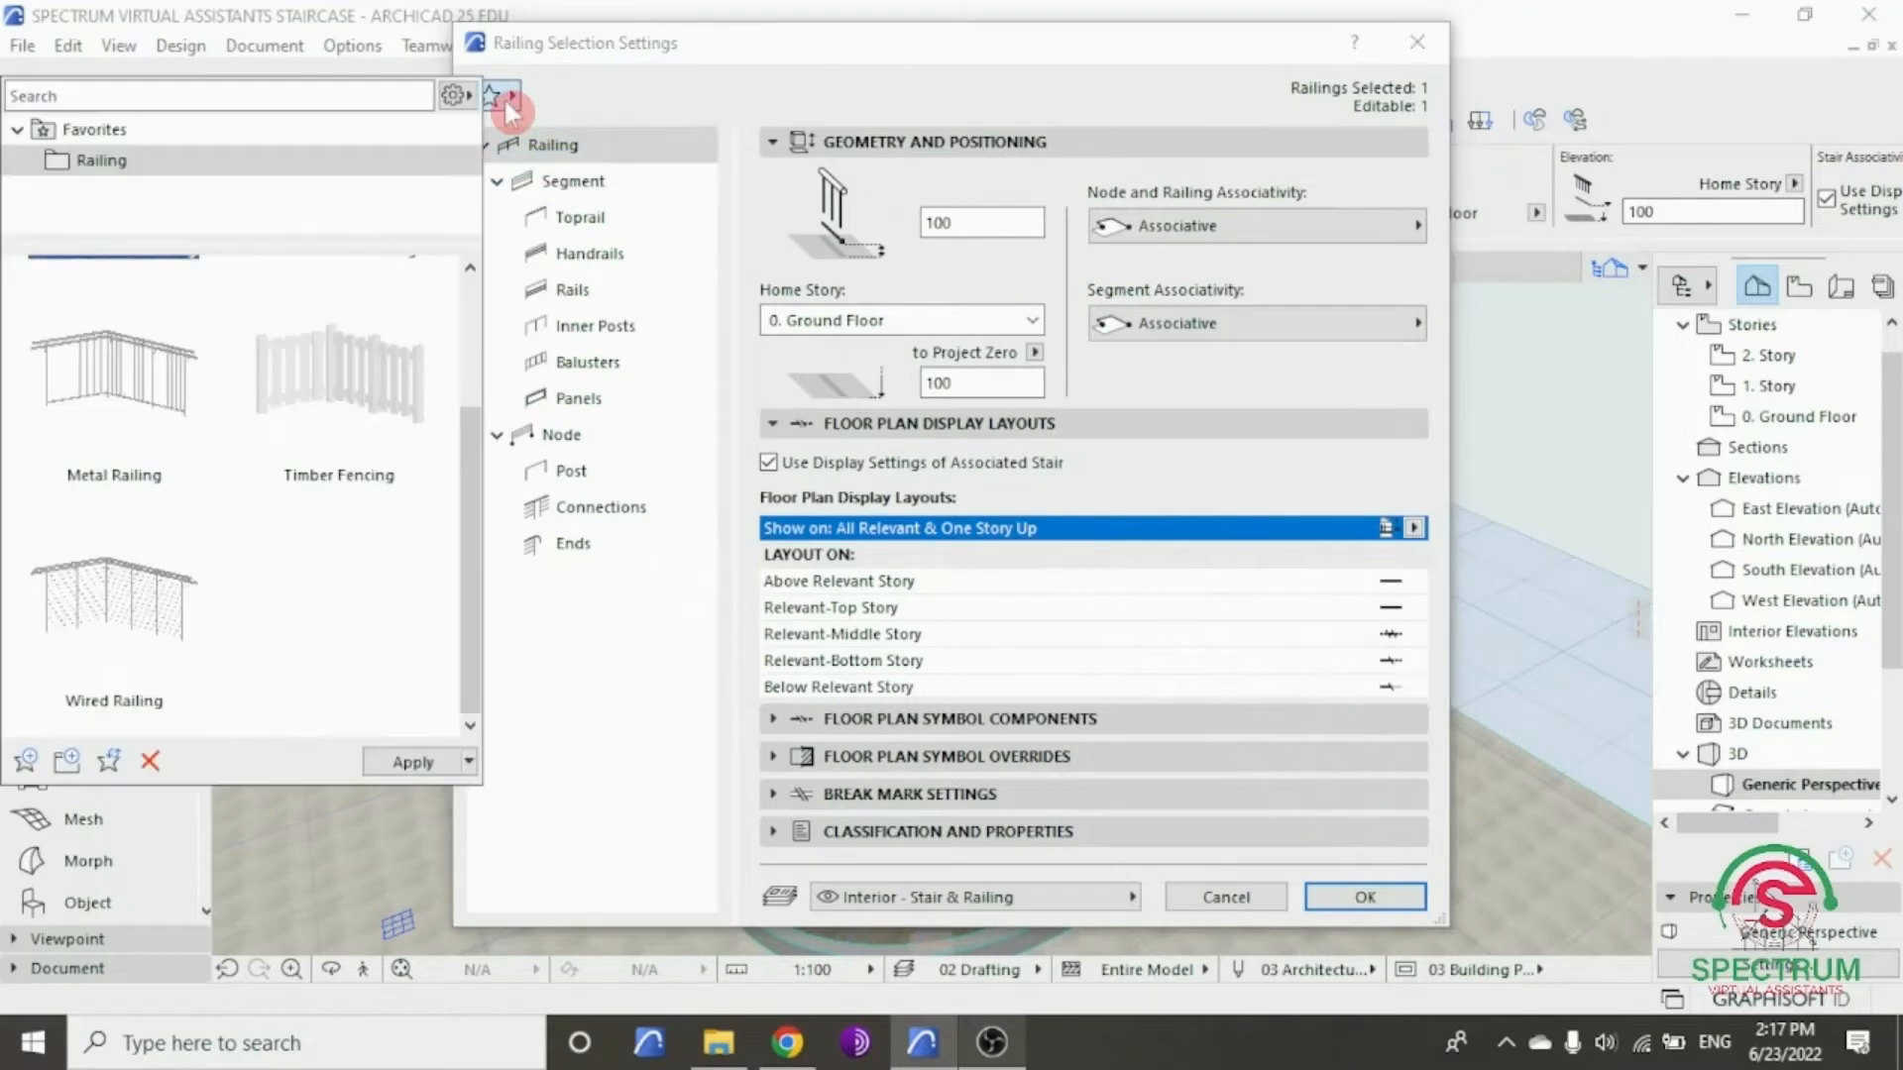
pyautogui.scroll(1, 183, 415)
pyautogui.click(183, 414)
pyautogui.scroll(1, 183, 414)
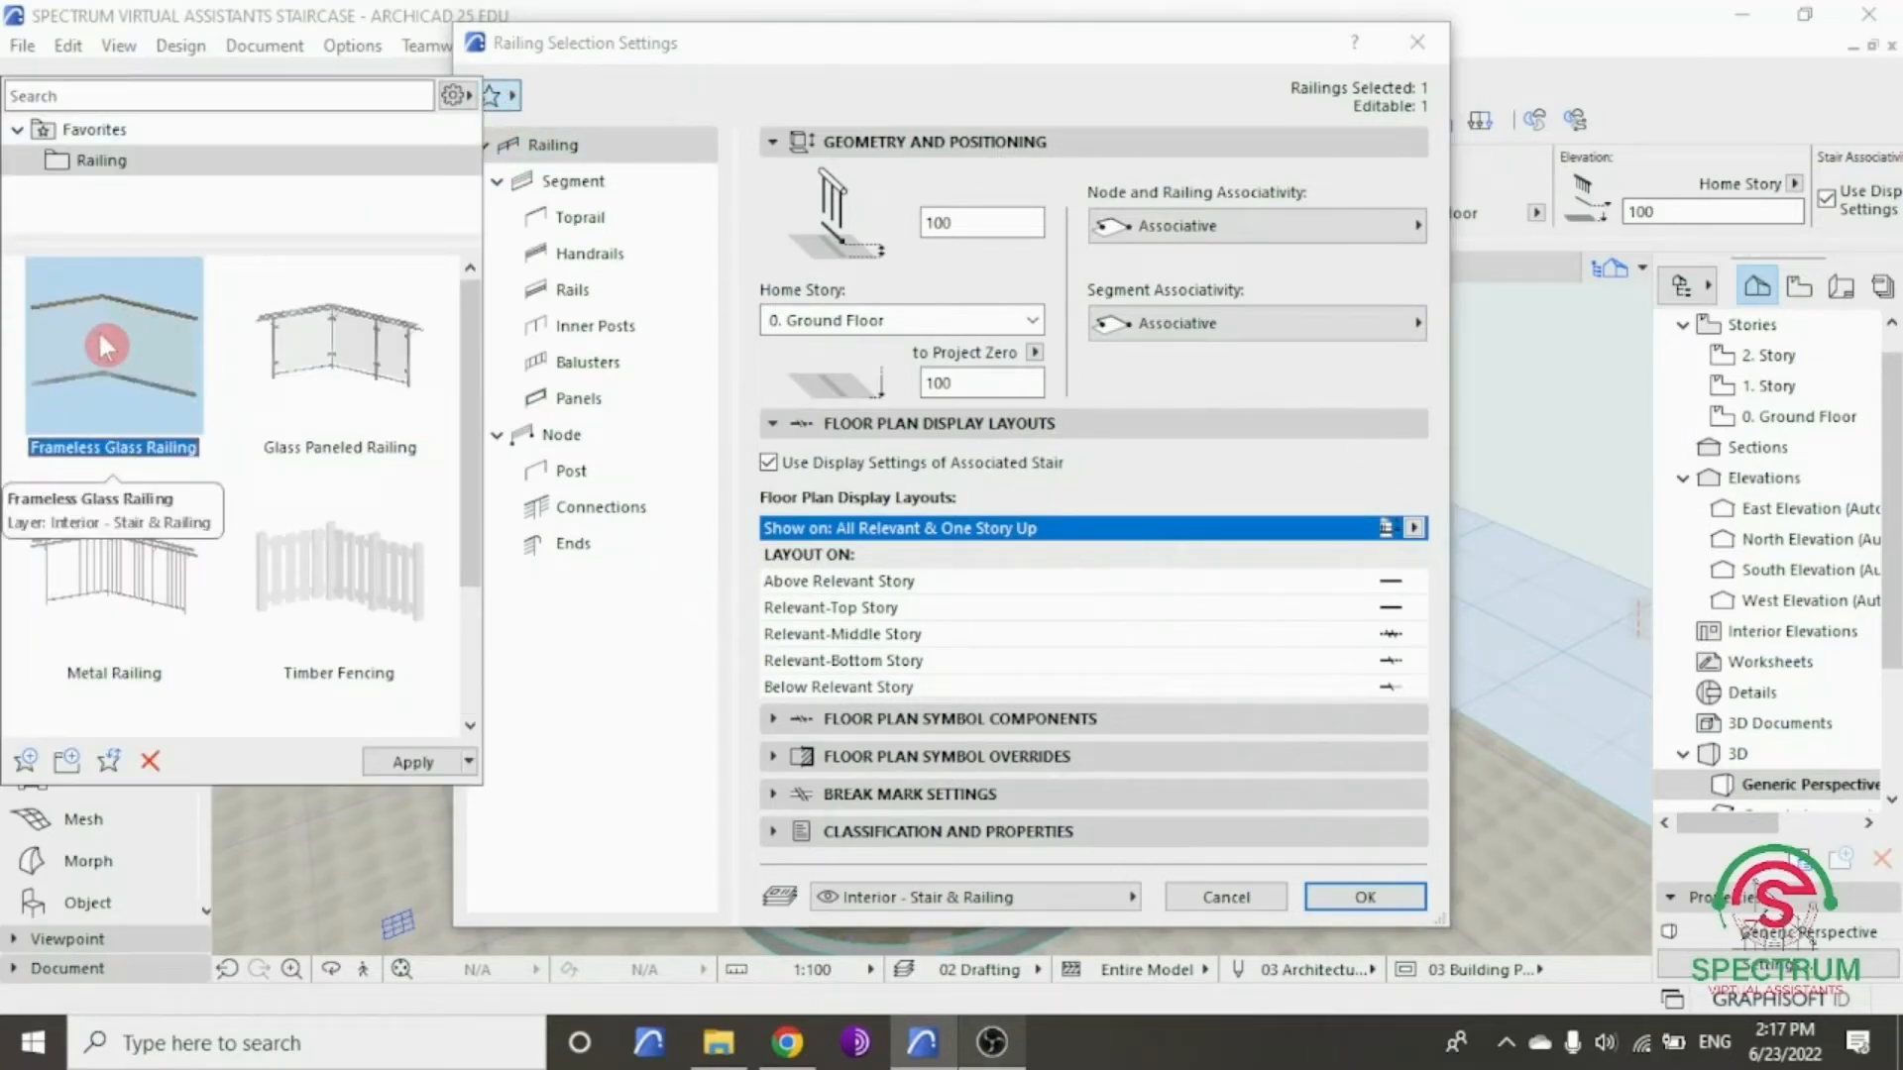
pyautogui.click(406, 762)
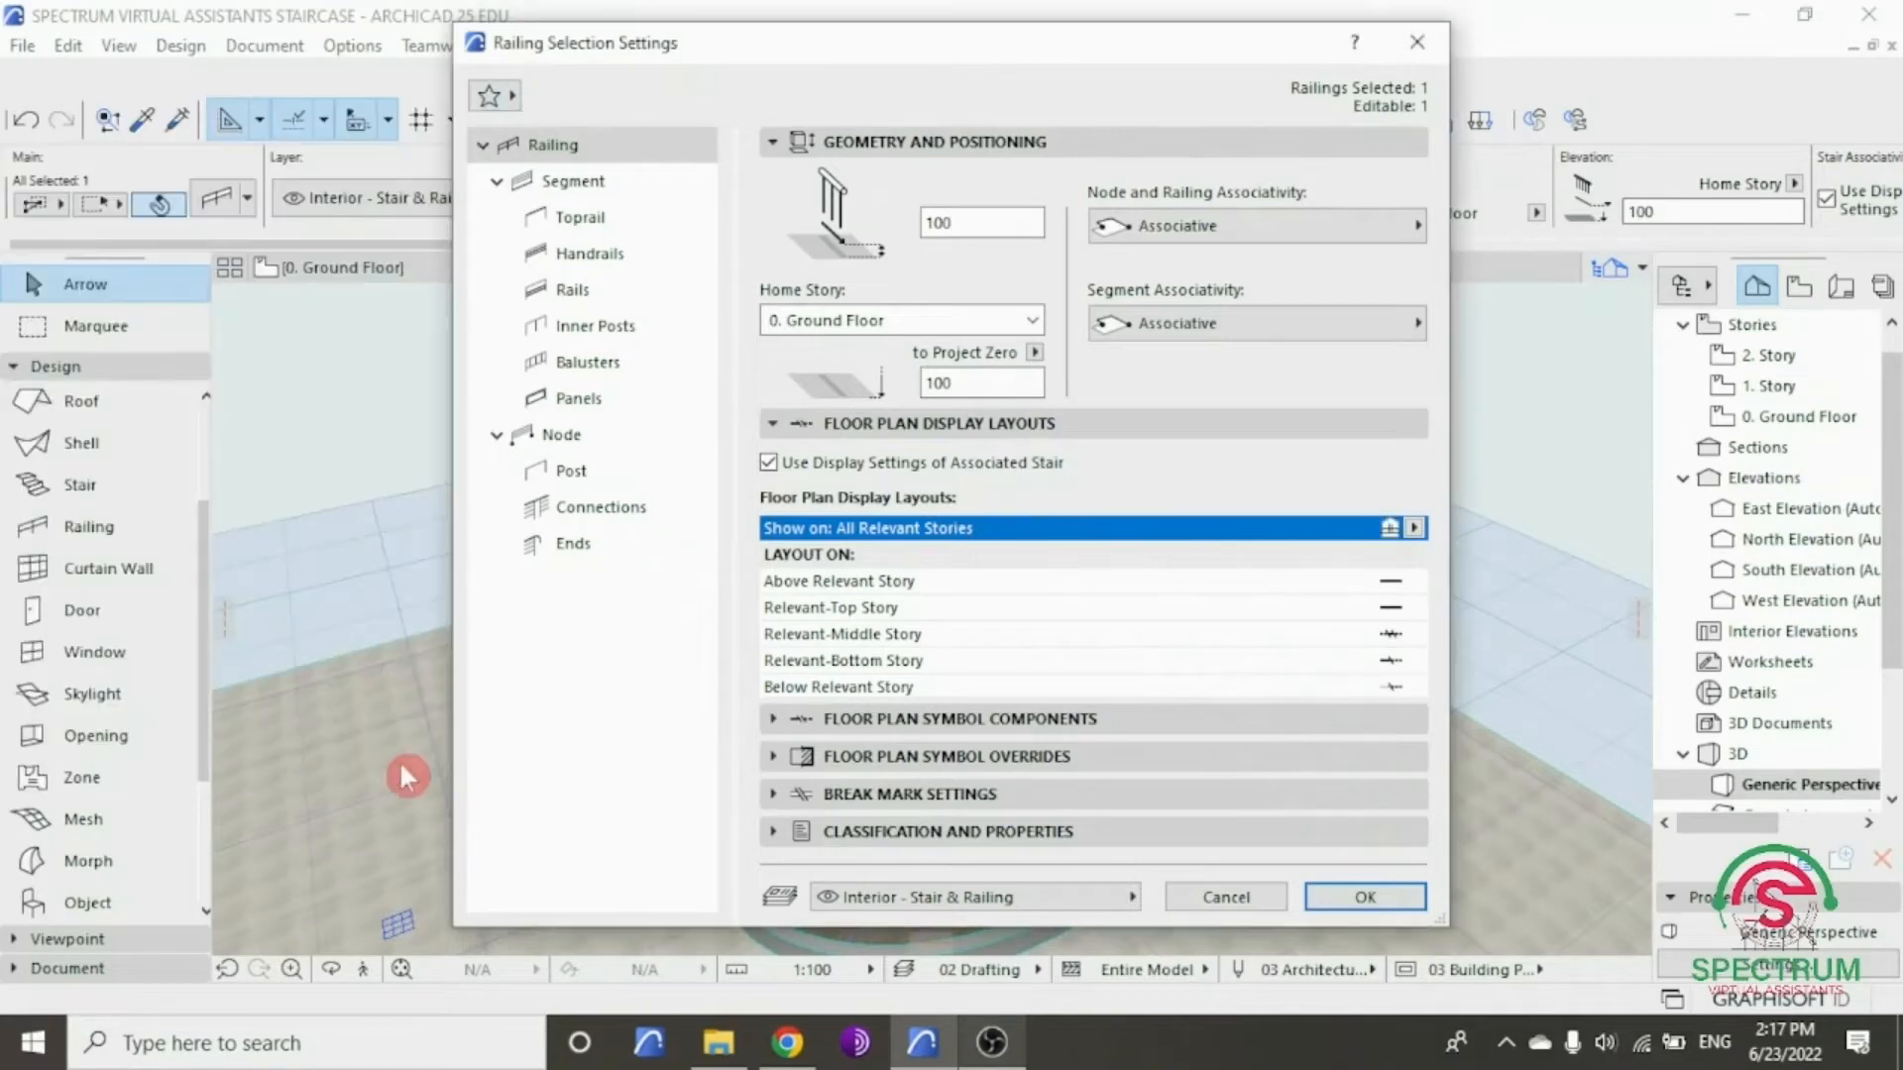
pyautogui.click(1358, 897)
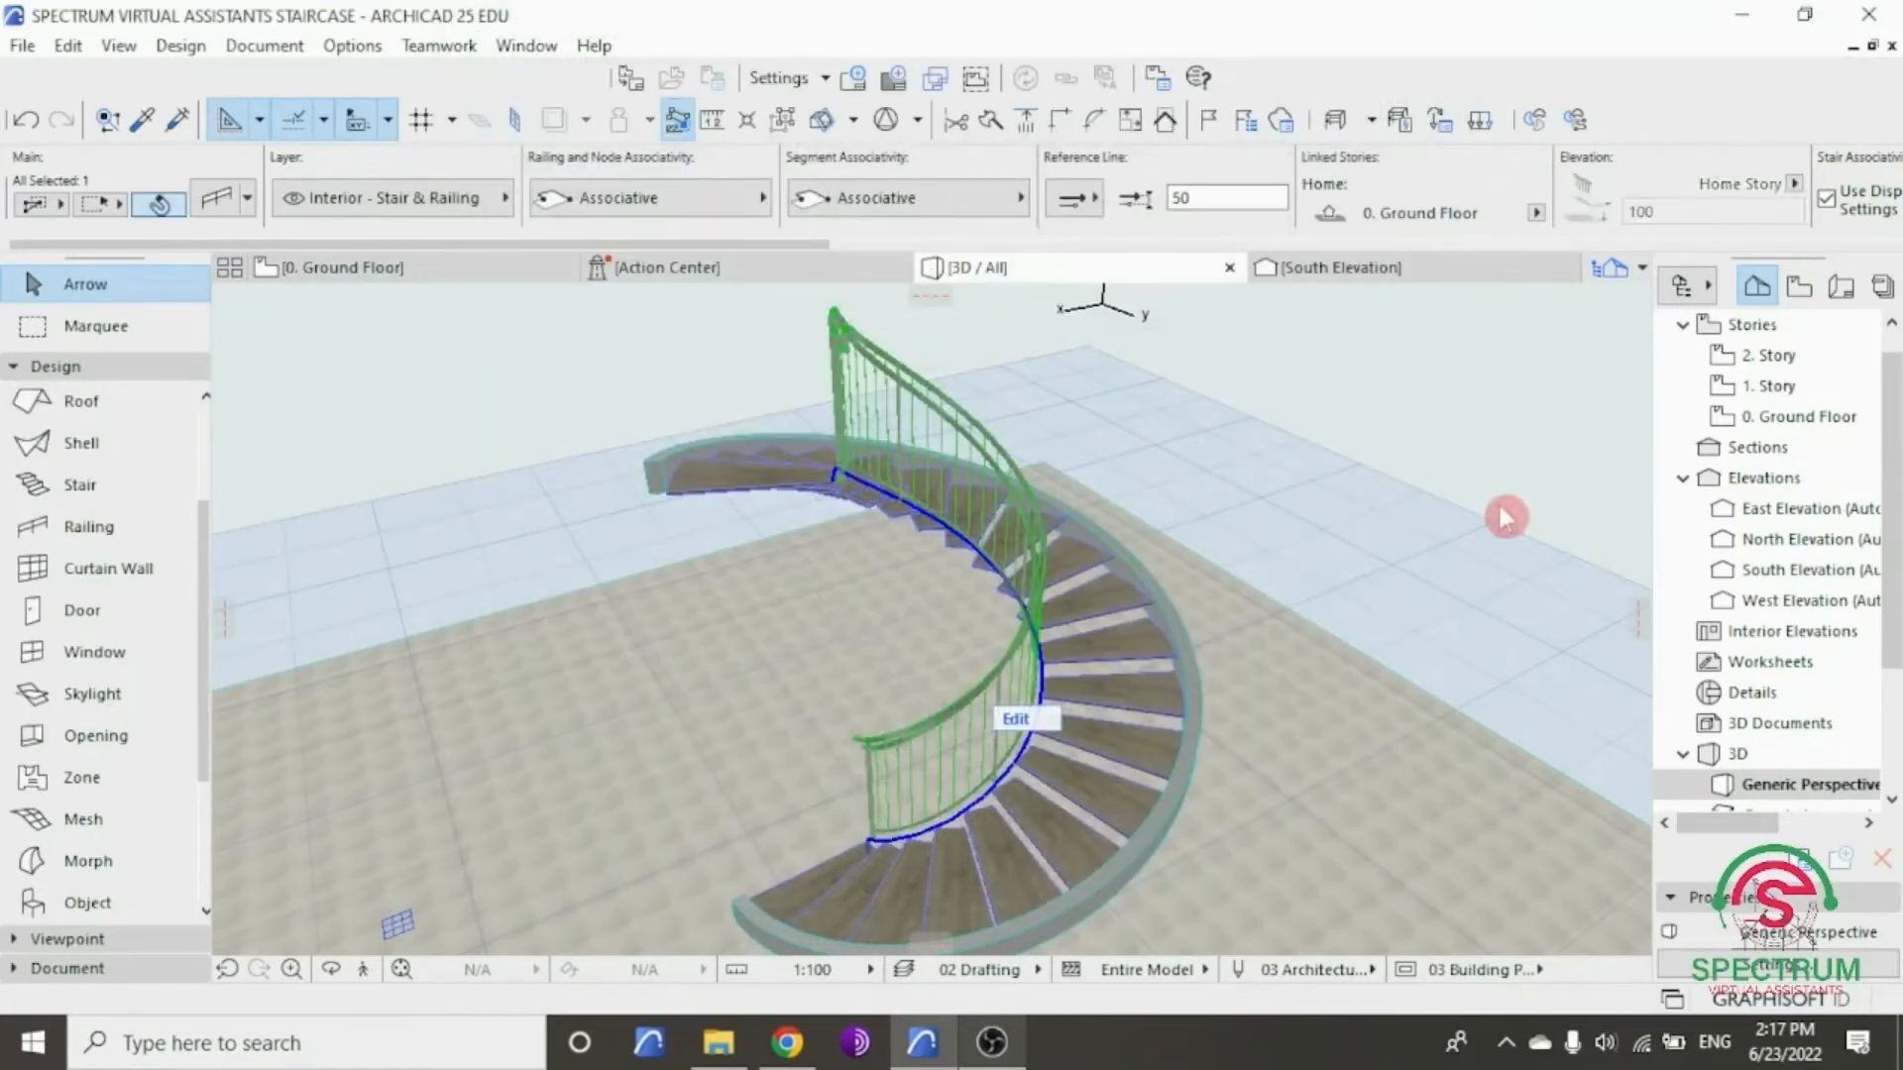
# - Remove the inner posts from the glass railing's segment pattern and apply the settings
pyautogui.click(332, 973)
pyautogui.moveTo(480, 695); pyautogui.dragTo(1268, 649)
pyautogui.scroll(5, 876, 704)
pyautogui.moveTo(876, 703); pyautogui.dragTo(952, 654)
pyautogui.keyDown('shift'); pyautogui.moveTo(1096, 578); pyautogui.dragTo(1225, 652, button='middle'); pyautogui.keyUp('shift')
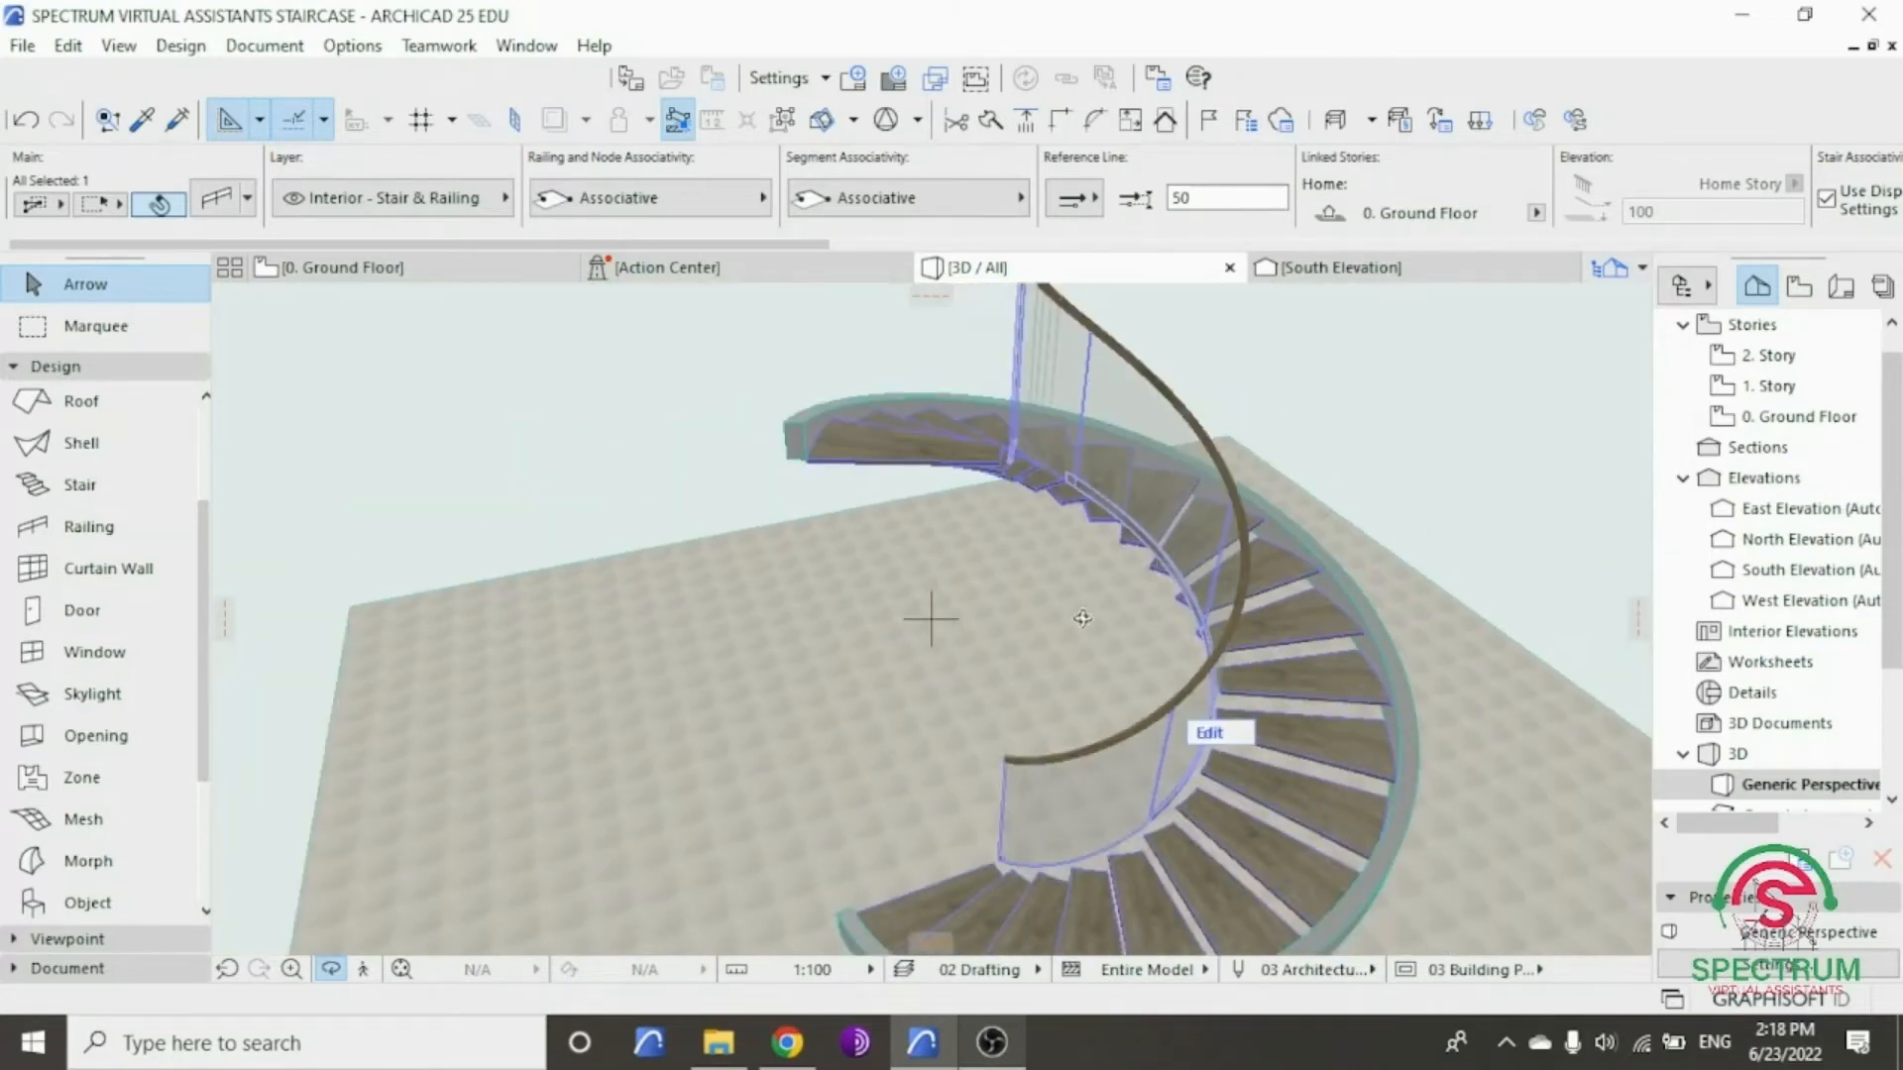
pyautogui.keyDown('shift'); pyautogui.moveTo(1082, 618); pyautogui.dragTo(1276, 595, button='middle'); pyautogui.keyUp('shift')
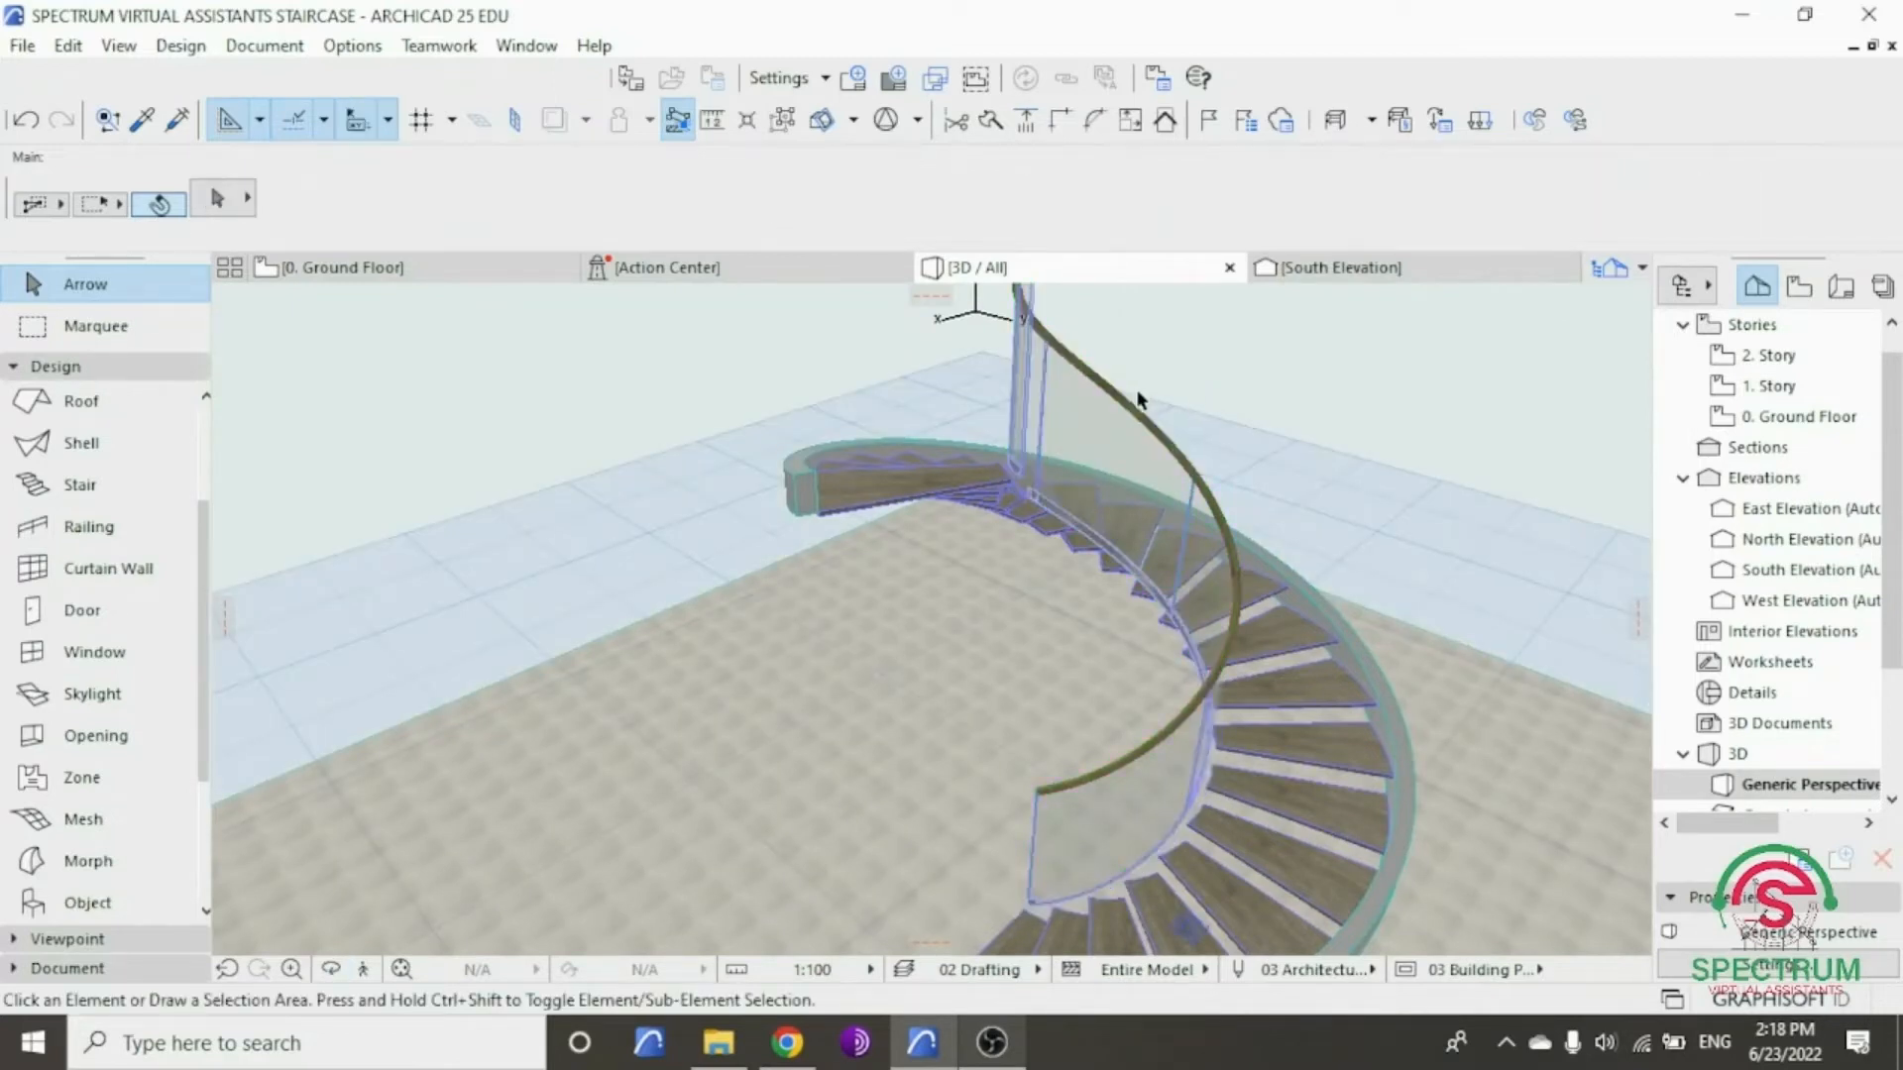
pyautogui.rightClick(1321, 375)
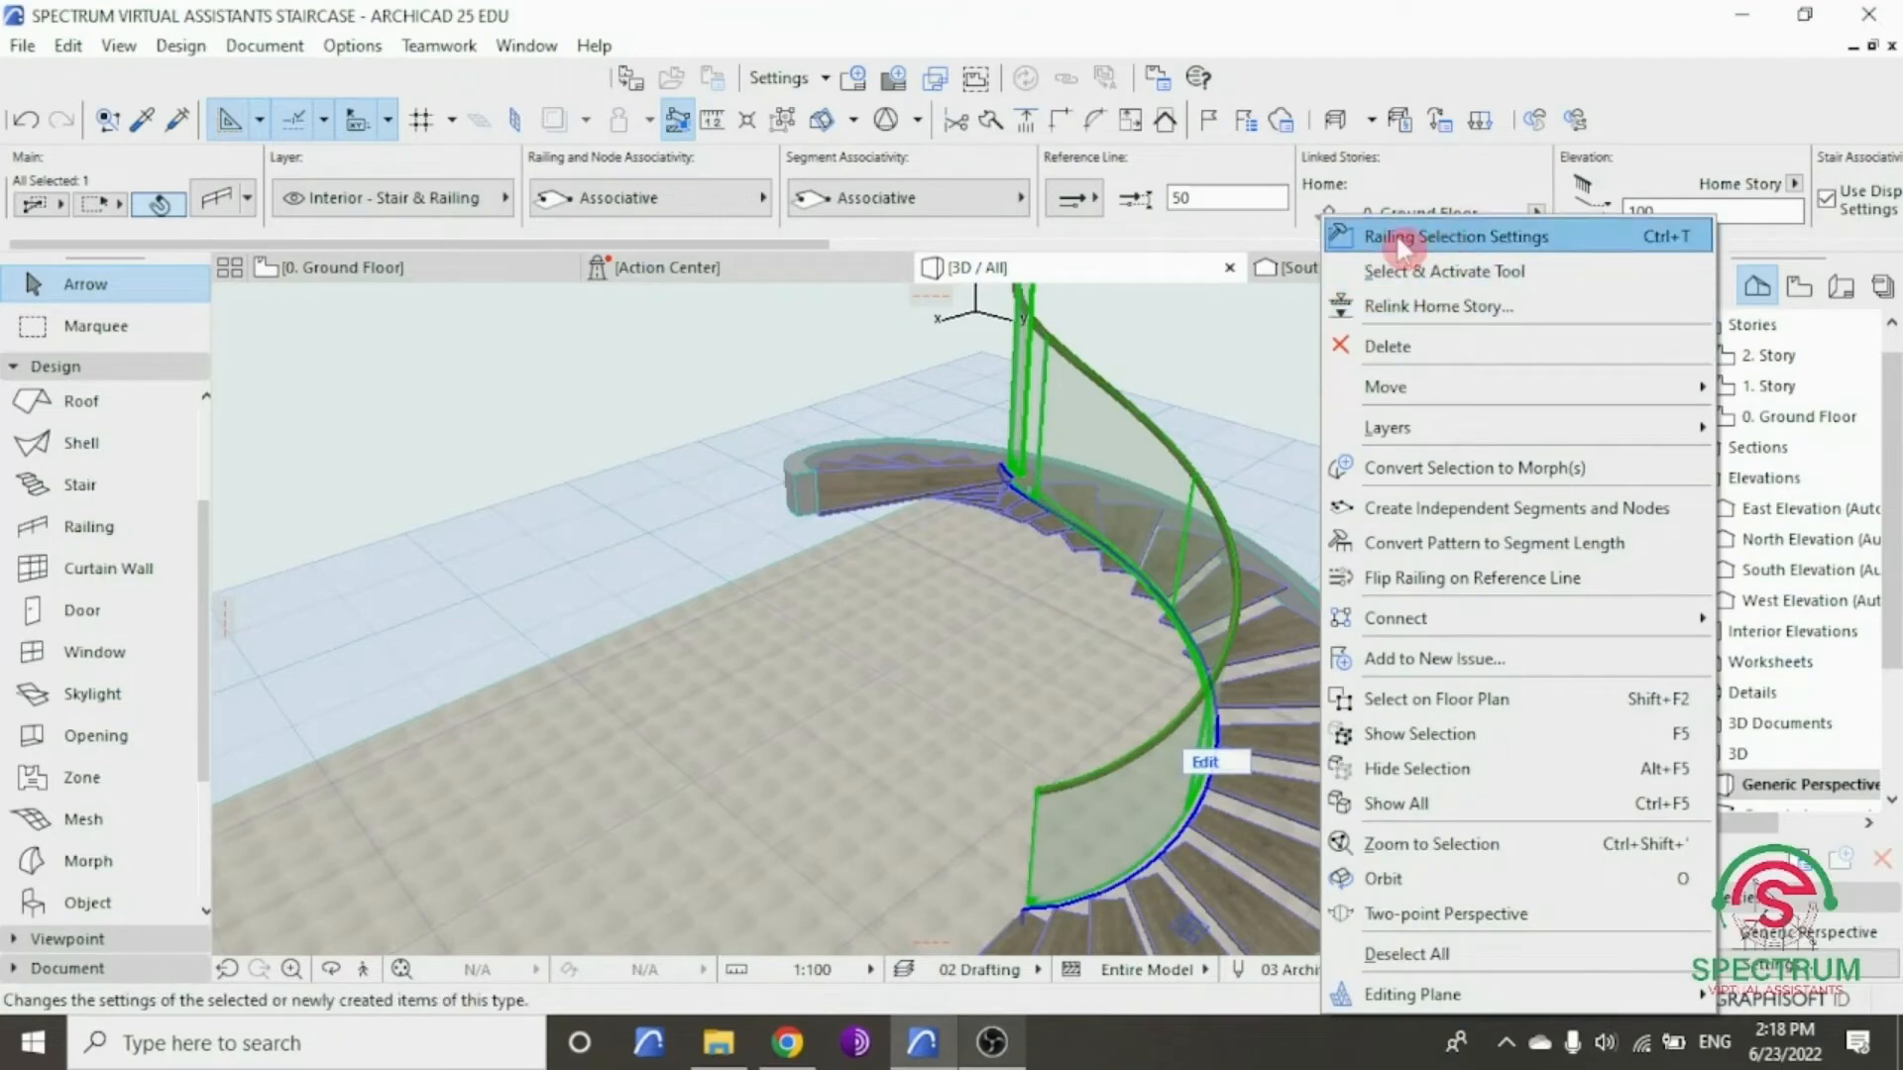
pyautogui.click(1446, 238)
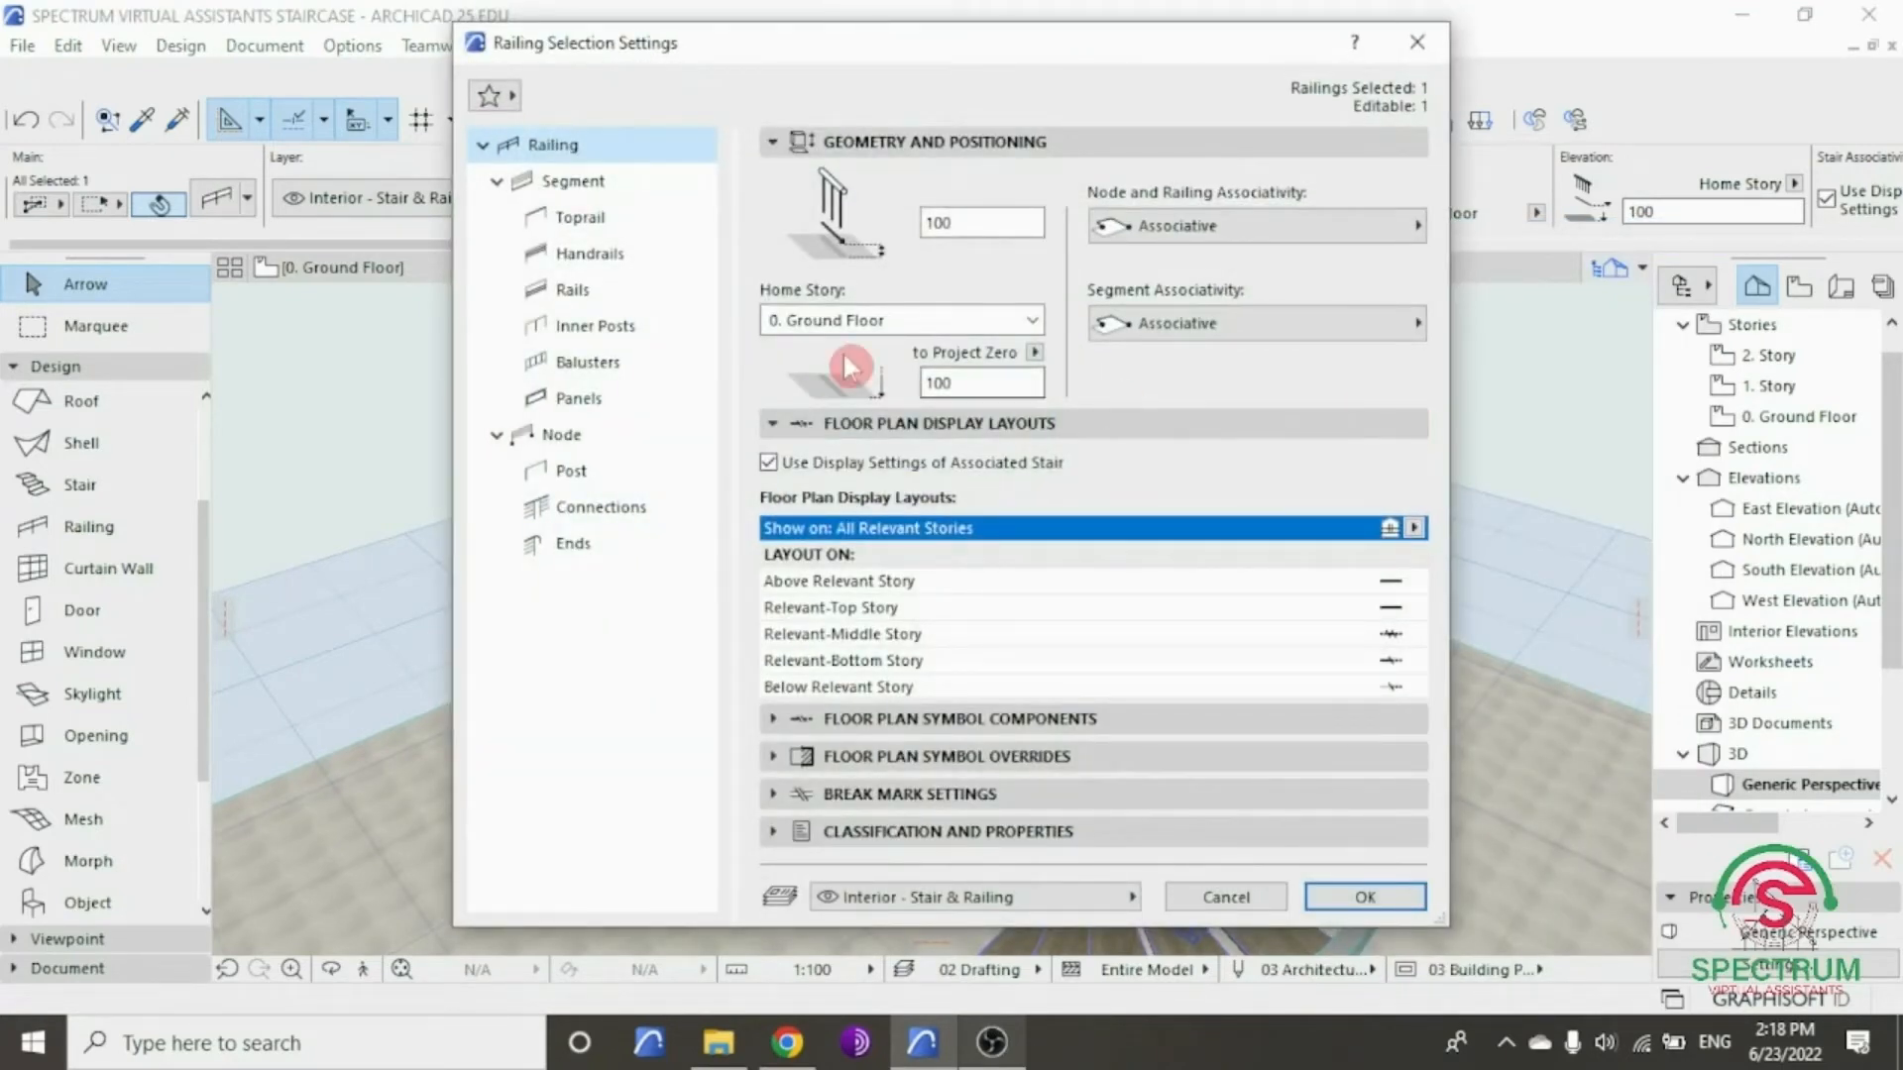
pyautogui.click(589, 335)
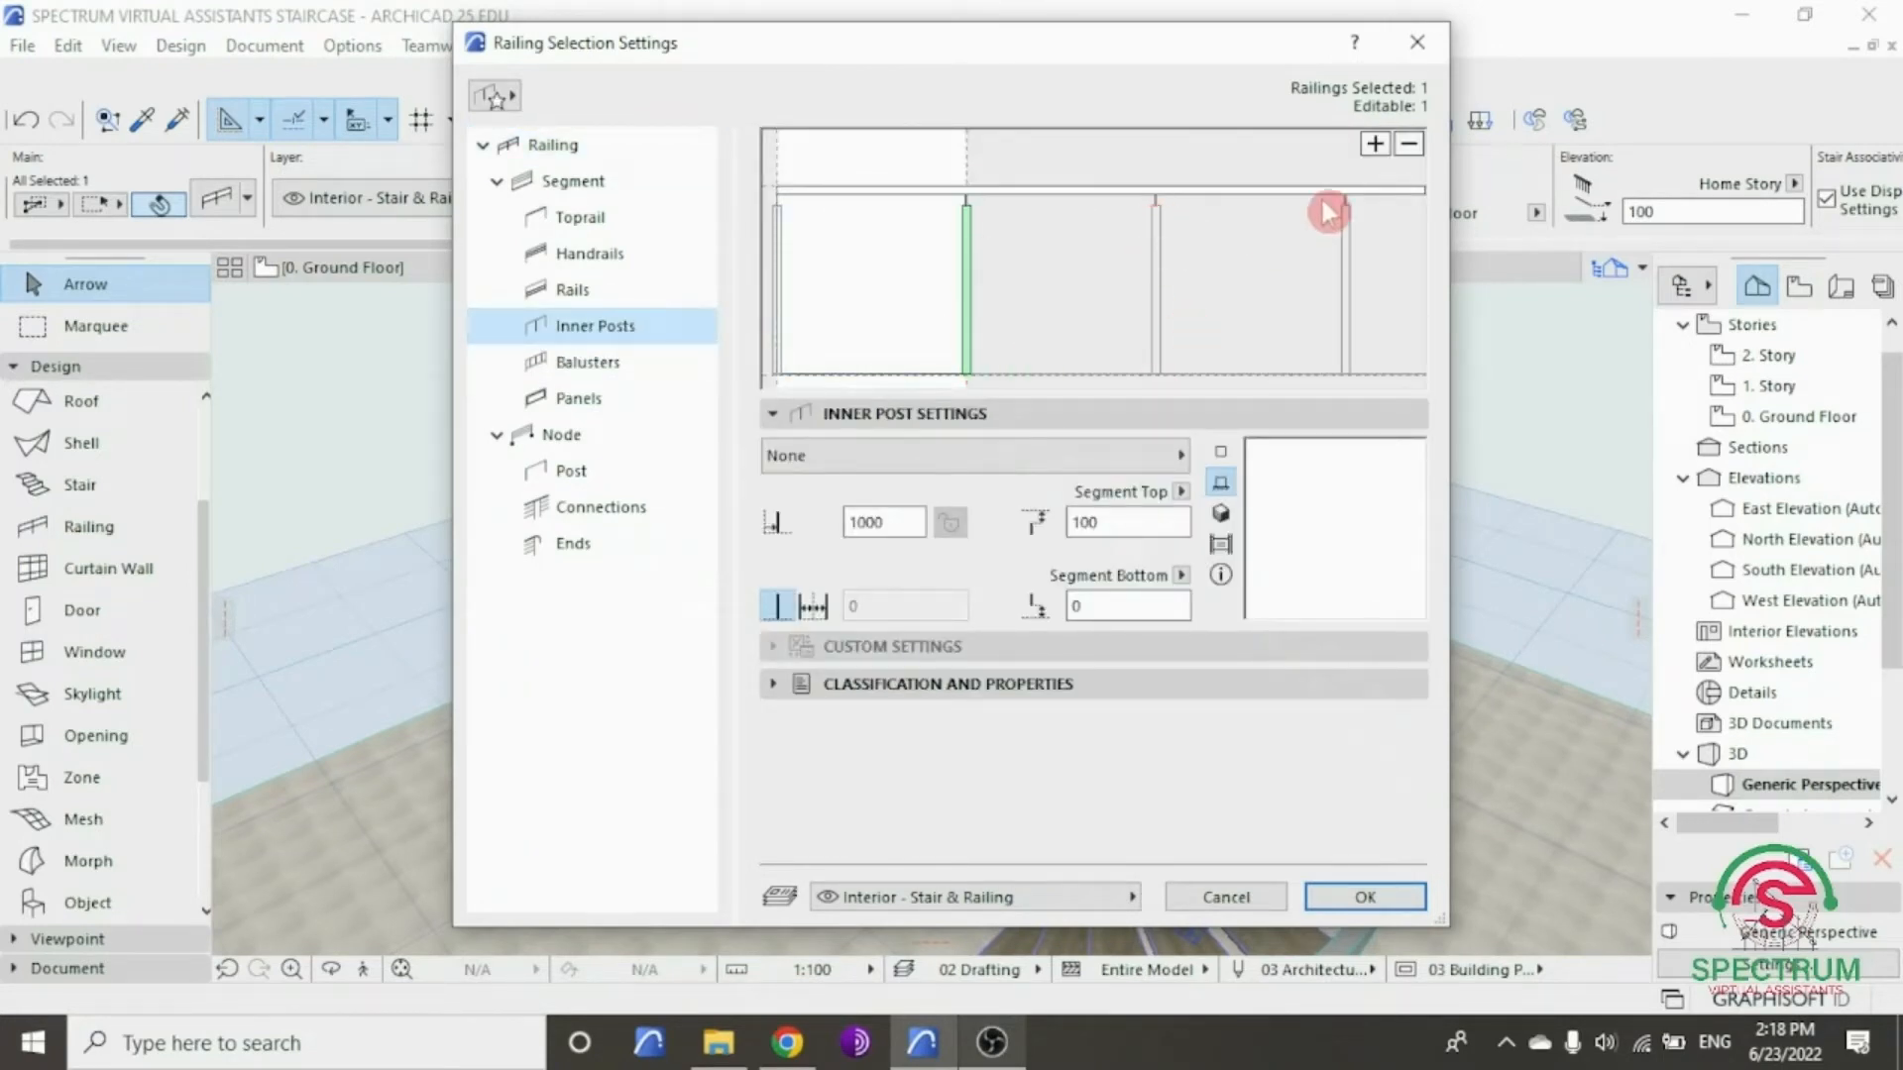
pyautogui.click(1408, 146)
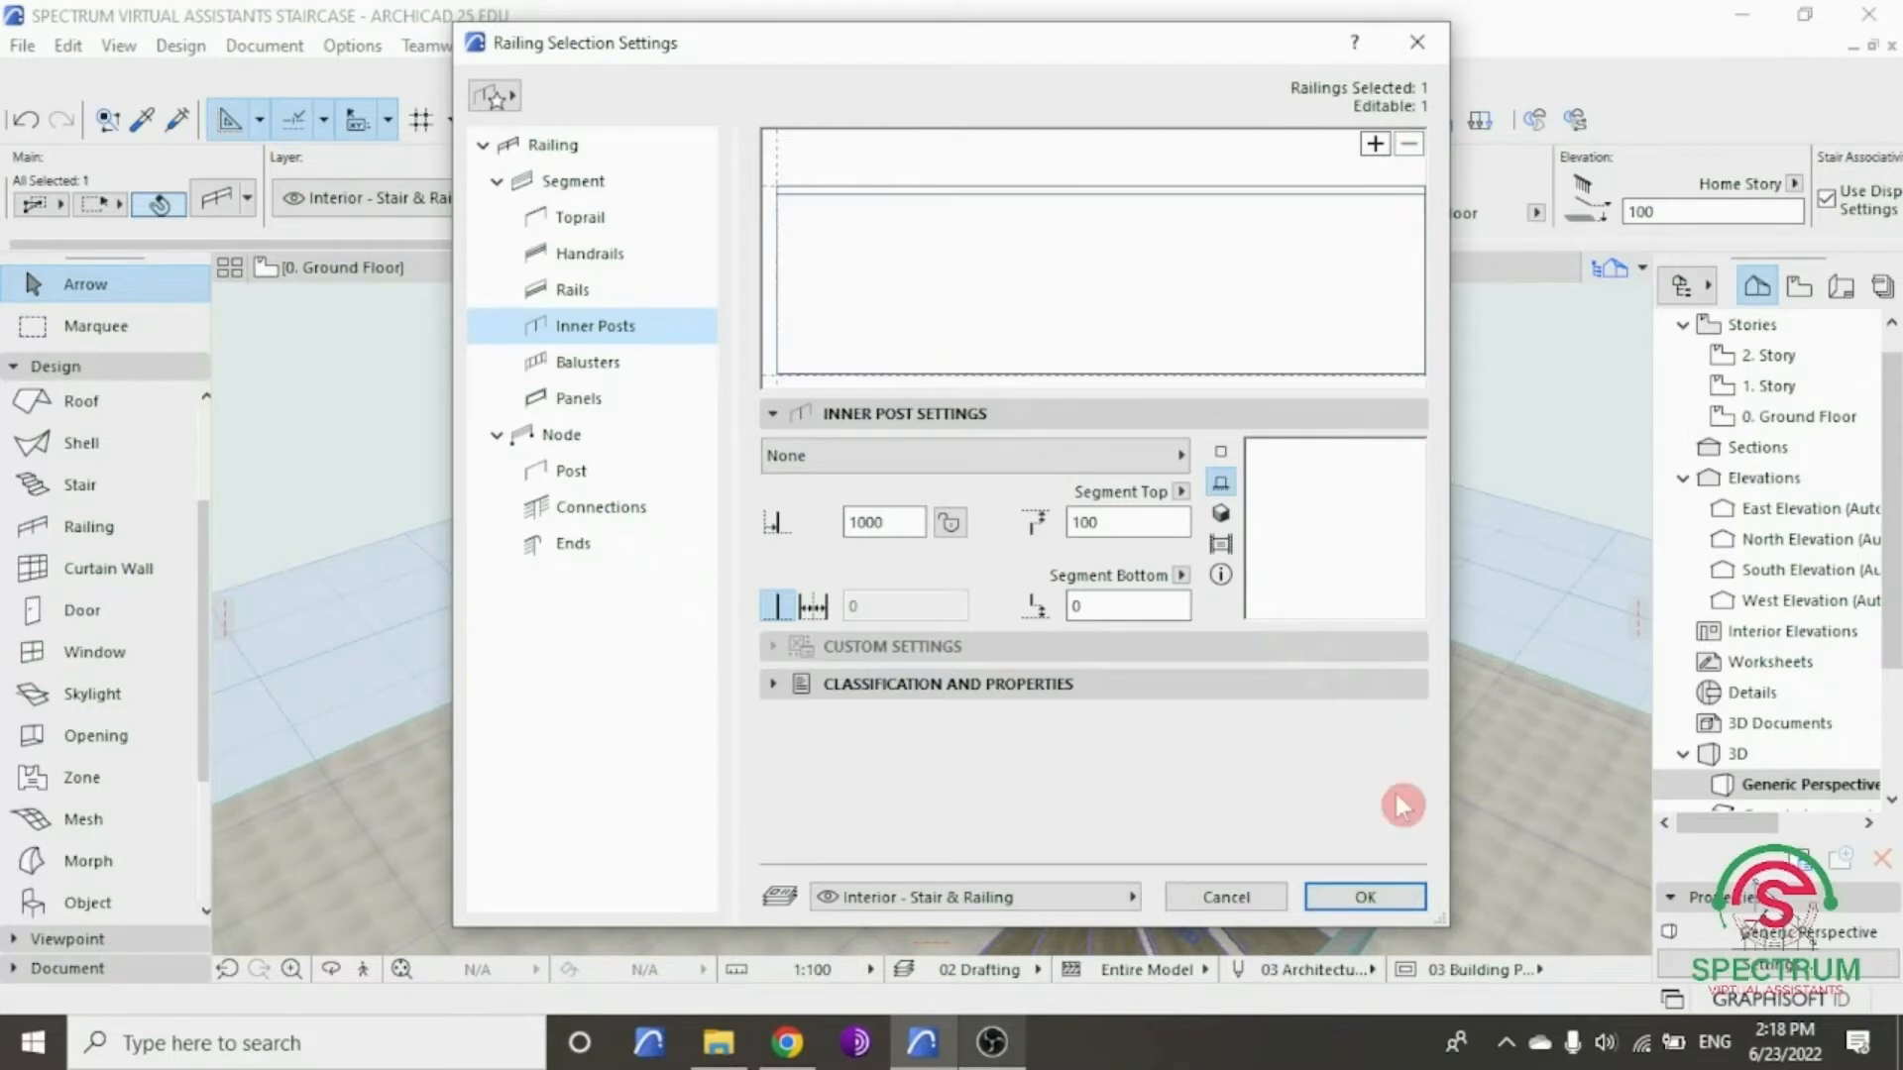
pyautogui.click(1372, 897)
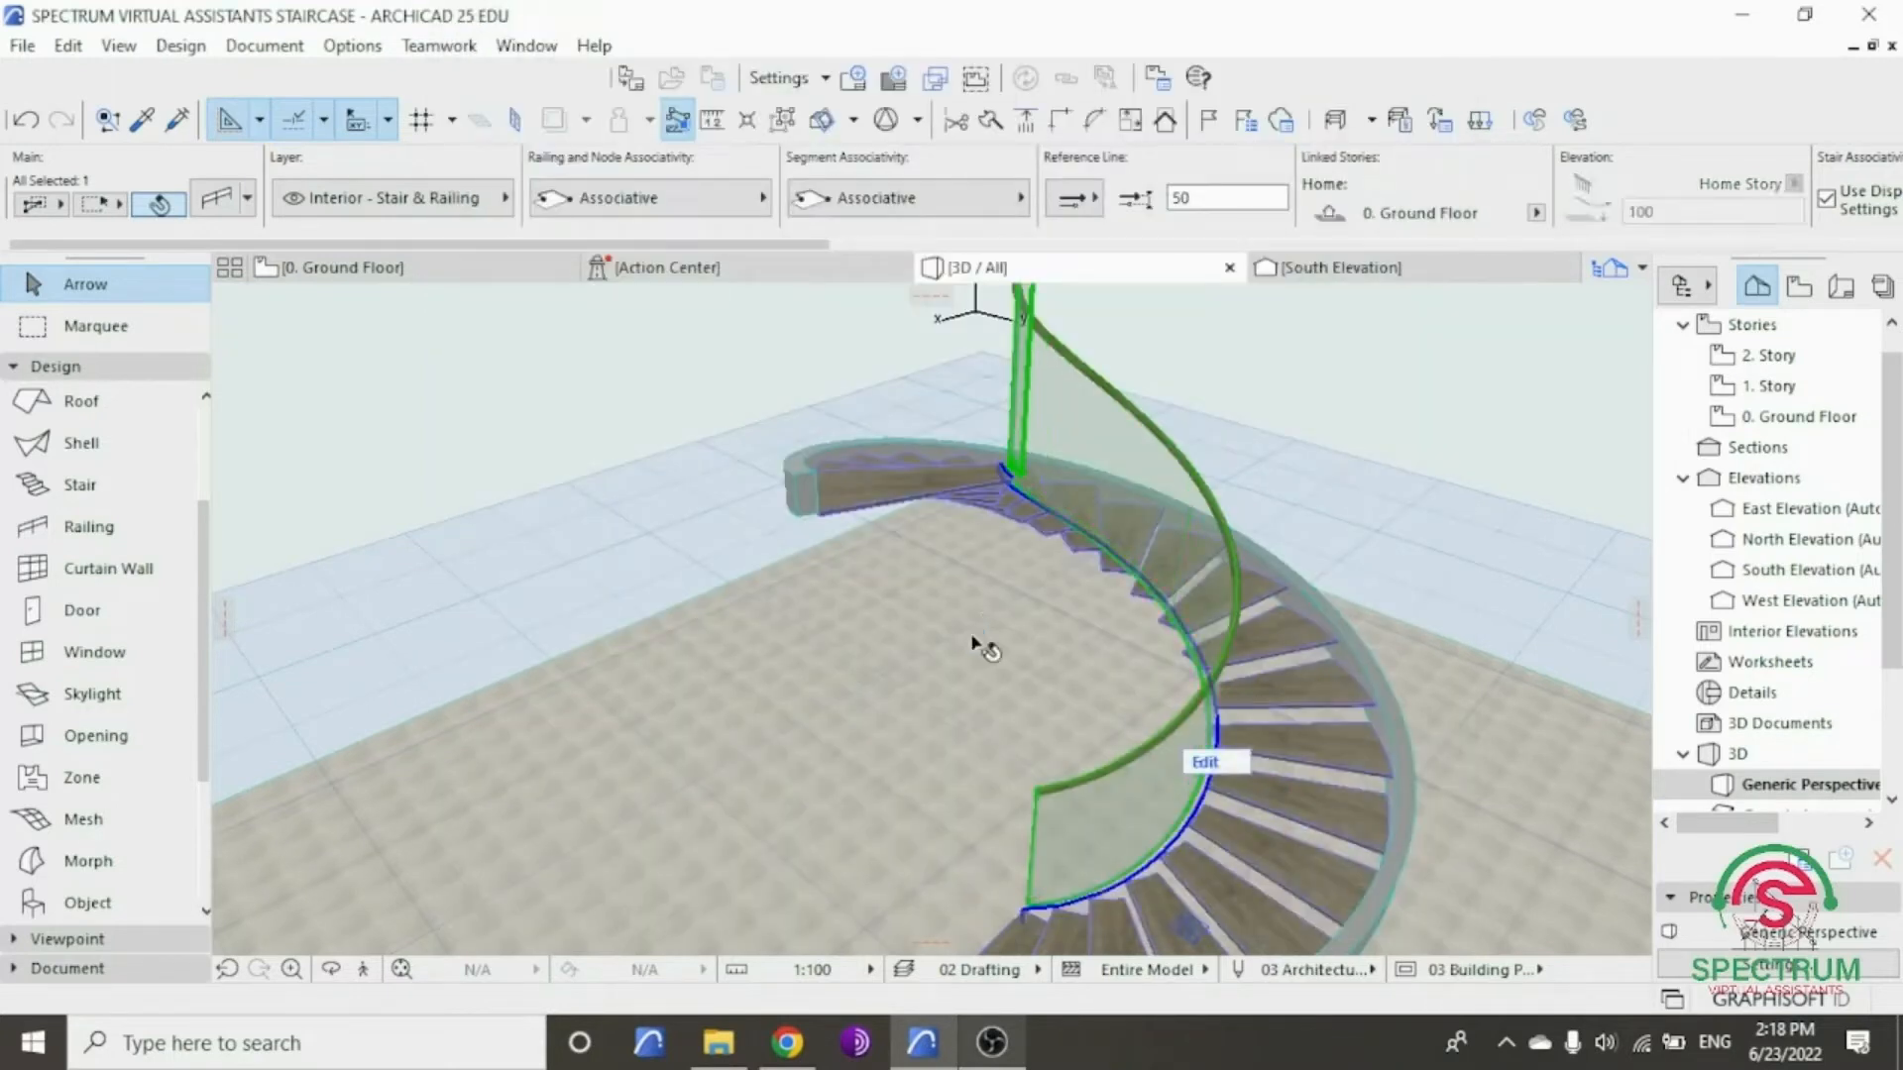
# - Examine the glass railing in 3D from several angles and from above, checking its position against the inner tread ends
pyautogui.click(331, 973)
pyautogui.moveTo(459, 761); pyautogui.dragTo(1530, 800)
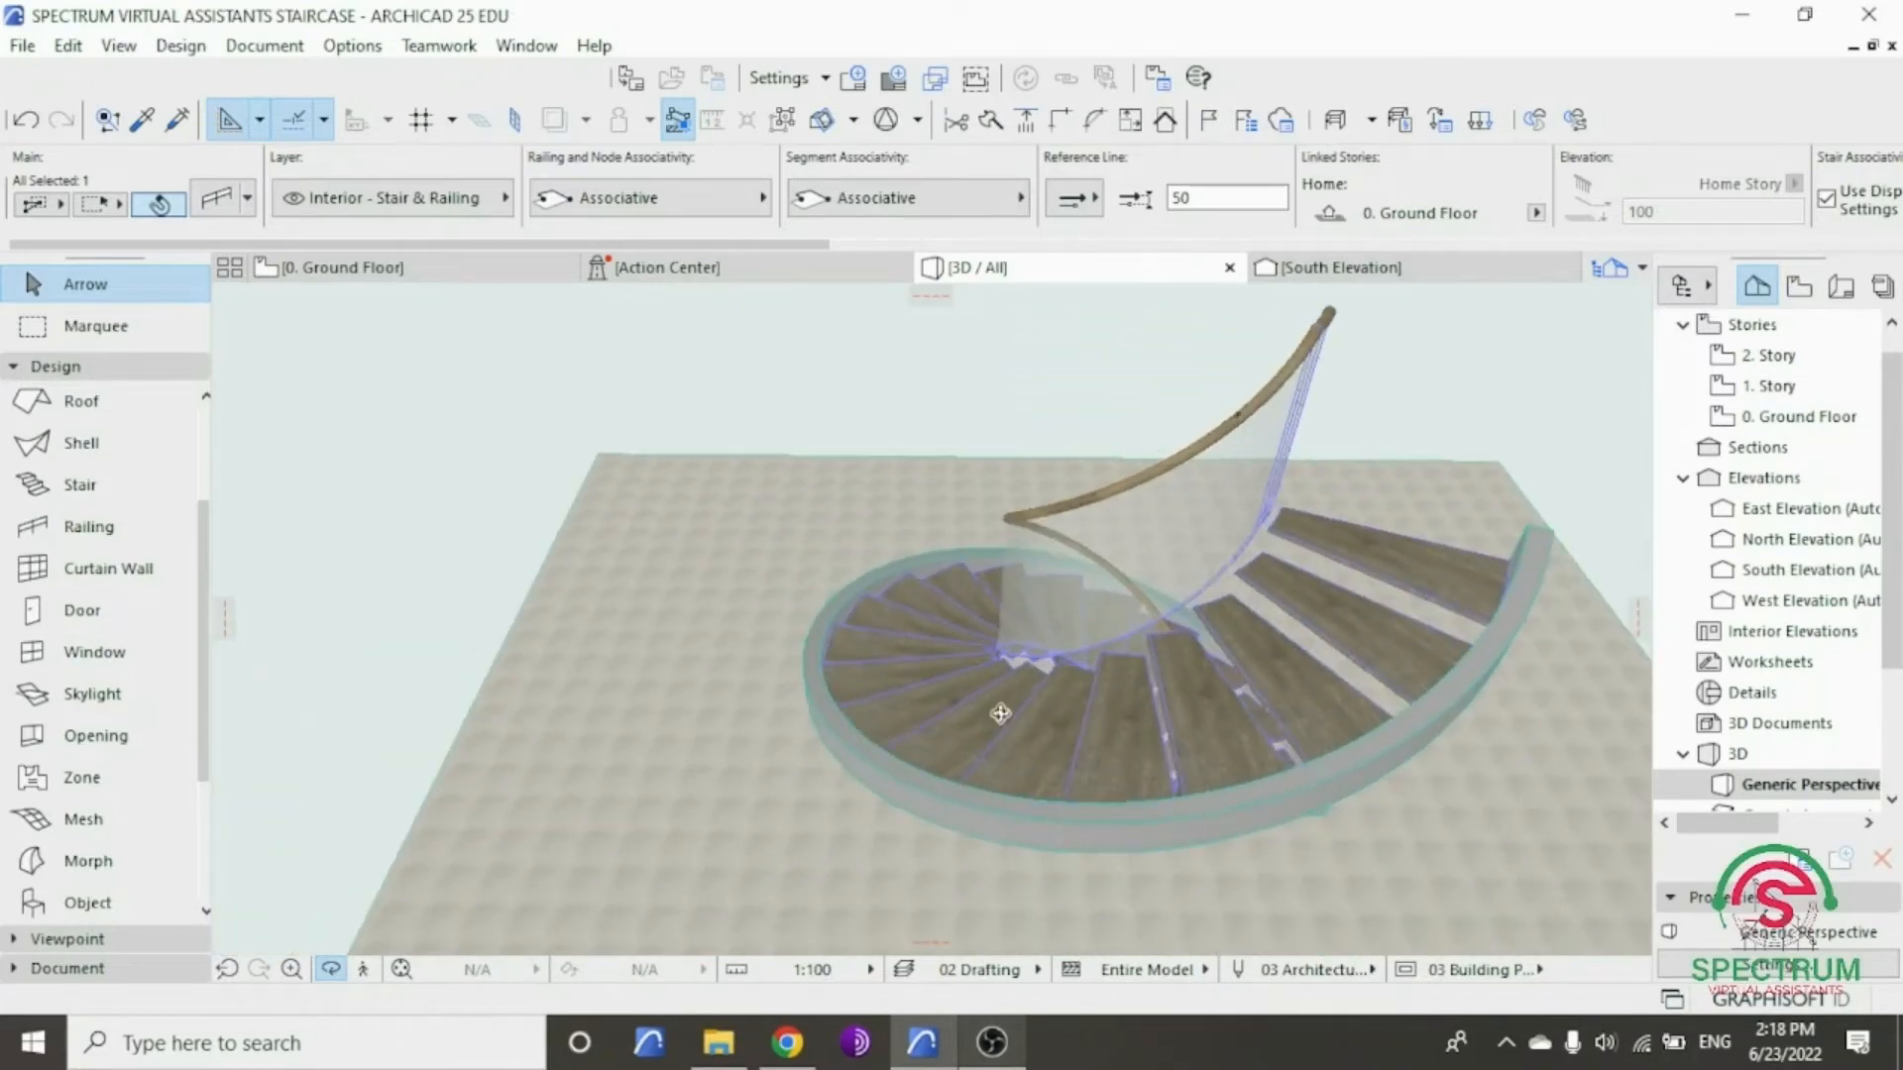
pyautogui.moveTo(834, 672); pyautogui.dragTo(1318, 726)
pyautogui.moveTo(919, 694); pyautogui.dragTo(916, 915)
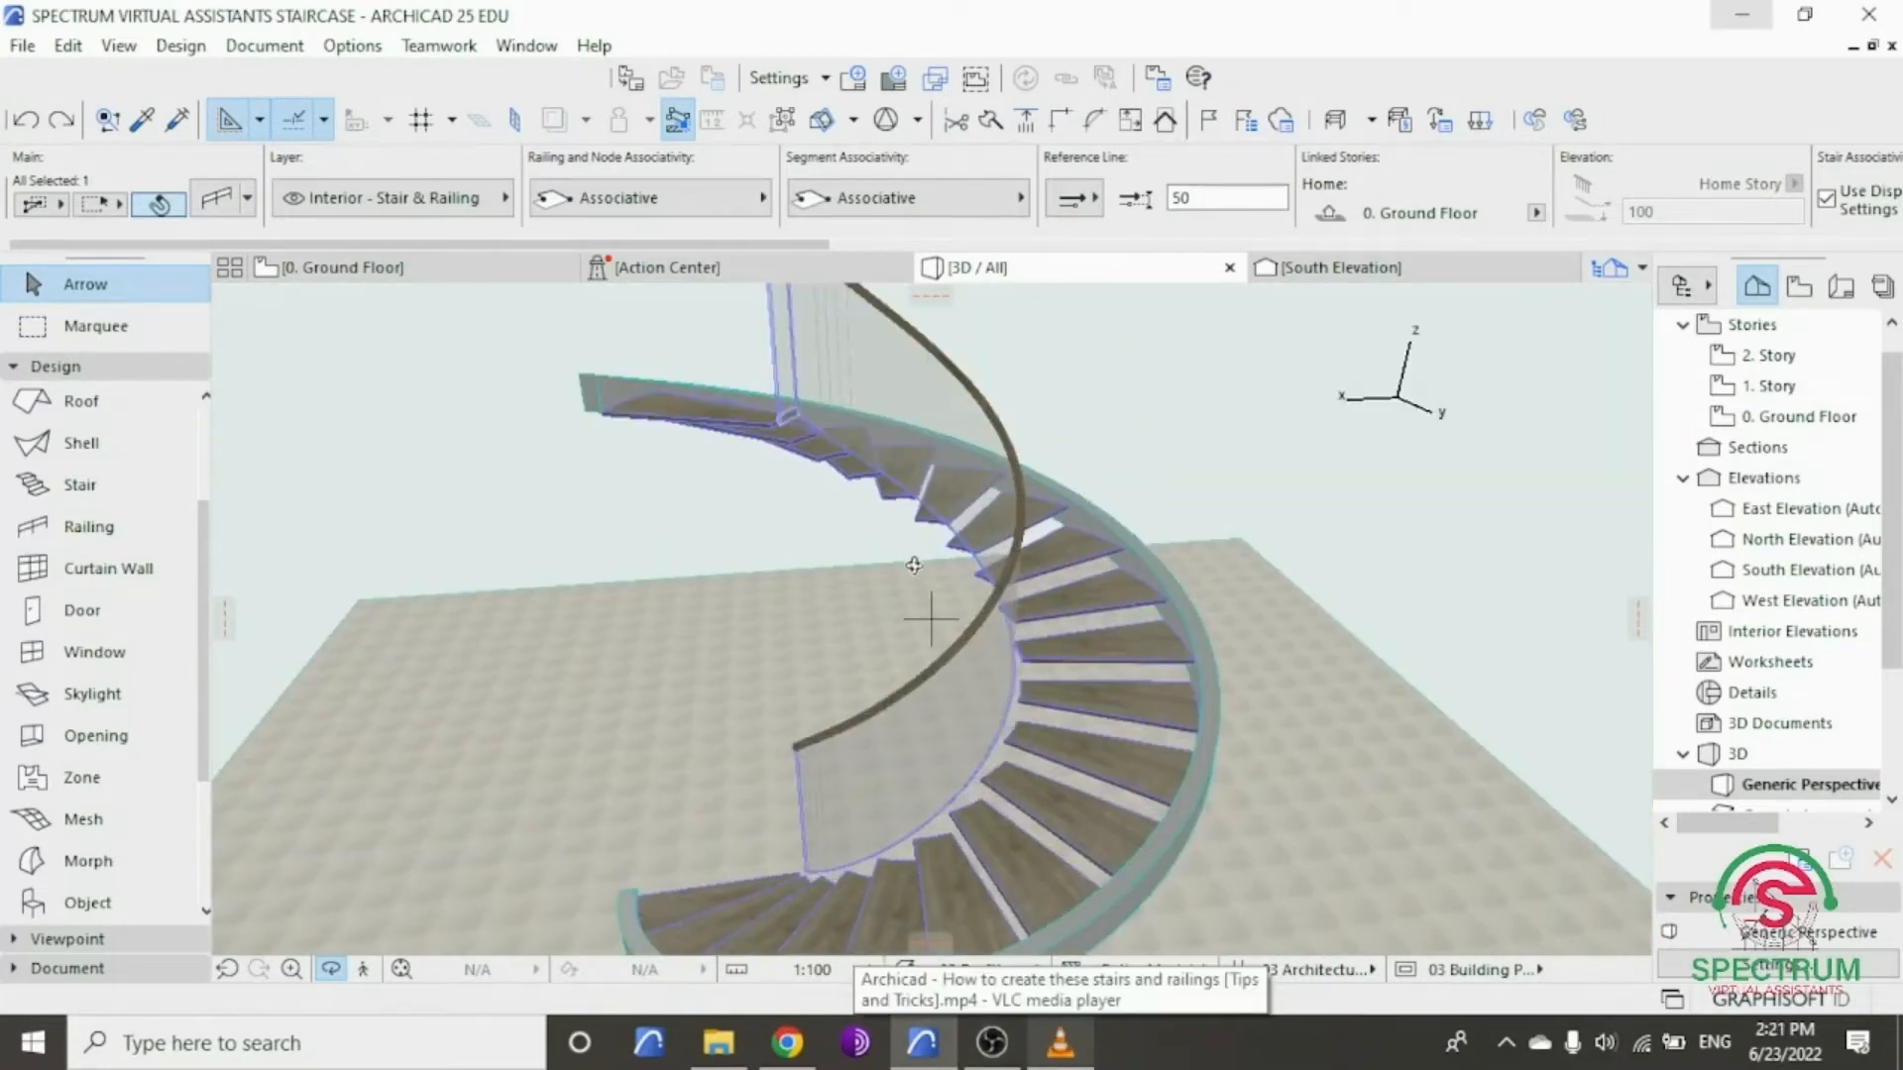
pyautogui.moveTo(912, 564); pyautogui.dragTo(812, 790)
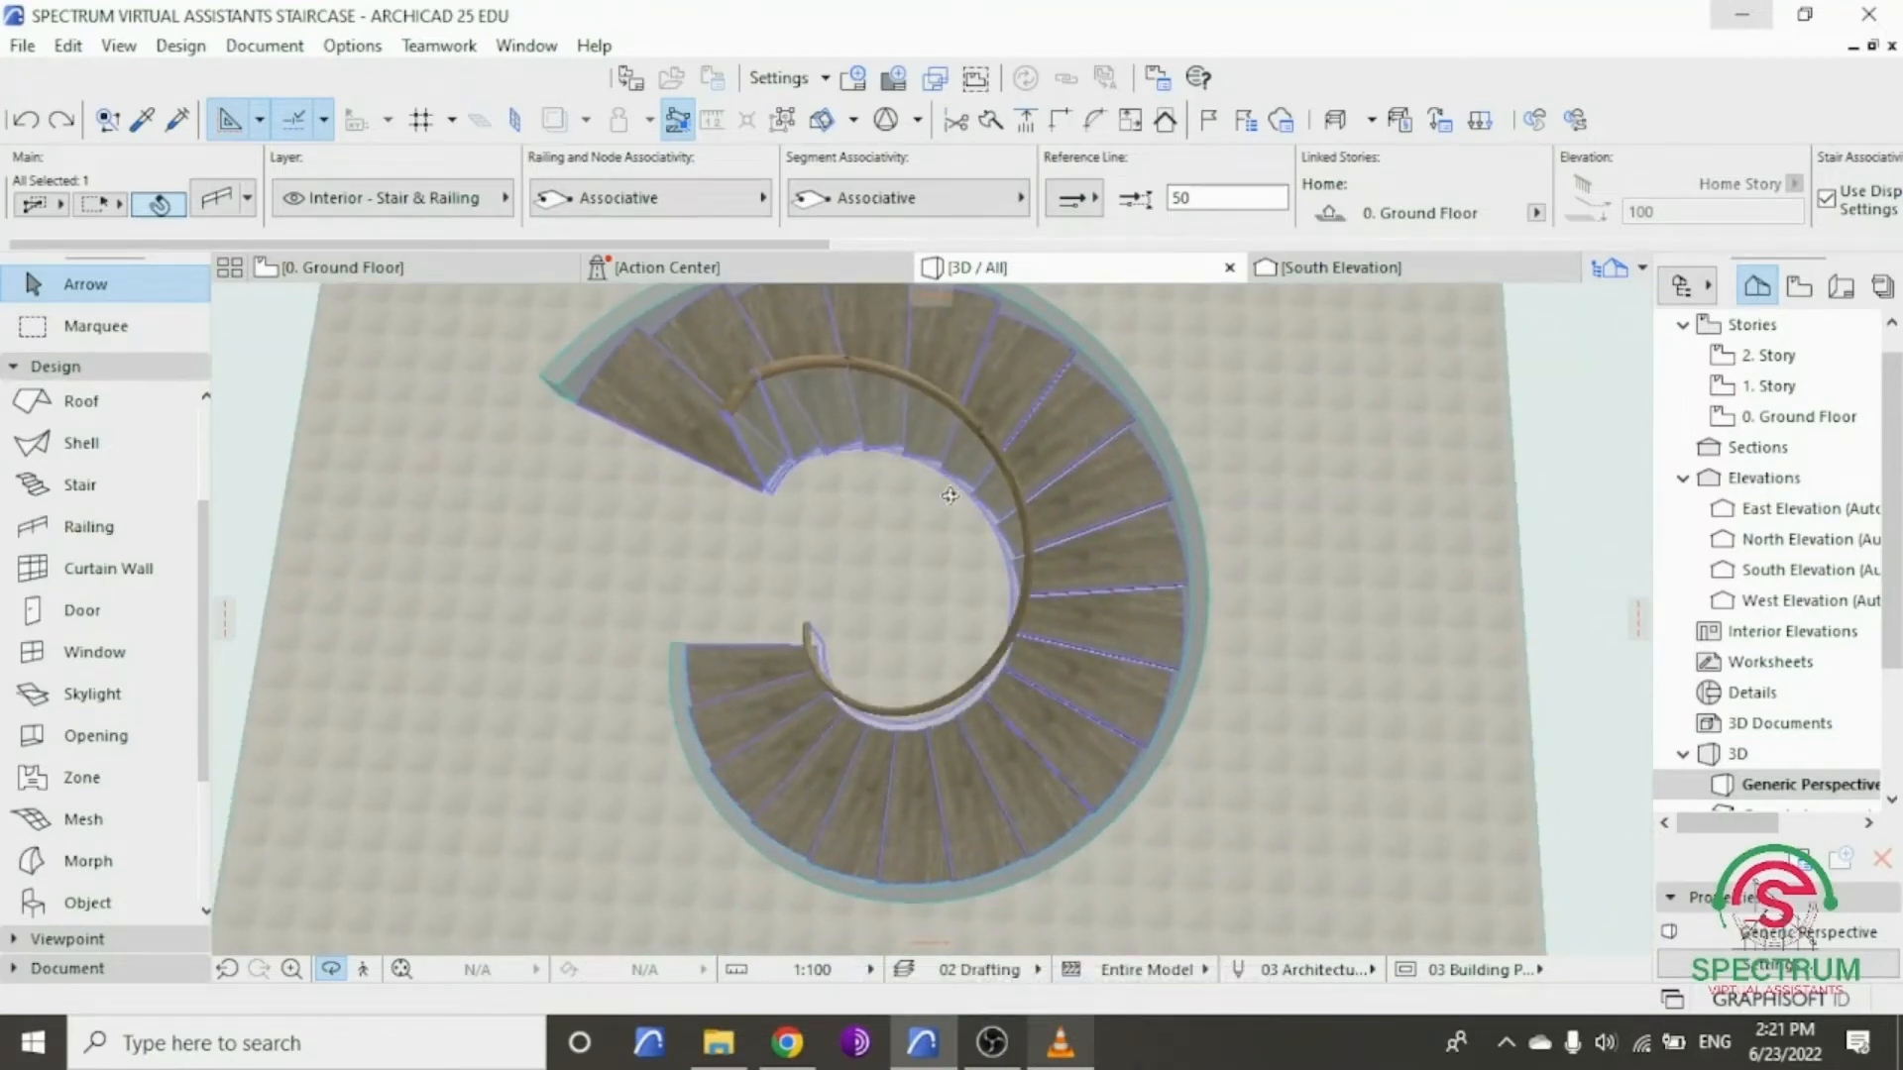
pyautogui.scroll(6, 949, 495)
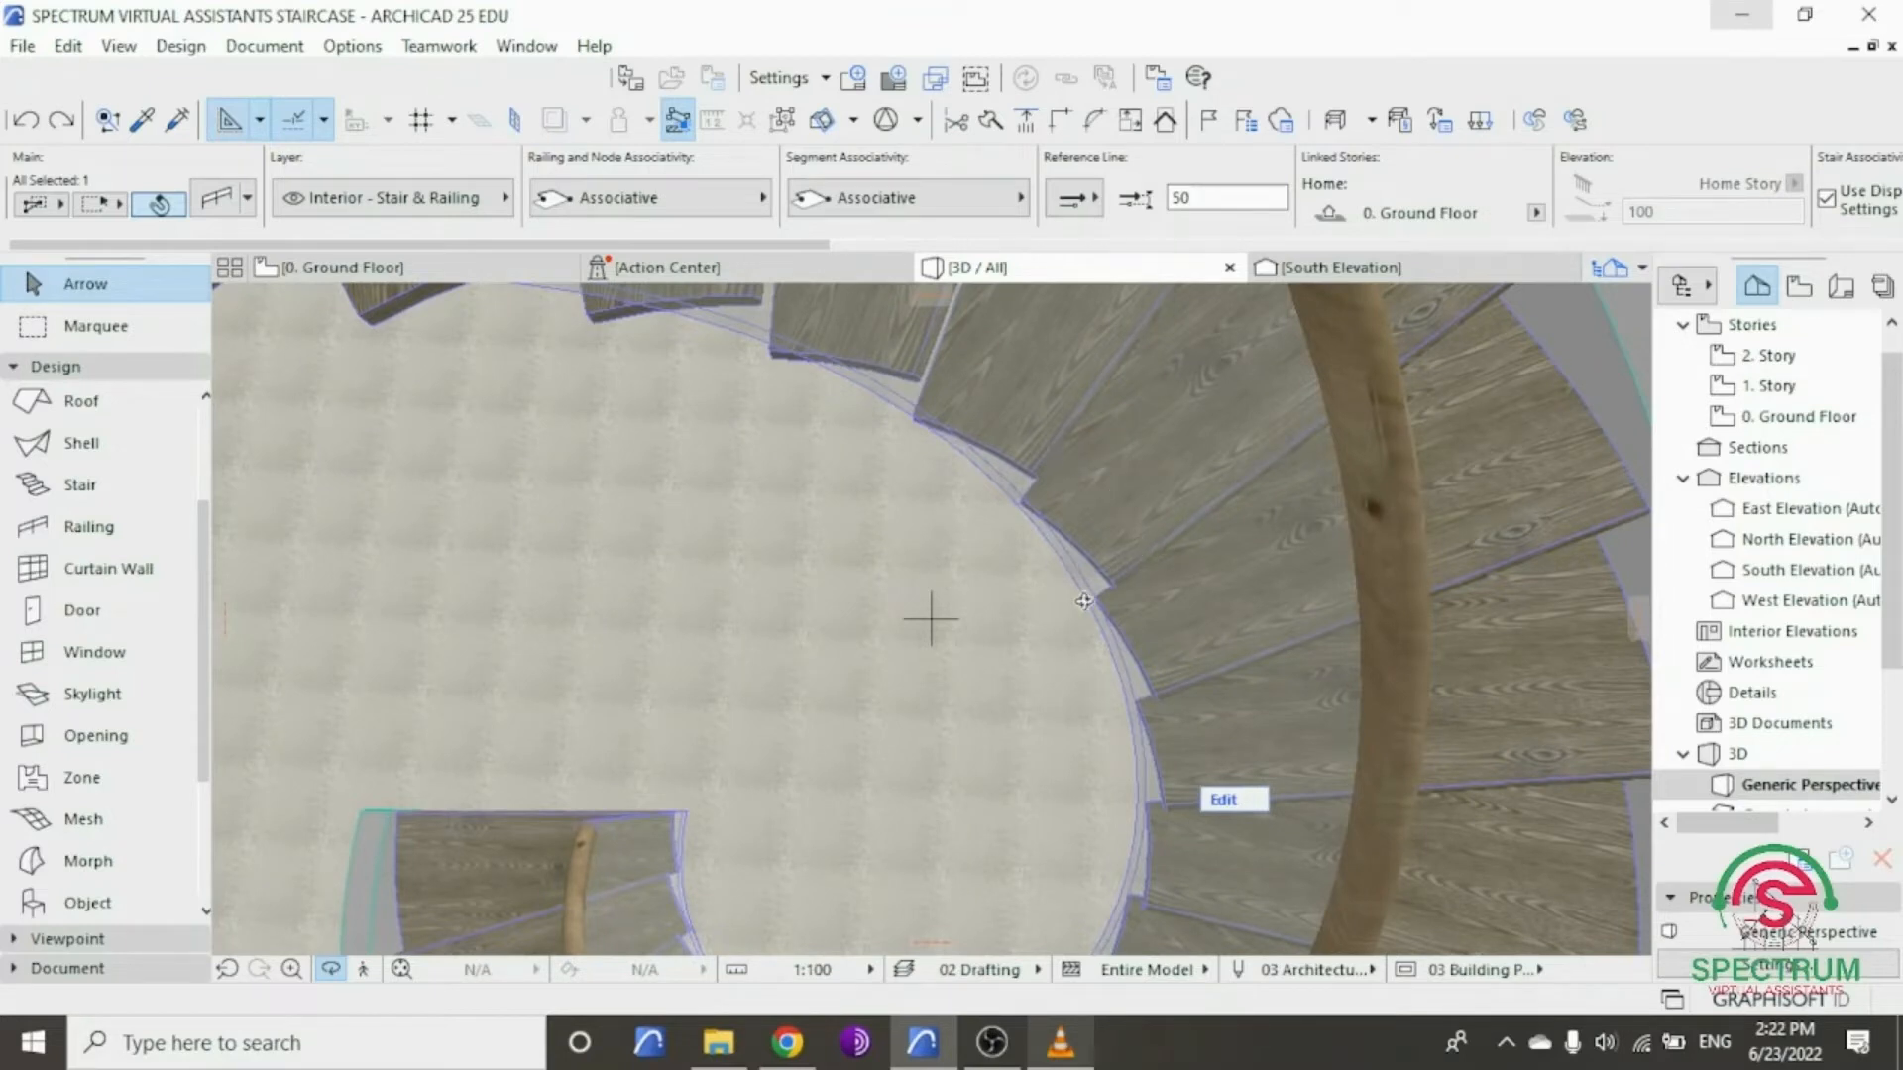
pyautogui.scroll(-5, 1083, 601)
pyautogui.scroll(2, 976, 588)
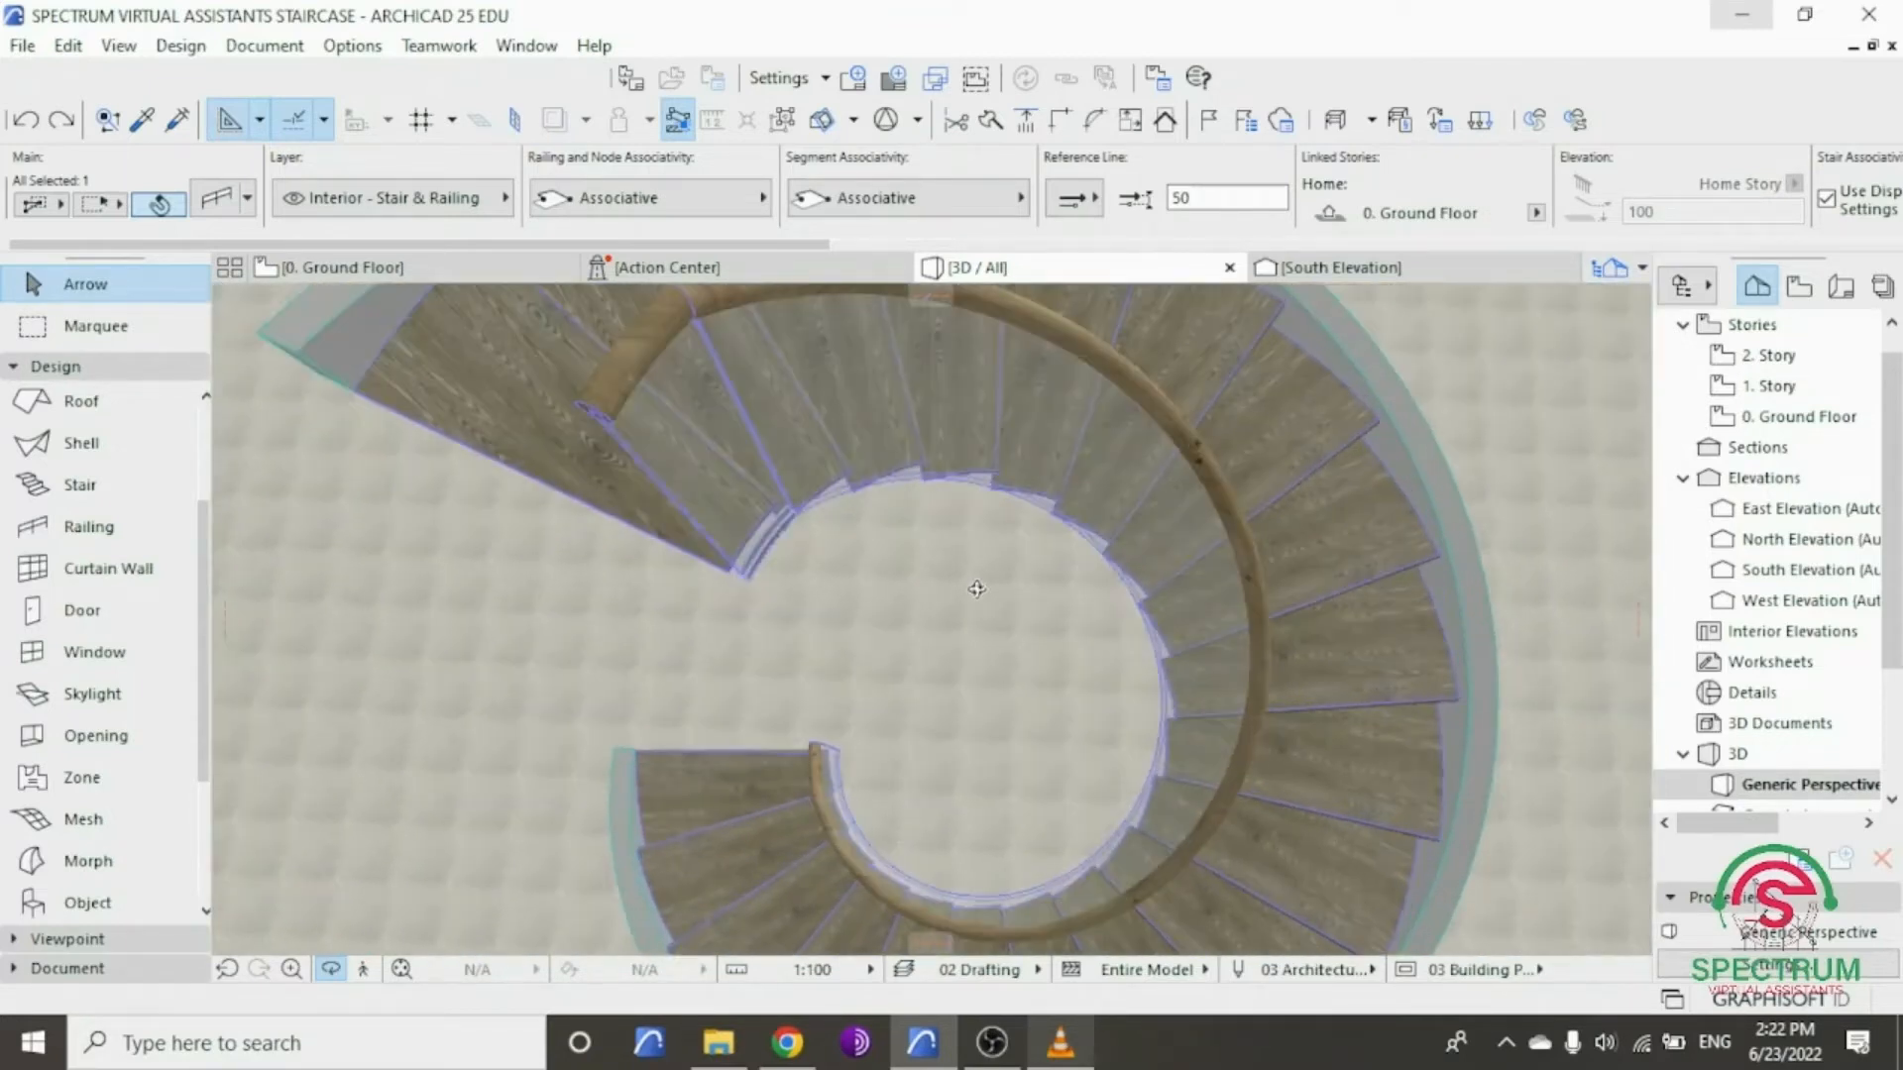
# - Switch the glass railing segment's reference line to the opposite side, shifting the railing onto the treads
pyautogui.click(1210, 496)
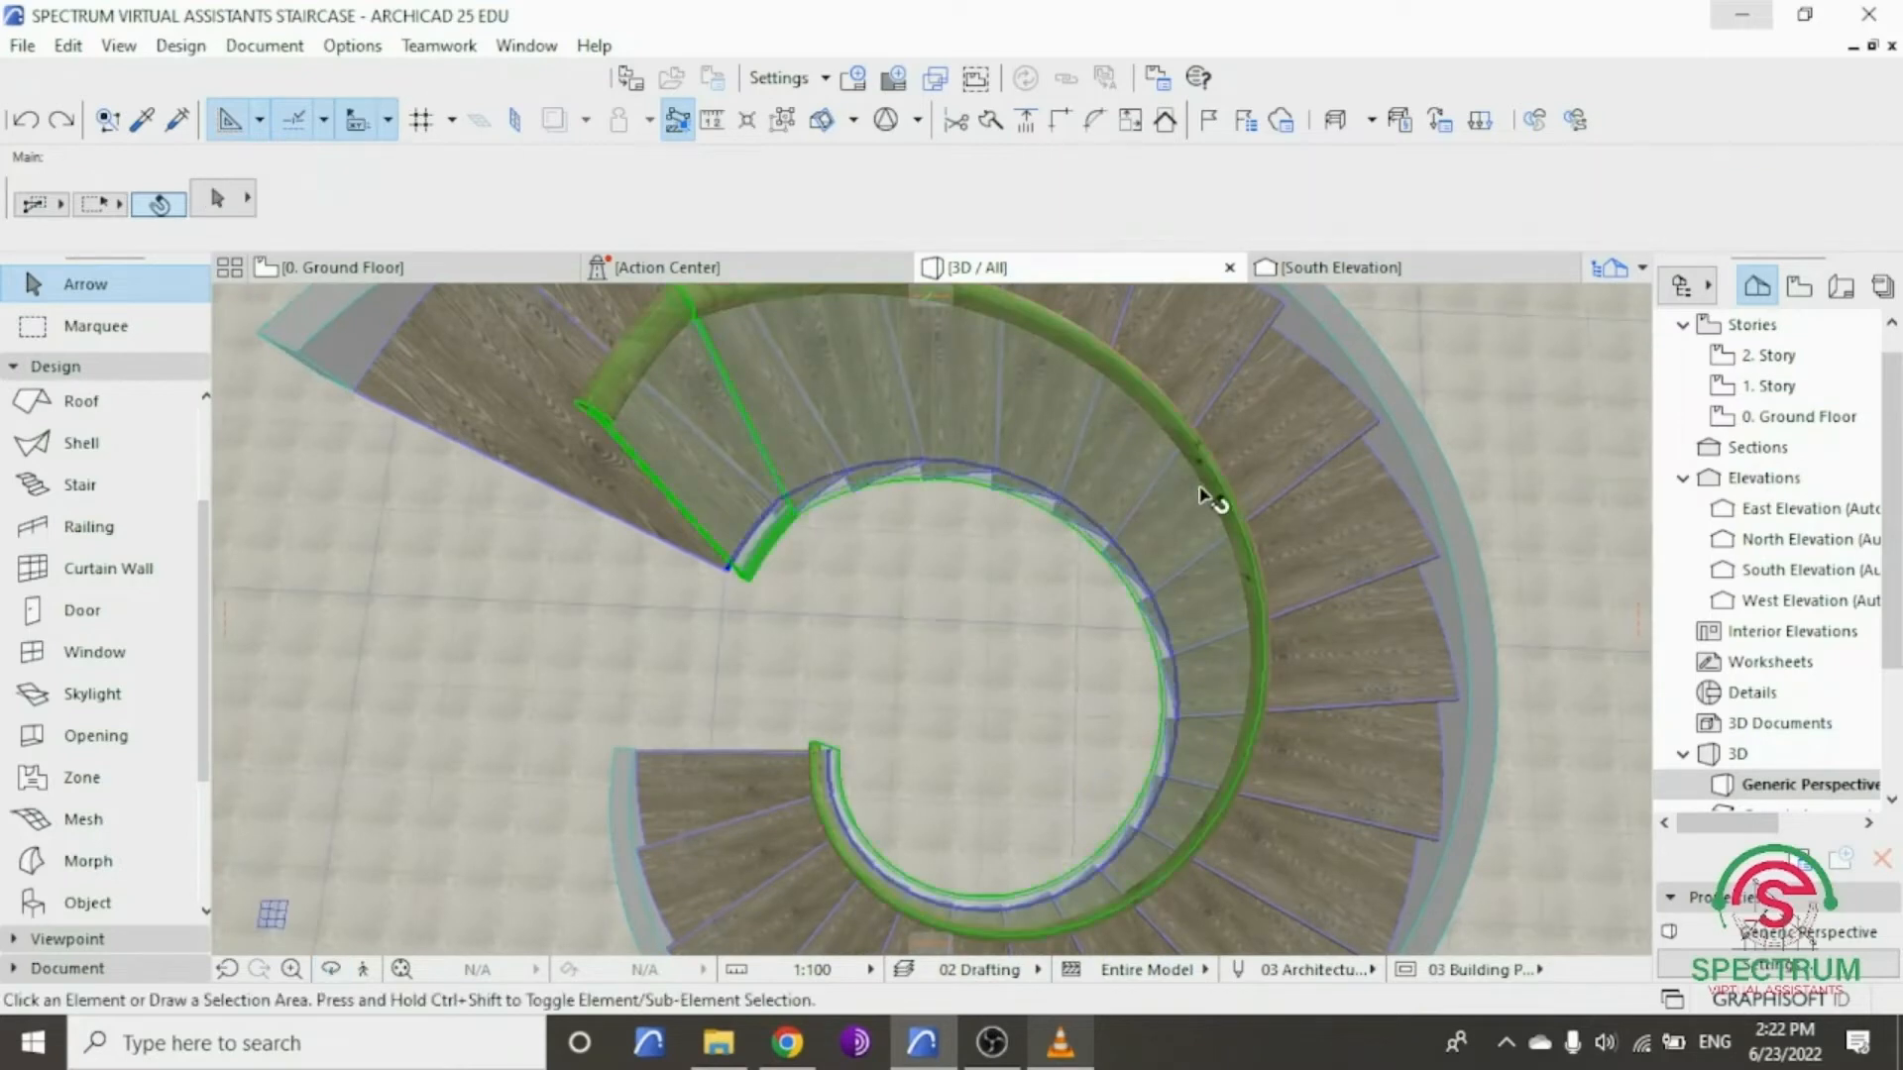
pyautogui.rightClick(1467, 357)
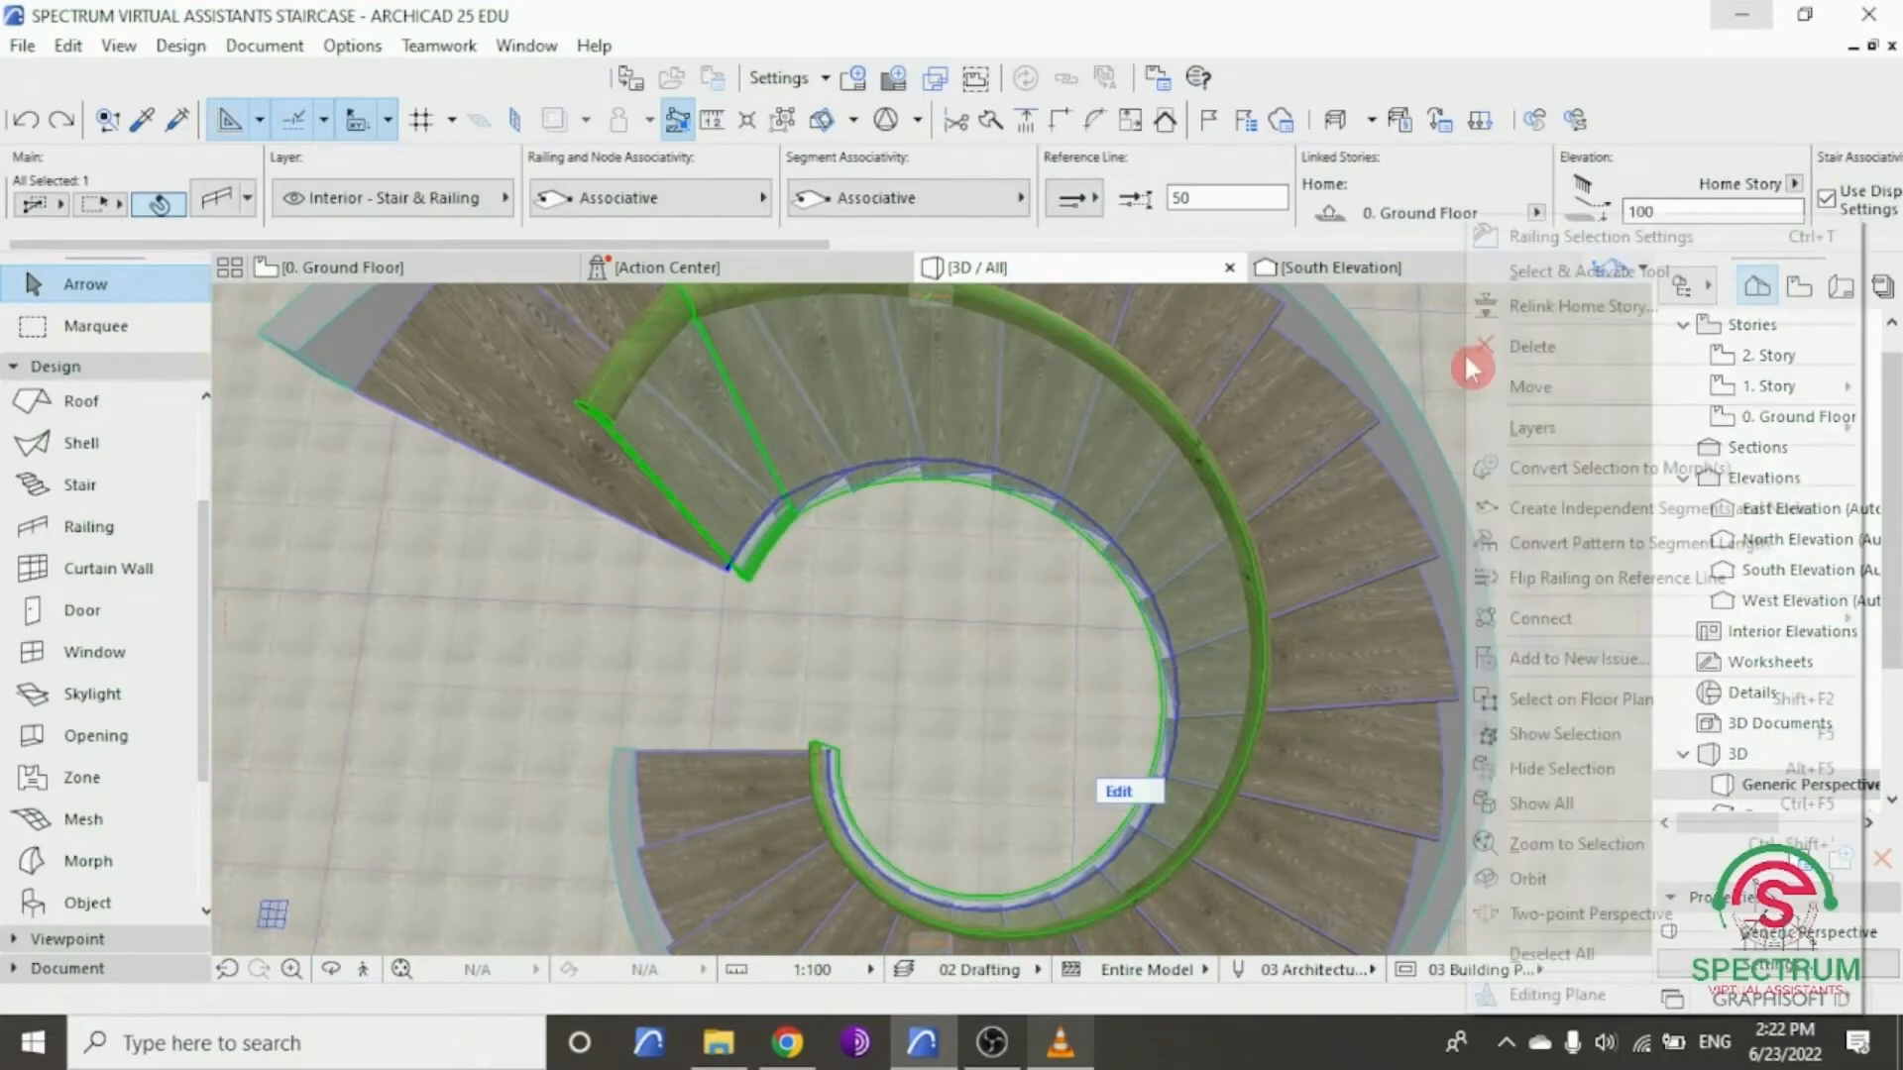
pyautogui.click(1580, 250)
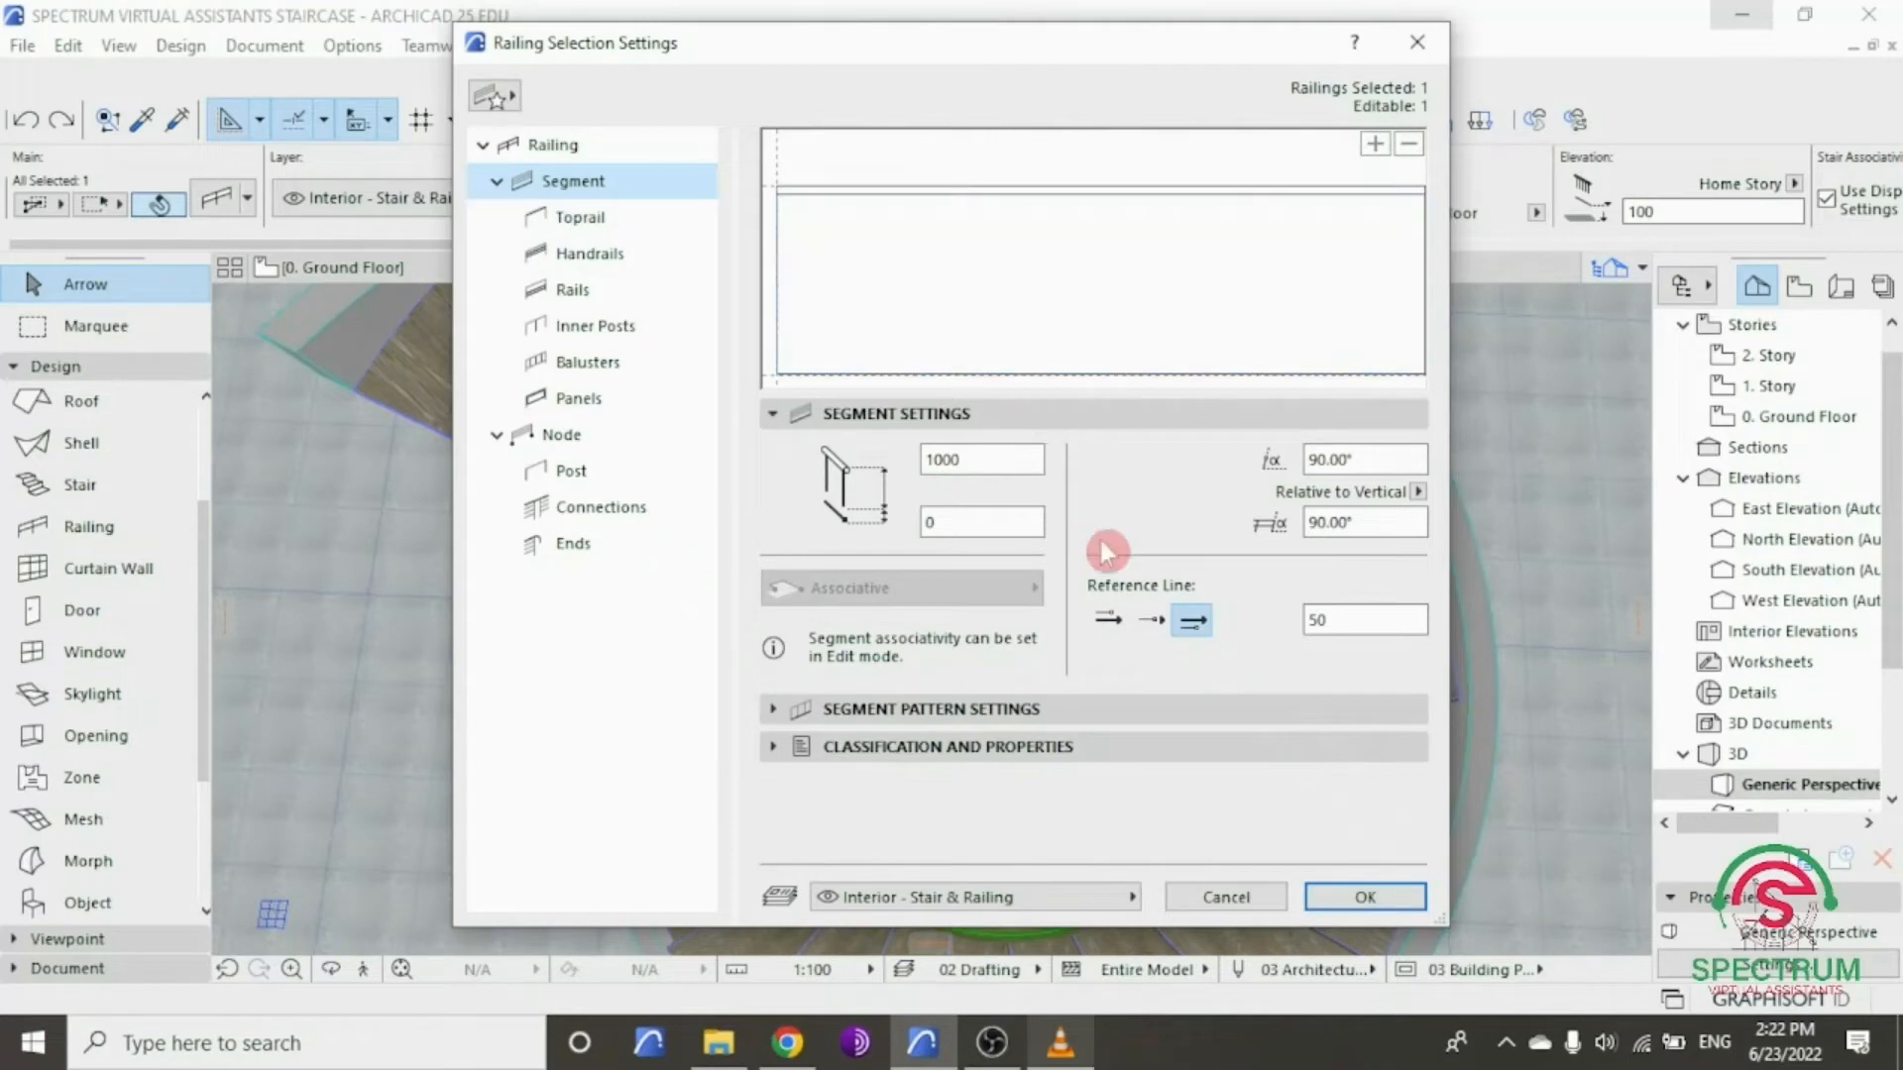
pyautogui.click(1110, 625)
pyautogui.click(1399, 907)
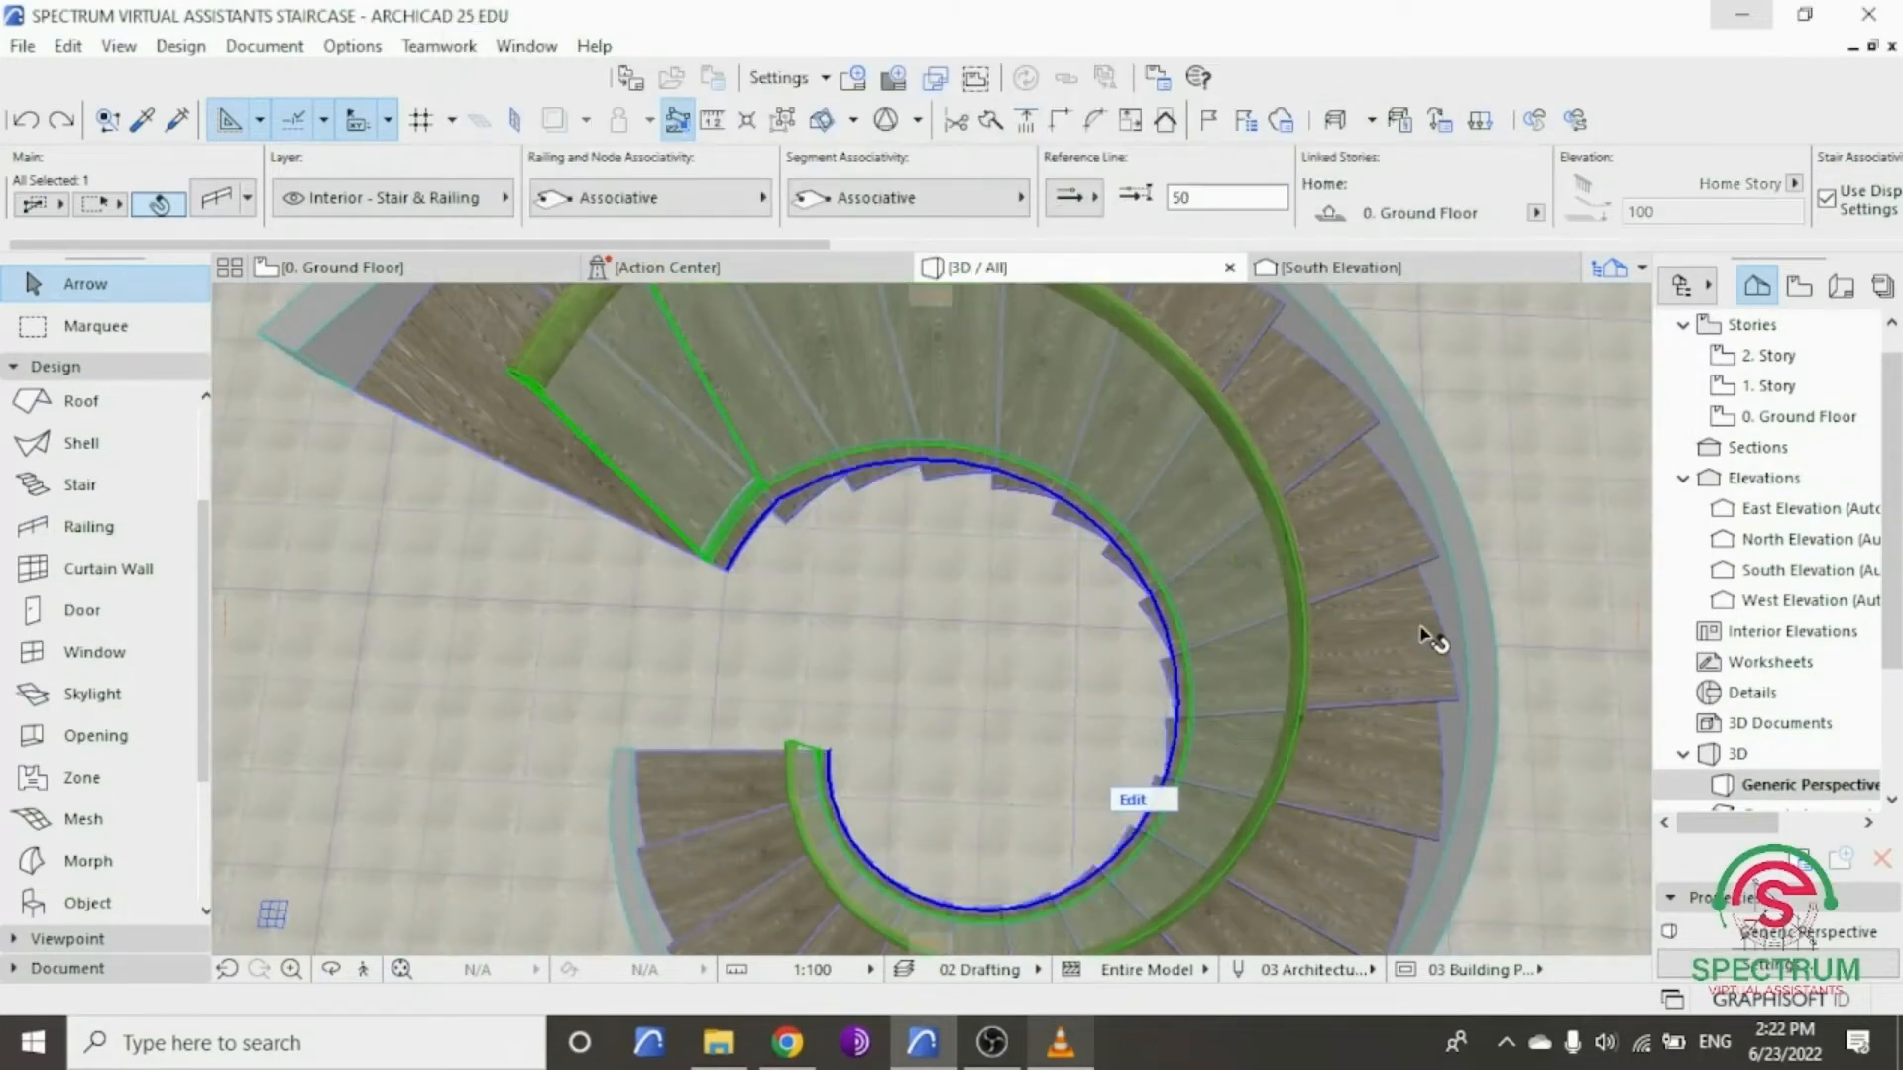
# - Examine how the shifted glass railing sits on the treads and how it ends at the top of the stair
pyautogui.scroll(5, 1190, 645)
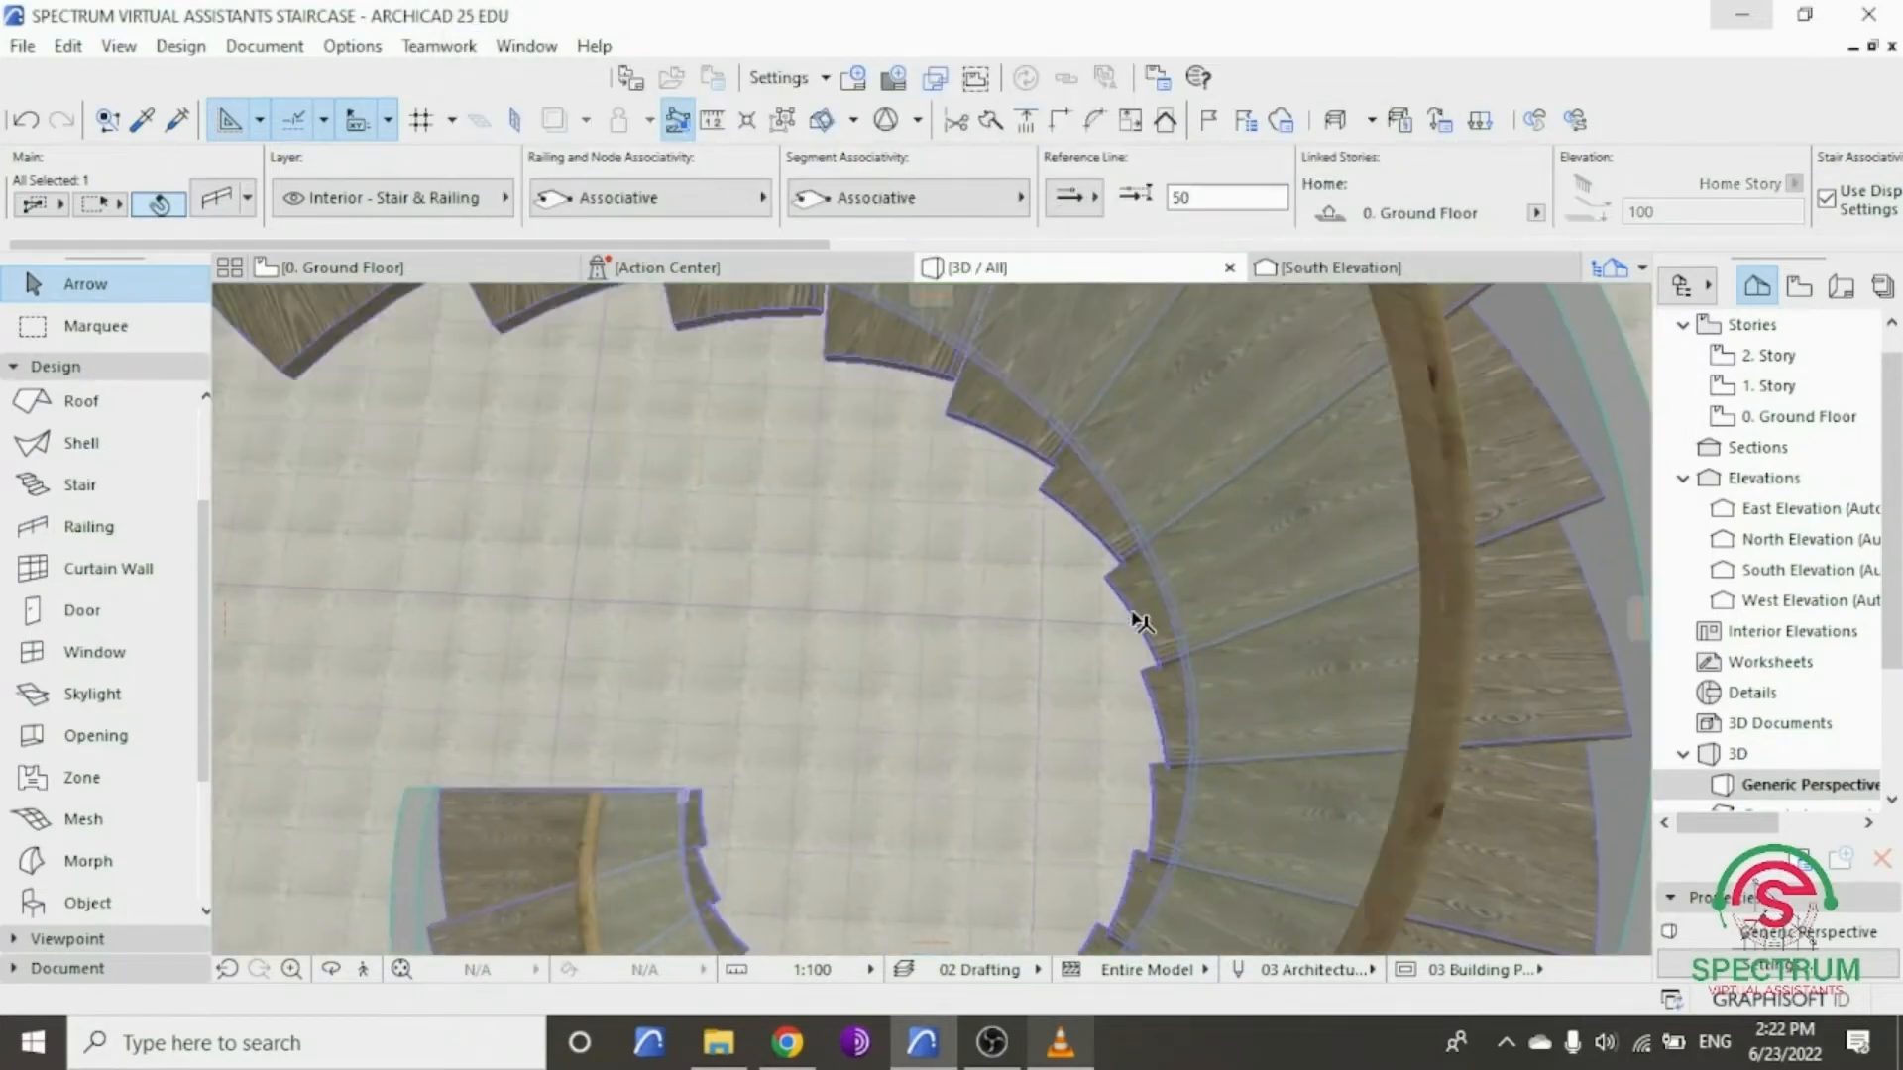
pyautogui.scroll(-5, 1177, 619)
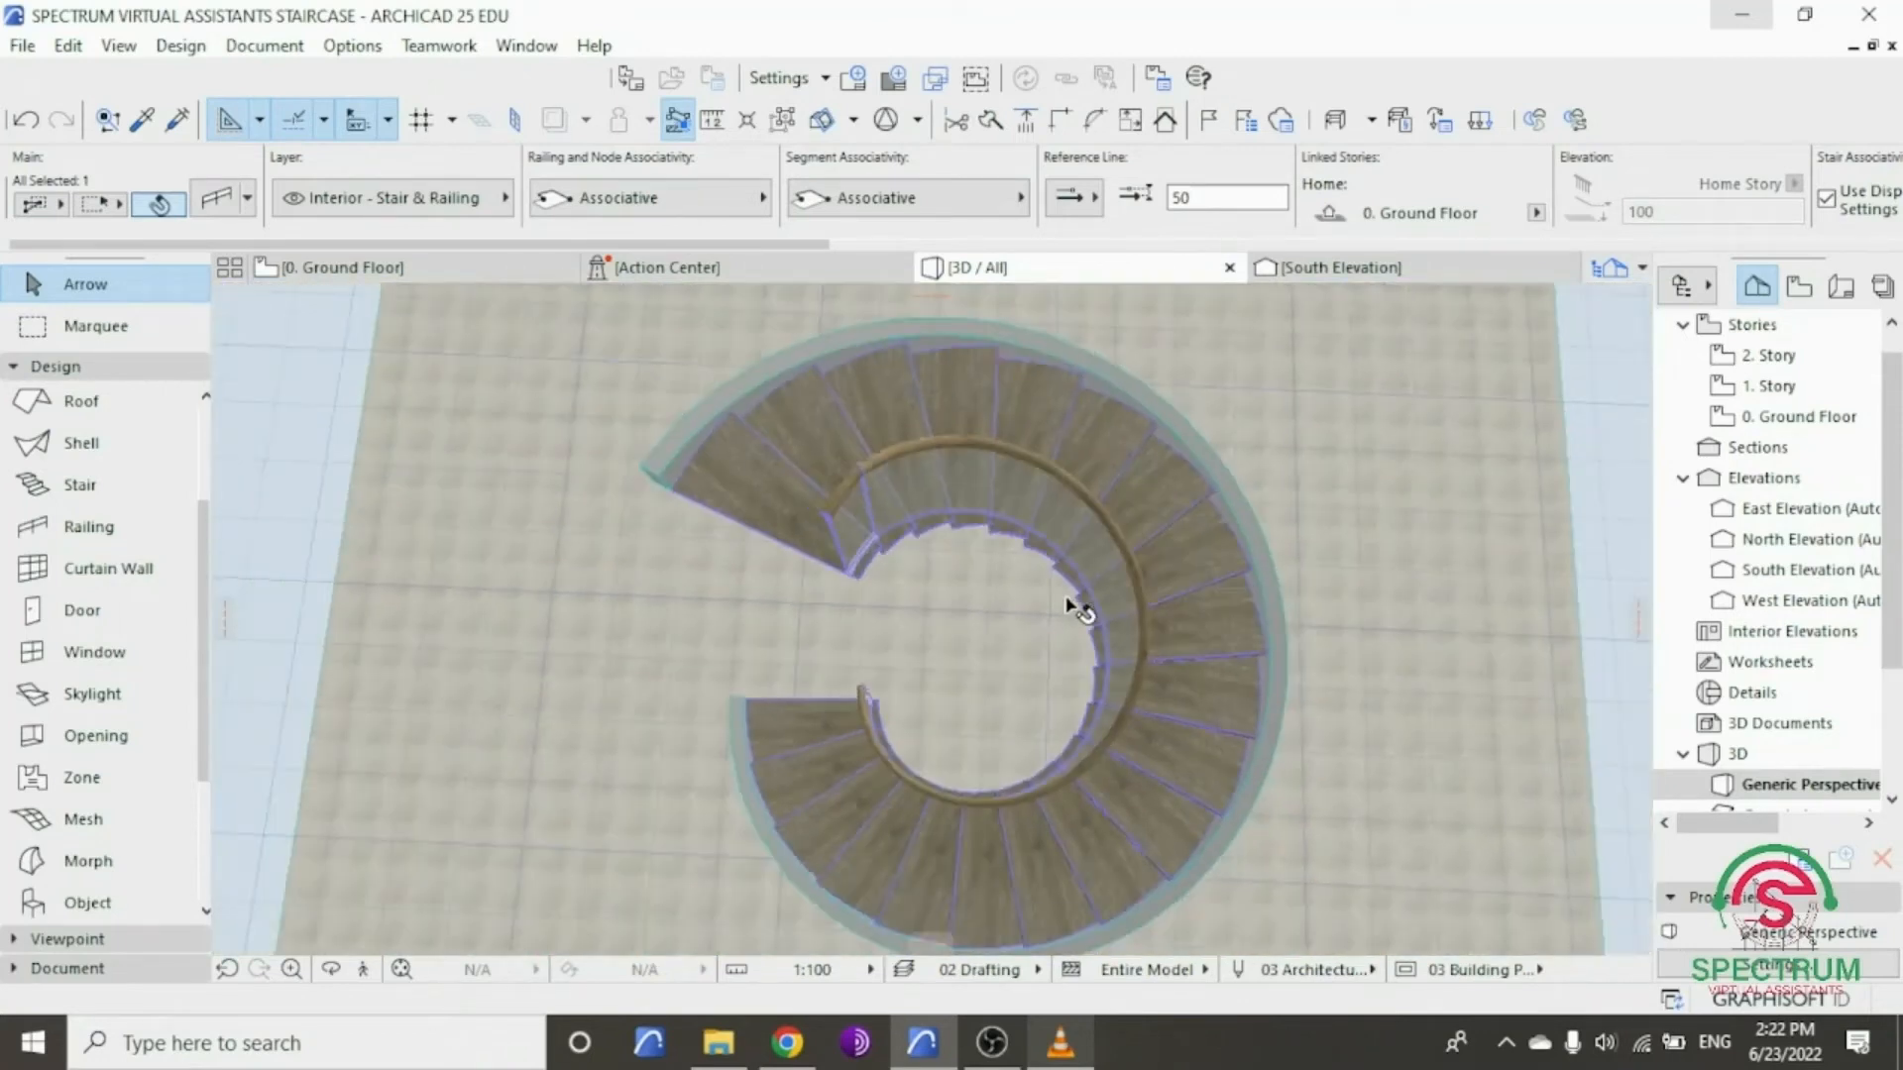
pyautogui.moveTo(1079, 602)
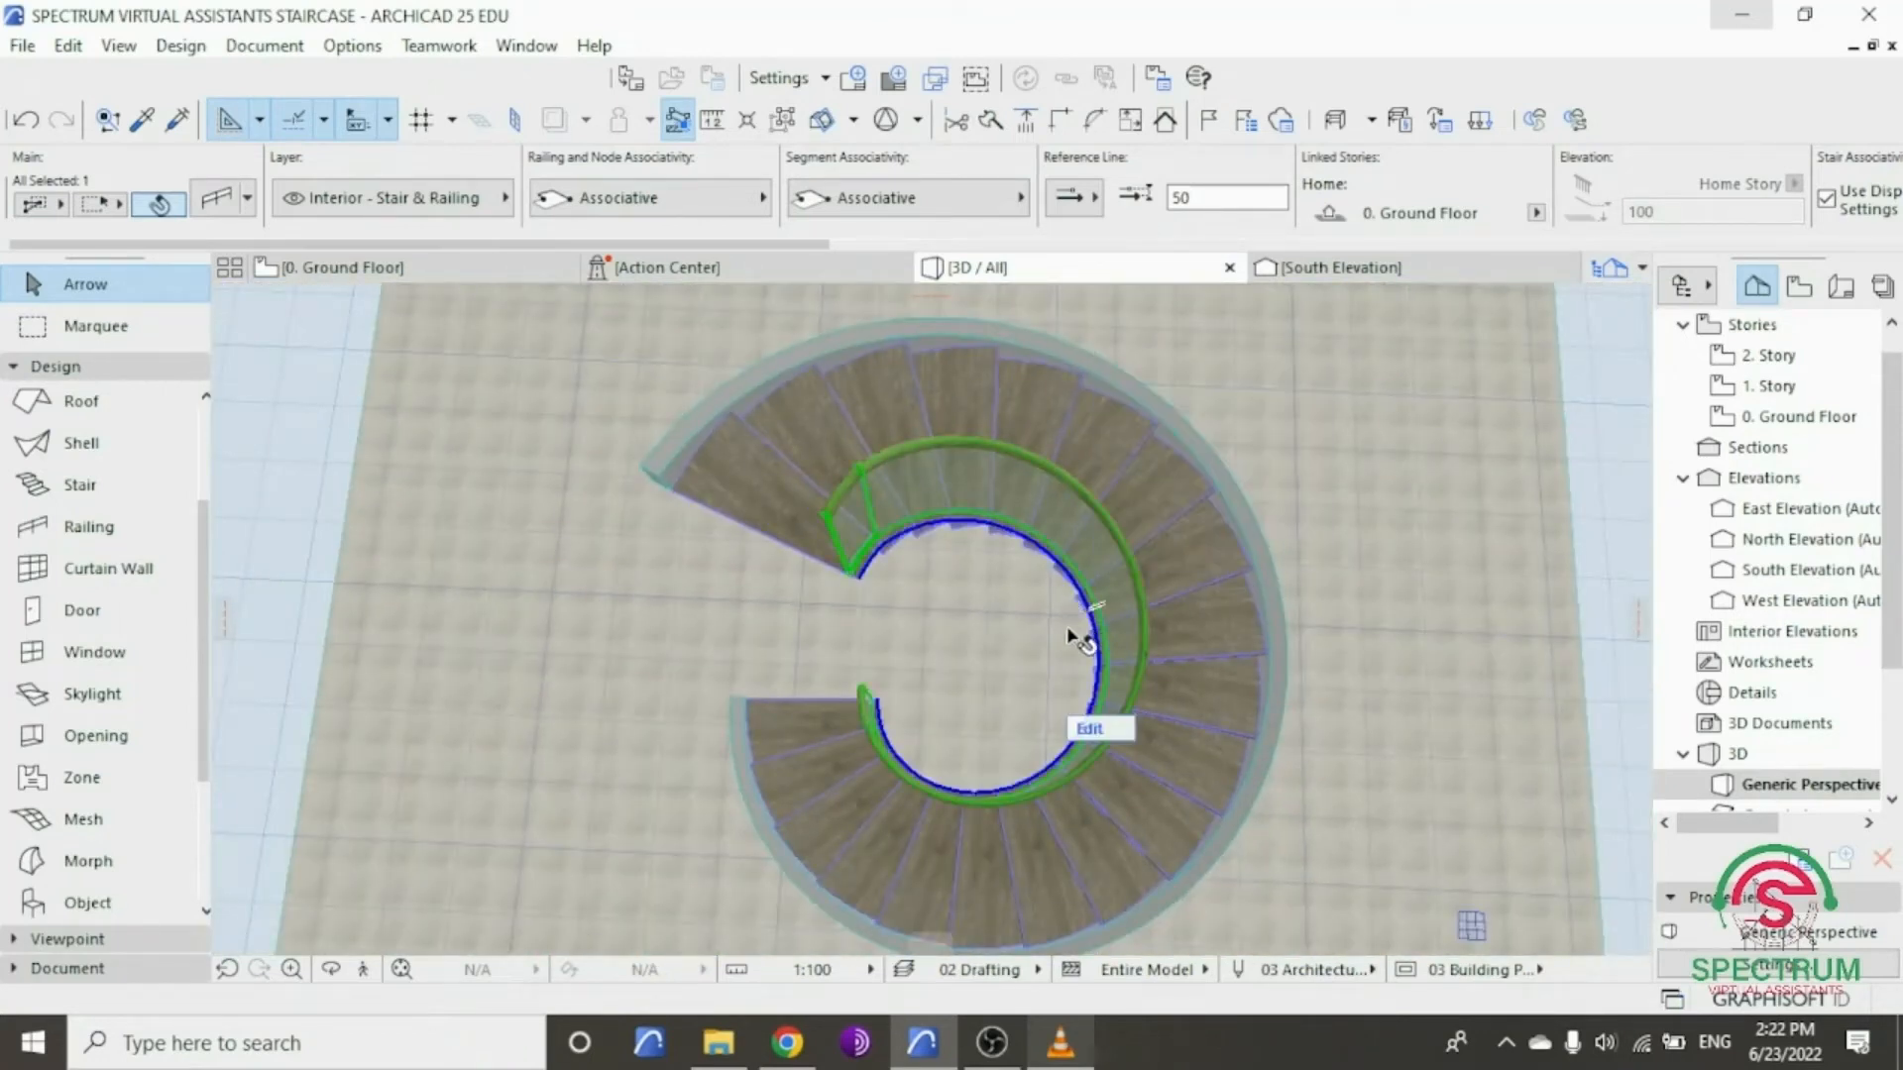
pyautogui.click(330, 969)
pyautogui.moveTo(753, 753); pyautogui.dragTo(906, 540)
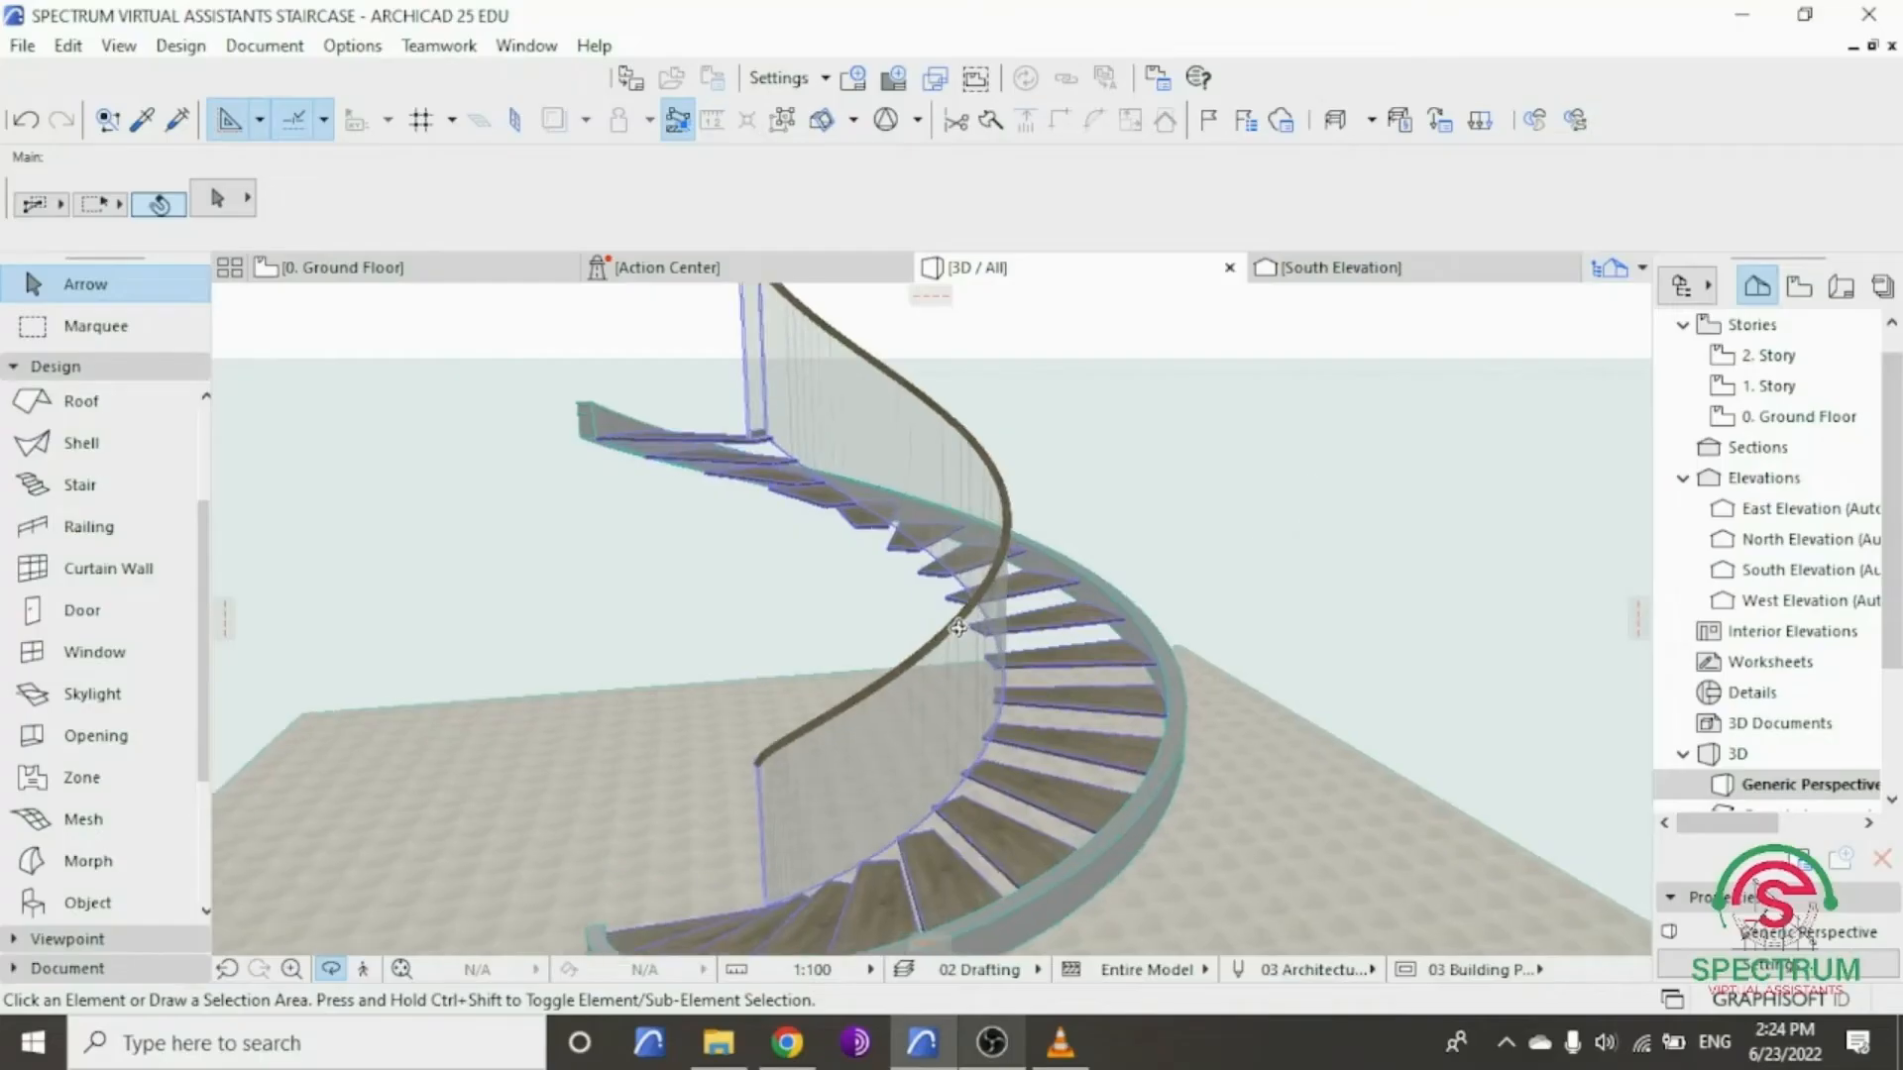
pyautogui.moveTo(1017, 568); pyautogui.dragTo(1330, 612)
pyautogui.scroll(10, 769, 526)
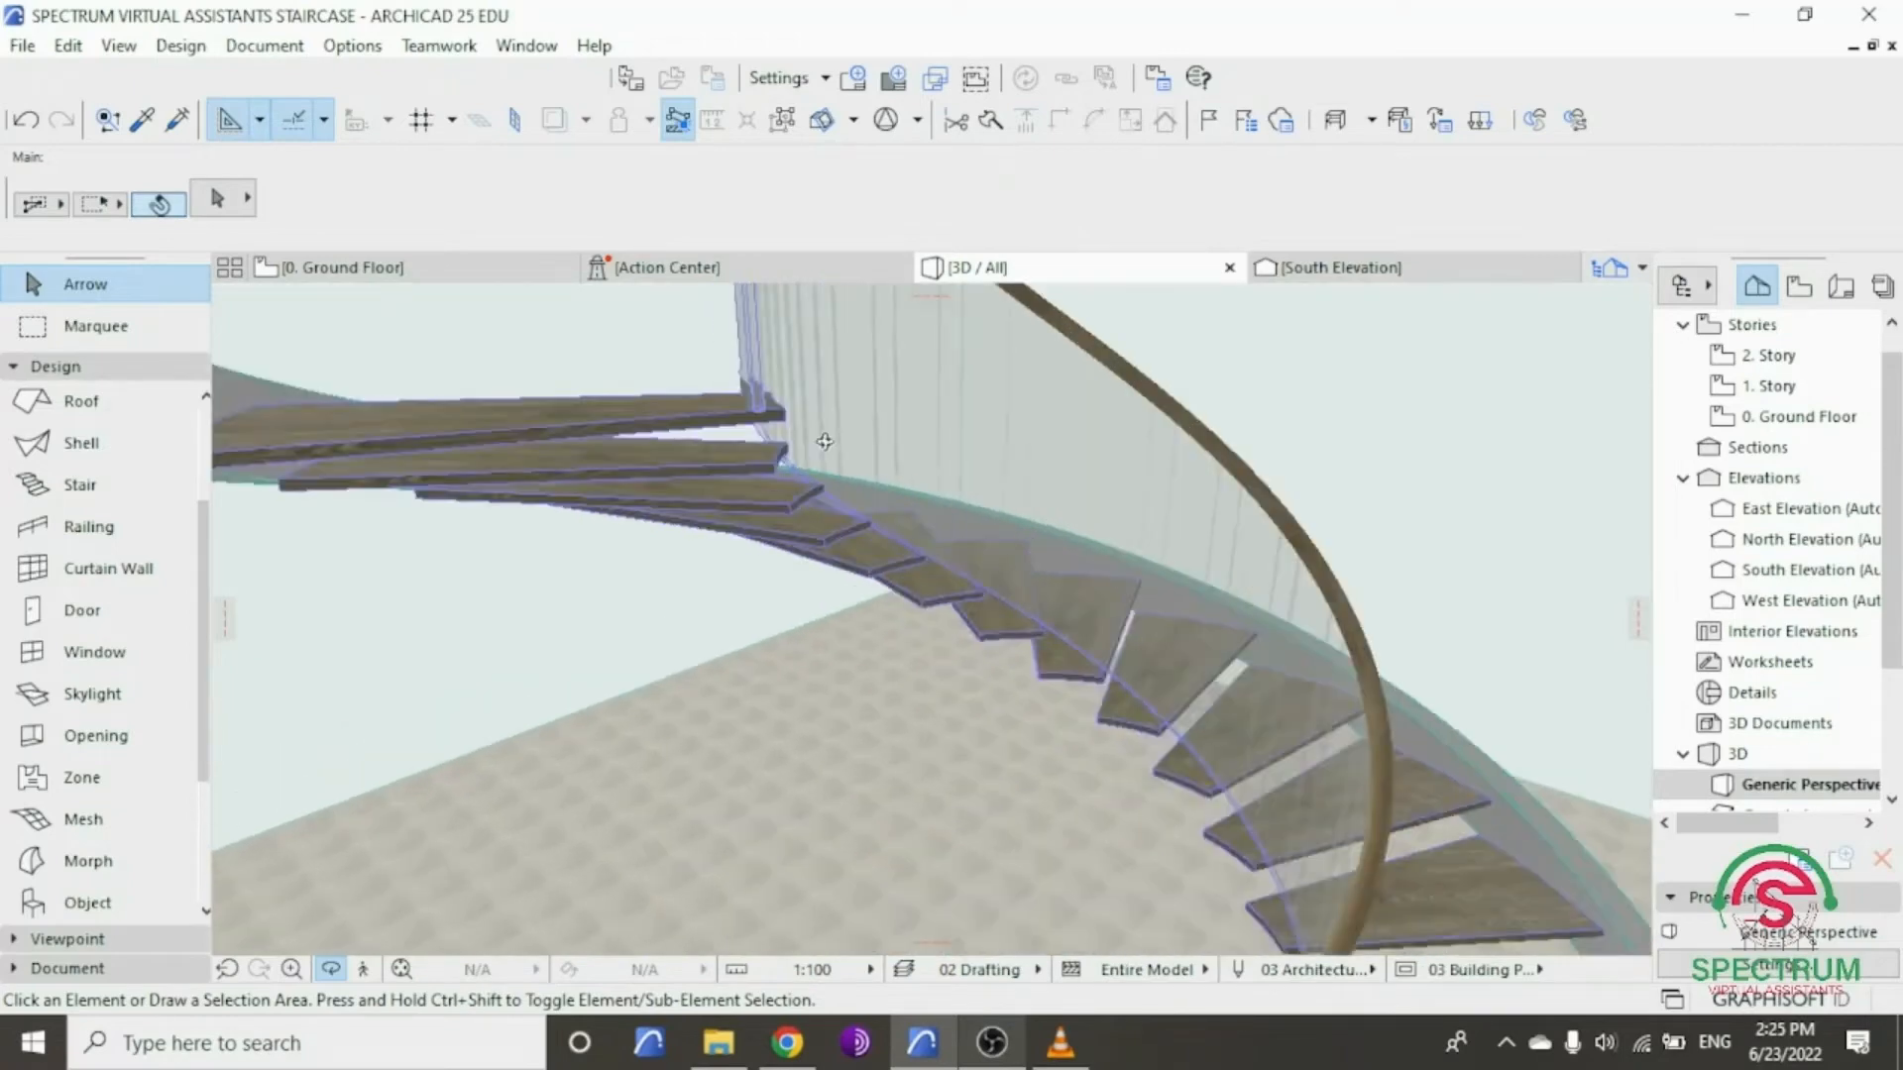
pyautogui.scroll(-10, 628, 526)
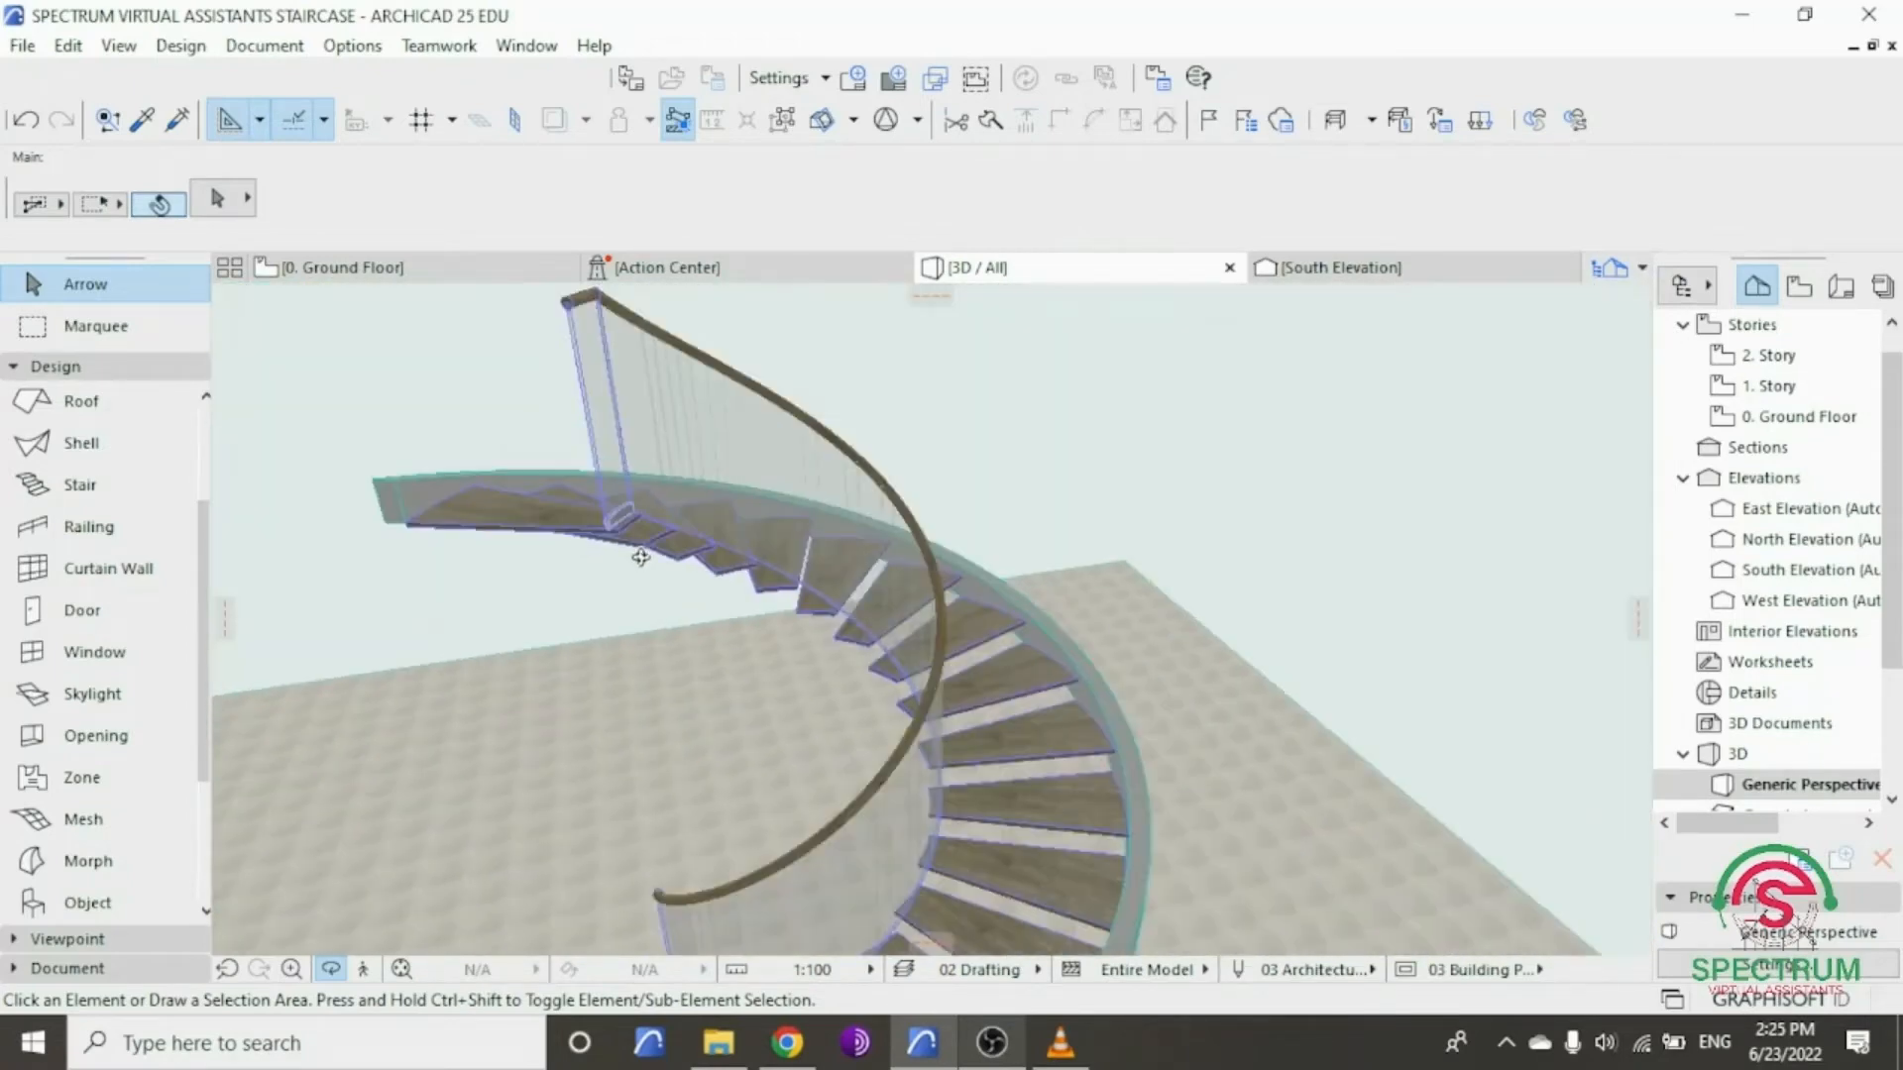
pyautogui.scroll(8, 638, 544)
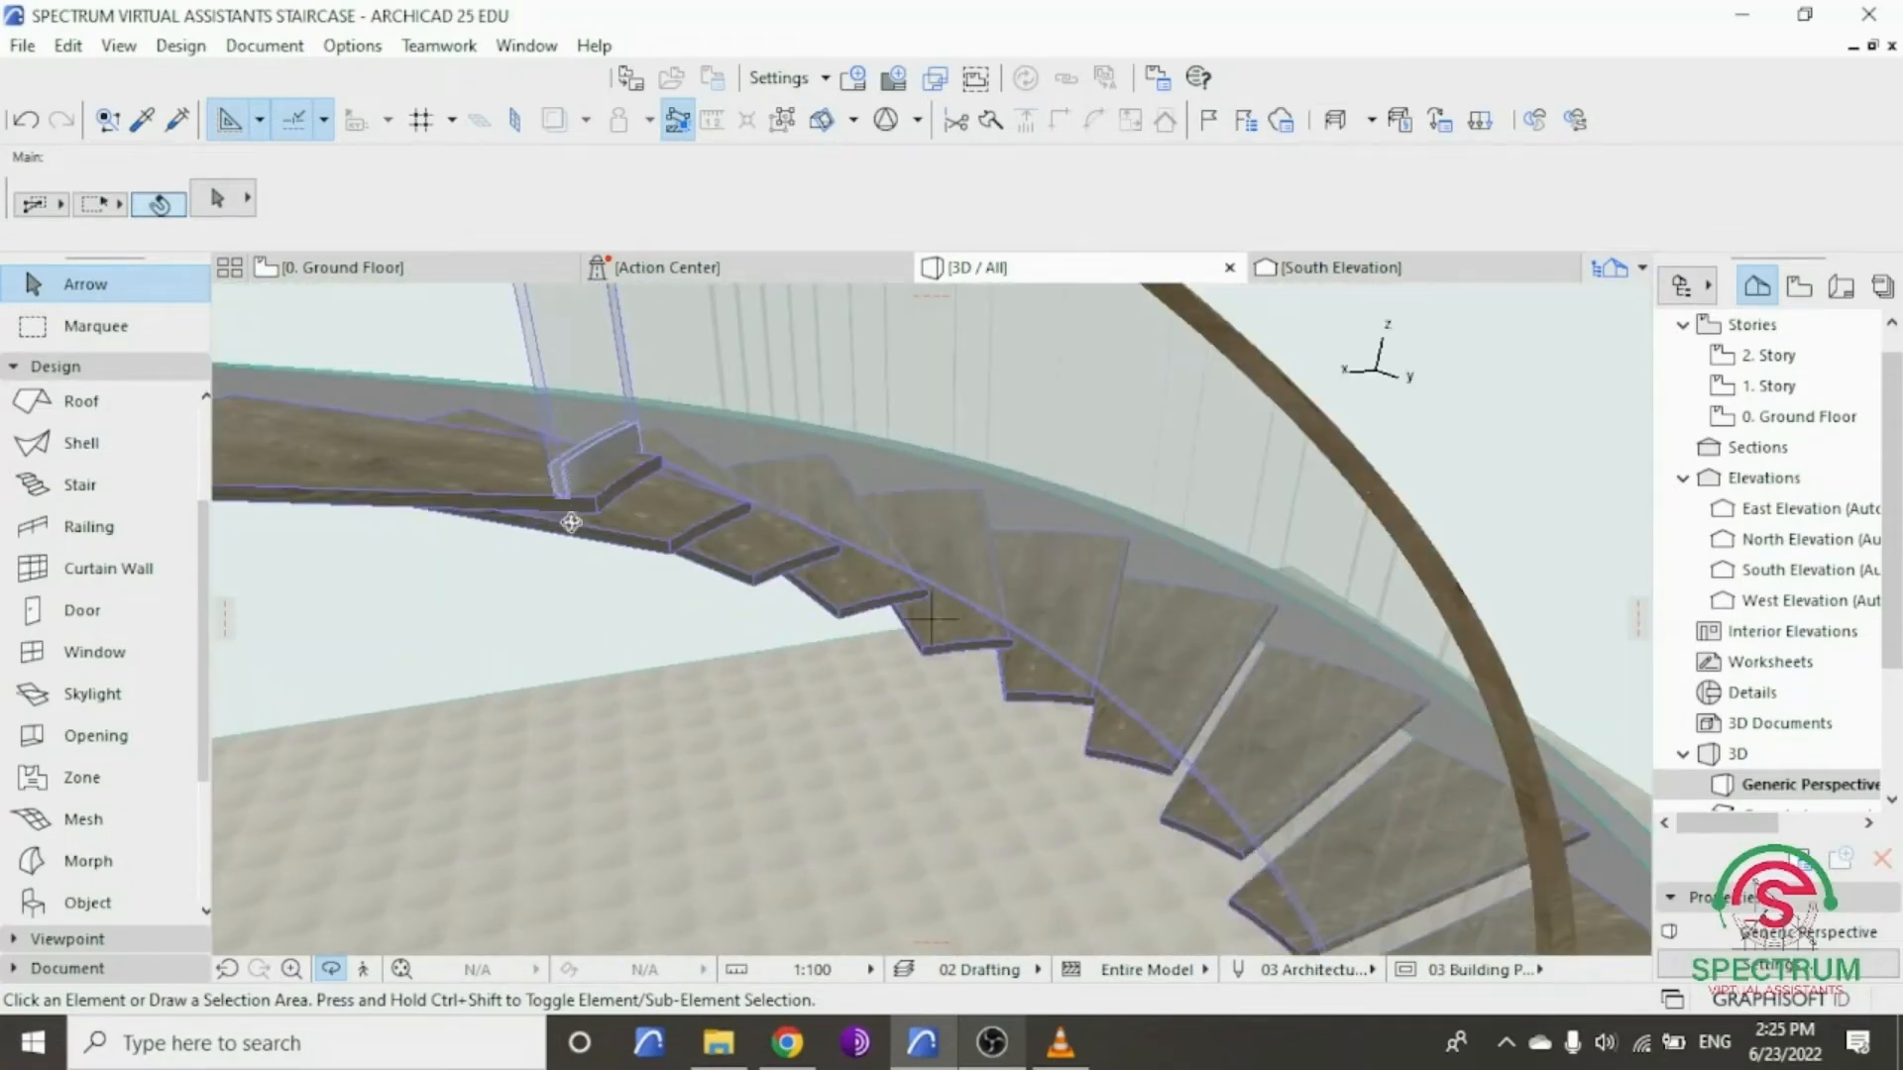
pyautogui.scroll(-5, 594, 614)
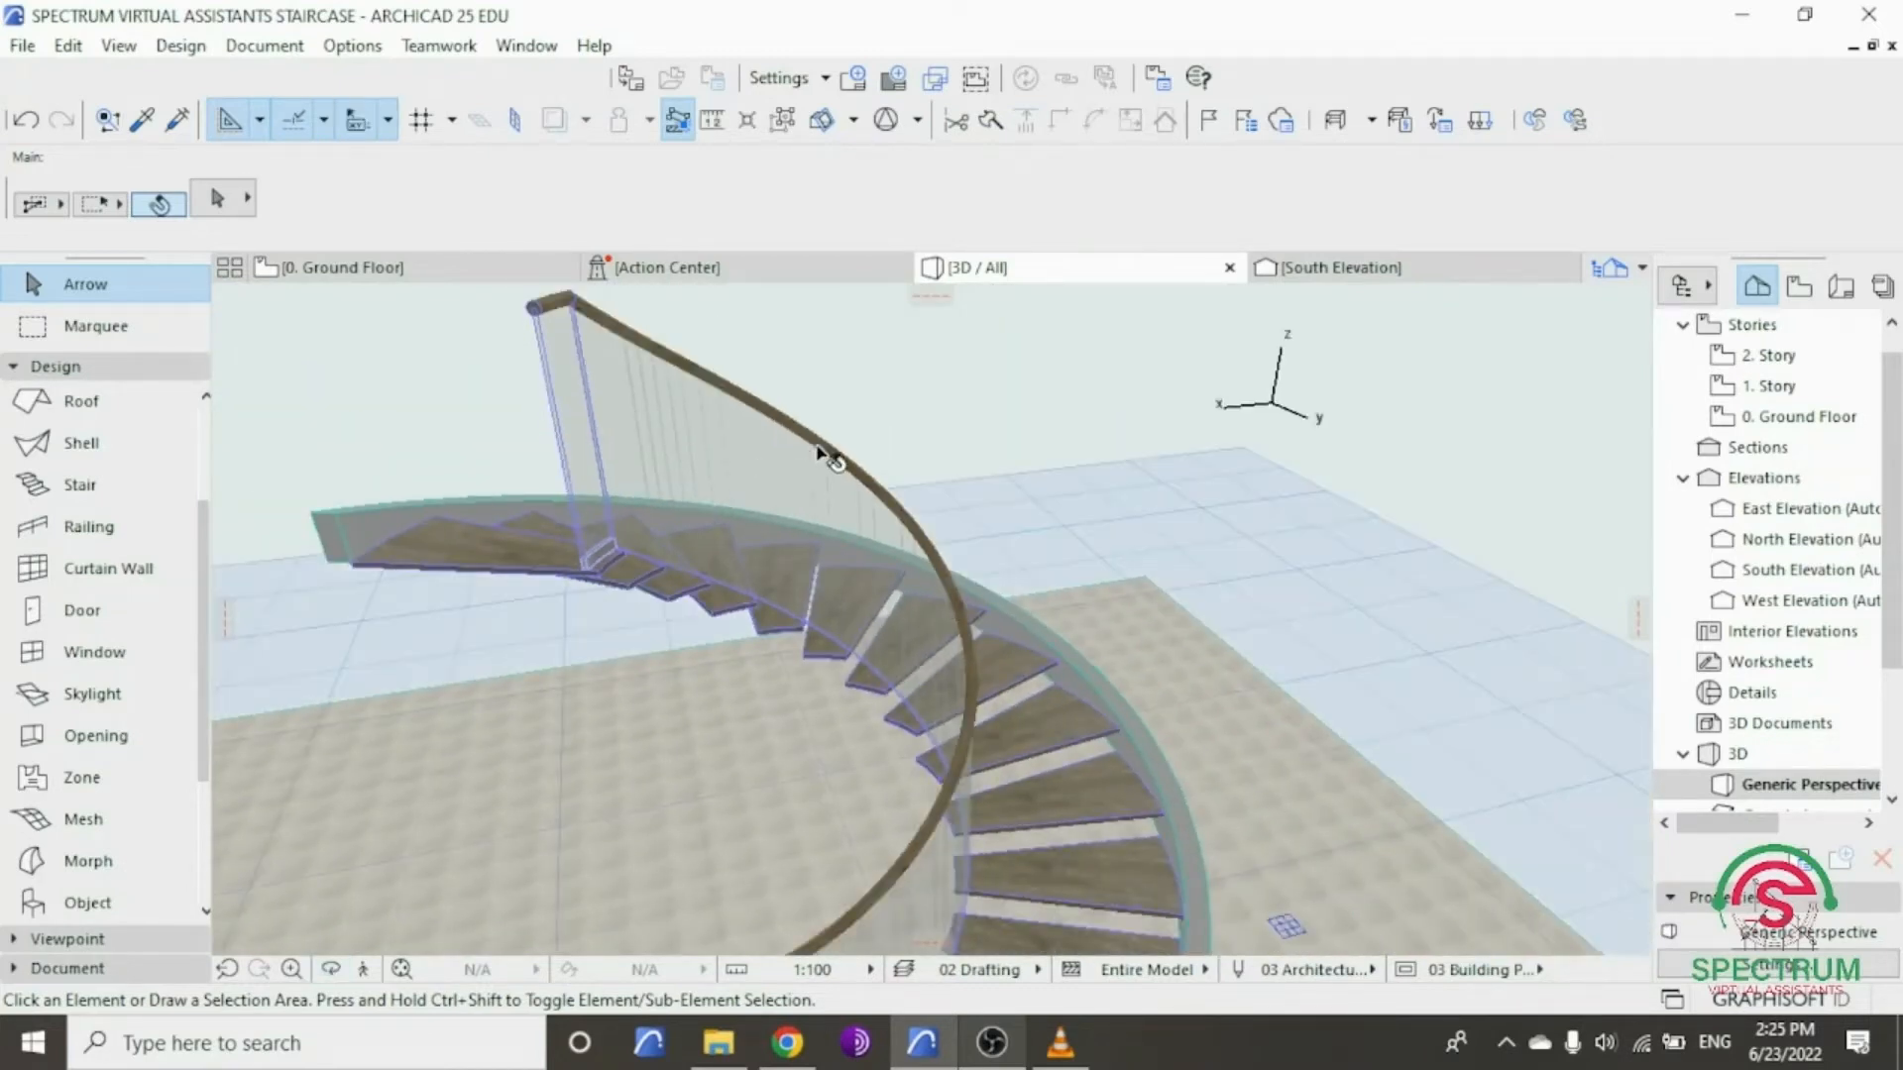
# - Set the glass railing segment's vertical offset to -200 and its height to 1200, and apply the settings
pyautogui.click(822, 461)
pyautogui.rightClick(1026, 378)
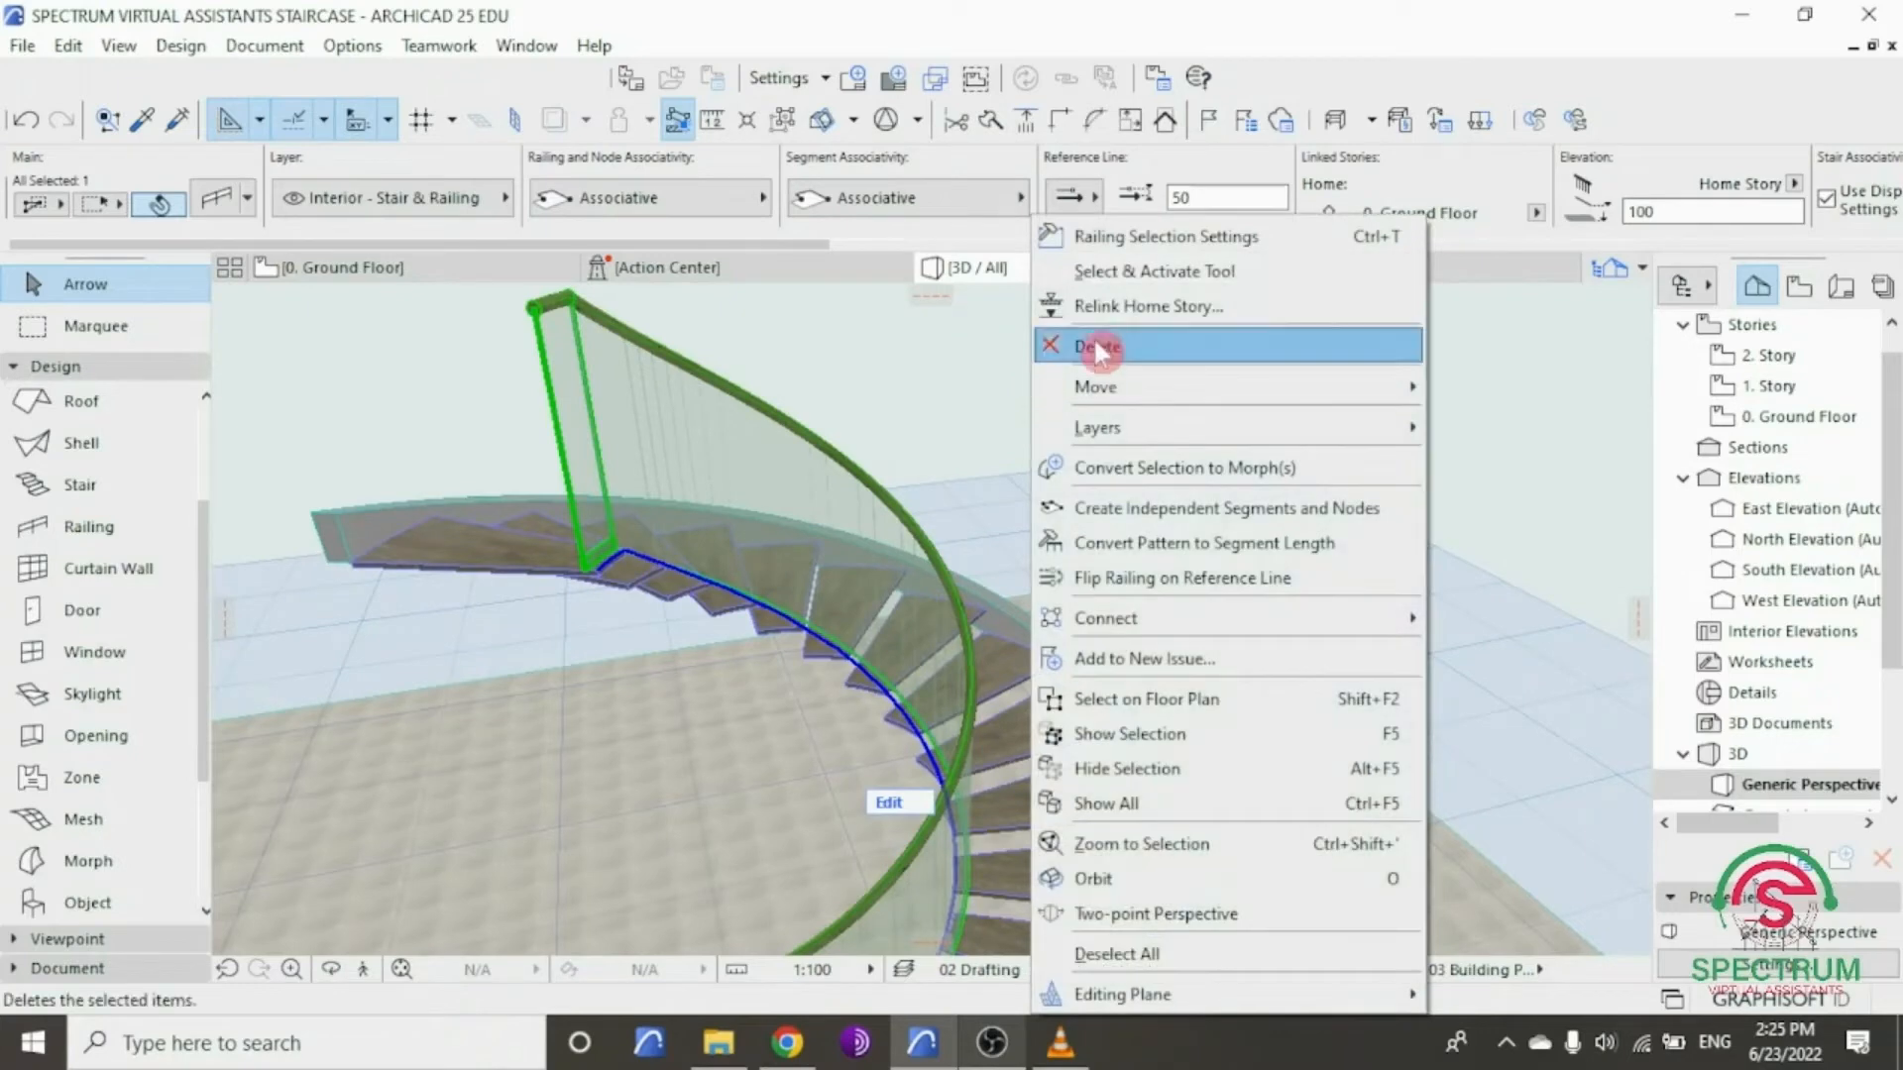
pyautogui.click(1108, 245)
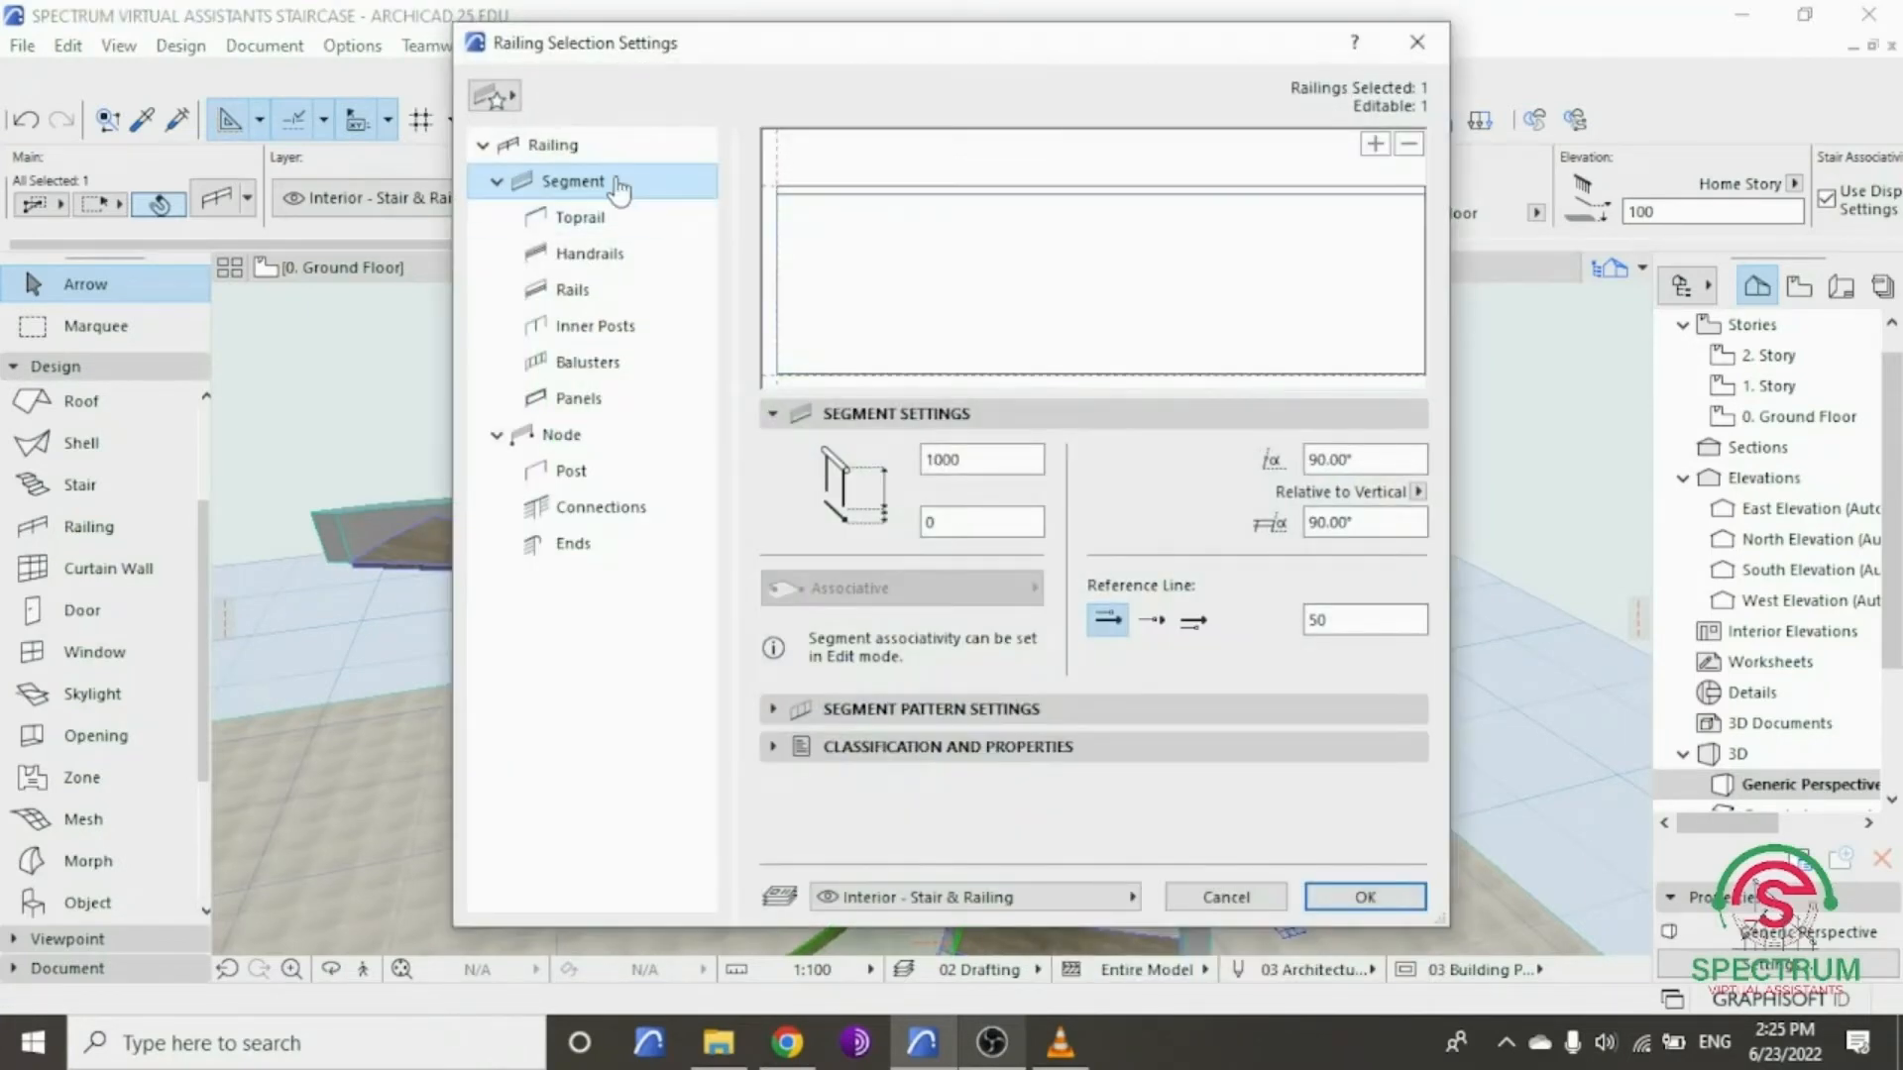
pyautogui.click(835, 411)
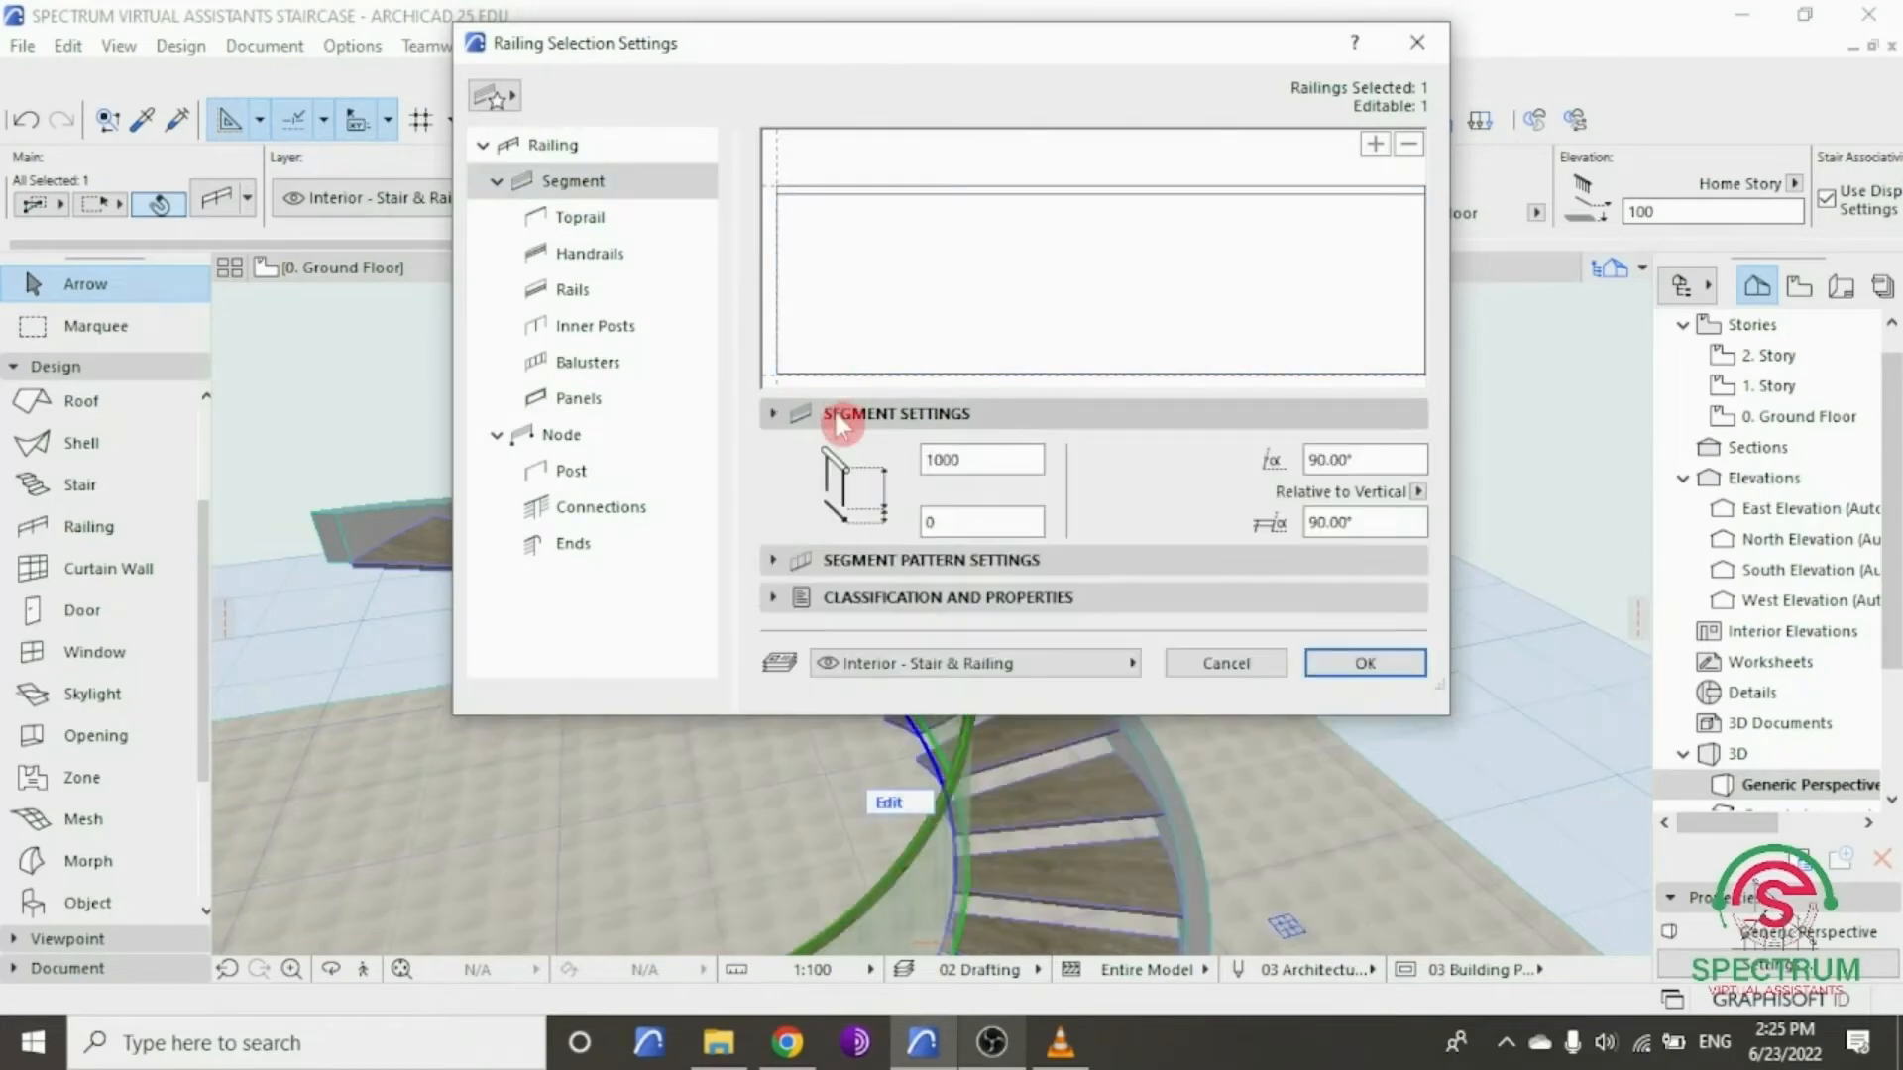
pyautogui.click(838, 416)
pyautogui.click(958, 528)
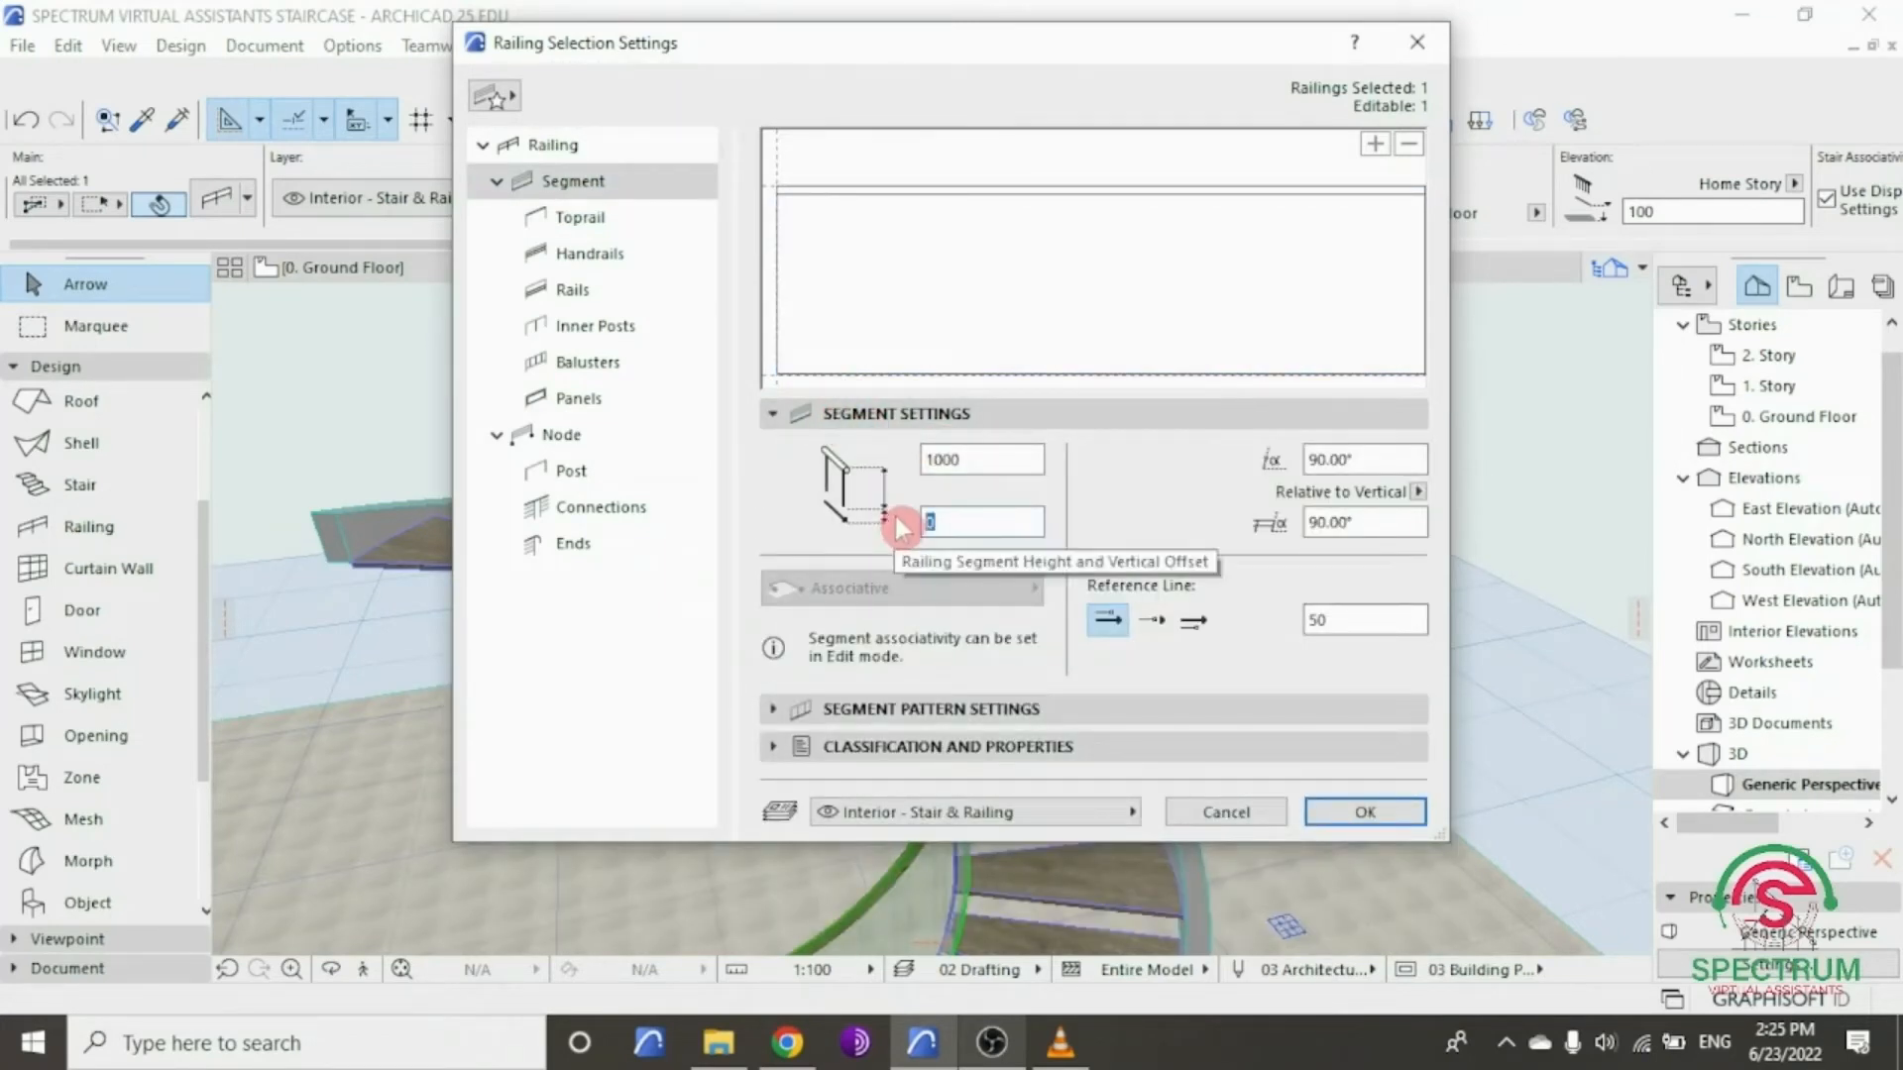
pyautogui.write('-200')
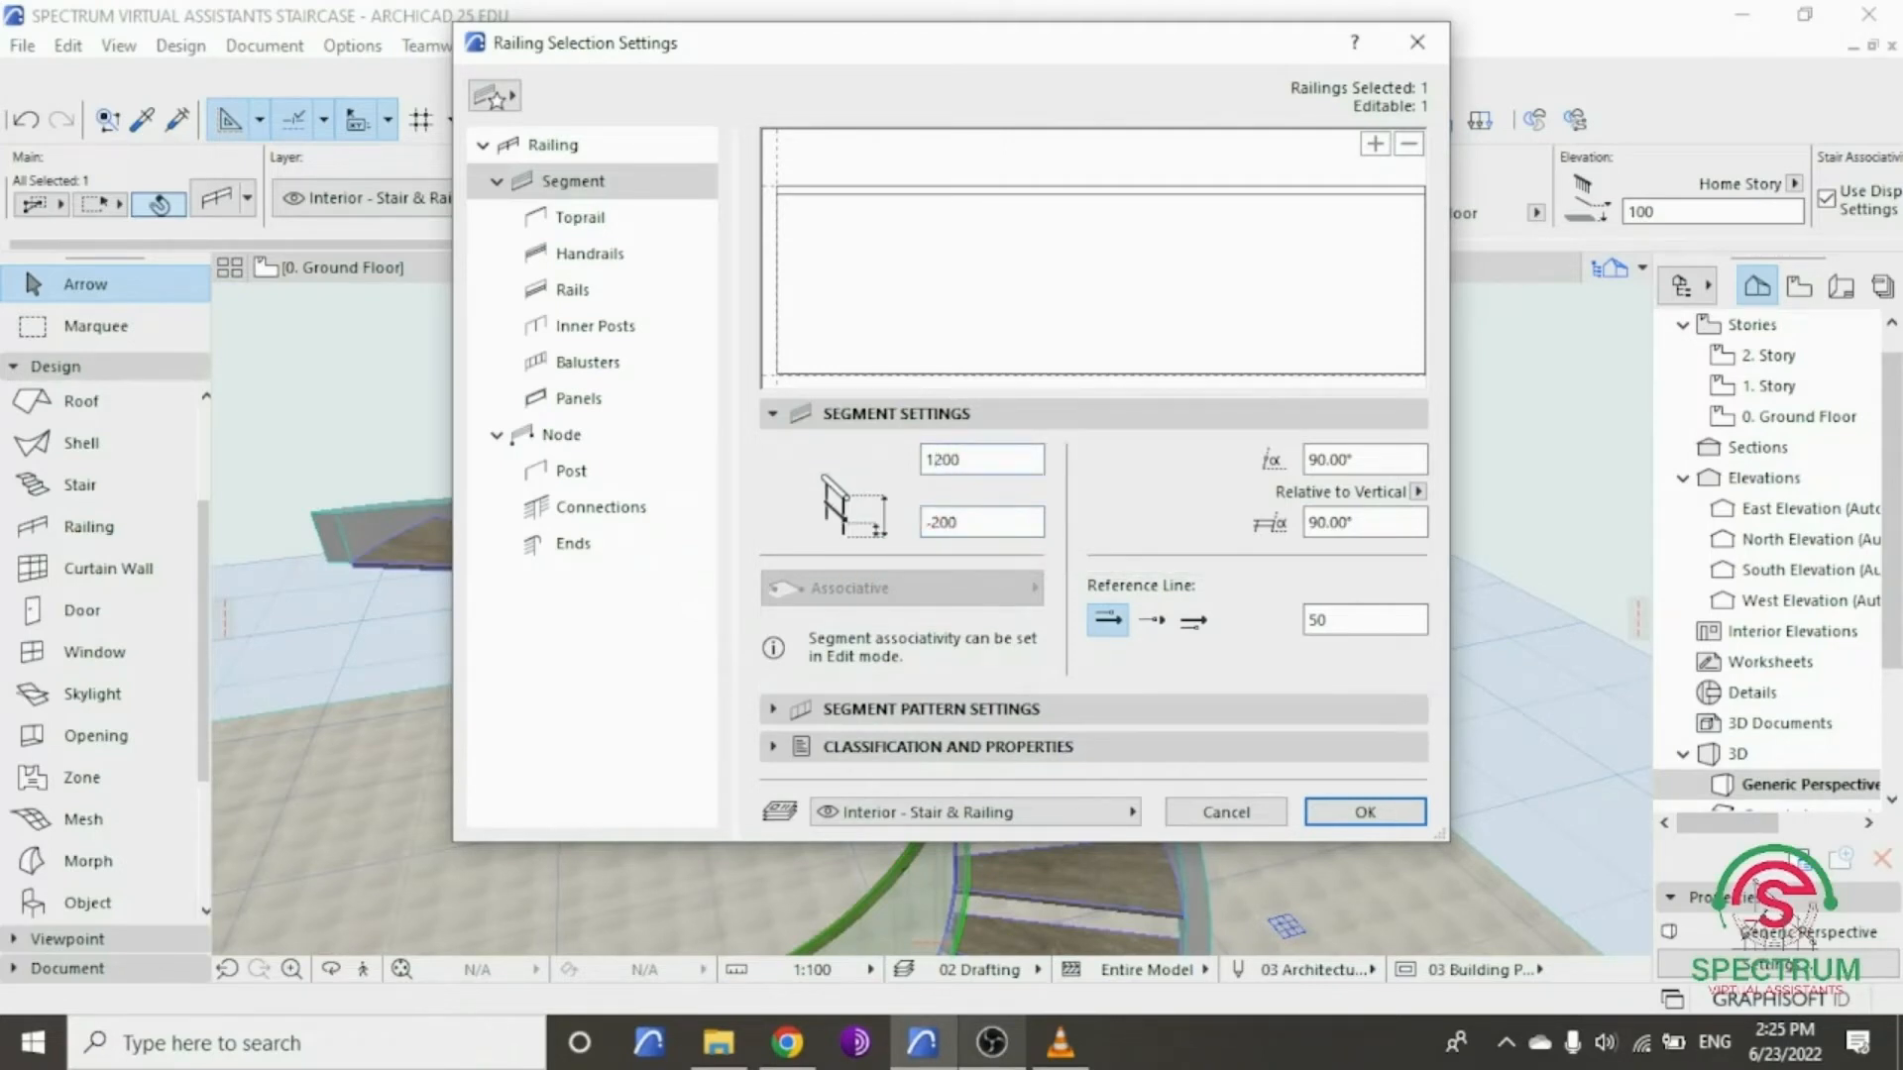
pyautogui.click(1348, 810)
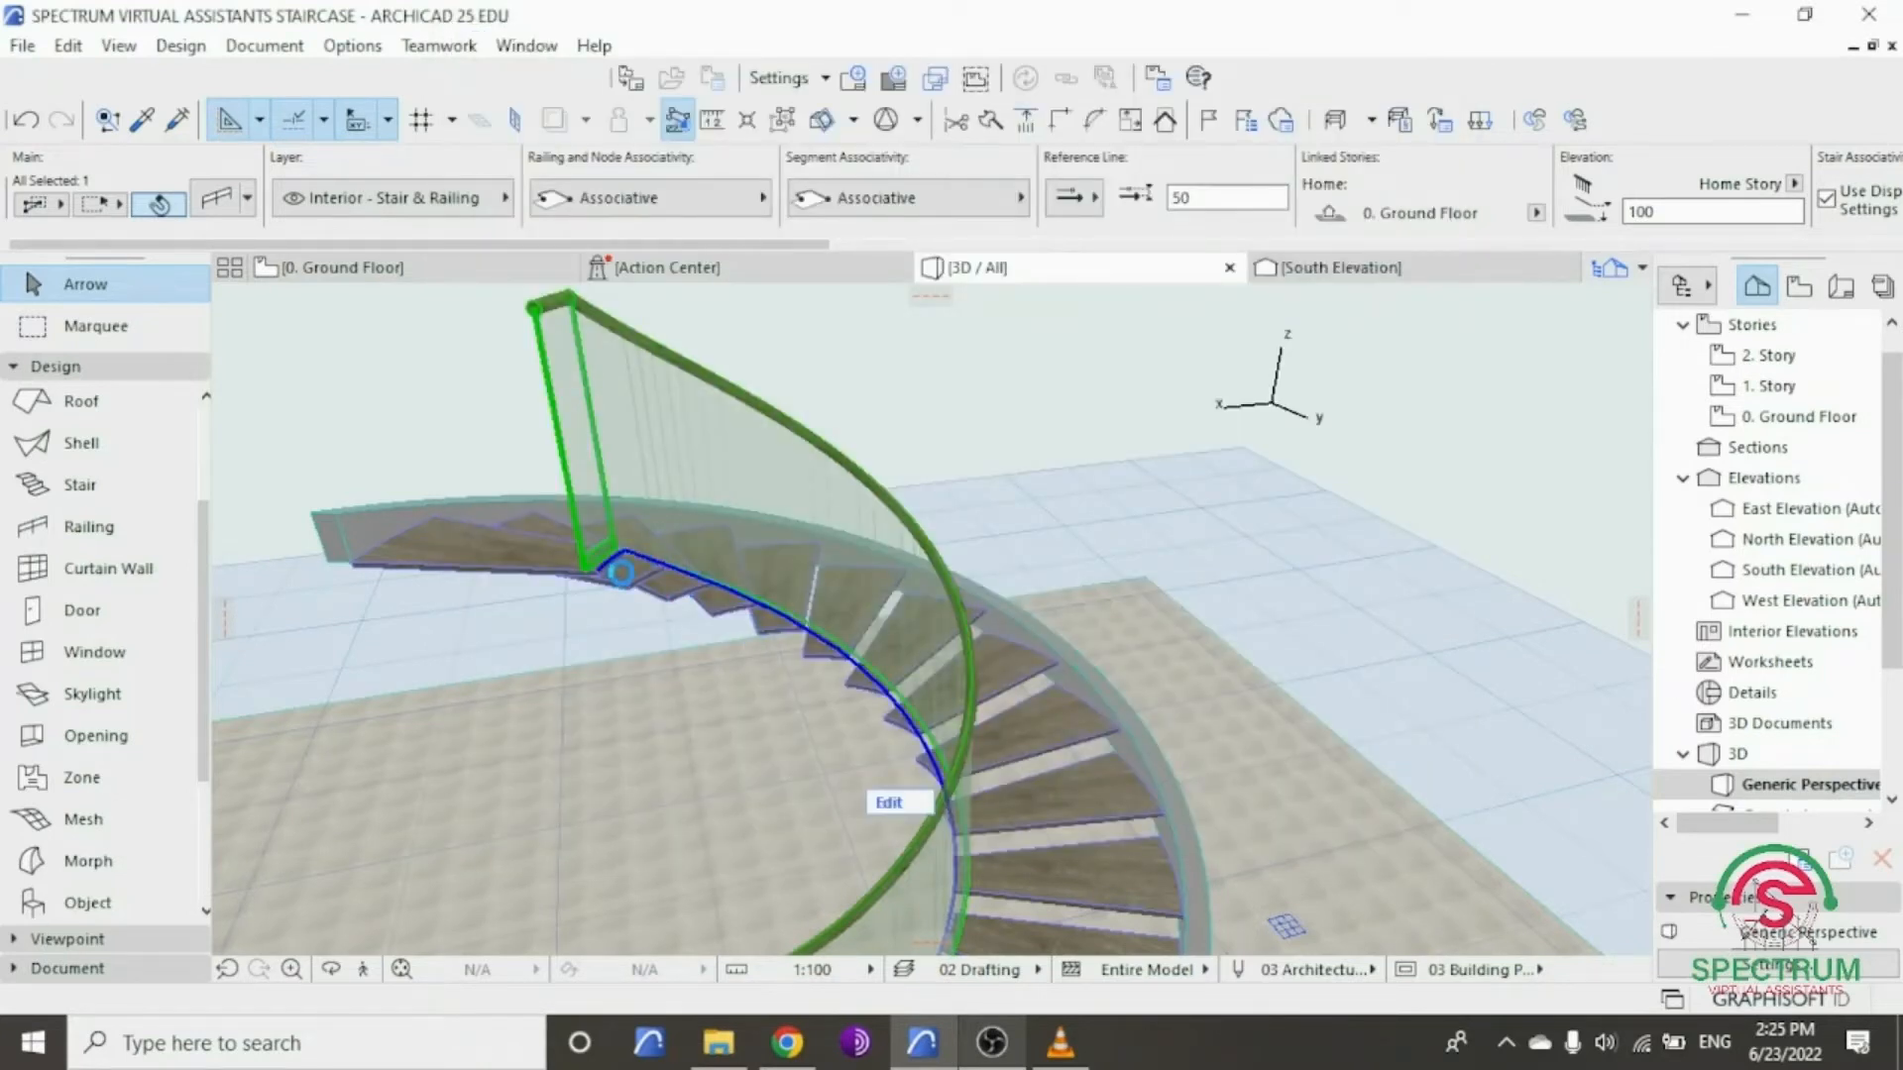
# - Examine from several angles how far the glass panels extend below the treads along the inner edge of the stair
pyautogui.scroll(3, 622, 580)
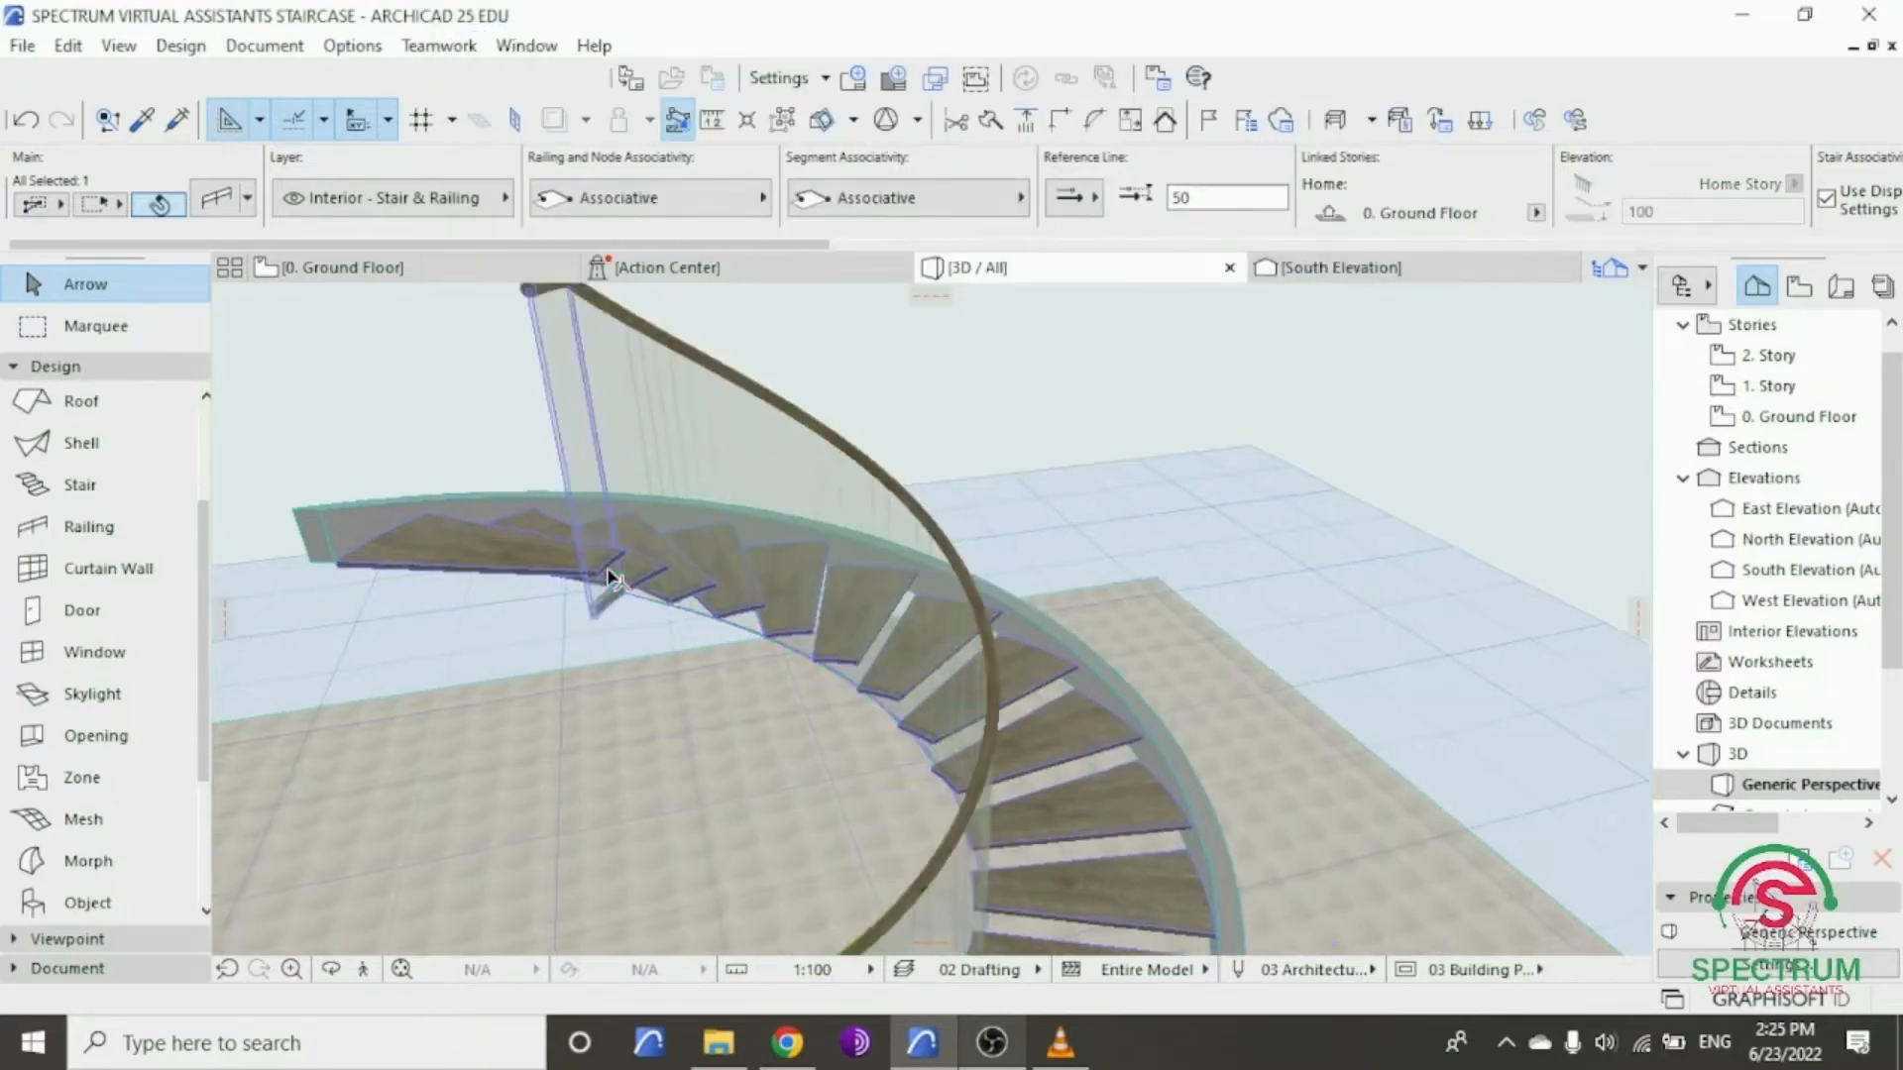
pyautogui.click(330, 969)
pyautogui.moveTo(692, 729)
pyautogui.mouseDown()
pyautogui.moveTo(581, 701)
pyautogui.moveTo(705, 663)
pyautogui.moveTo(817, 666)
pyautogui.moveTo(977, 739)
pyautogui.moveTo(1067, 702)
pyautogui.moveTo(605, 672)
pyautogui.mouseUp()
pyautogui.moveTo(1173, 734); pyautogui.dragTo(832, 719)
pyautogui.scroll(-4, 880, 710)
pyautogui.scroll(8, 880, 710)
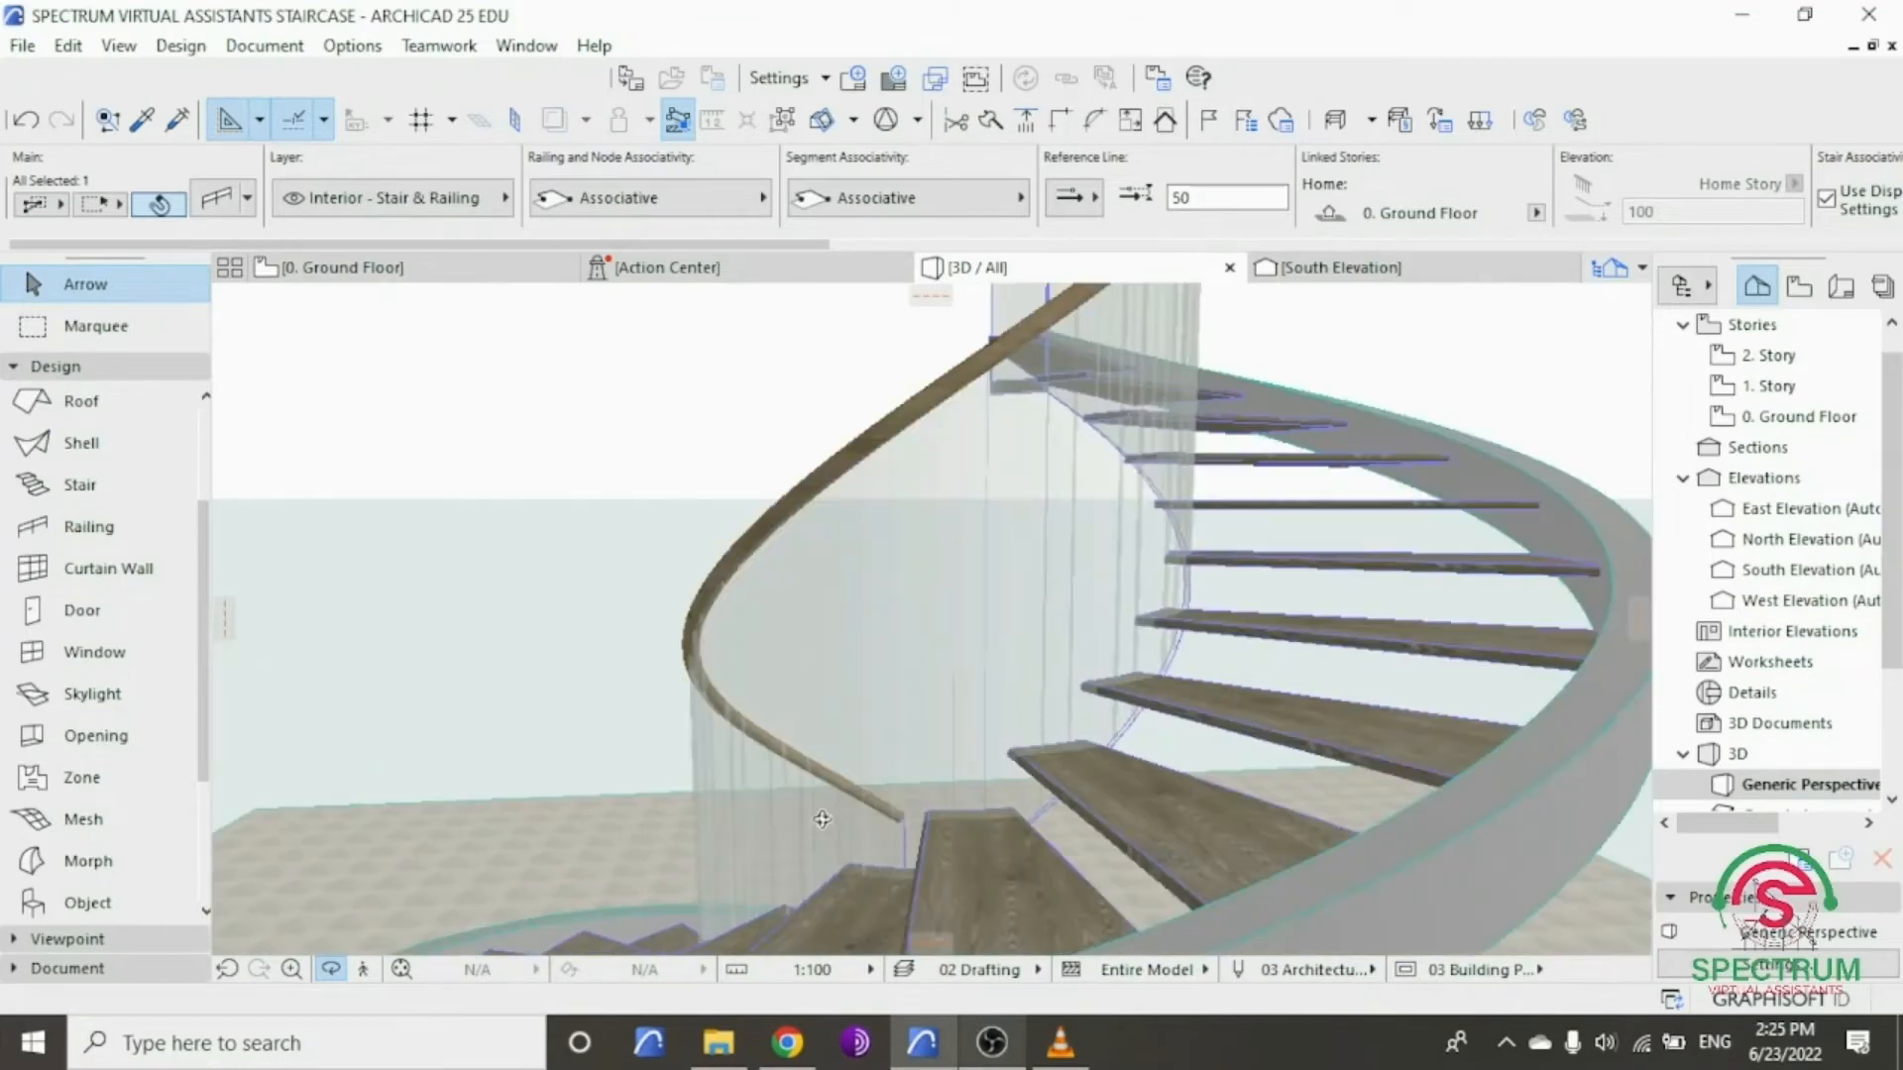
pyautogui.moveTo(1374, 812); pyautogui.dragTo(1254, 758)
pyautogui.scroll(-6, 1255, 758)
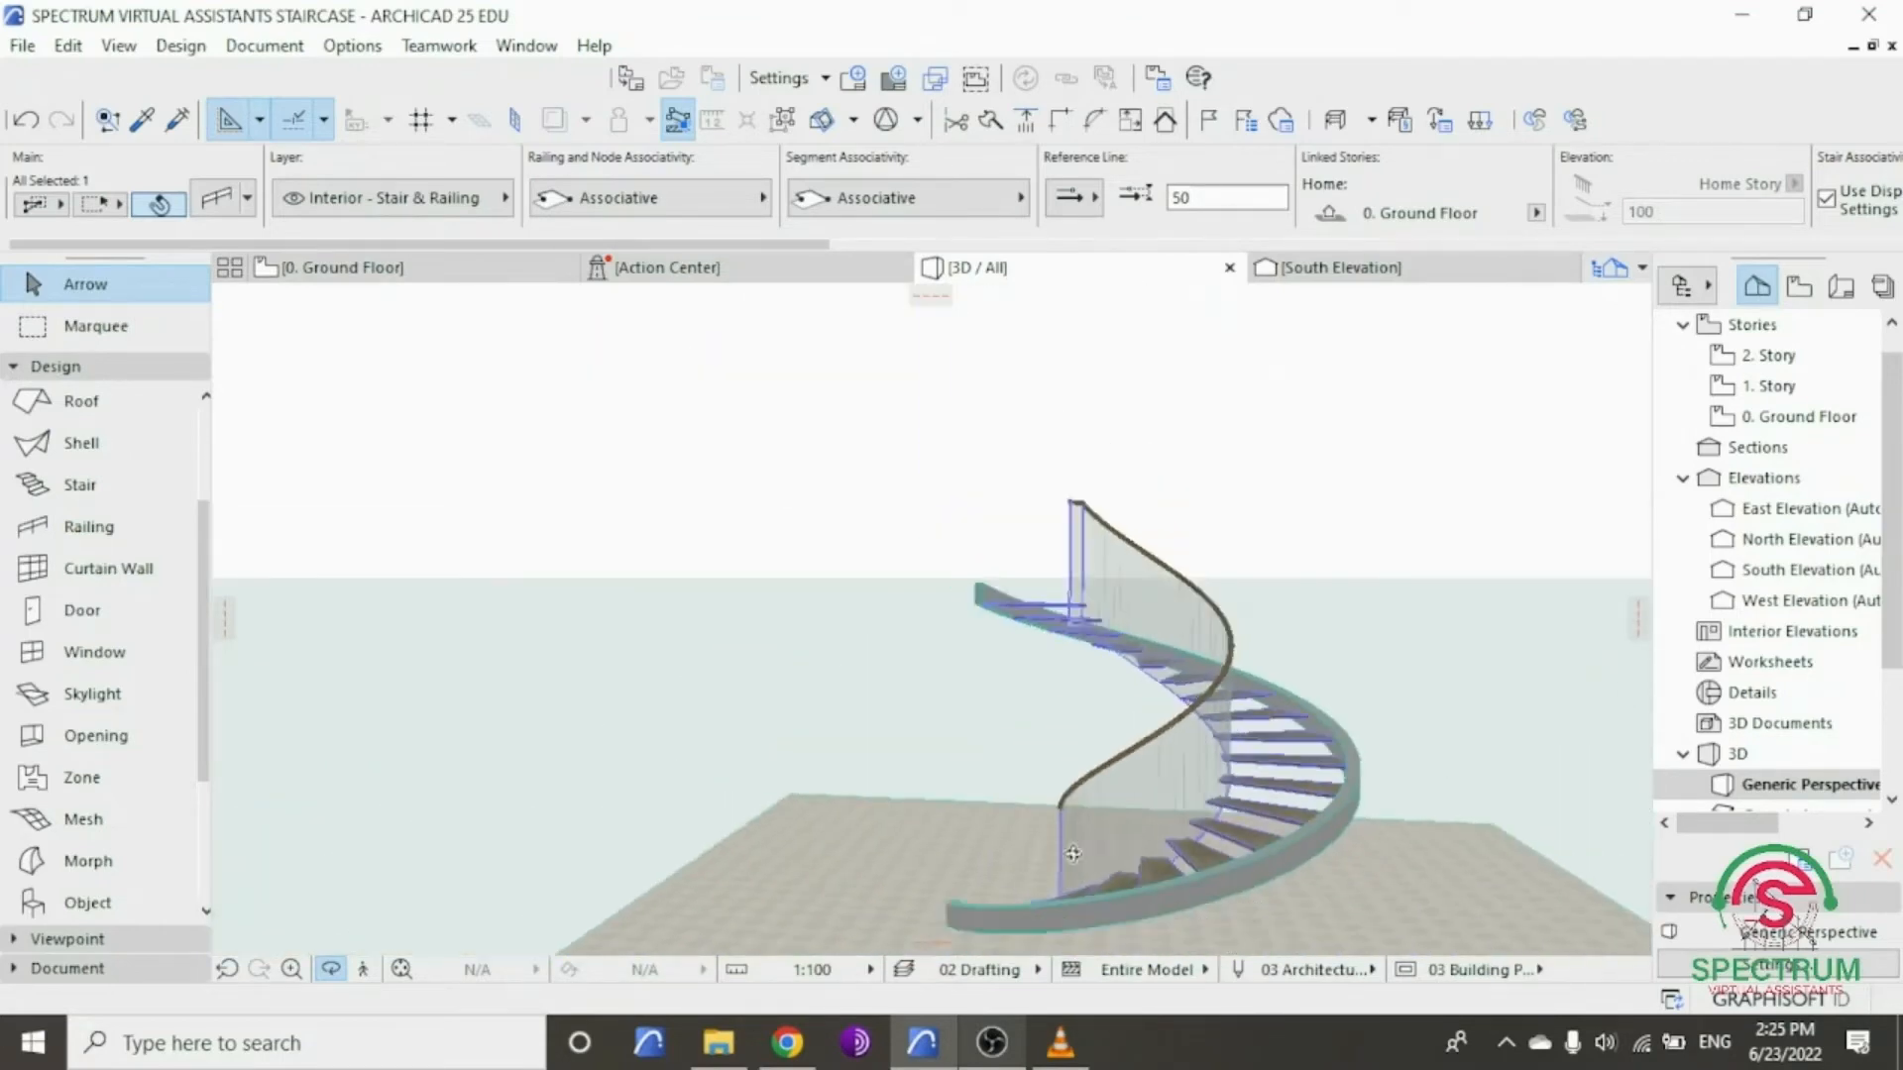
pyautogui.scroll(4, 1177, 873)
pyautogui.moveTo(1178, 874); pyautogui.dragTo(1431, 904)
pyautogui.moveTo(1041, 916); pyautogui.dragTo(1665, 804)
pyautogui.moveTo(1586, 753); pyautogui.dragTo(693, 790)
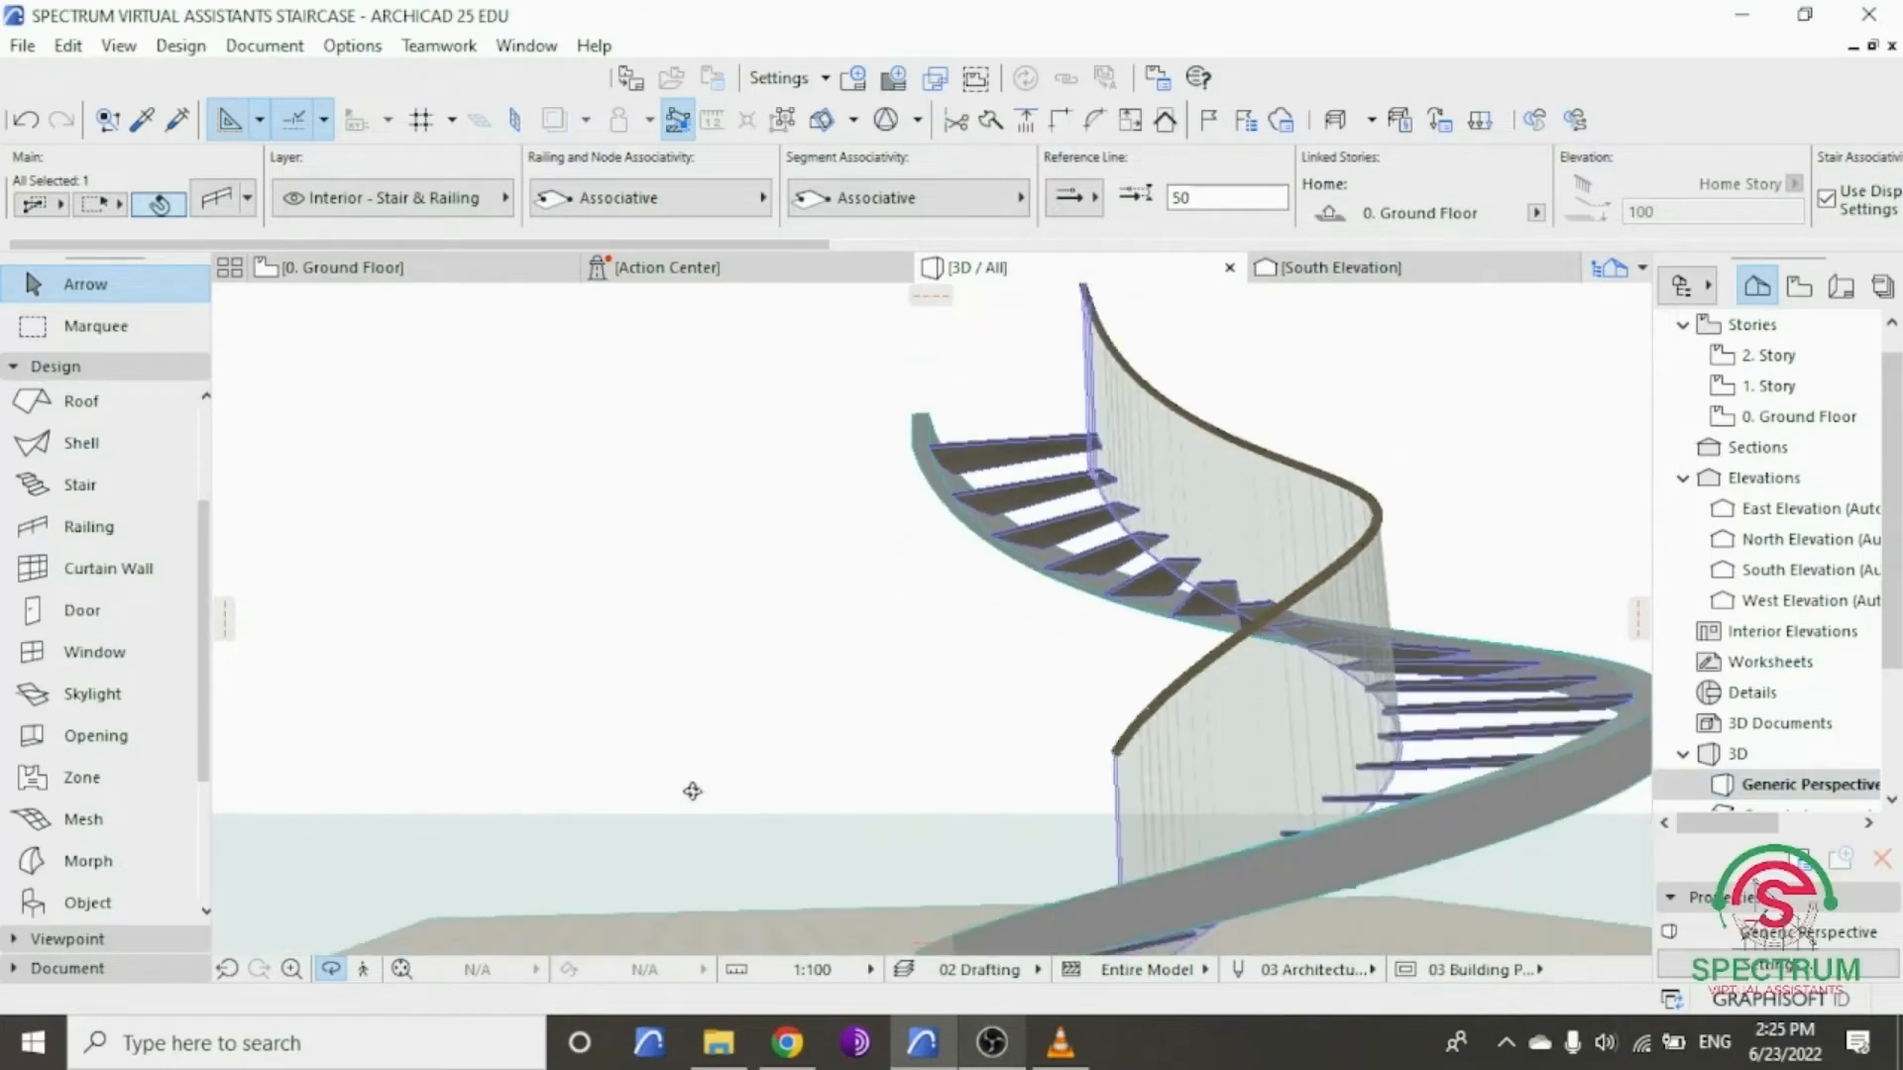
pyautogui.scroll(-5, 850, 688)
pyautogui.scroll(1, 974, 758)
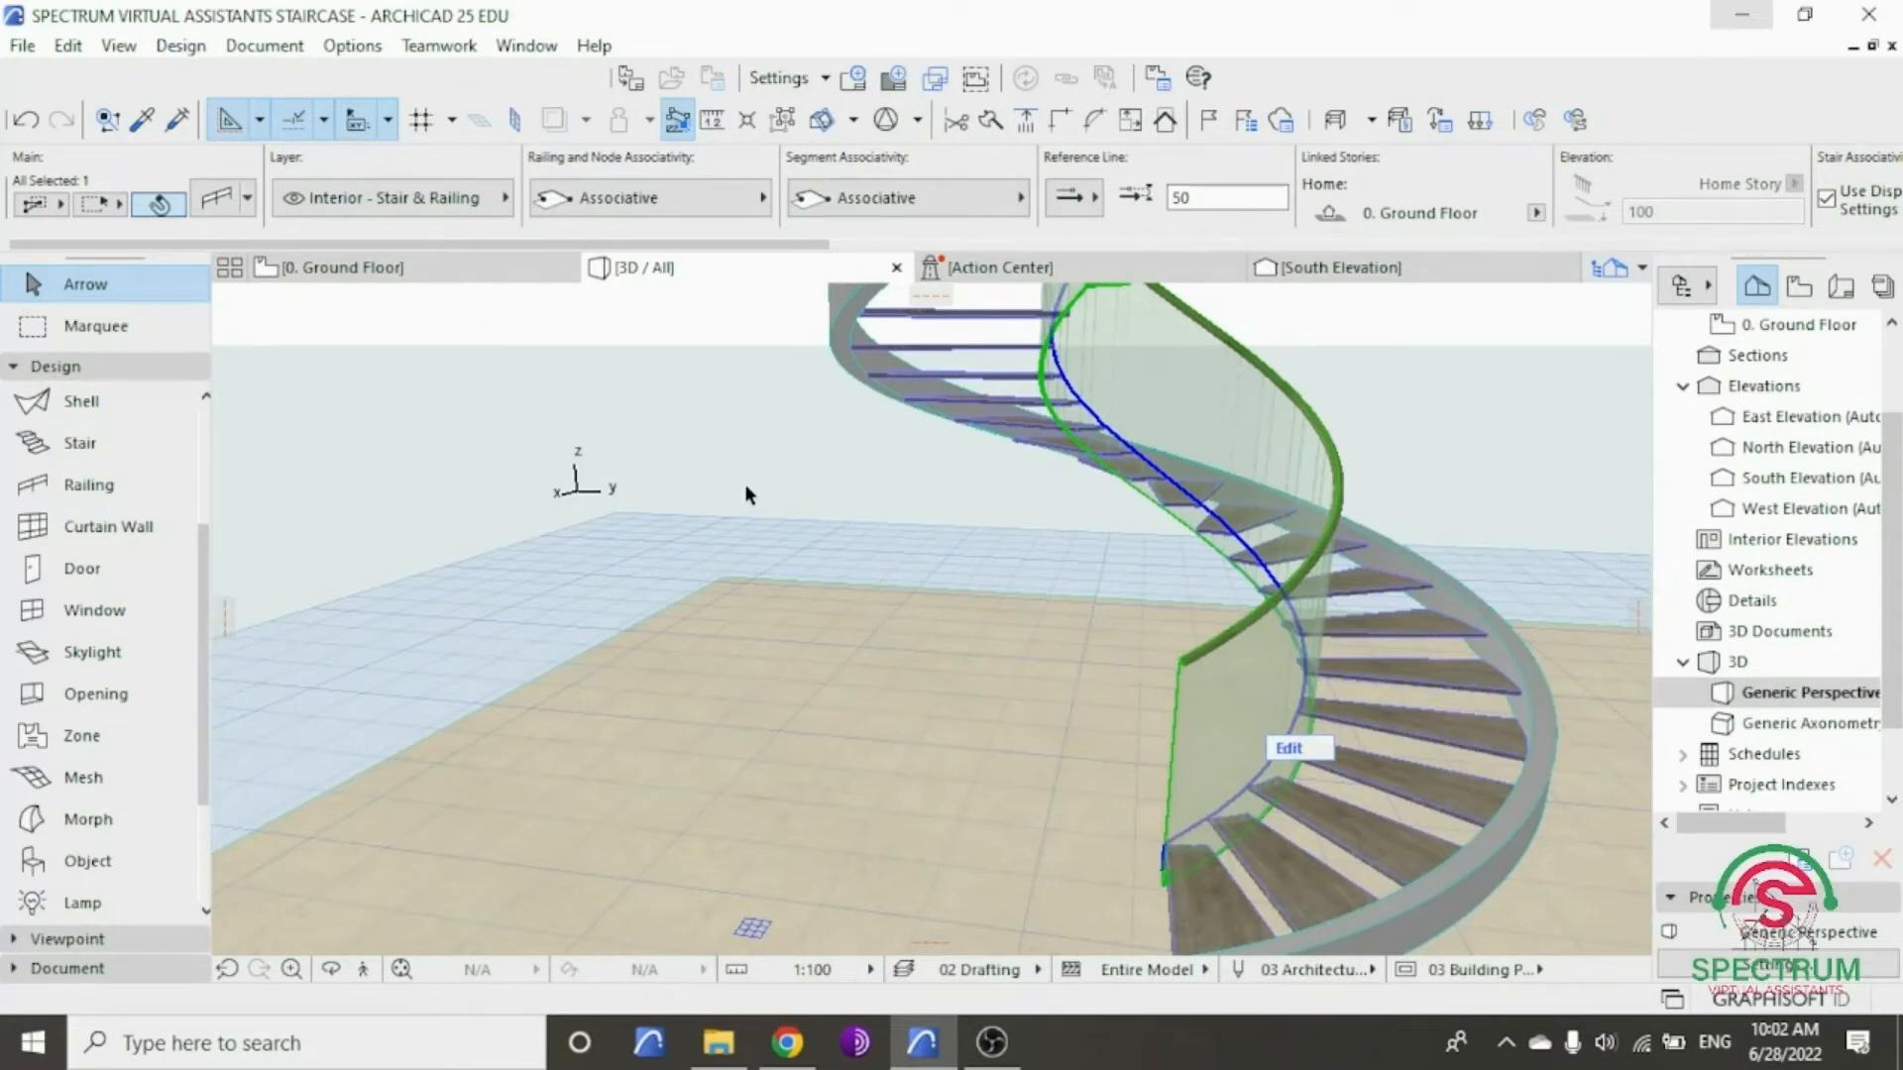
# - Examine how the toprail and glass end at the foot and at the top of the stair
pyautogui.scroll(5, 1203, 658)
pyautogui.click(330, 971)
pyautogui.moveTo(1053, 722); pyautogui.dragTo(964, 701)
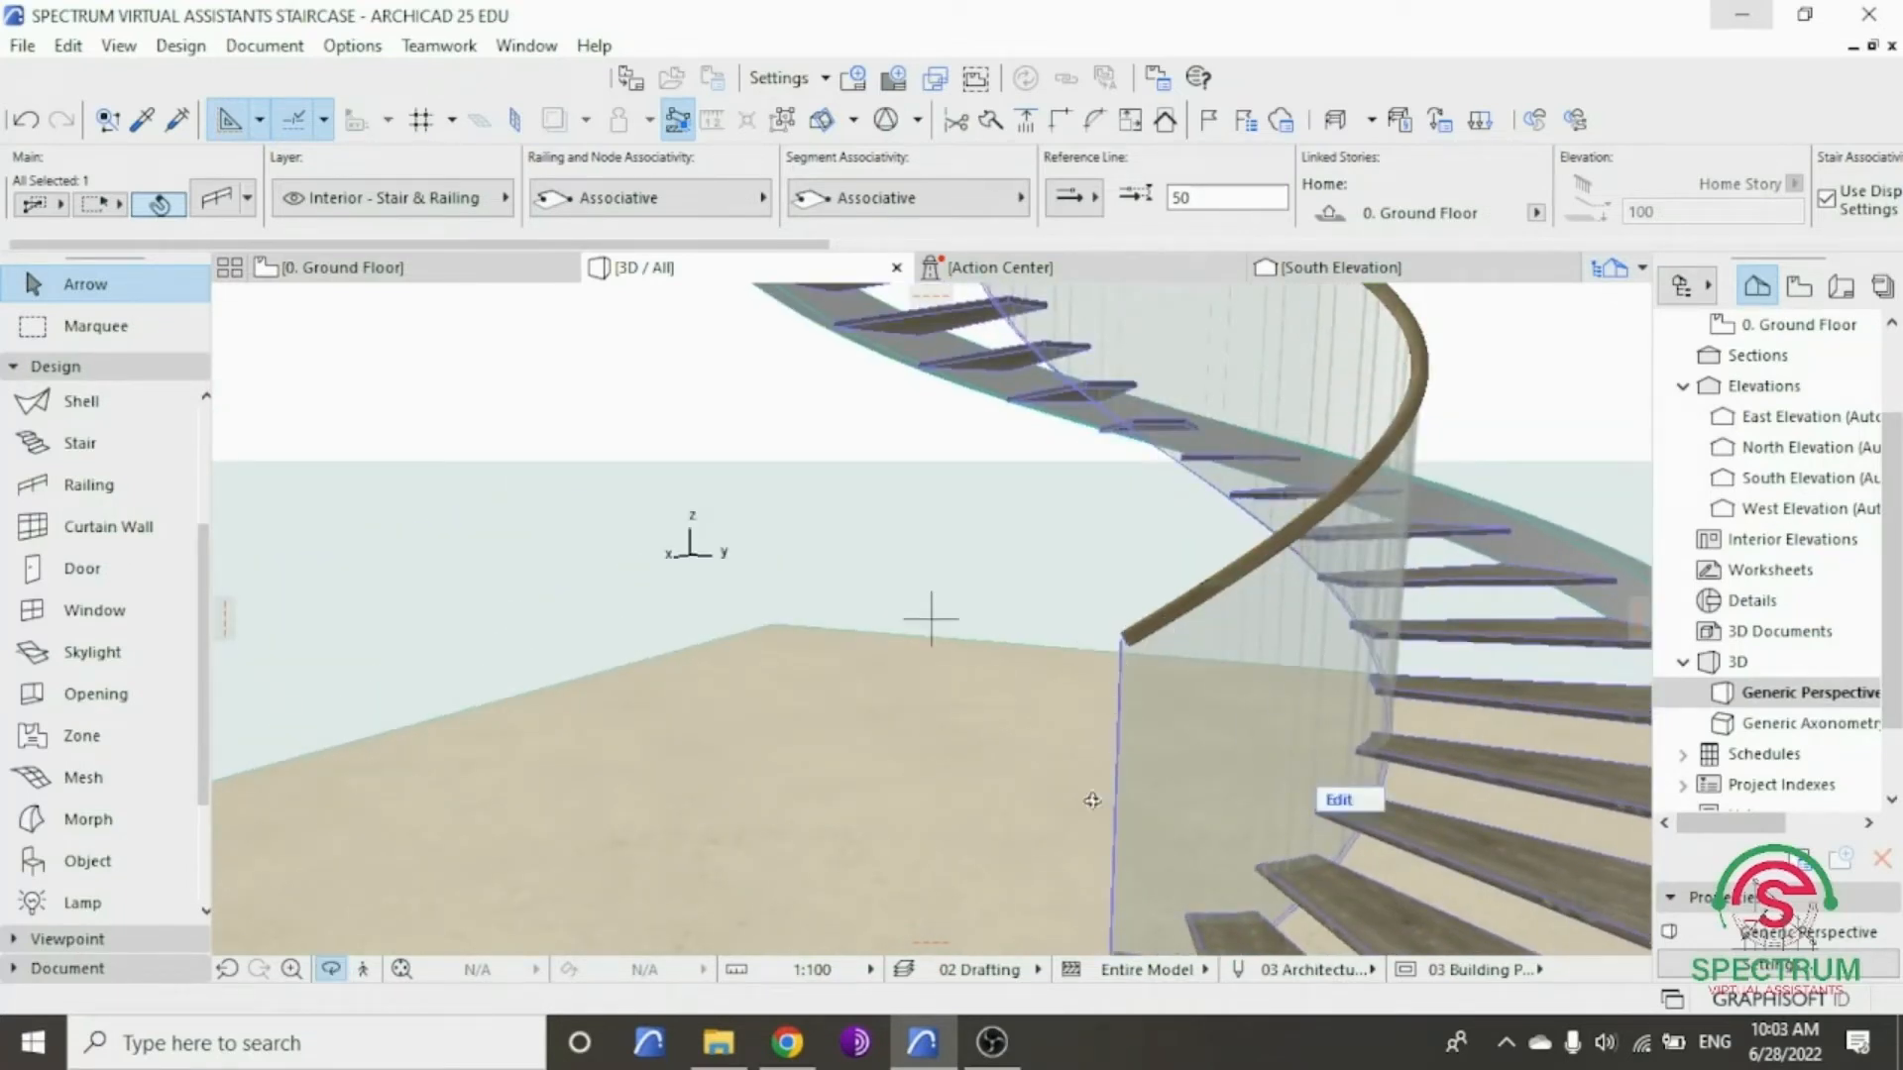
pyautogui.scroll(-8, 1118, 758)
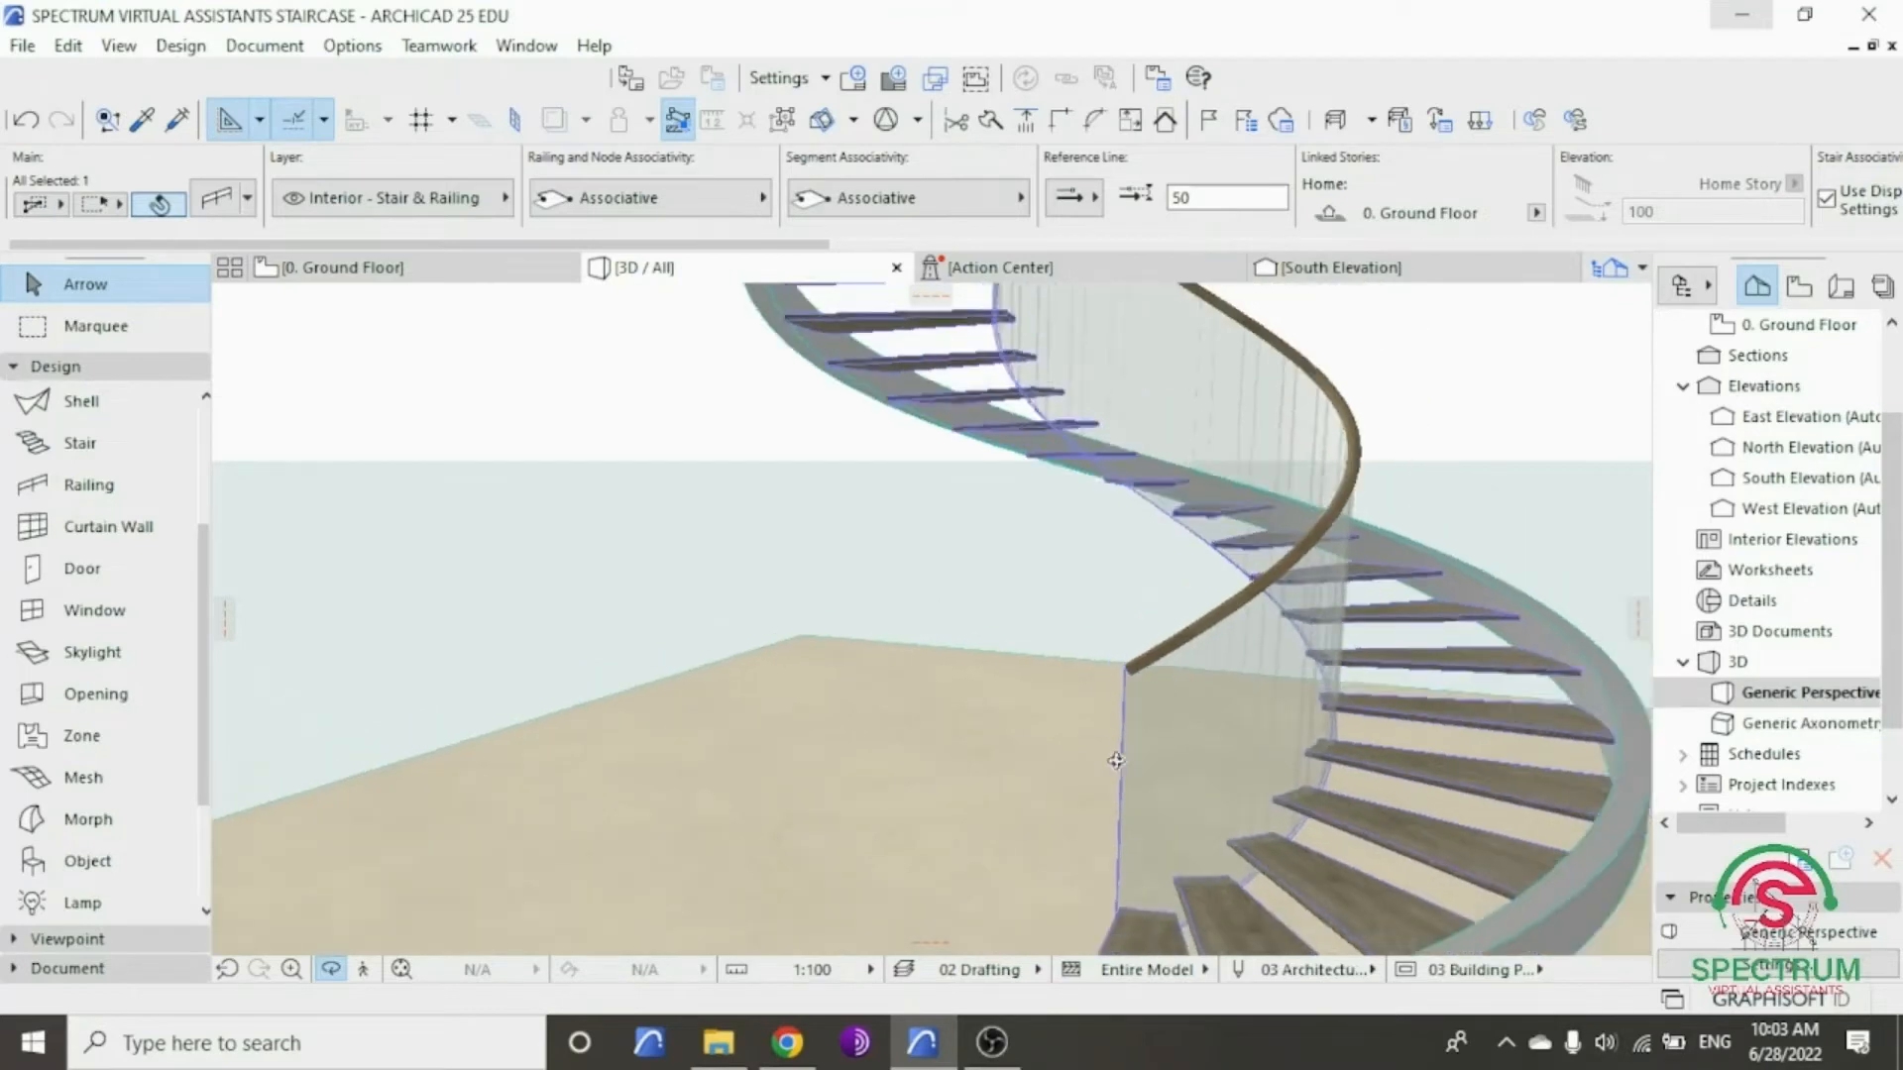
pyautogui.scroll(1, 1103, 337)
pyautogui.scroll(5, 1103, 338)
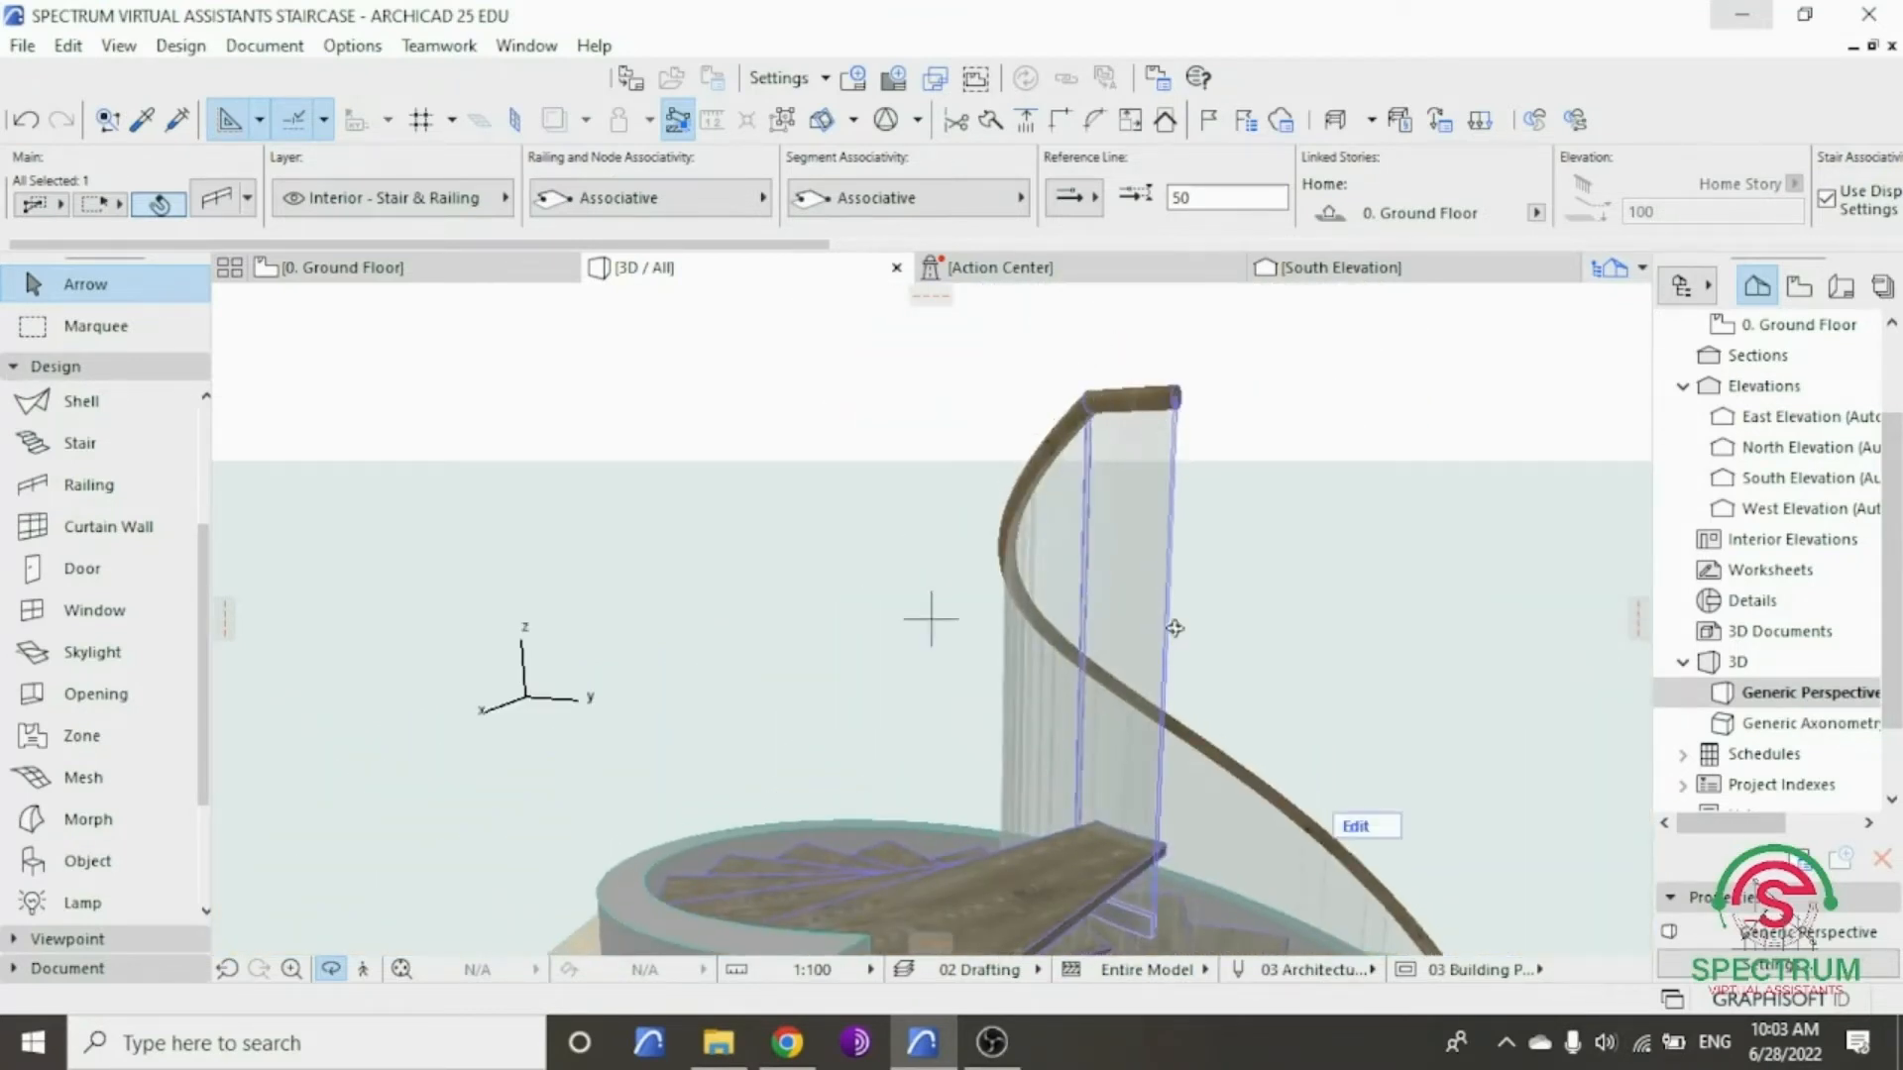
pyautogui.scroll(-6, 909, 590)
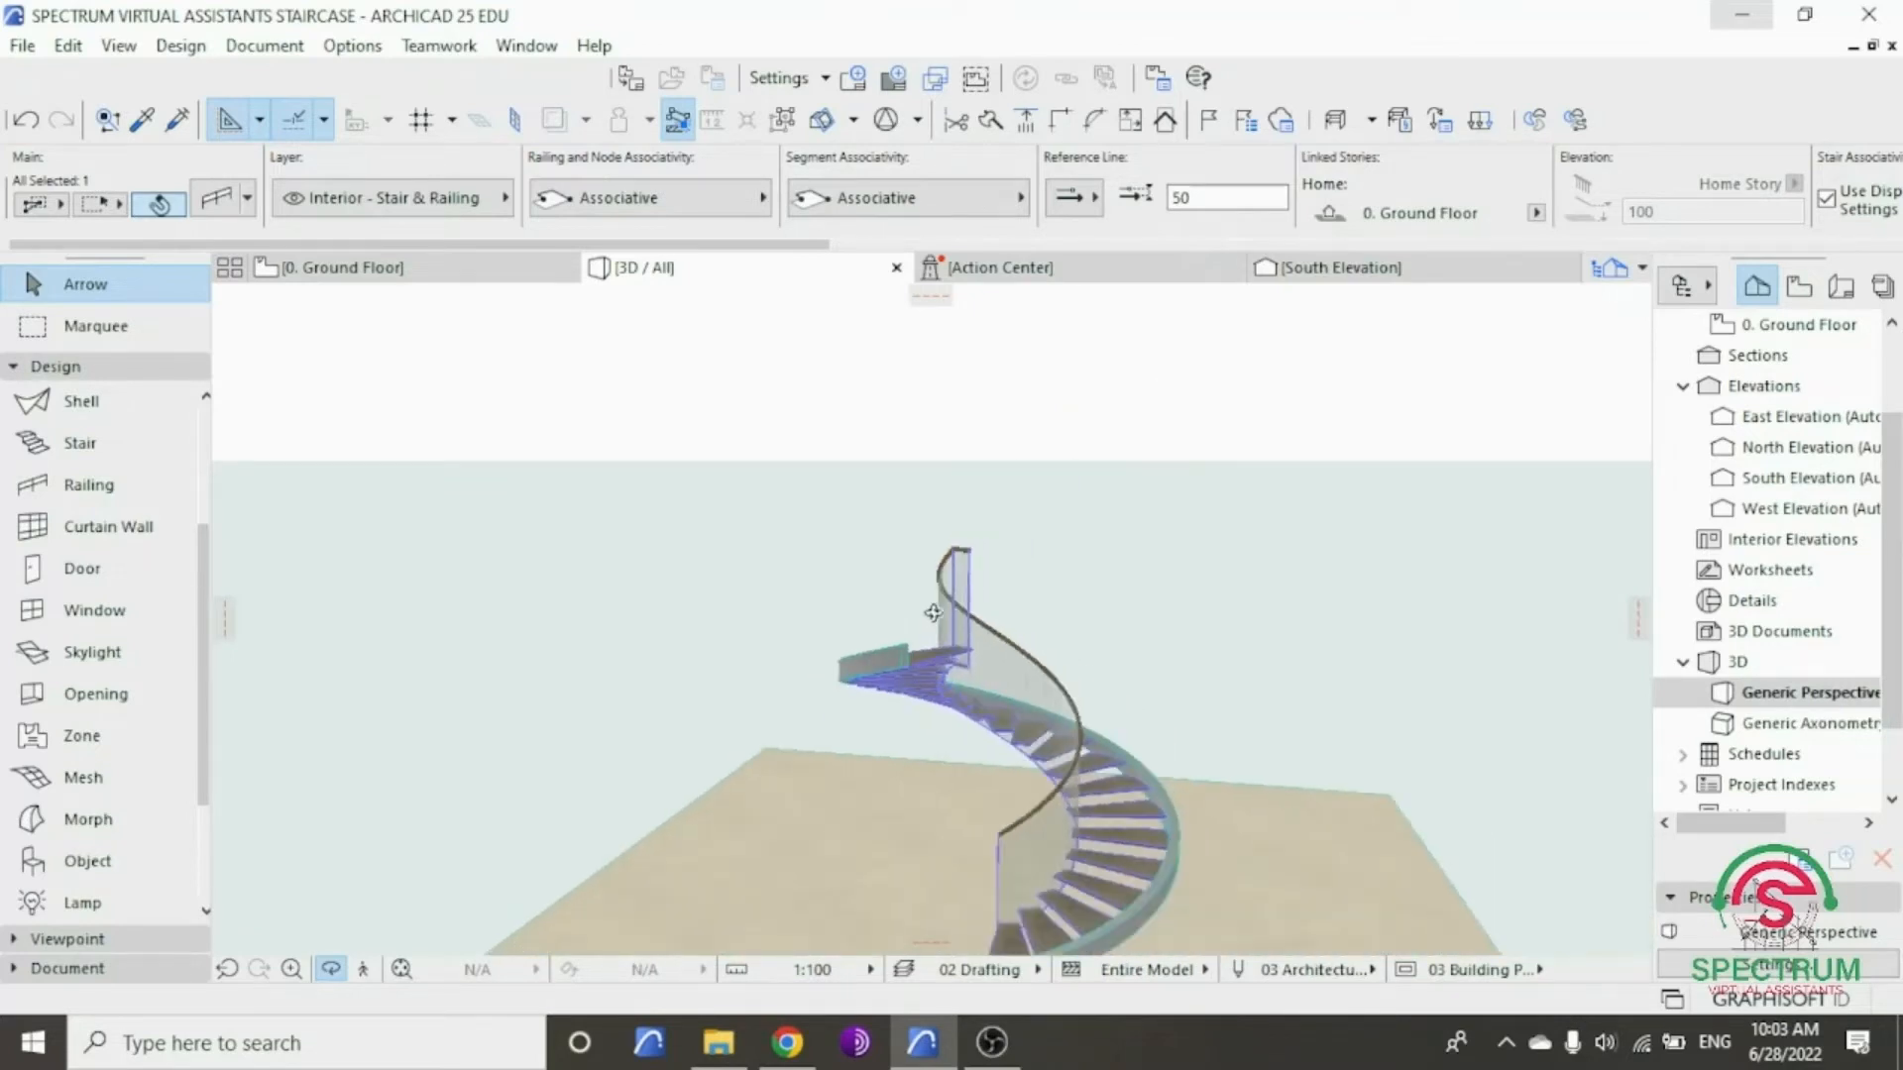
pyautogui.scroll(-1, 991, 603)
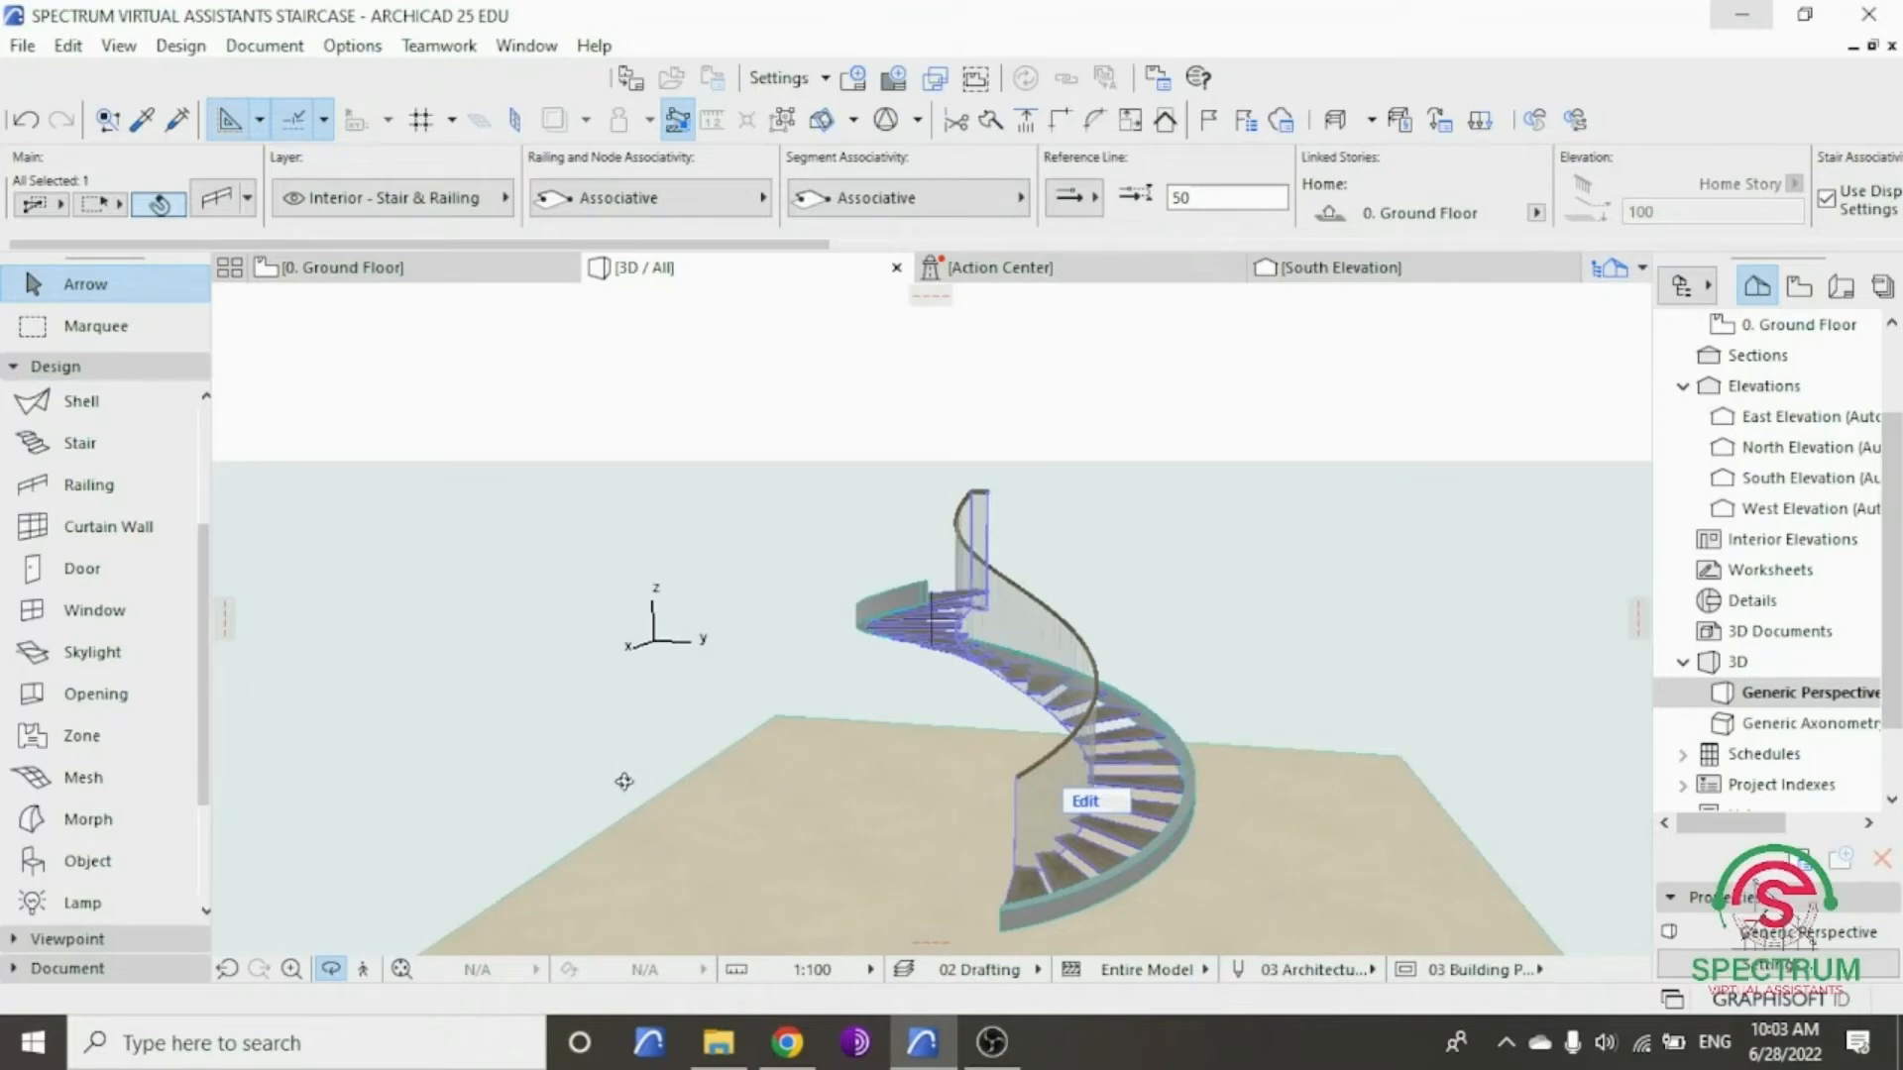
pyautogui.scroll(-1, 953, 536)
# - Set the first extension of the glass railing's toprail end to 10 in the railing's end settings
pyautogui.scroll(4, 887, 827)
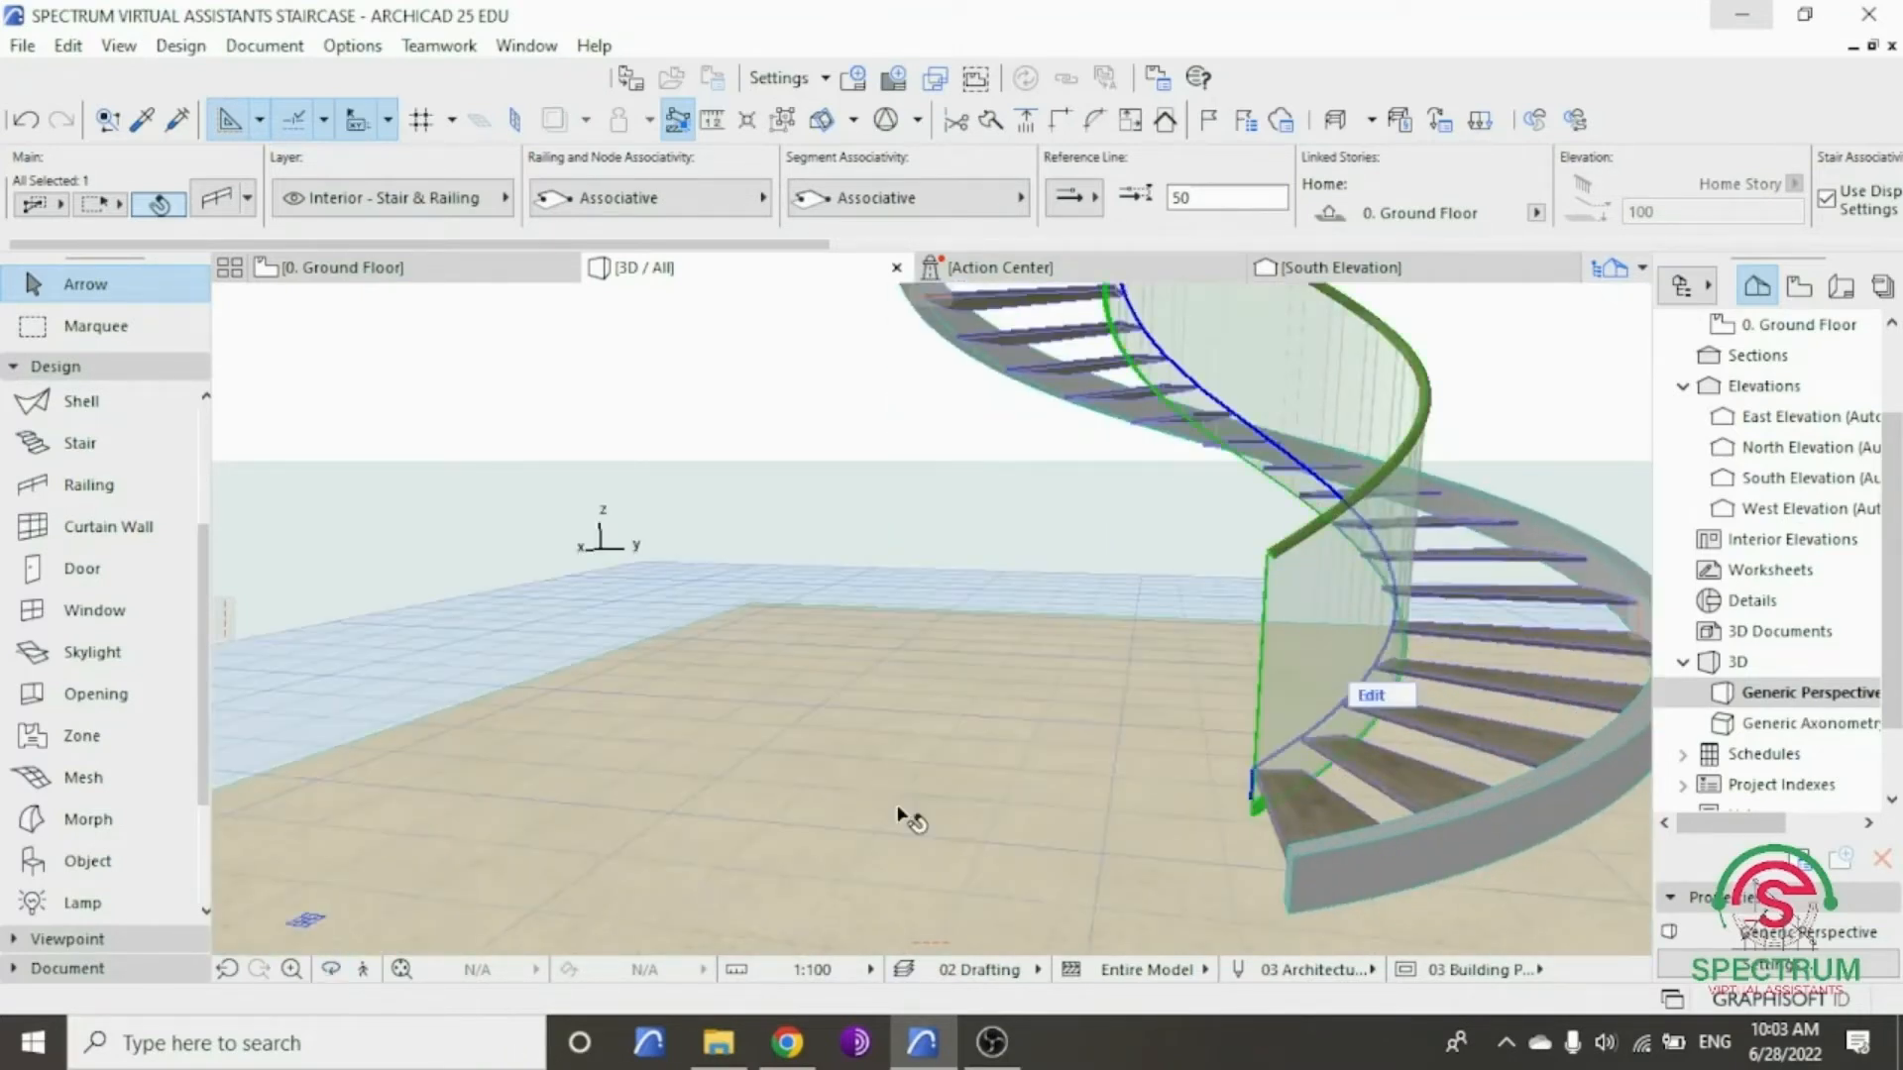
pyautogui.click(1139, 542)
pyautogui.click(1261, 547)
pyautogui.rightClick(963, 520)
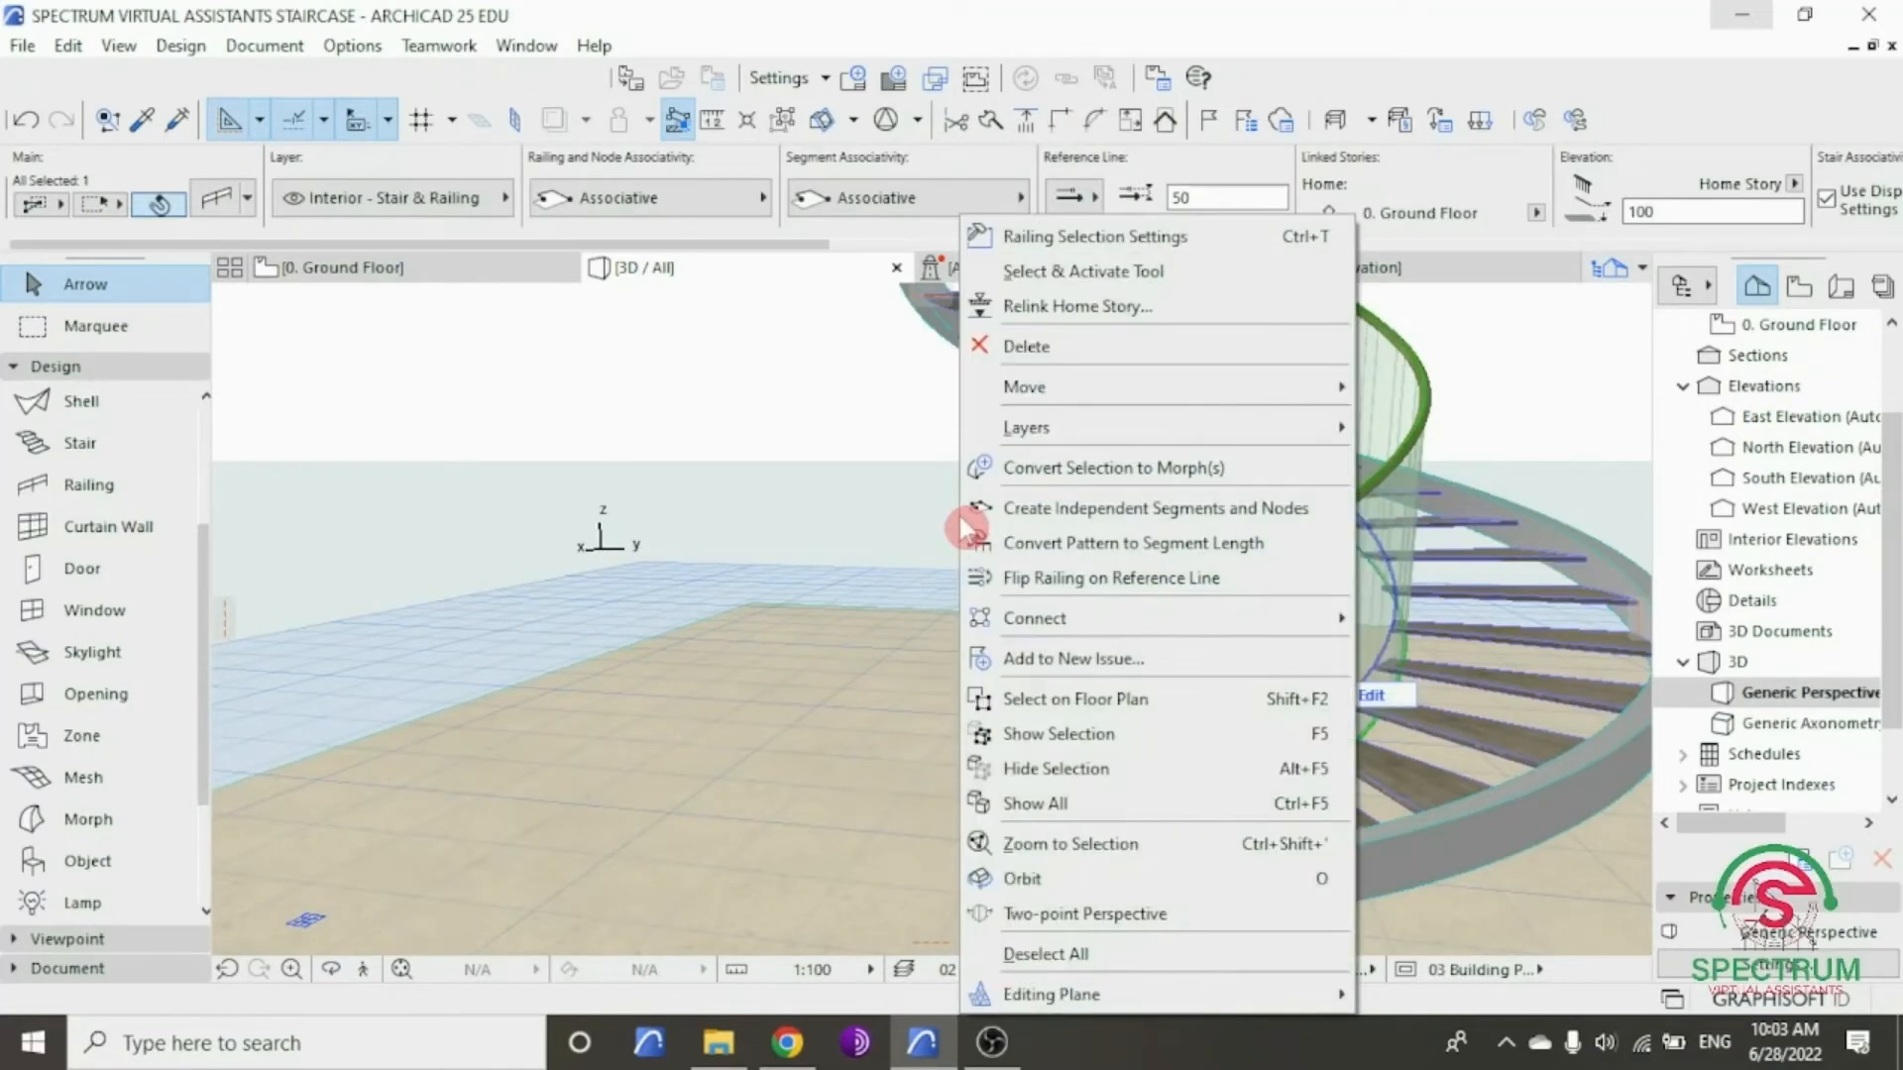
pyautogui.click(1050, 237)
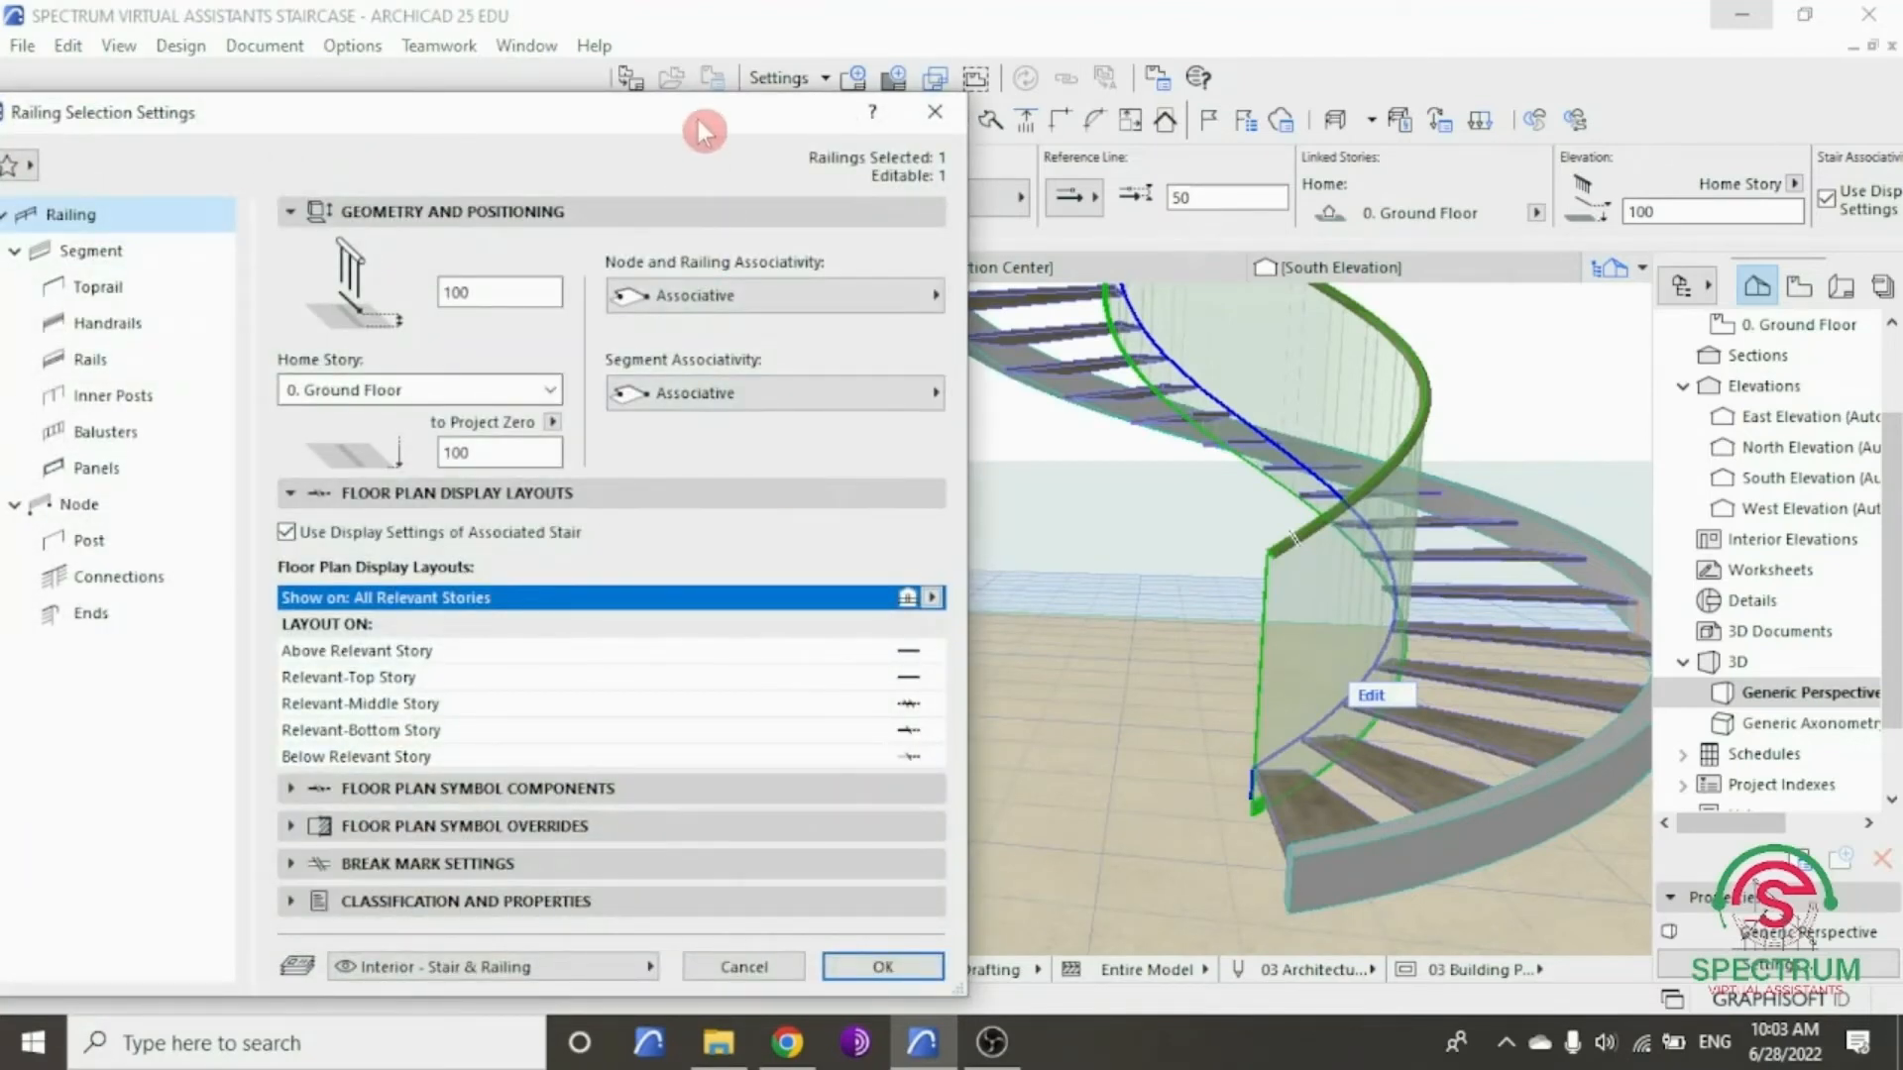
pyautogui.moveTo(705, 130); pyautogui.dragTo(779, 123)
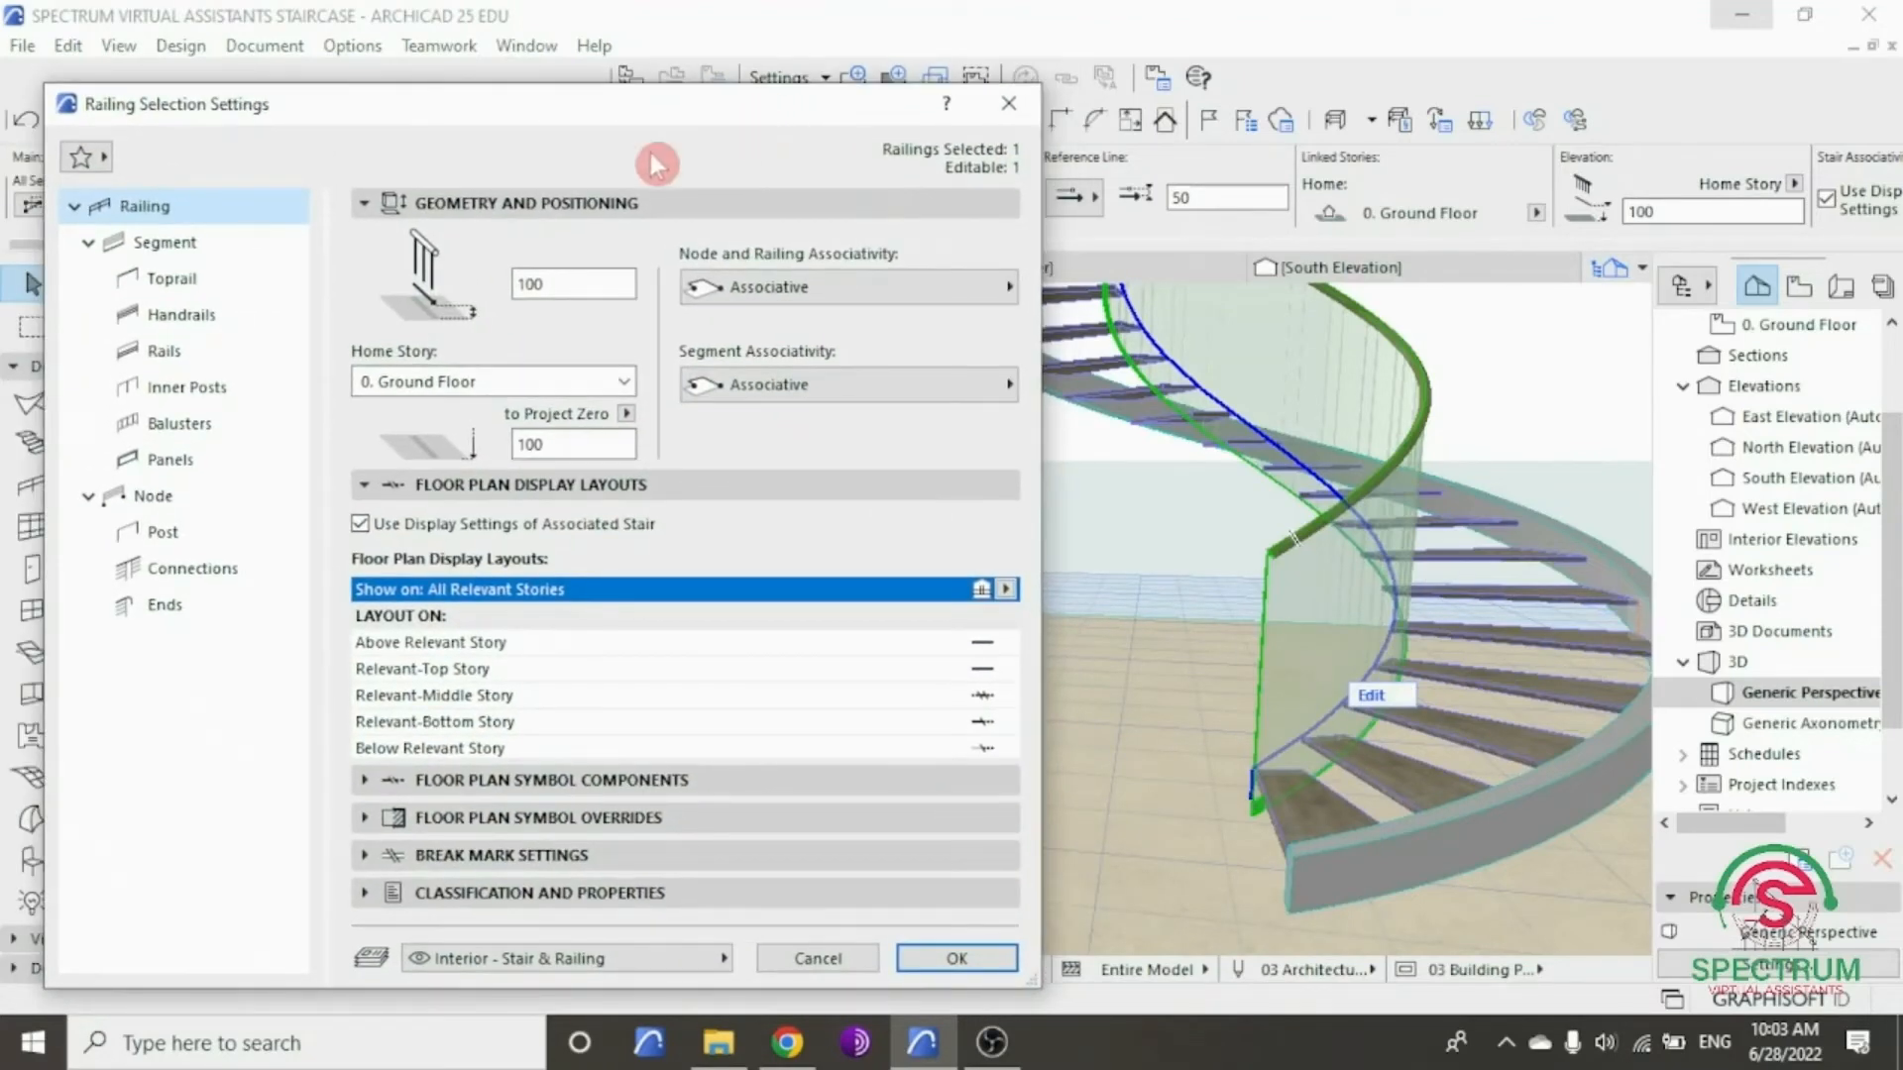
pyautogui.click(169, 612)
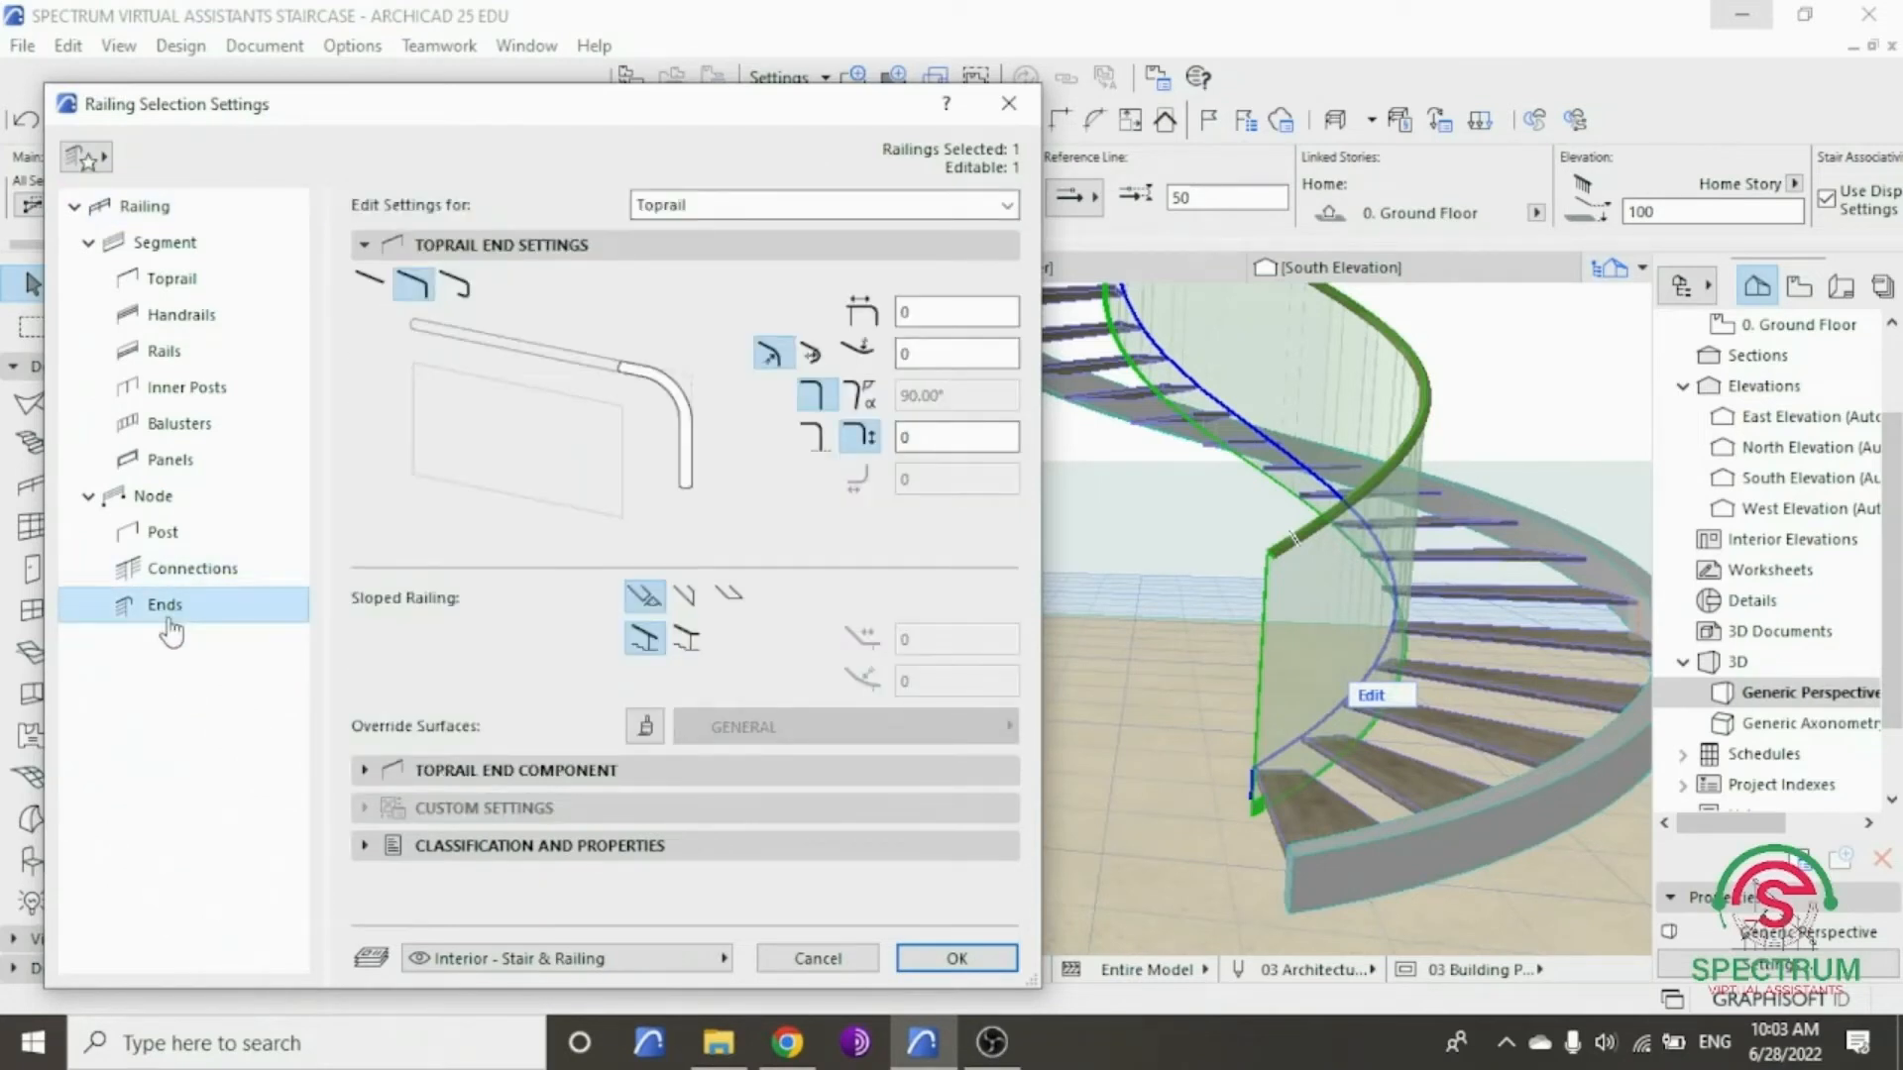
pyautogui.click(480, 246)
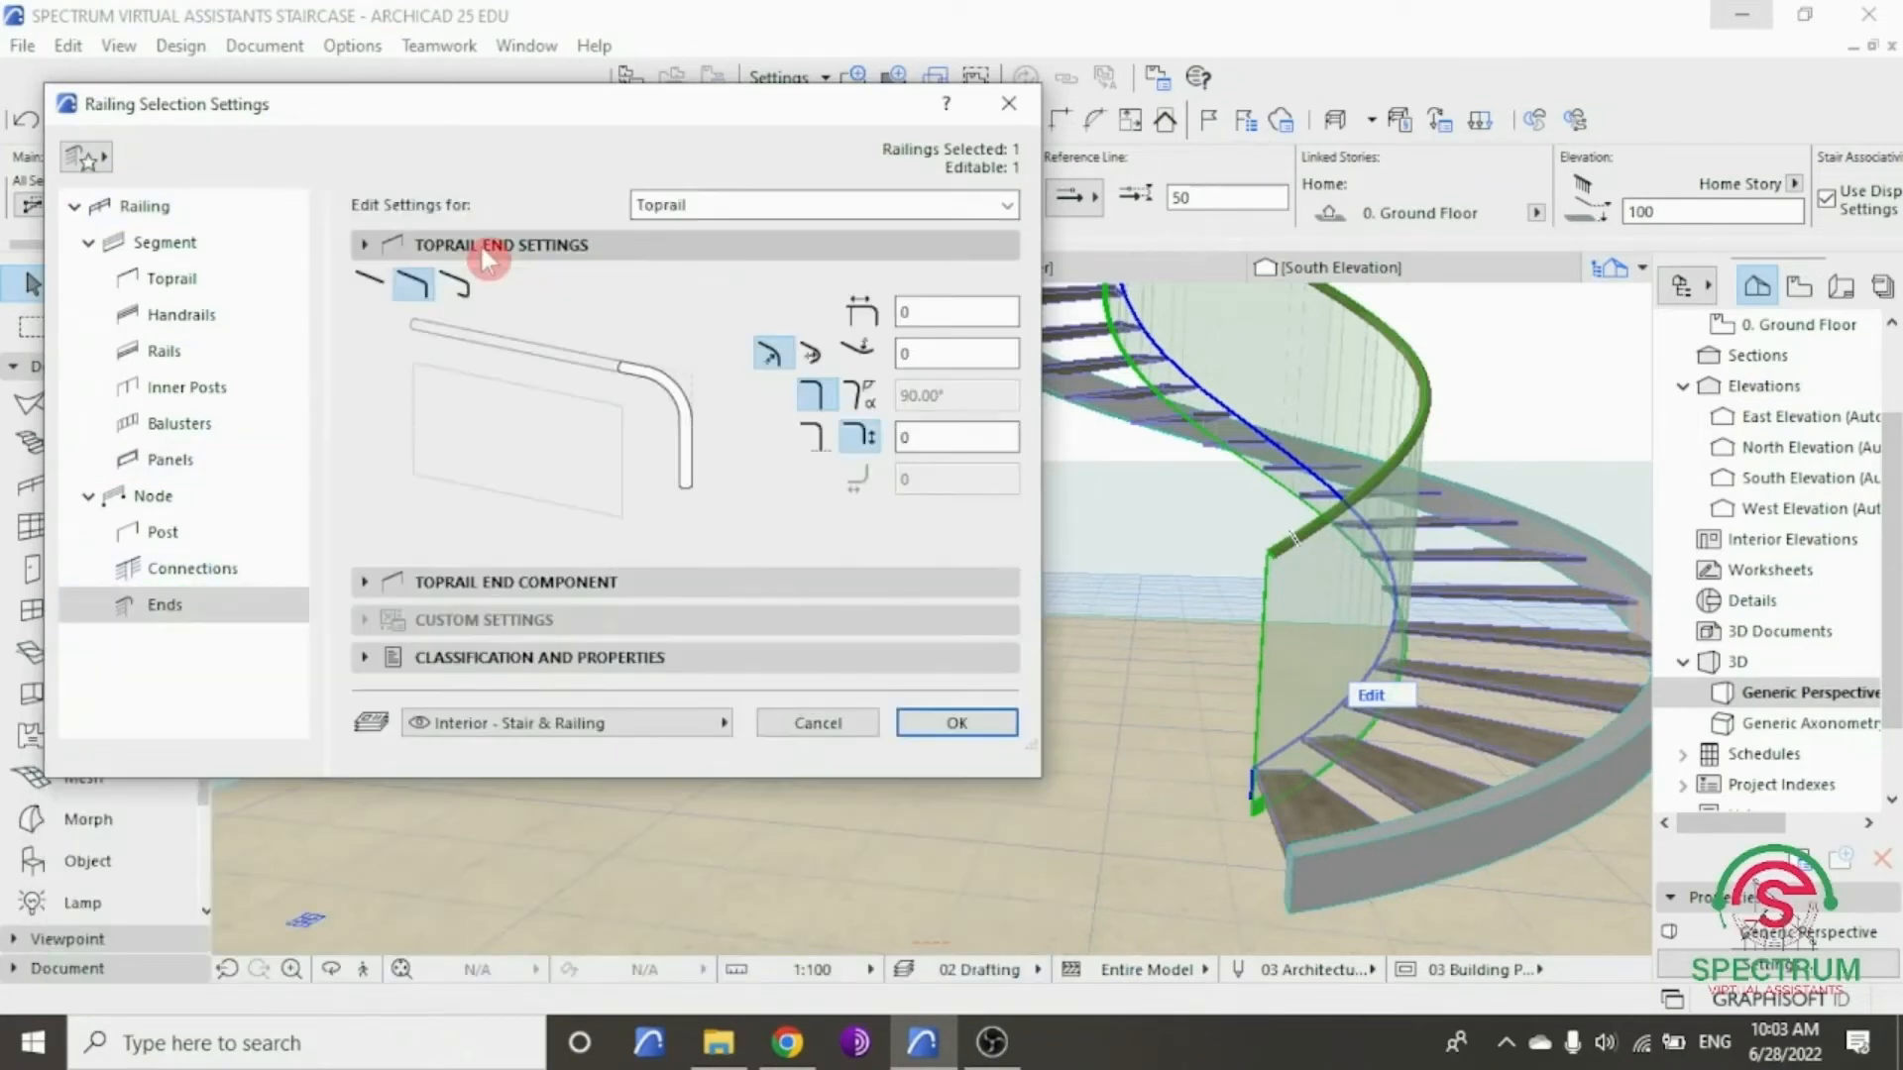
pyautogui.click(480, 247)
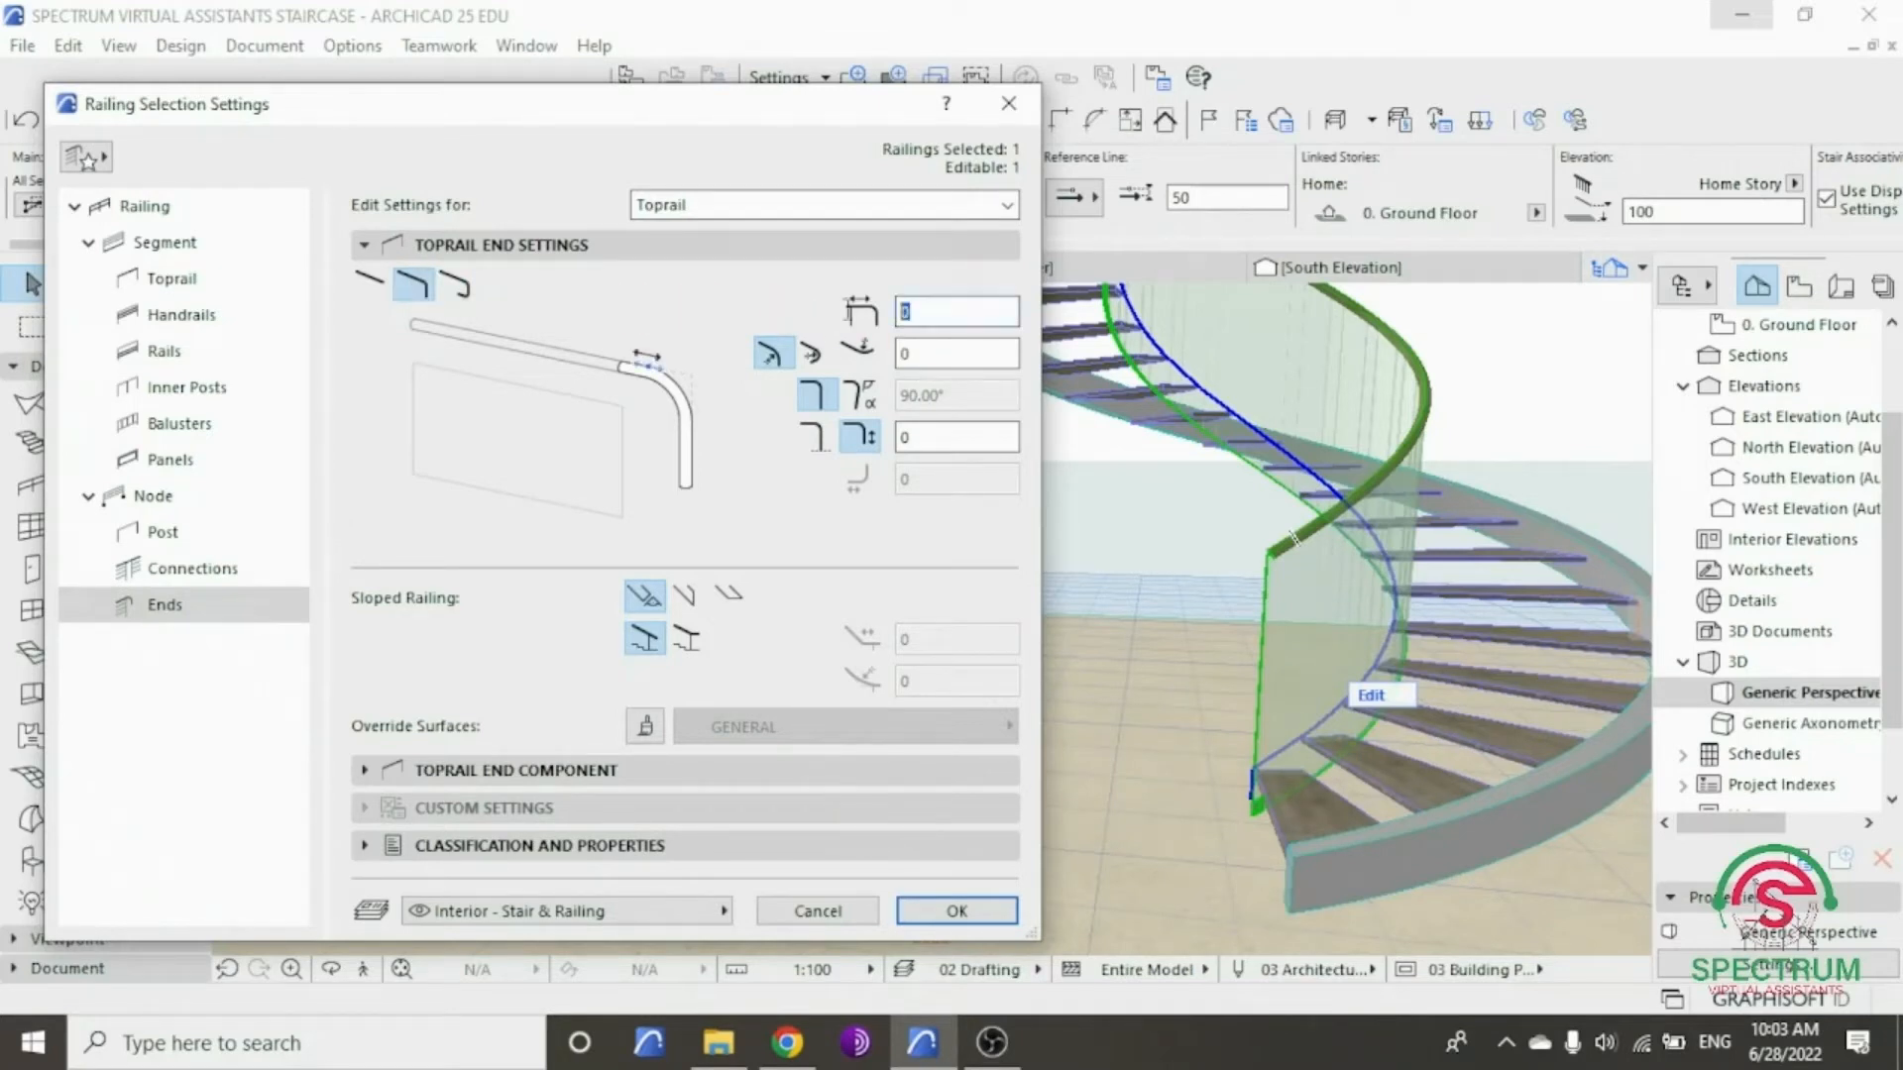
pyautogui.click(850, 319)
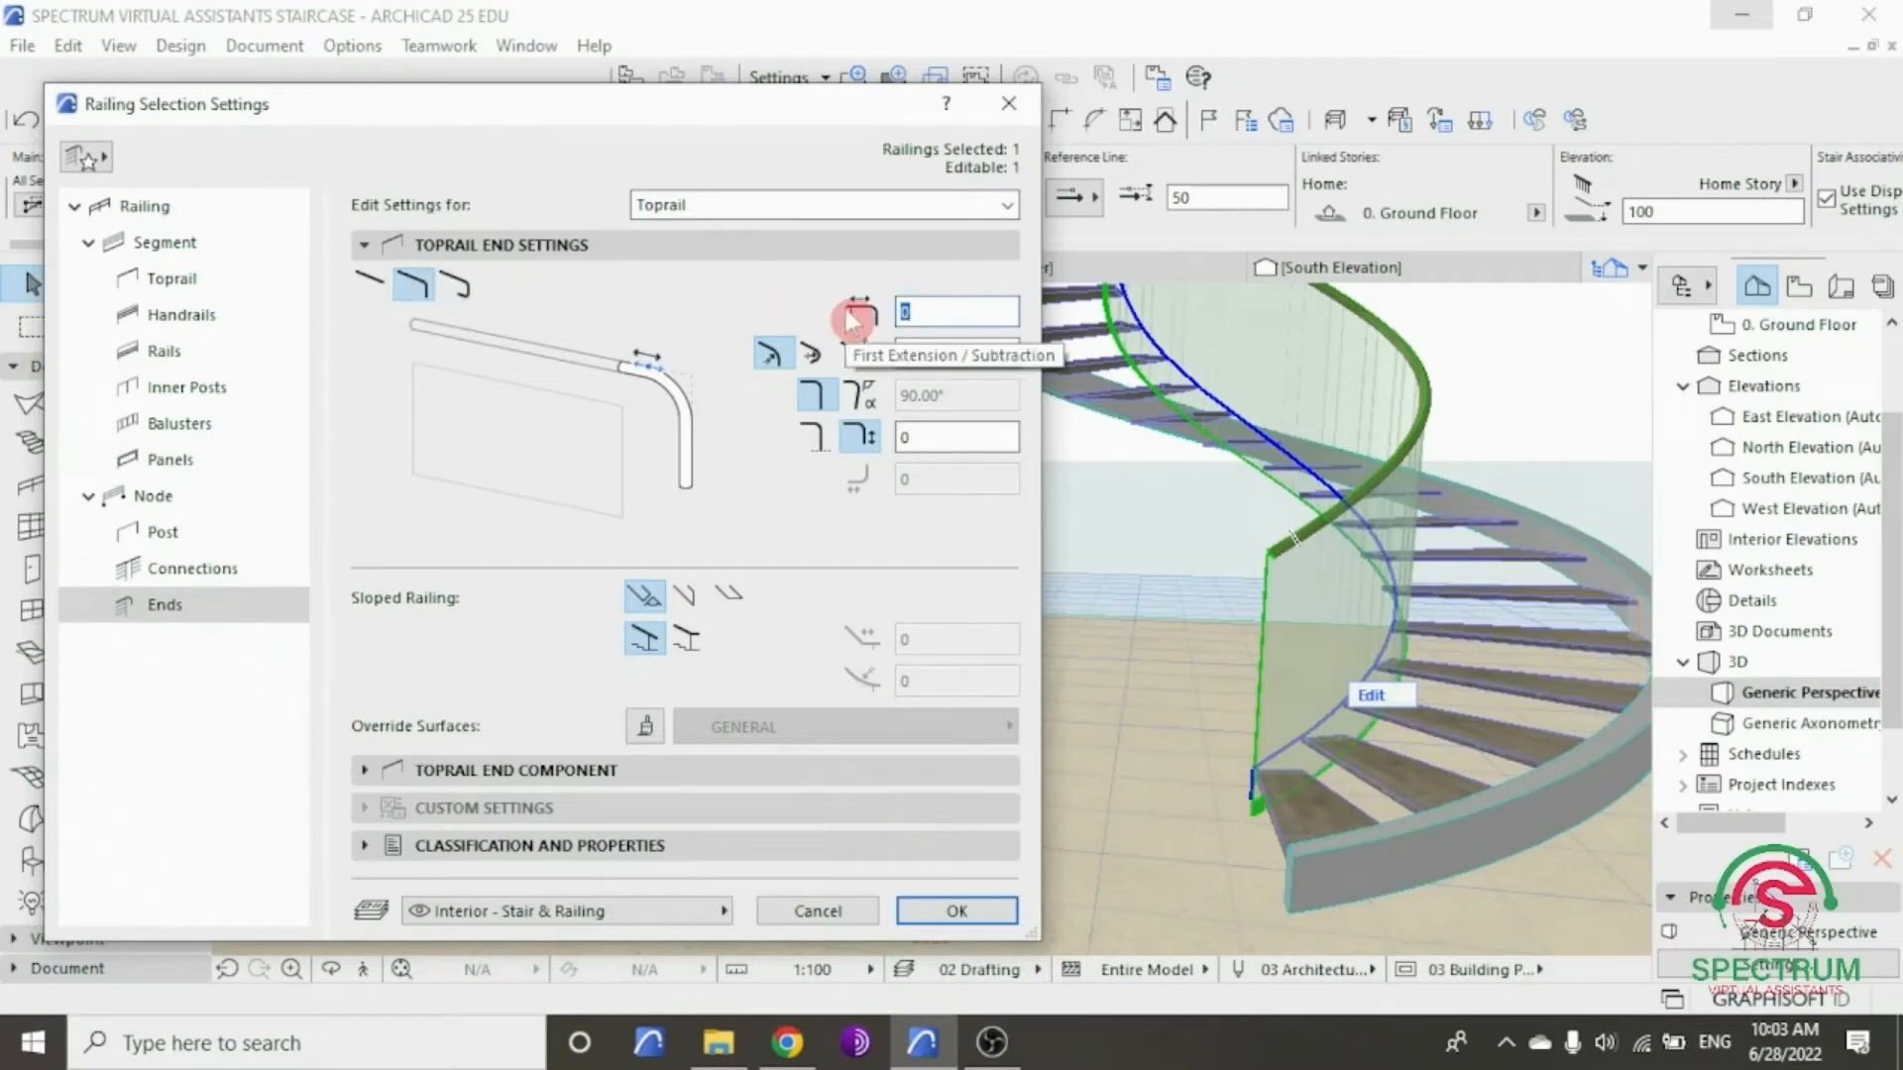
pyautogui.write('1')
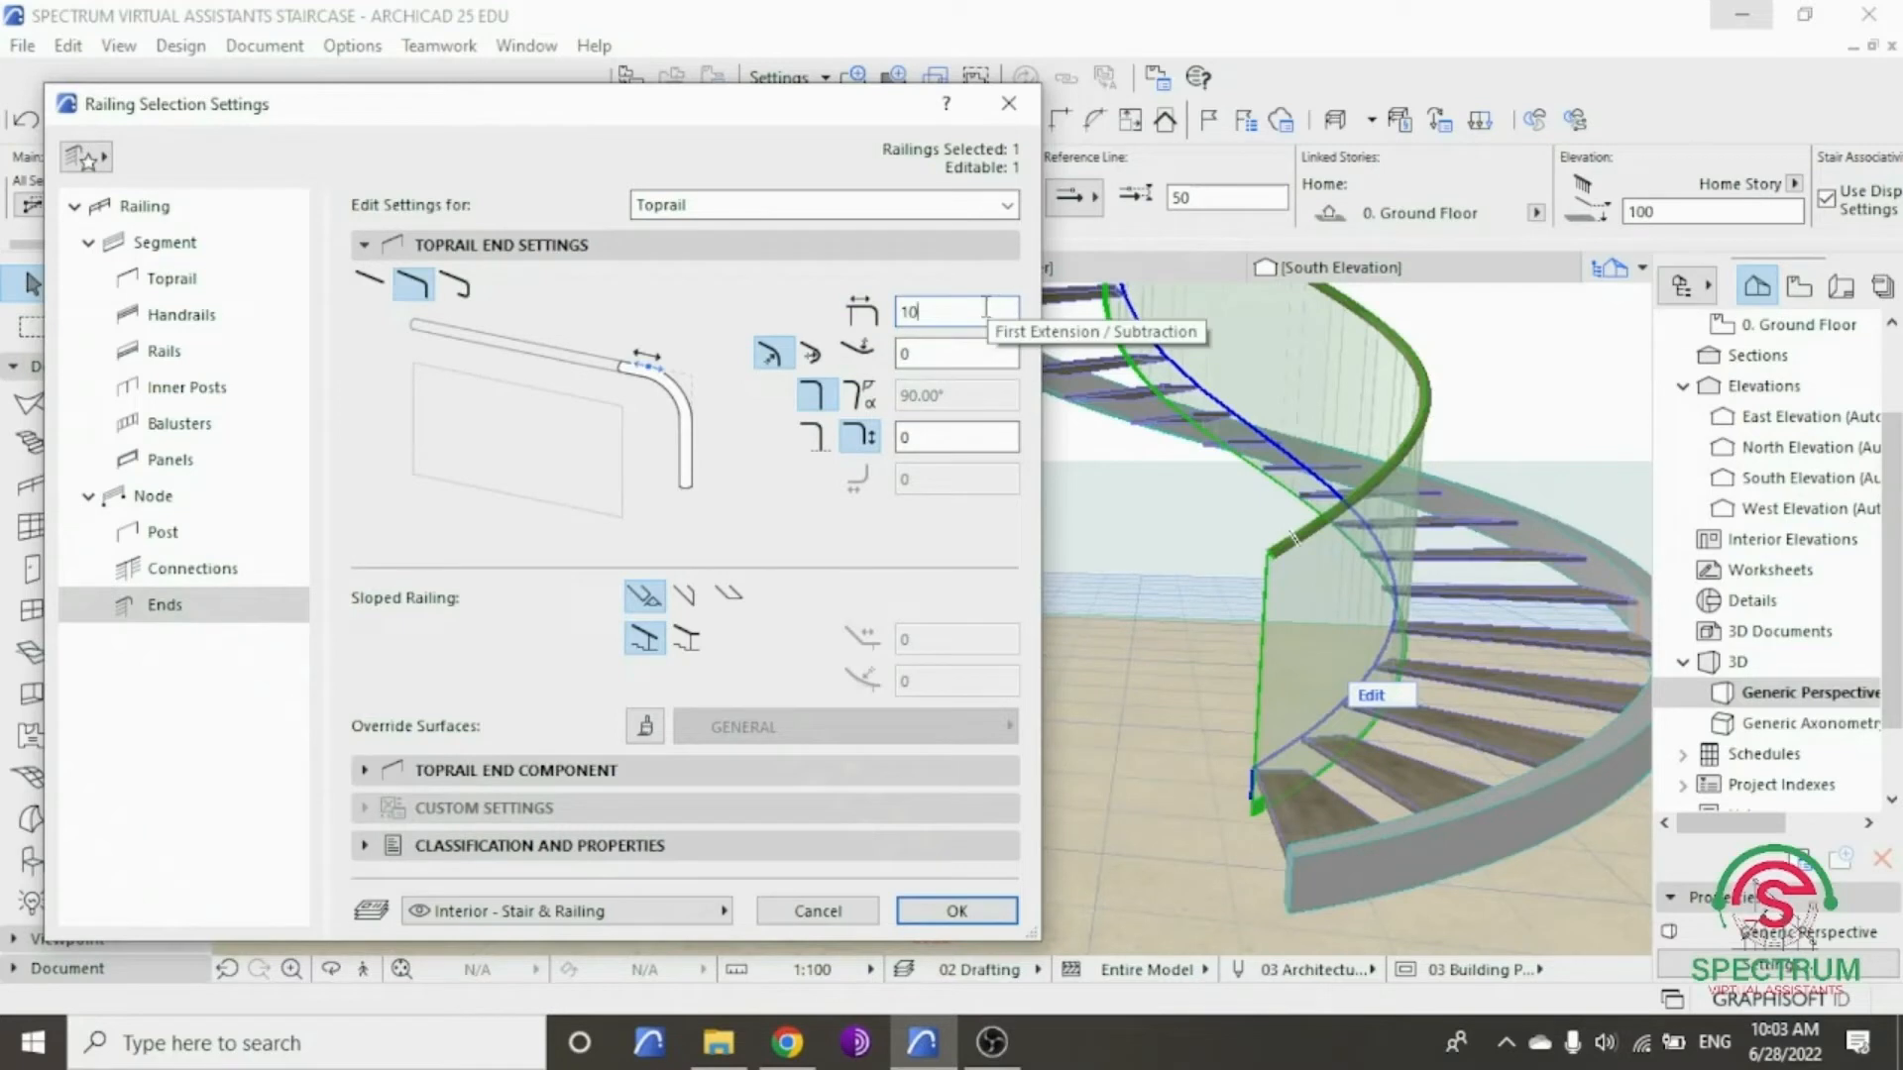
pyautogui.click(858, 355)
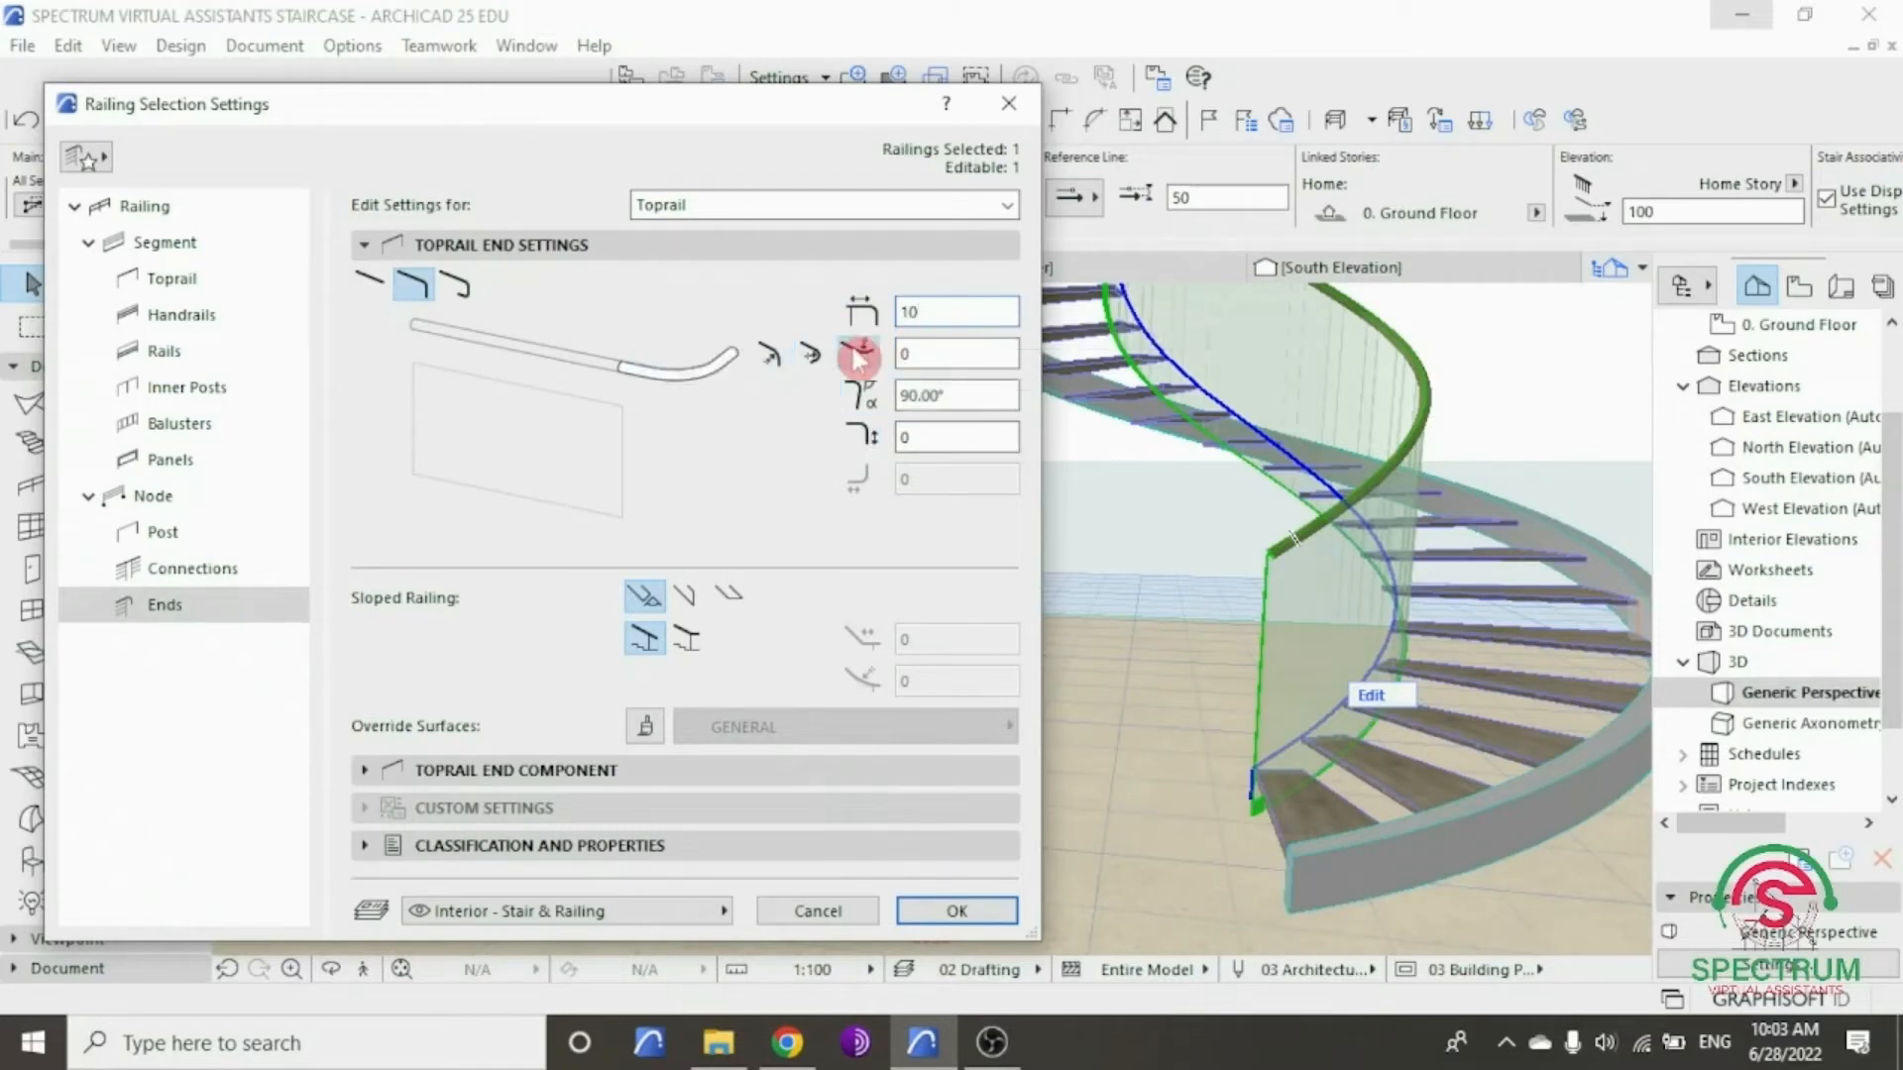
pyautogui.click(781, 361)
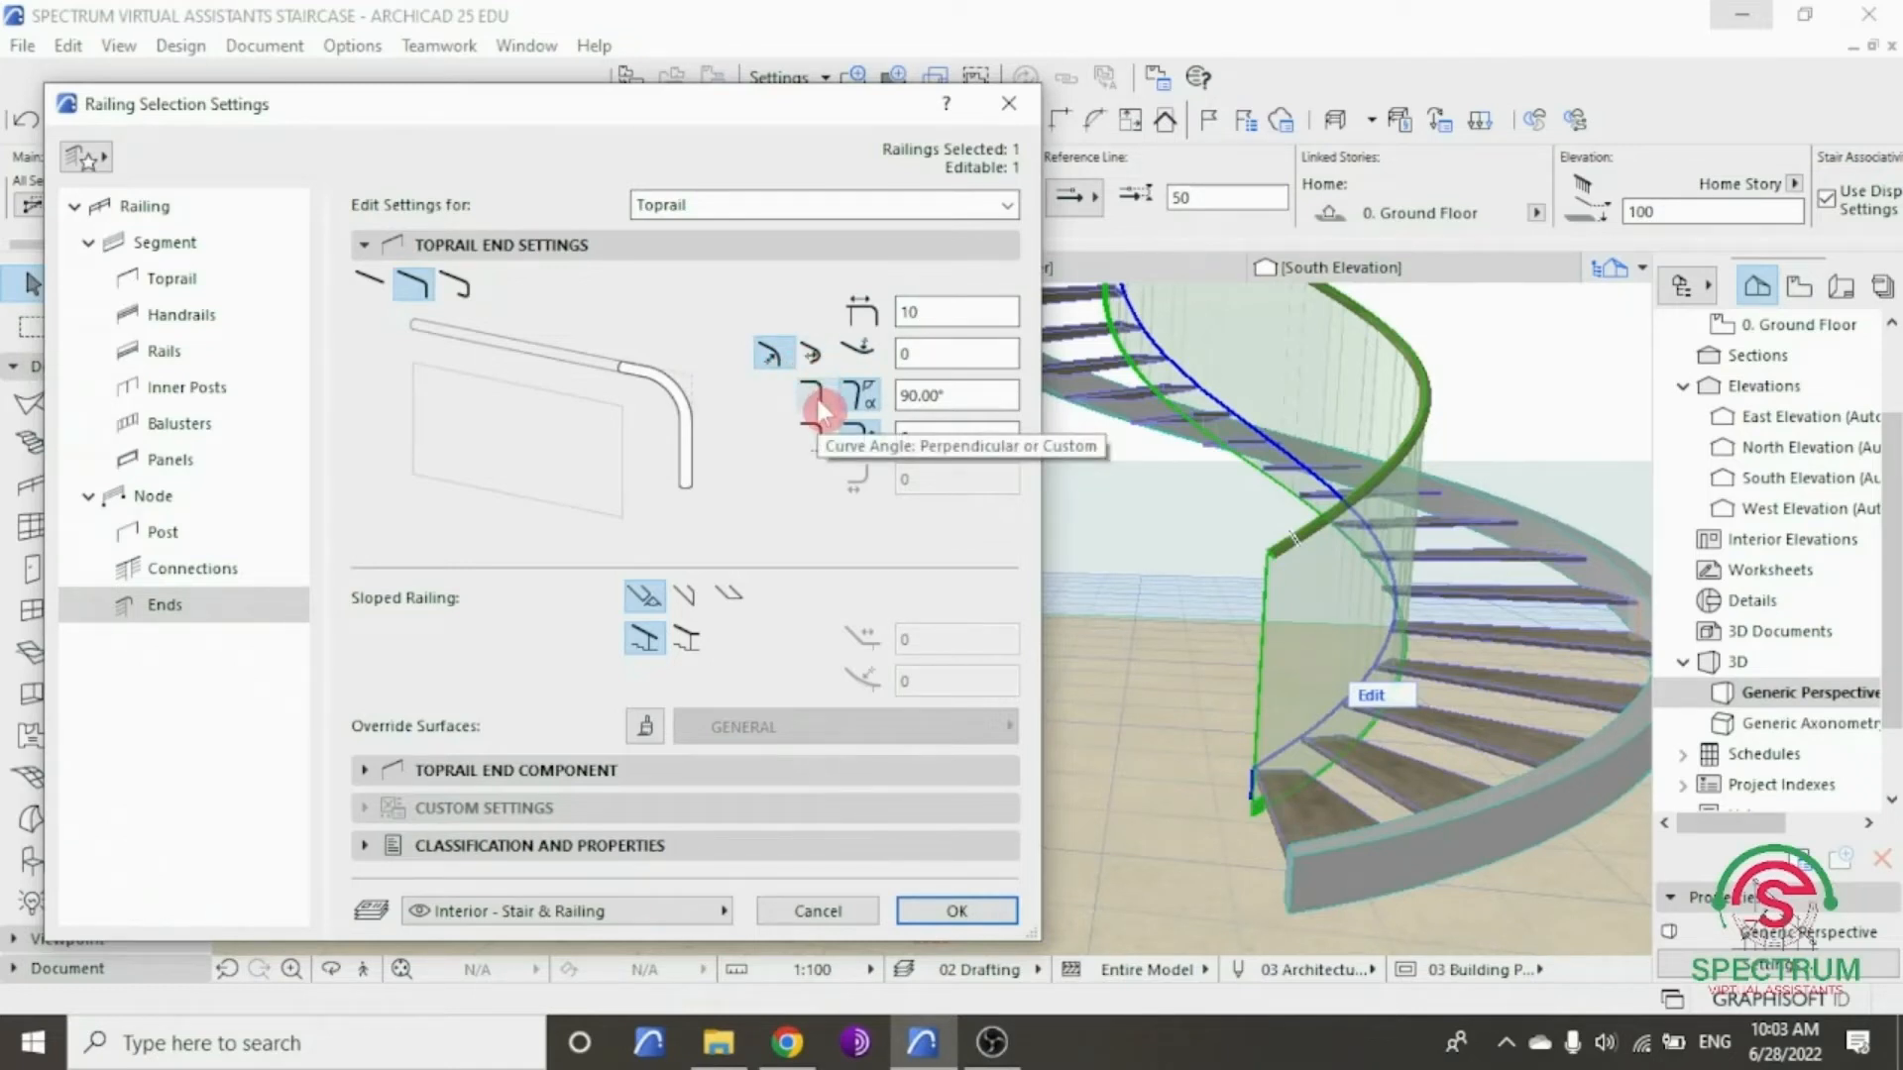
pyautogui.click(817, 396)
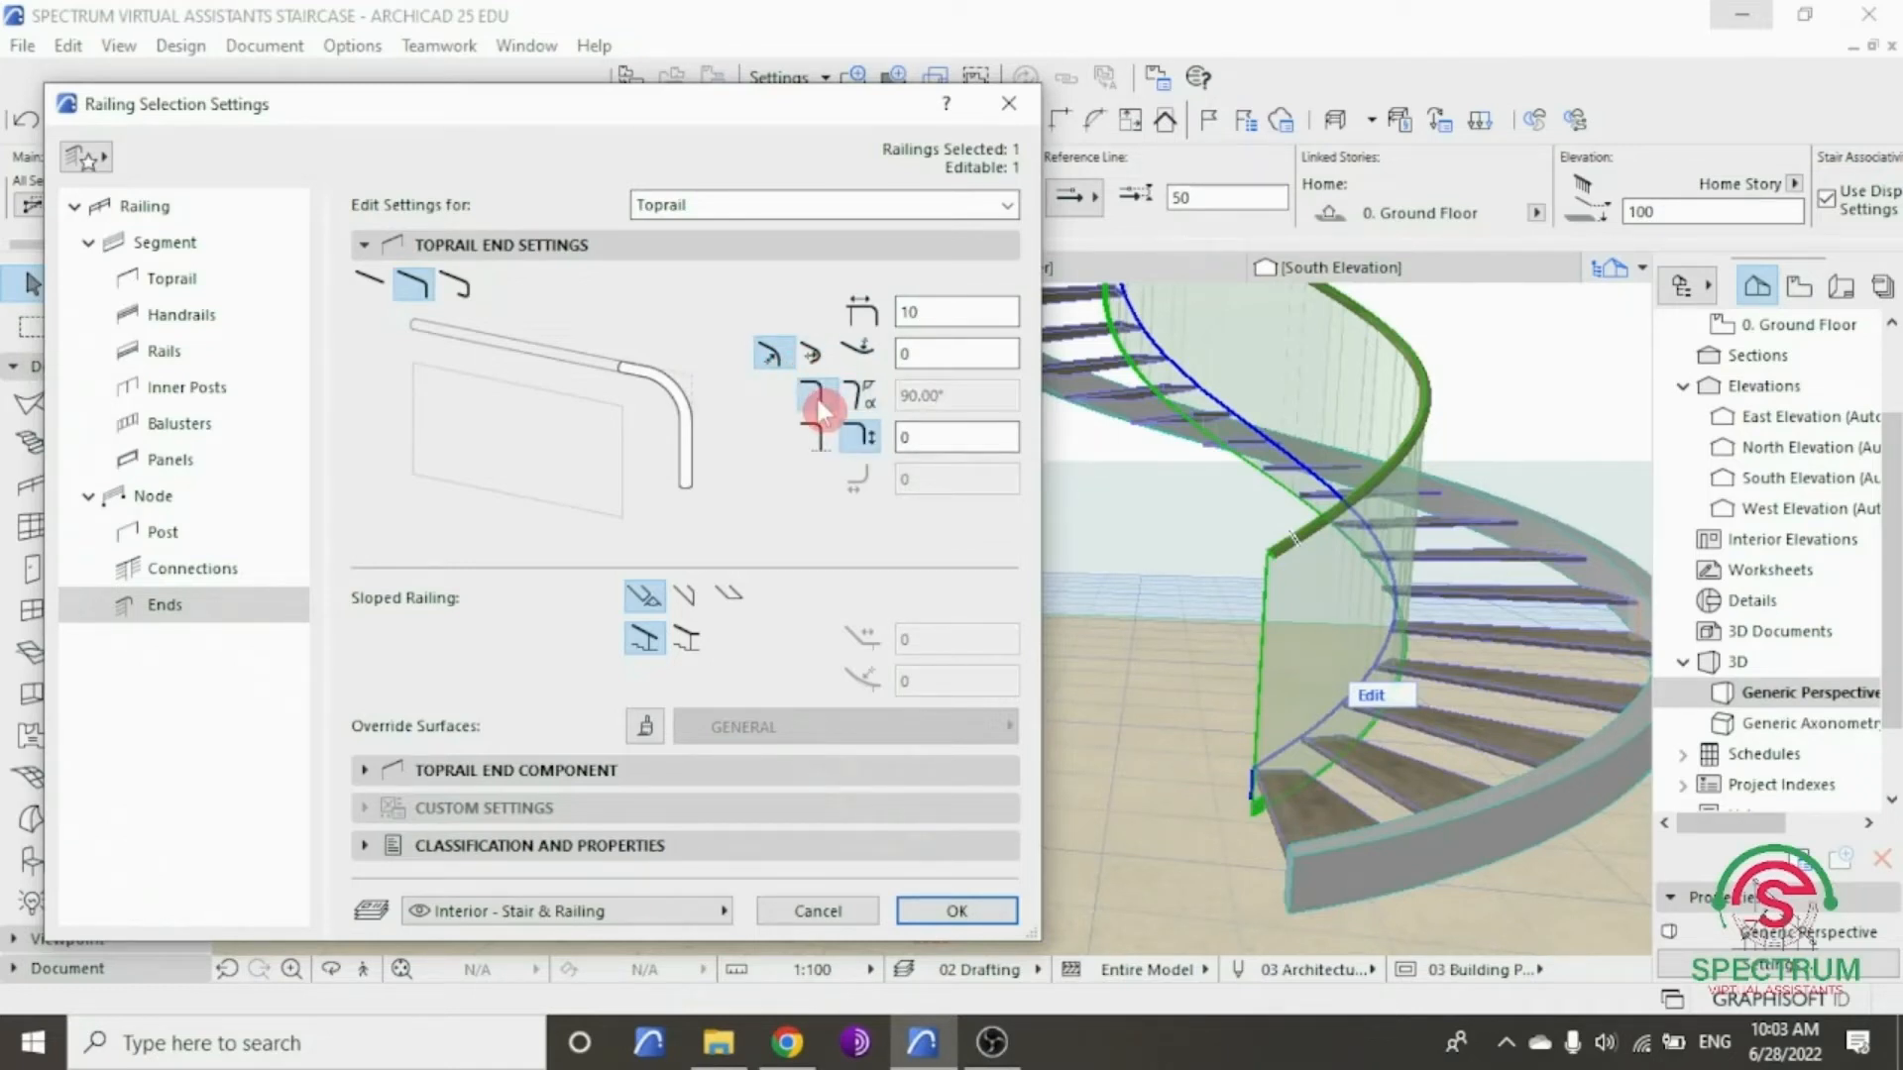
pyautogui.click(815, 438)
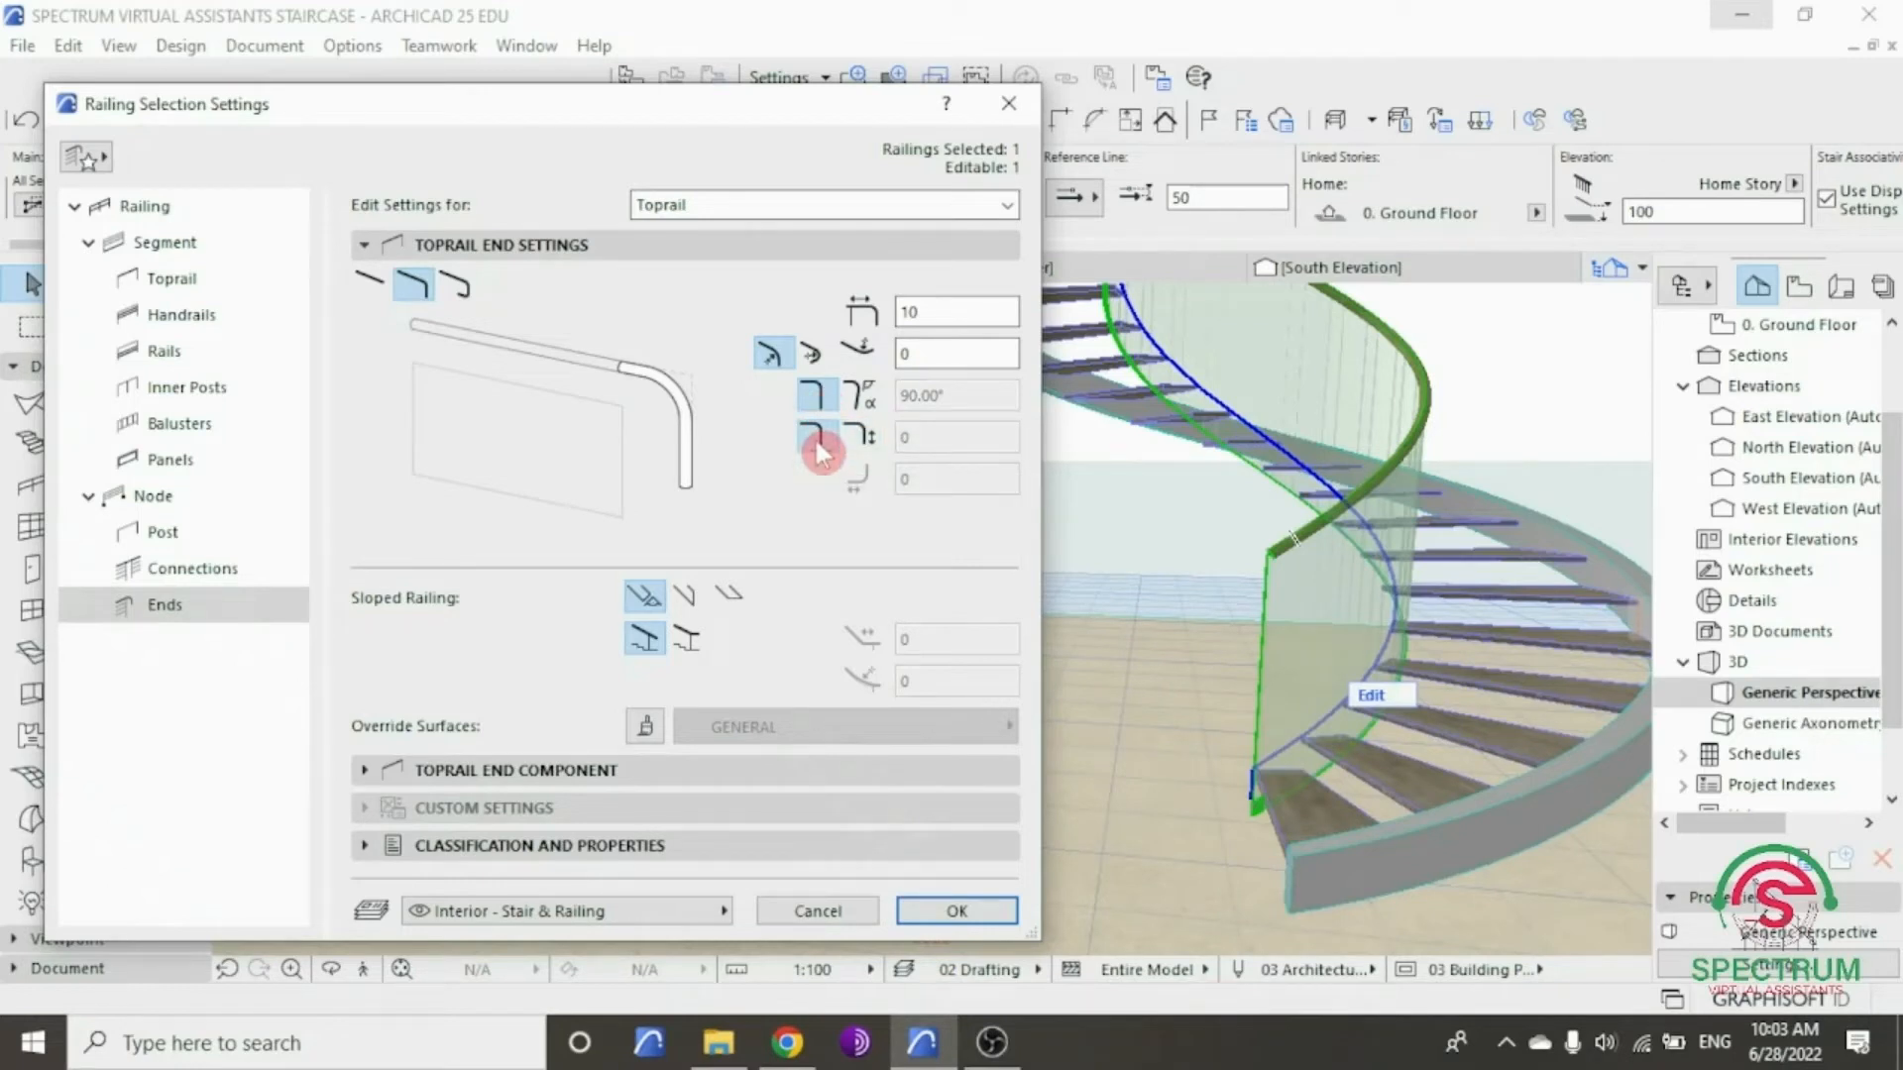
# - Give the toprail end a custom downward extension of 1100 and a curve radius of 100, and apply the settings
pyautogui.click(854, 437)
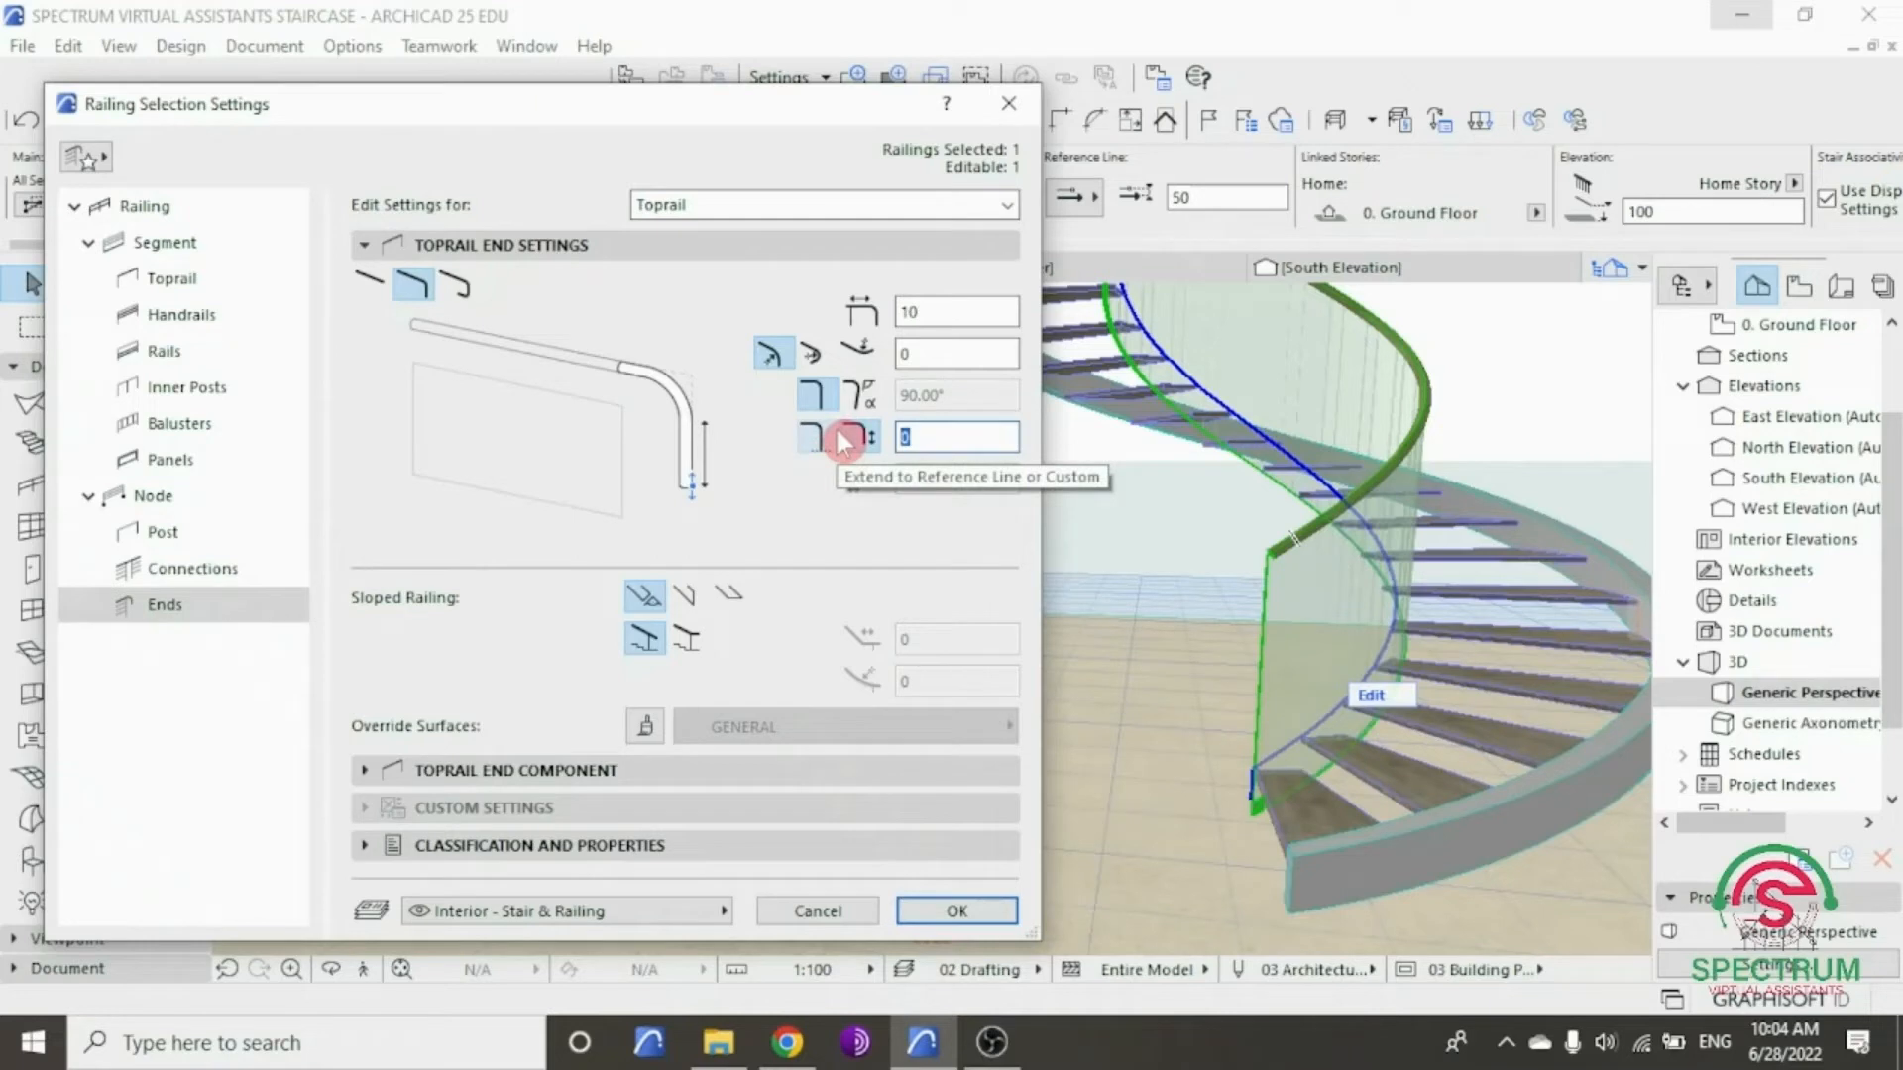
pyautogui.write('1100')
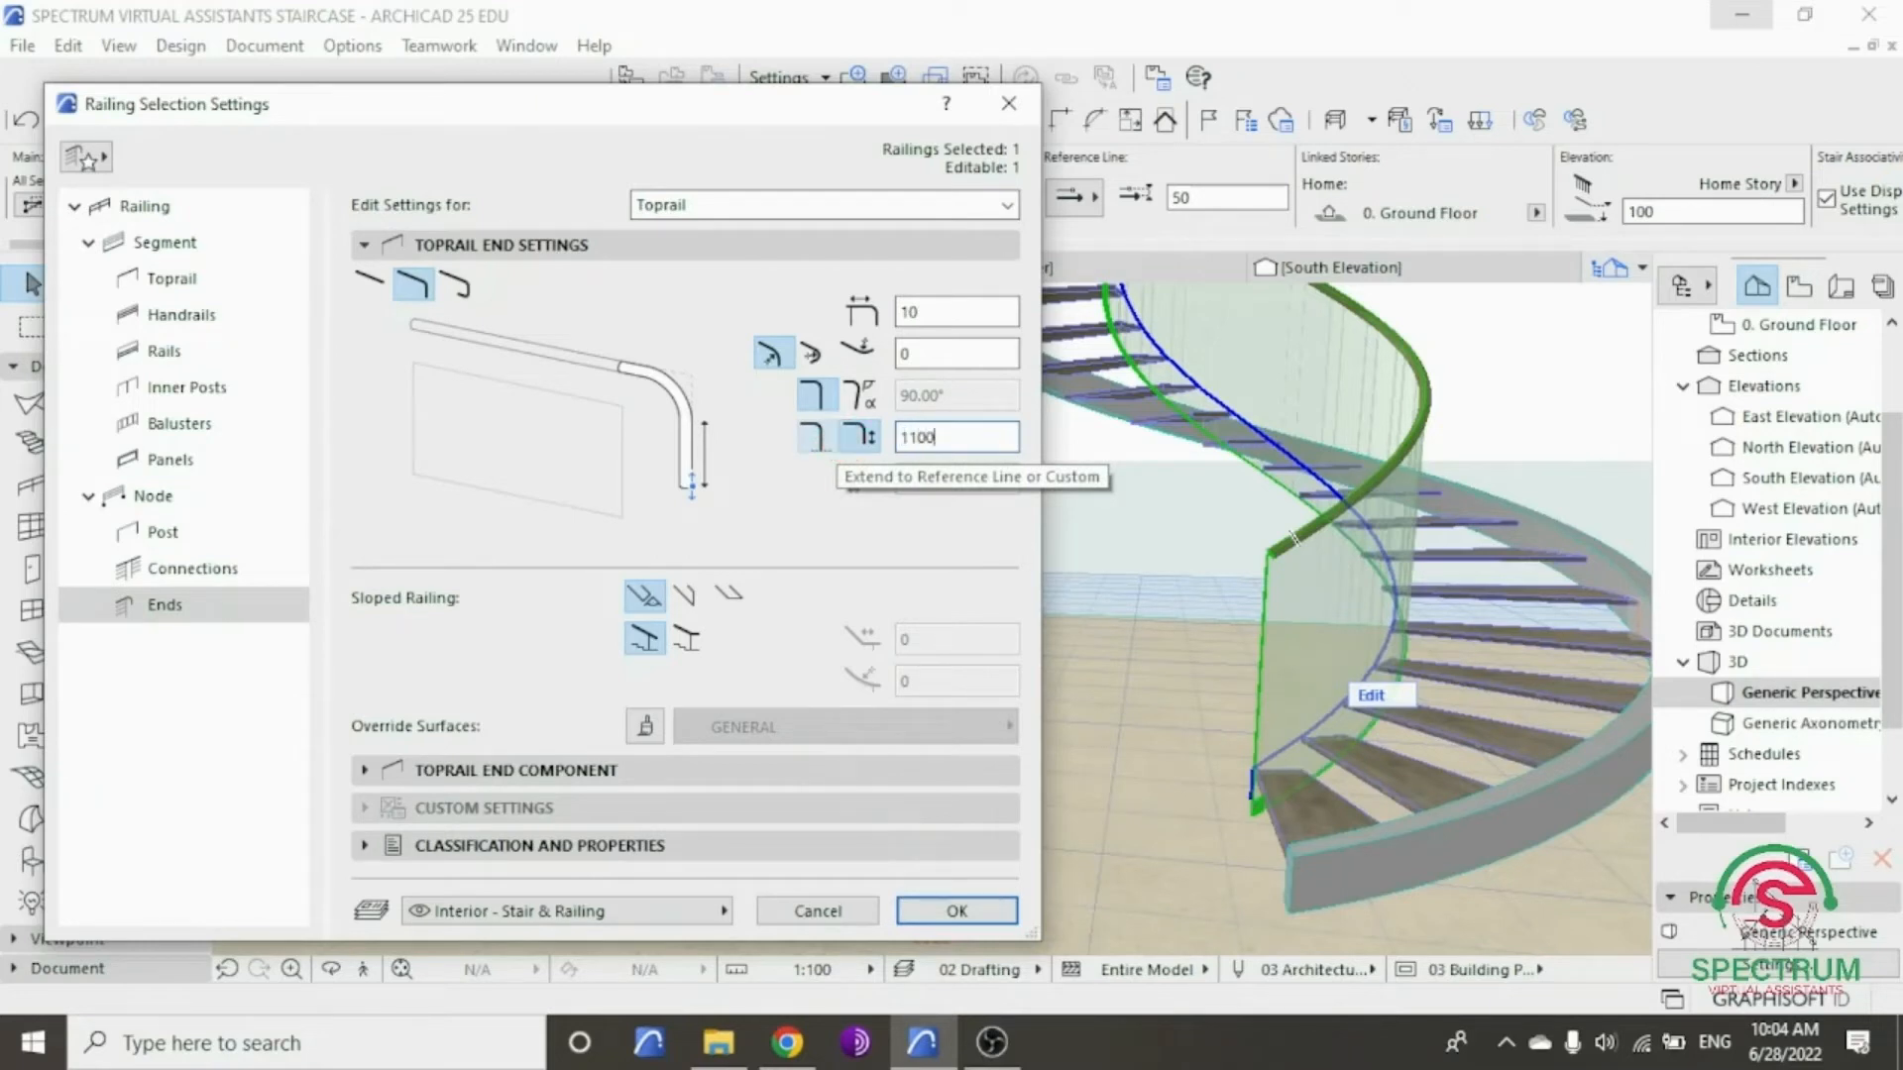
pyautogui.click(858, 351)
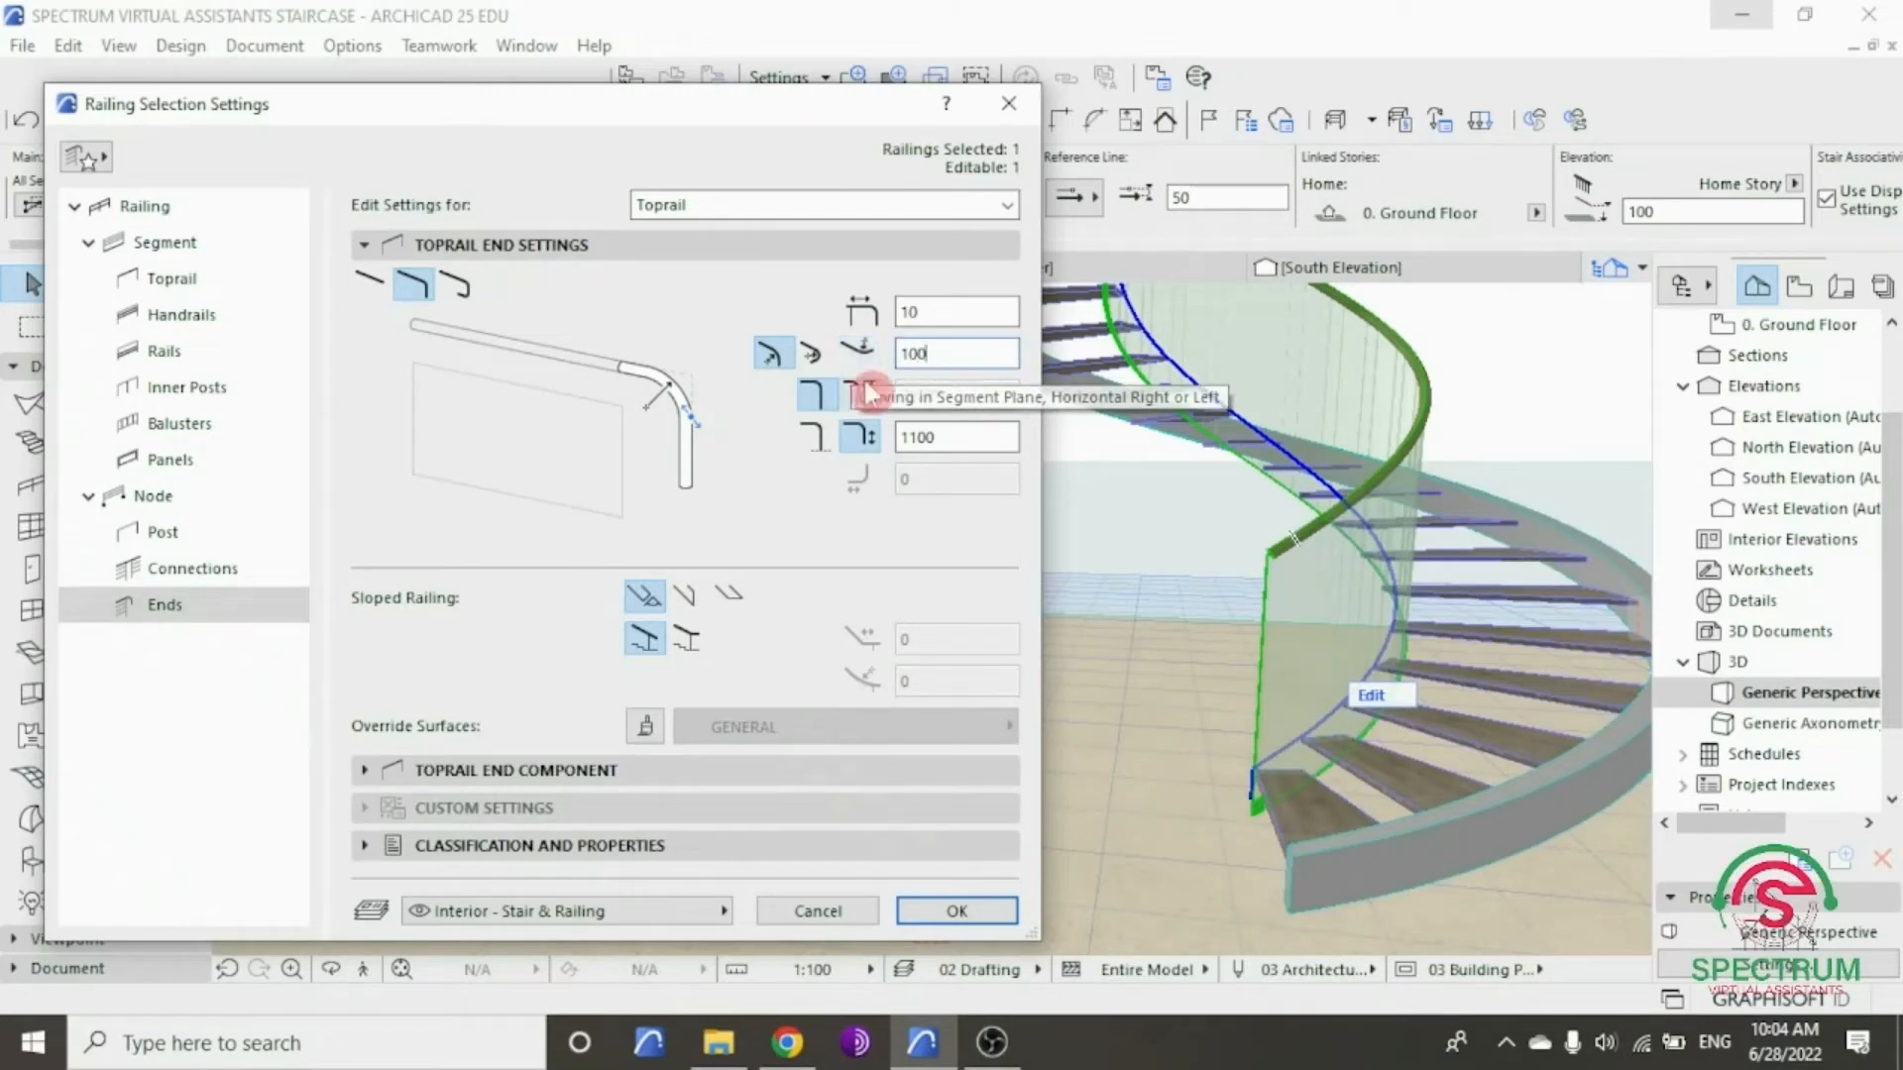
pyautogui.click(956, 910)
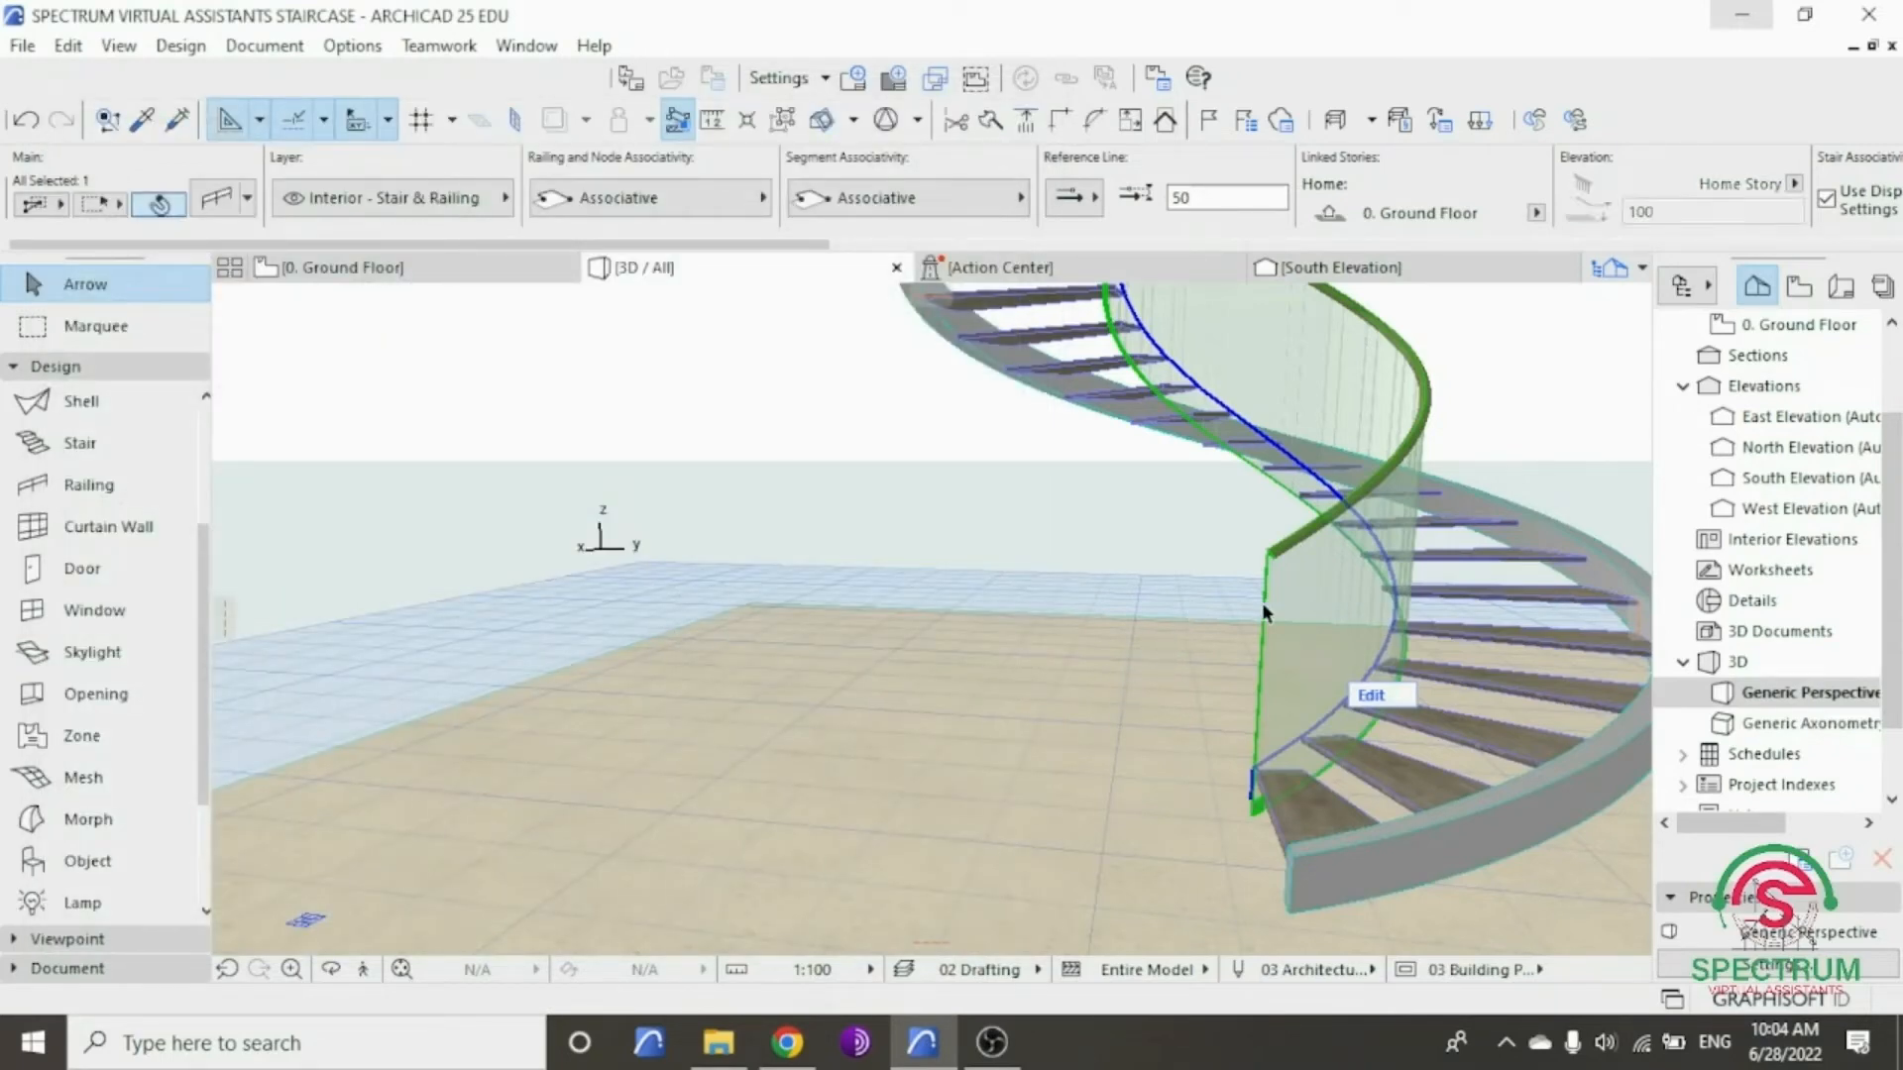
# - Examine the bent toprail ends against the glass edge, at the foot and at the top of the stair
pyautogui.scroll(5, 1032, 714)
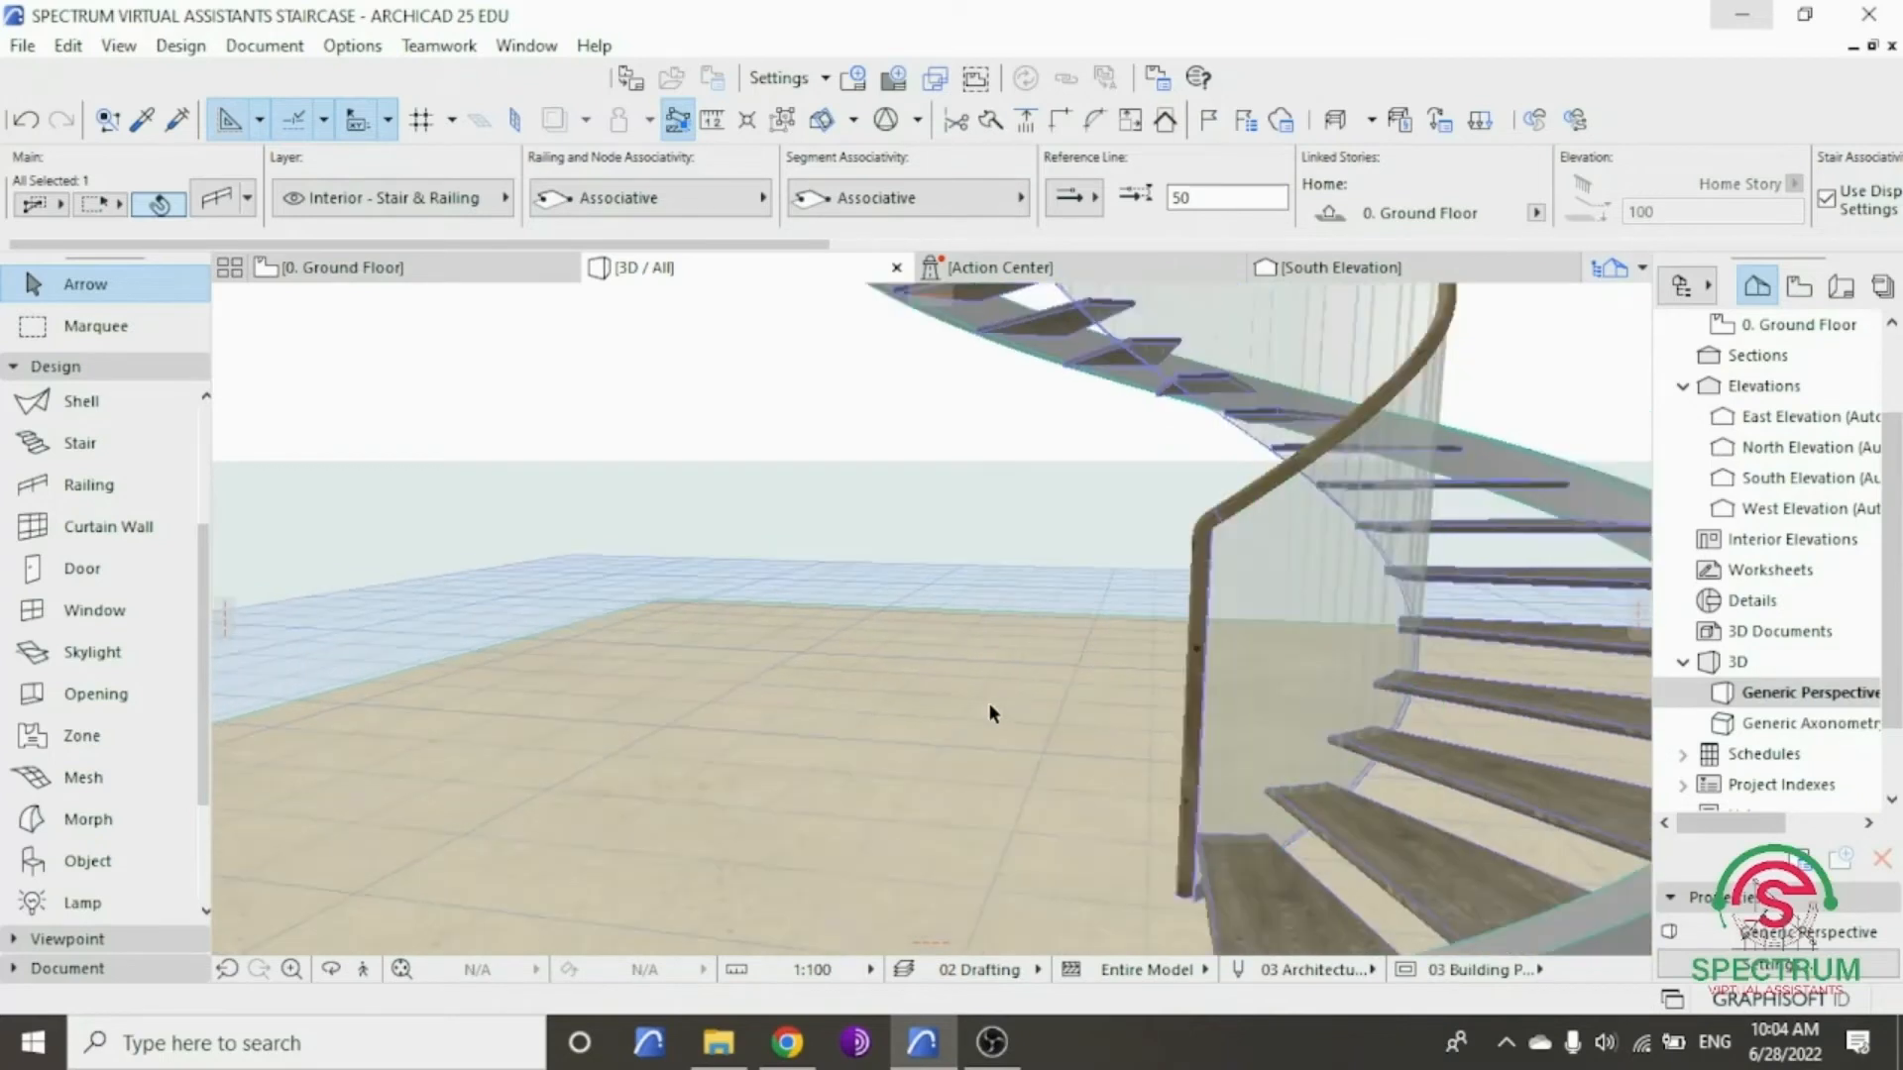
pyautogui.click(330, 969)
pyautogui.moveTo(1078, 752); pyautogui.dragTo(1198, 494)
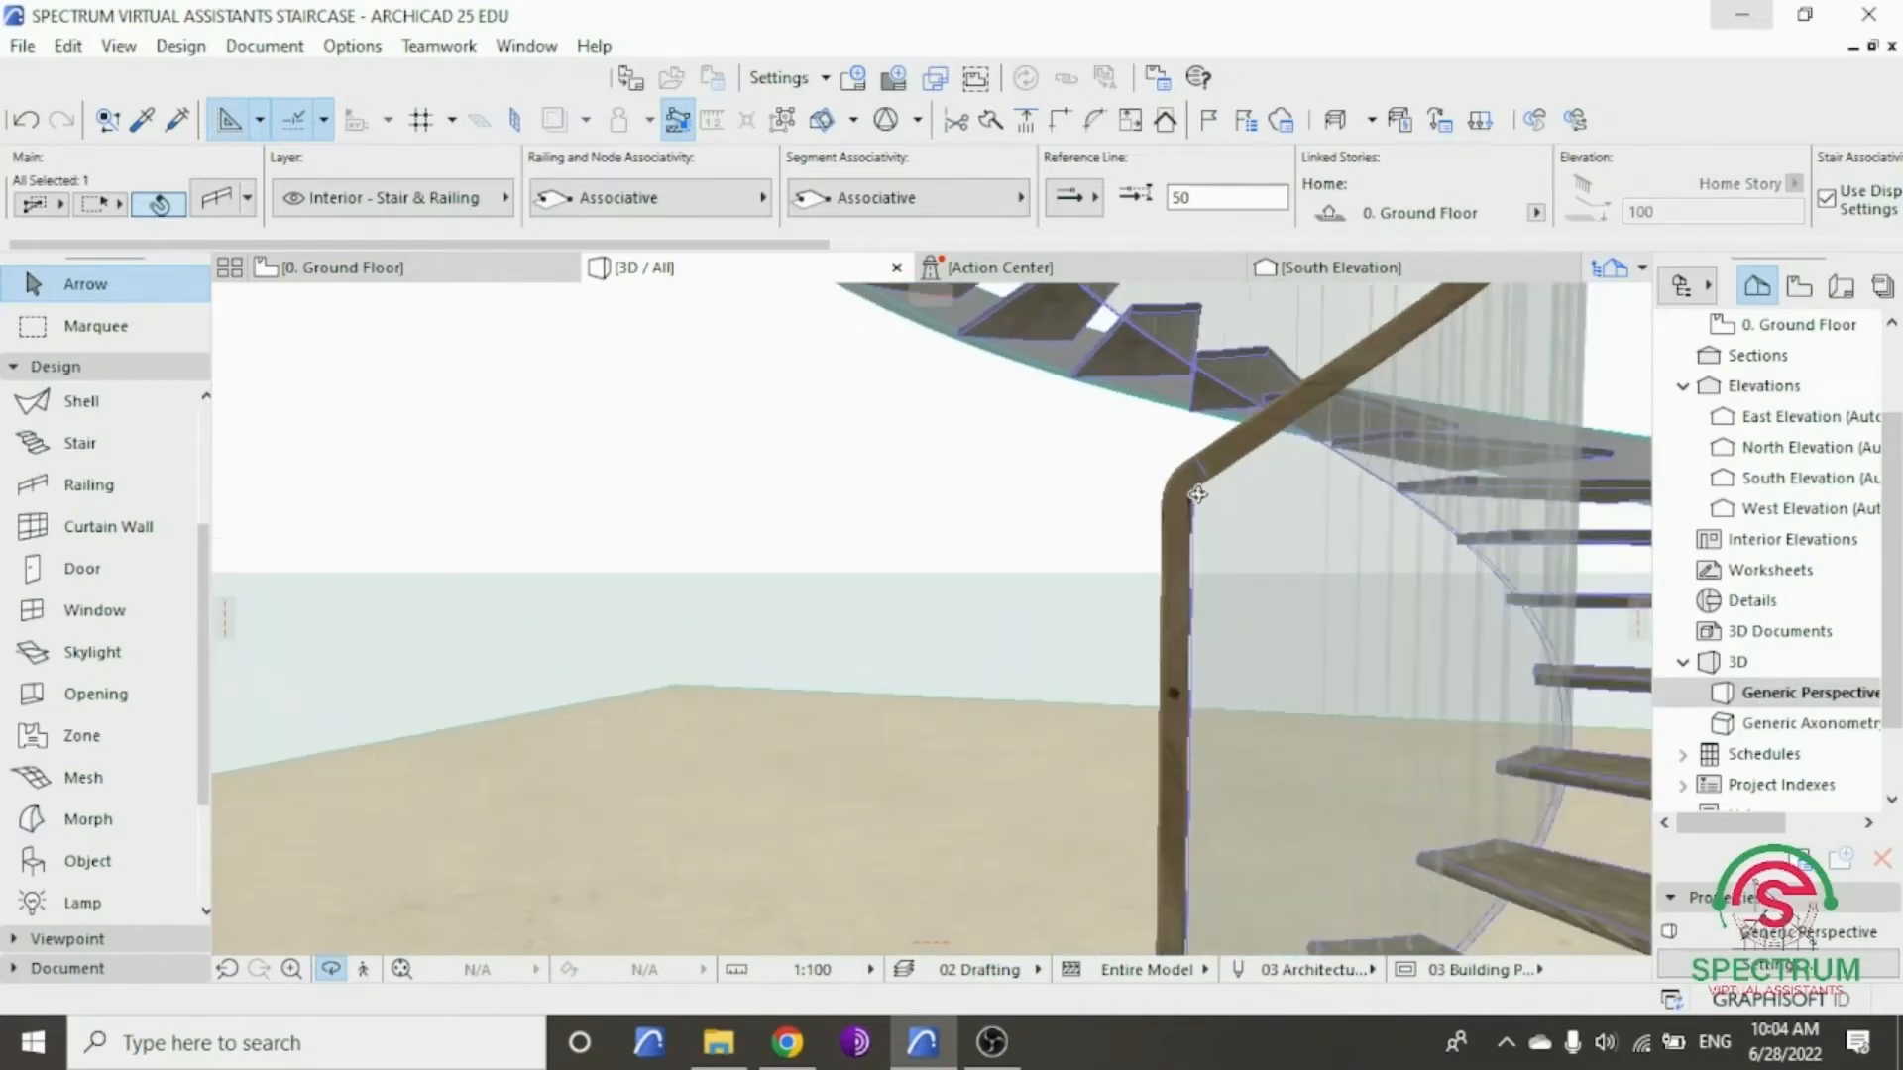
pyautogui.scroll(-5, 1150, 544)
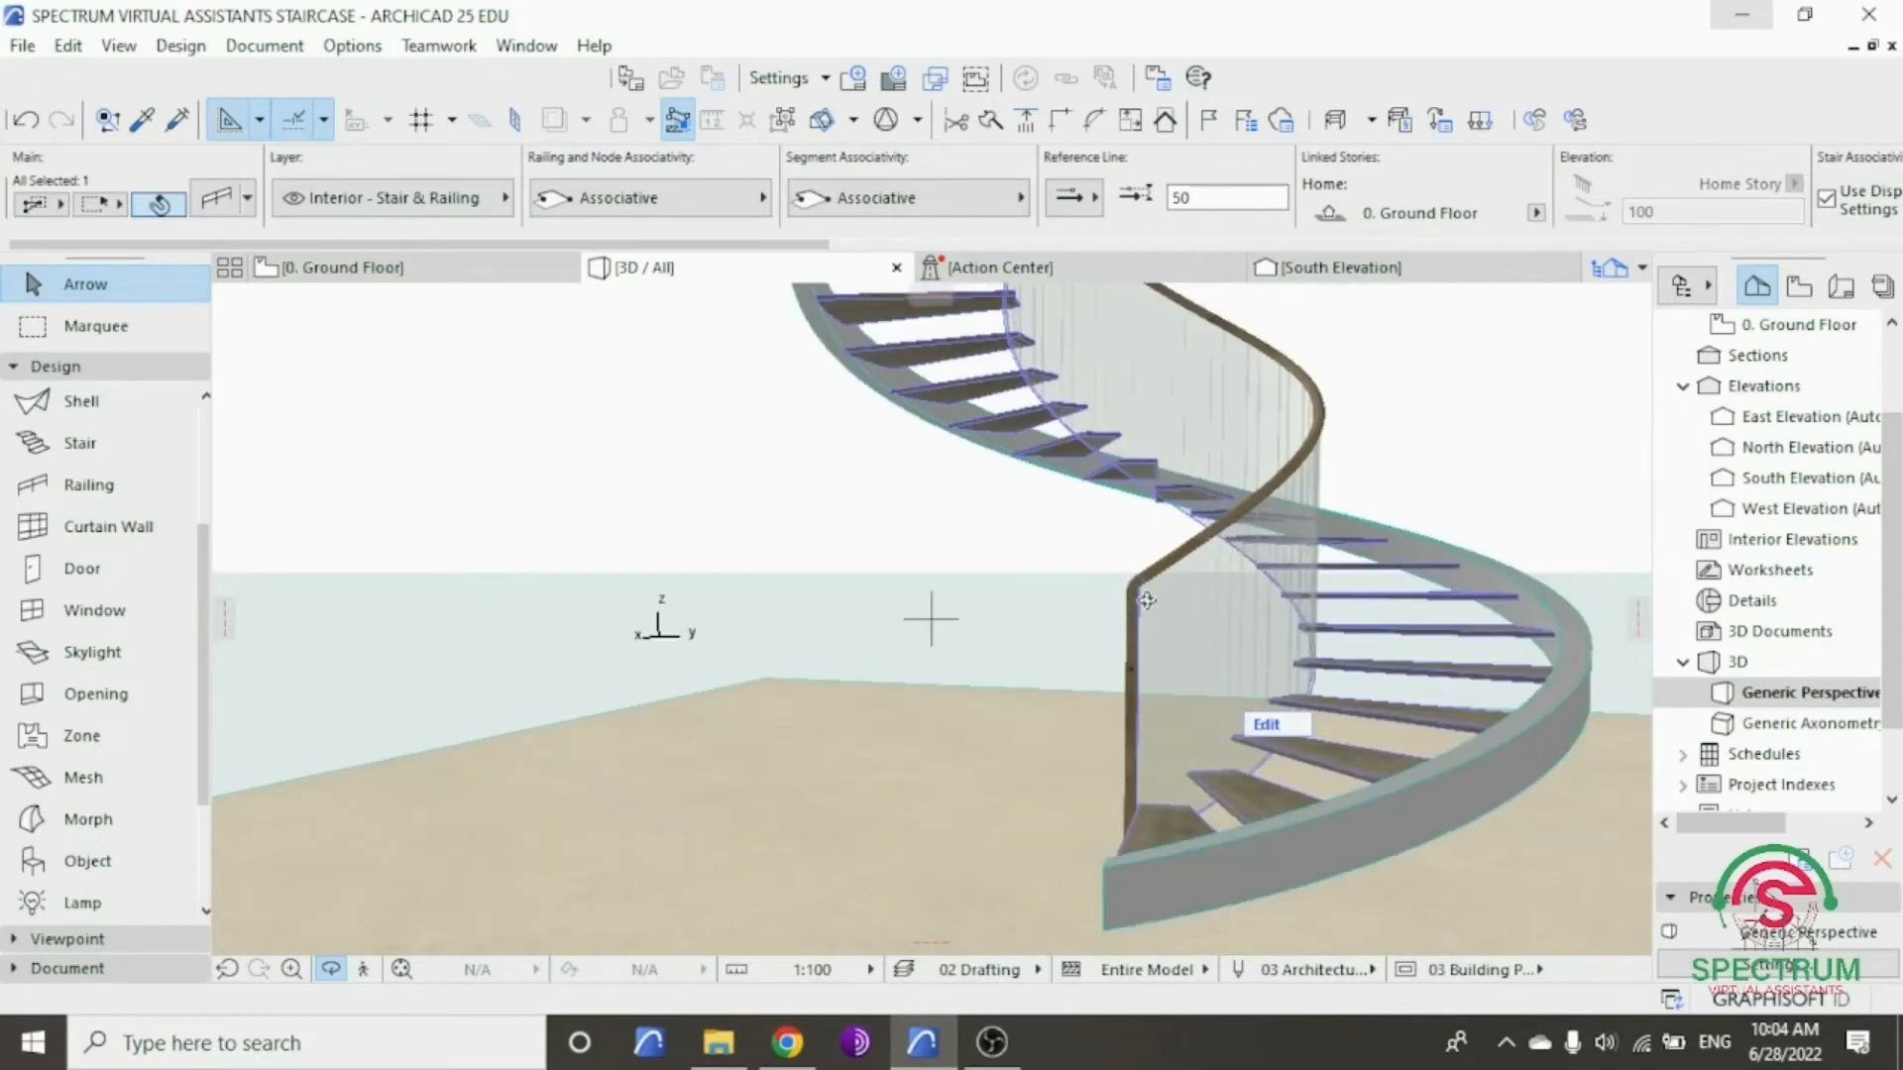
pyautogui.moveTo(1063, 695); pyautogui.dragTo(1170, 826)
pyautogui.scroll(-1, 1161, 714)
pyautogui.scroll(6, 1193, 396)
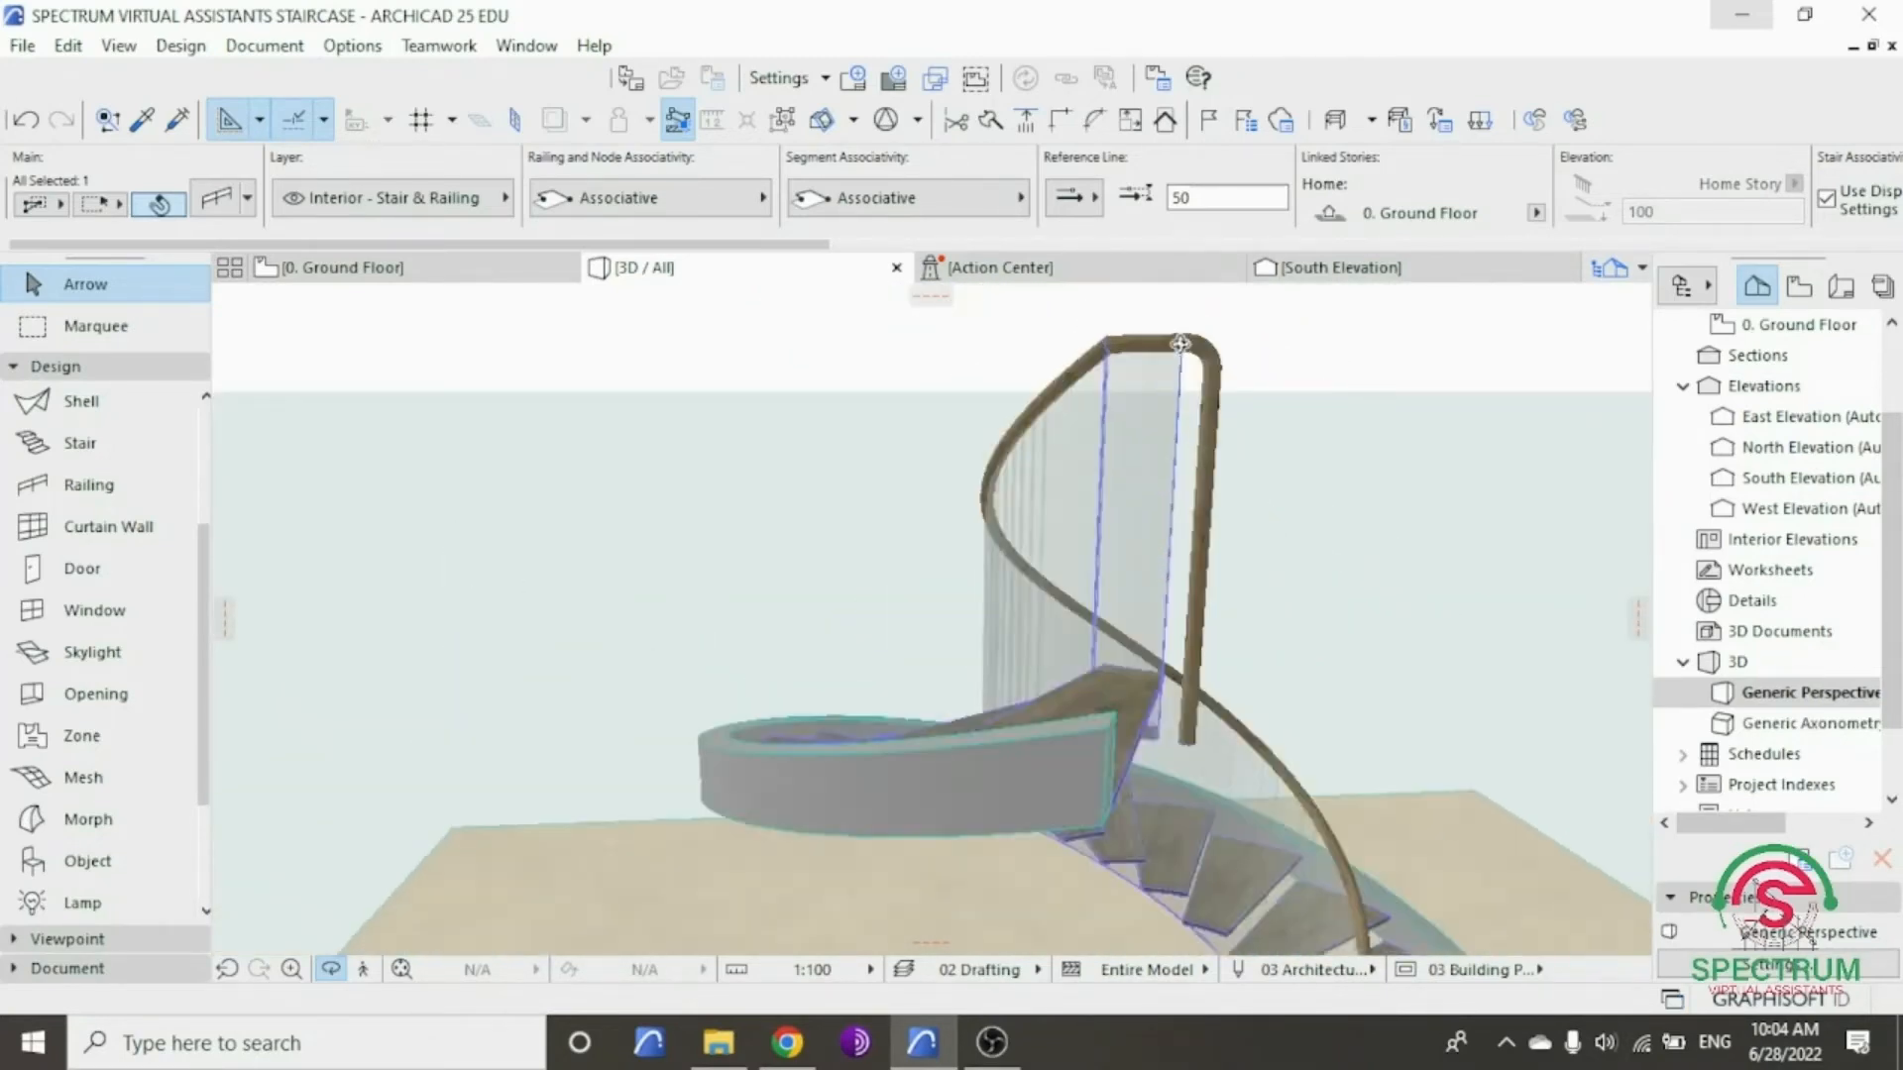
pyautogui.scroll(4, 1189, 436)
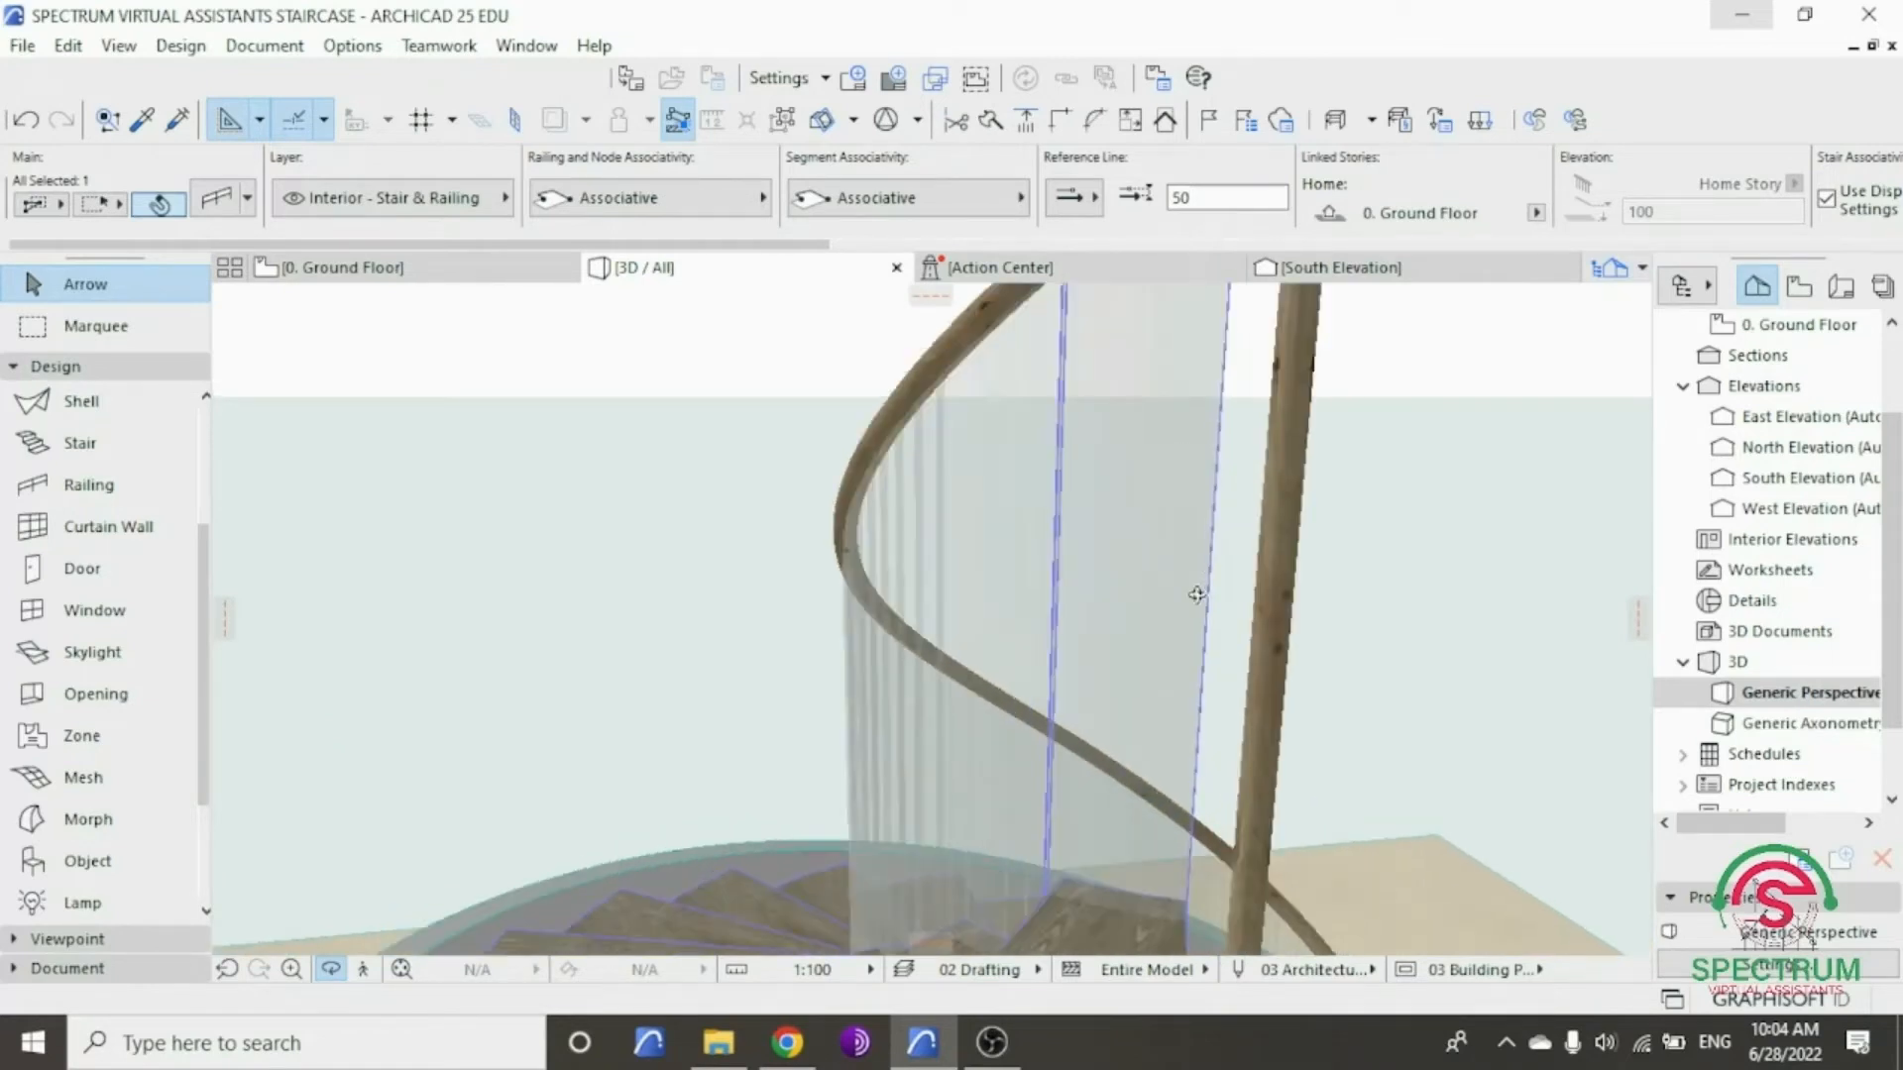
pyautogui.scroll(-1, 1187, 564)
# - Set the first extension of the inner glass railing's toprail end to 5 and apply the settings
pyautogui.press('Escape')
pyautogui.click(1306, 342)
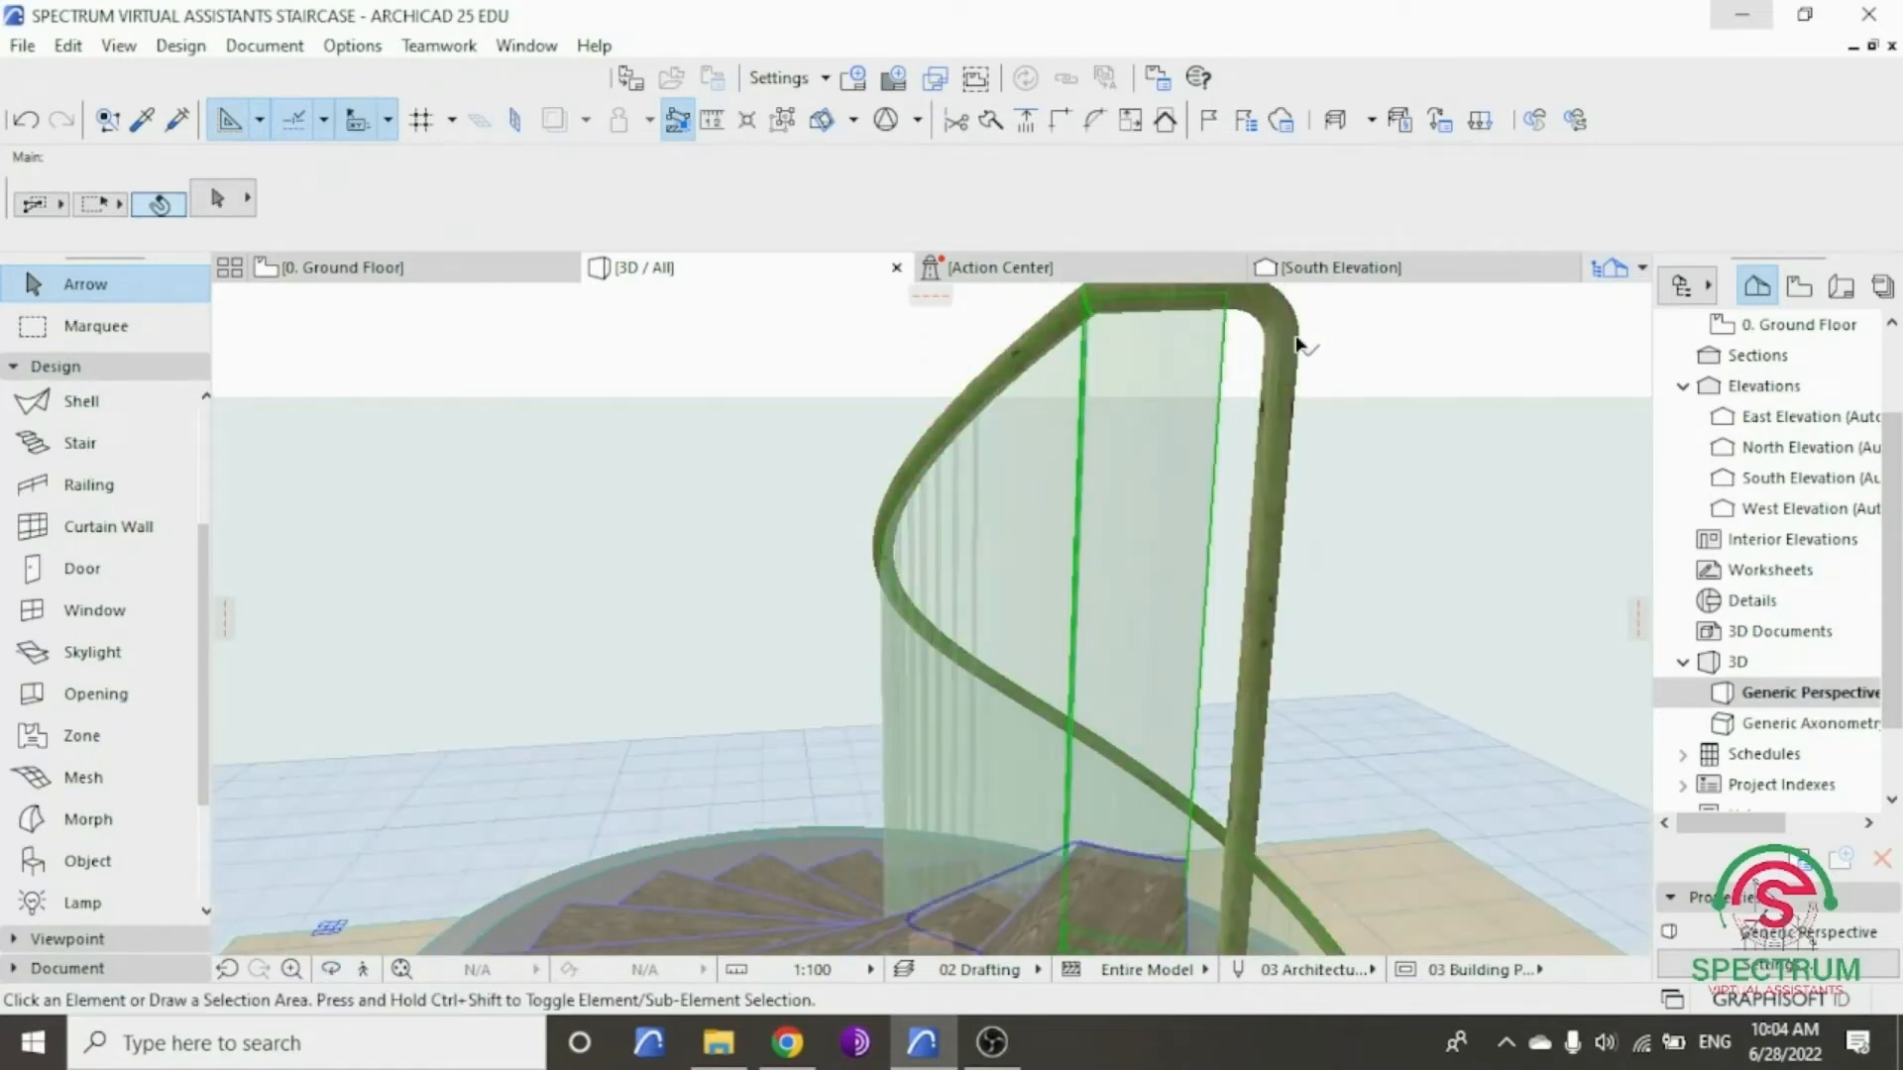
pyautogui.click(1288, 333)
pyautogui.rightClick(1427, 367)
pyautogui.click(1400, 426)
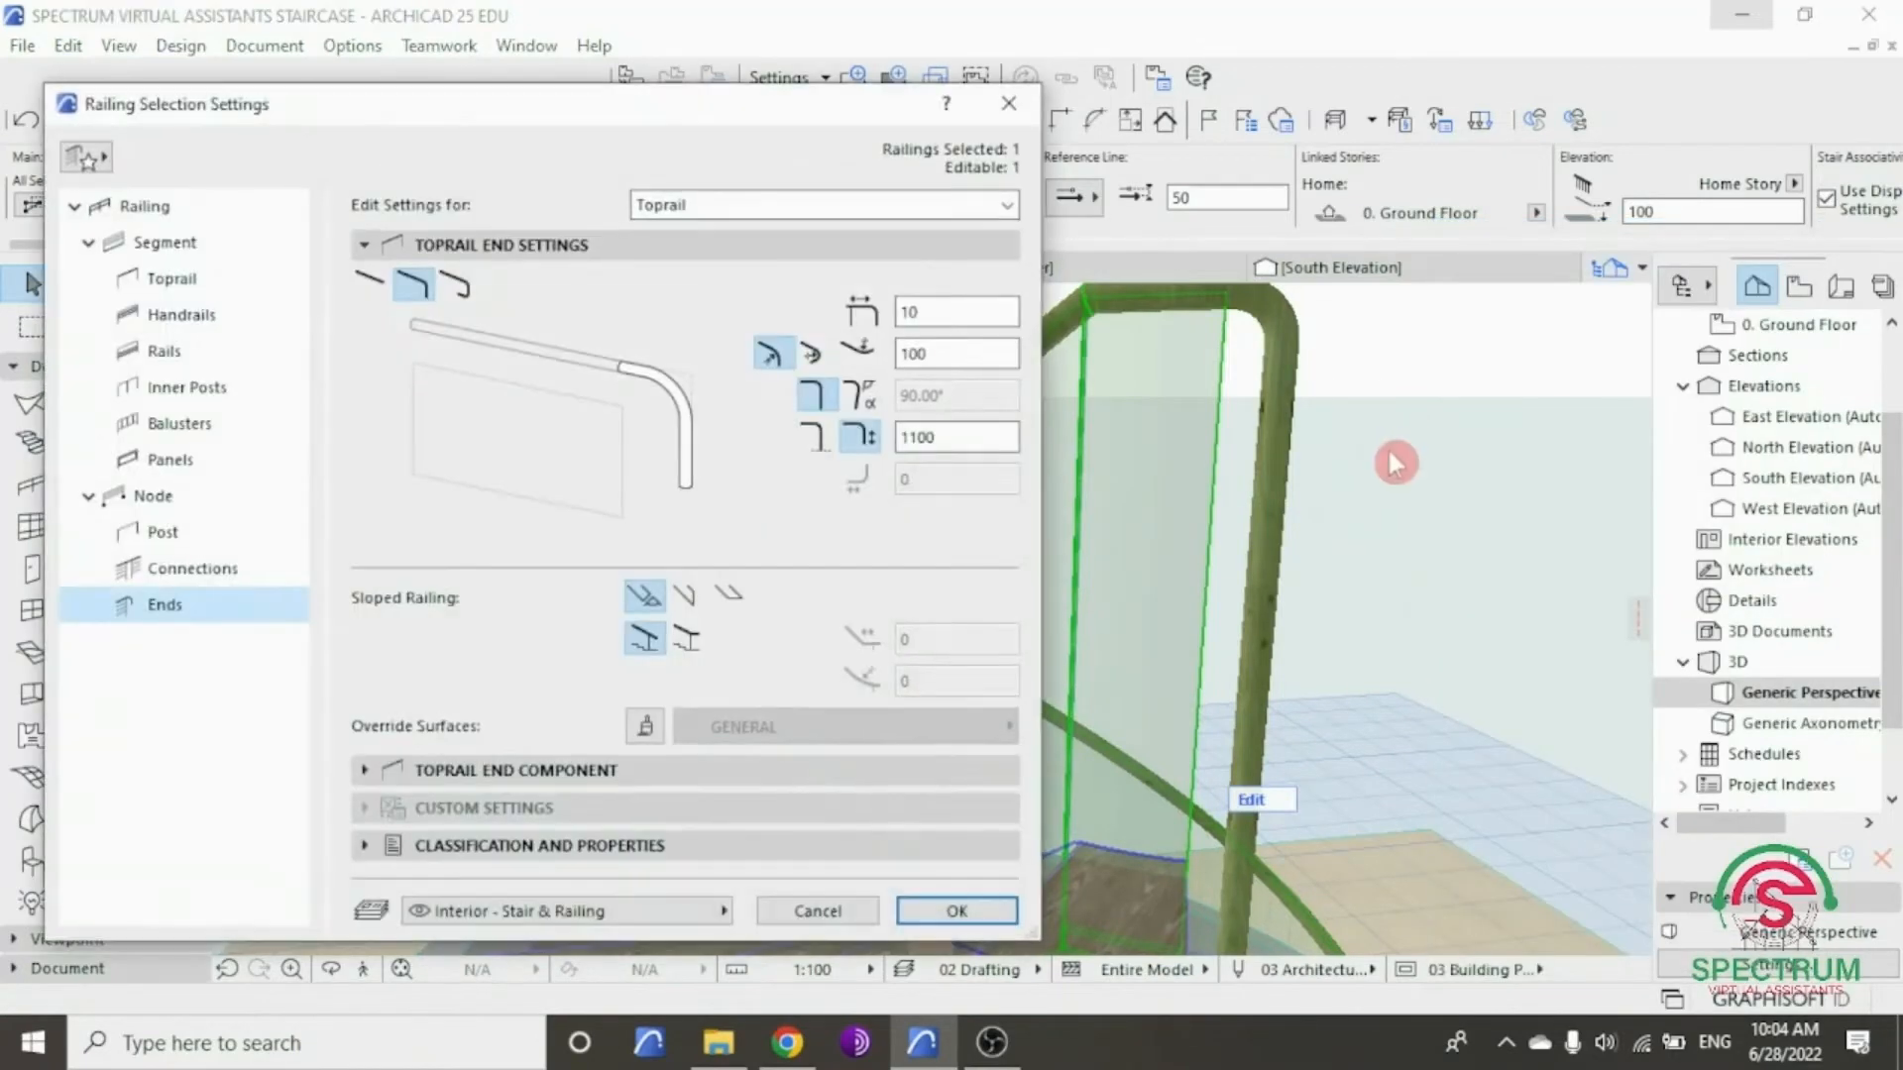
pyautogui.write('5')
pyautogui.press('Return')
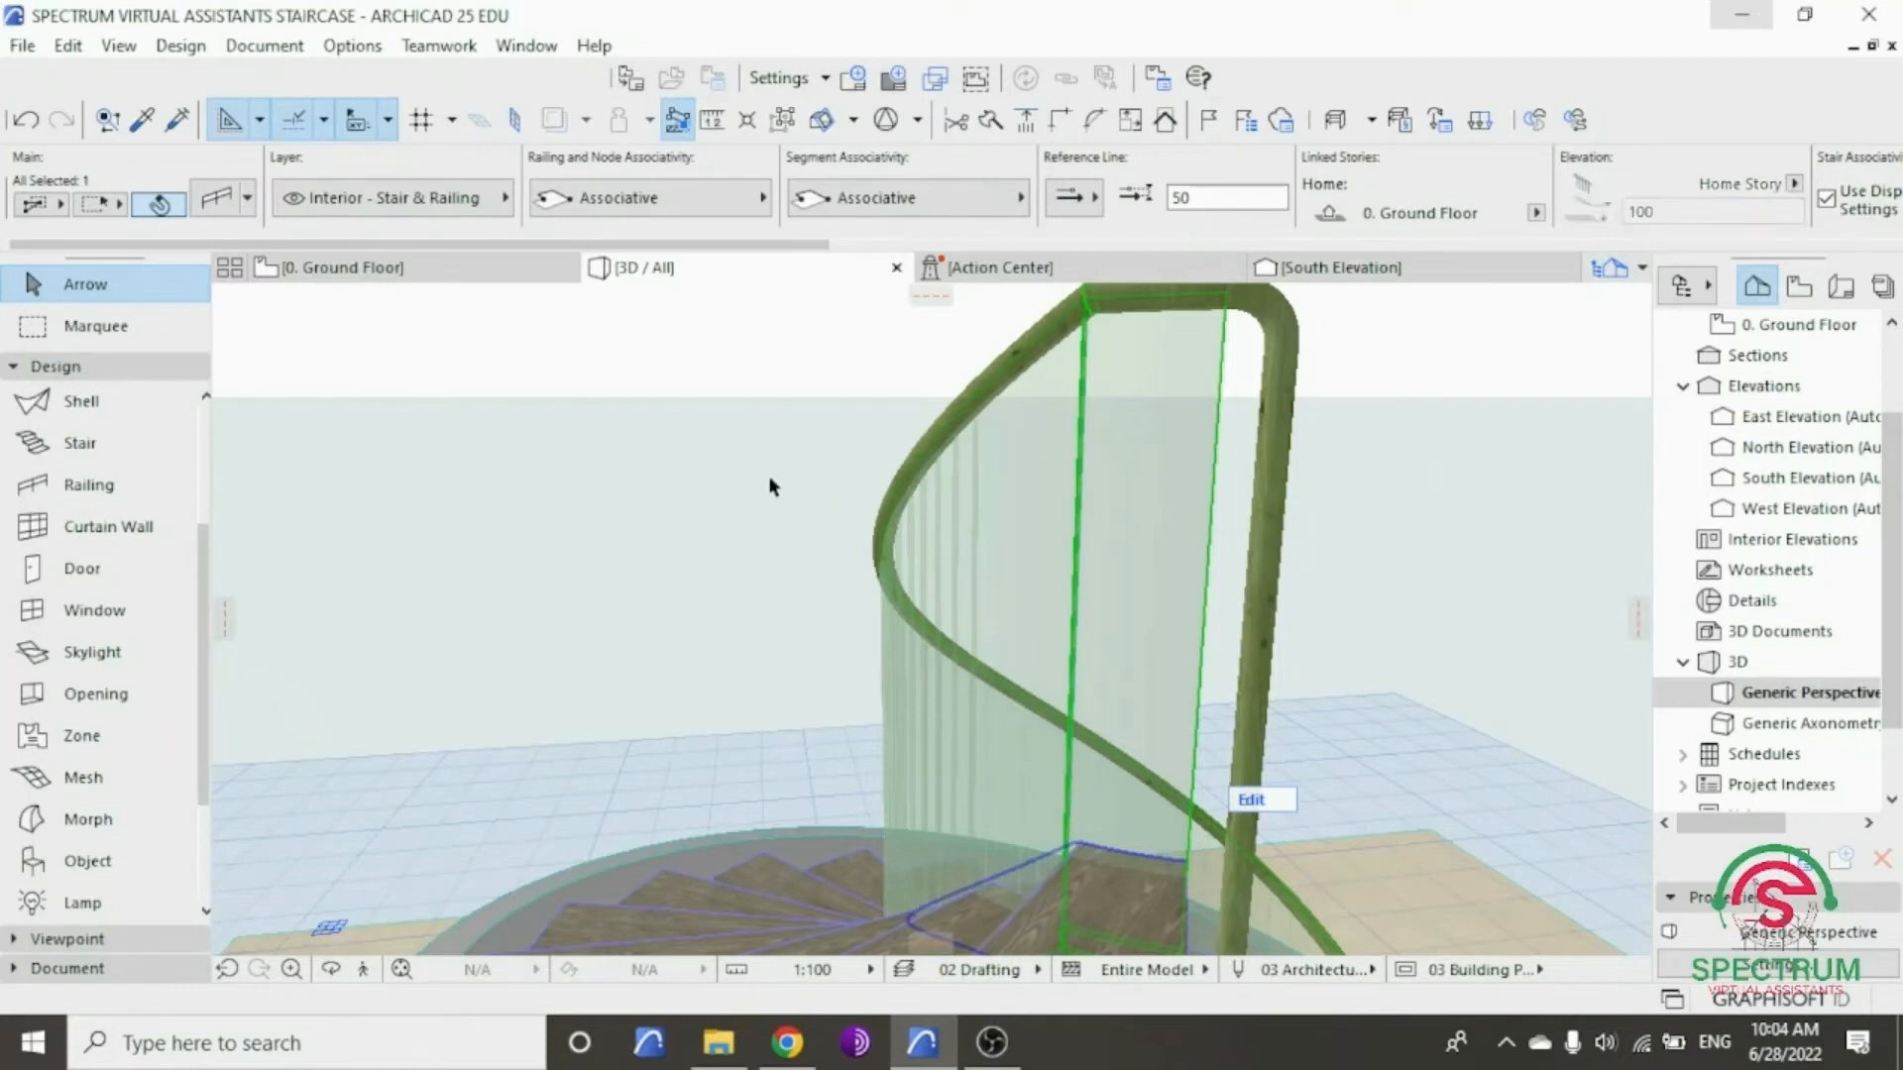
# - Try a curve radius of 50 for the glass railing's toprail end
pyautogui.rightClick(783, 383)
pyautogui.click(954, 236)
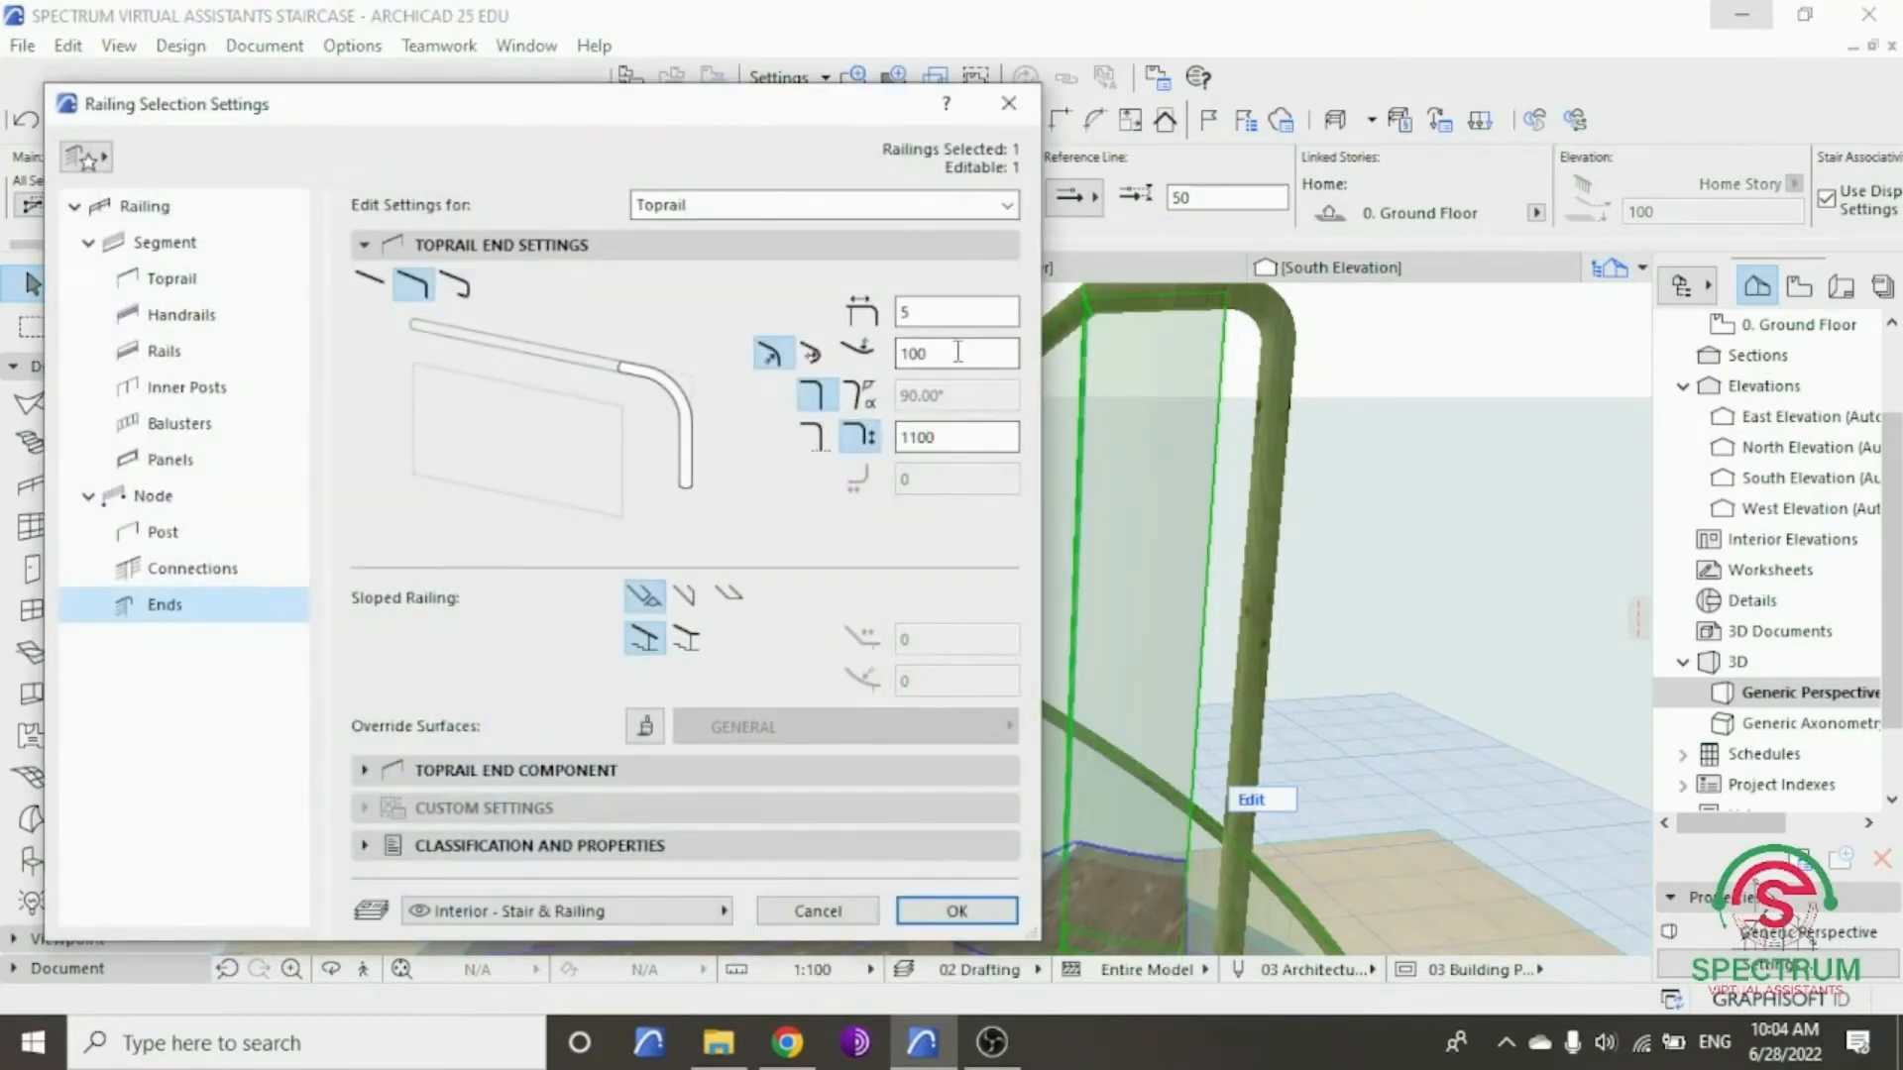
pyautogui.moveTo(957, 353); pyautogui.dragTo(798, 364)
pyautogui.write('50')
pyautogui.press('Return')
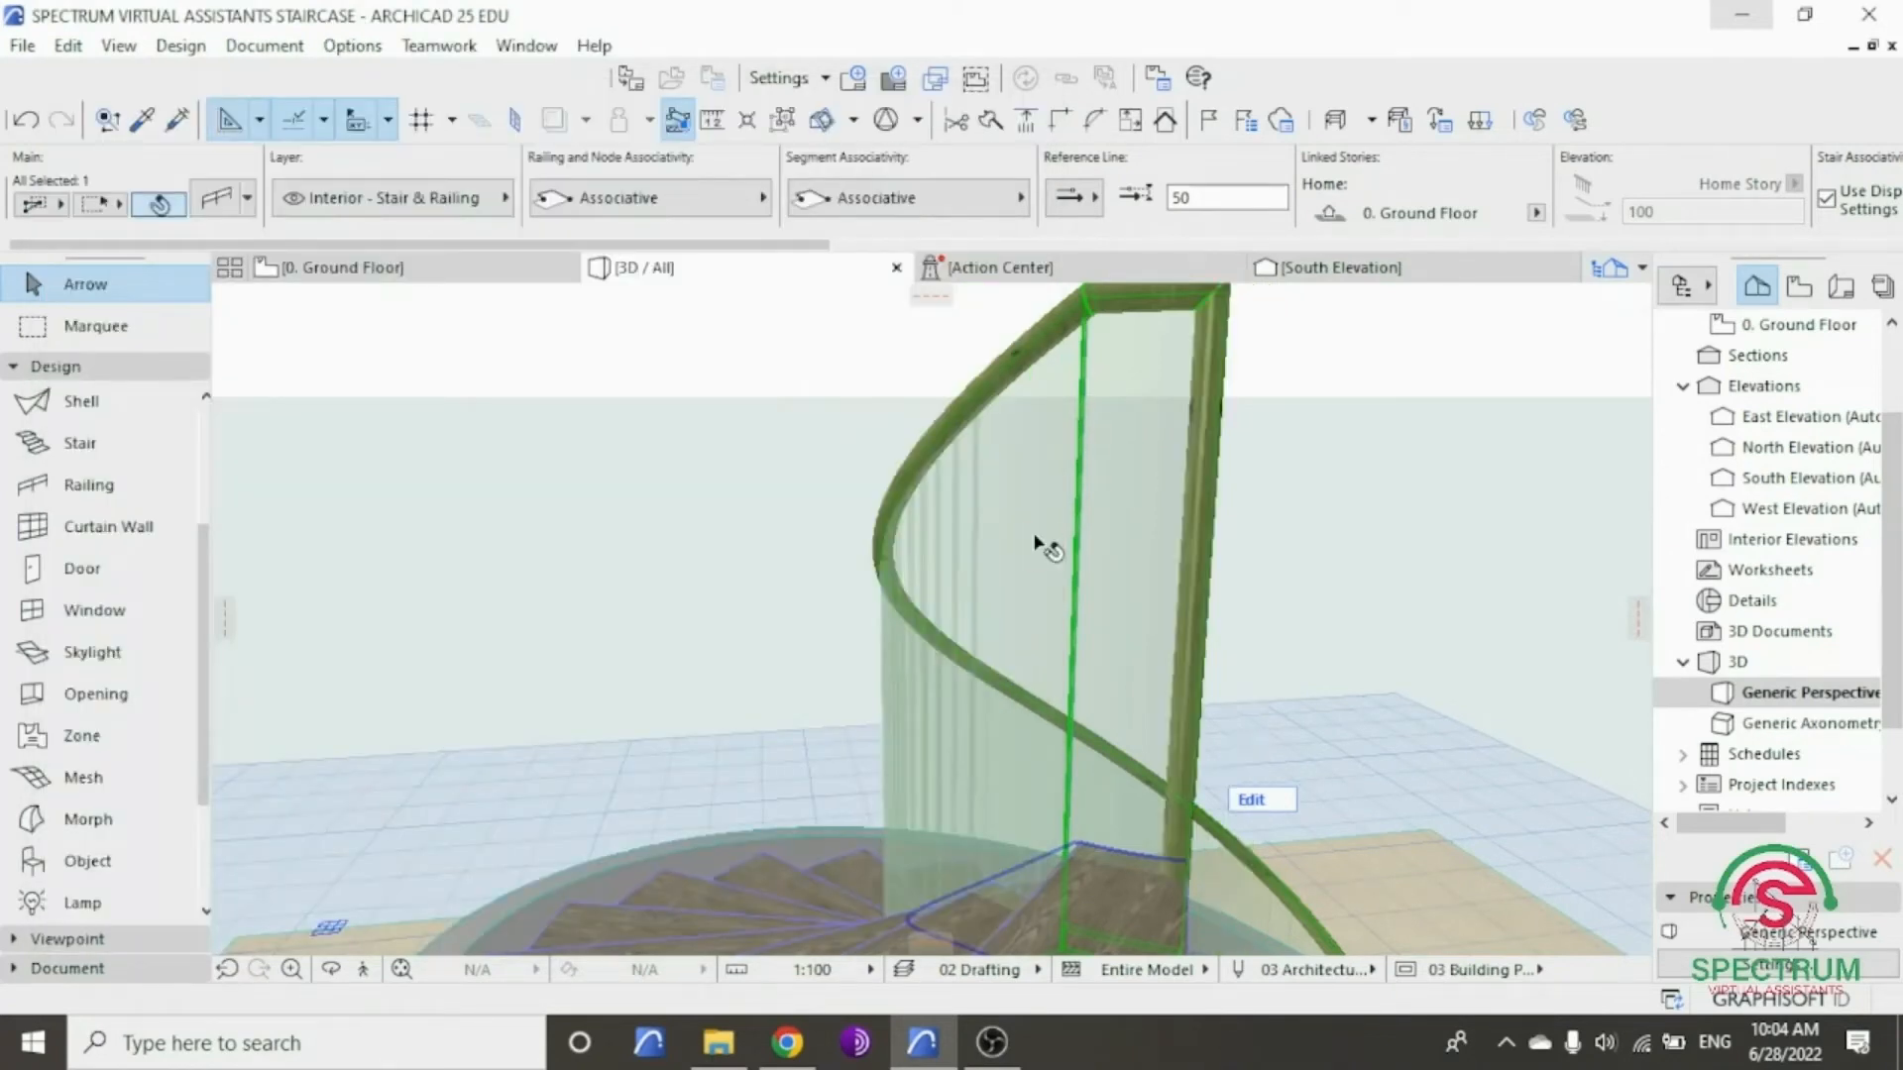
# - Try a curve radius of 70 for the glass railing's toprail end
pyautogui.scroll(-1, 1035, 578)
pyautogui.scroll(3, 1032, 475)
pyautogui.scroll(-2, 1109, 634)
pyautogui.rightClick(825, 359)
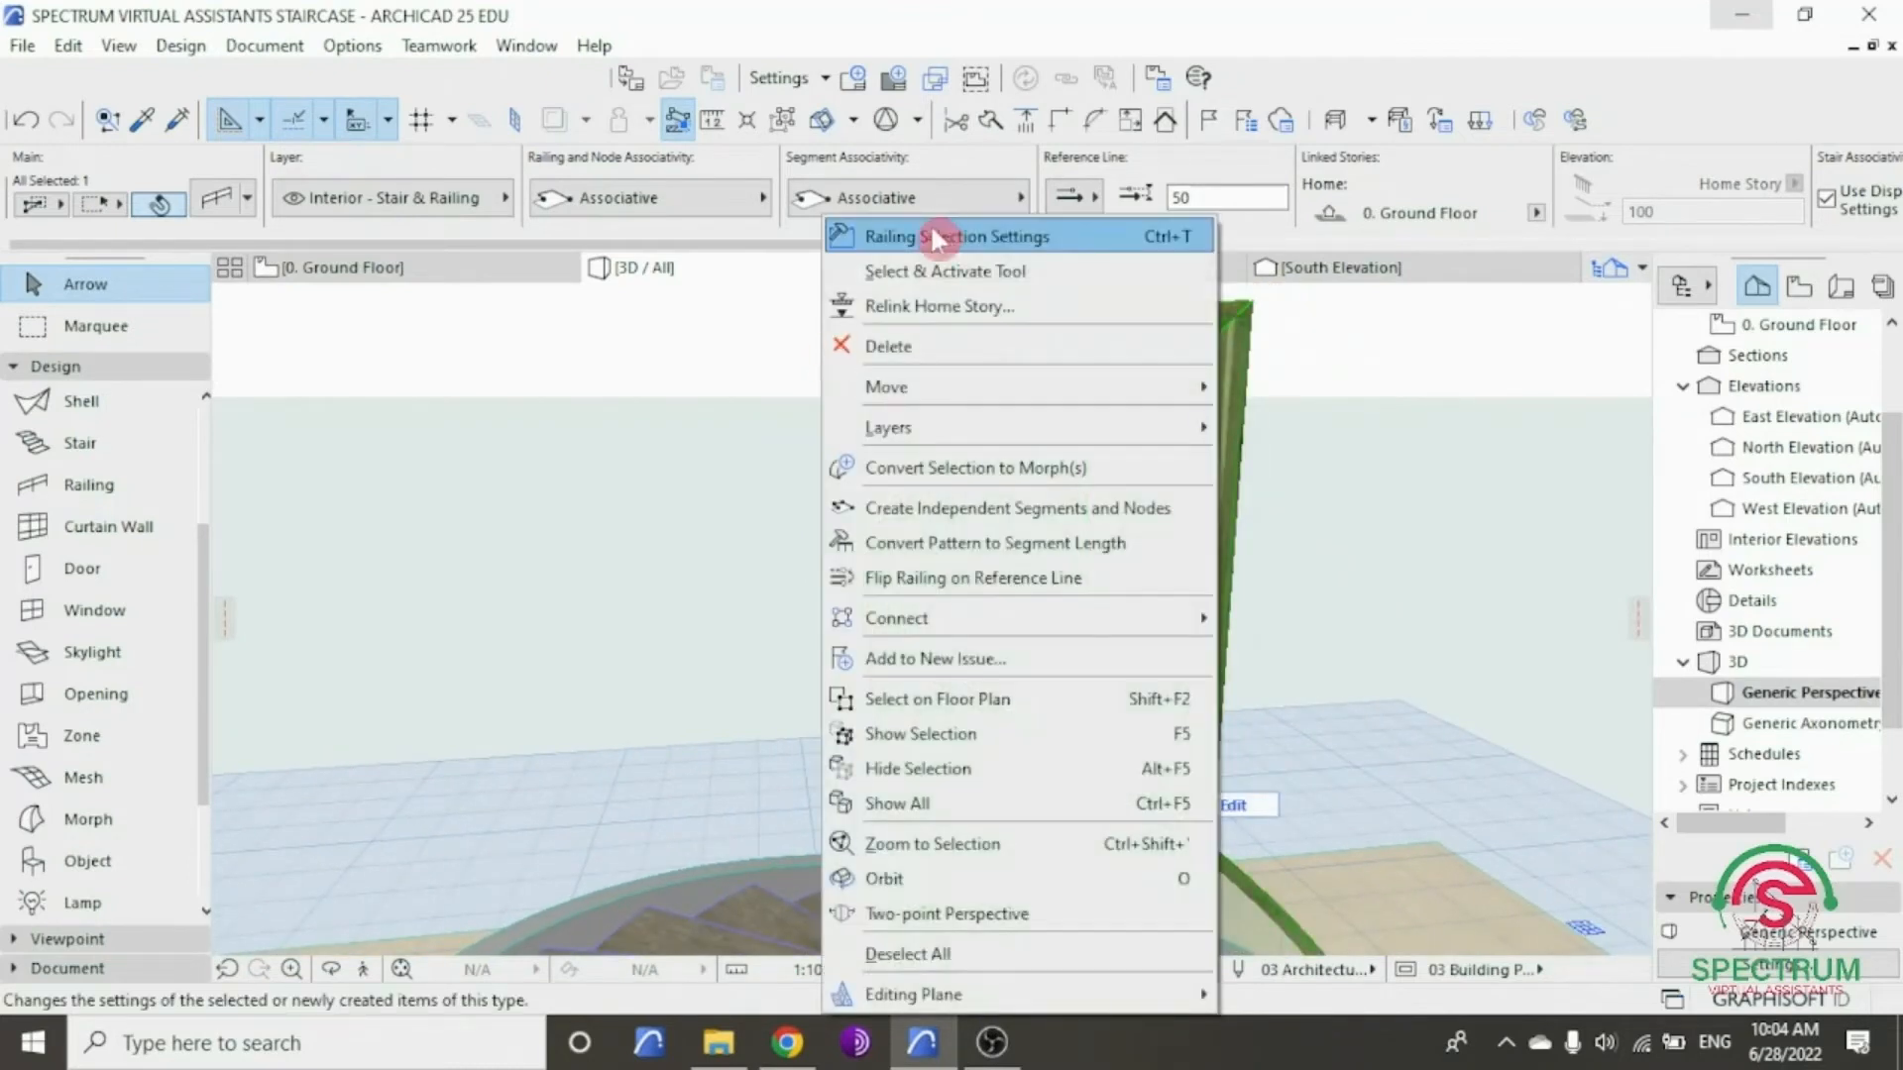
pyautogui.click(930, 230)
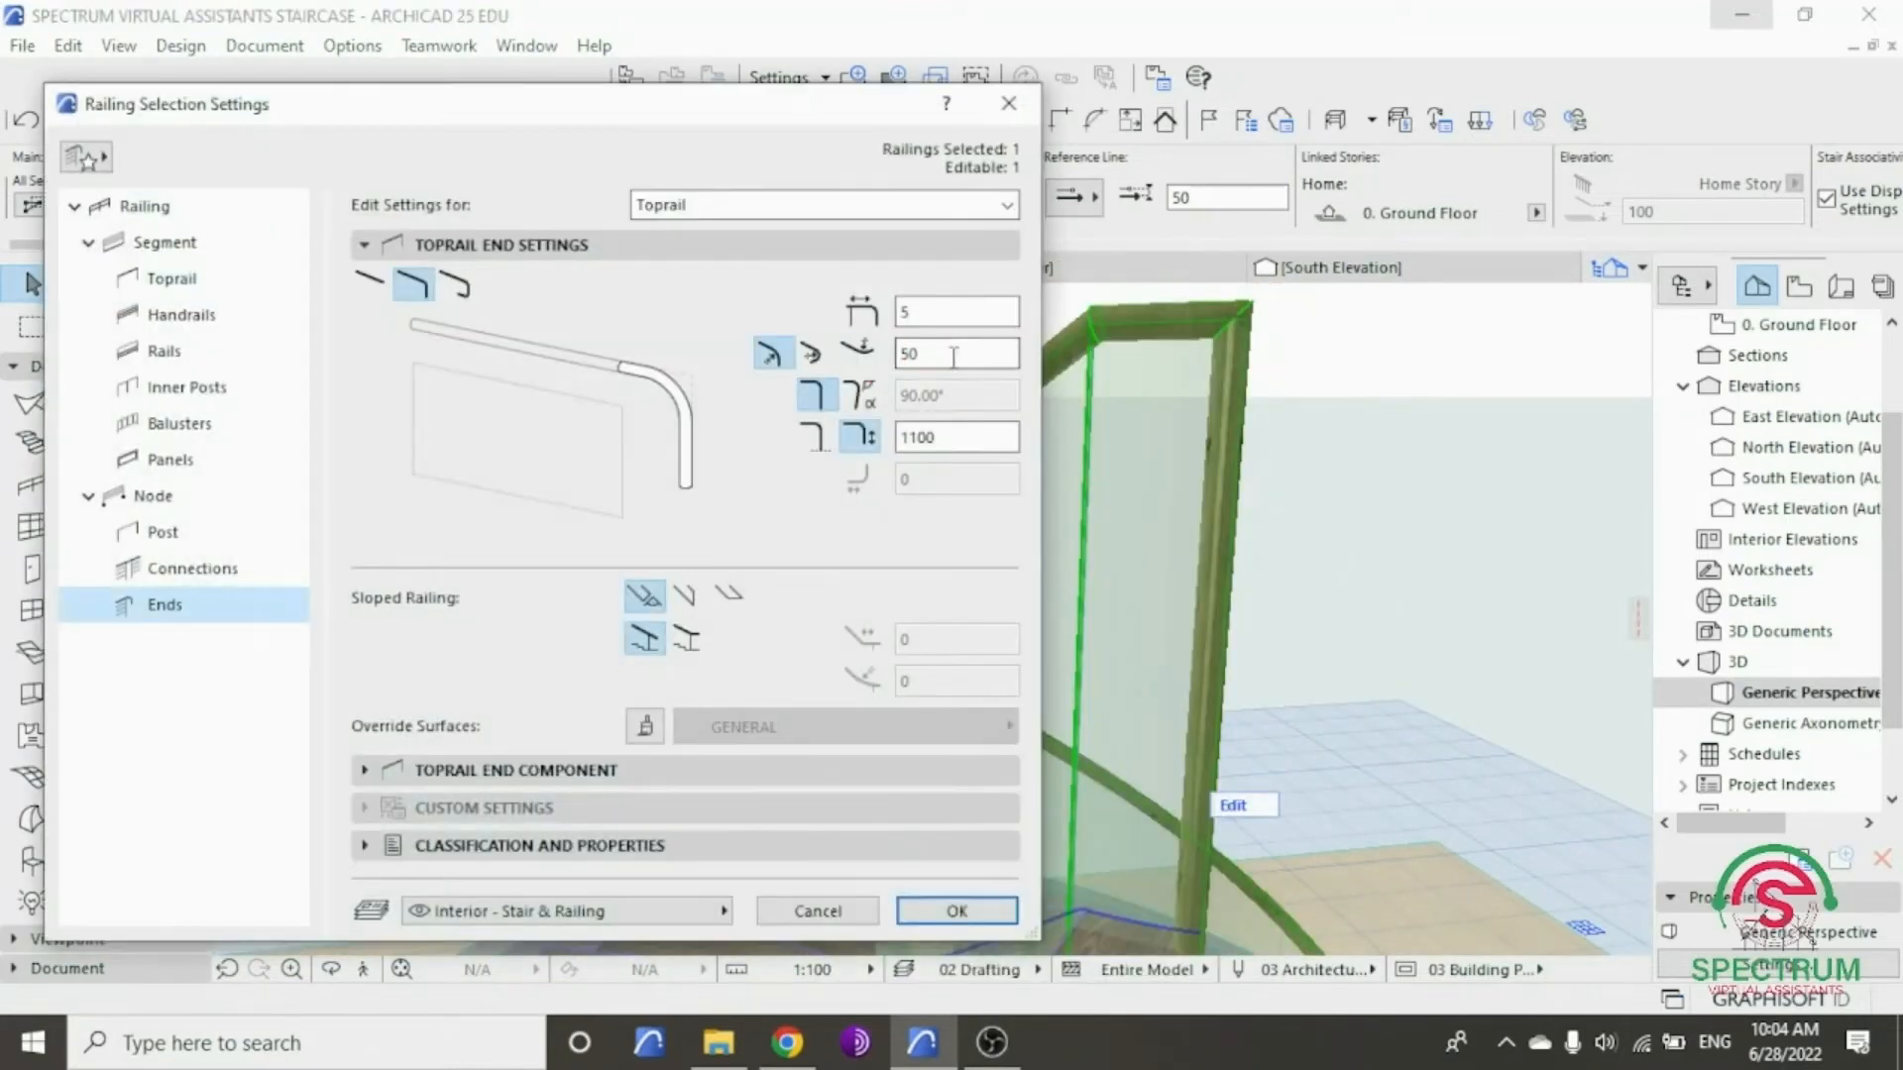
pyautogui.write('70')
pyautogui.press('Return')
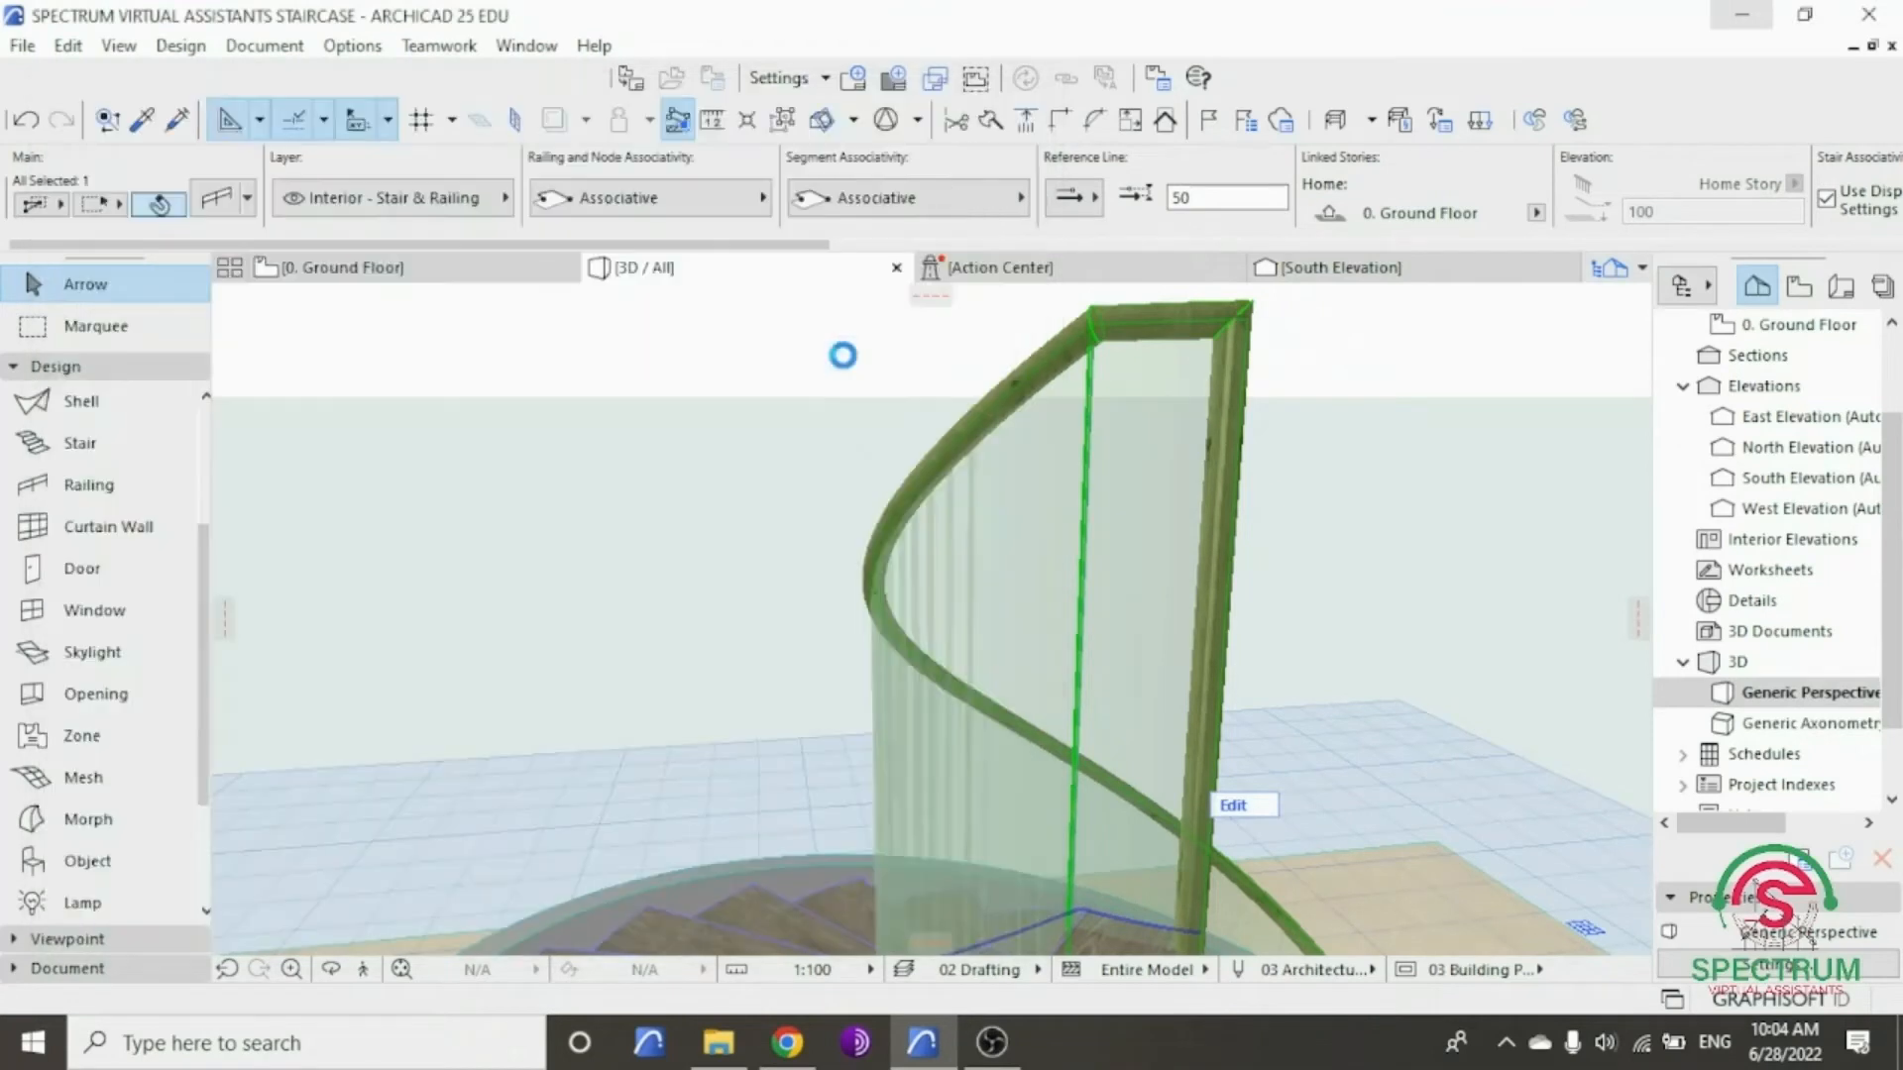
# - Reduce the curve radius of the glass railing's toprail end slightly and apply the settings
pyautogui.keyDown('shift'); pyautogui.moveTo(981, 520); pyautogui.dragTo(946, 490, button='middle'); pyautogui.keyUp('shift')
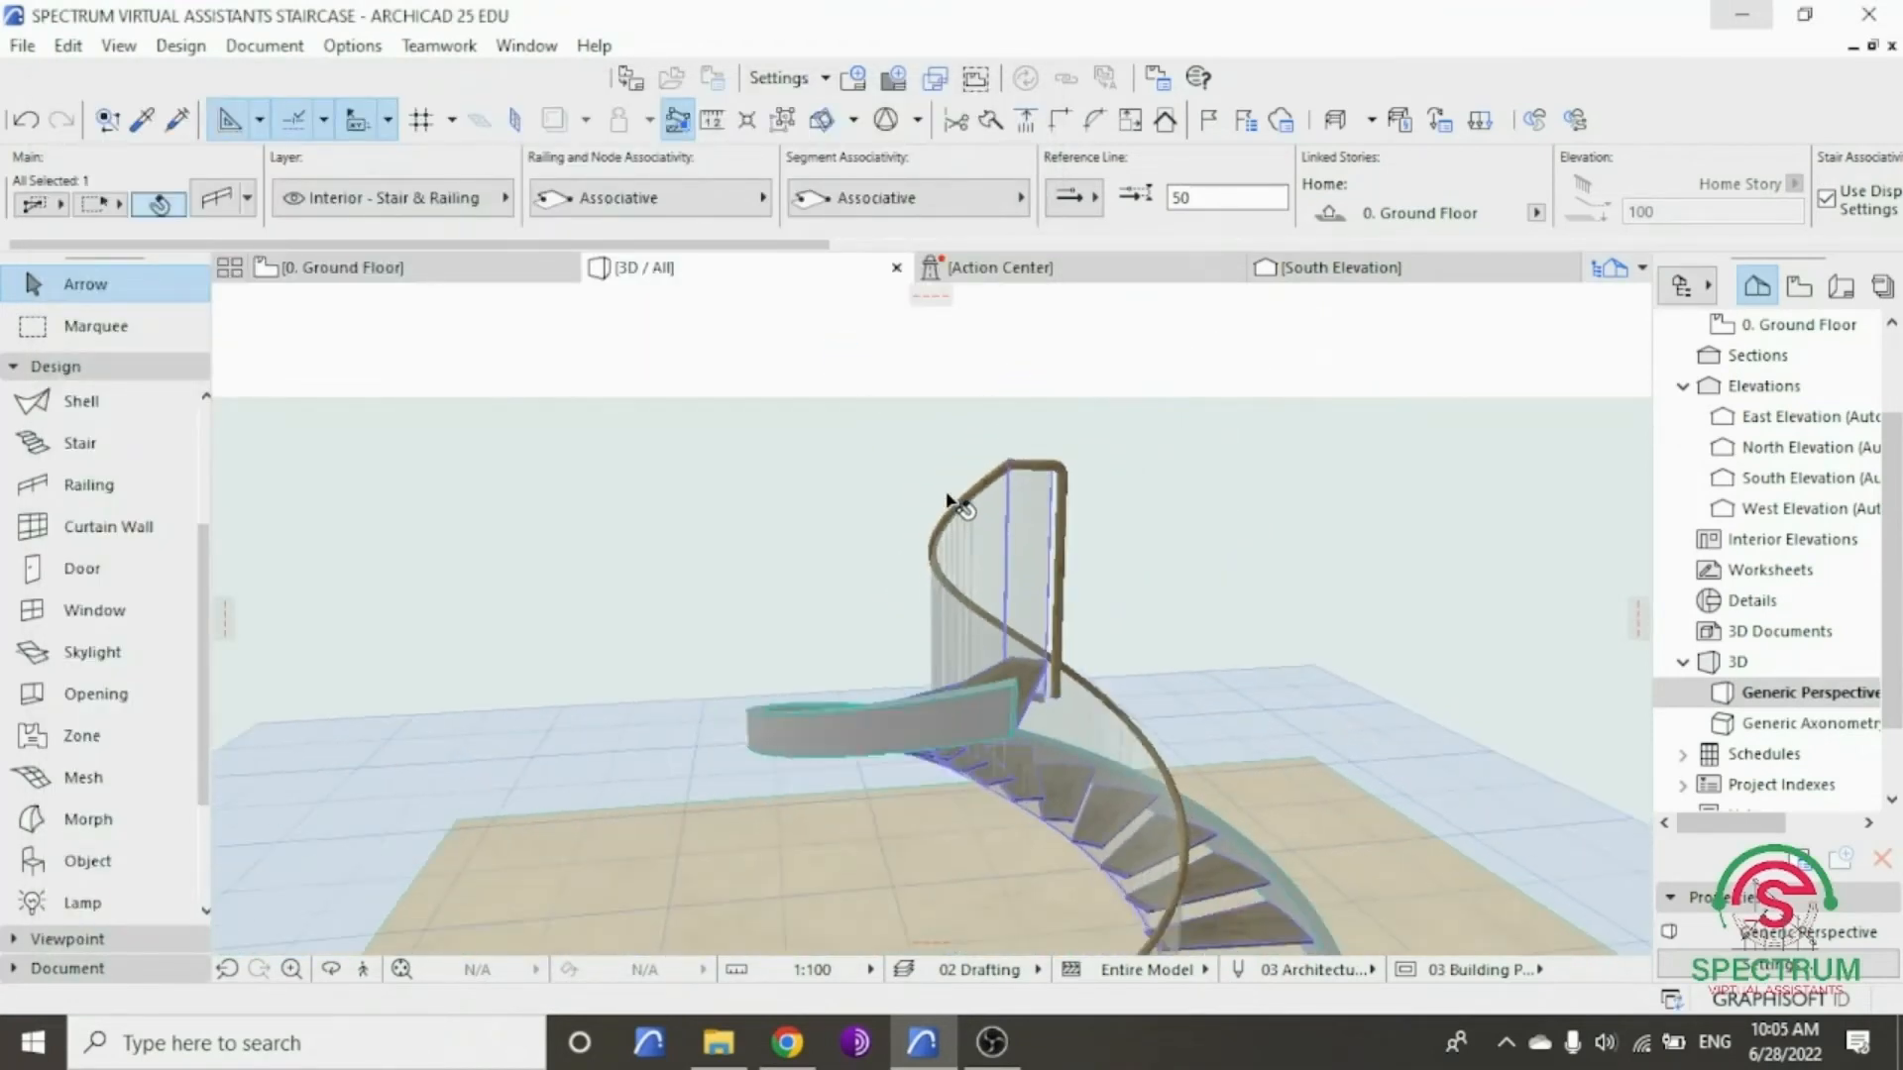
pyautogui.keyDown('shift'); pyautogui.moveTo(966, 561); pyautogui.dragTo(1100, 404, button='middle'); pyautogui.keyUp('shift')
pyautogui.rightClick(1134, 370)
pyautogui.click(1225, 270)
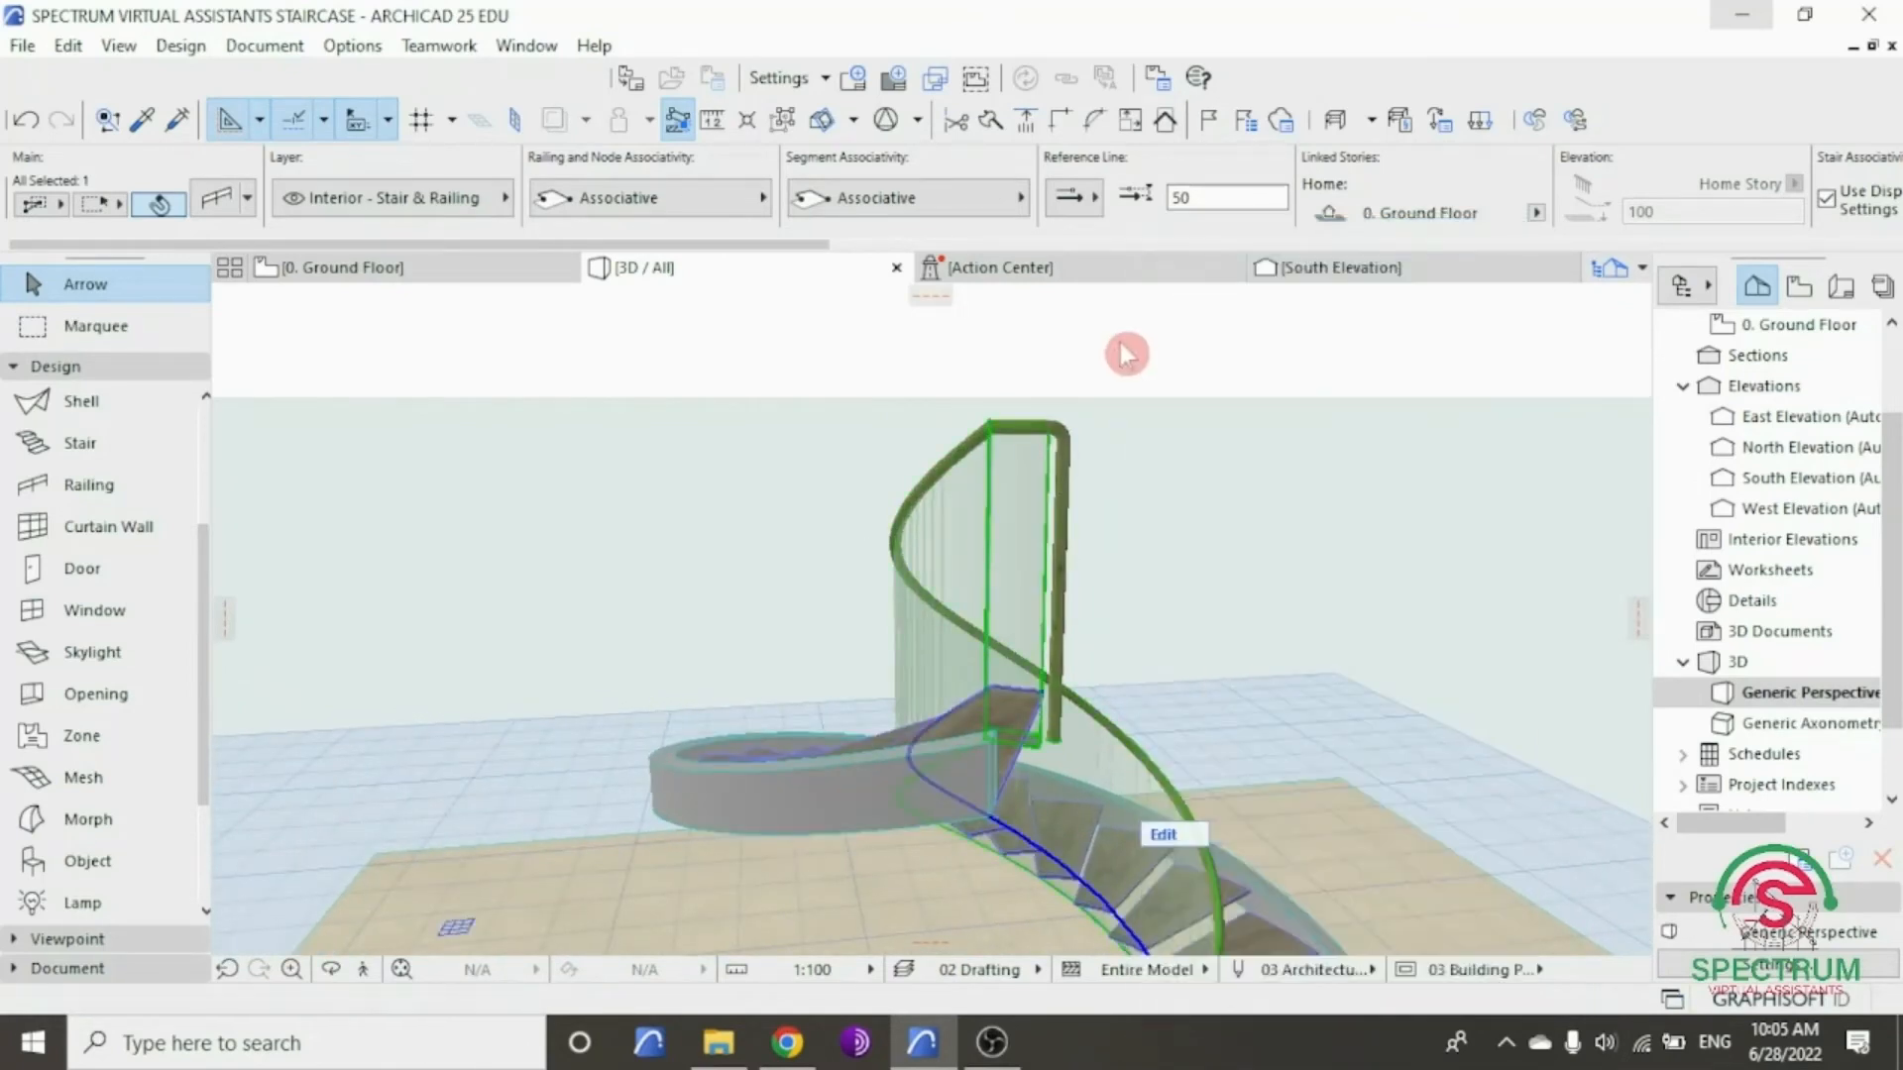
pyautogui.hotkey('ctrl', 't')
pyautogui.click(906, 355)
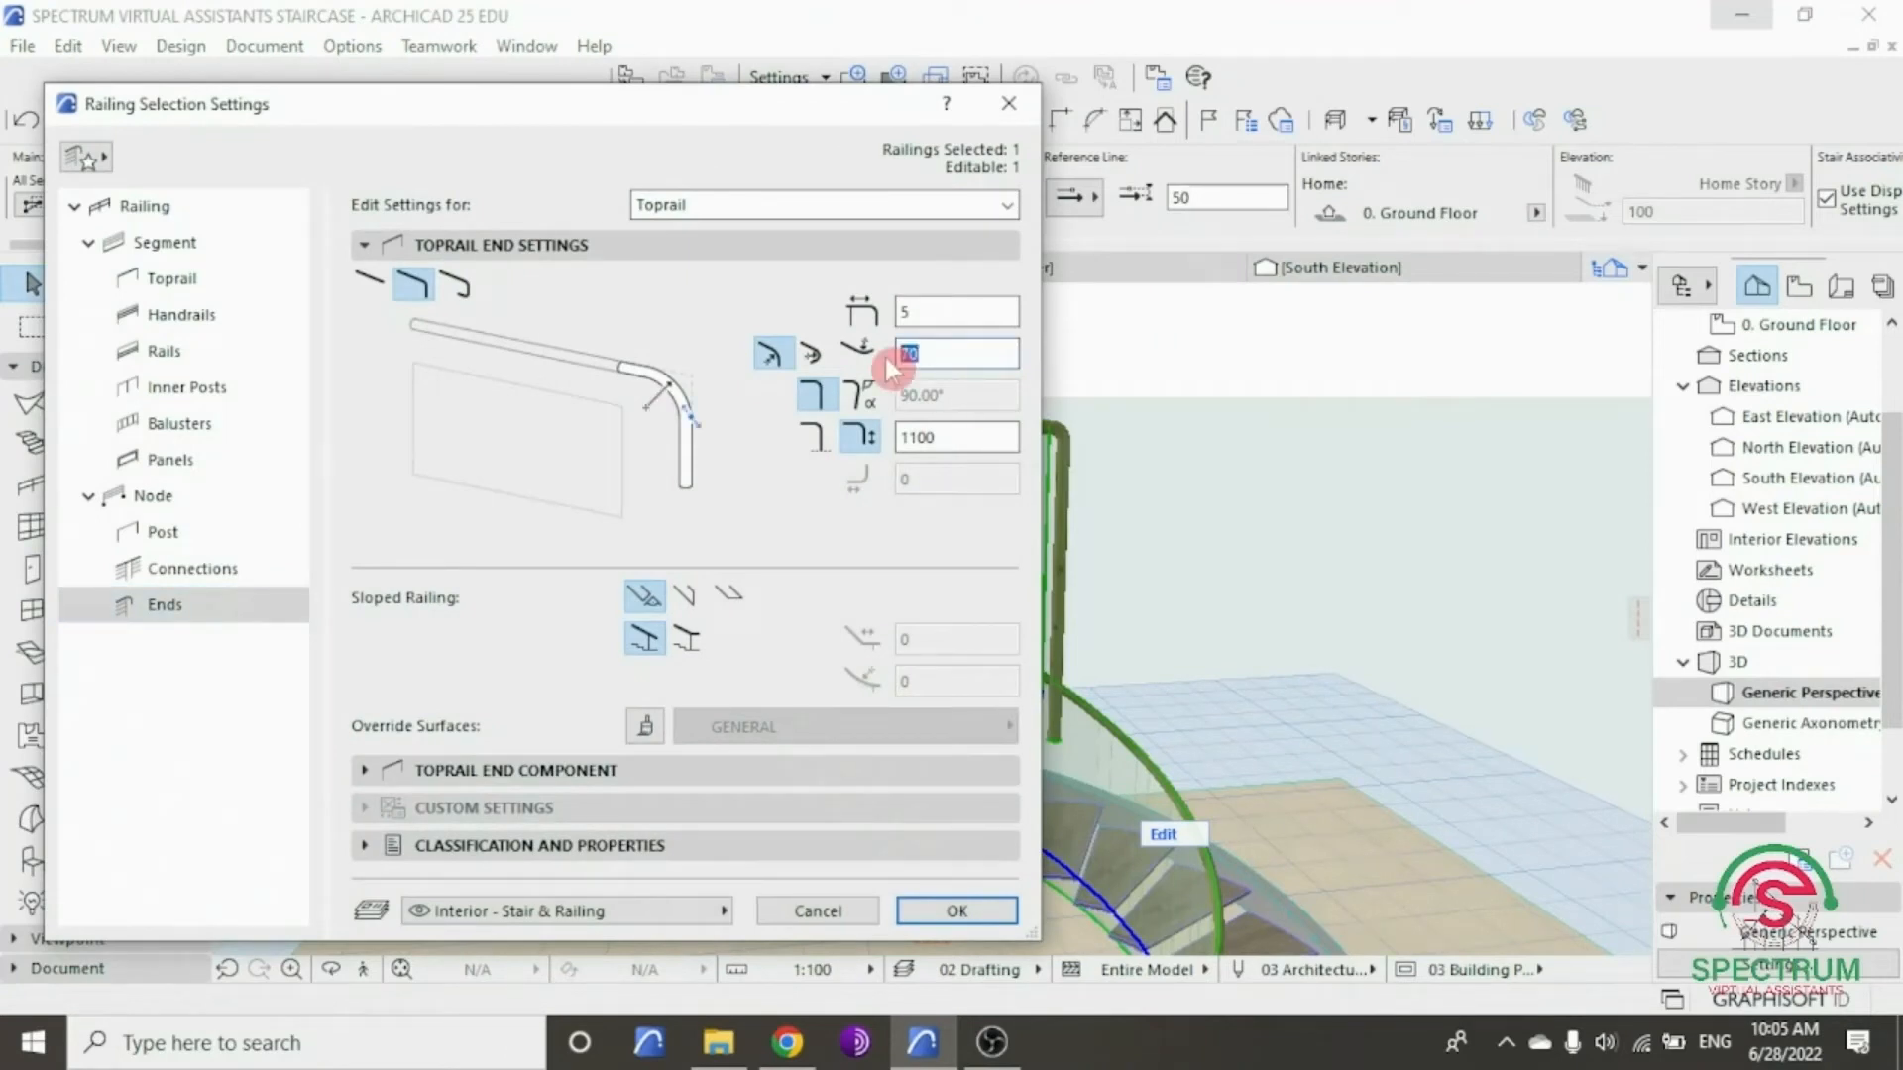
pyautogui.write('6')
pyautogui.press('Return')
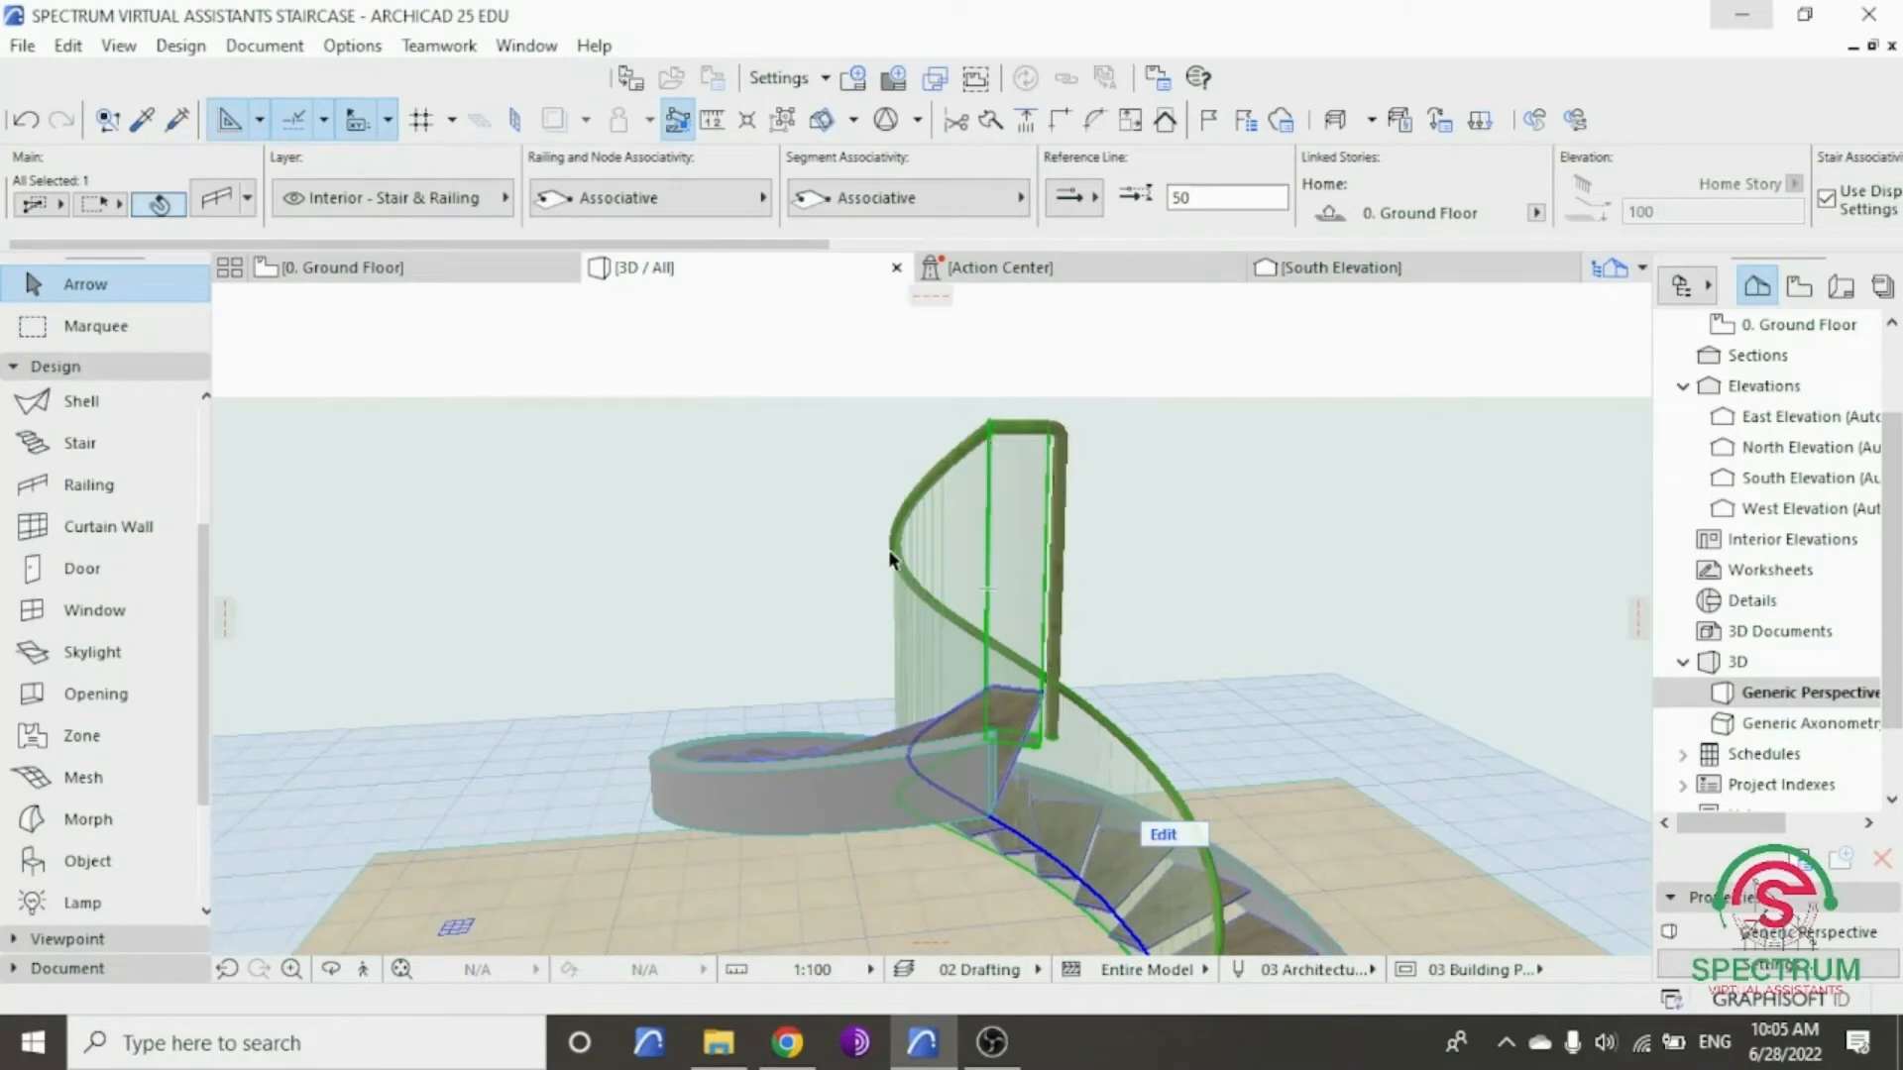
# - Examine the whole spiral stair and its inner glass railing with bent toprail ends from several angles
pyautogui.scroll(-5, 770, 605)
pyautogui.click(325, 978)
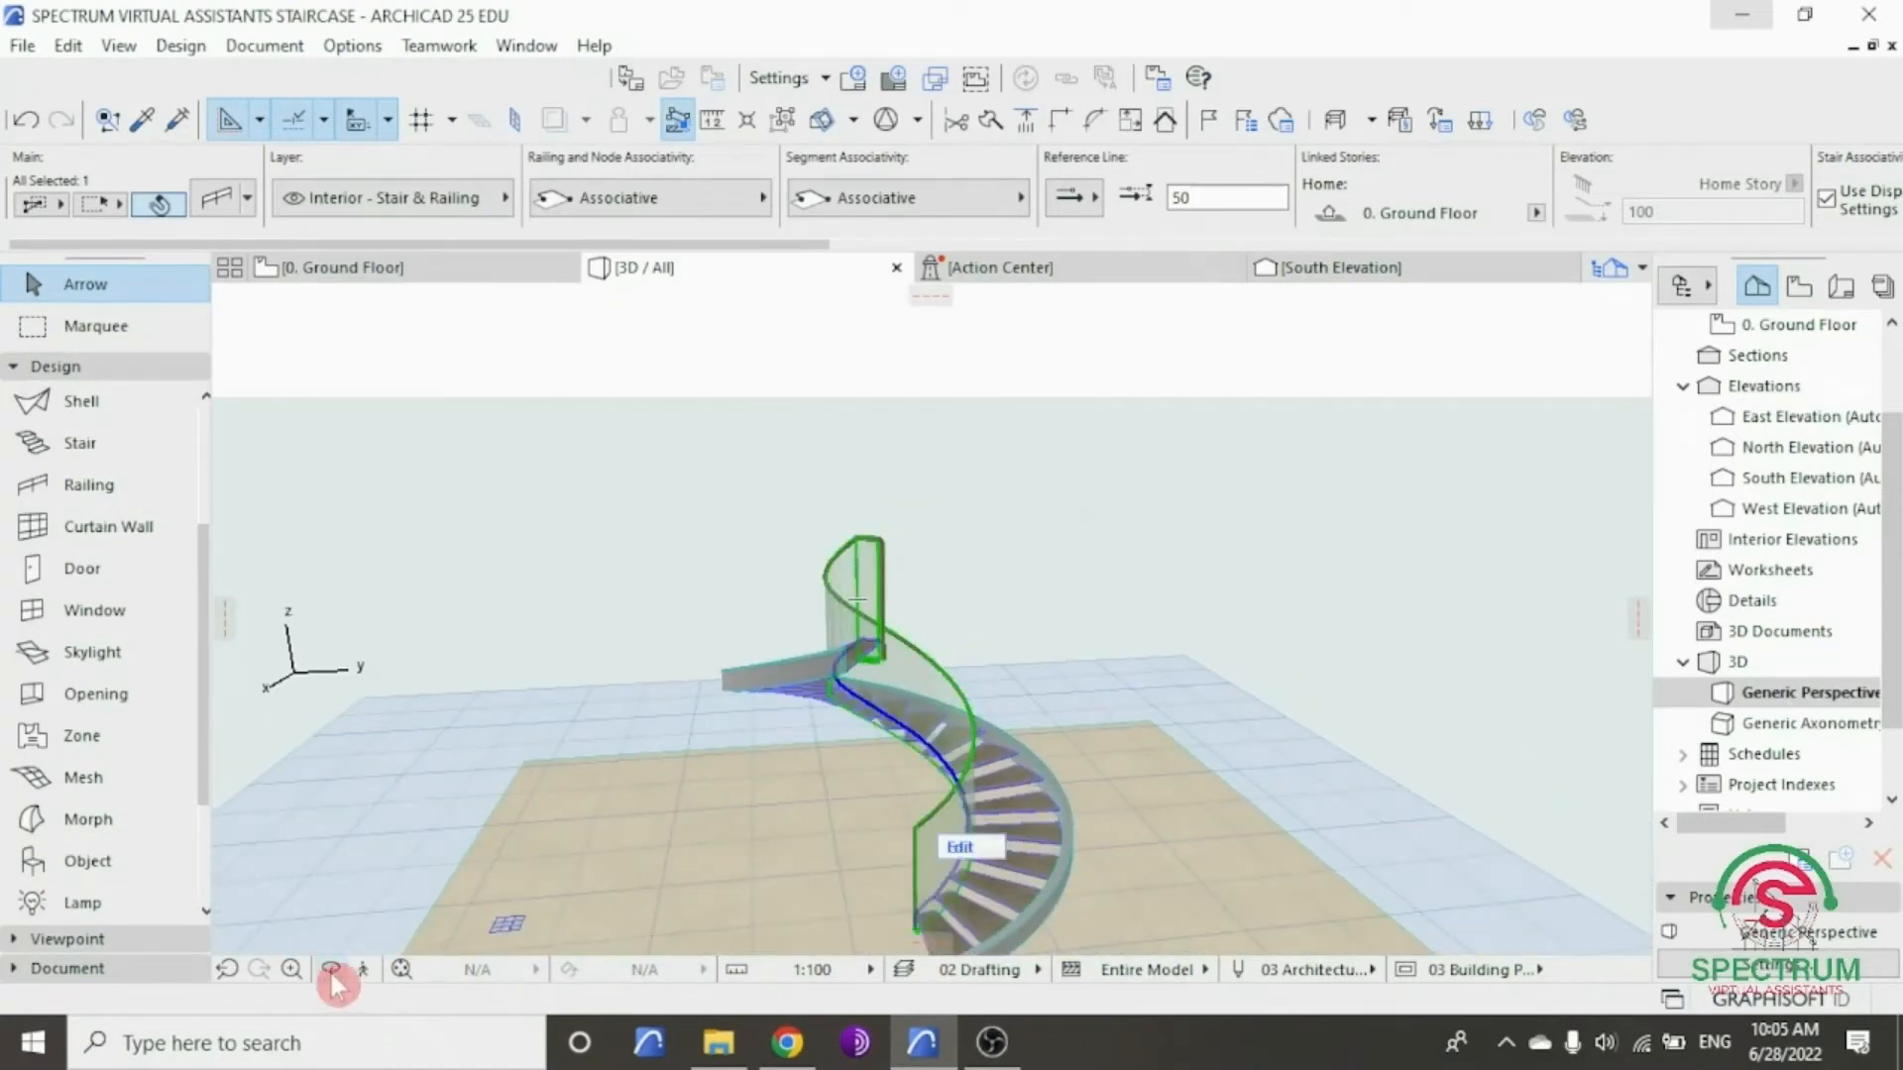
pyautogui.moveTo(990, 755); pyautogui.dragTo(863, 887)
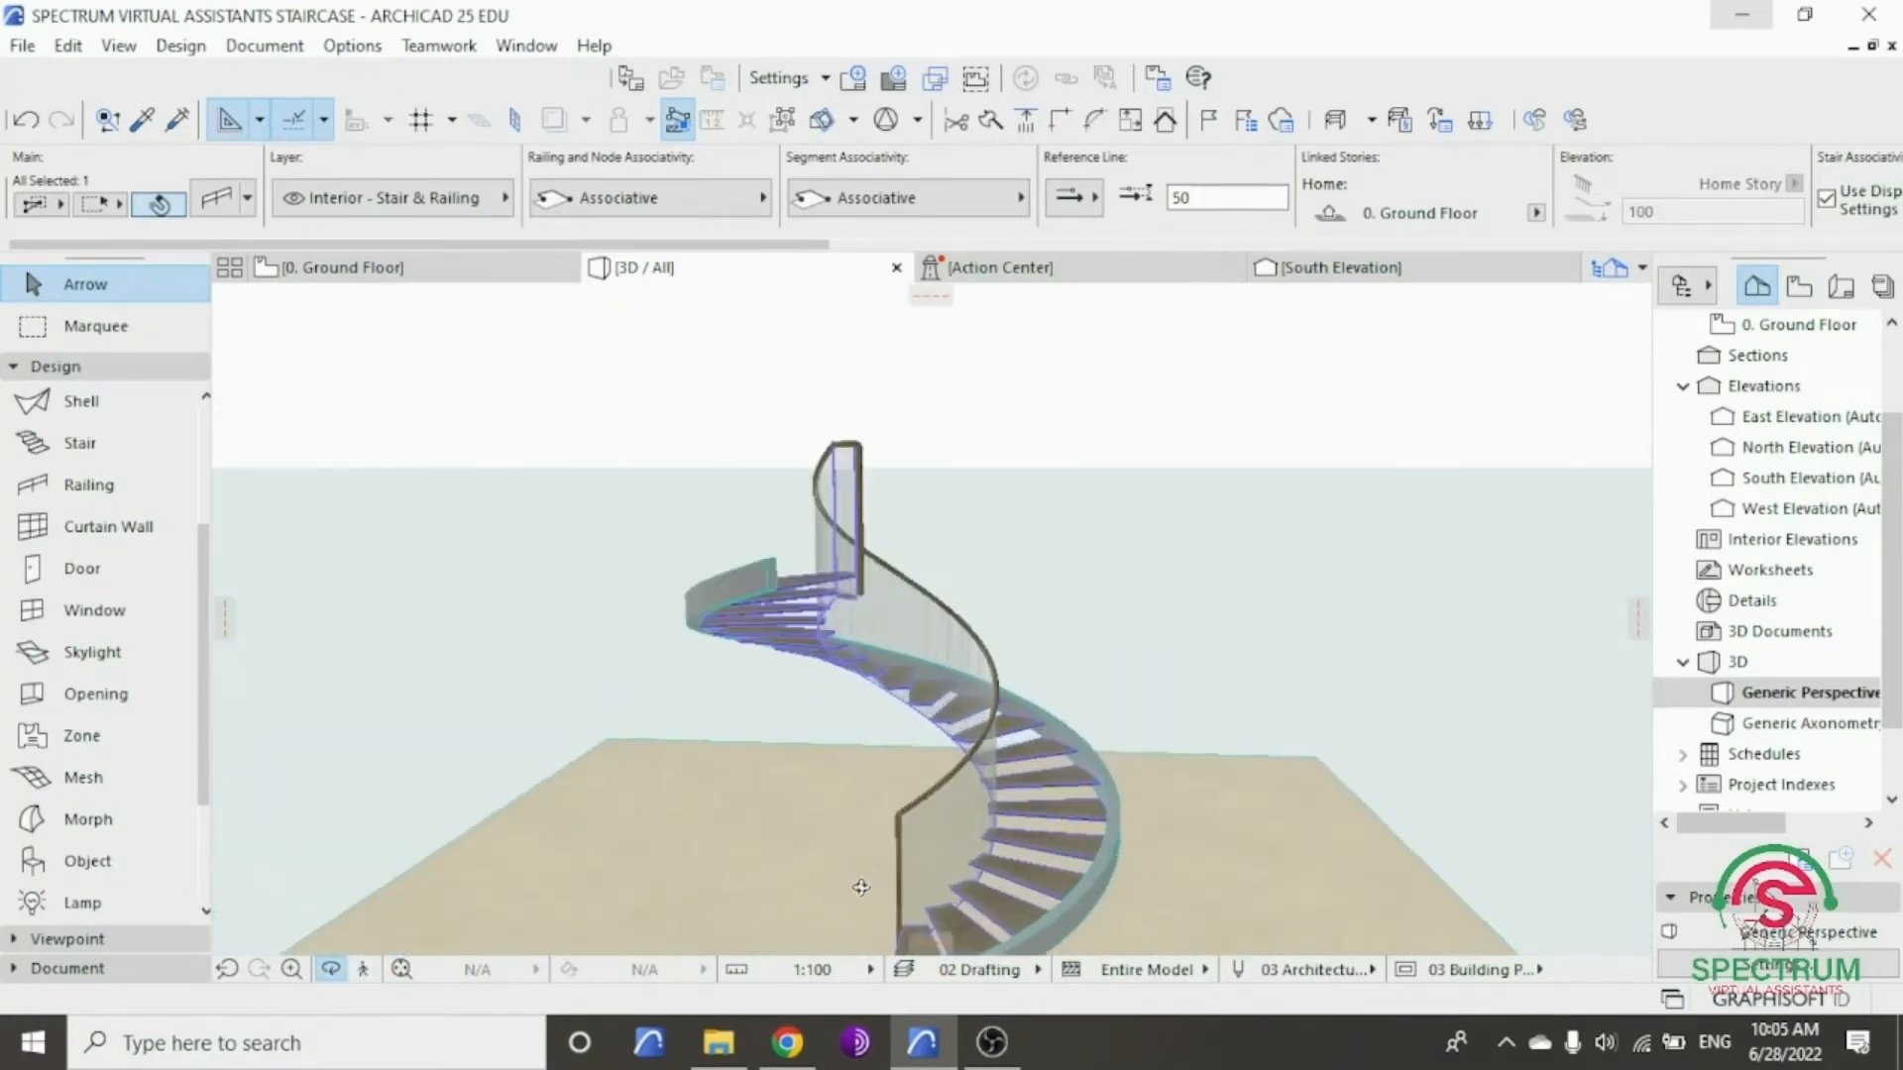
pyautogui.scroll(5, 867, 842)
pyautogui.moveTo(863, 810); pyautogui.dragTo(770, 596)
pyautogui.scroll(-4, 915, 791)
pyautogui.scroll(3, 759, 808)
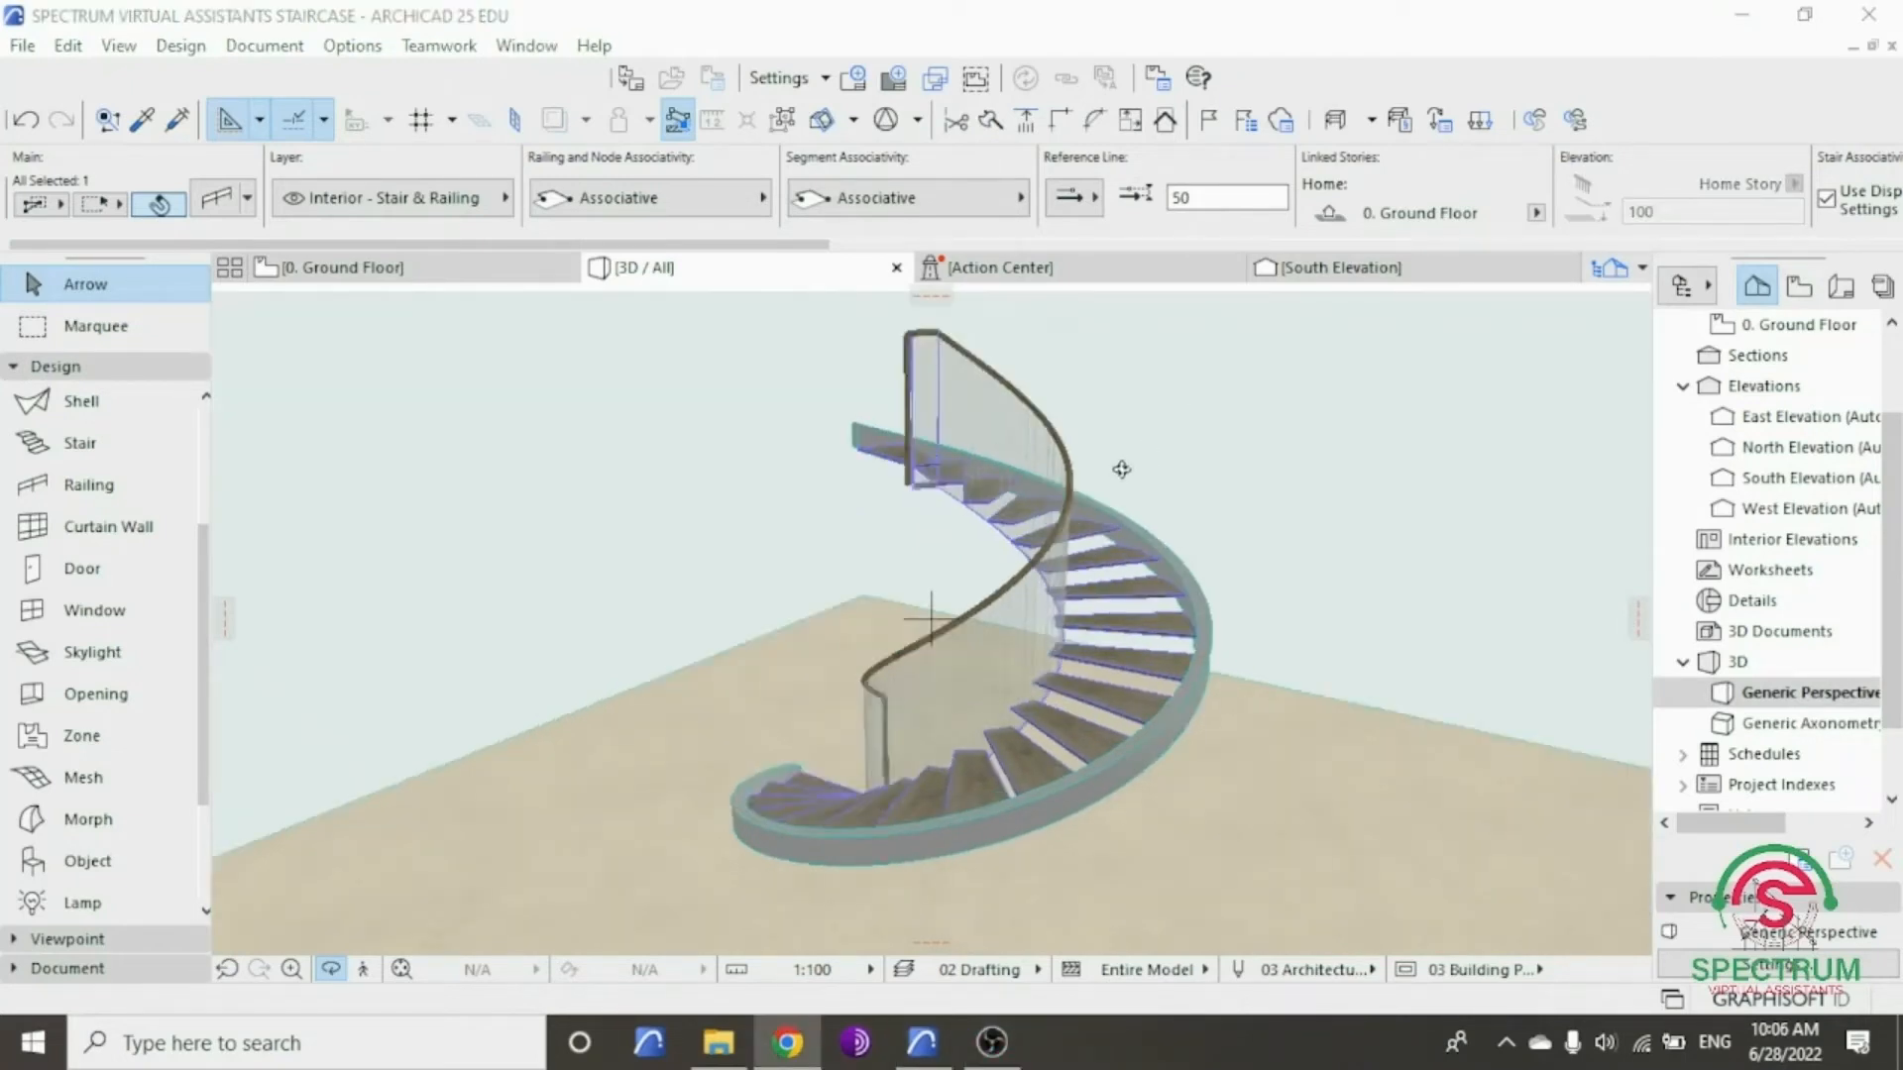
pyautogui.scroll(1, 1122, 469)
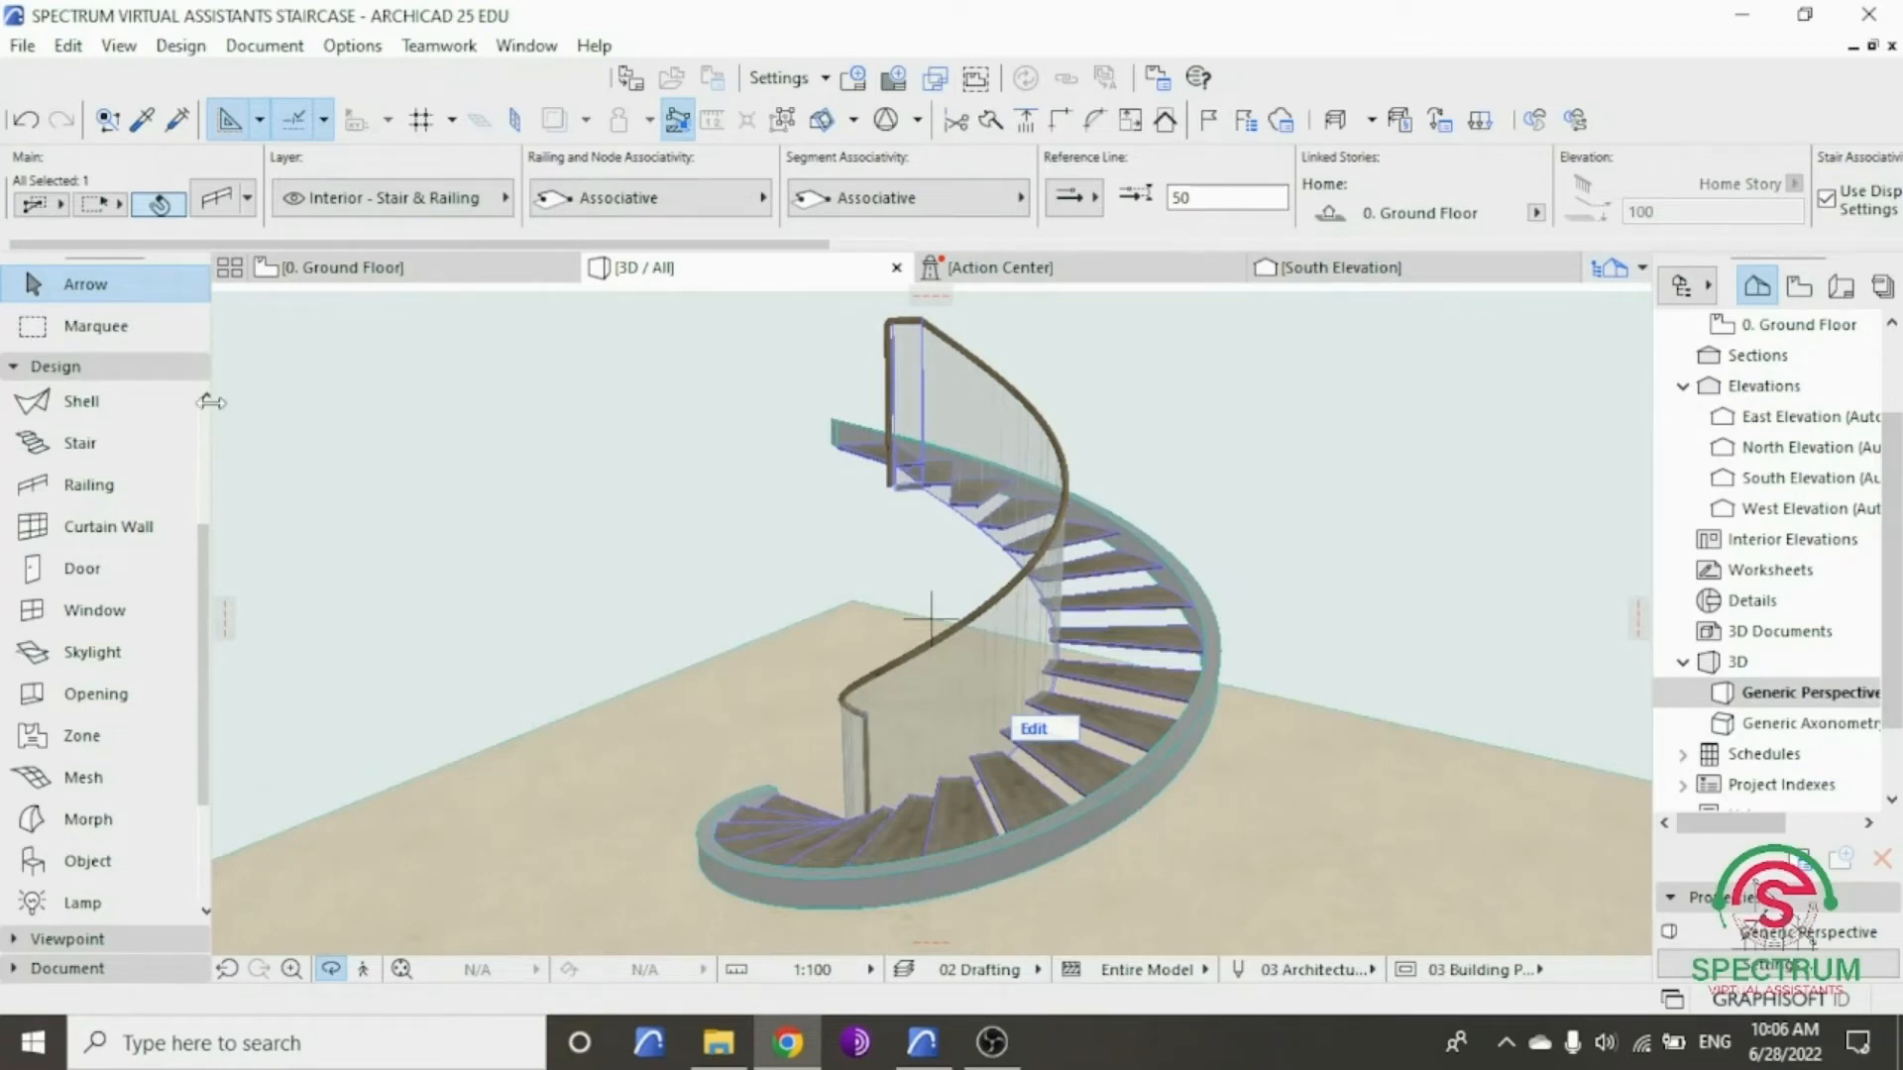
# - Place a railing with the default settings along the outer edge of the spiral stair using the Railing tool
pyautogui.click(96, 369)
pyautogui.click(96, 369)
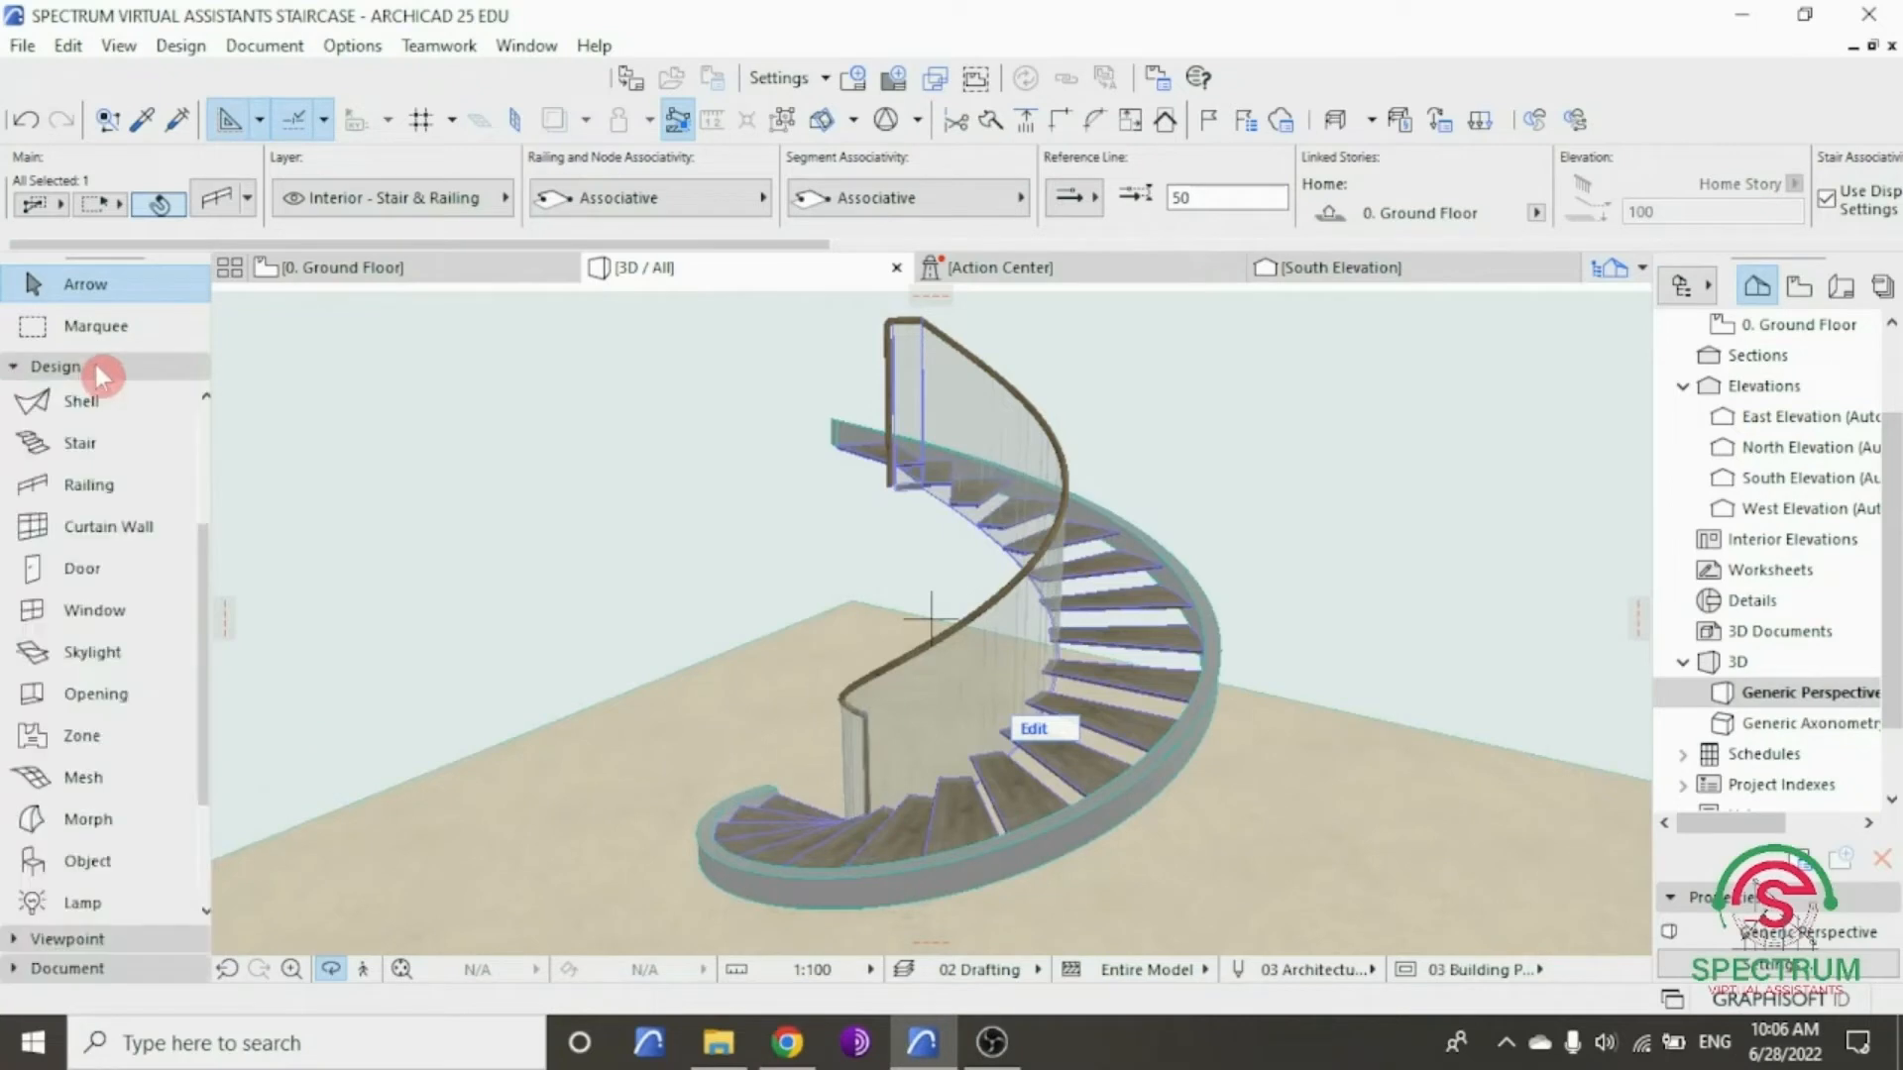
pyautogui.scroll(-1, 99, 604)
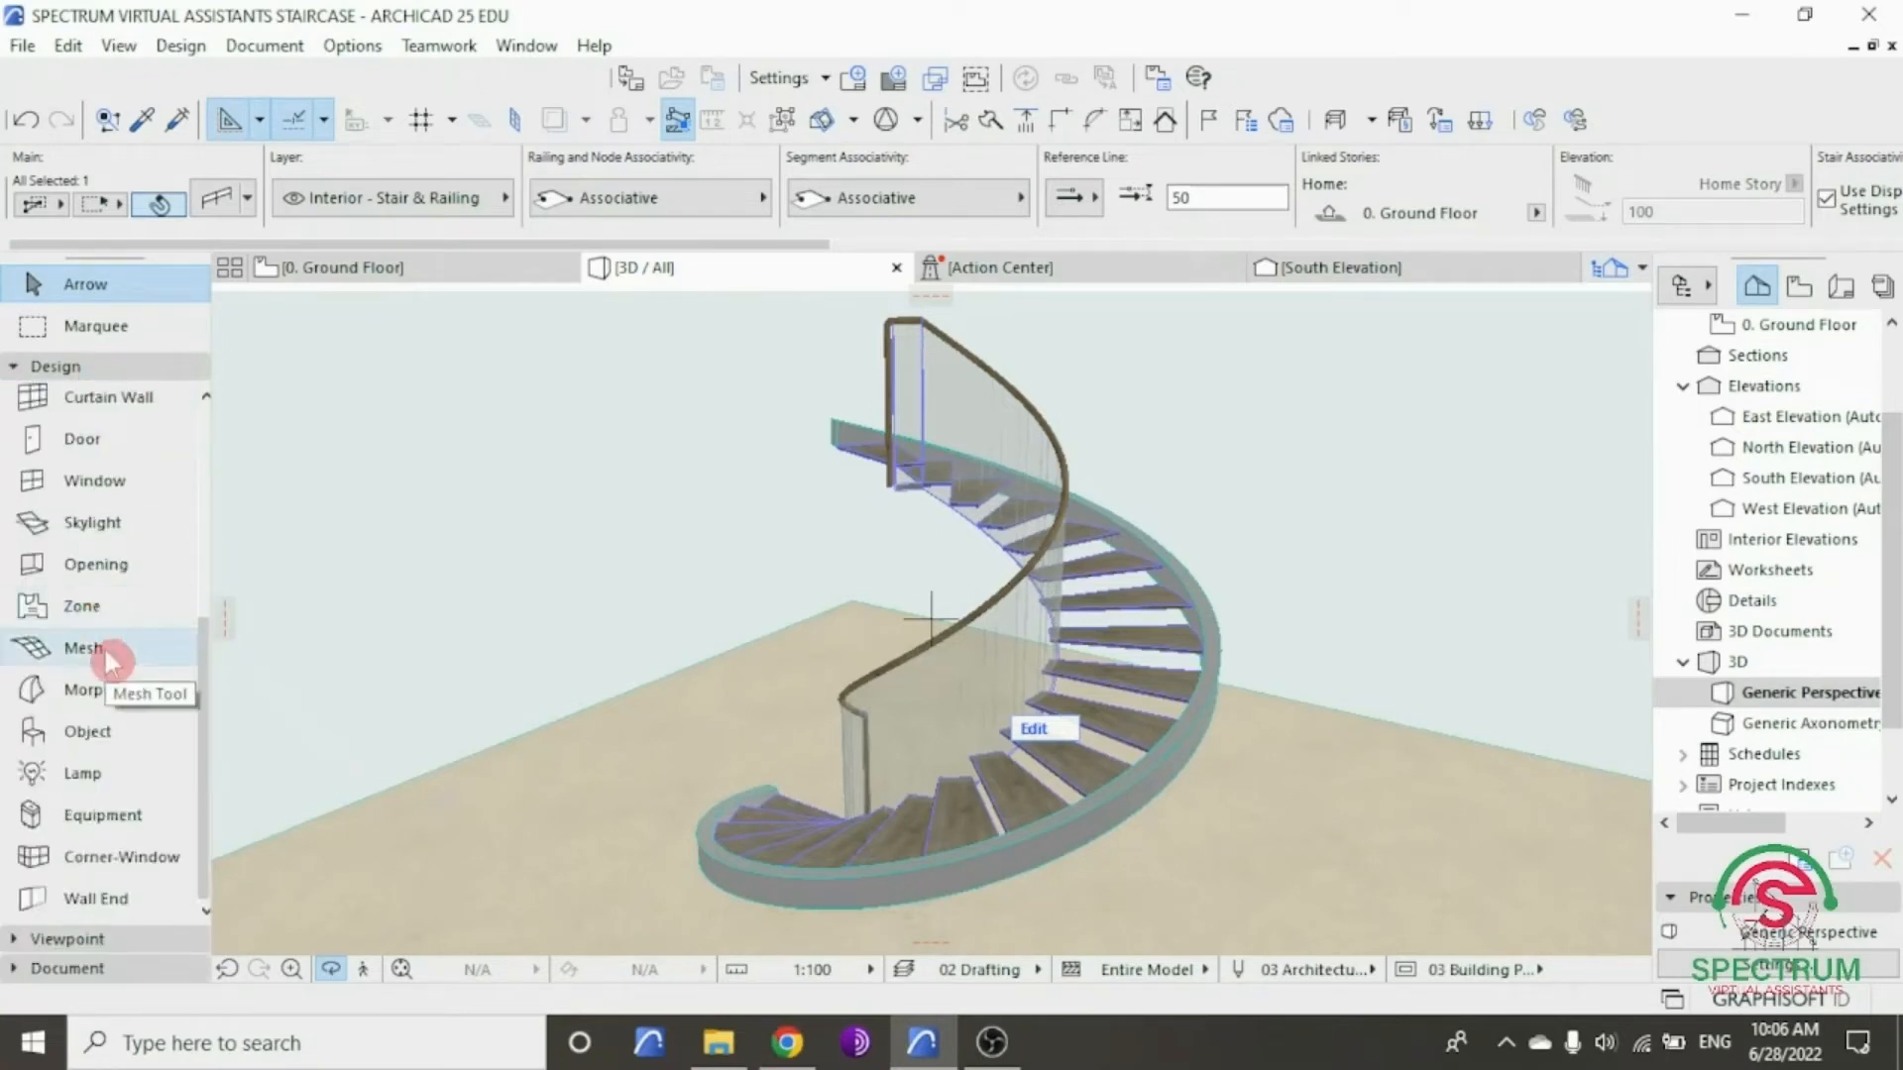
pyautogui.scroll(1, 103, 666)
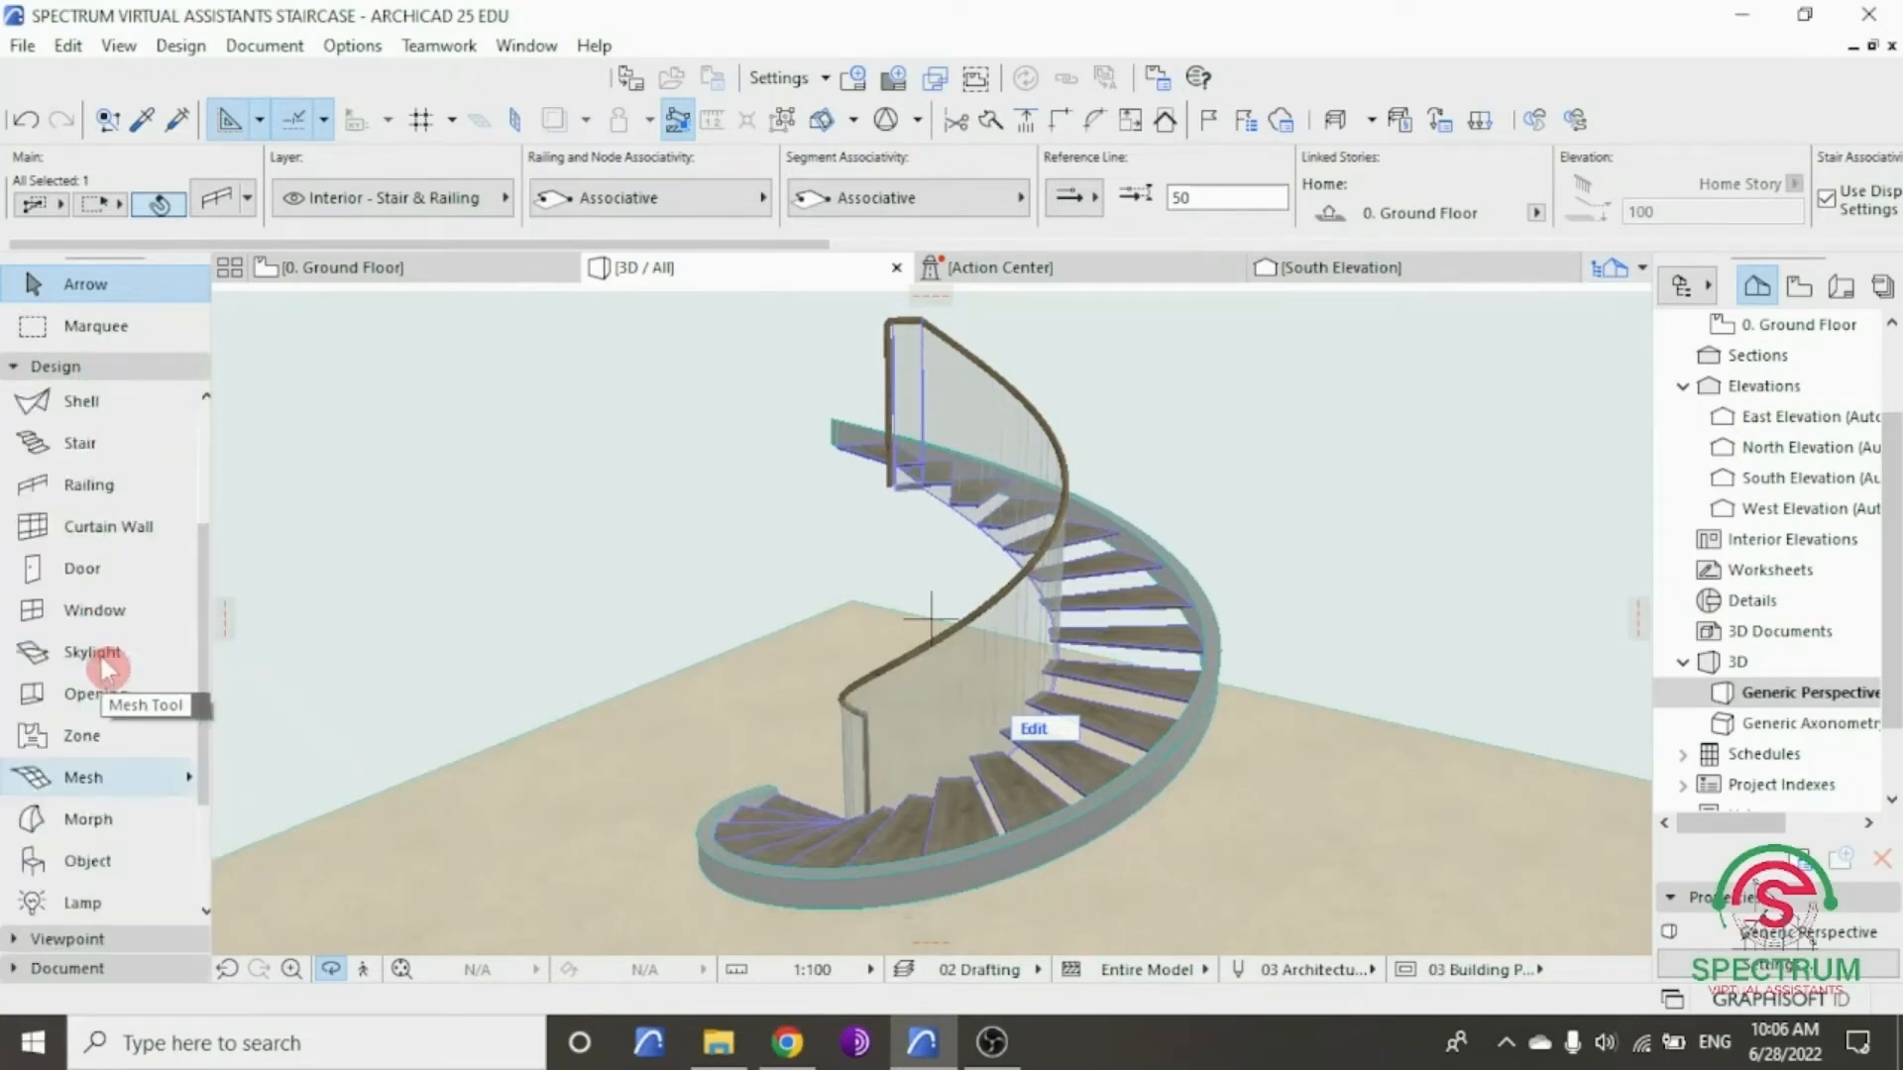
pyautogui.click(87, 487)
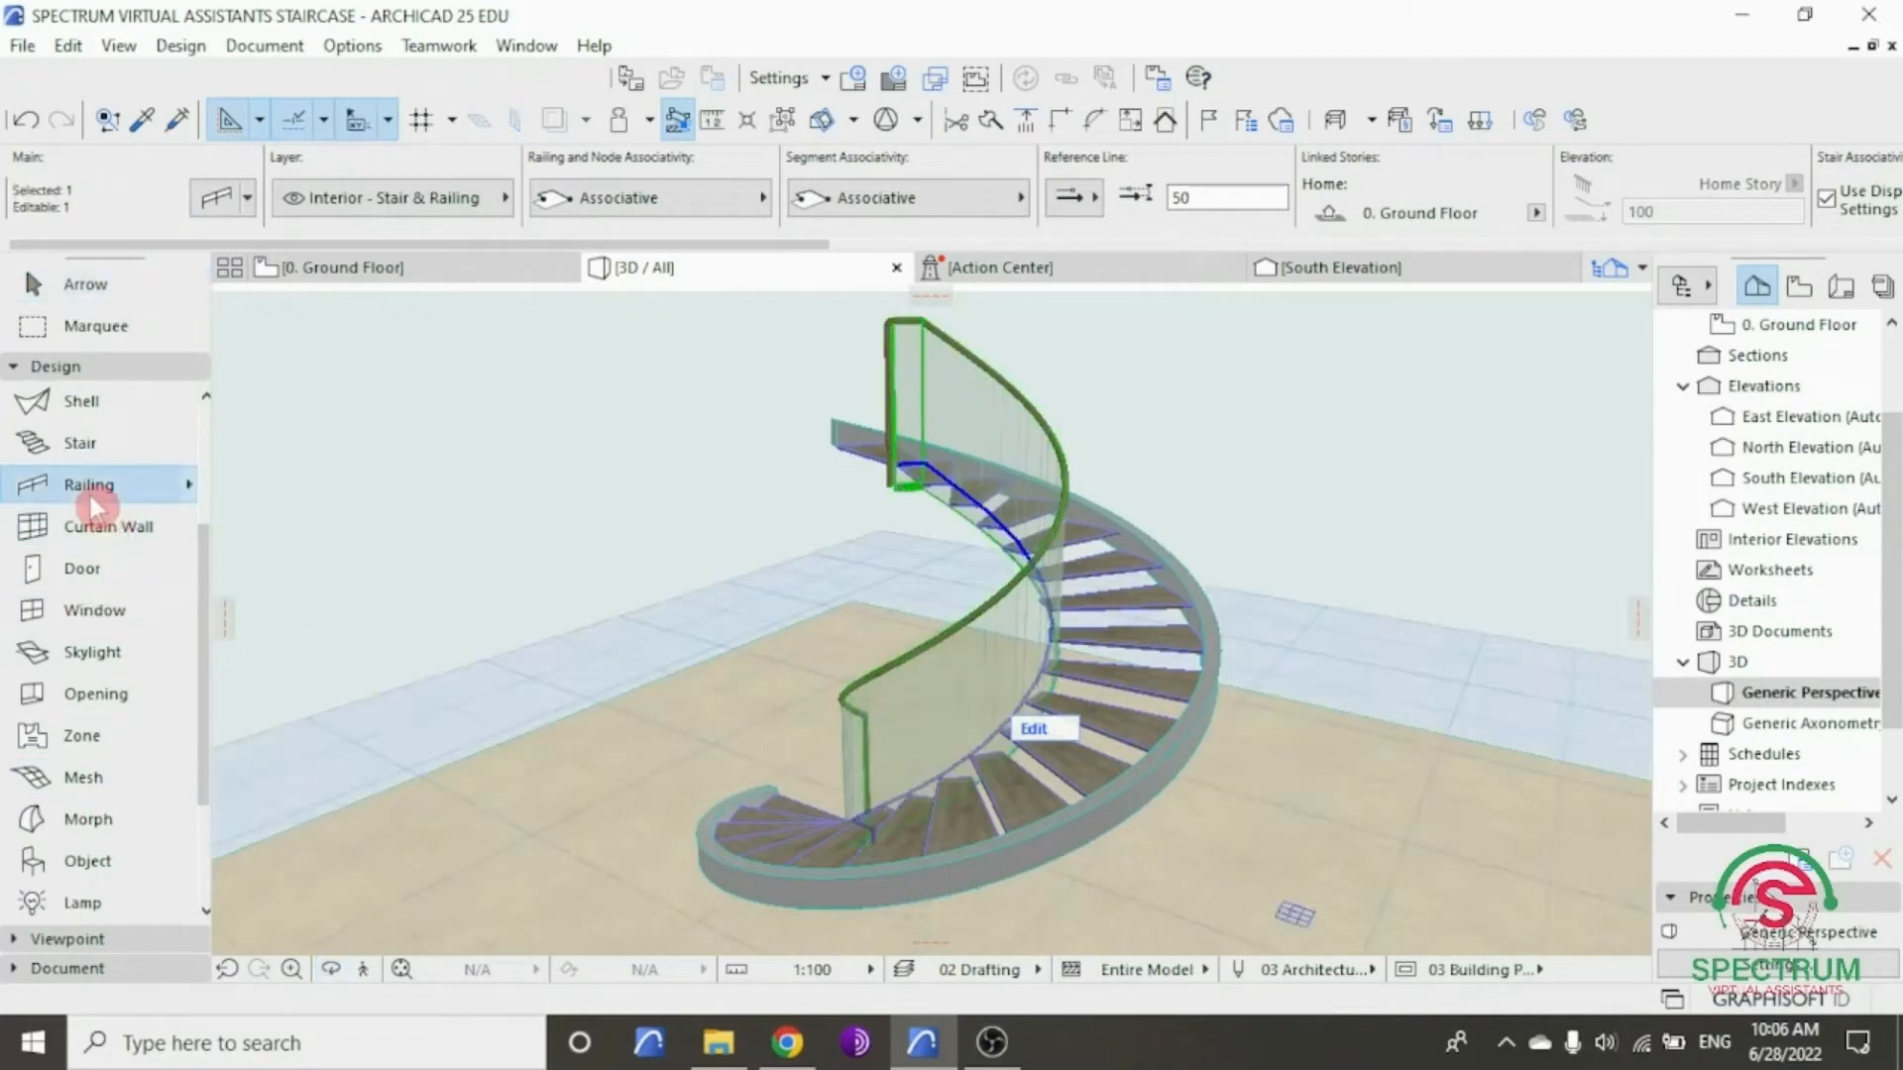
pyautogui.press('Escape')
pyautogui.press('Escape')
pyautogui.click(118, 486)
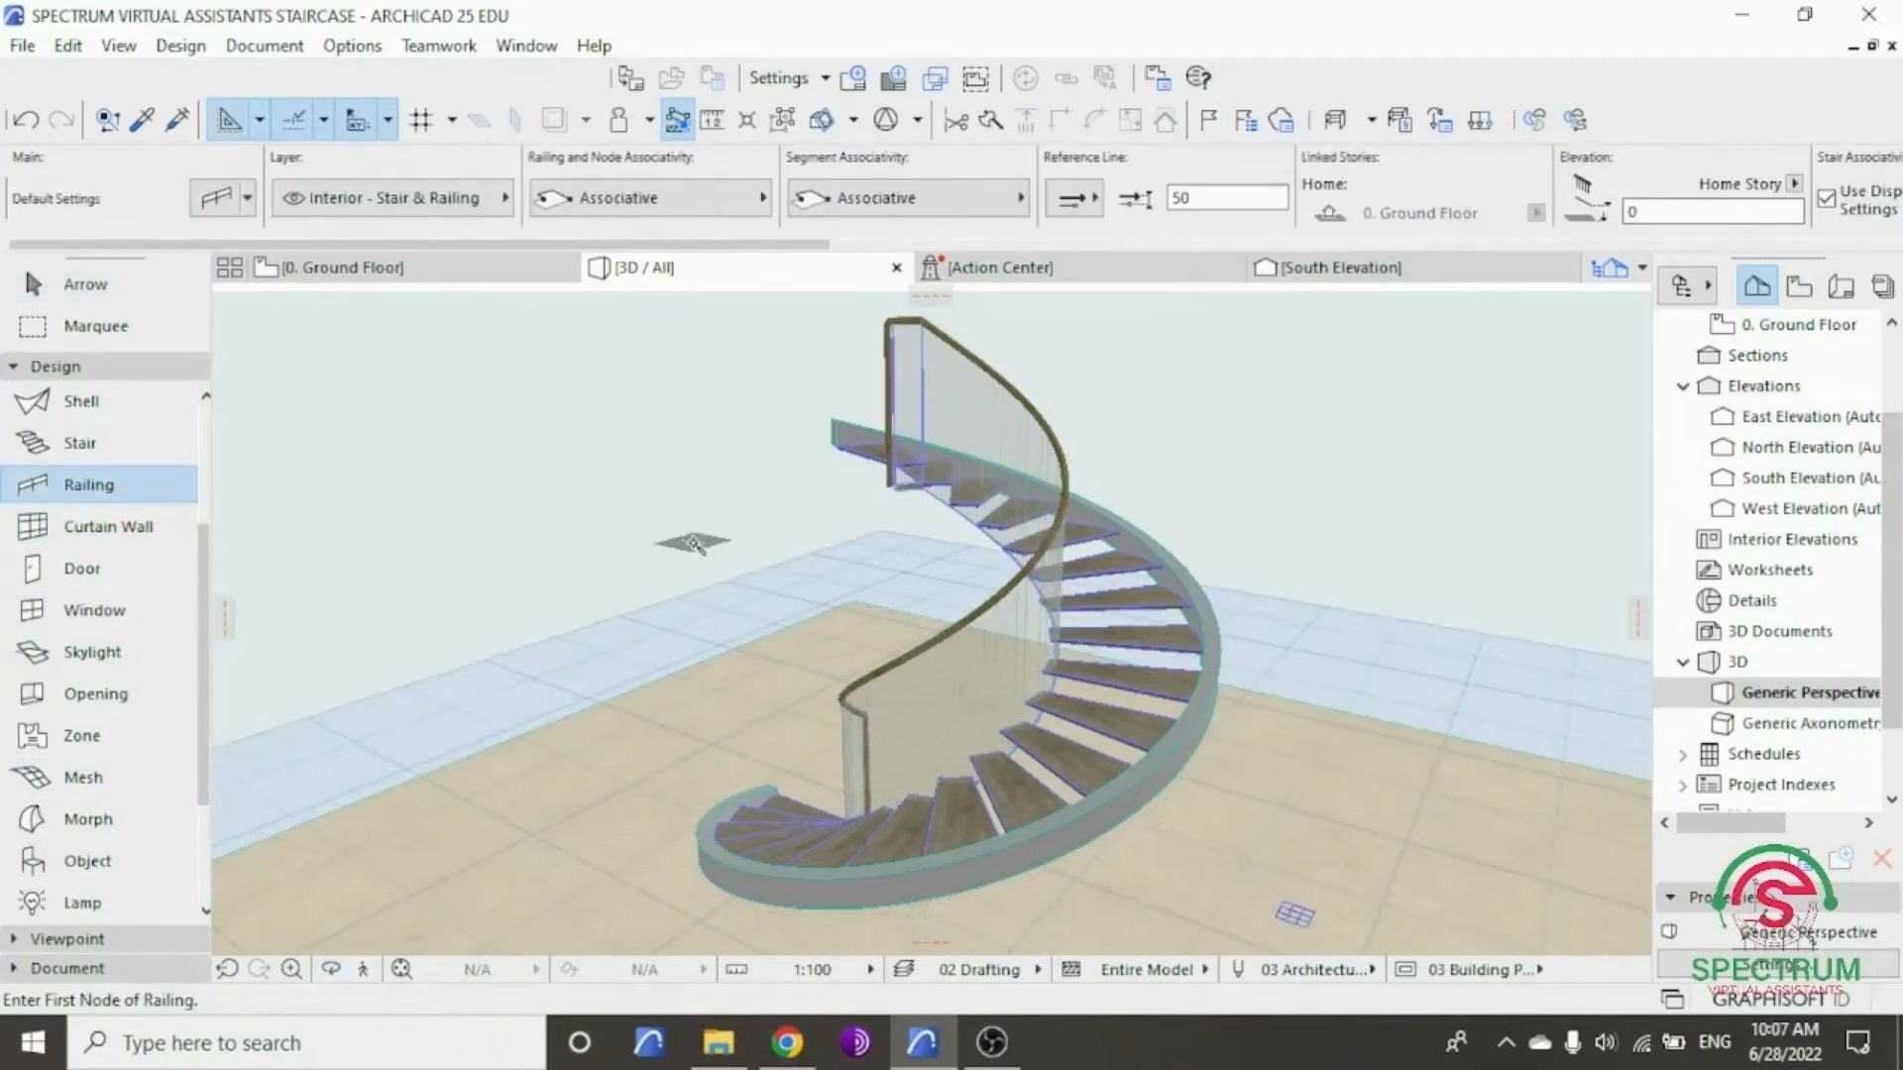
pyautogui.scroll(2, 1173, 742)
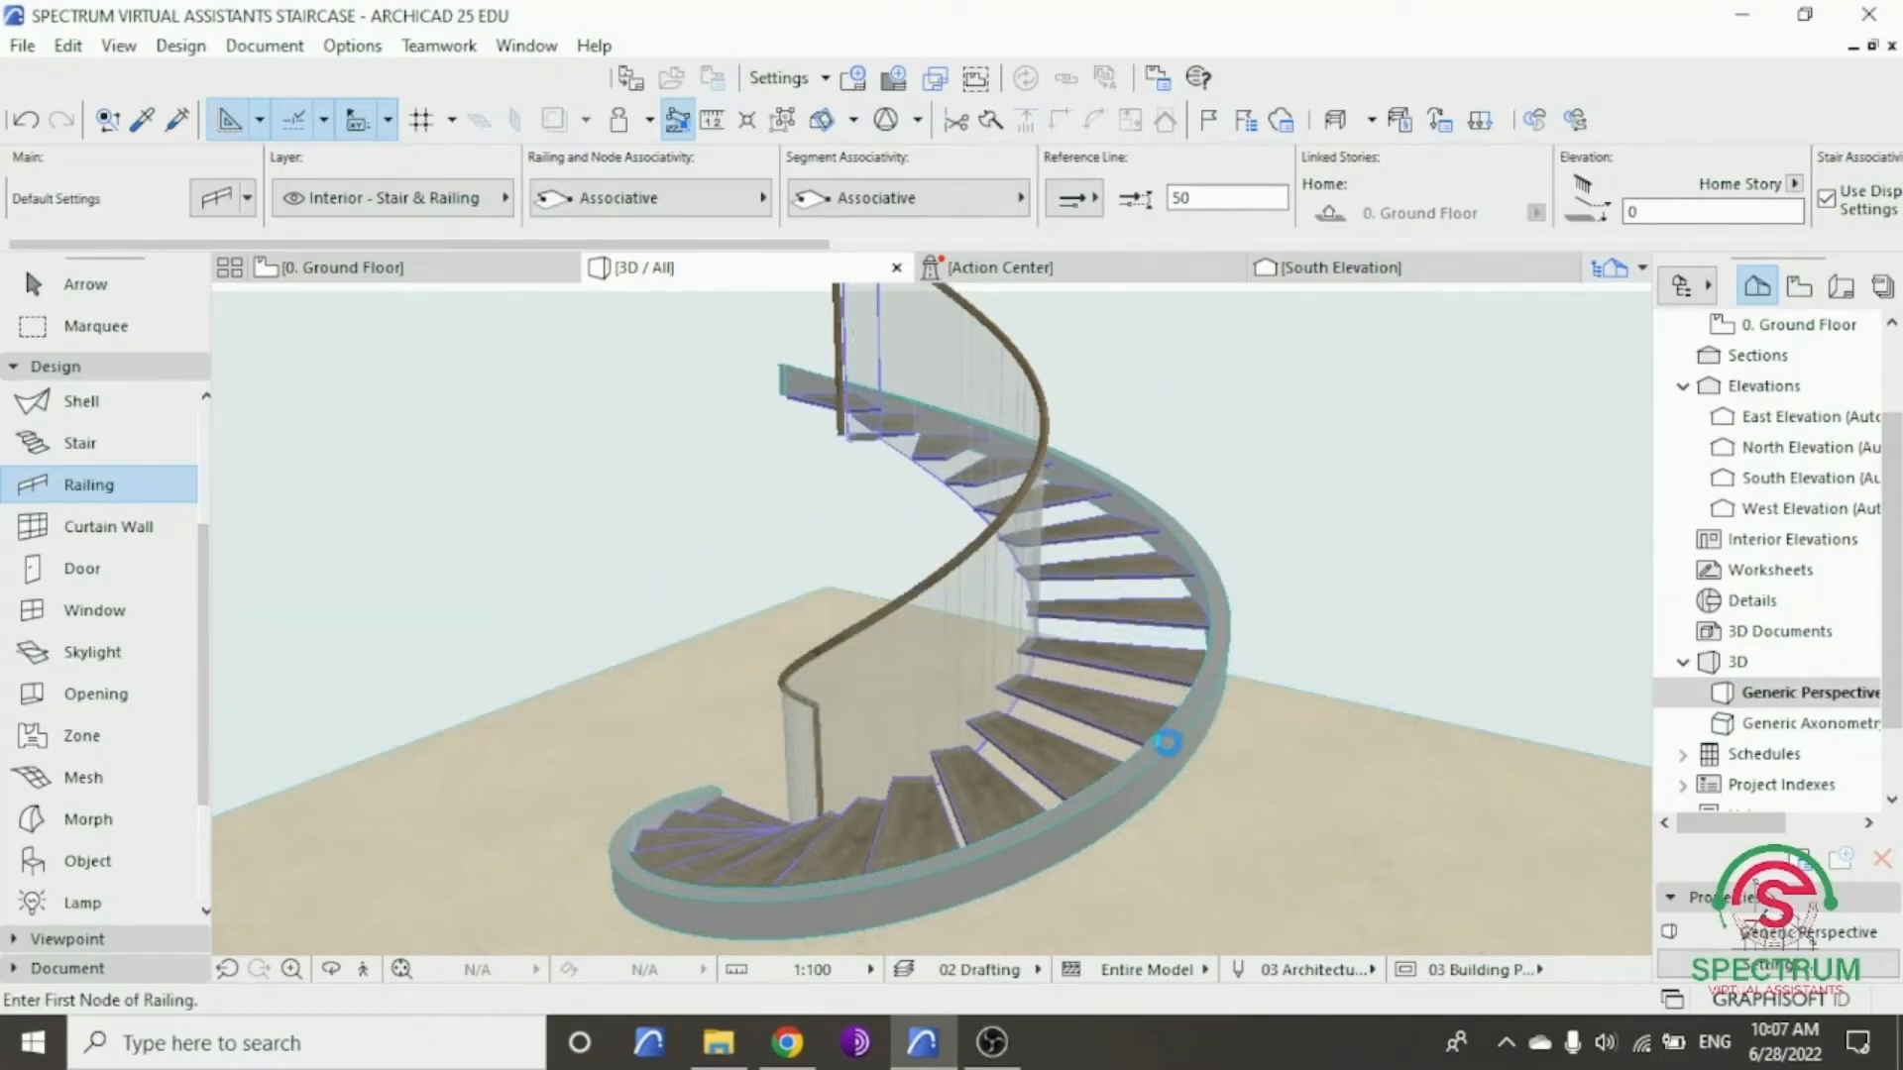
pyautogui.click(1167, 743)
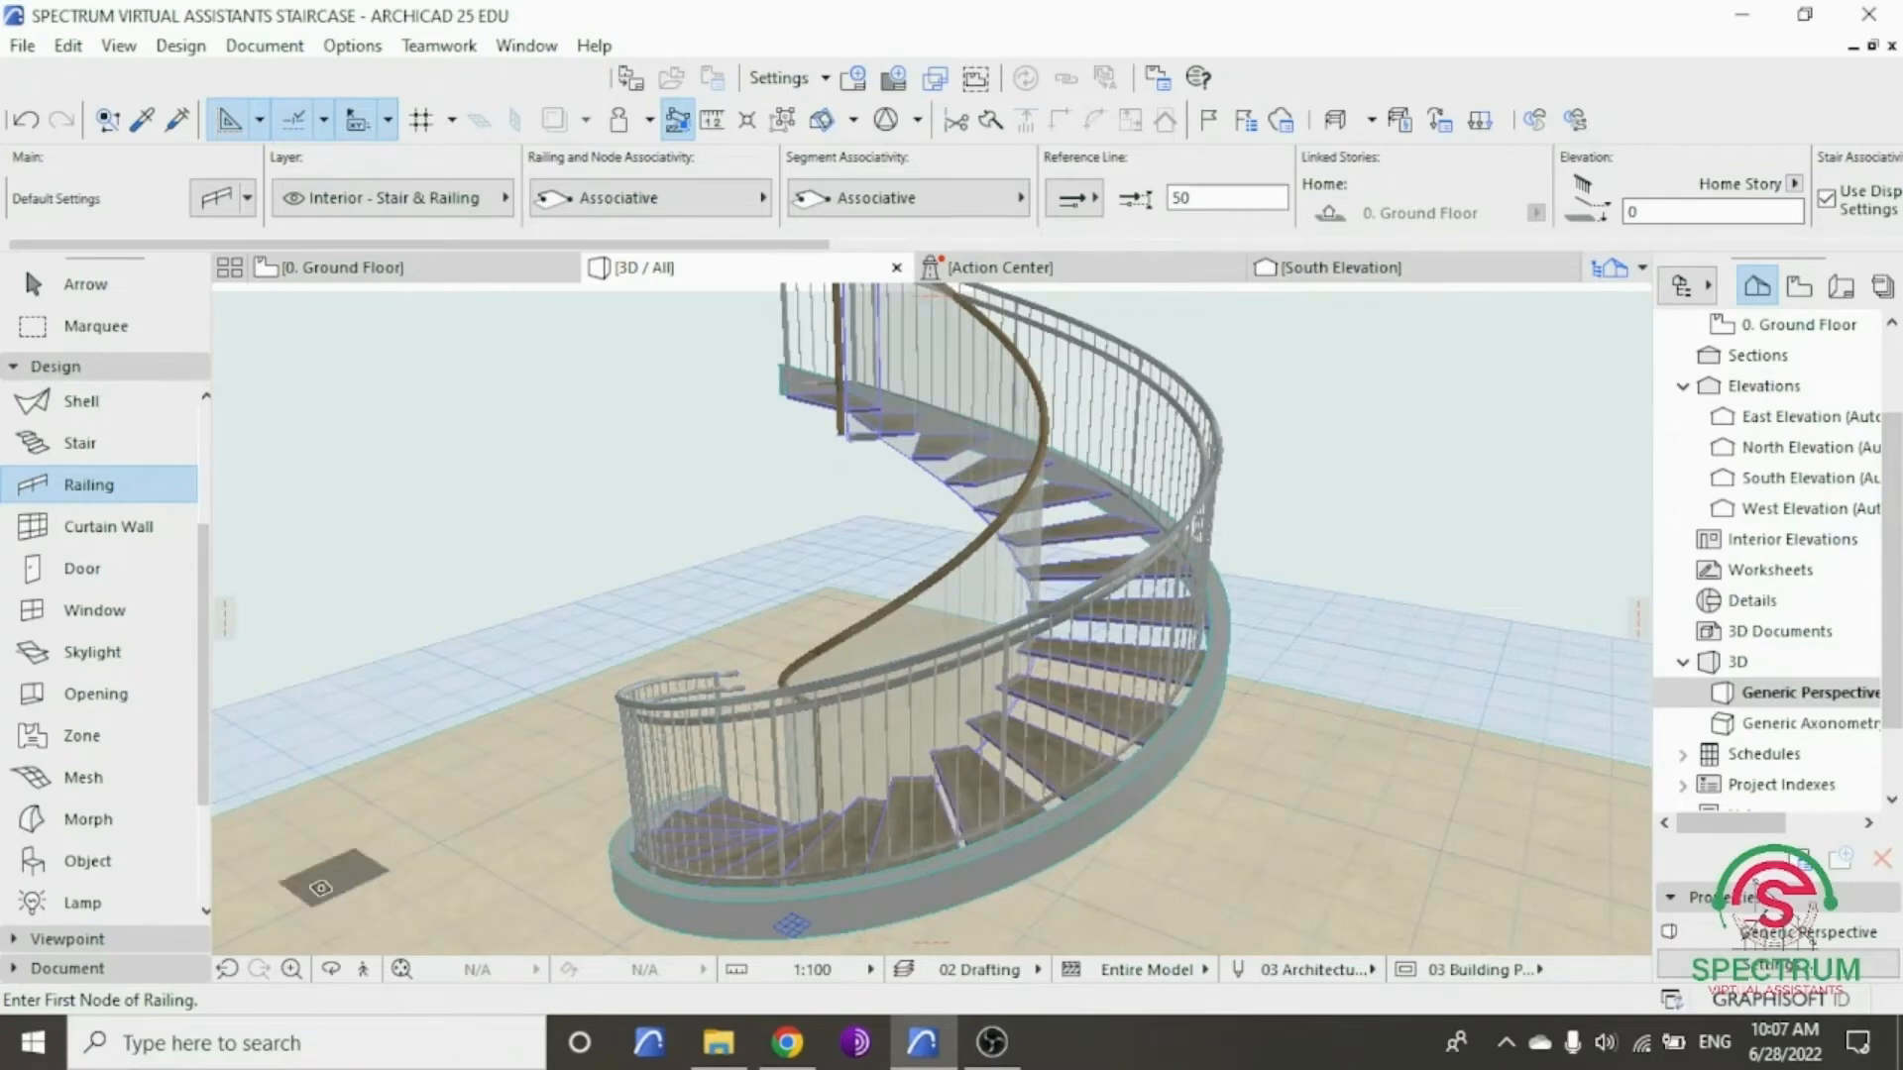
# - Apply the Frameless Glass Railing favorite to the railing along the outer edge of the spiral stair
pyautogui.click(334, 975)
pyautogui.moveTo(375, 824); pyautogui.dragTo(822, 705)
pyautogui.scroll(-3, 725, 845)
pyautogui.scroll(3, 725, 817)
pyautogui.press('Escape')
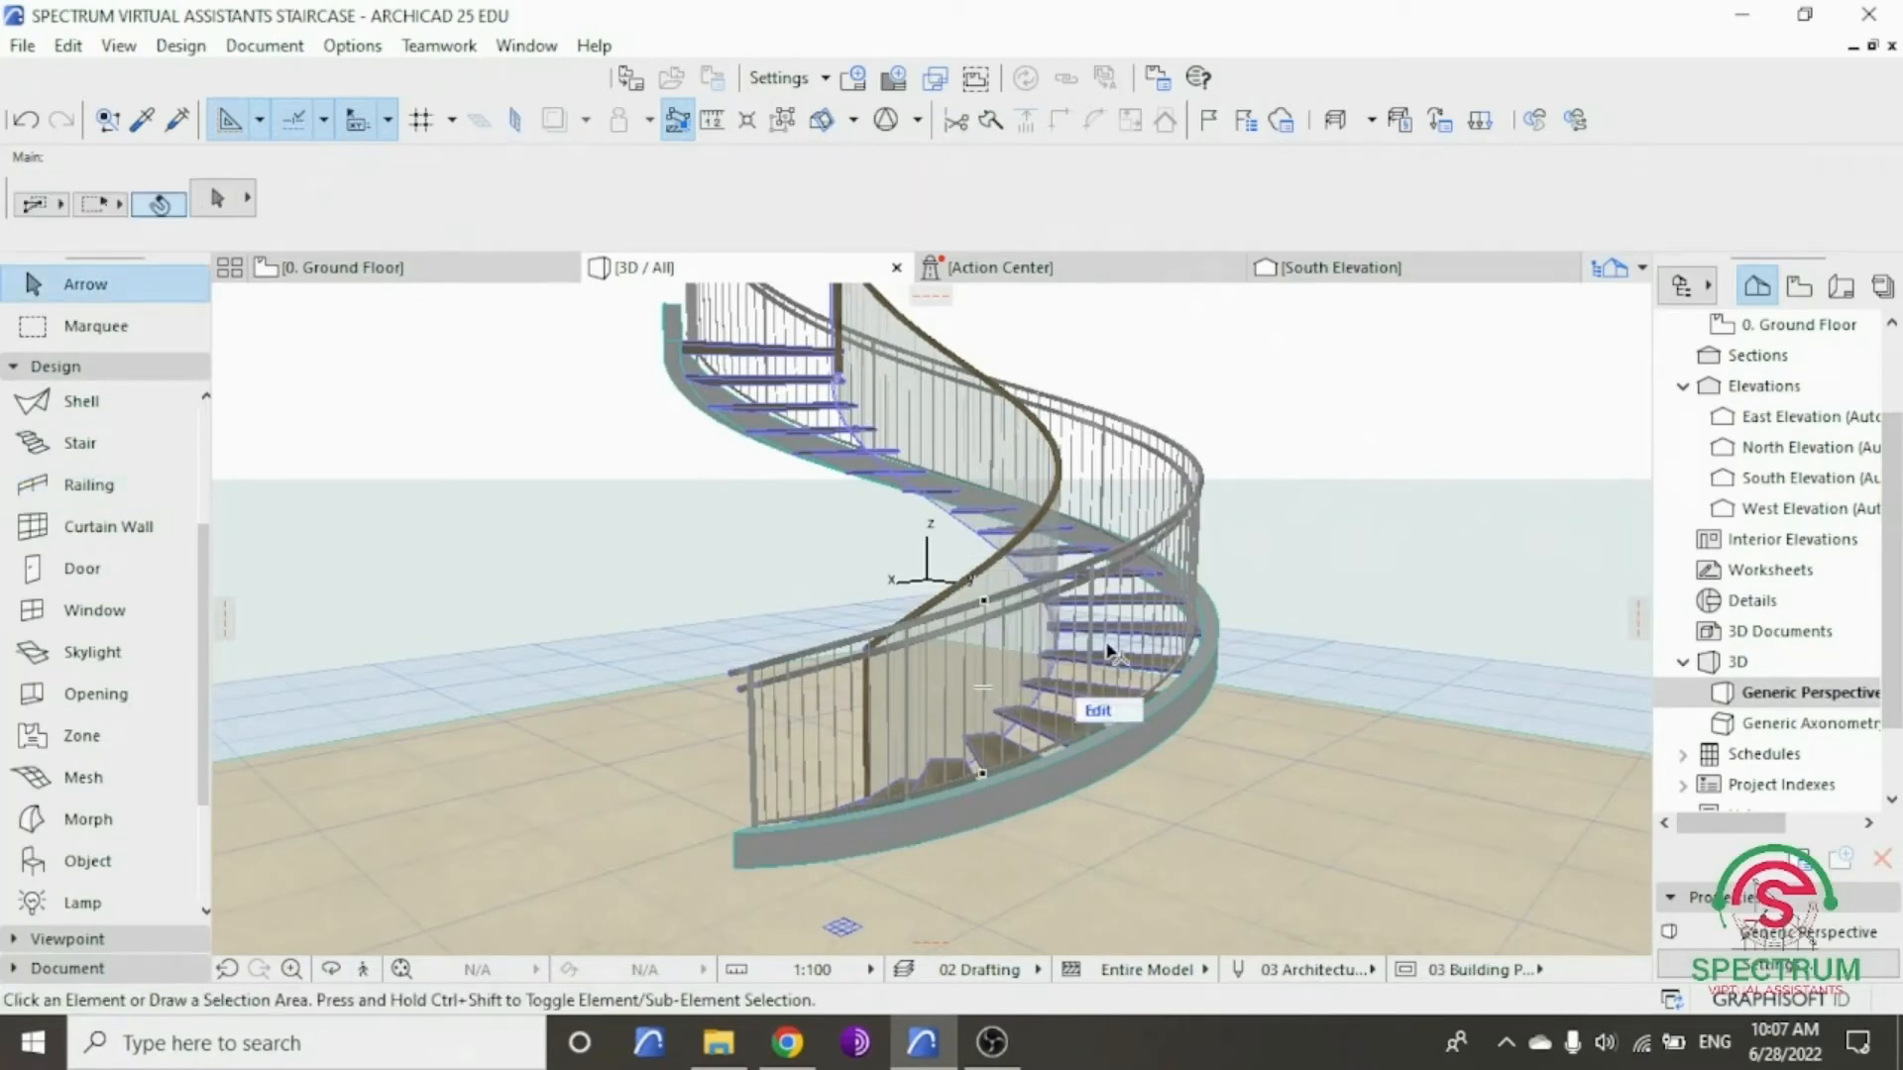
pyautogui.click(1103, 684)
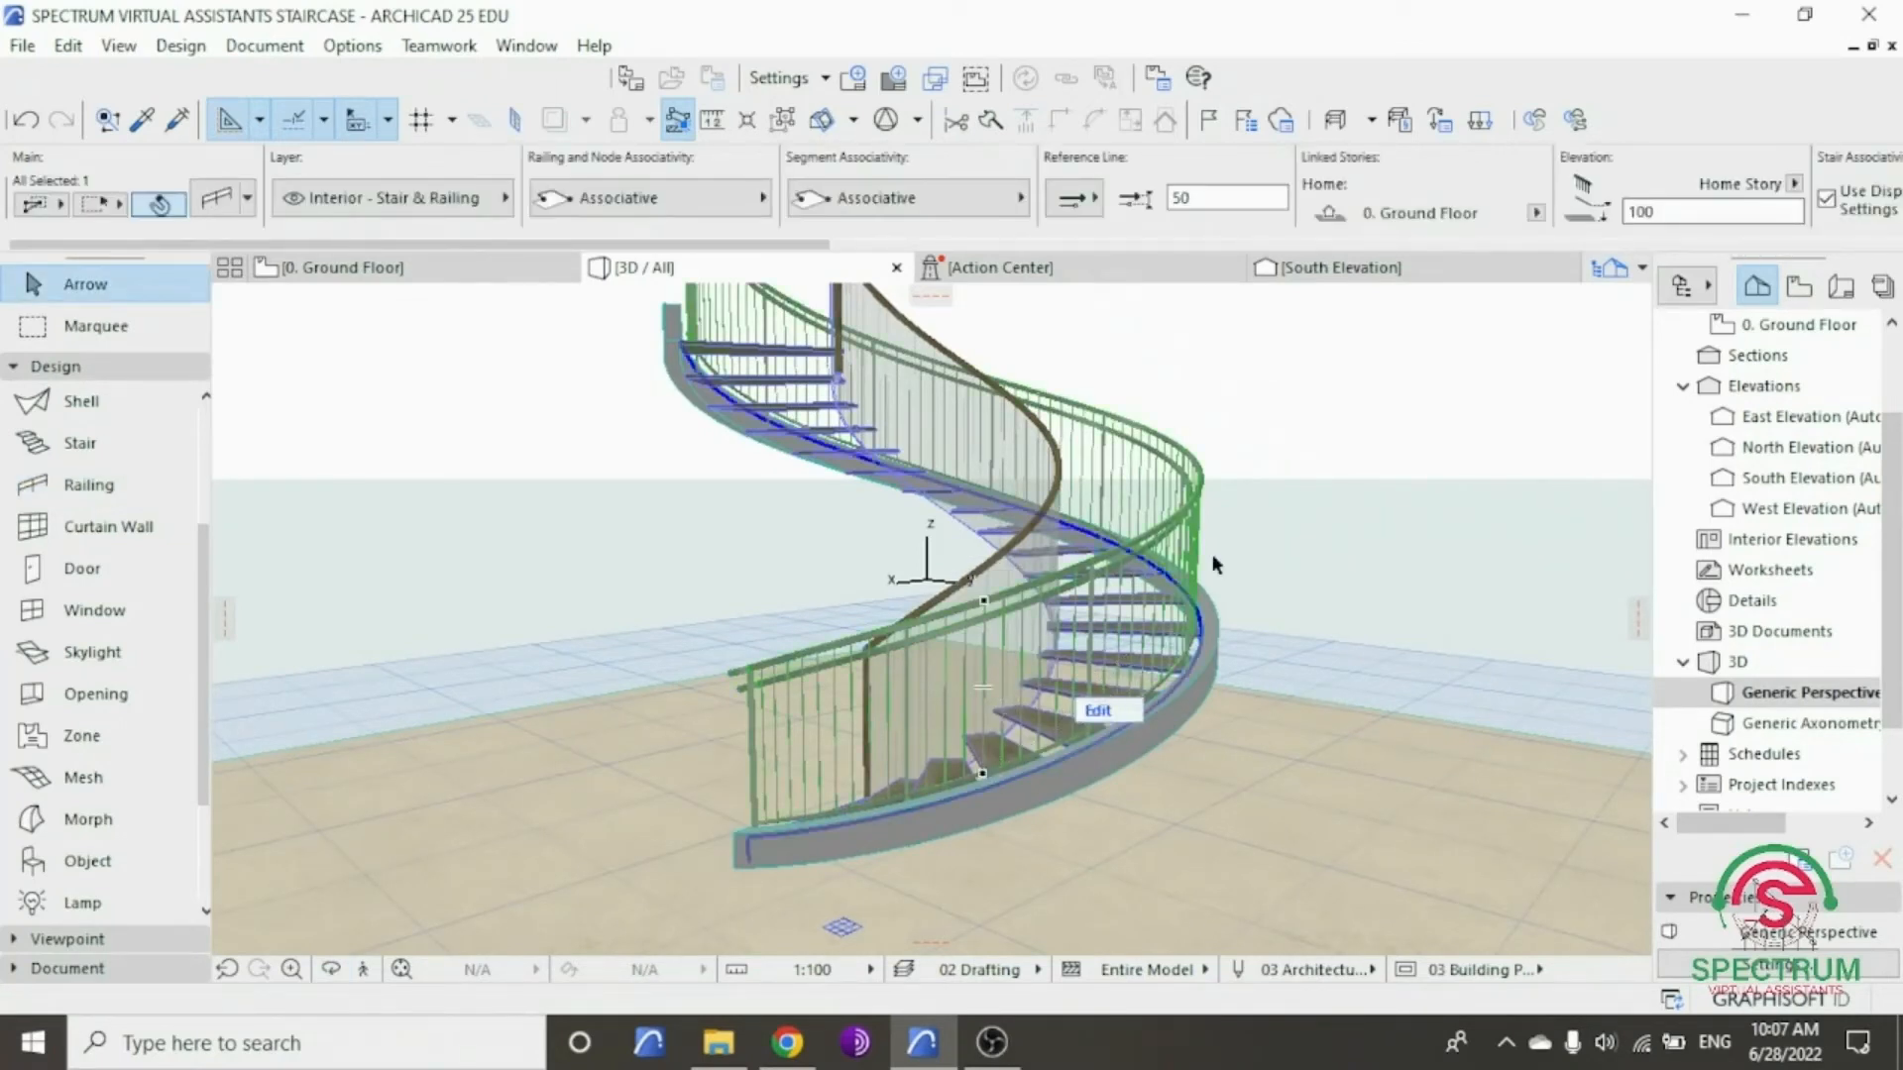
pyautogui.rightClick(1350, 393)
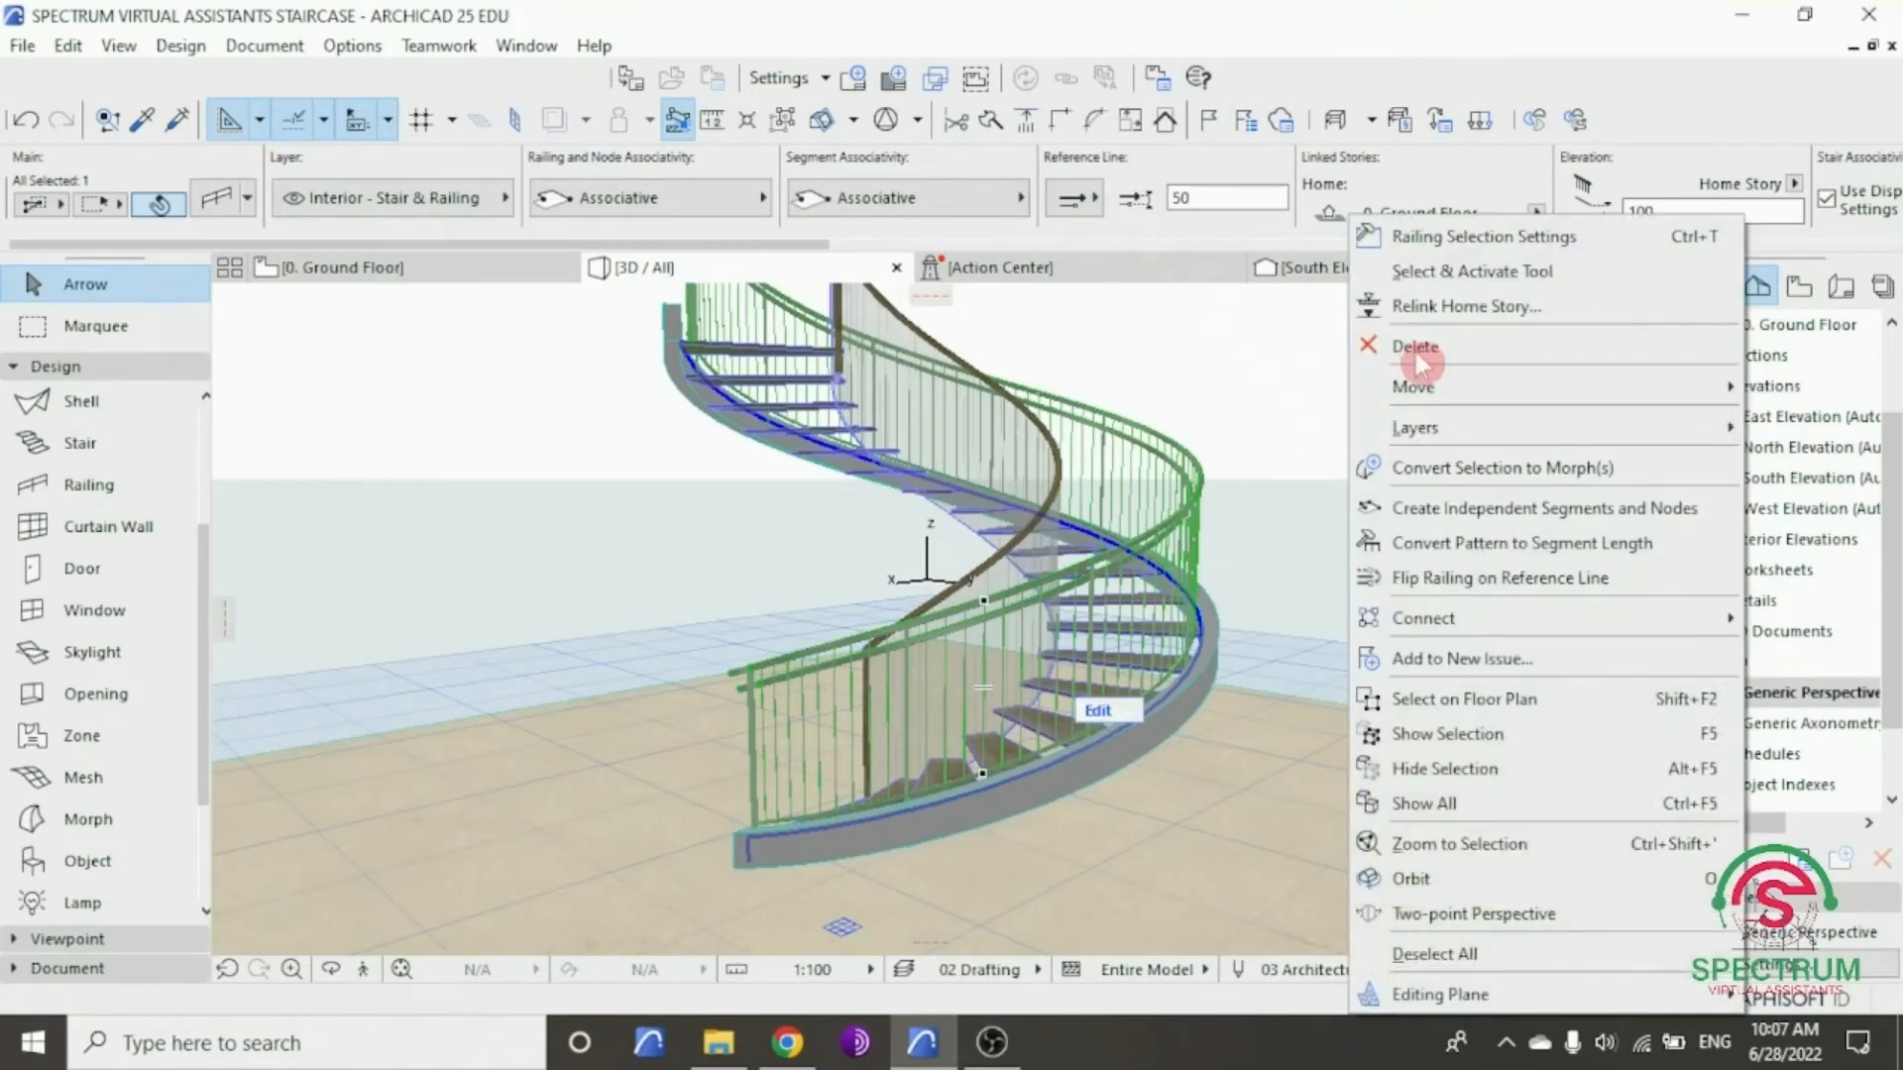
pyautogui.click(1460, 236)
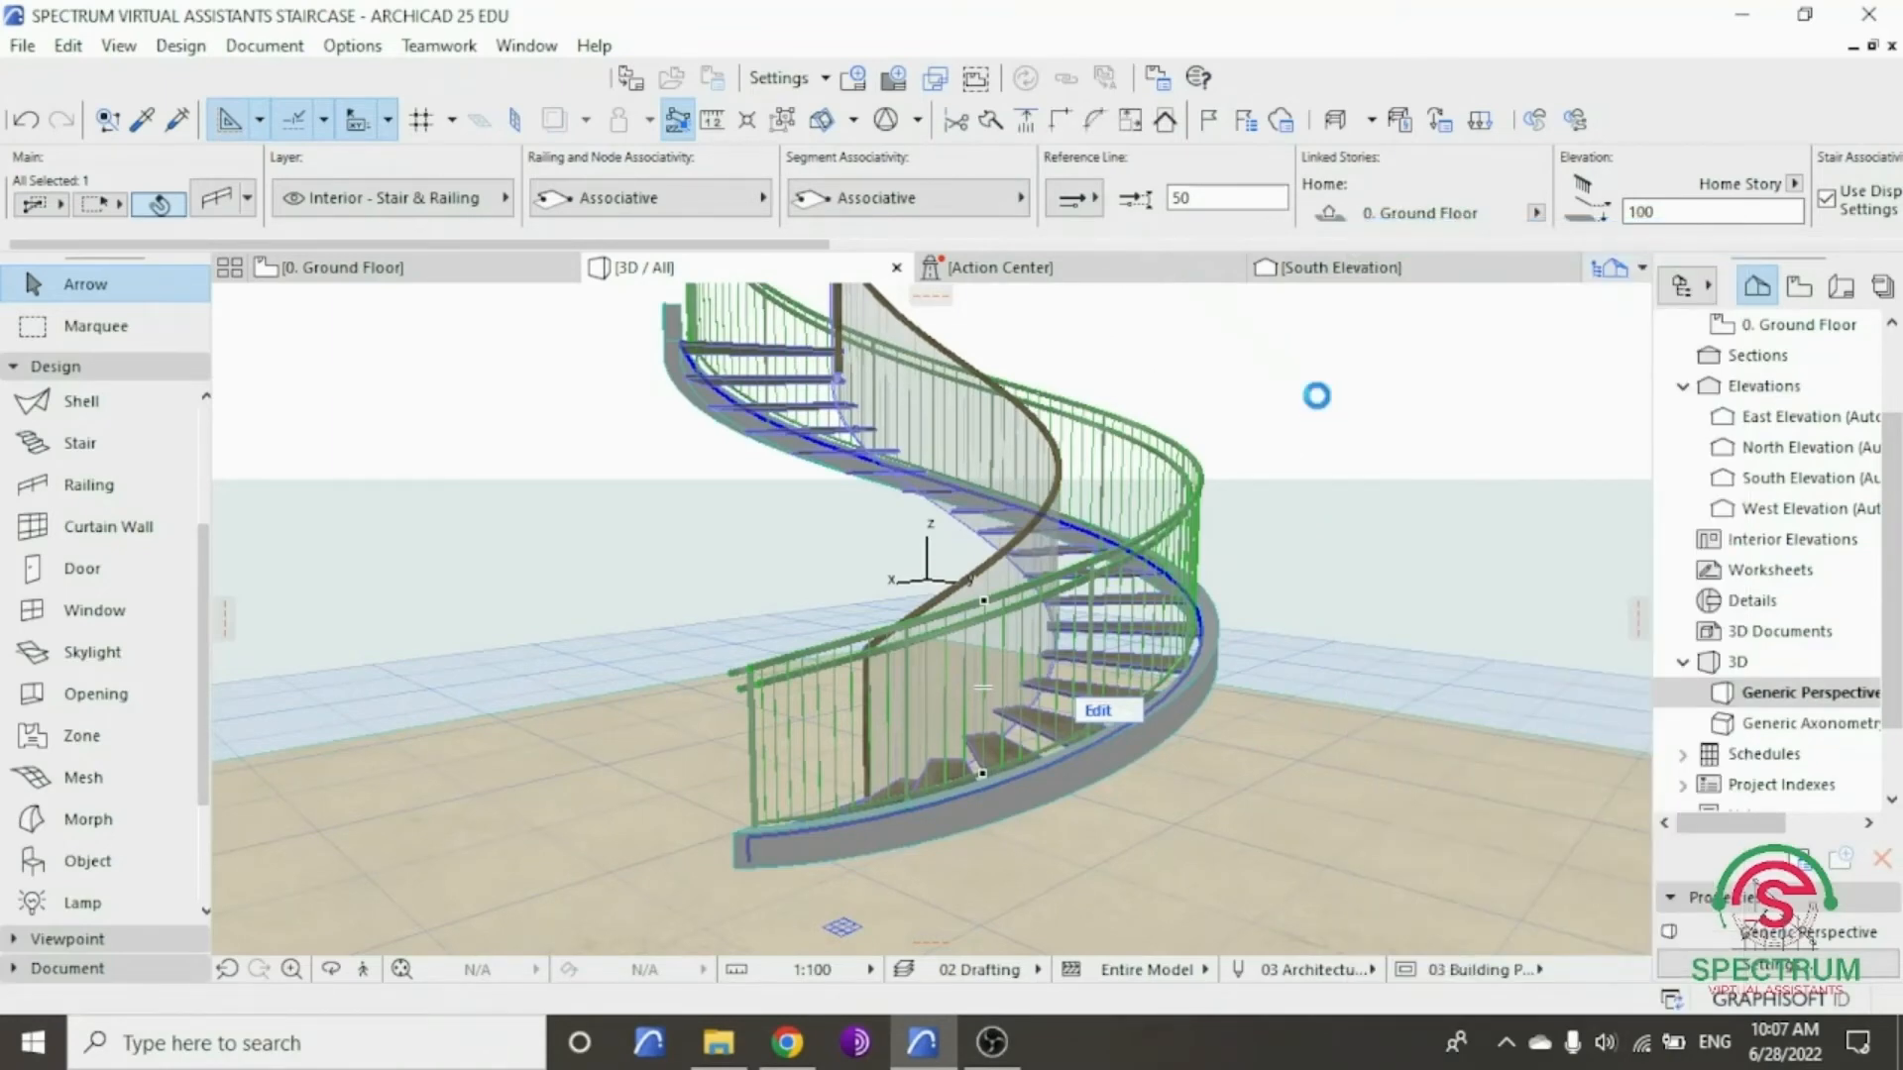
pyautogui.moveTo(684, 107); pyautogui.dragTo(1016, 130)
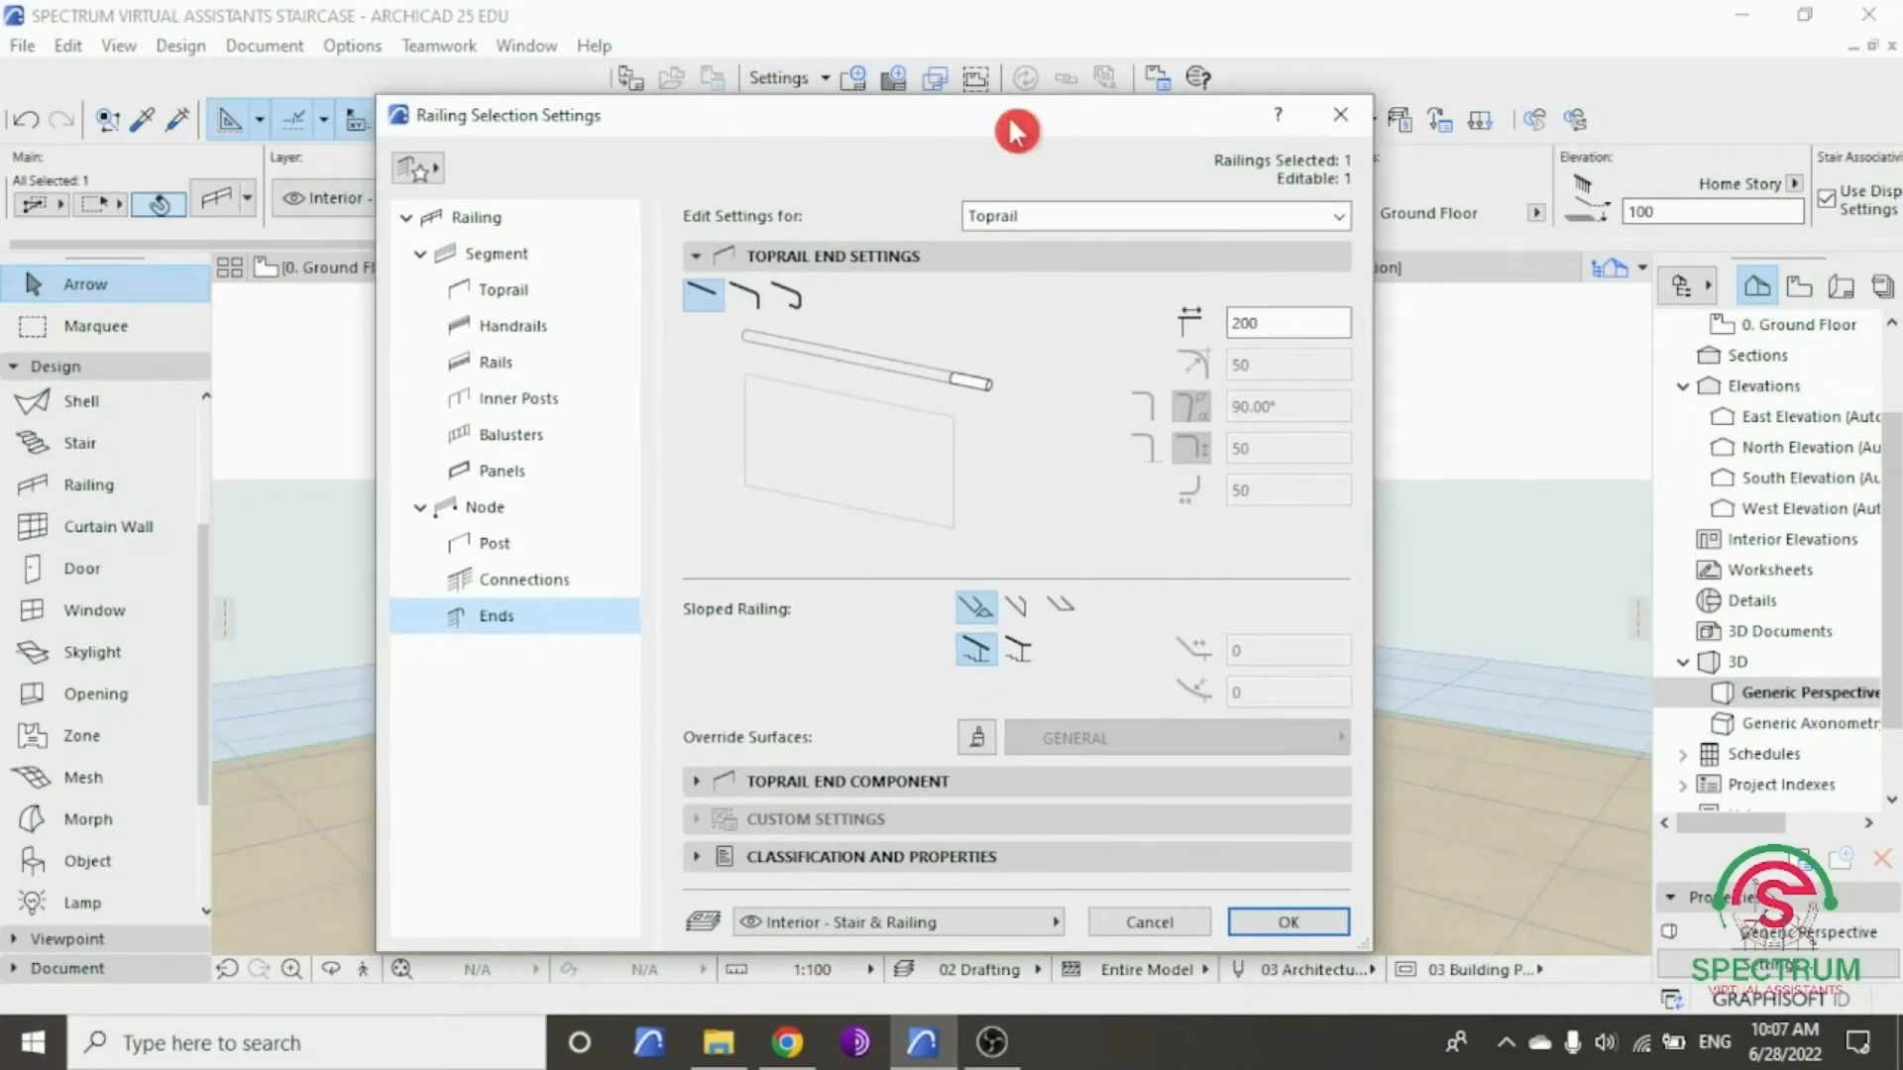
pyautogui.click(487, 219)
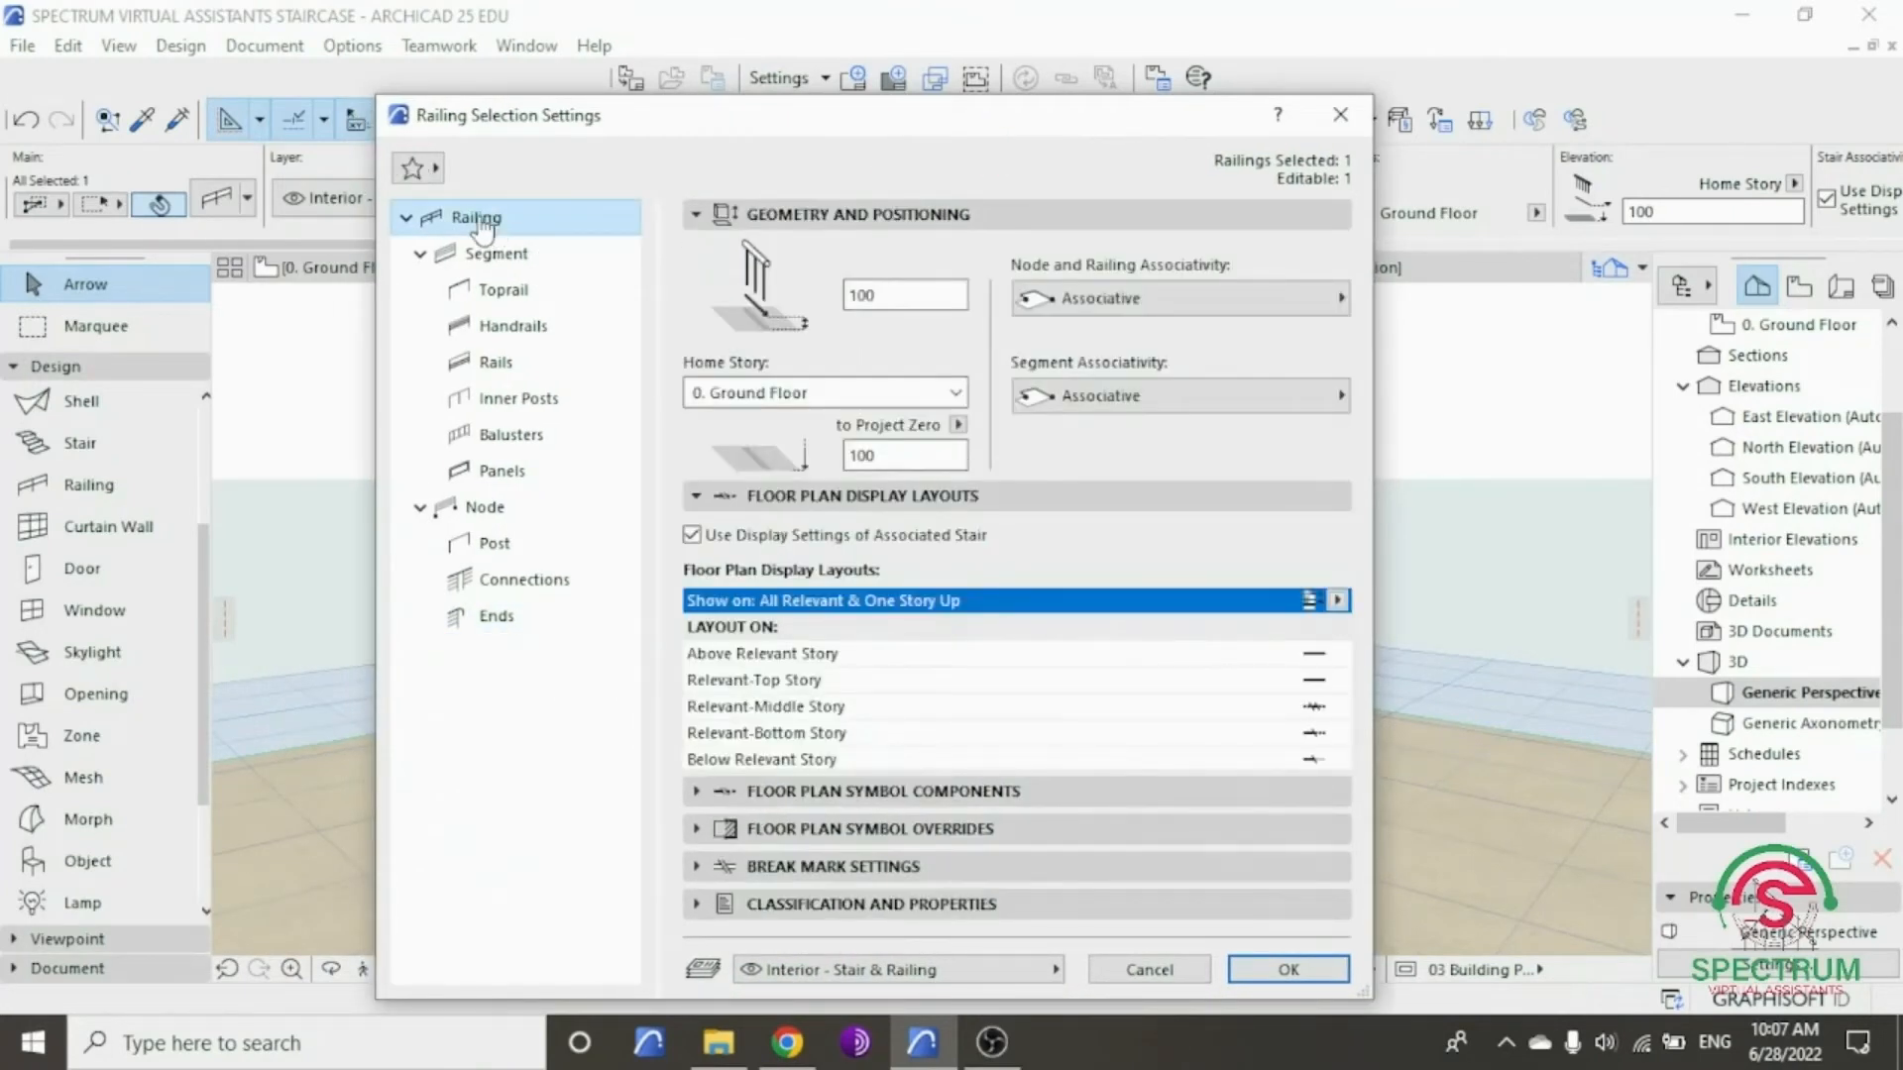
pyautogui.click(412, 167)
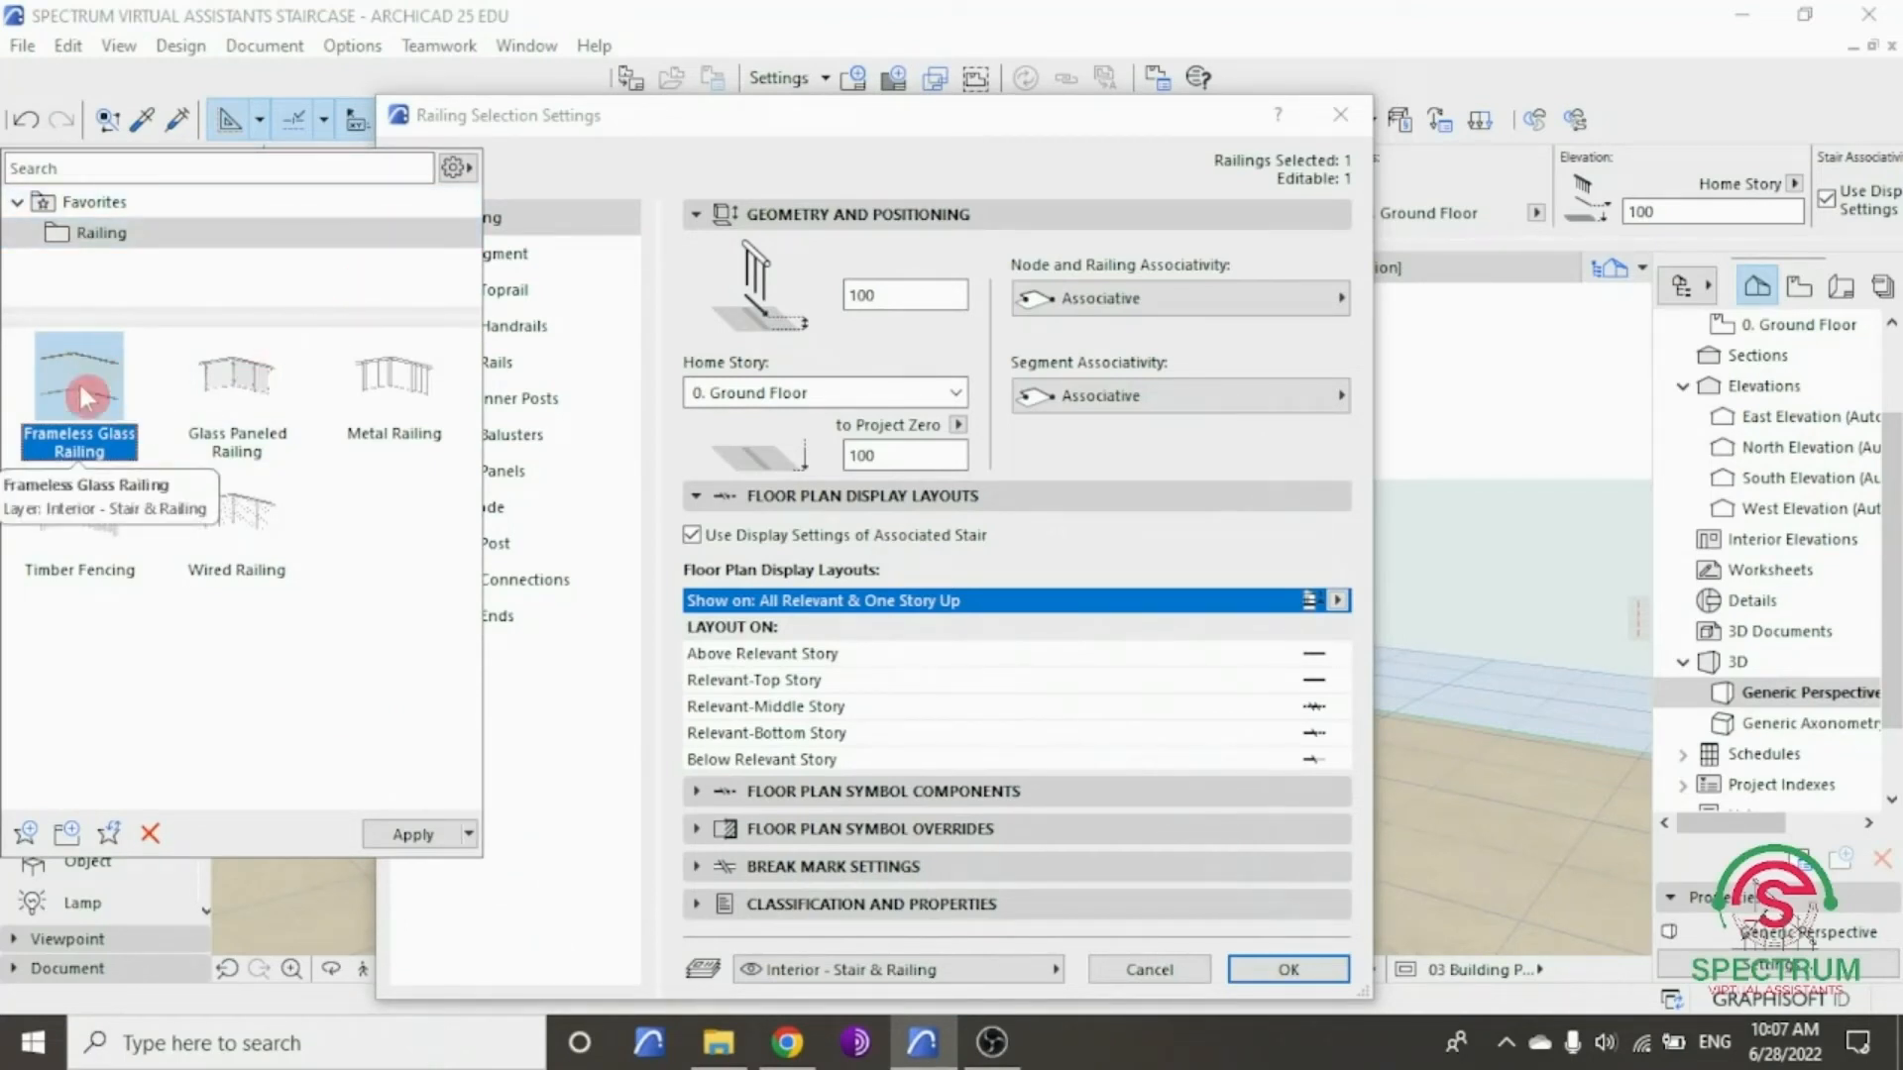
pyautogui.click(412, 834)
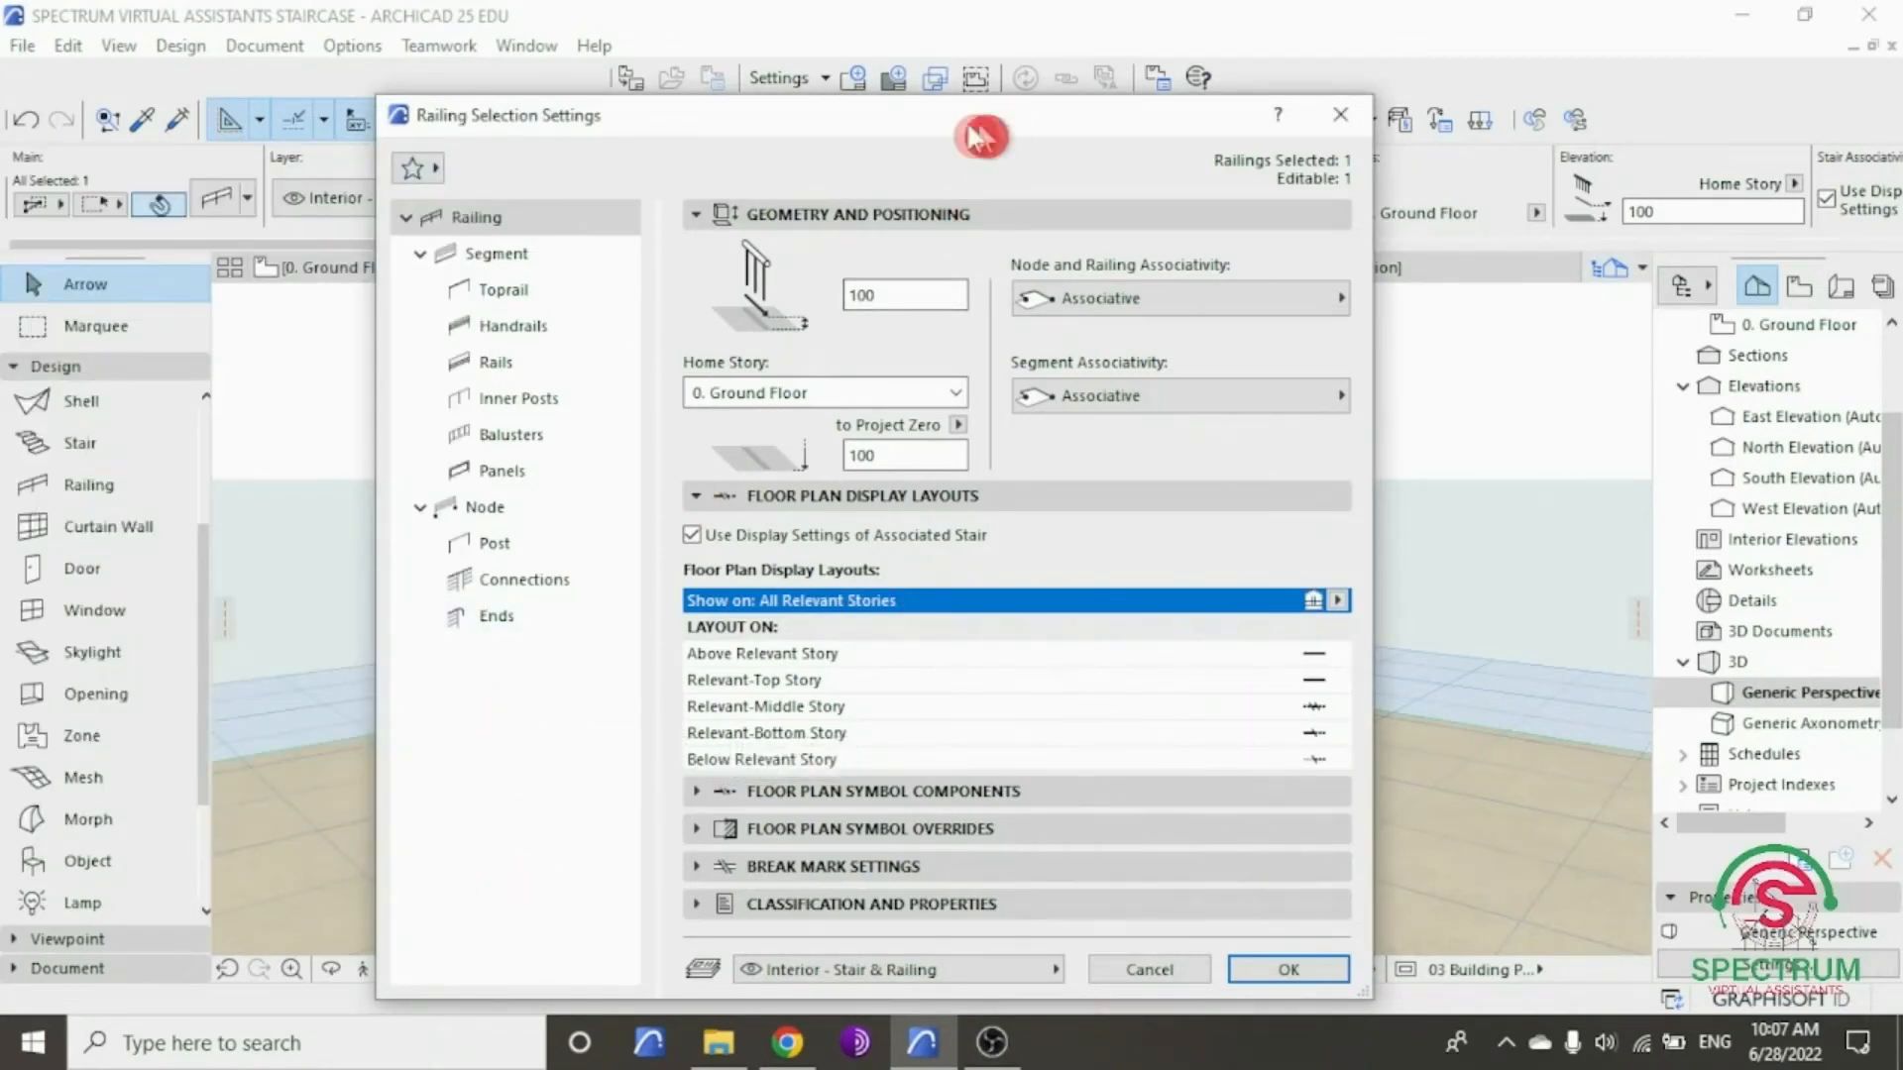
pyautogui.moveTo(997, 124); pyautogui.dragTo(720, 97)
pyautogui.click(1010, 943)
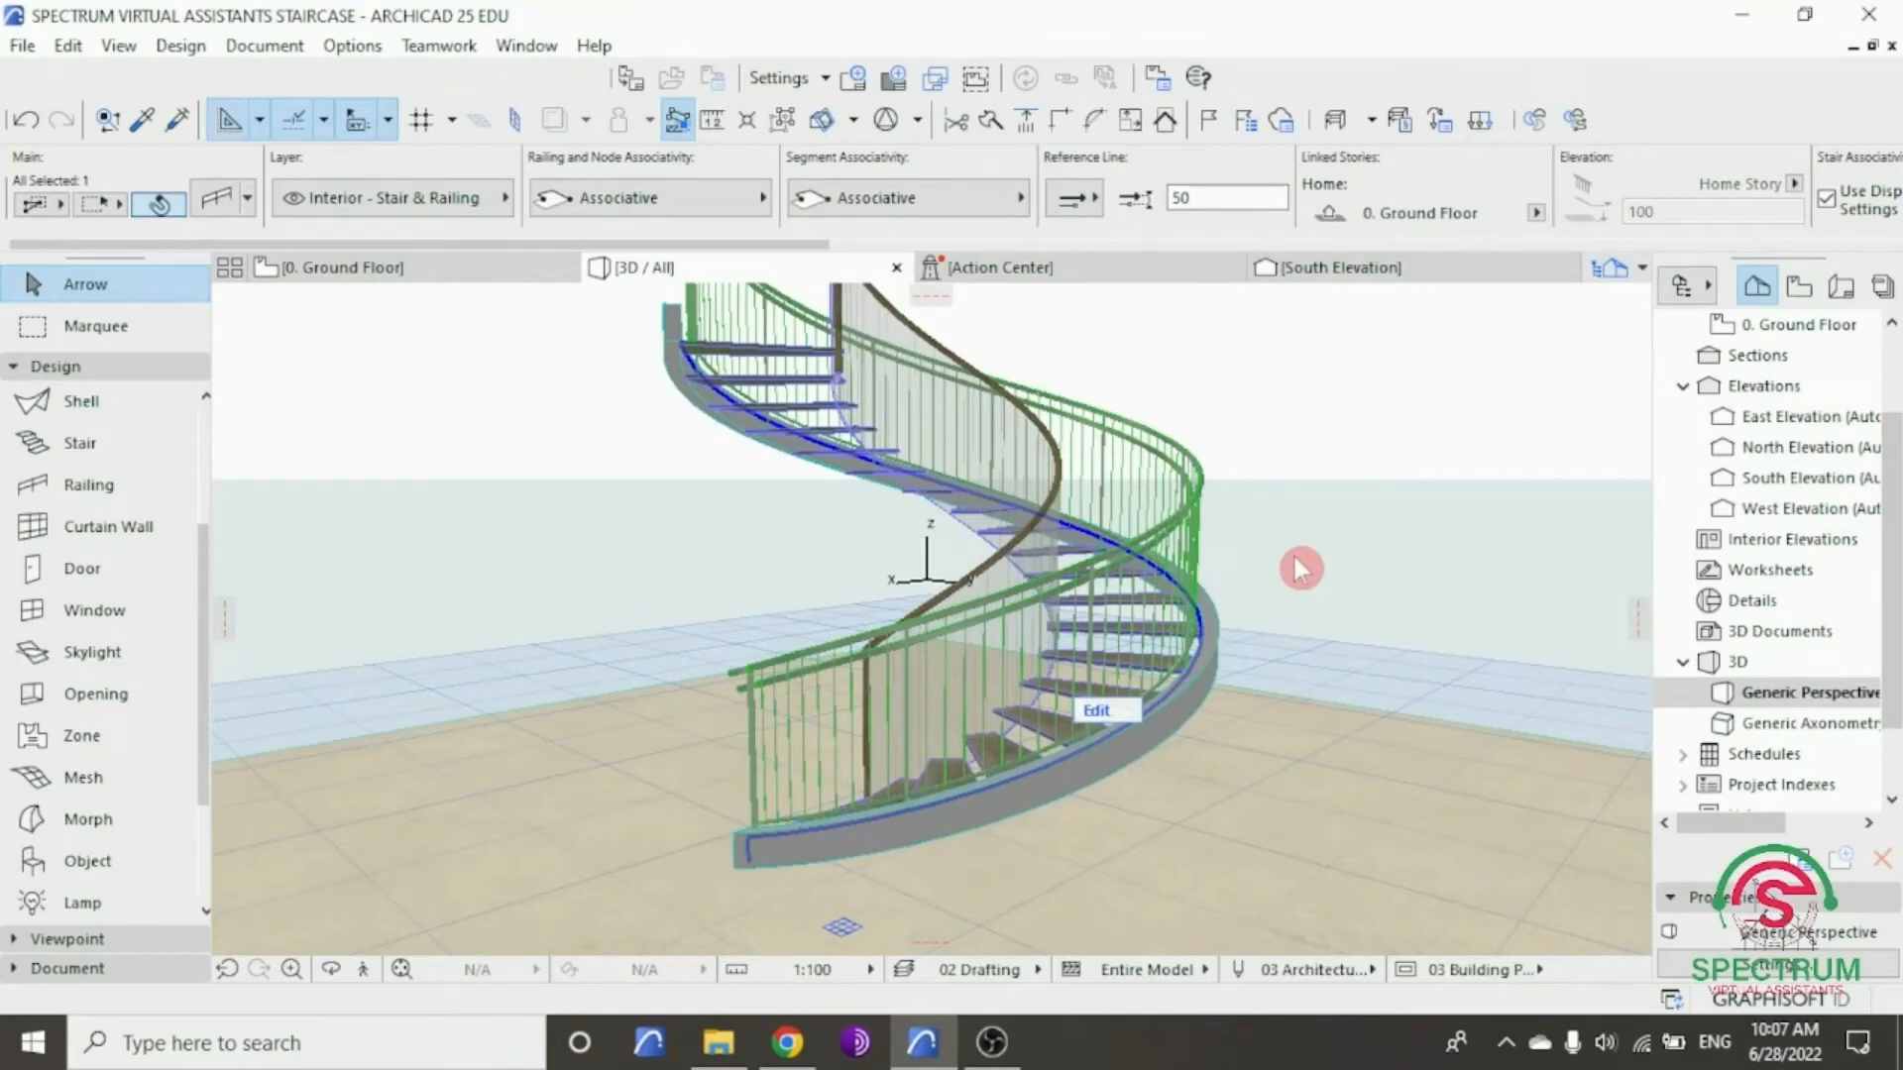
# - Remove the inner post from the segment pattern of the outer stair railing in its selection settings
pyautogui.click(1303, 693)
pyautogui.scroll(-2, 1305, 694)
pyautogui.click(943, 676)
pyautogui.click(331, 969)
pyautogui.moveTo(587, 675); pyautogui.dragTo(912, 615)
pyautogui.press('Escape')
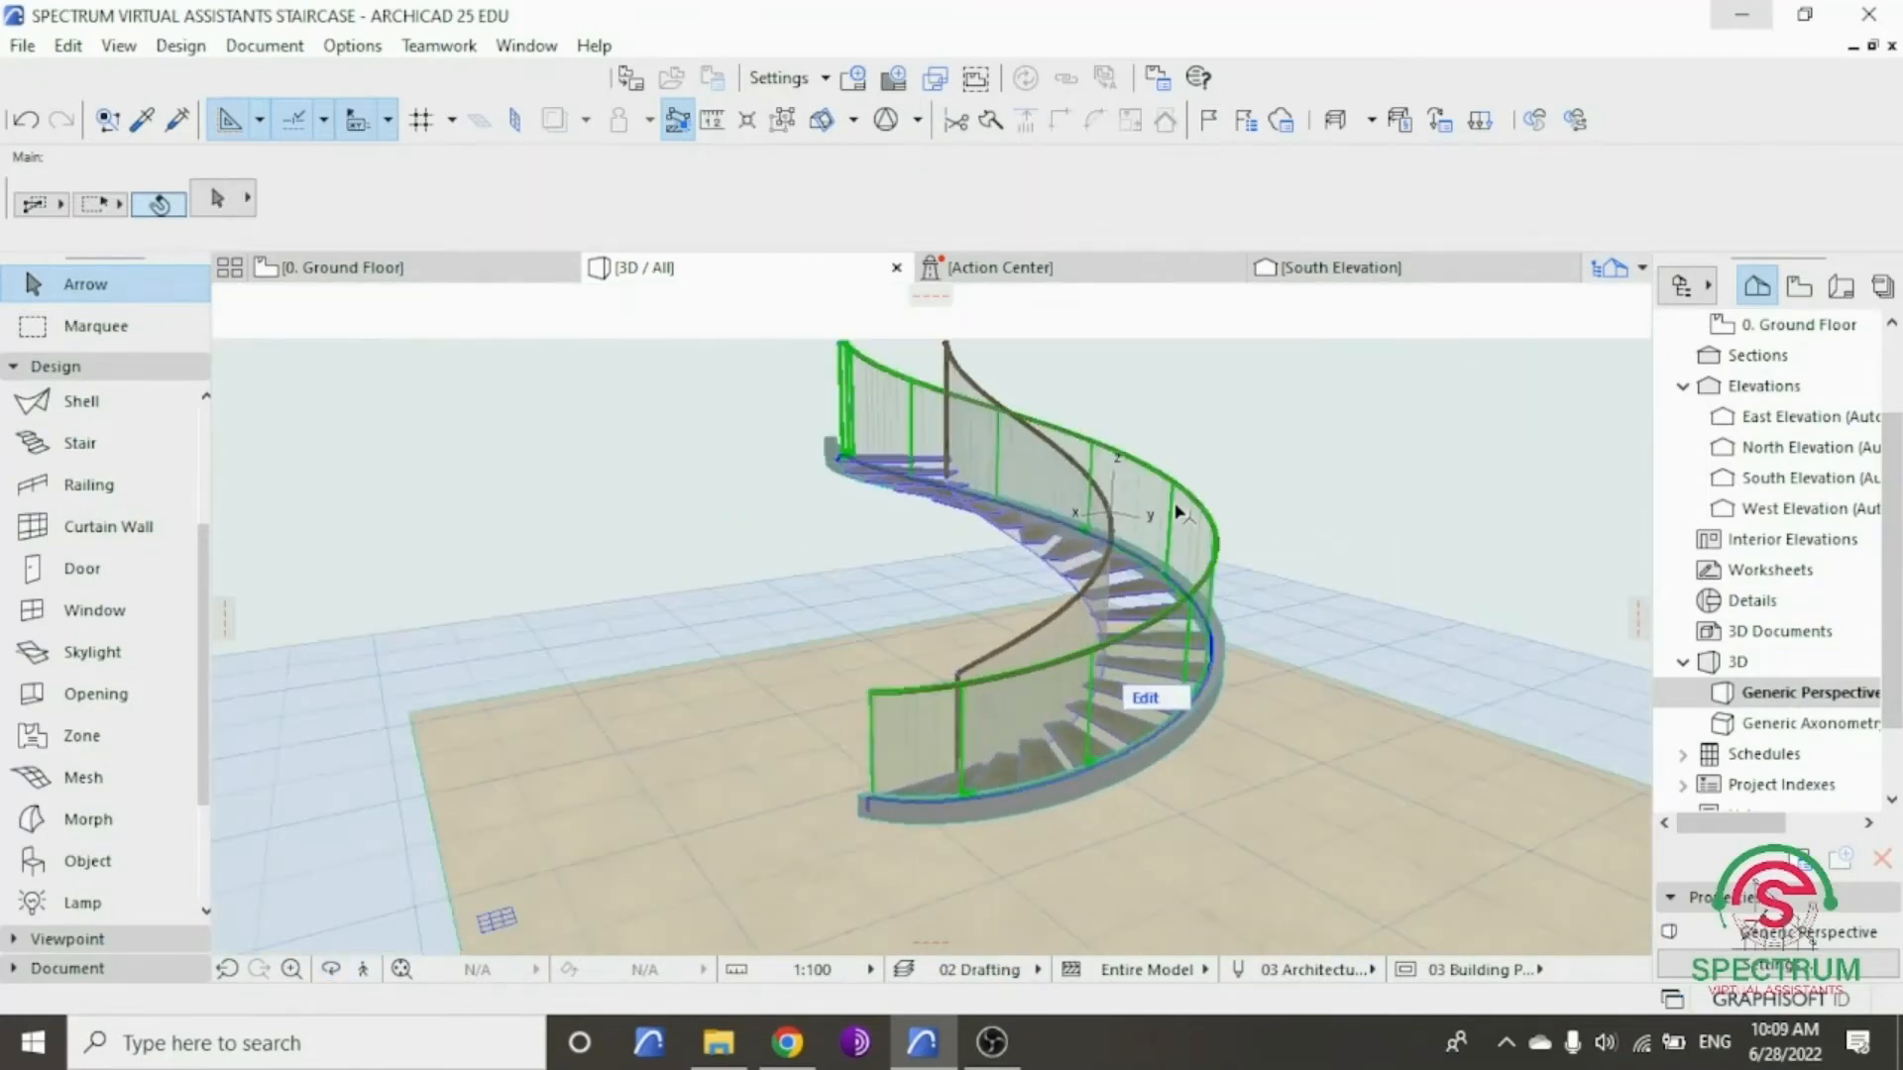
pyautogui.click(1180, 512)
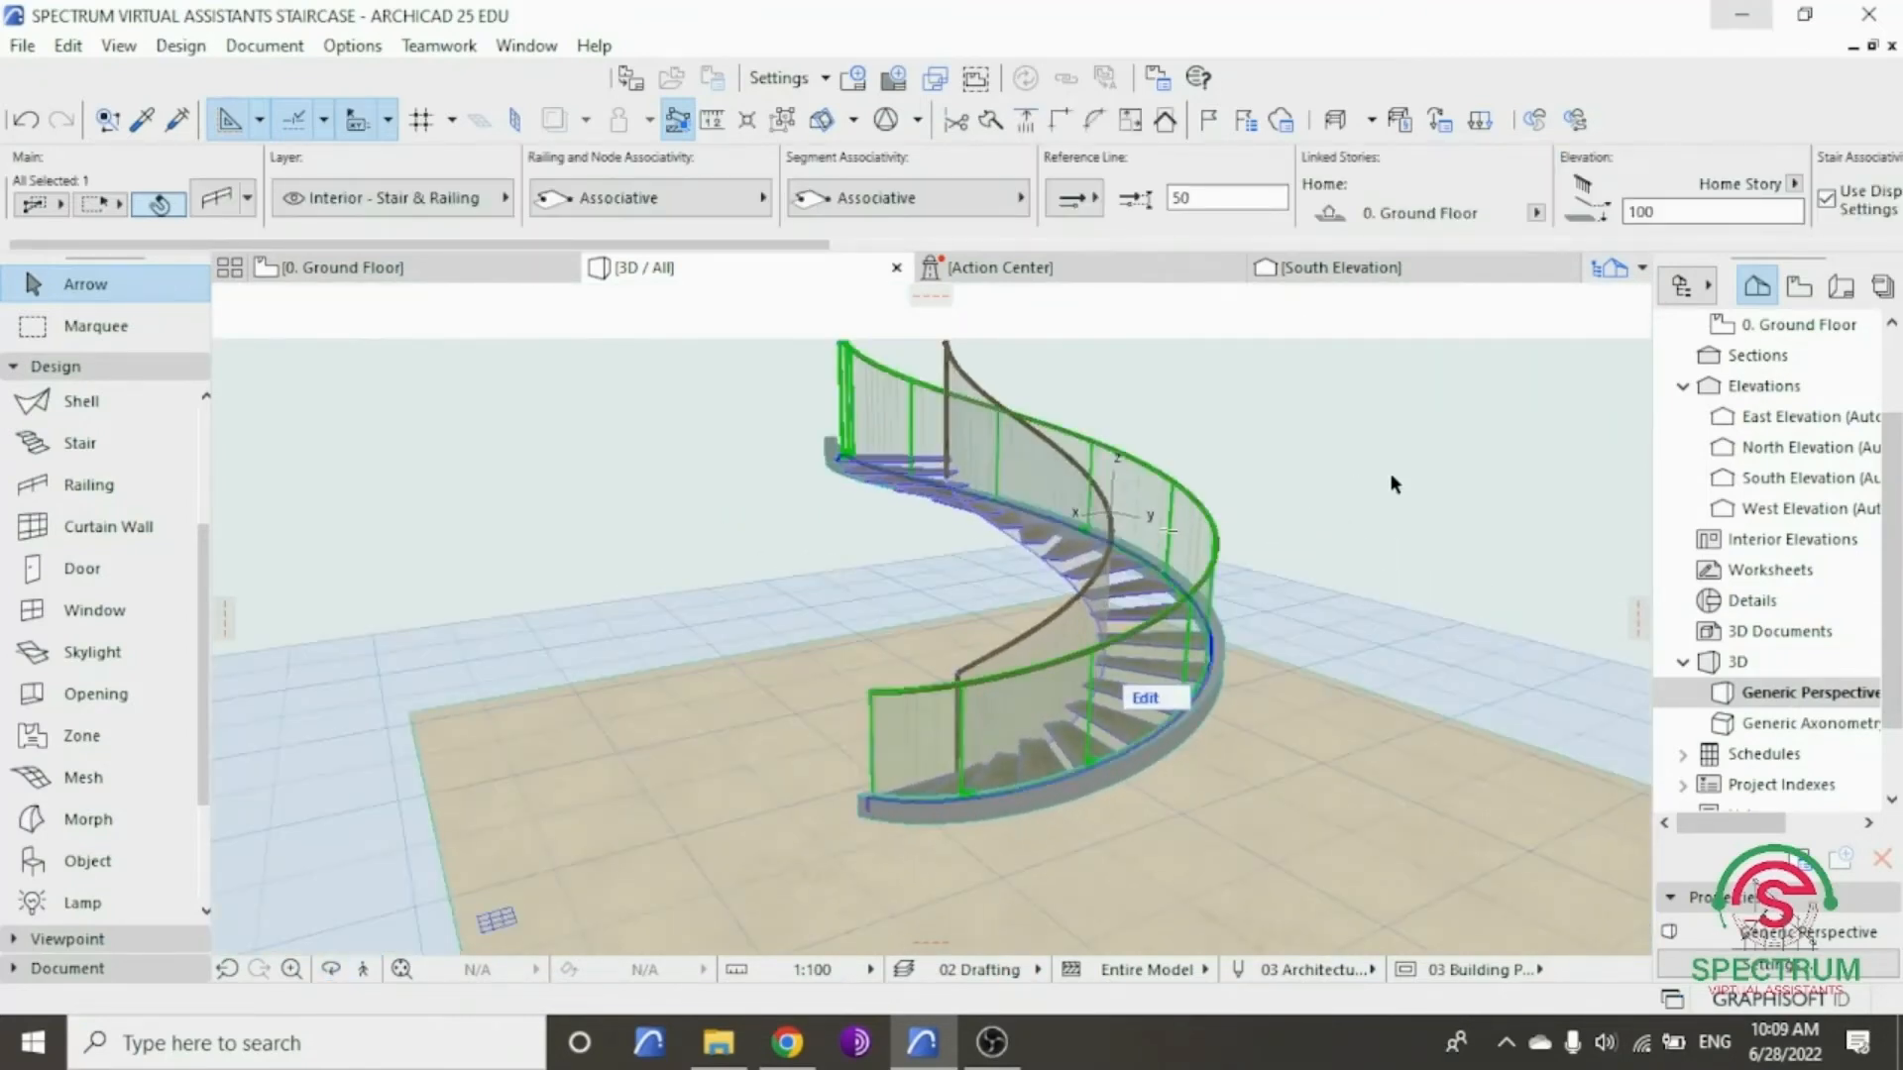
pyautogui.scroll(-2, 1220, 458)
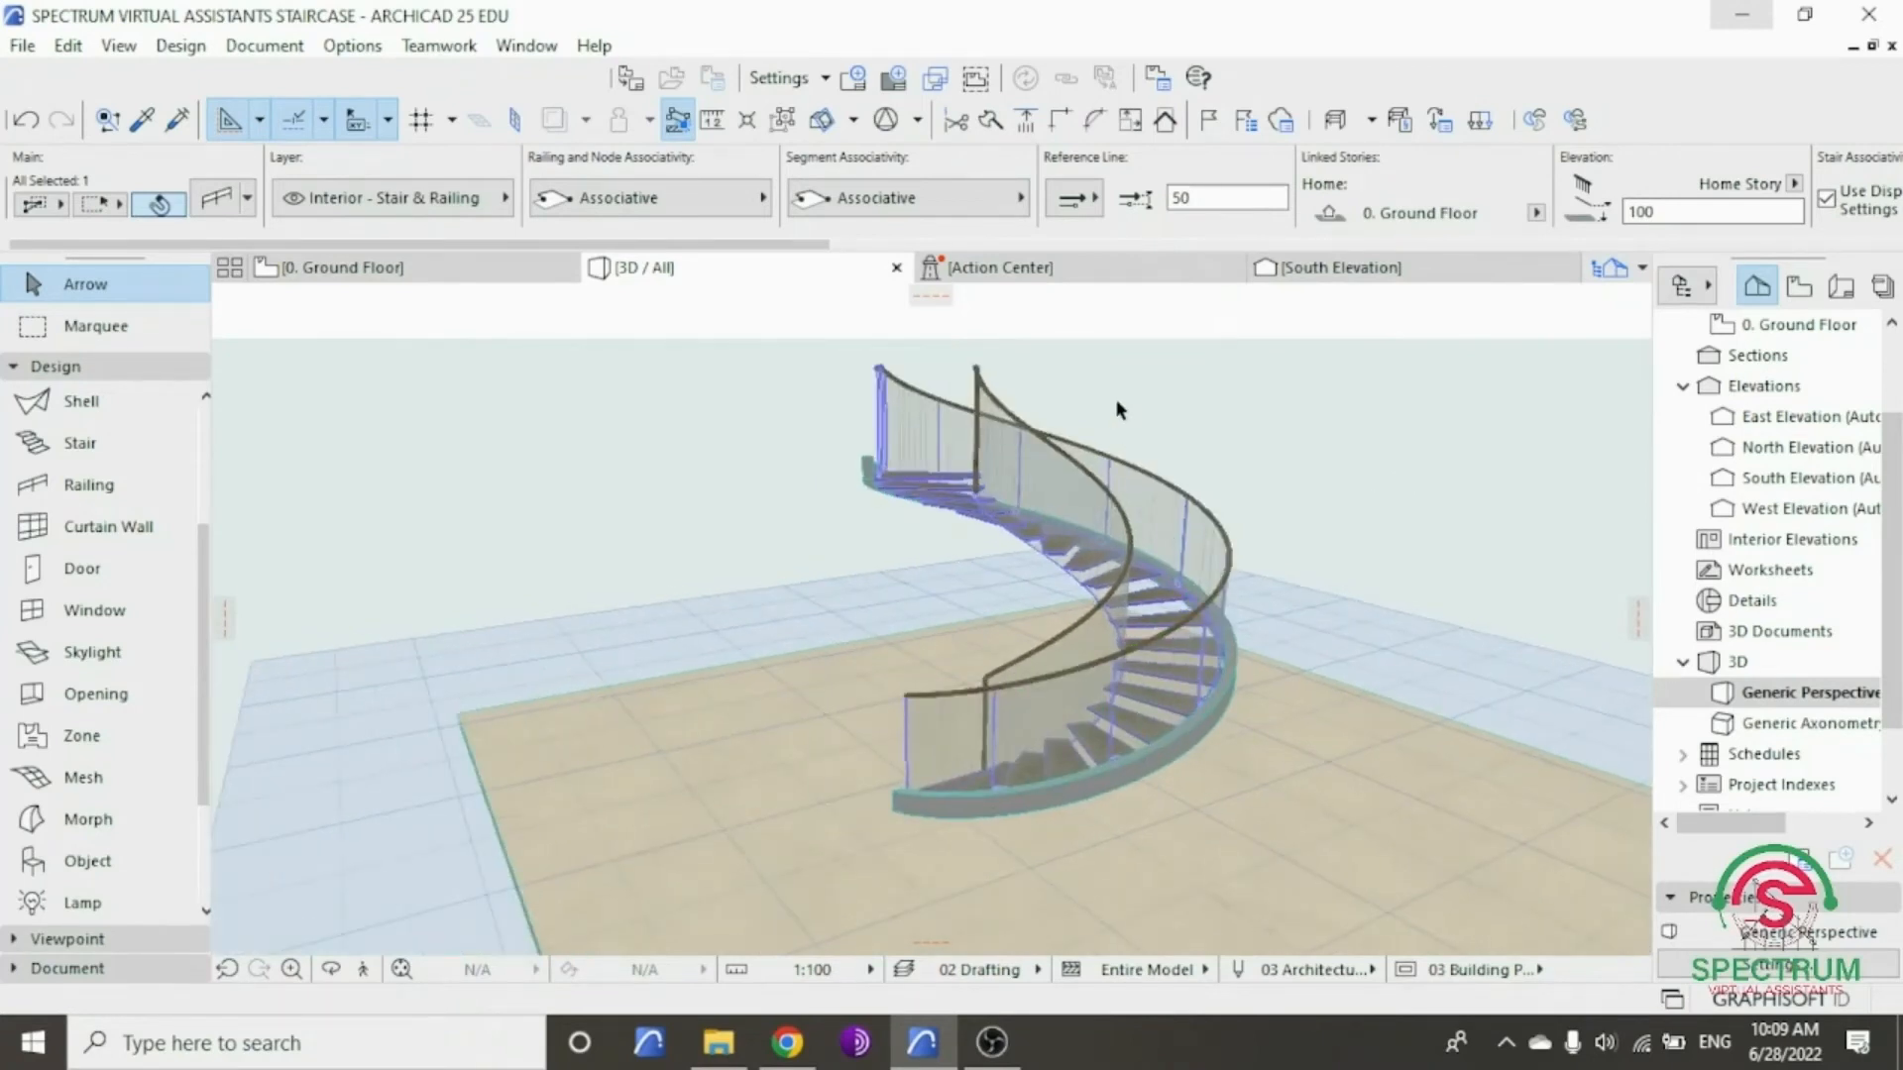
pyautogui.rightClick(1227, 659)
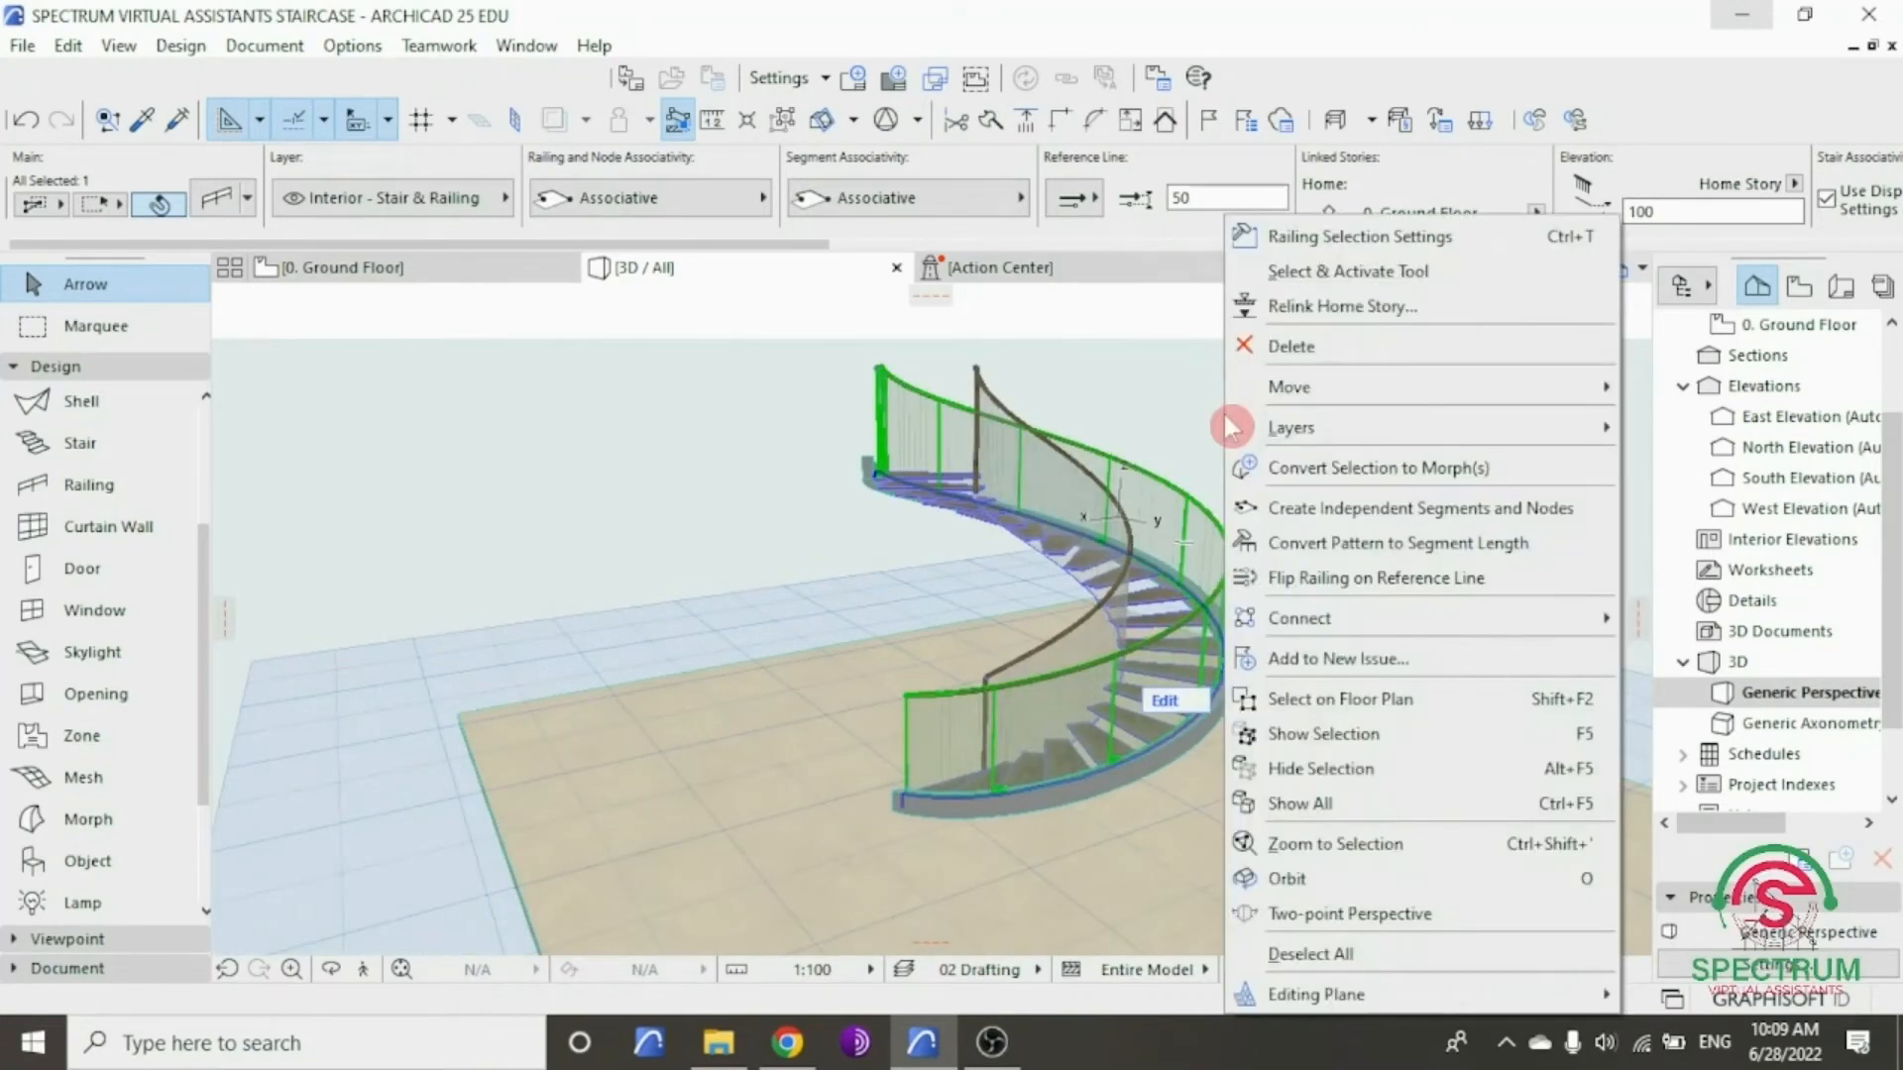
pyautogui.click(1354, 238)
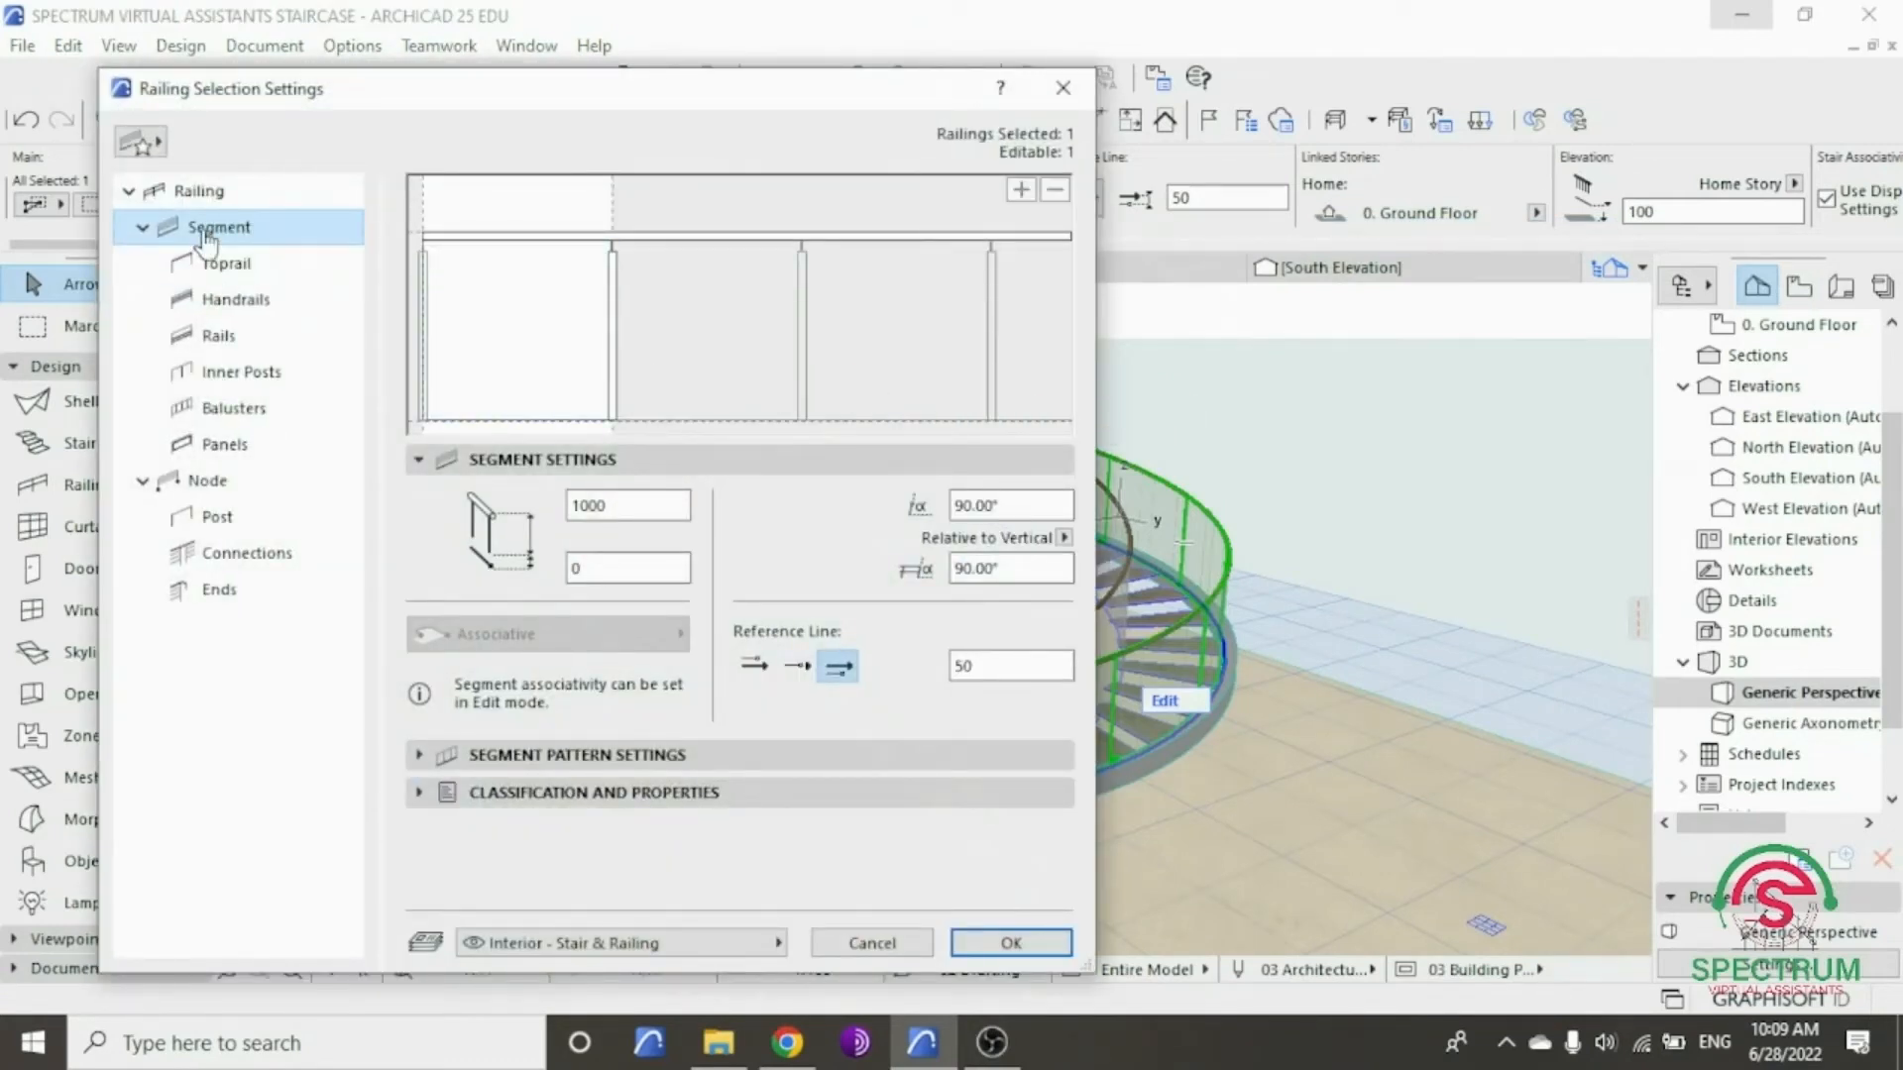
pyautogui.click(492, 239)
pyautogui.click(260, 385)
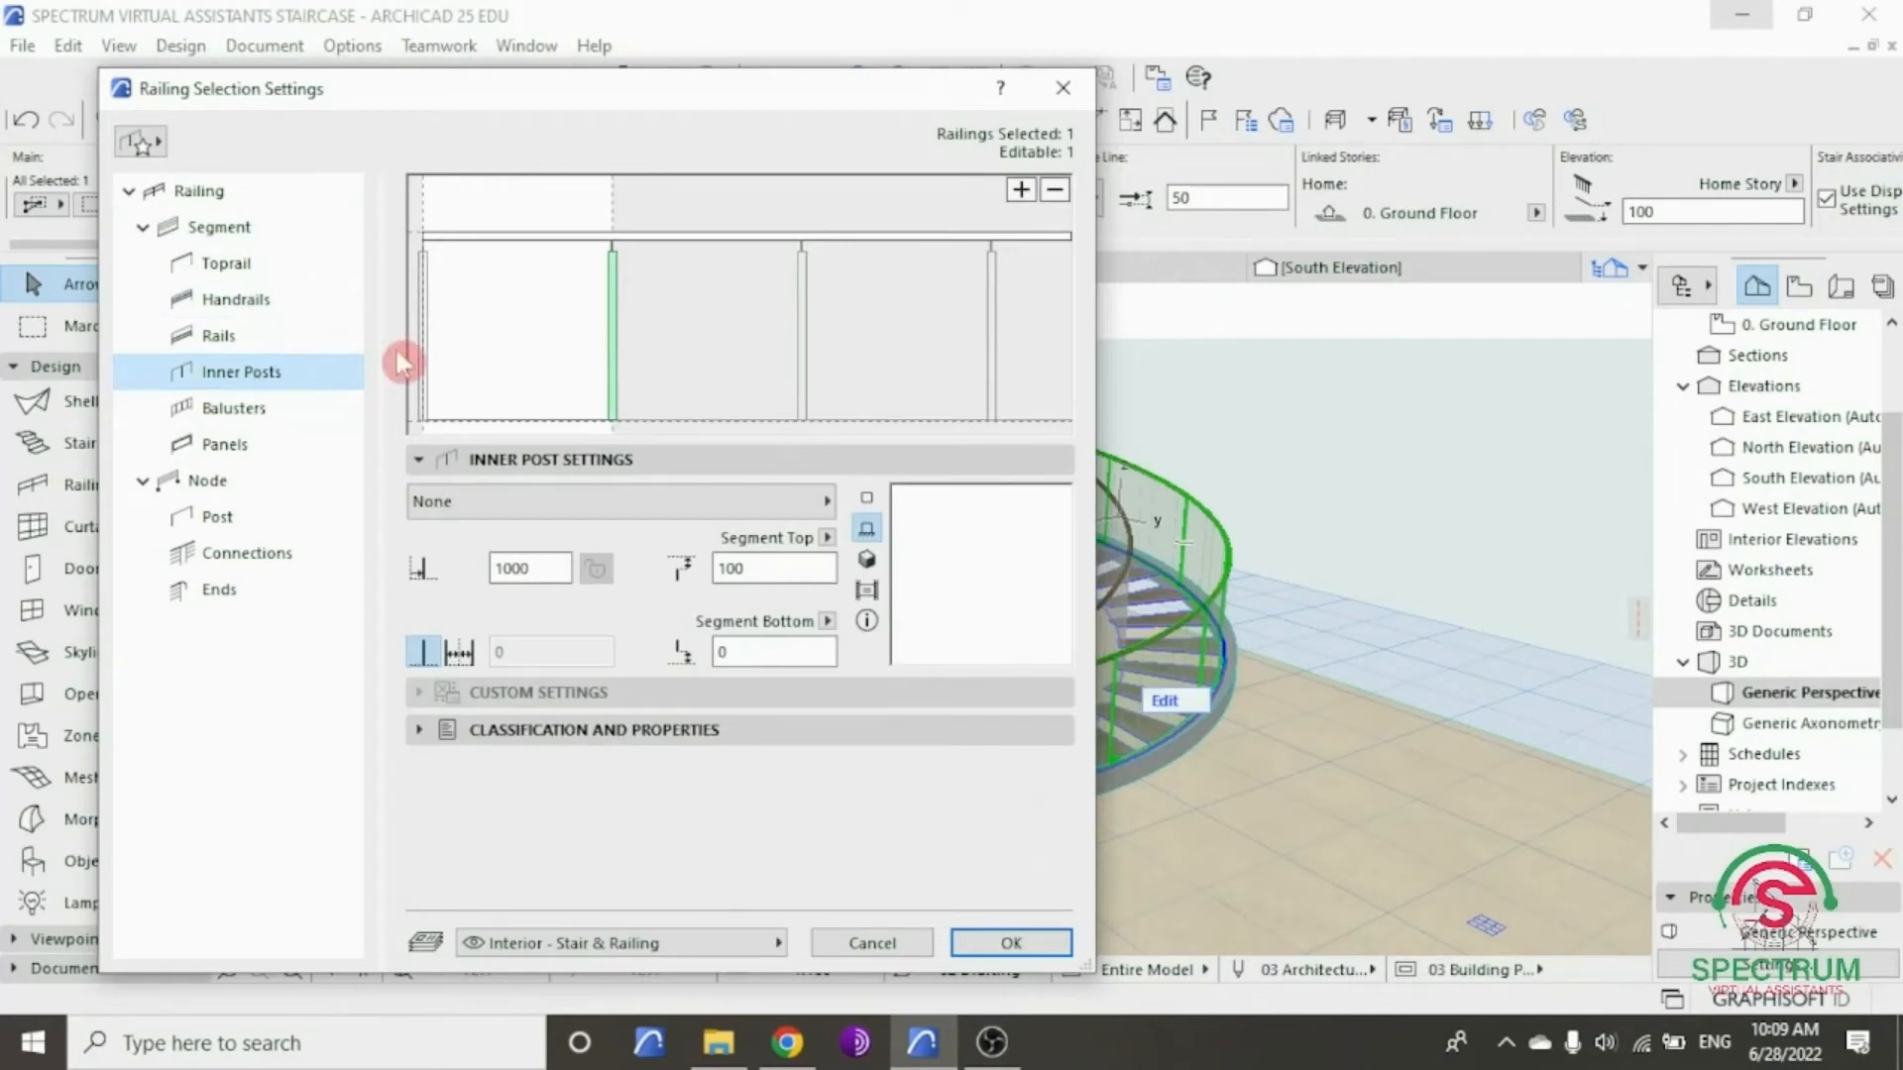
pyautogui.click(1057, 192)
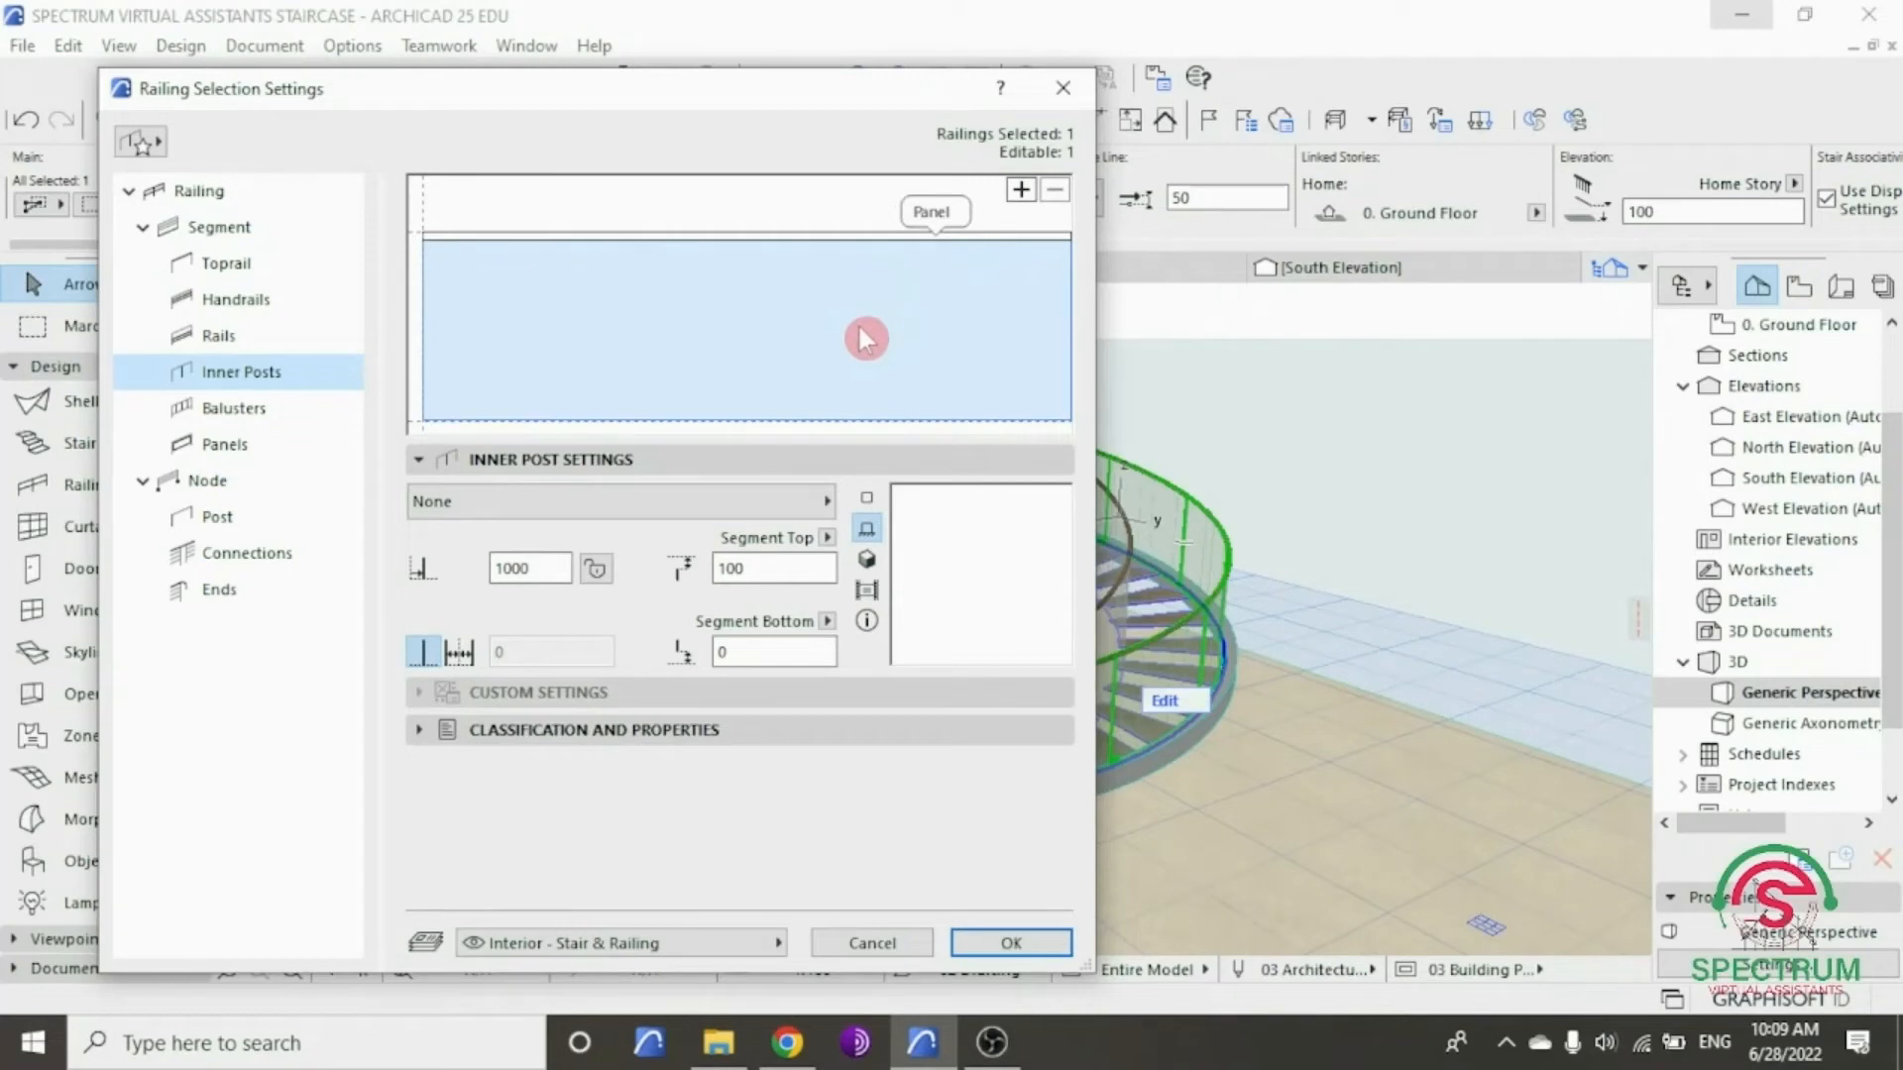
# - Set the building material of the outer railing's panel to Gypsum Plasterboard - Waterproof in its 3D representation settings
pyautogui.click(254, 456)
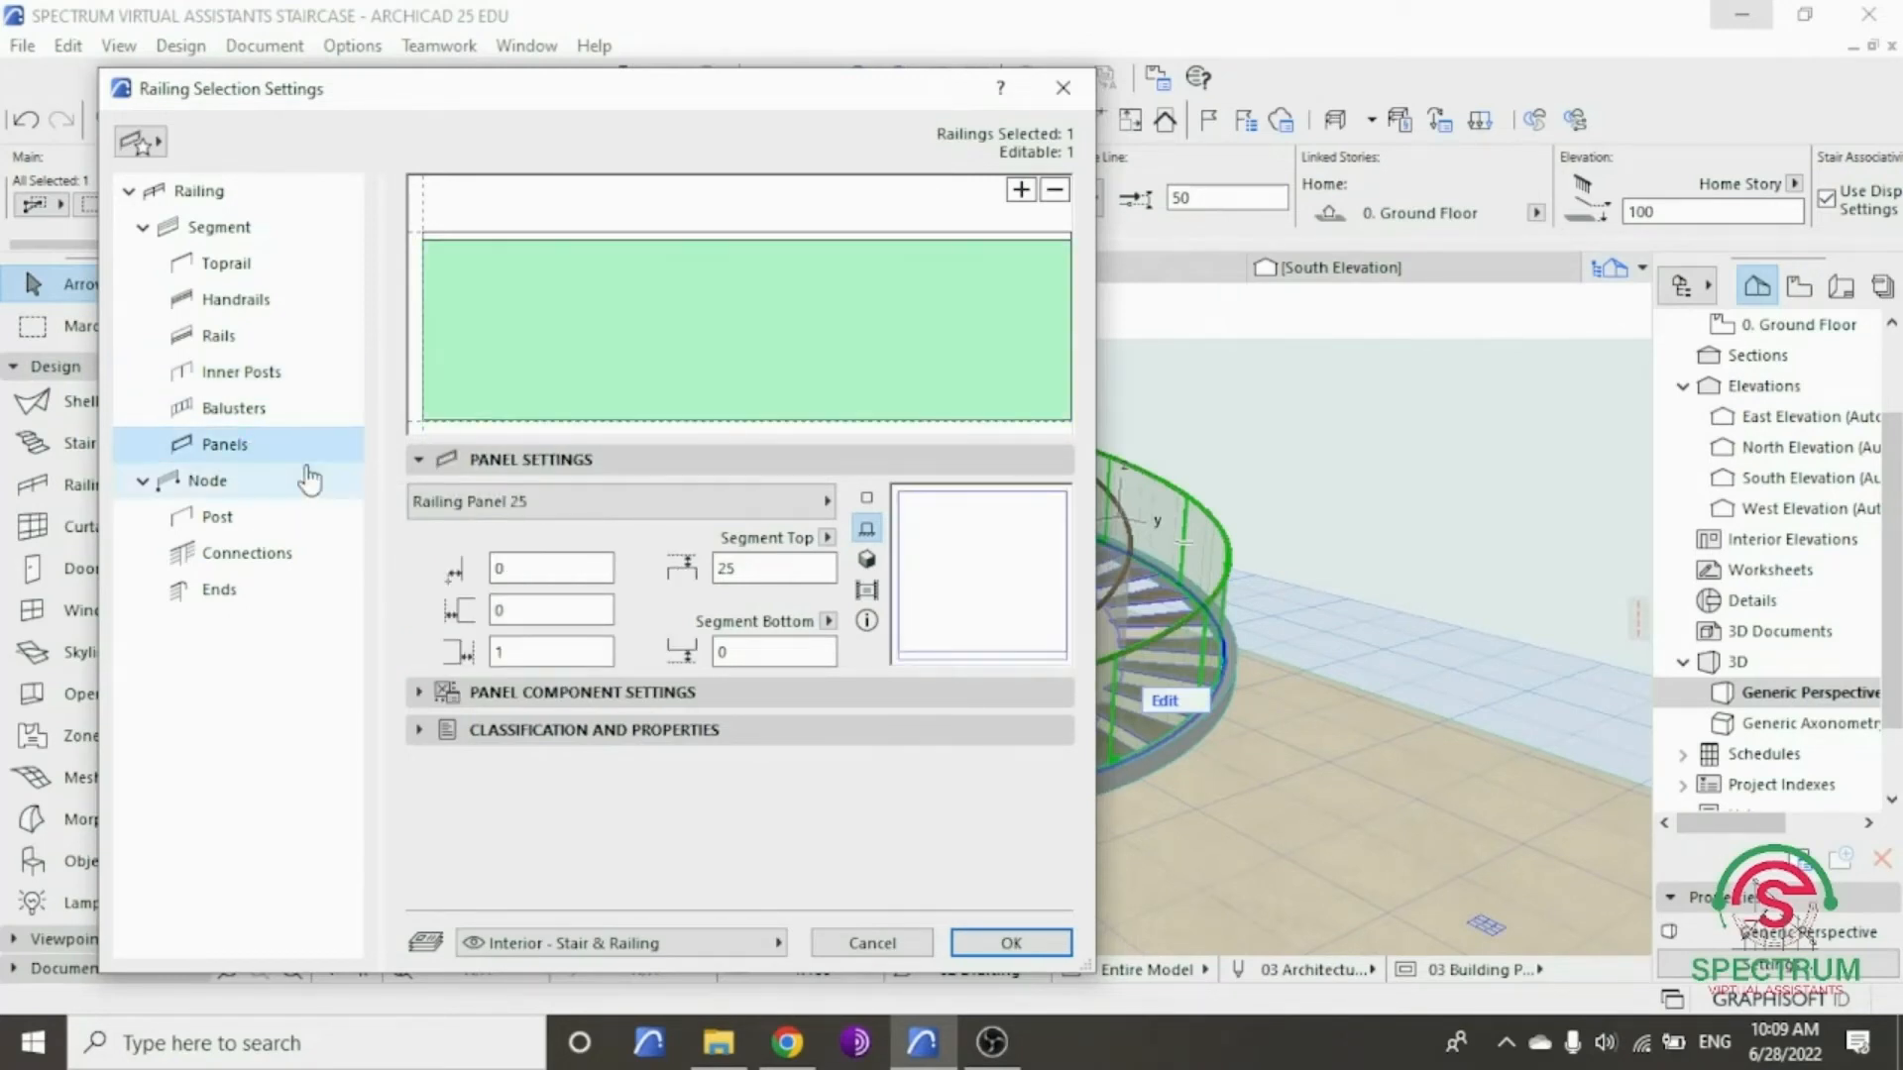
pyautogui.click(573, 693)
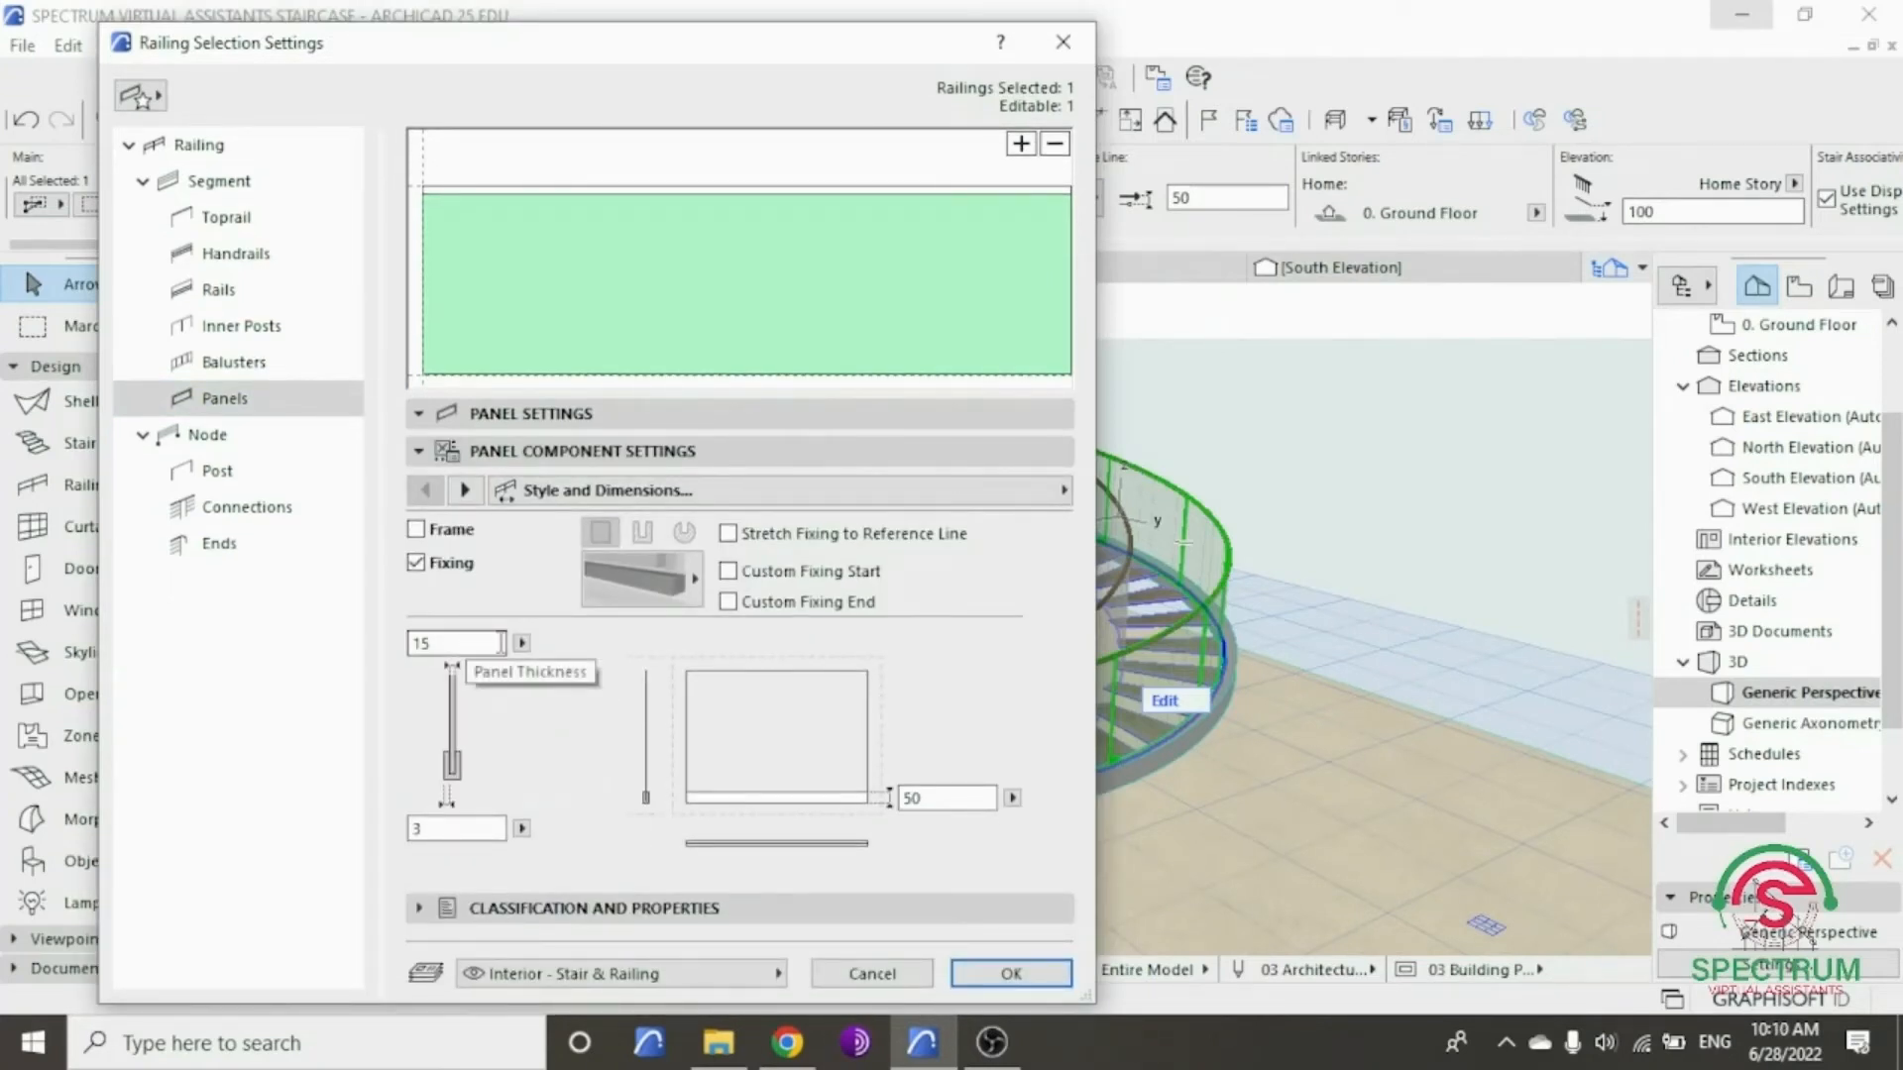
pyautogui.click(639, 490)
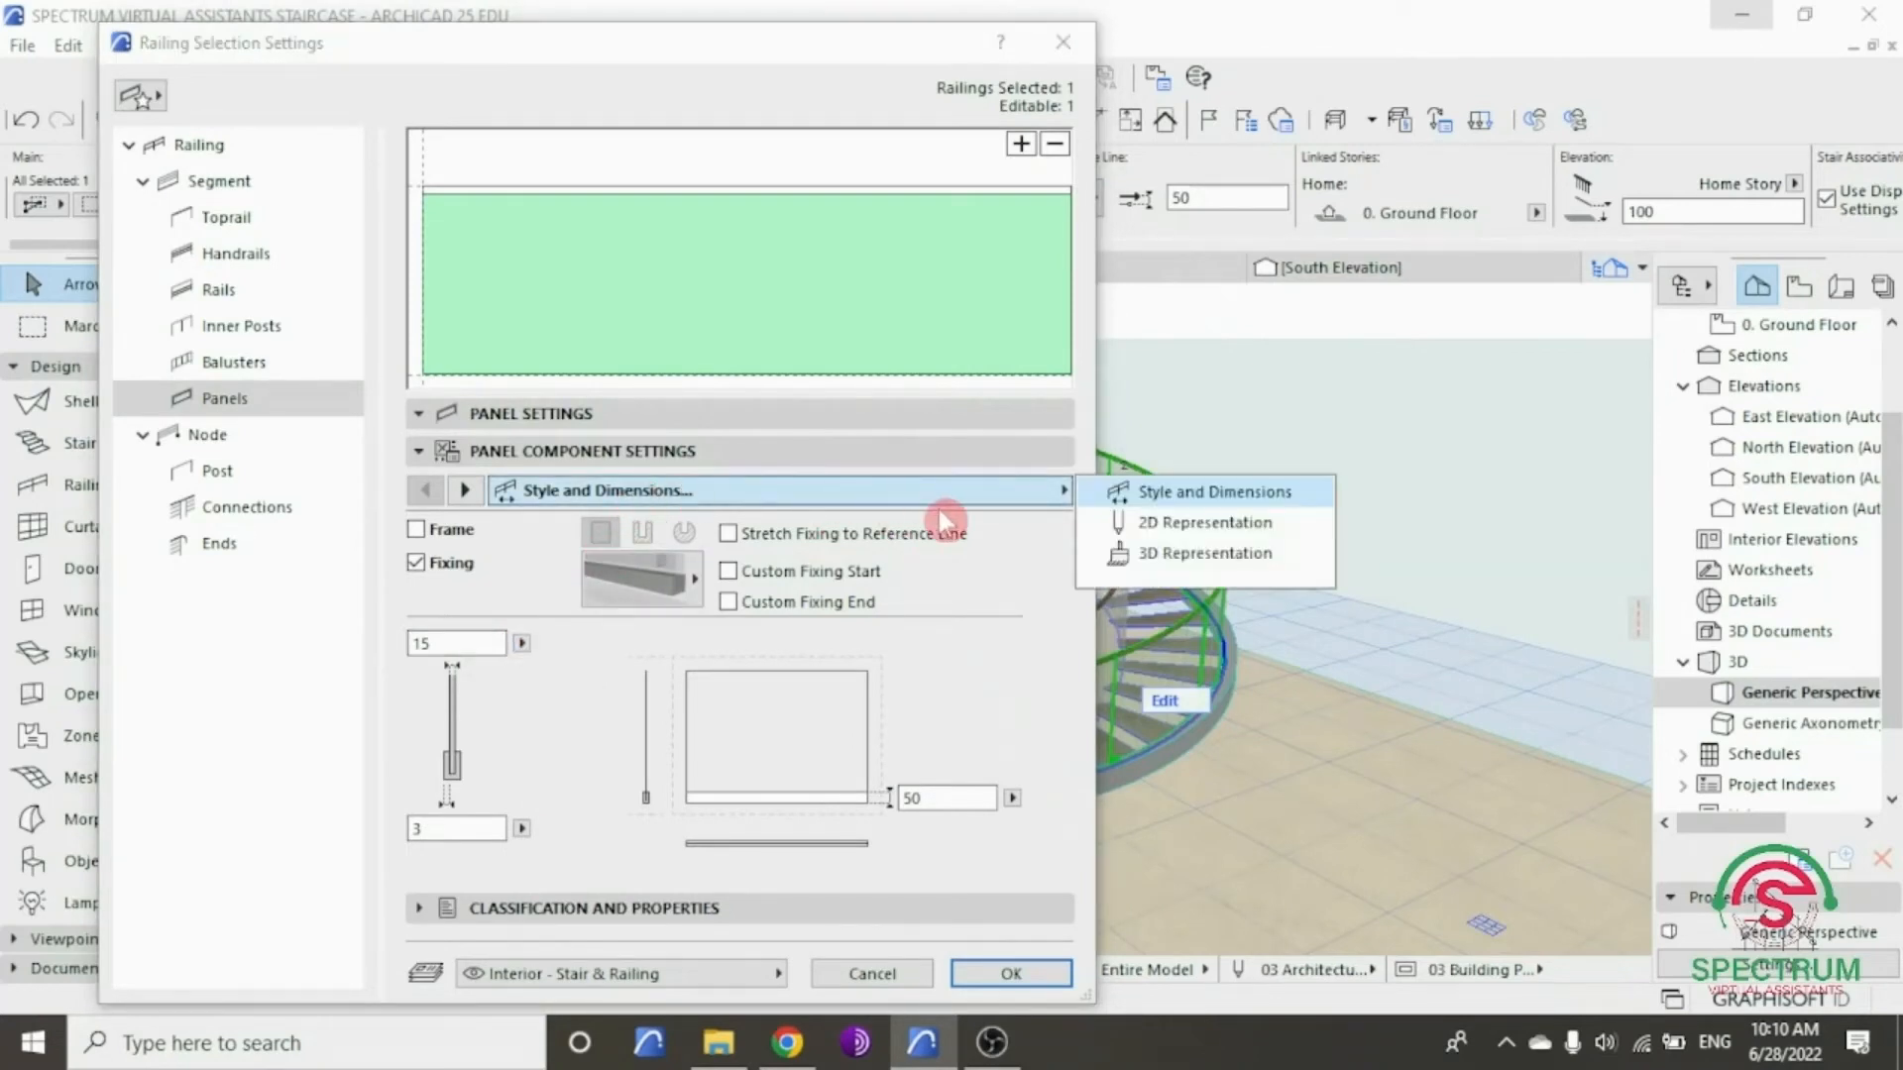
pyautogui.click(1162, 561)
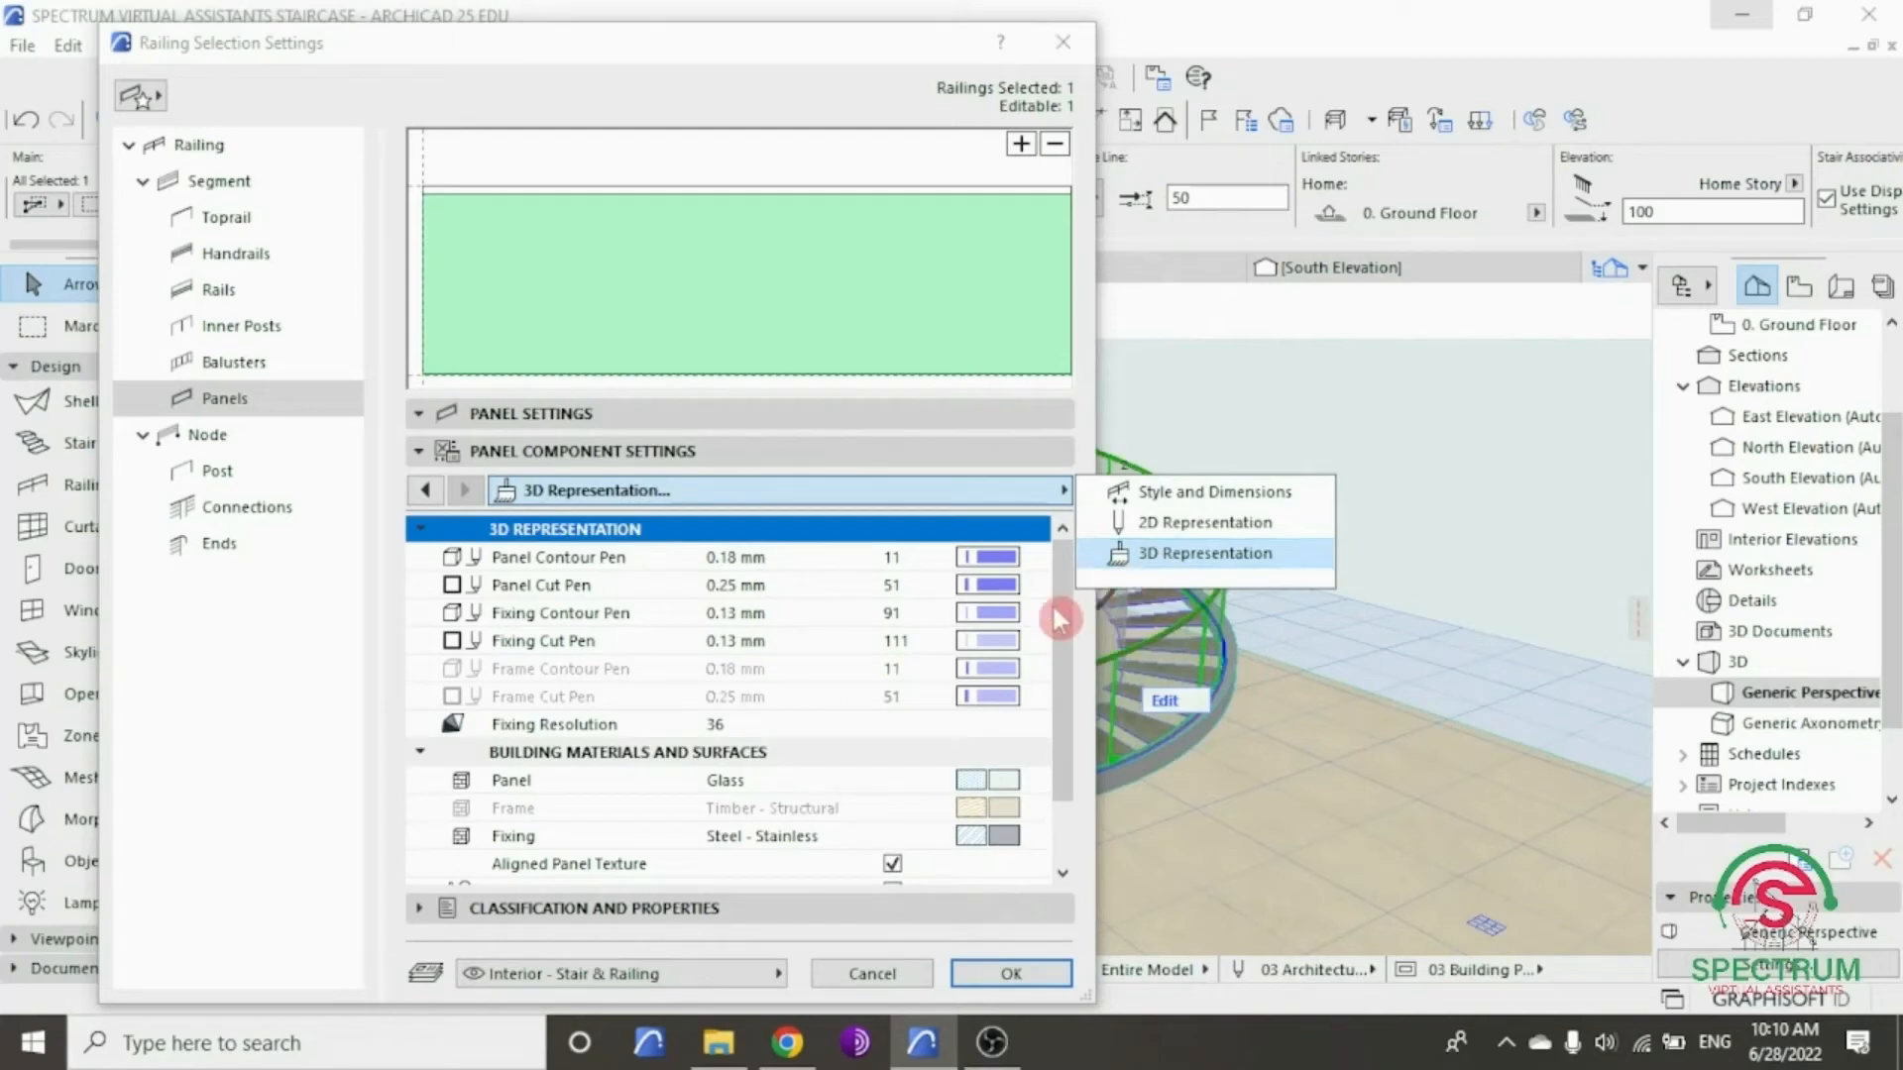
pyautogui.click(1007, 782)
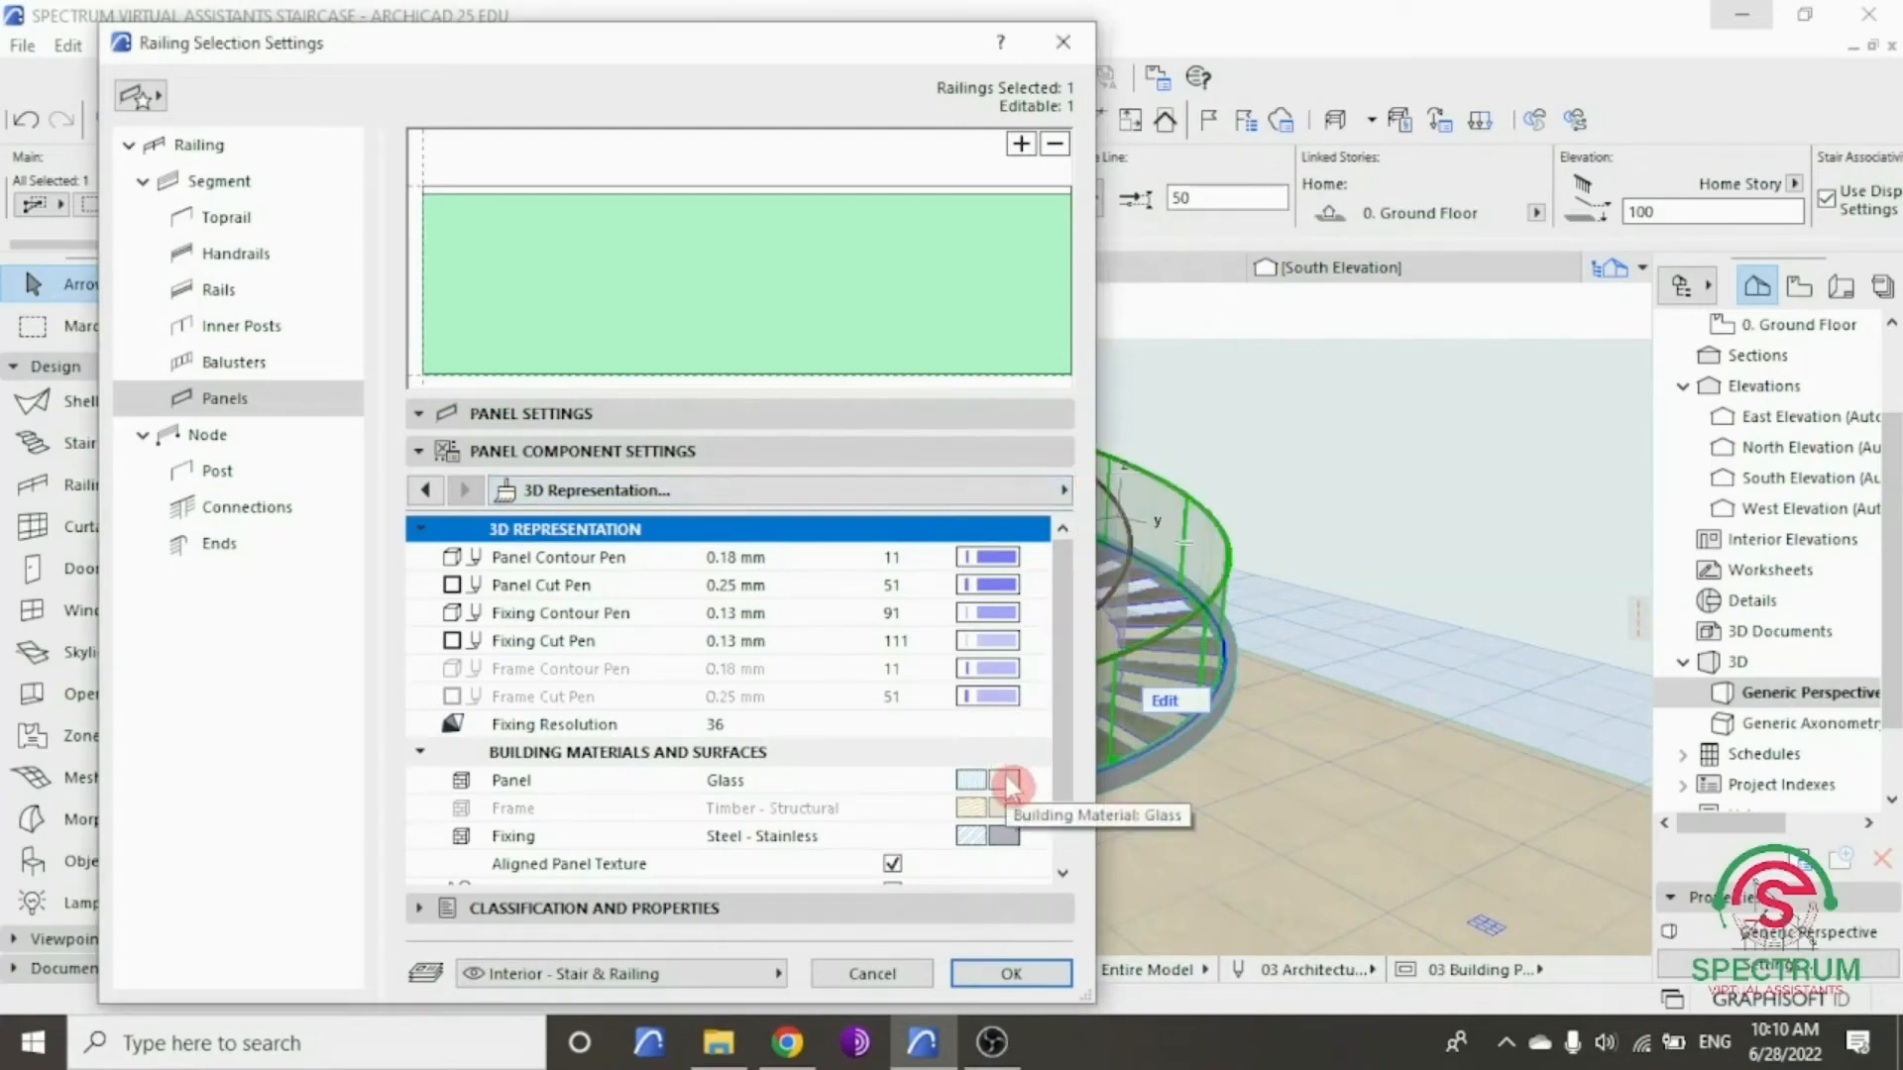
pyautogui.click(1005, 781)
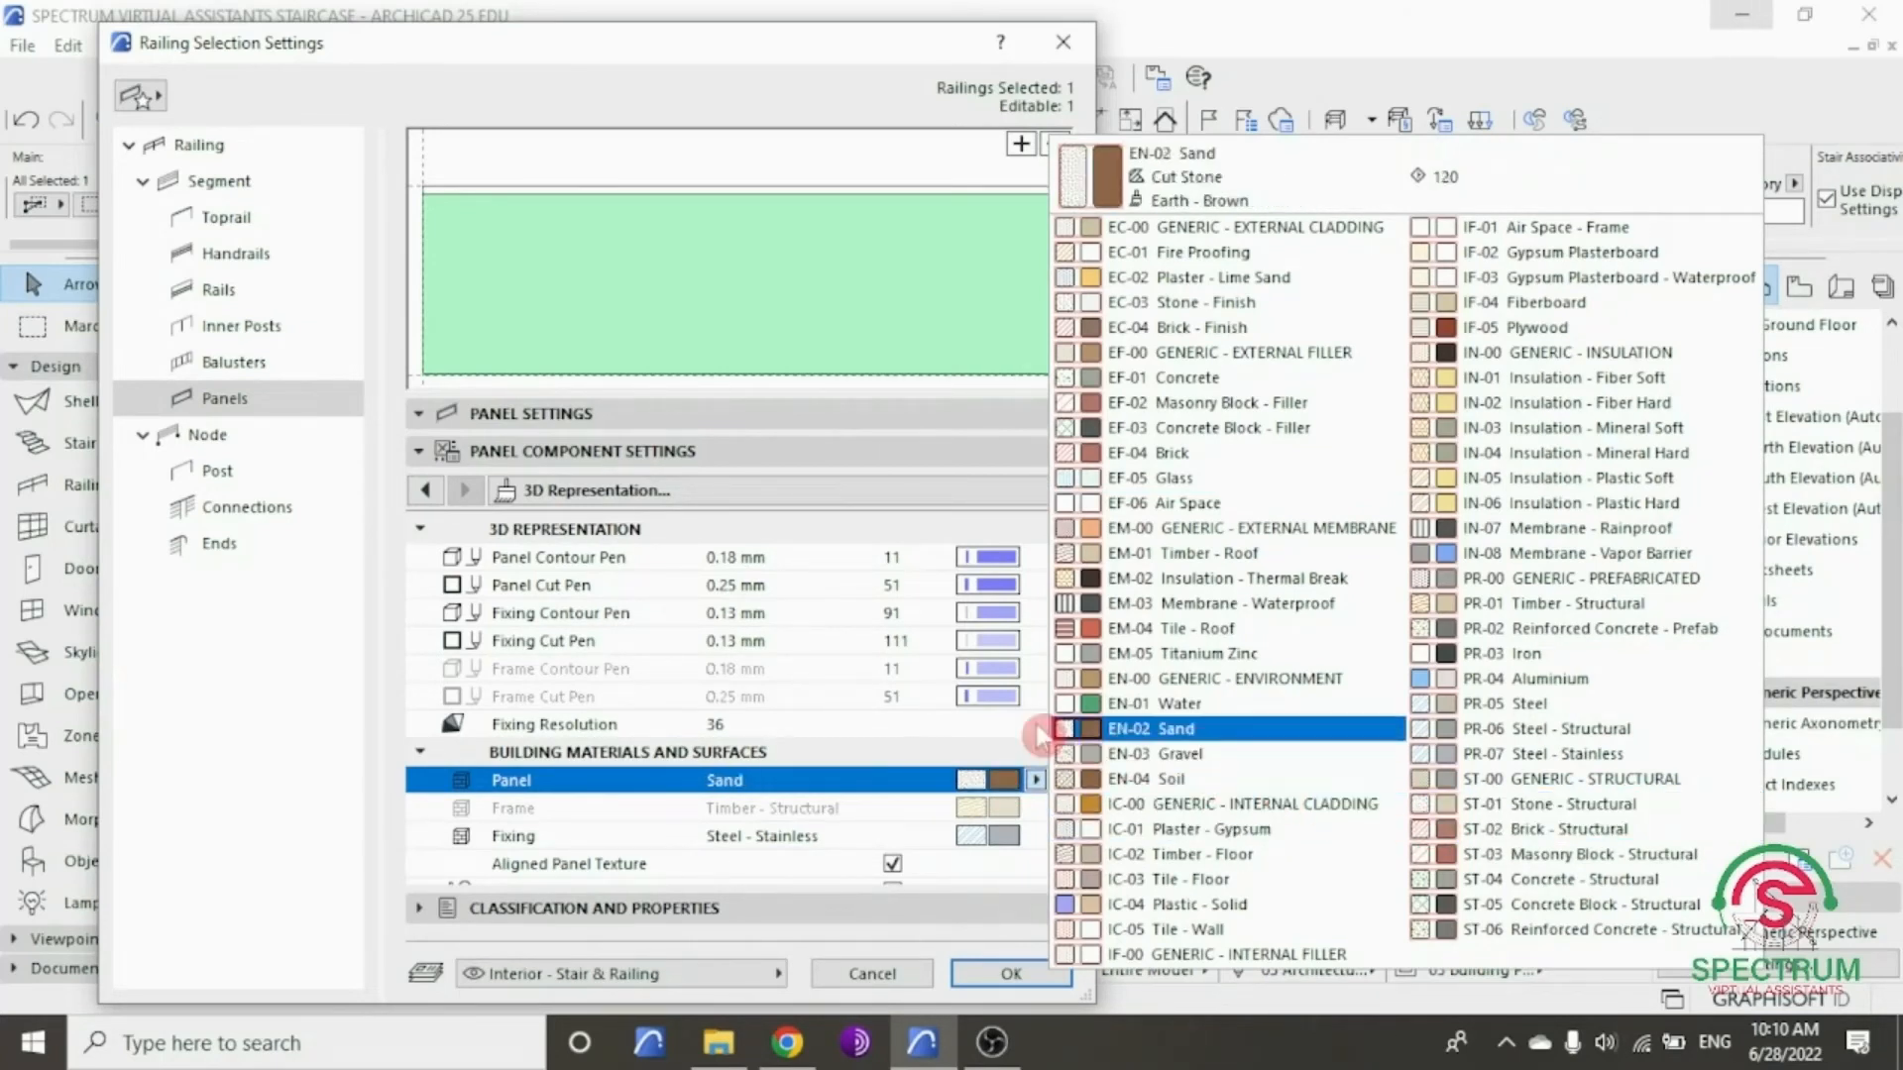
pyautogui.click(934, 721)
pyautogui.scroll(-1, 942, 792)
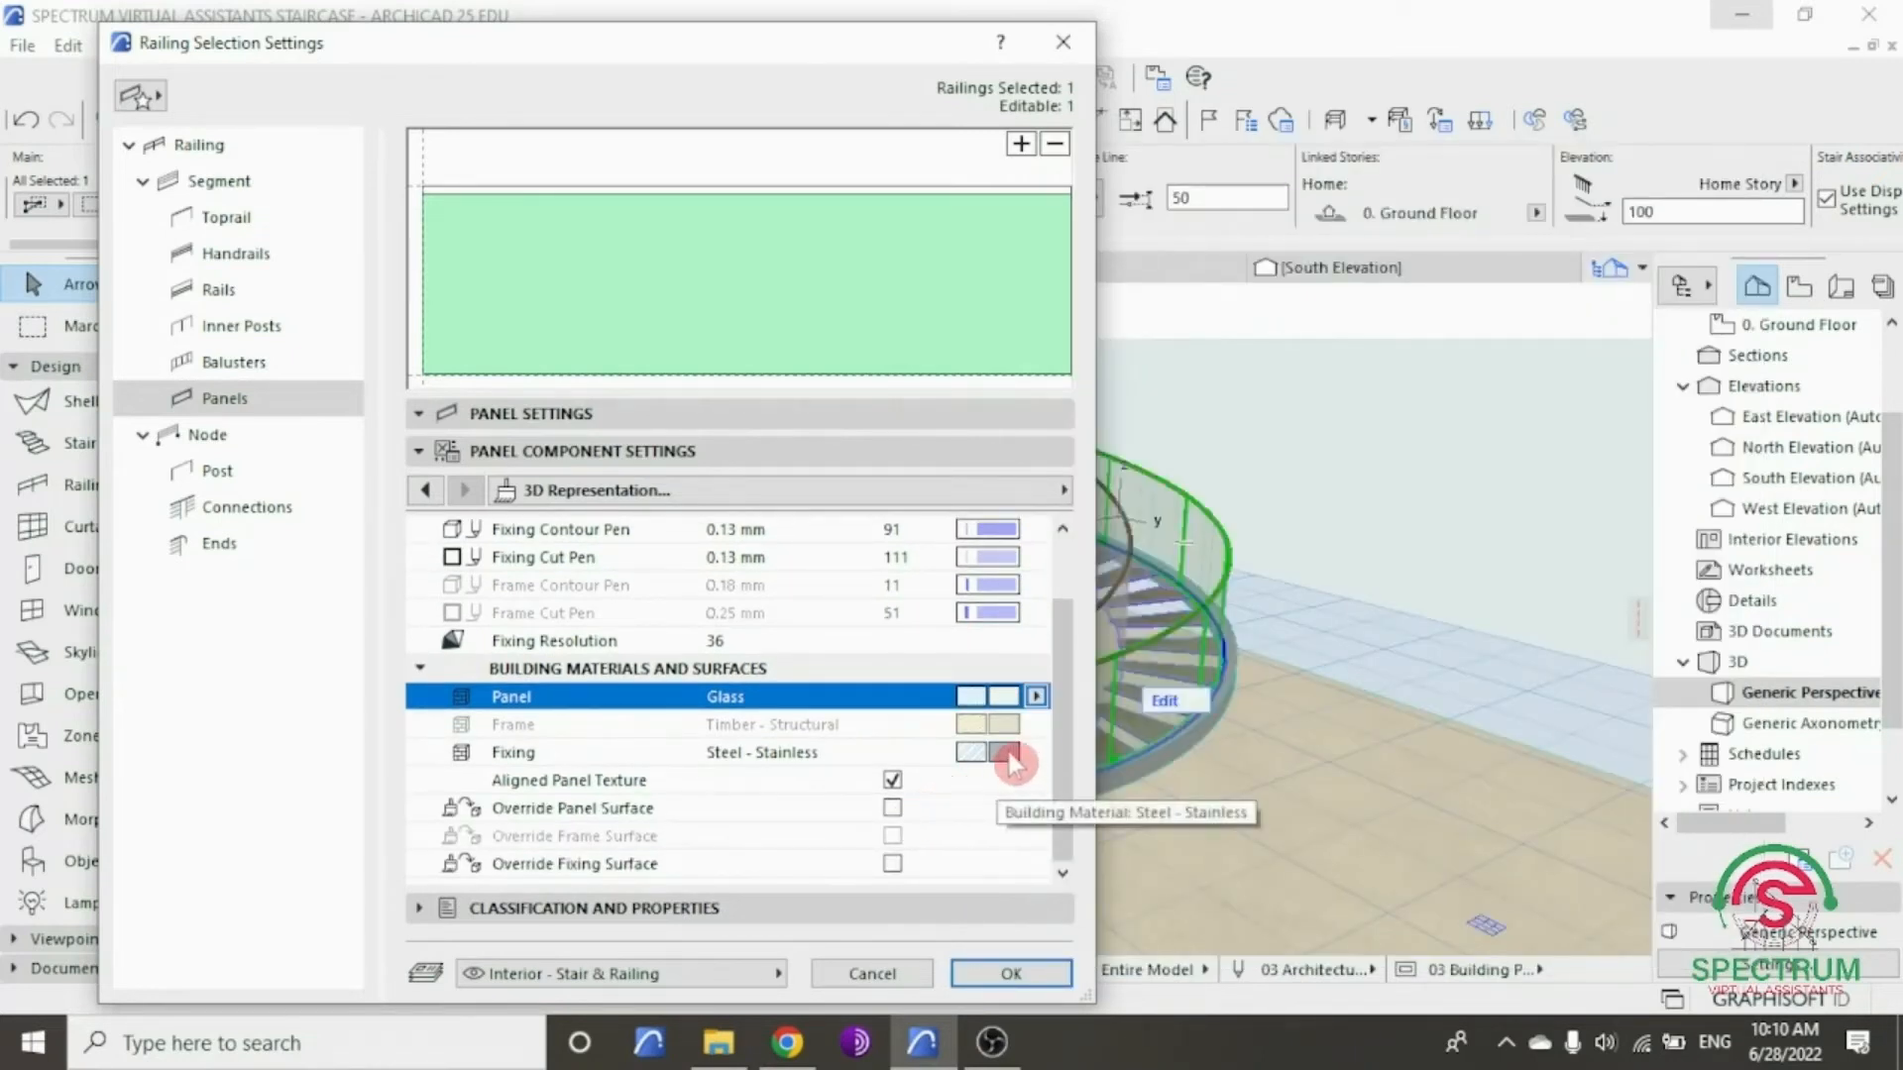
pyautogui.click(1003, 697)
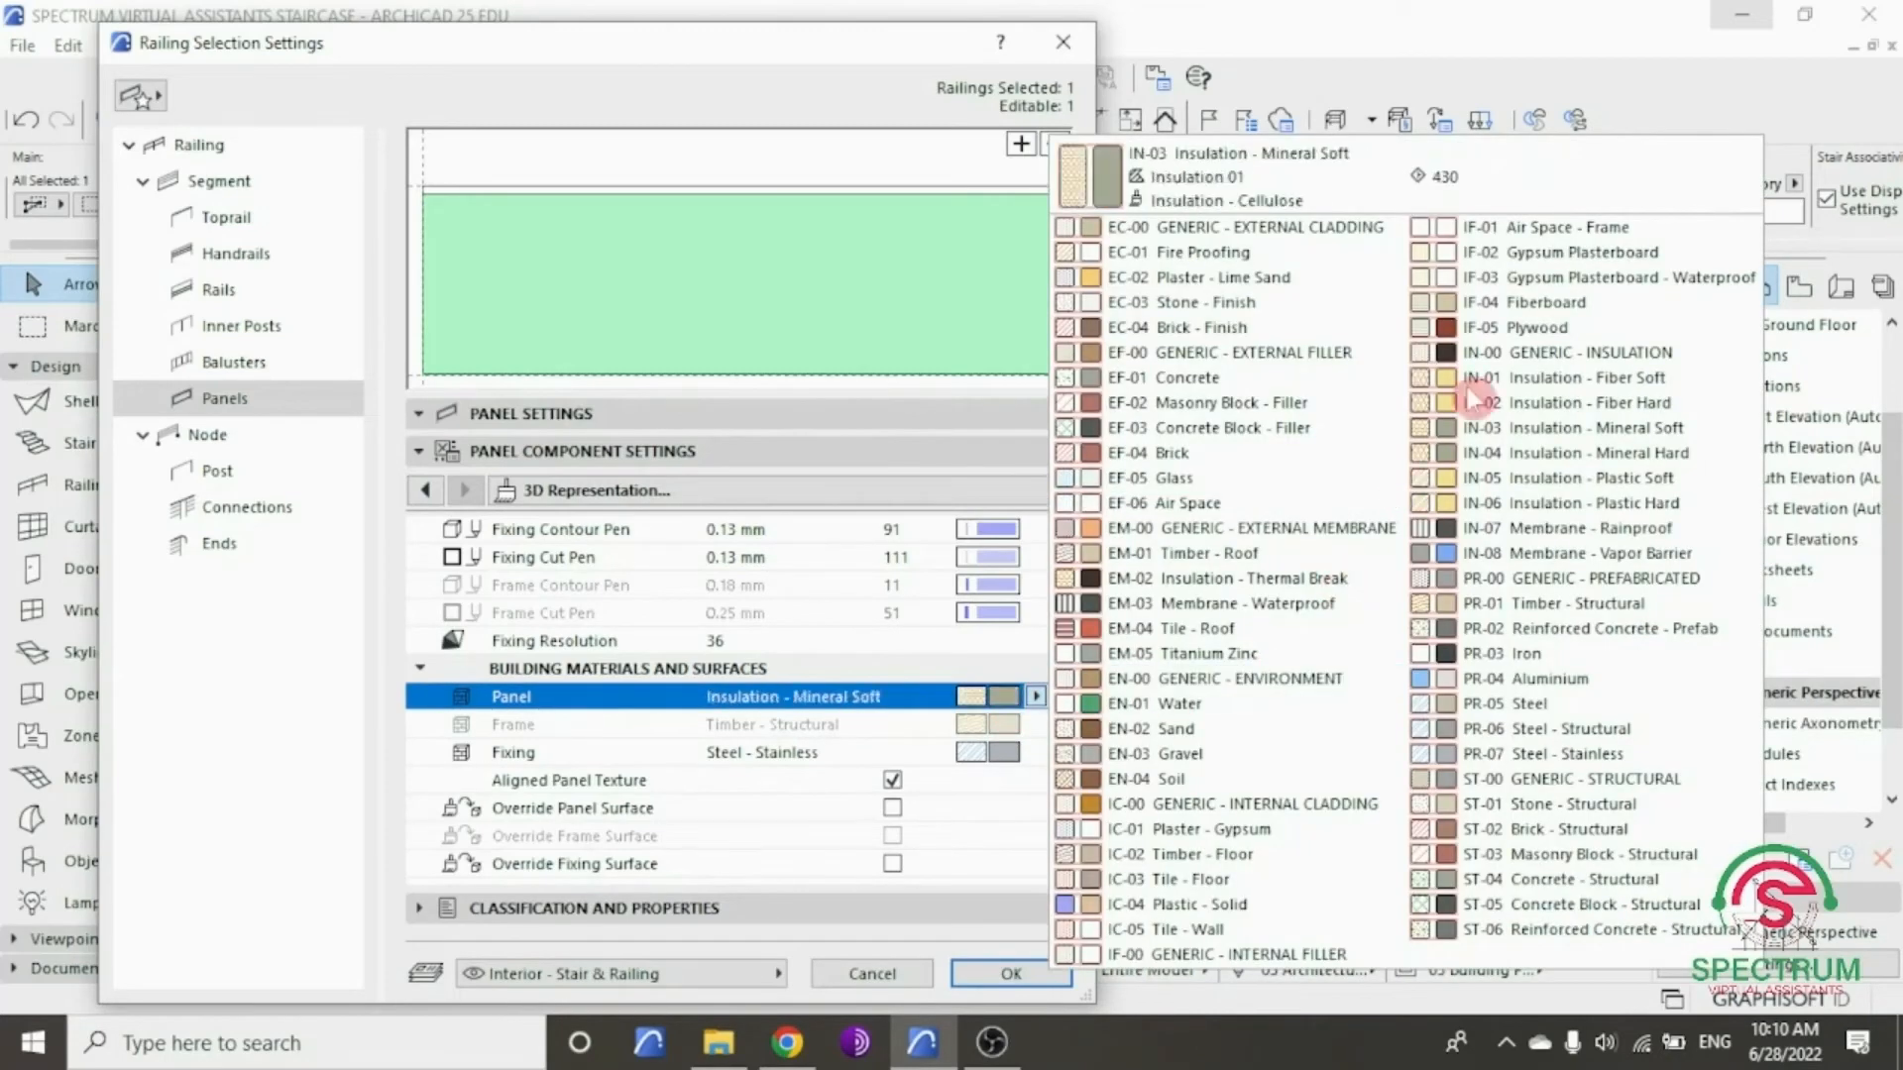
pyautogui.click(1549, 281)
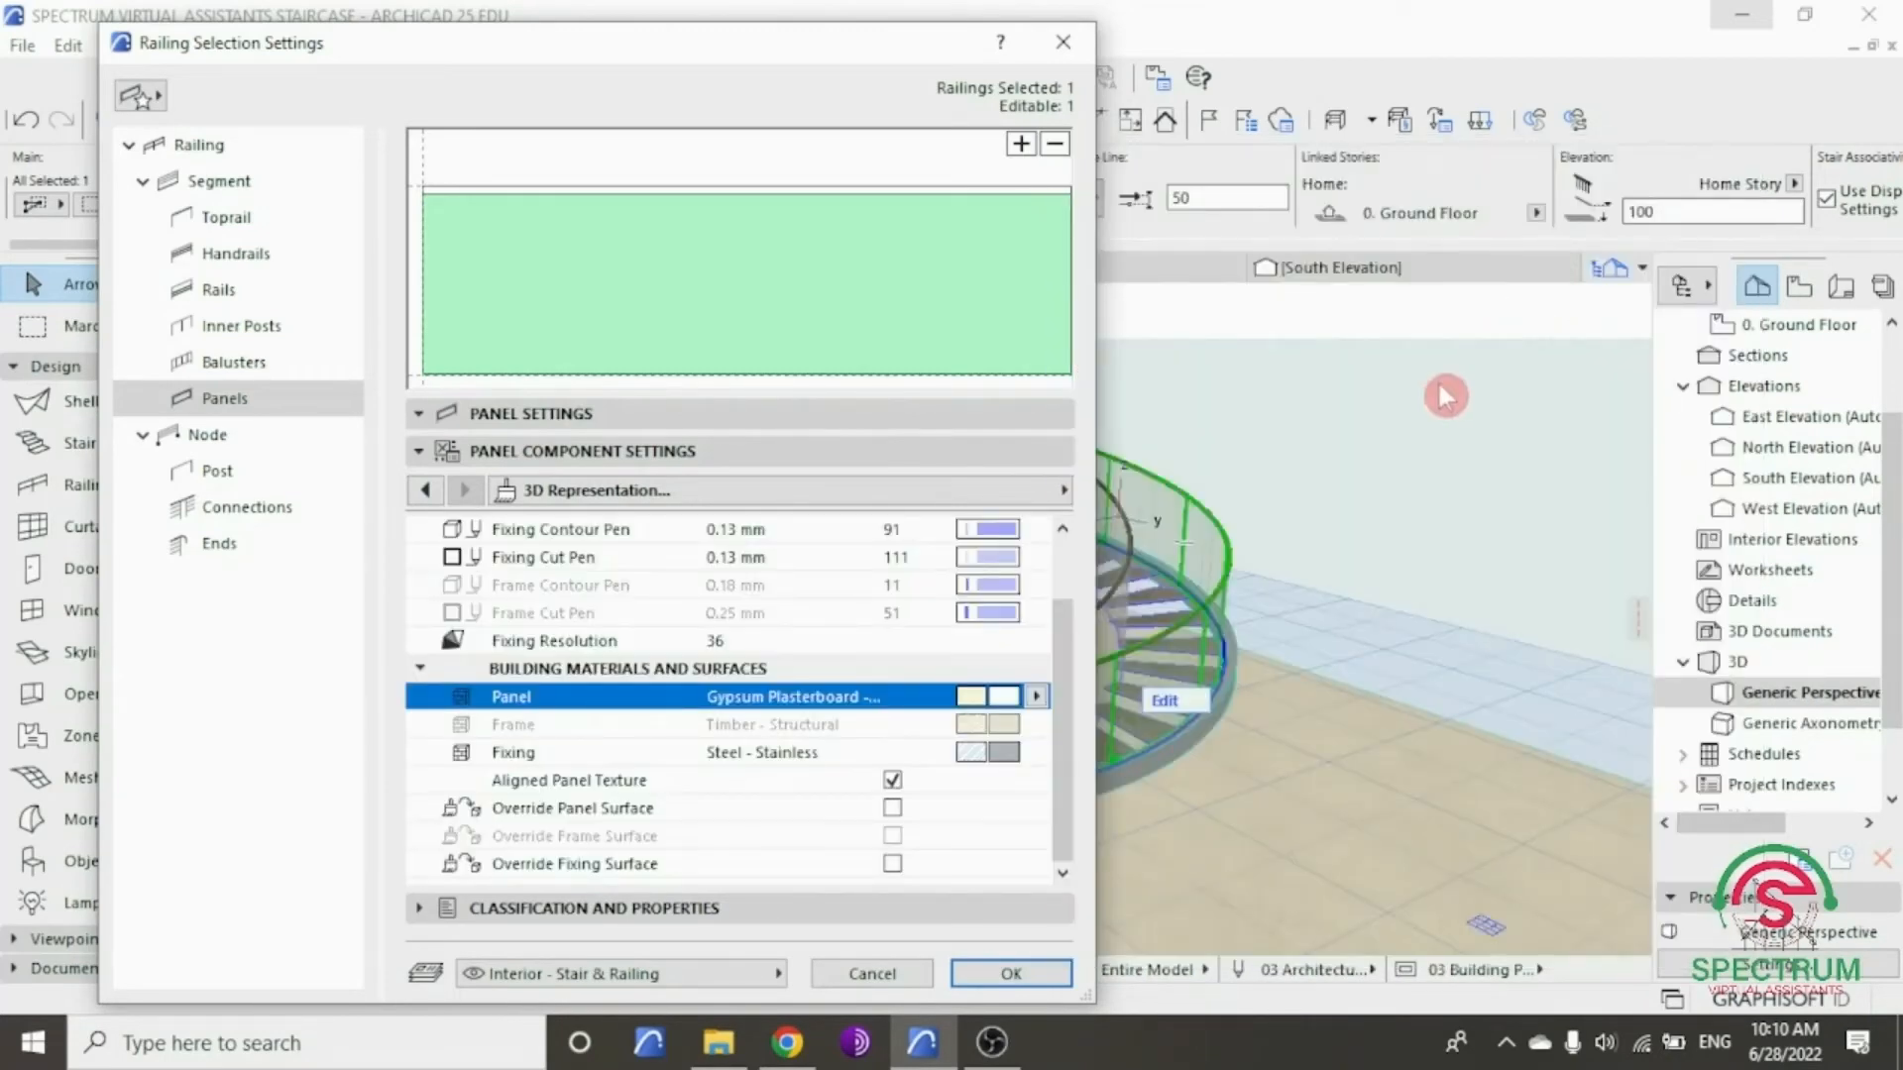
# - Override the panel surface with Paint - Glossy White and the fixing surface with Metal - Stainless Steel, and apply the railing settings
pyautogui.click(892, 808)
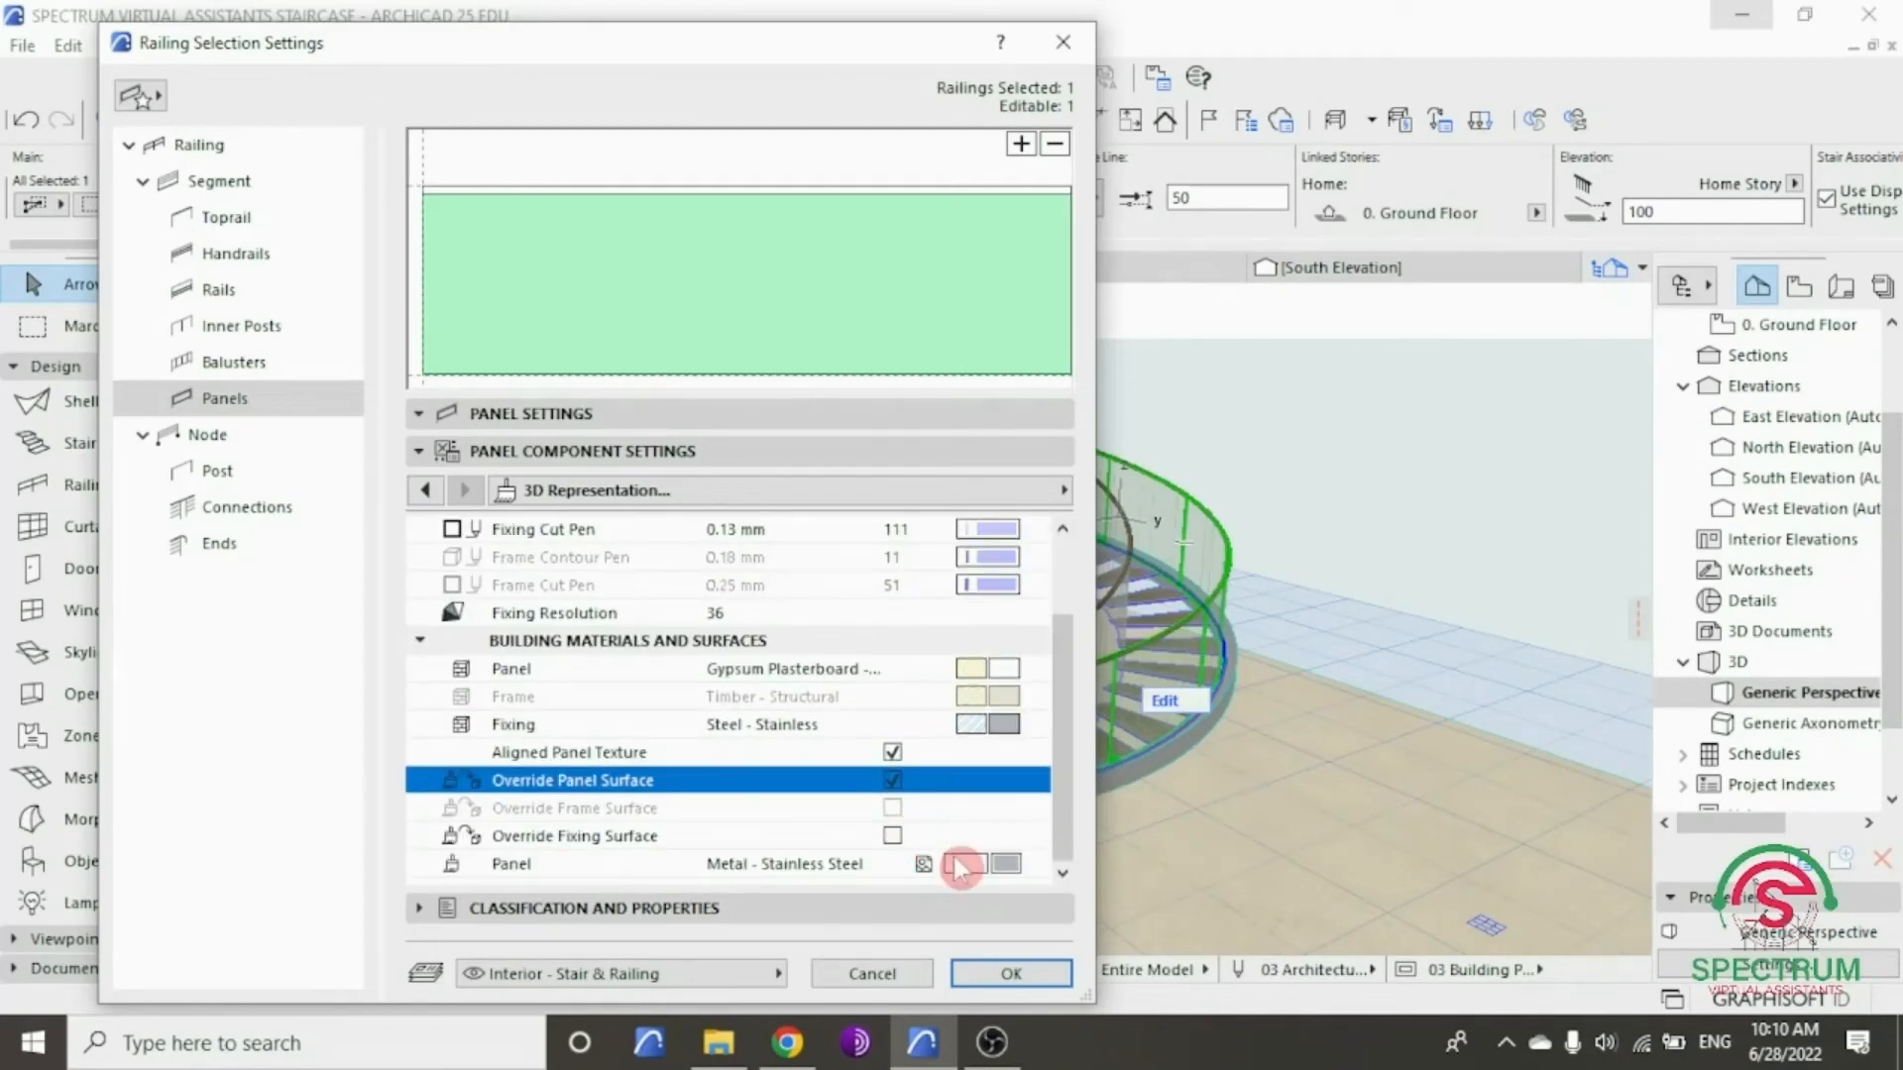
pyautogui.click(1004, 865)
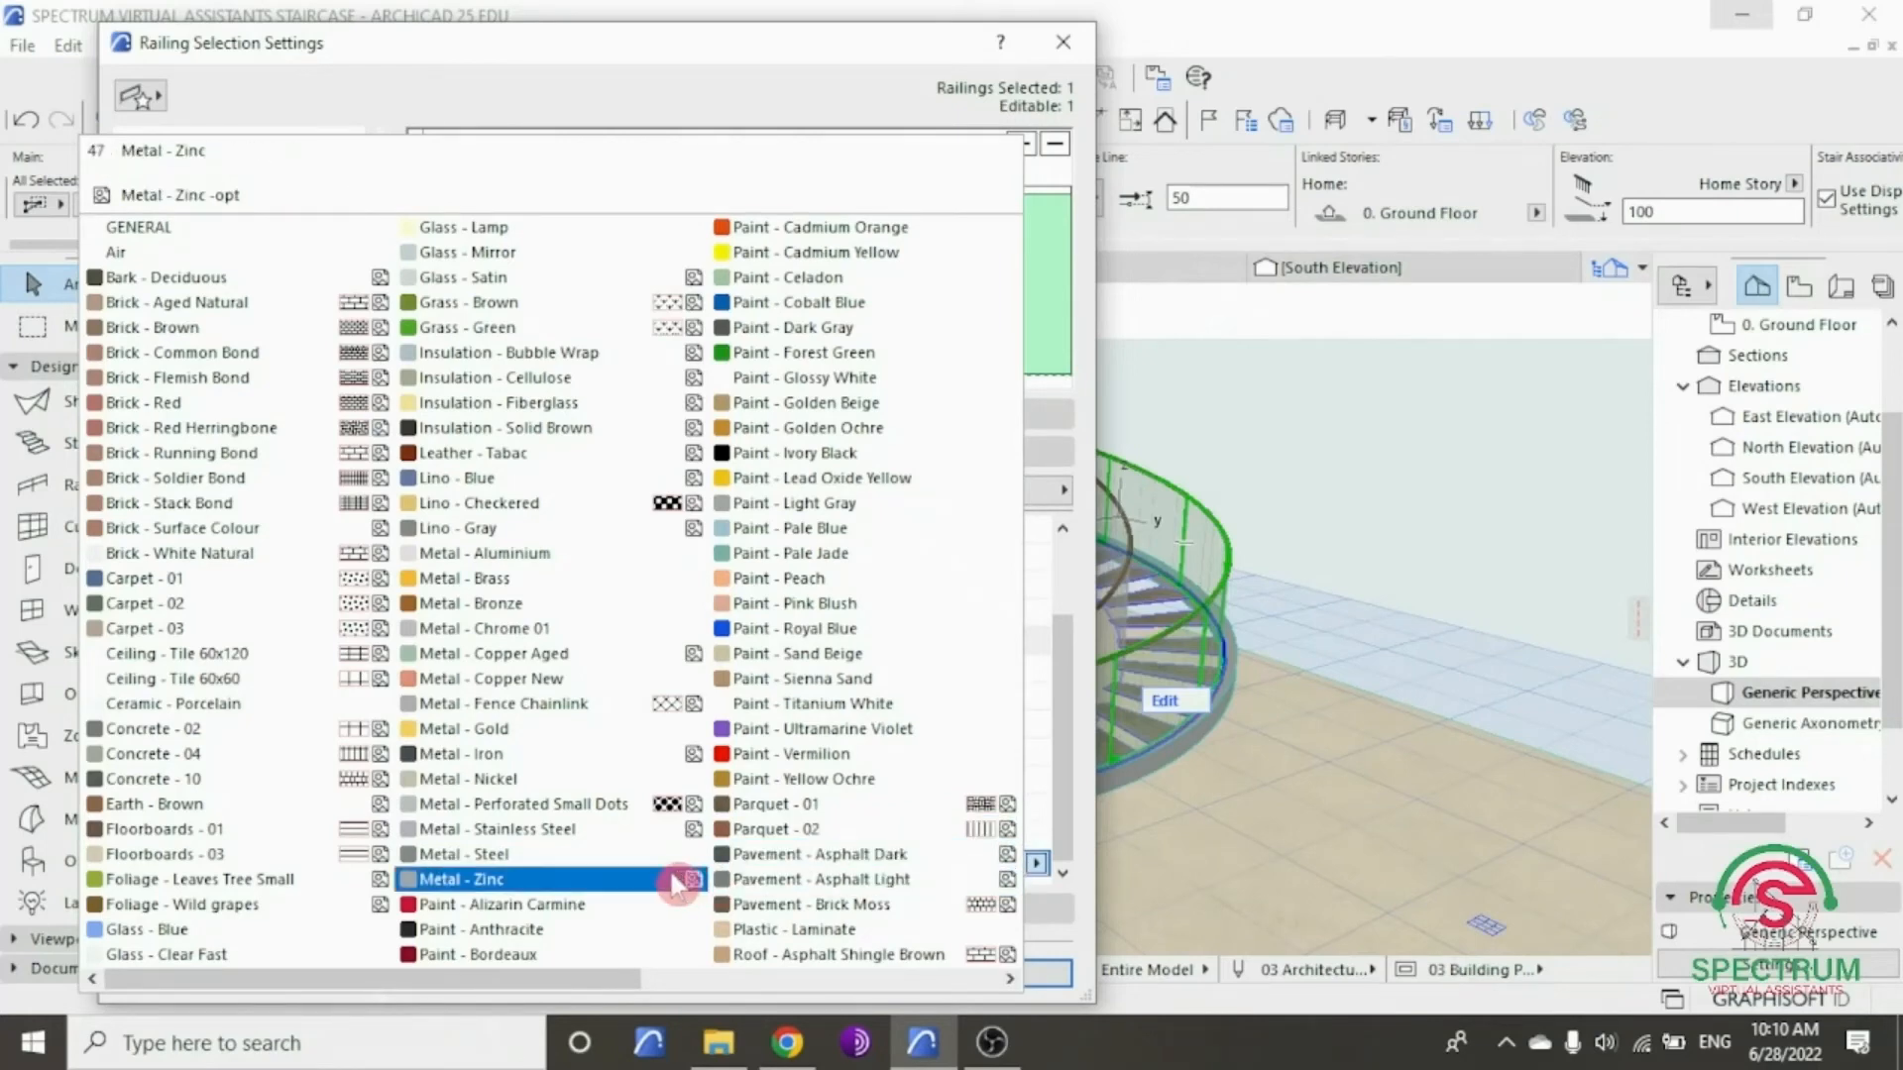
pyautogui.scroll(-2, 647, 882)
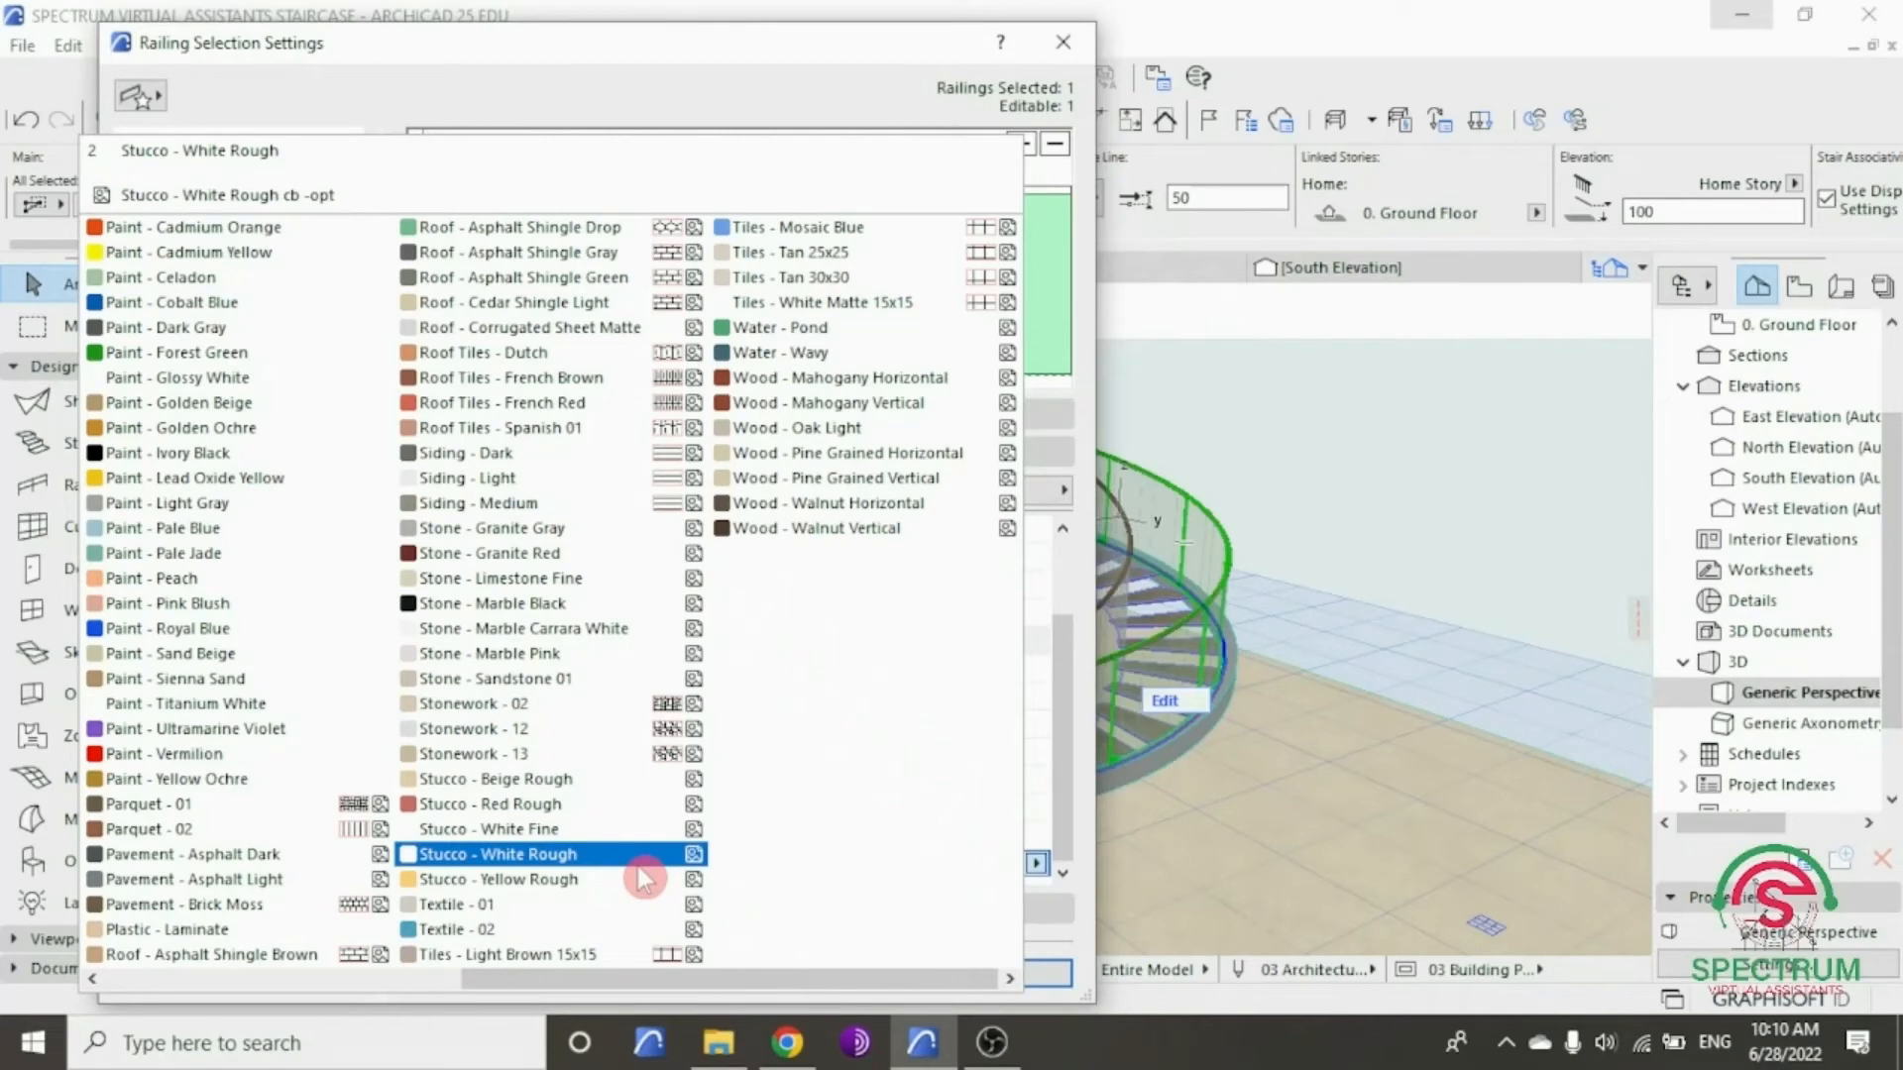
pyautogui.scroll(2, 644, 880)
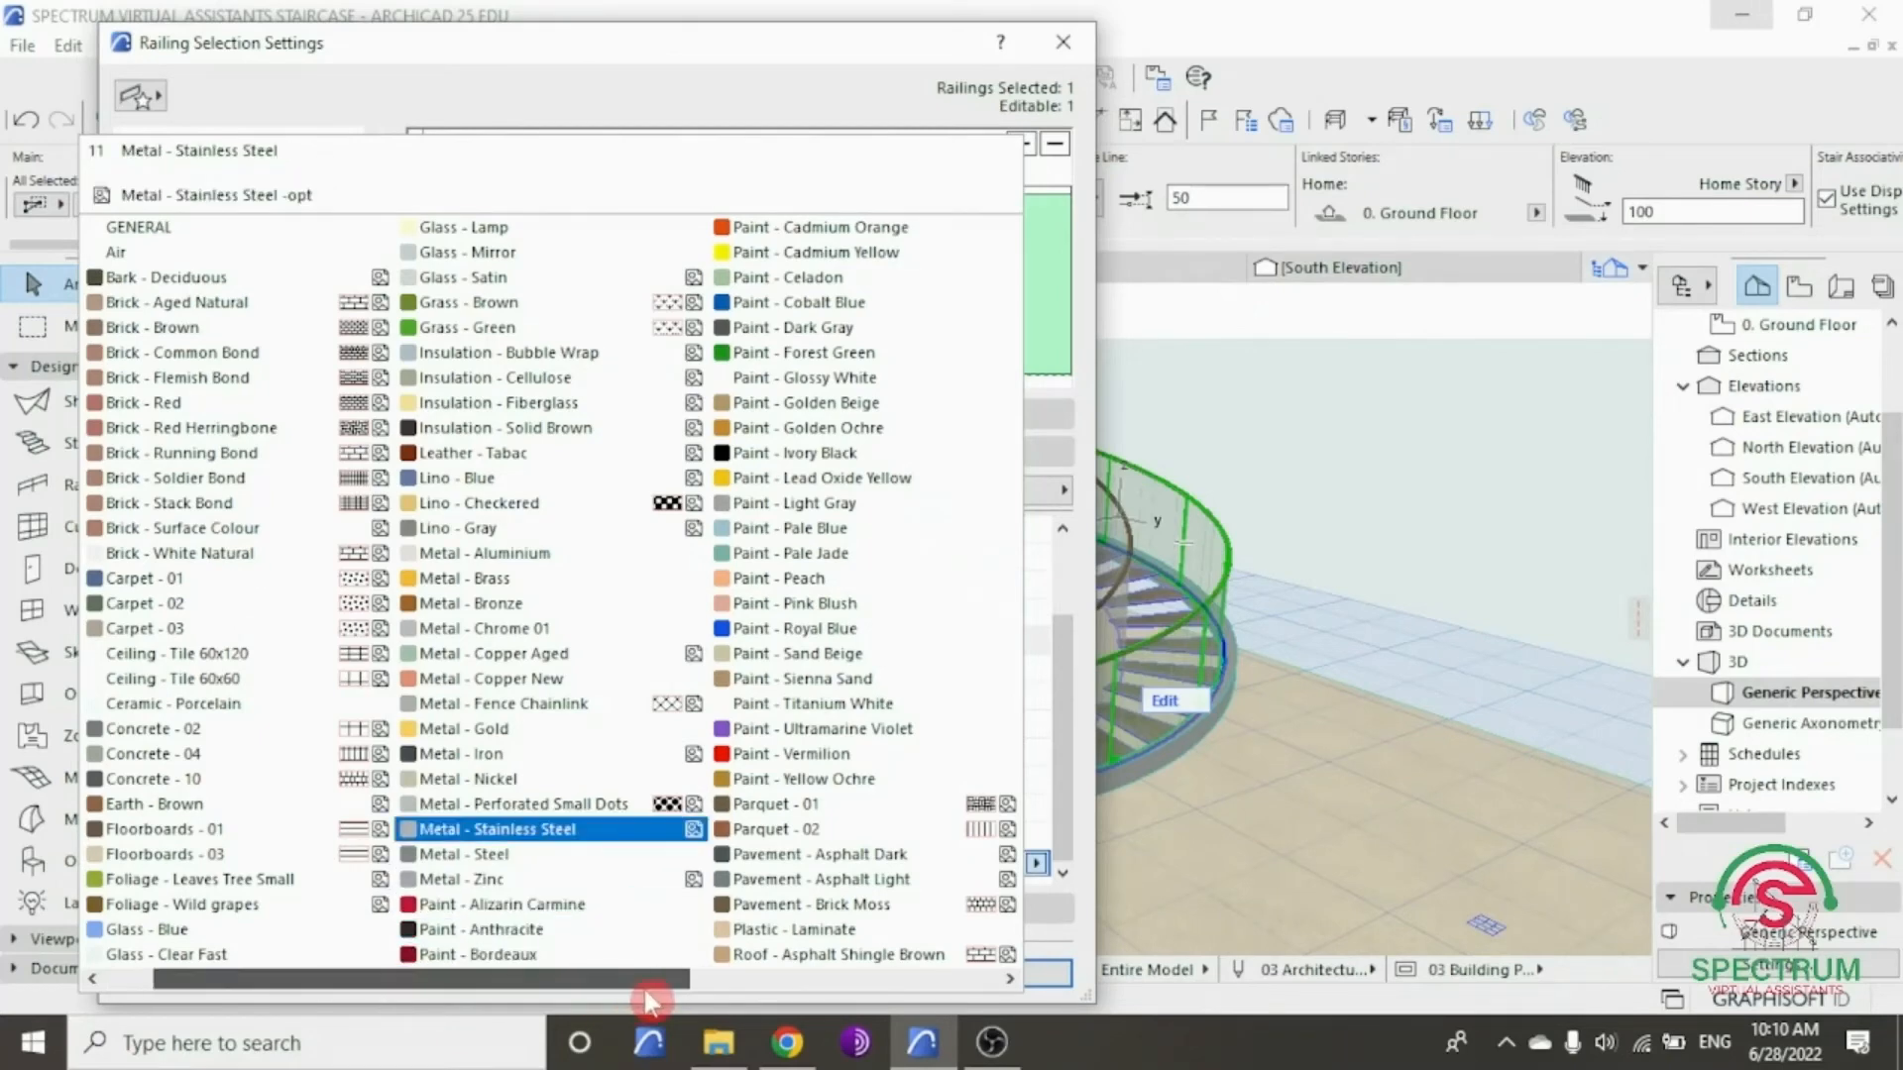
pyautogui.scroll(-1, 758, 991)
pyautogui.moveTo(778, 986)
pyautogui.mouseDown()
pyautogui.moveTo(904, 985)
pyautogui.moveTo(461, 937)
pyautogui.mouseUp()
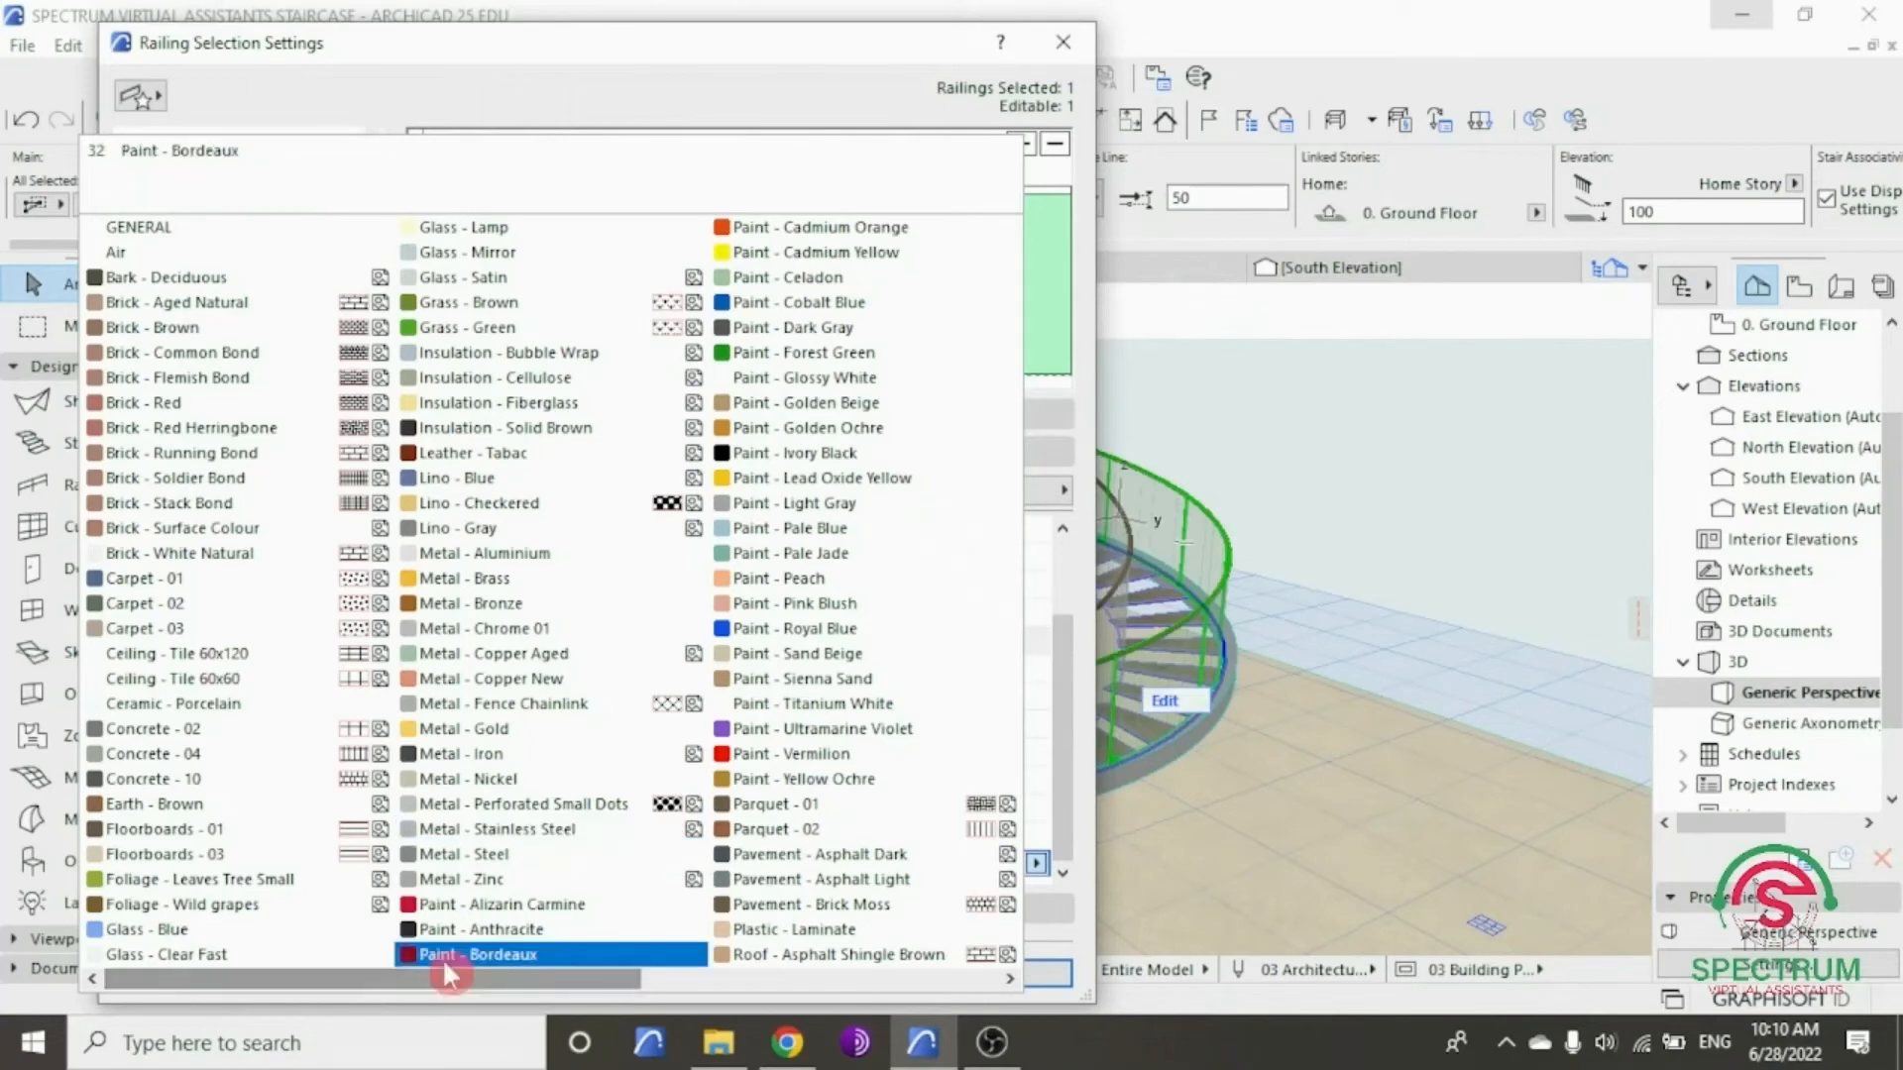
pyautogui.click(807, 380)
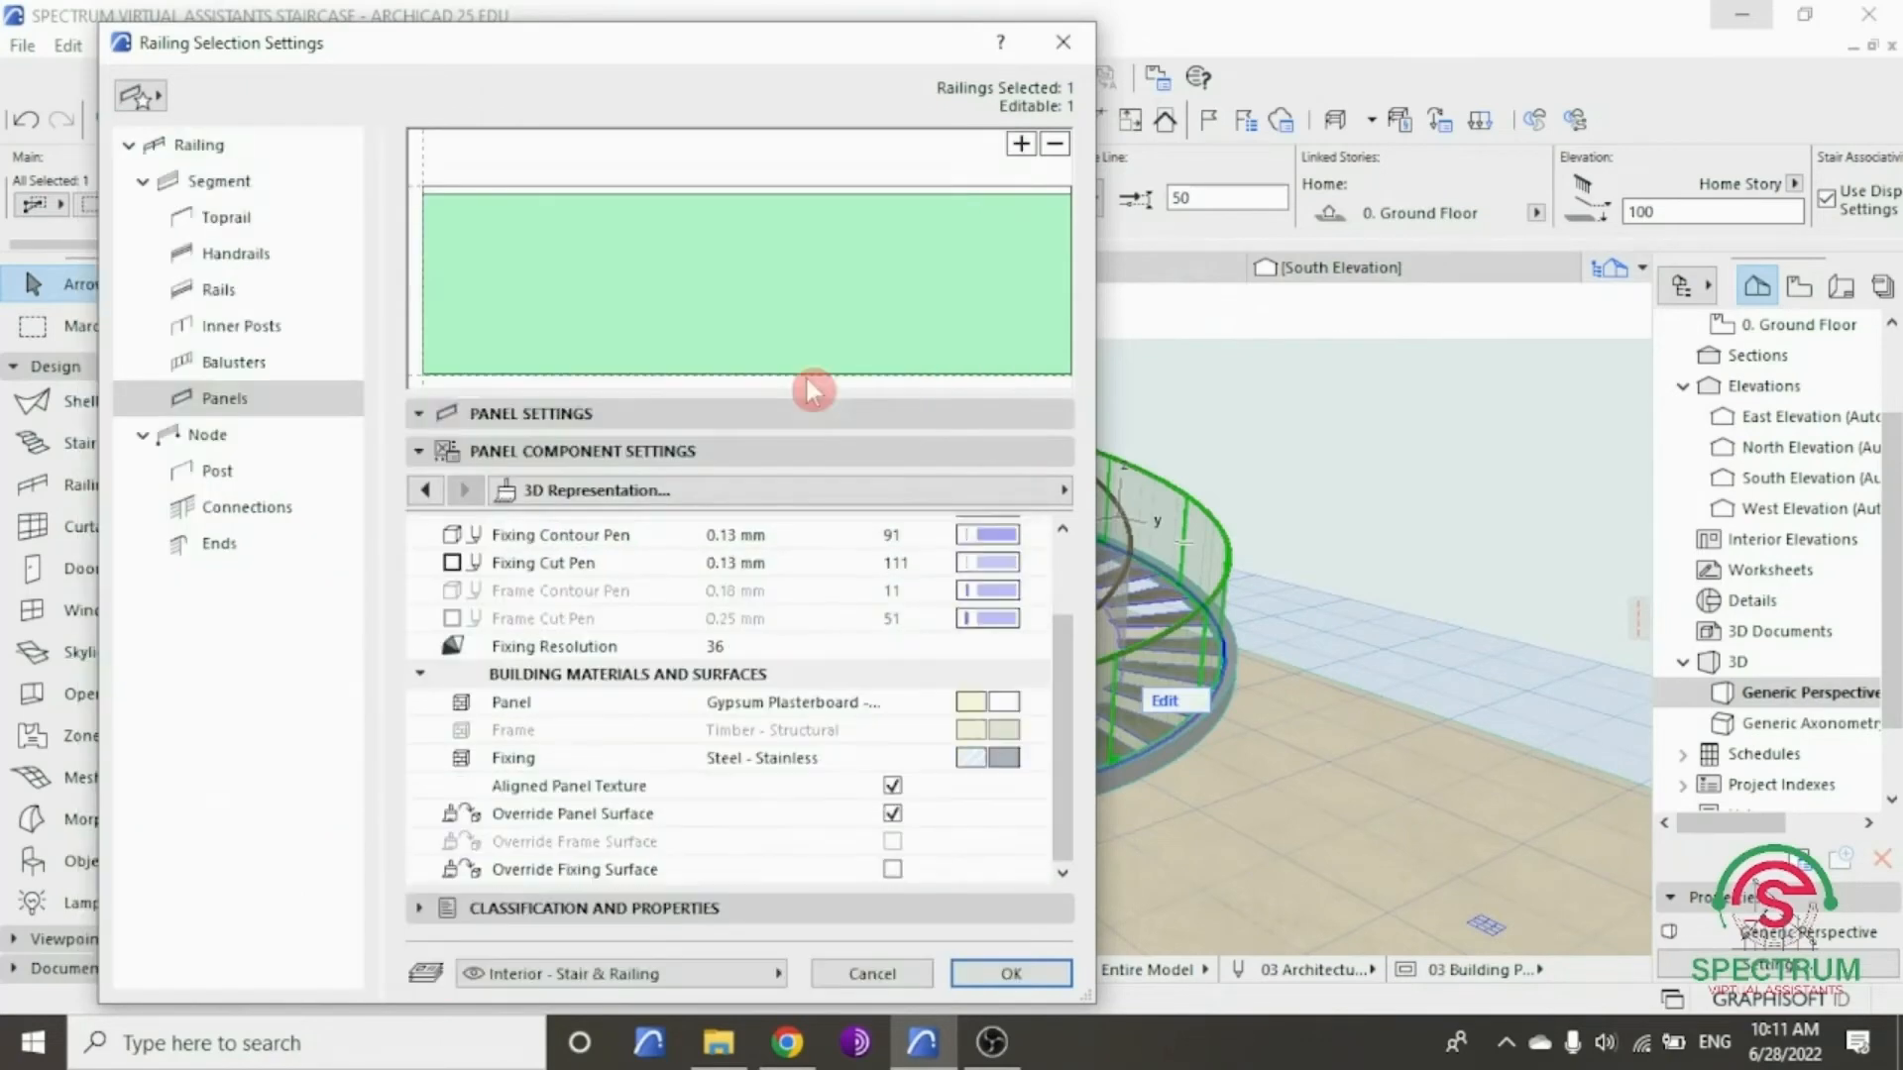
pyautogui.click(892, 837)
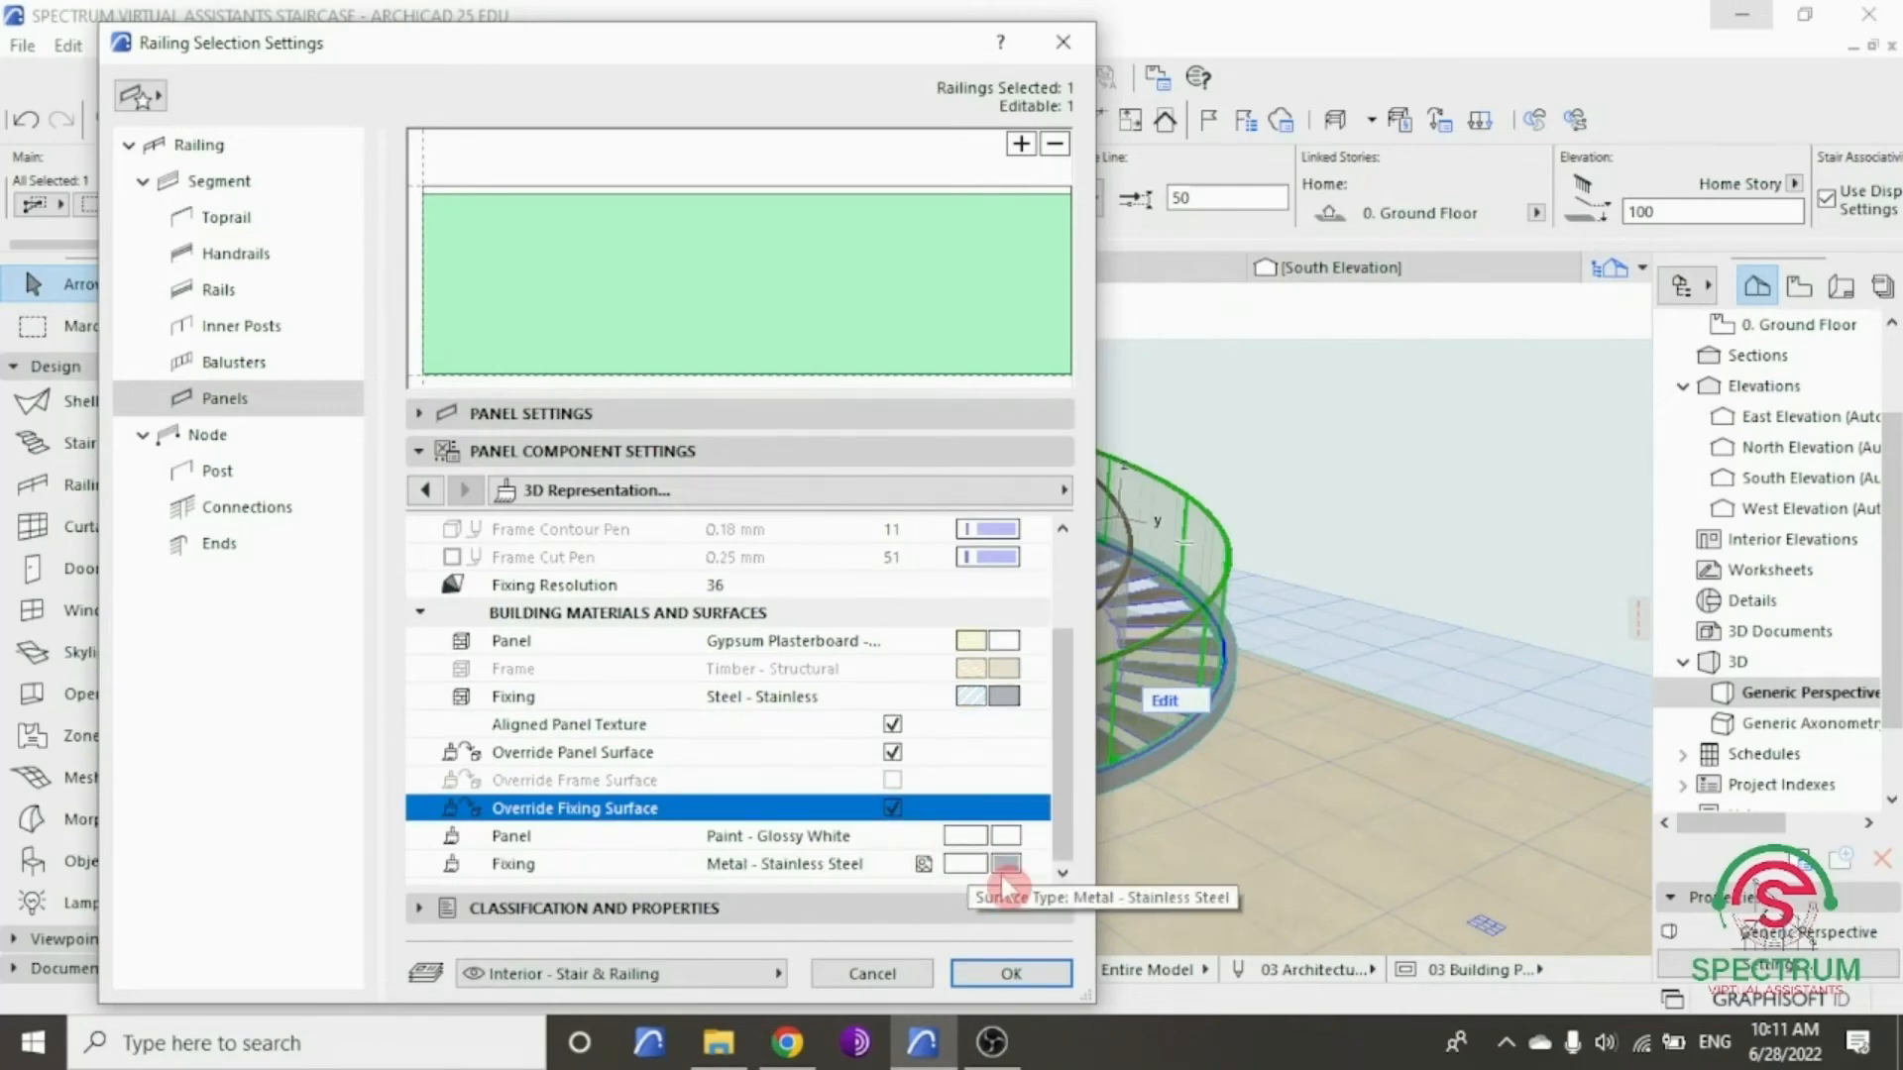
pyautogui.click(1010, 973)
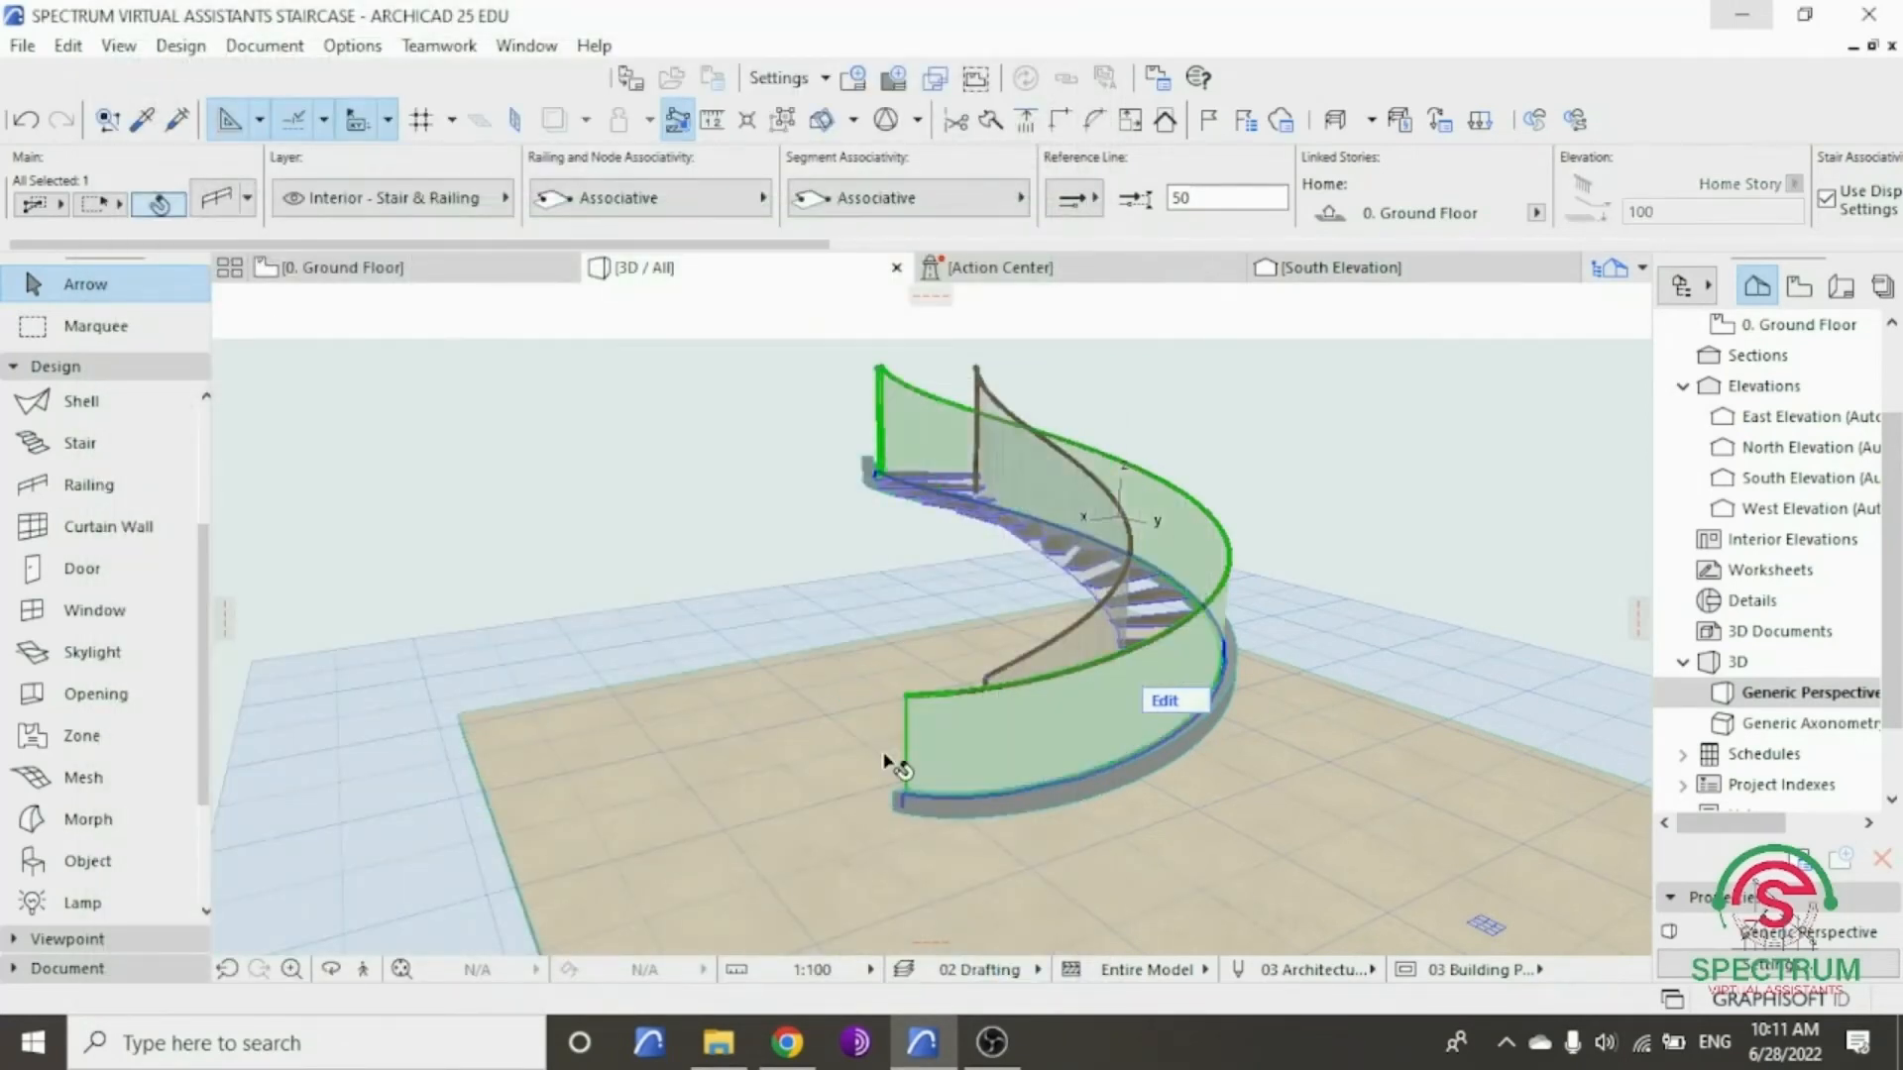
# - Examine the spiral stair and its solid outer railing up close and from above
pyautogui.scroll(4, 892, 766)
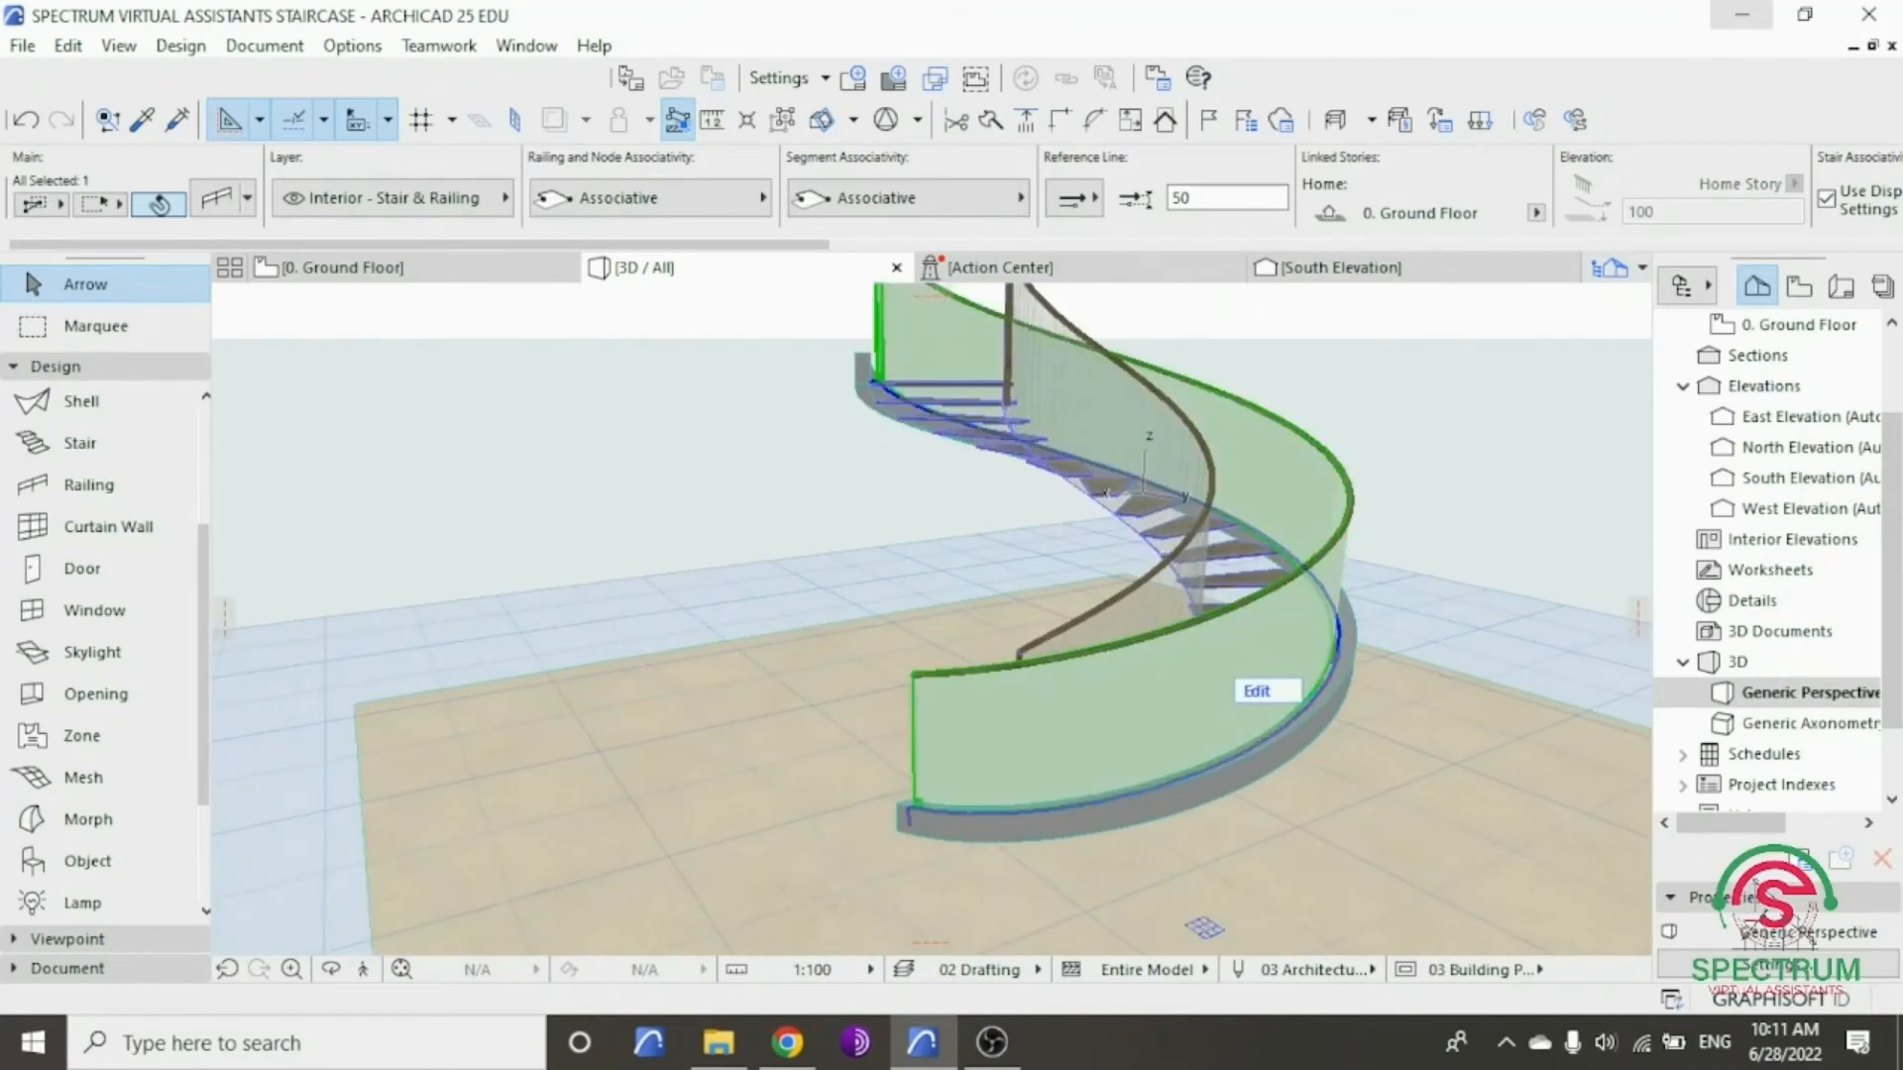
pyautogui.hotkey('alt', 'Tab')
pyautogui.click(319, 968)
pyautogui.click(331, 969)
pyautogui.moveTo(483, 684)
pyautogui.mouseDown()
pyautogui.moveTo(843, 682)
pyautogui.moveTo(1060, 723)
pyautogui.moveTo(913, 824)
pyautogui.moveTo(777, 819)
pyautogui.moveTo(845, 764)
pyautogui.moveTo(851, 511)
pyautogui.moveTo(626, 562)
pyautogui.mouseUp()
pyautogui.moveTo(743, 564); pyautogui.dragTo(836, 875)
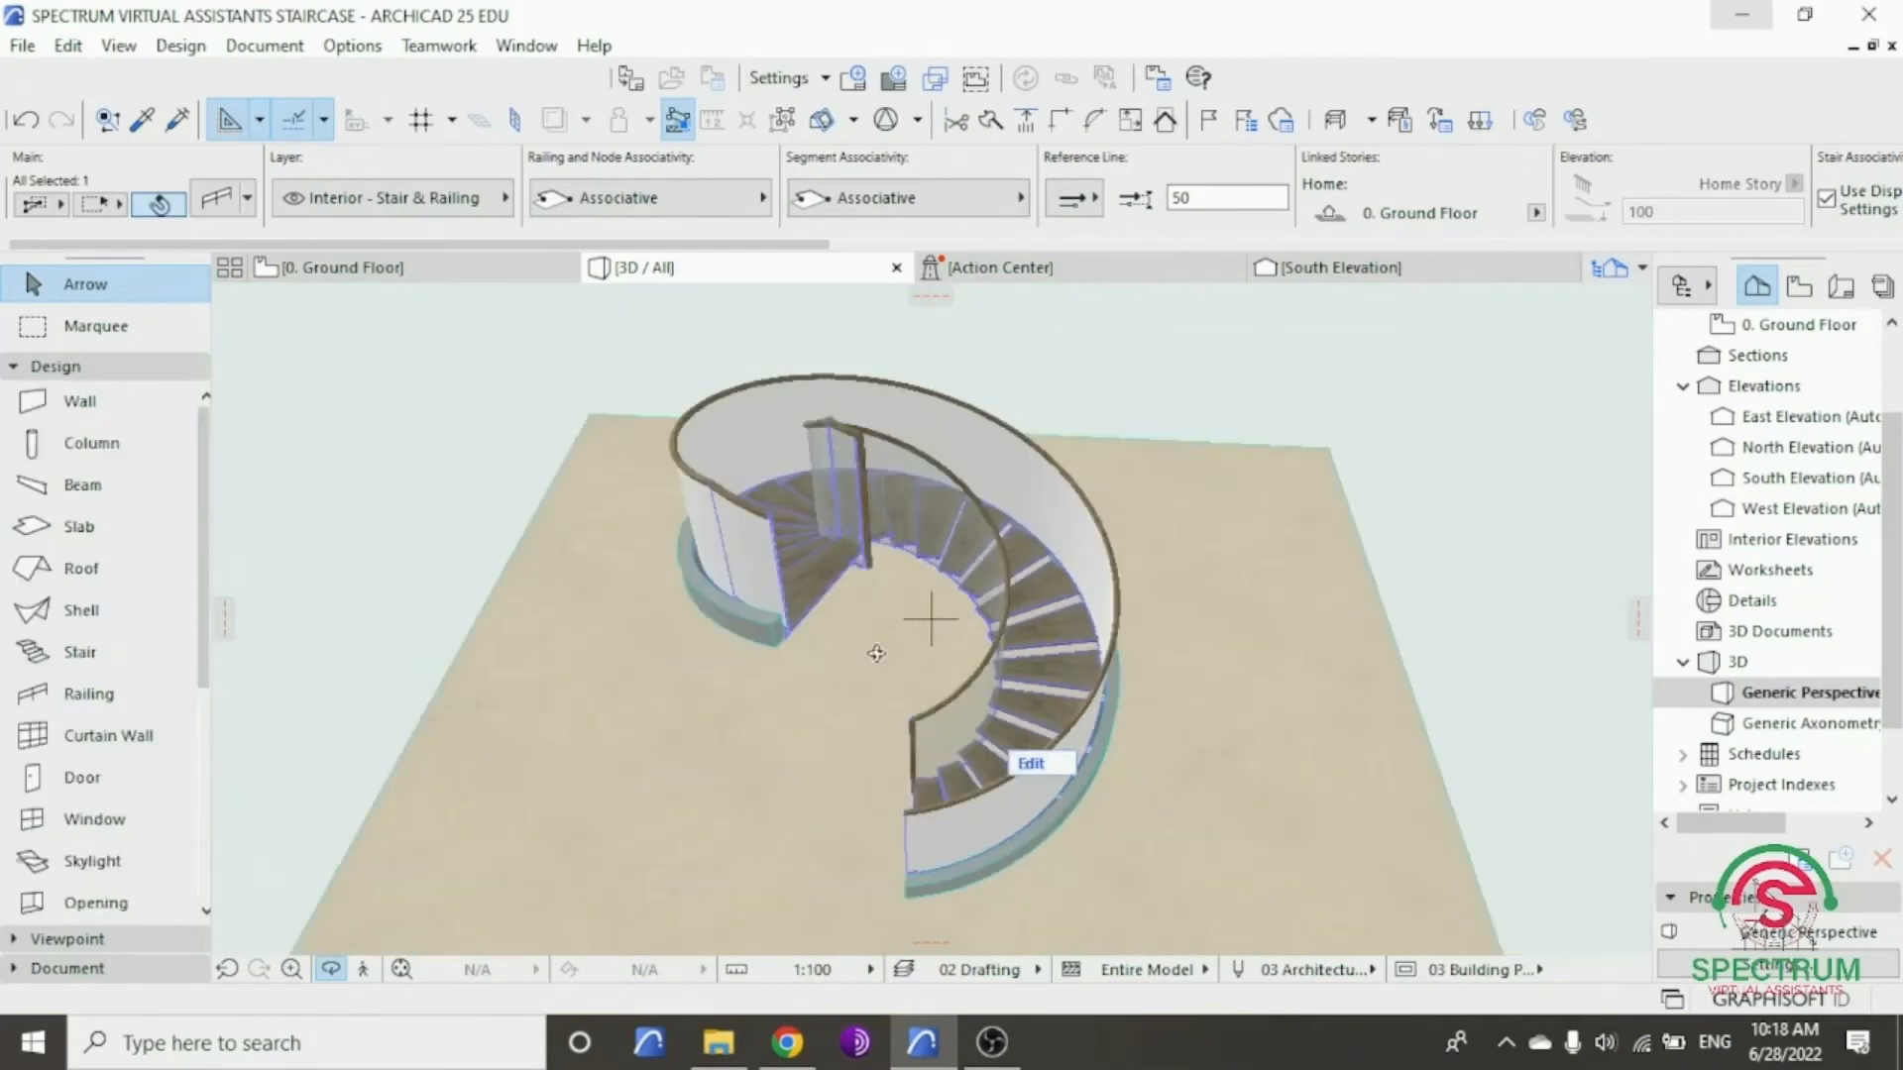
# - Select the outer railing near the foot of the stair in the 3D view and open its selection settings
pyautogui.moveTo(921, 628); pyautogui.dragTo(1117, 711)
pyautogui.scroll(3, 850, 813)
pyautogui.scroll(2, 1267, 725)
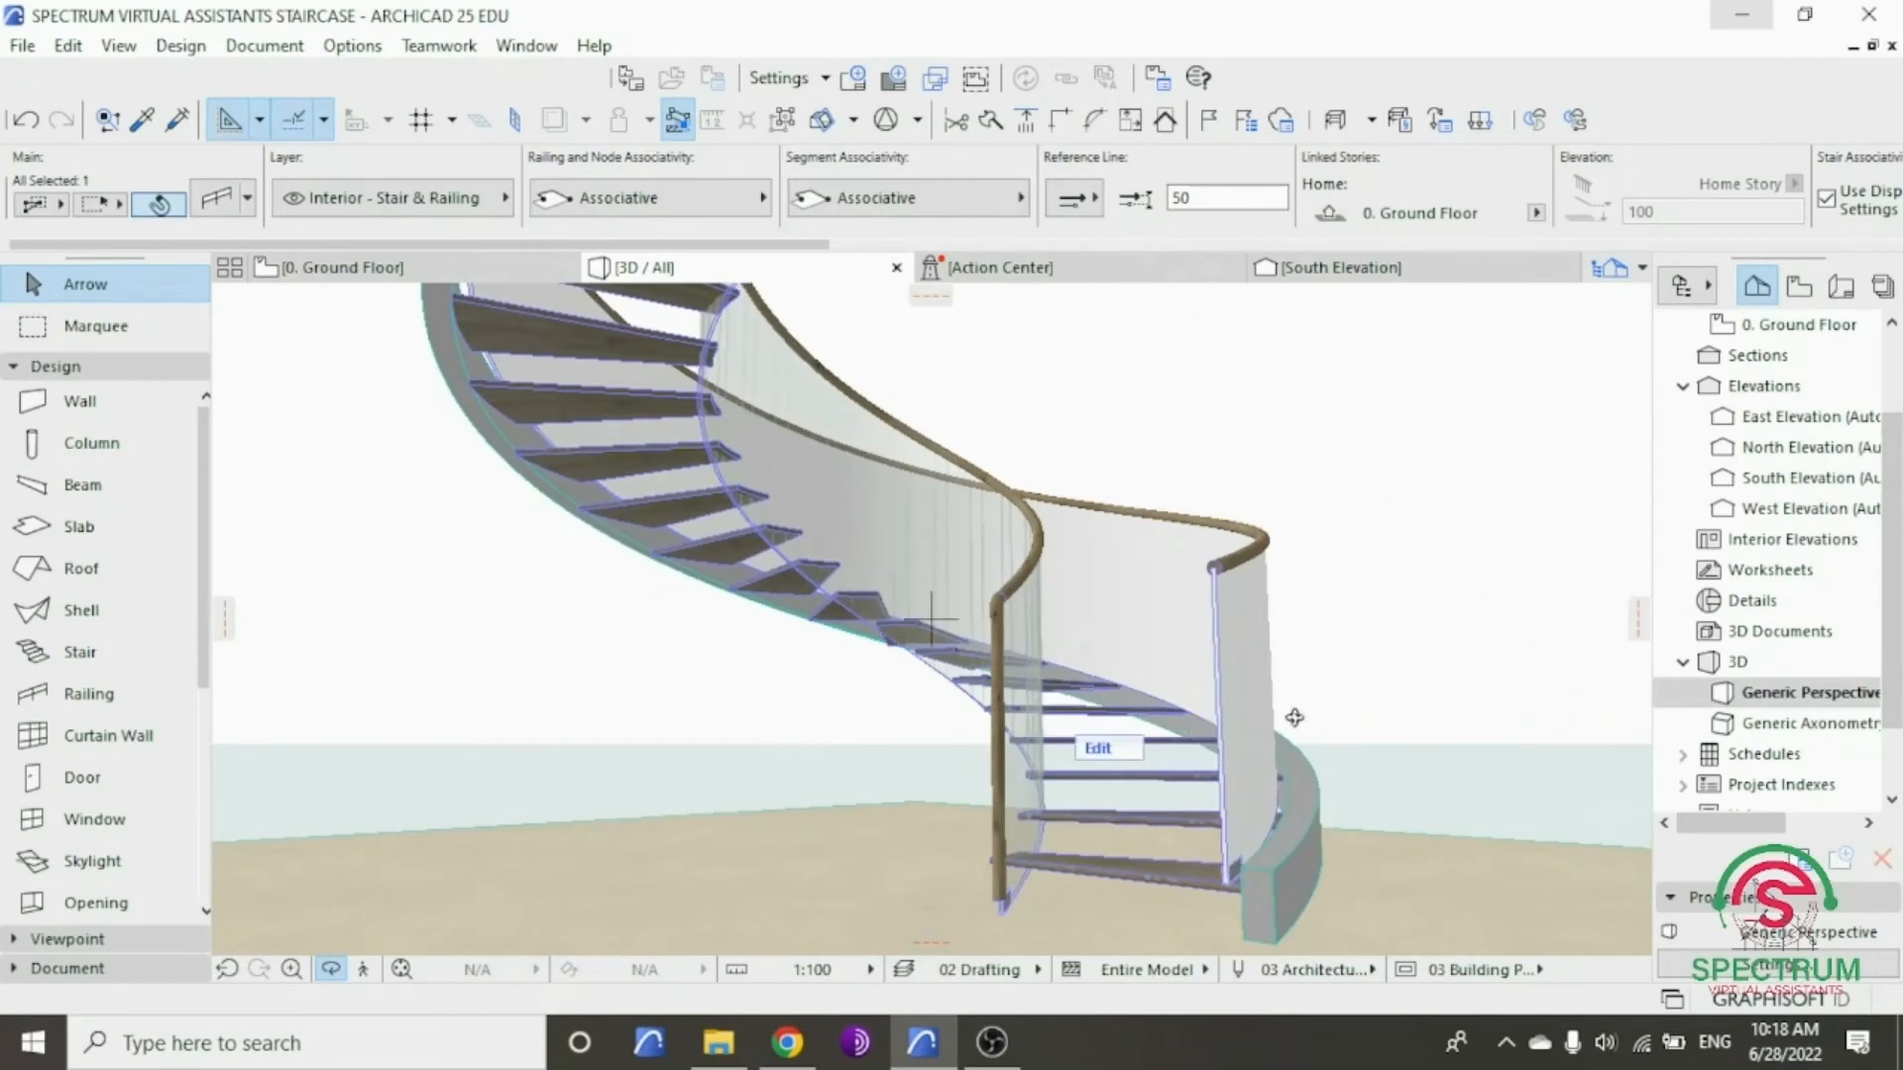
pyautogui.press('Escape')
pyautogui.click(1385, 586)
pyautogui.click(1255, 590)
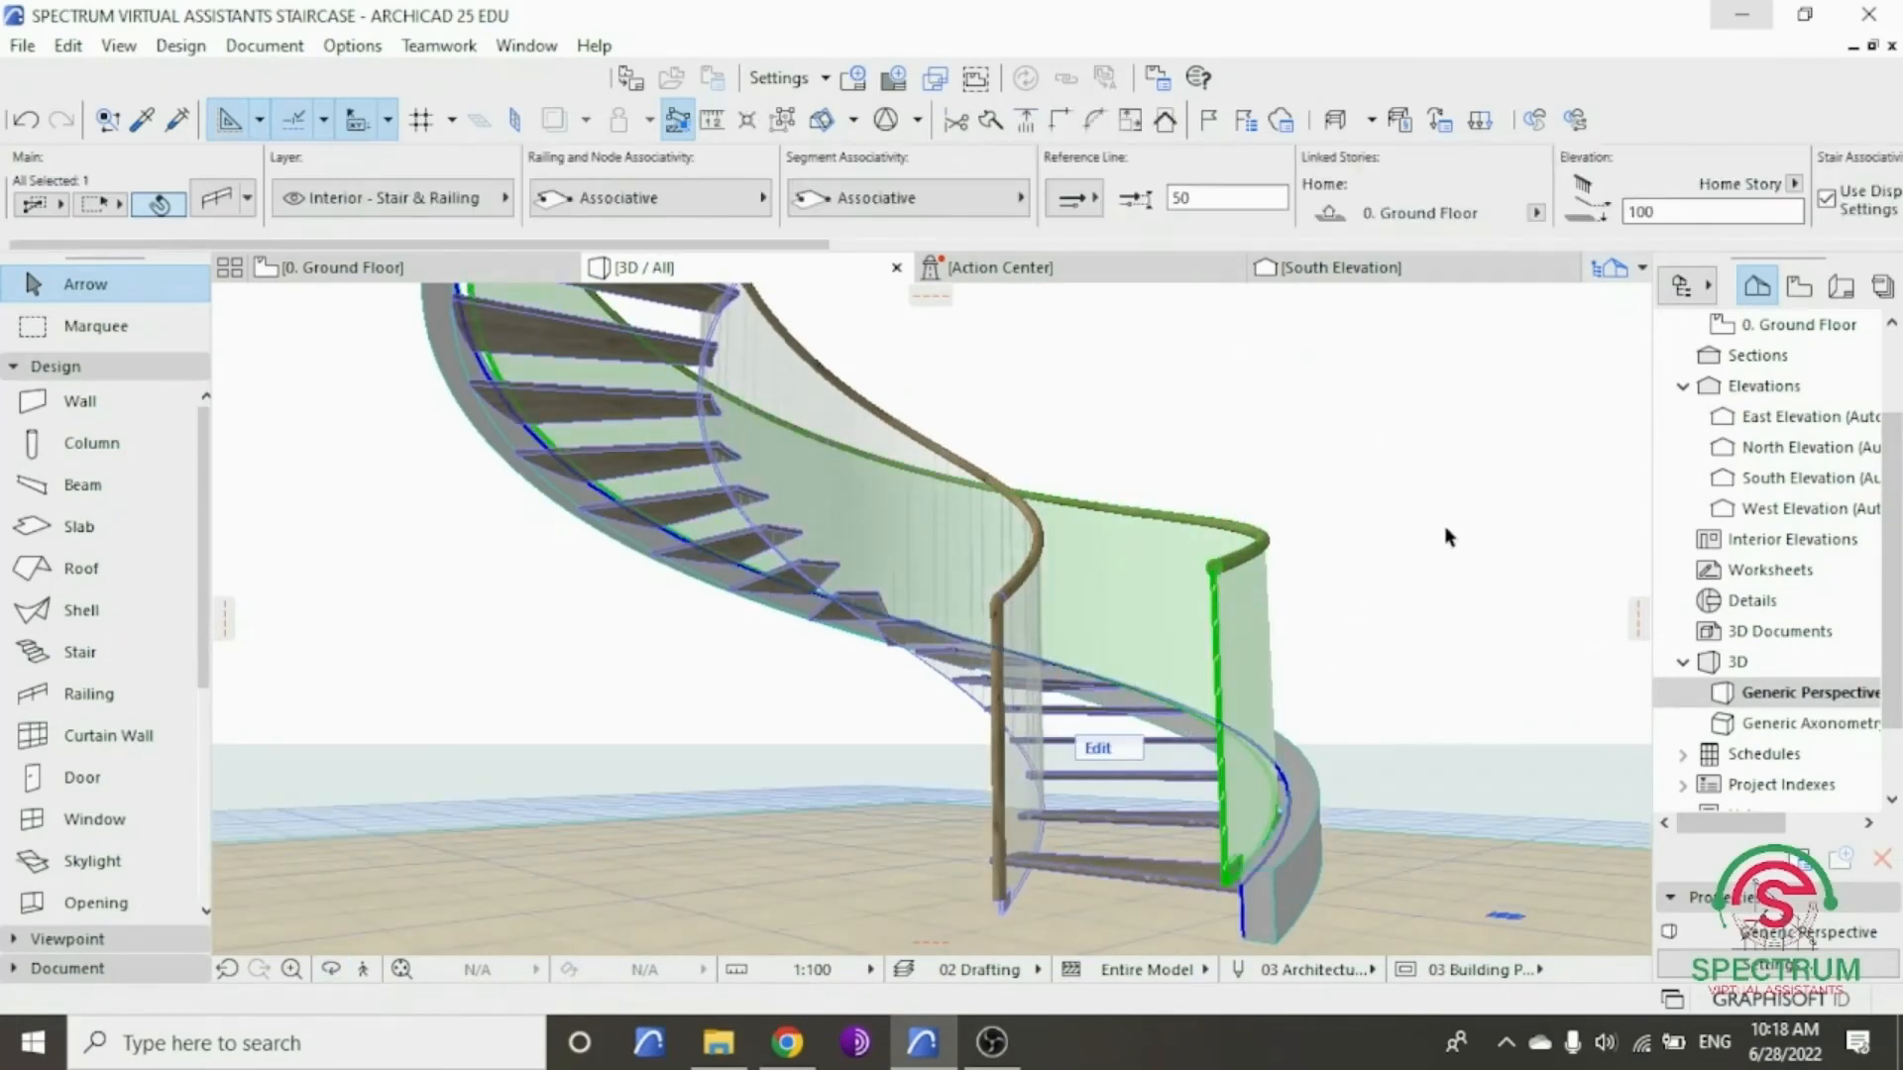
pyautogui.rightClick(1390, 483)
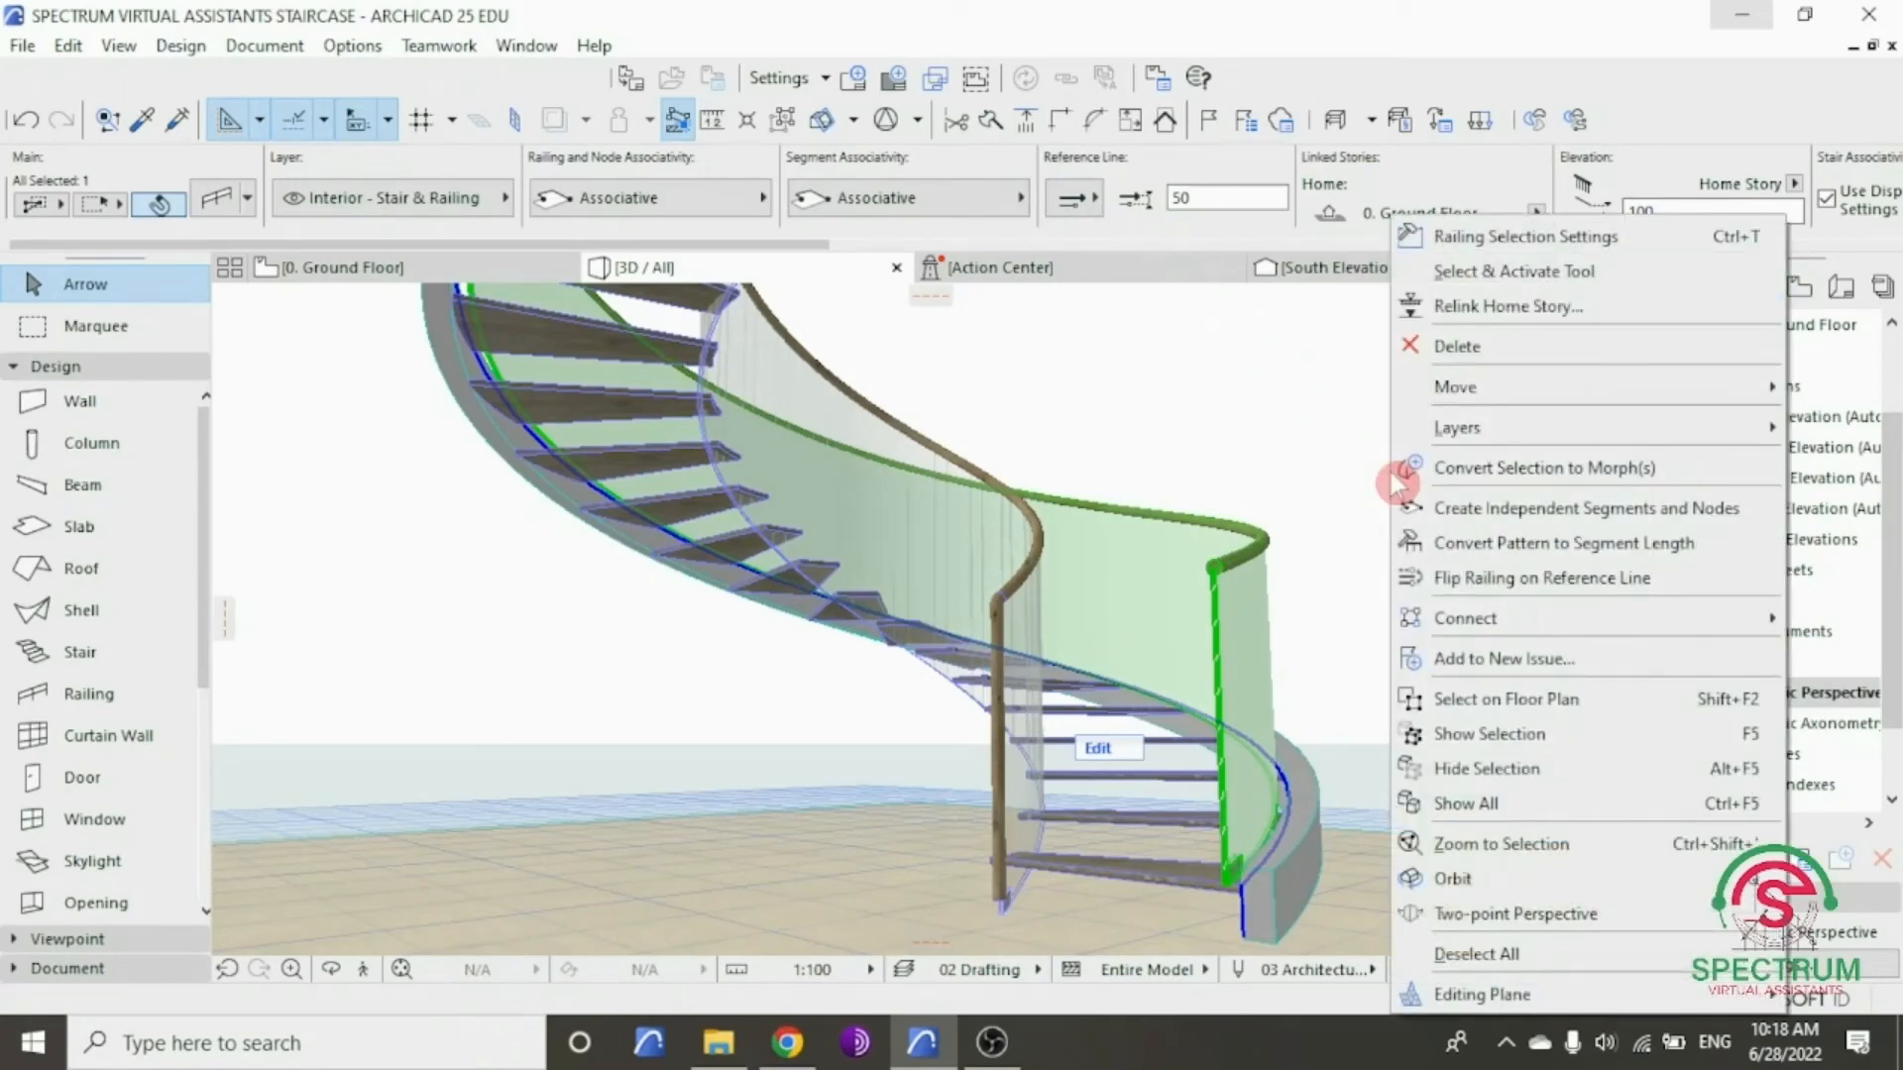
pyautogui.click(1350, 433)
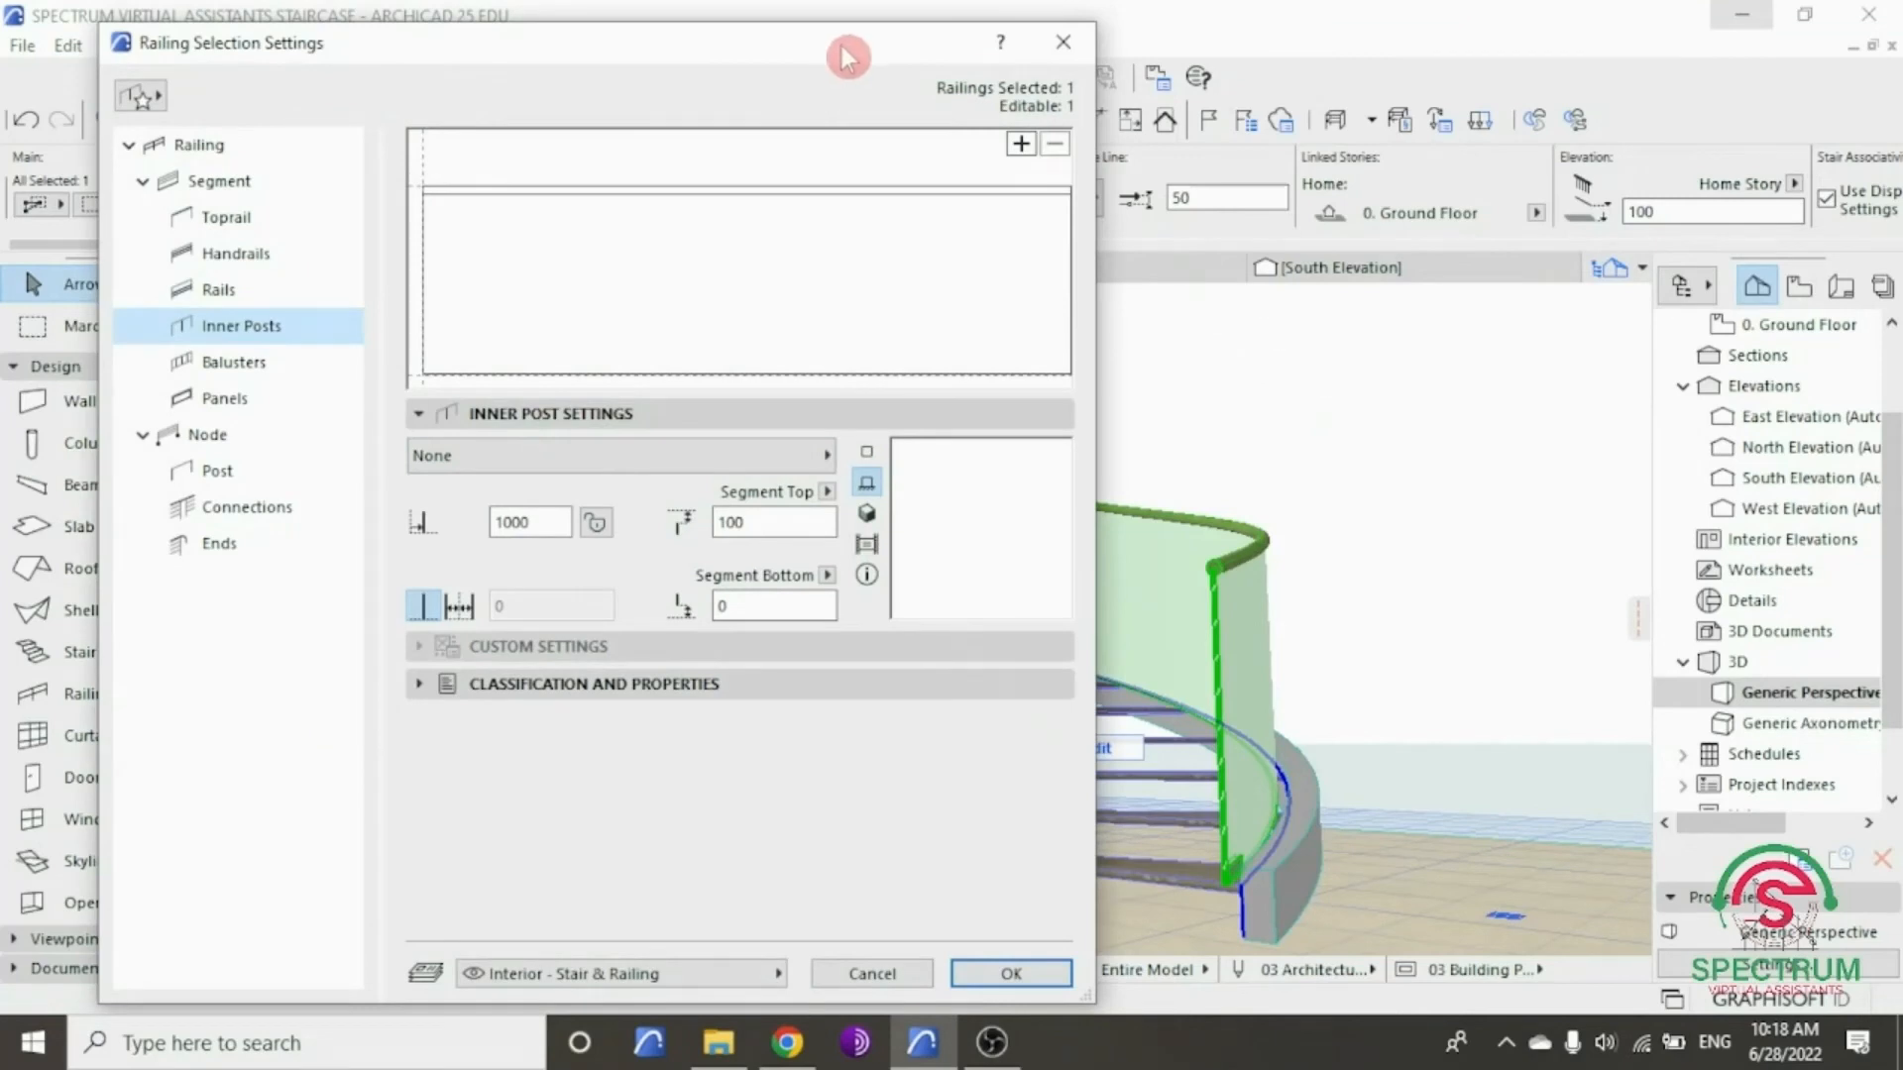
# - Set the outer railing's panel thickness to 150 in the panel's Style and Dimensions settings and apply it
pyautogui.moveTo(847, 57); pyautogui.dragTo(1013, 63)
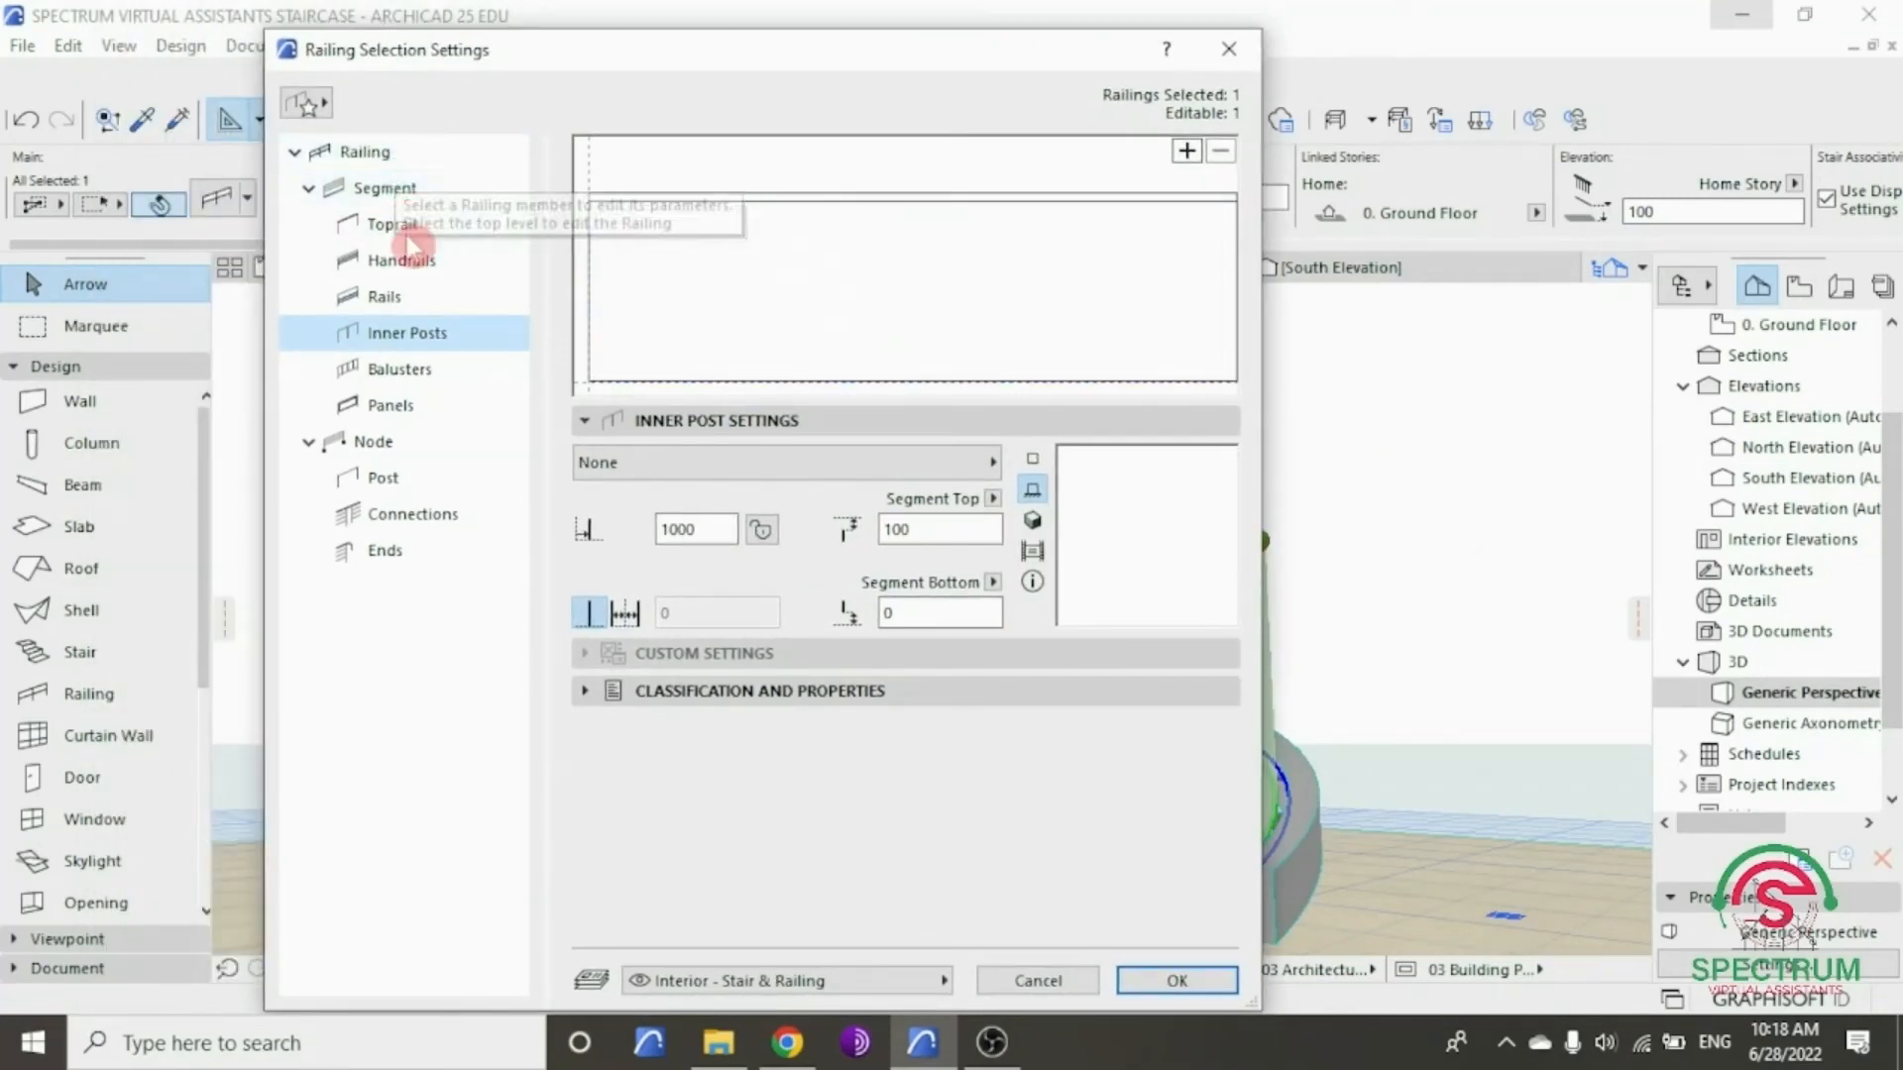
pyautogui.click(413, 419)
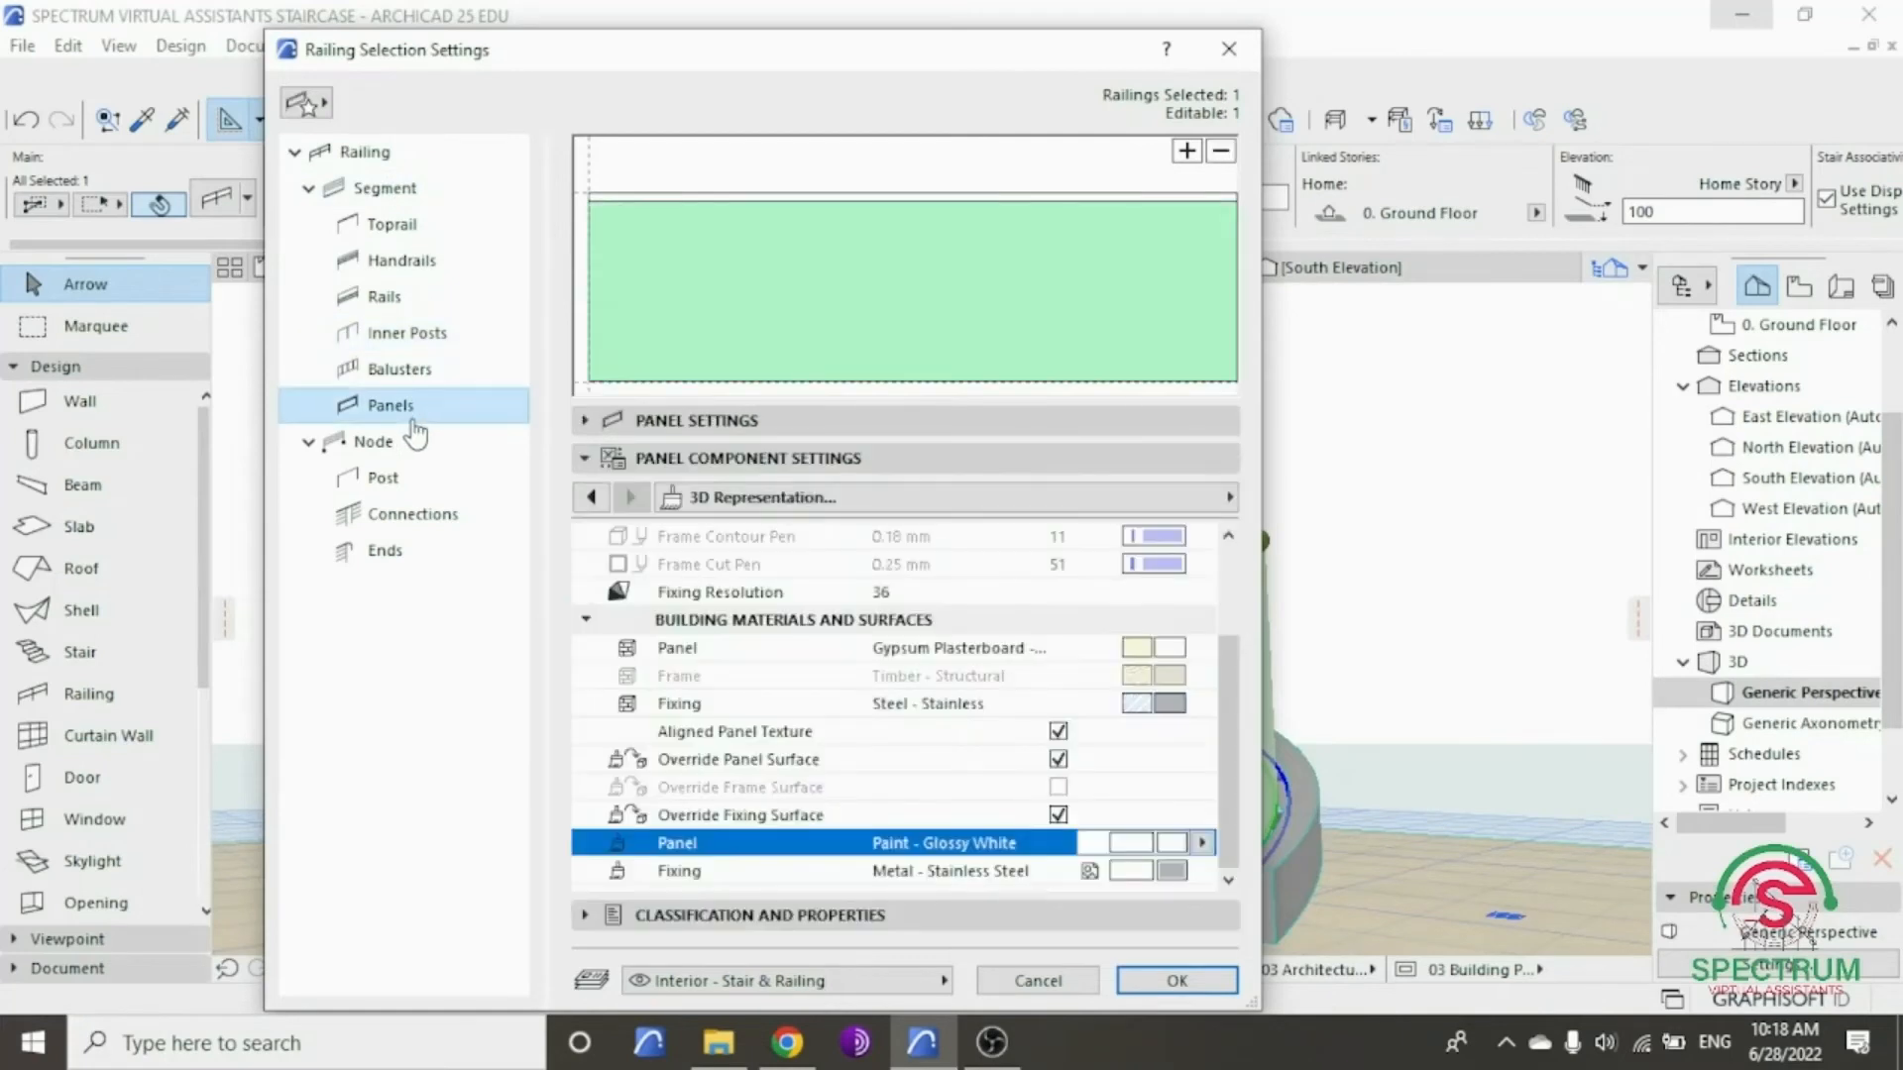
pyautogui.click(671, 419)
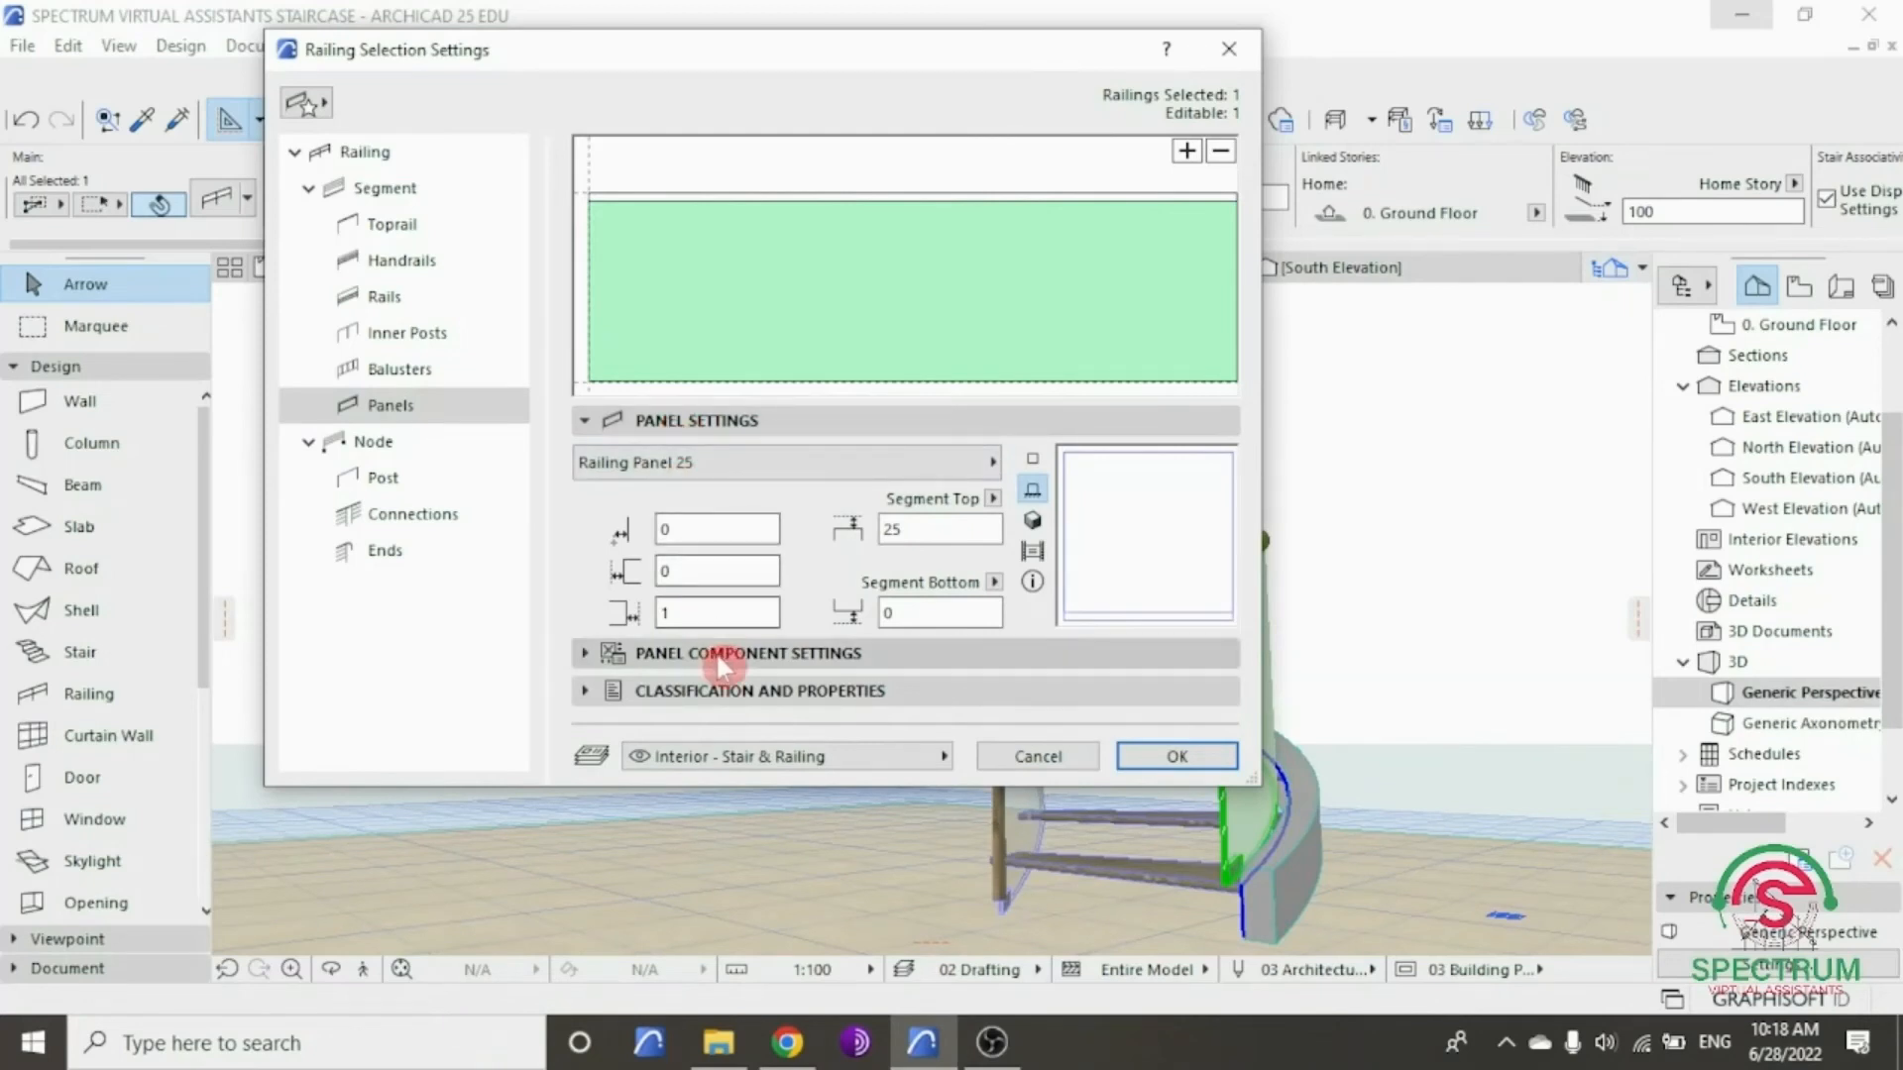
pyautogui.click(635, 653)
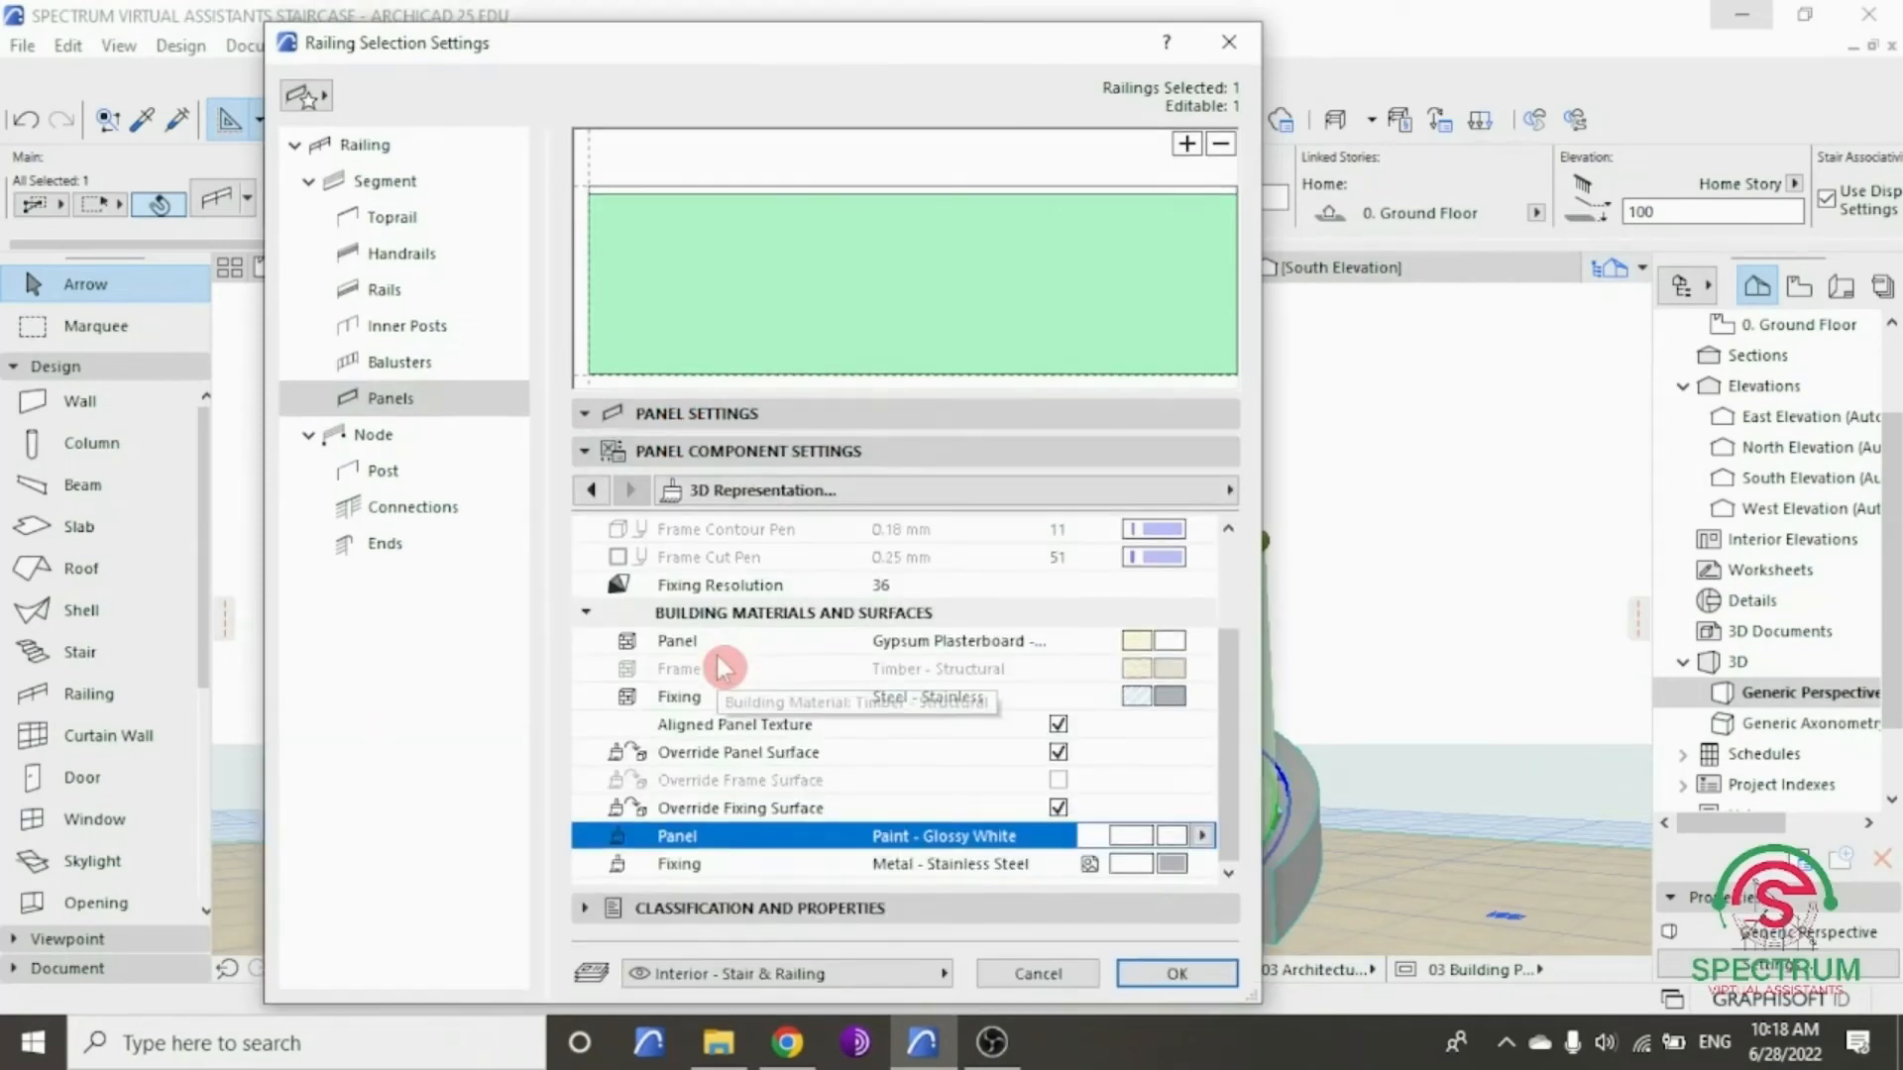
pyautogui.click(829, 495)
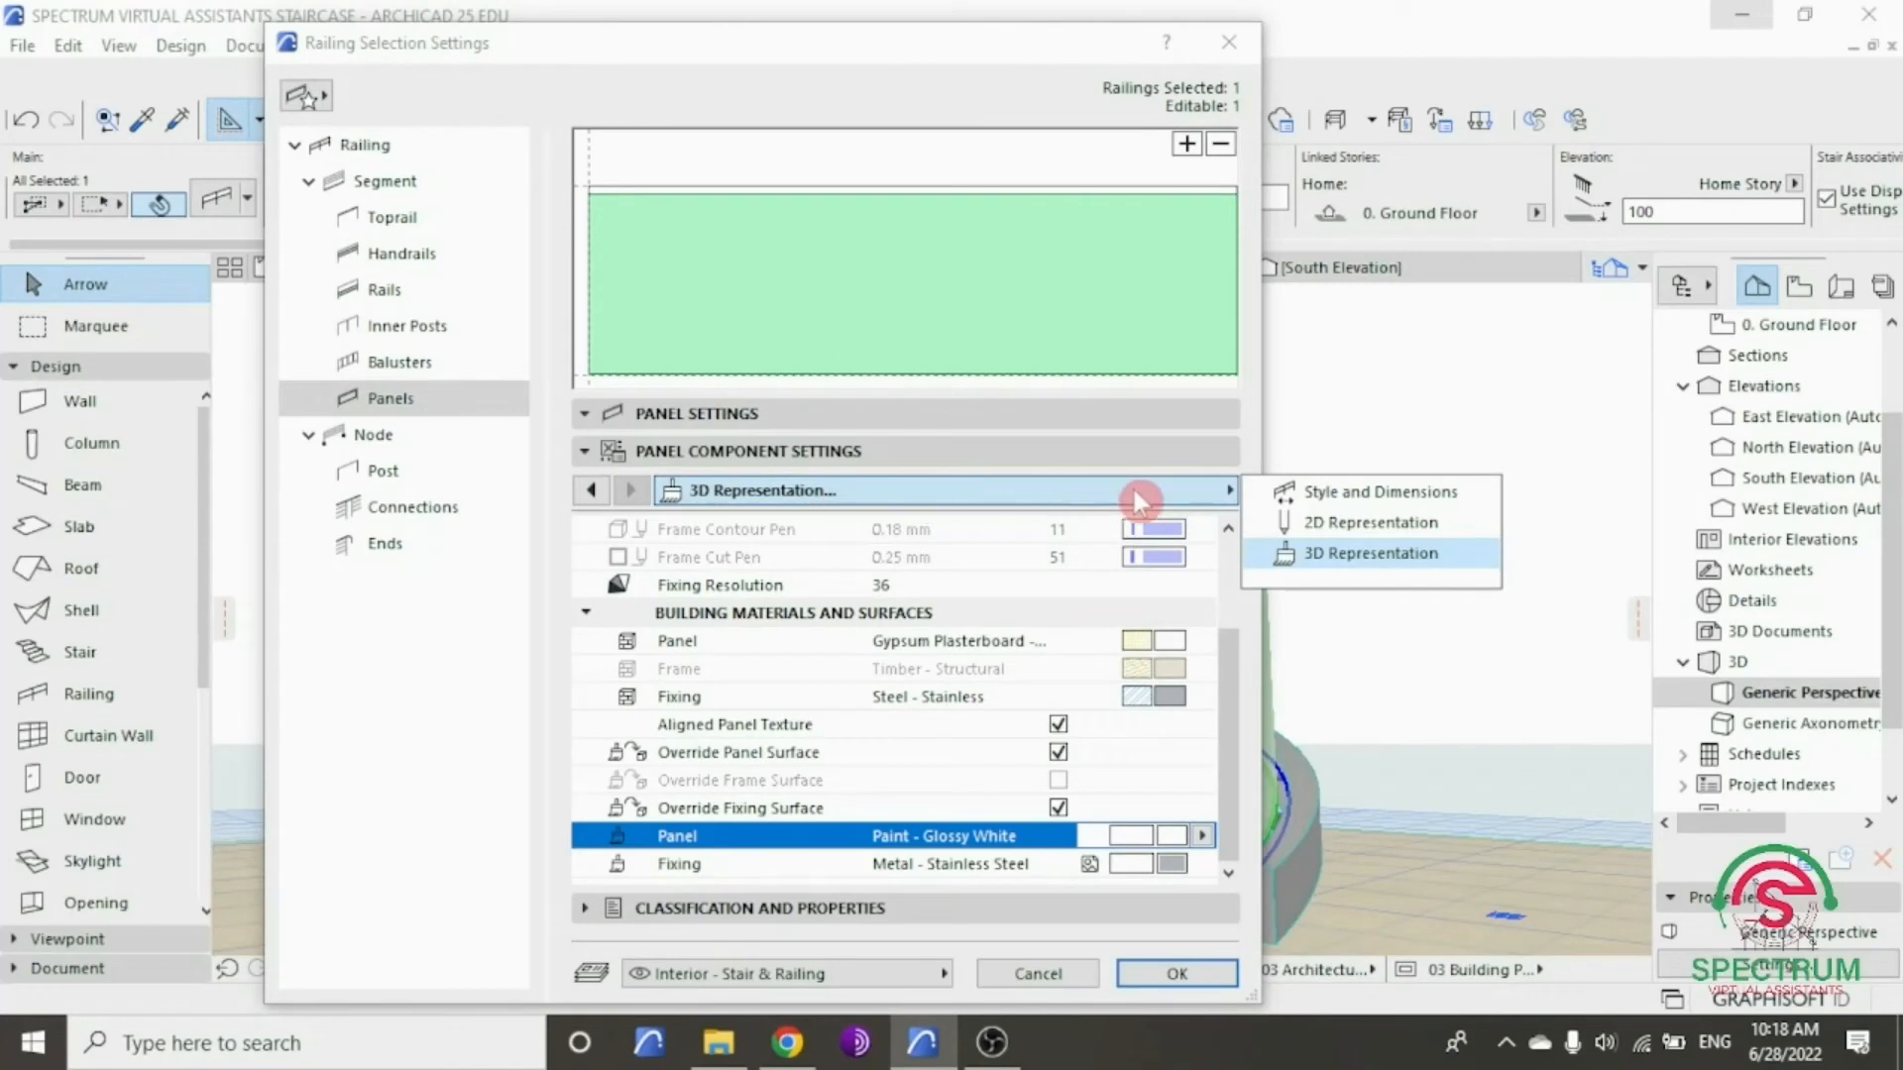
pyautogui.click(1345, 495)
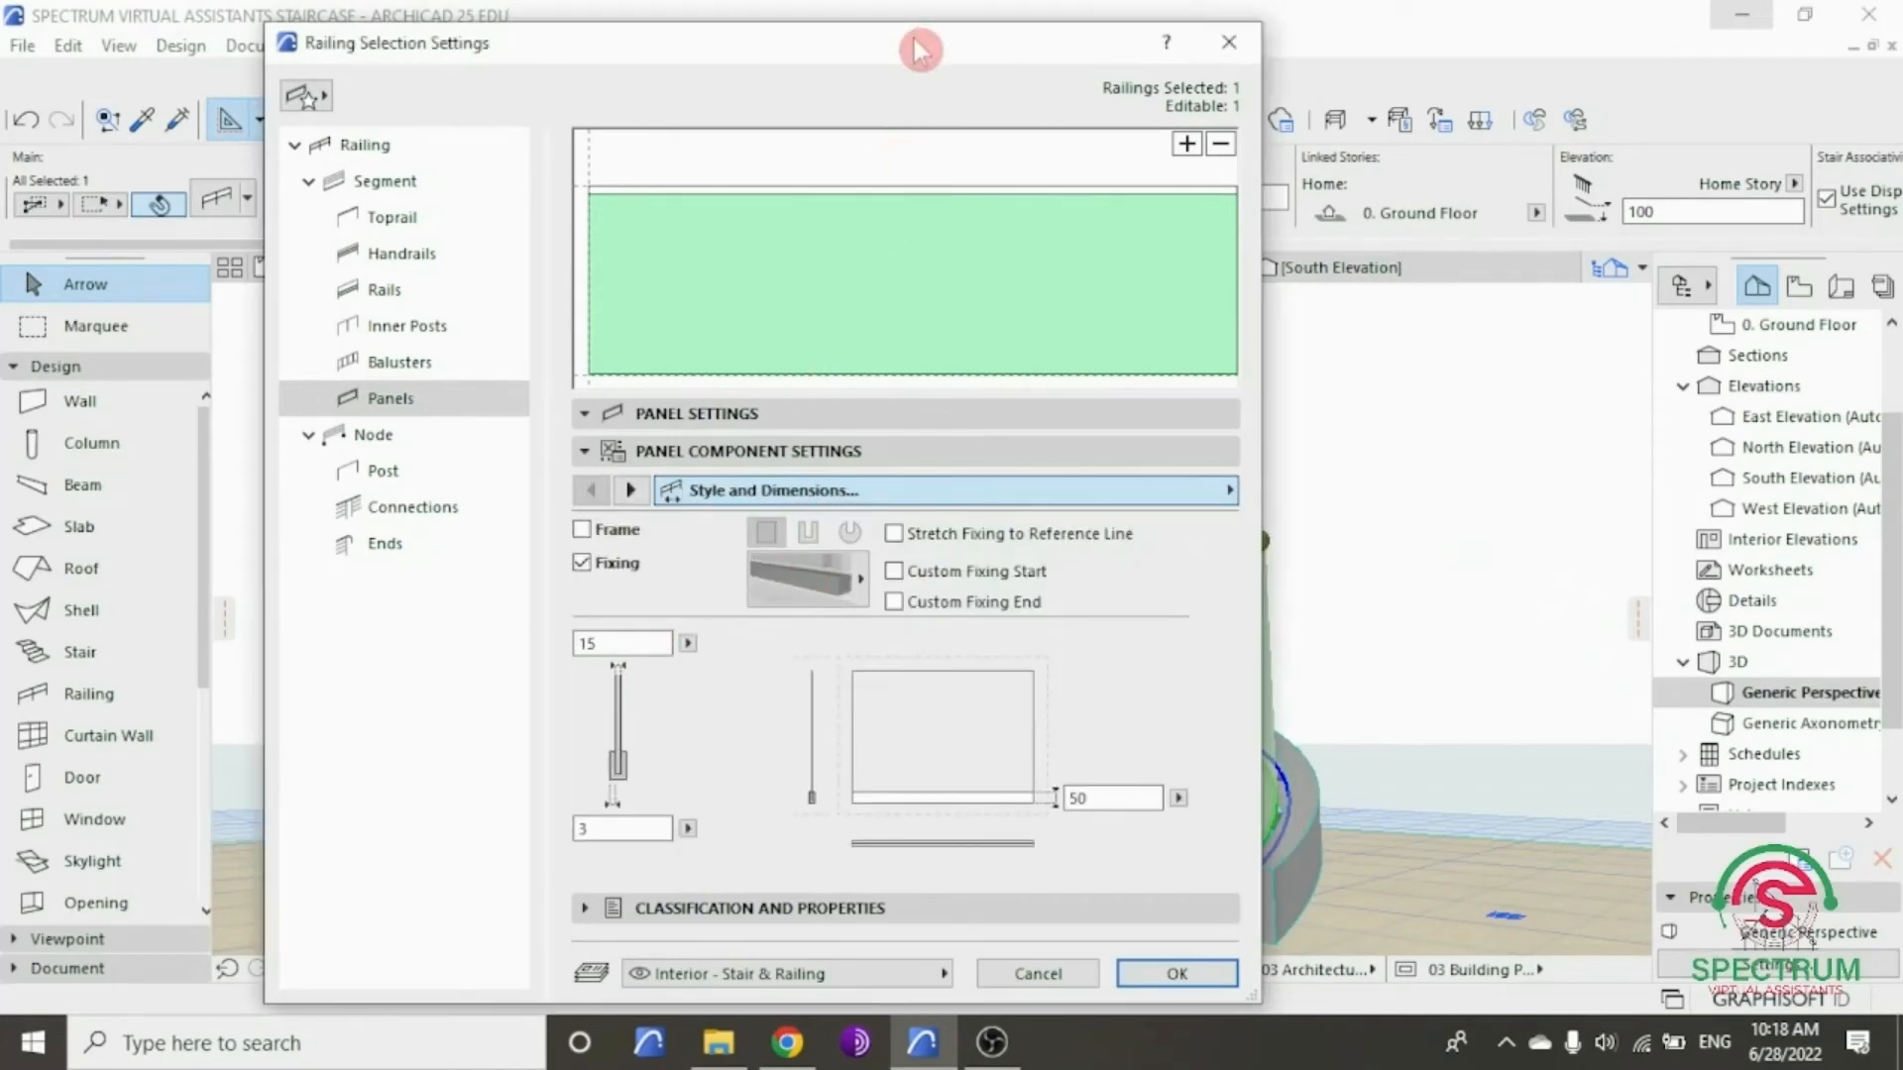
pyautogui.moveTo(1001, 52); pyautogui.dragTo(753, 101)
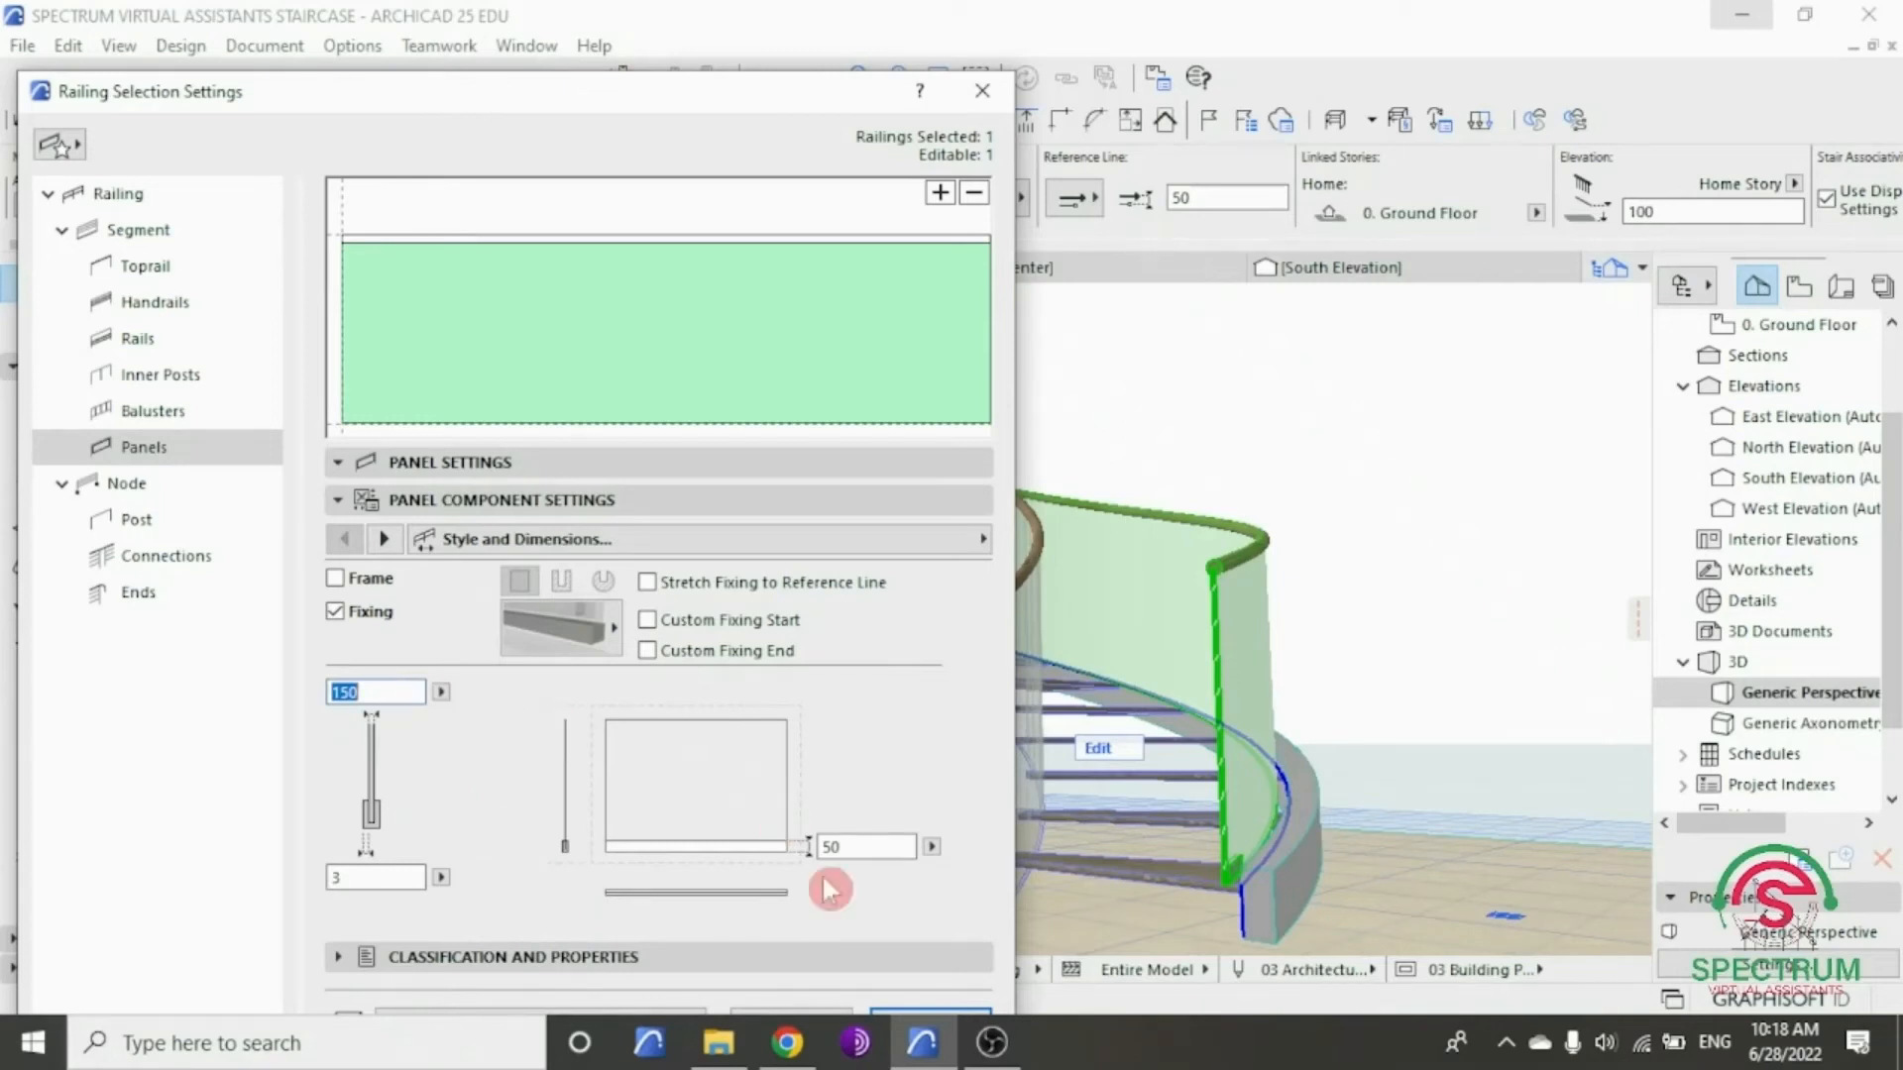
pyautogui.click(930, 1009)
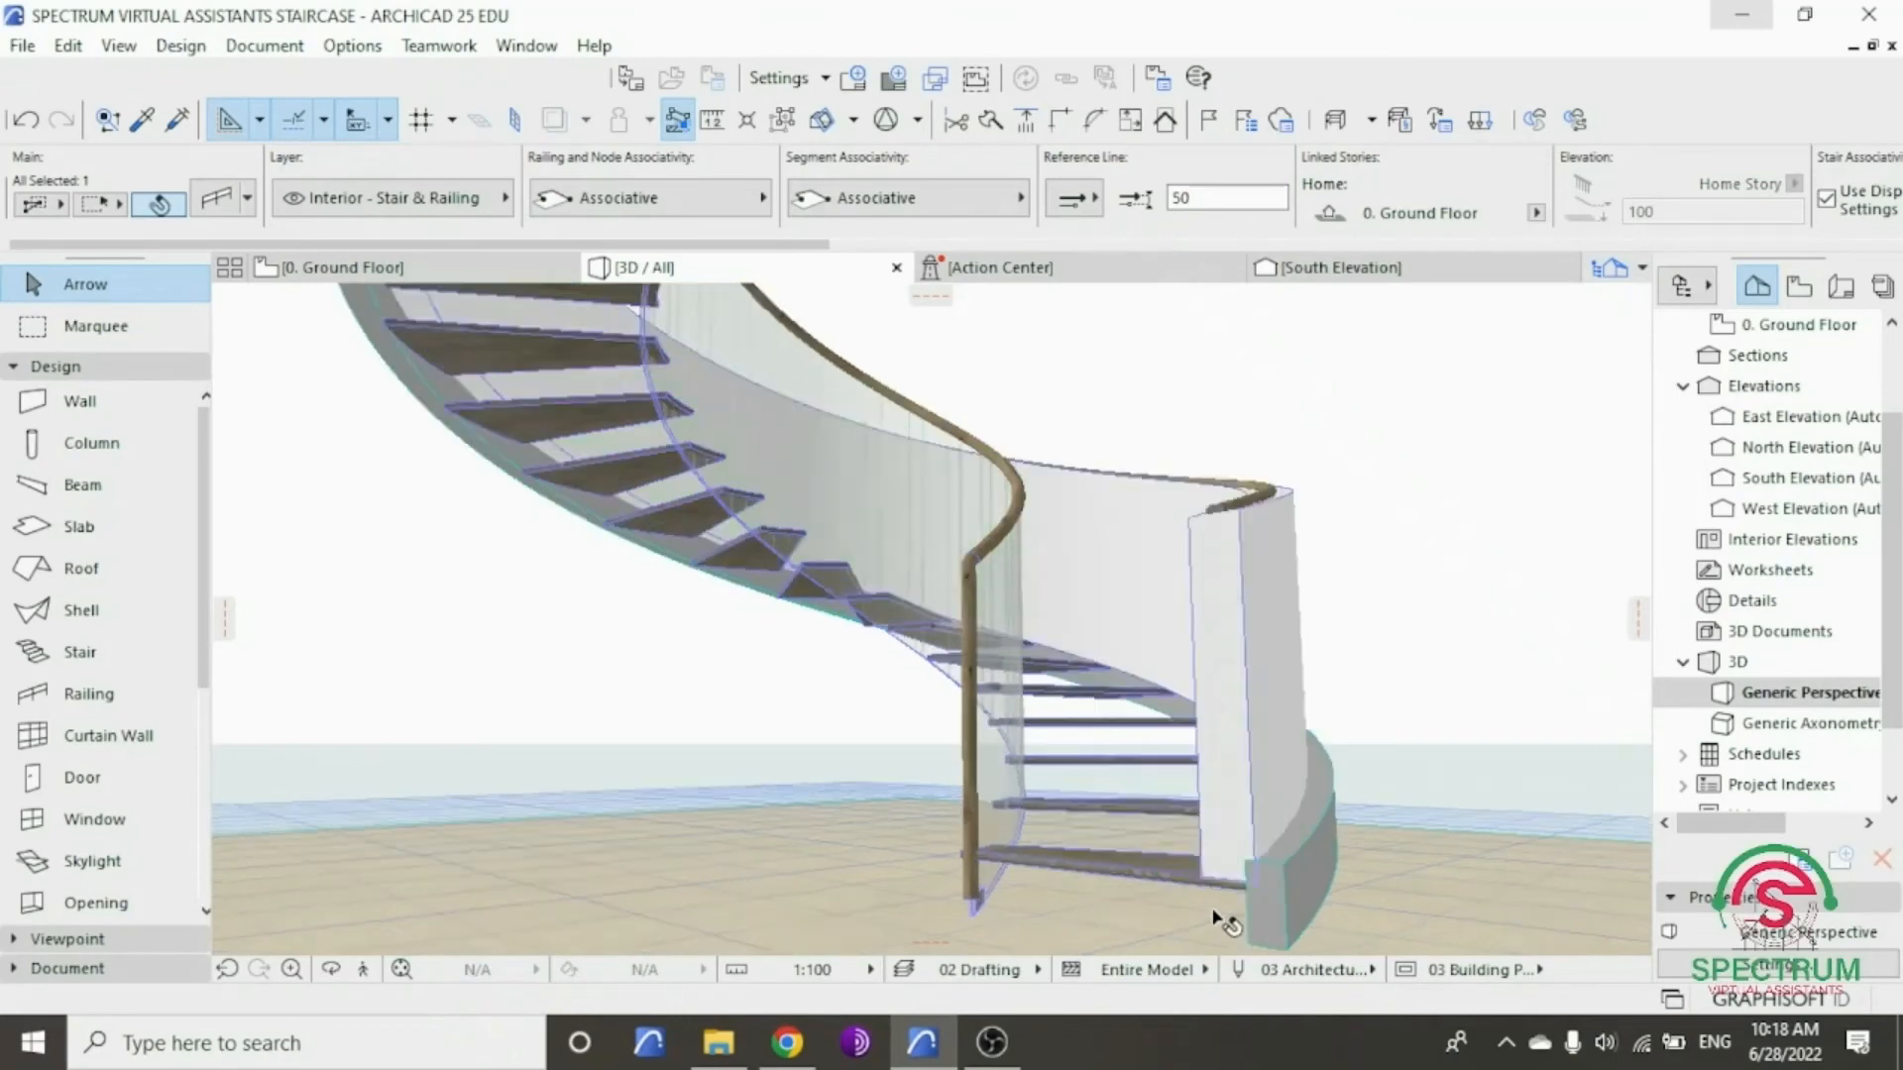
# - Check how the outer railing panel sits on the stringer at the lowest tread and open the railing's selection settings
pyautogui.scroll(3, 1226, 919)
pyautogui.scroll(2, 1226, 920)
pyautogui.click(1221, 850)
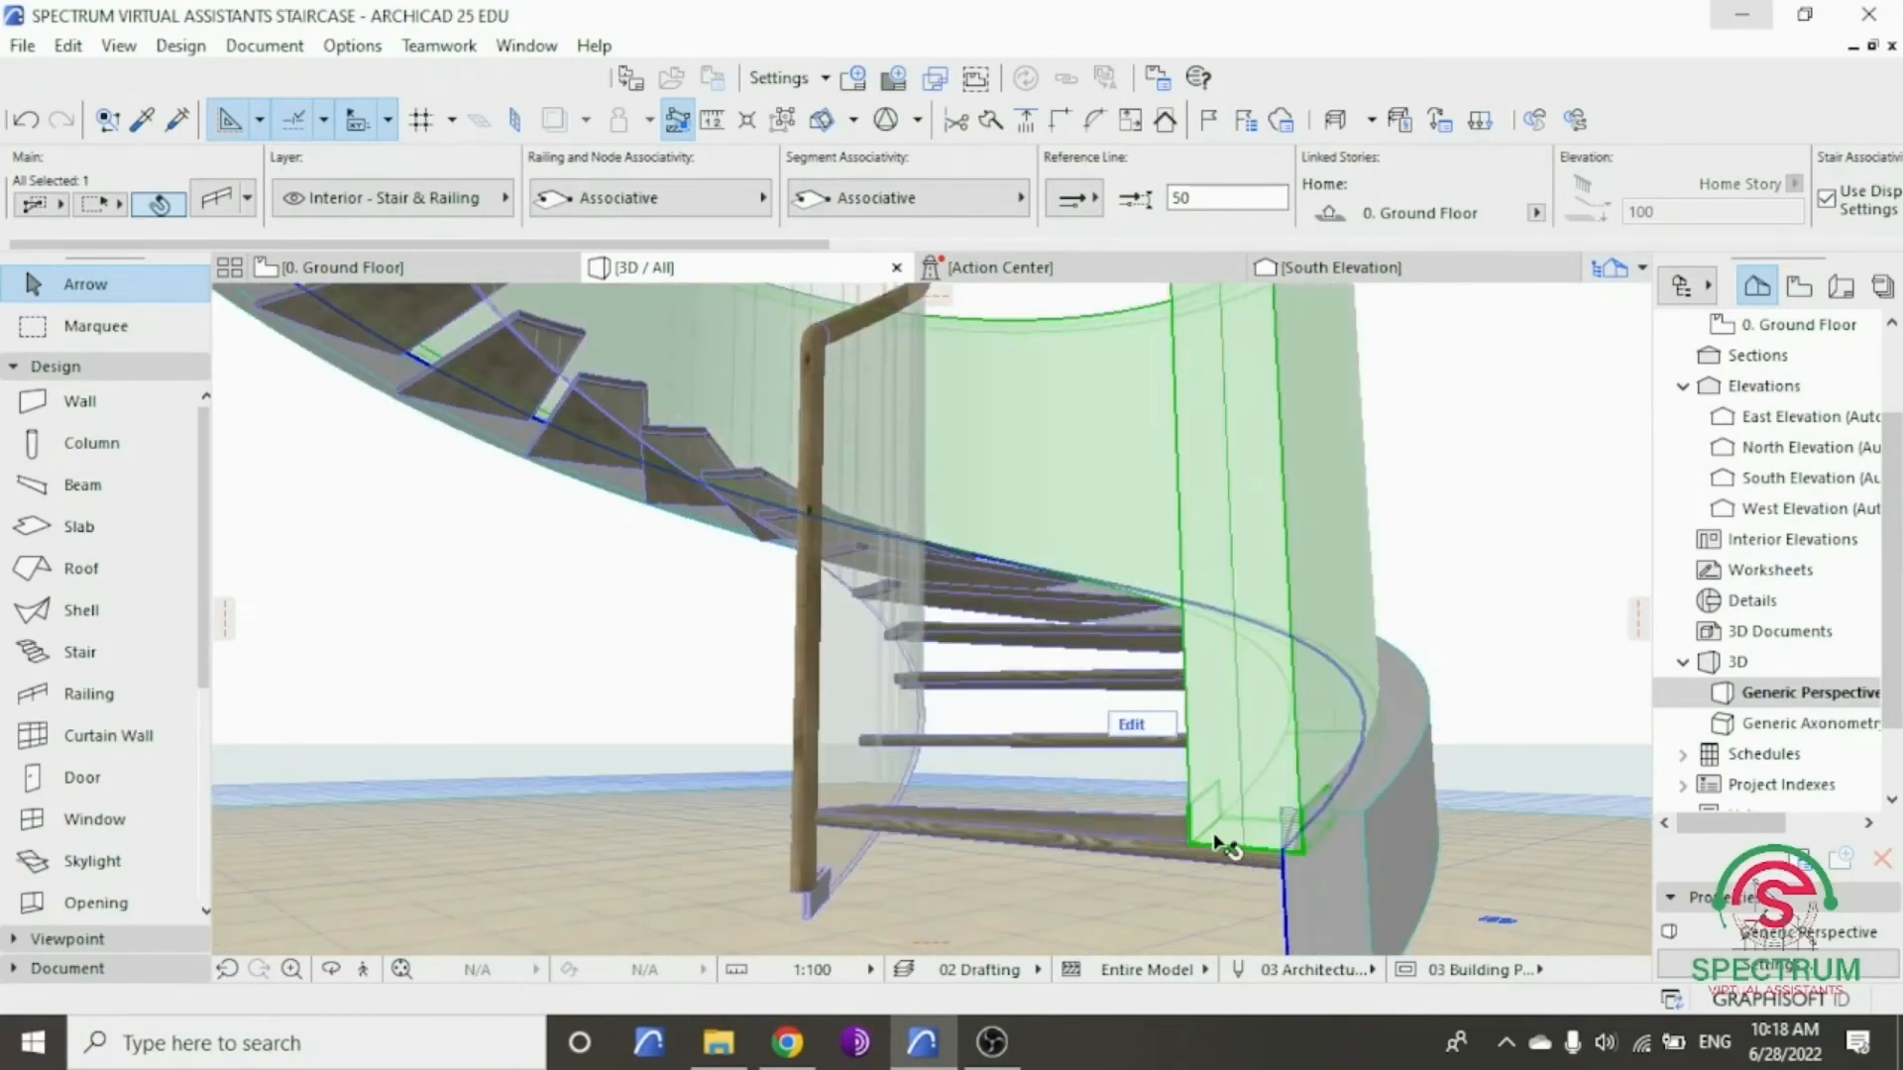
pyautogui.scroll(-3, 1189, 905)
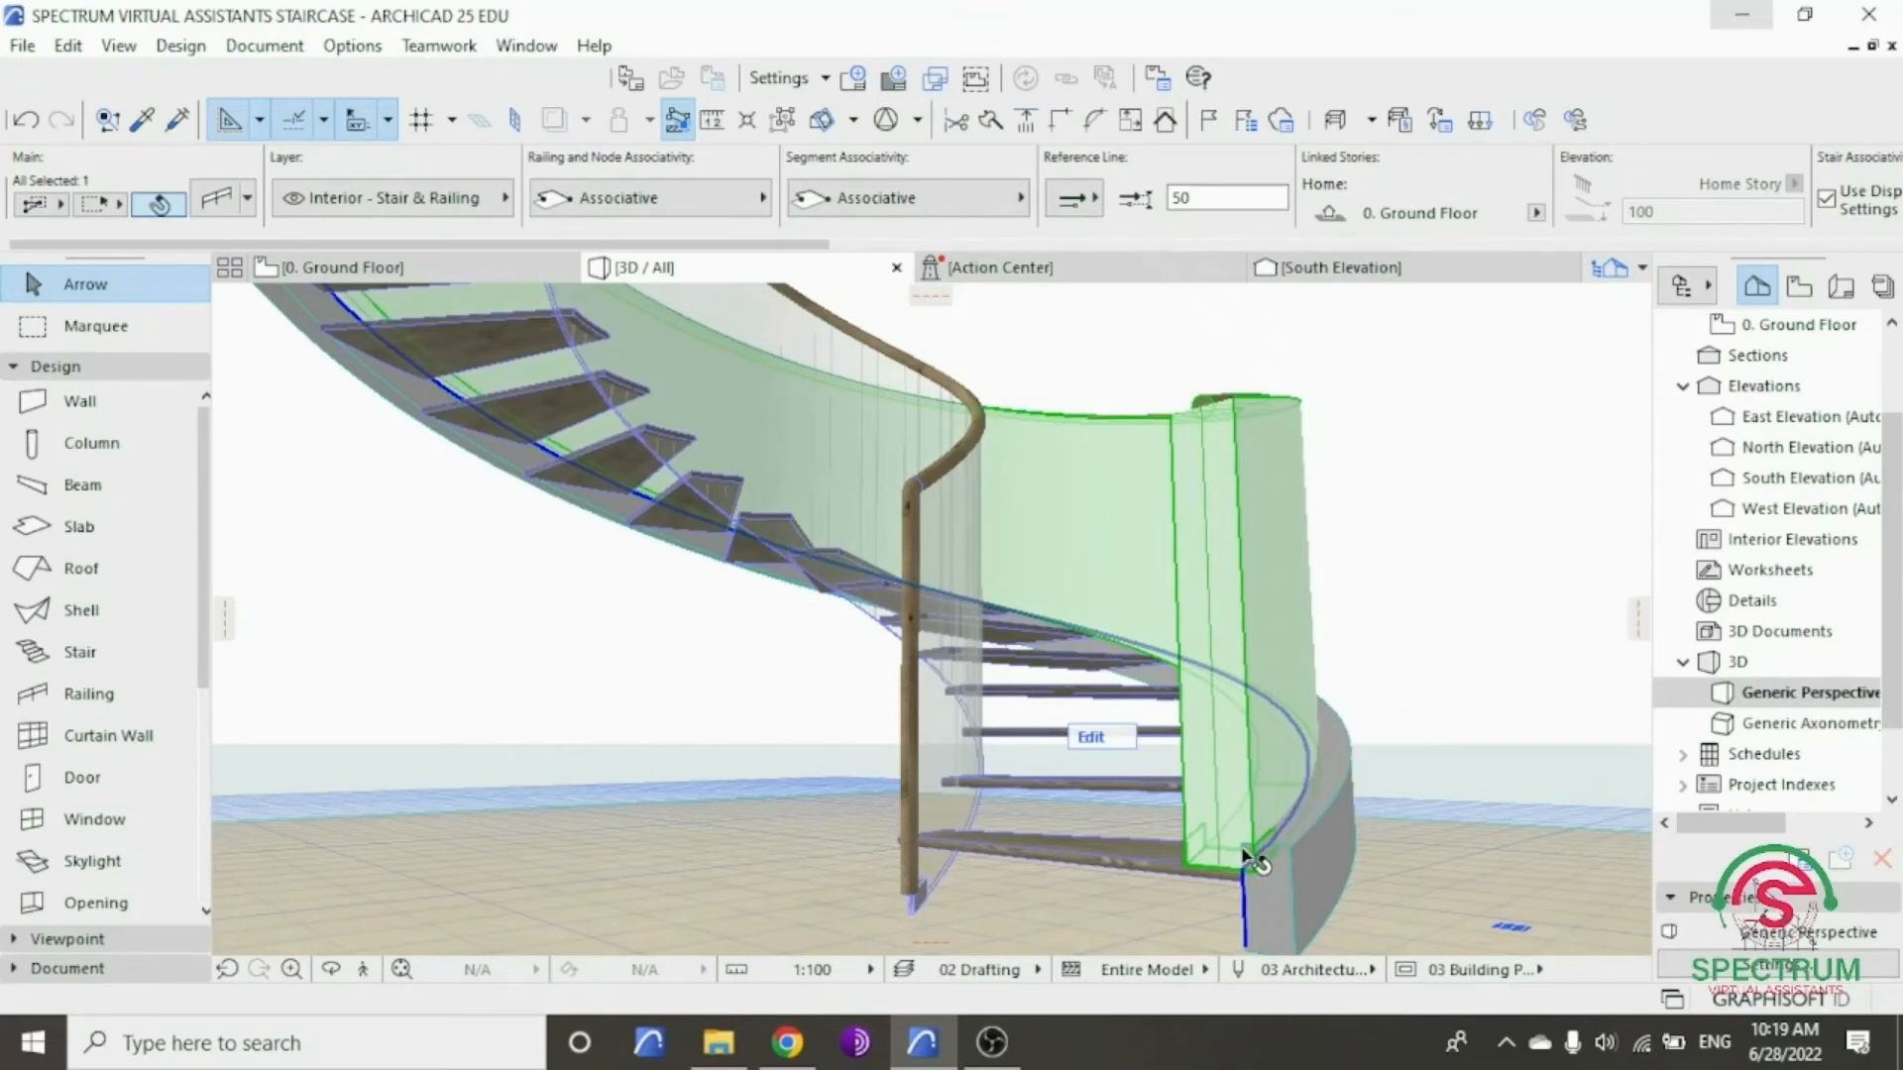
pyautogui.scroll(3, 1218, 865)
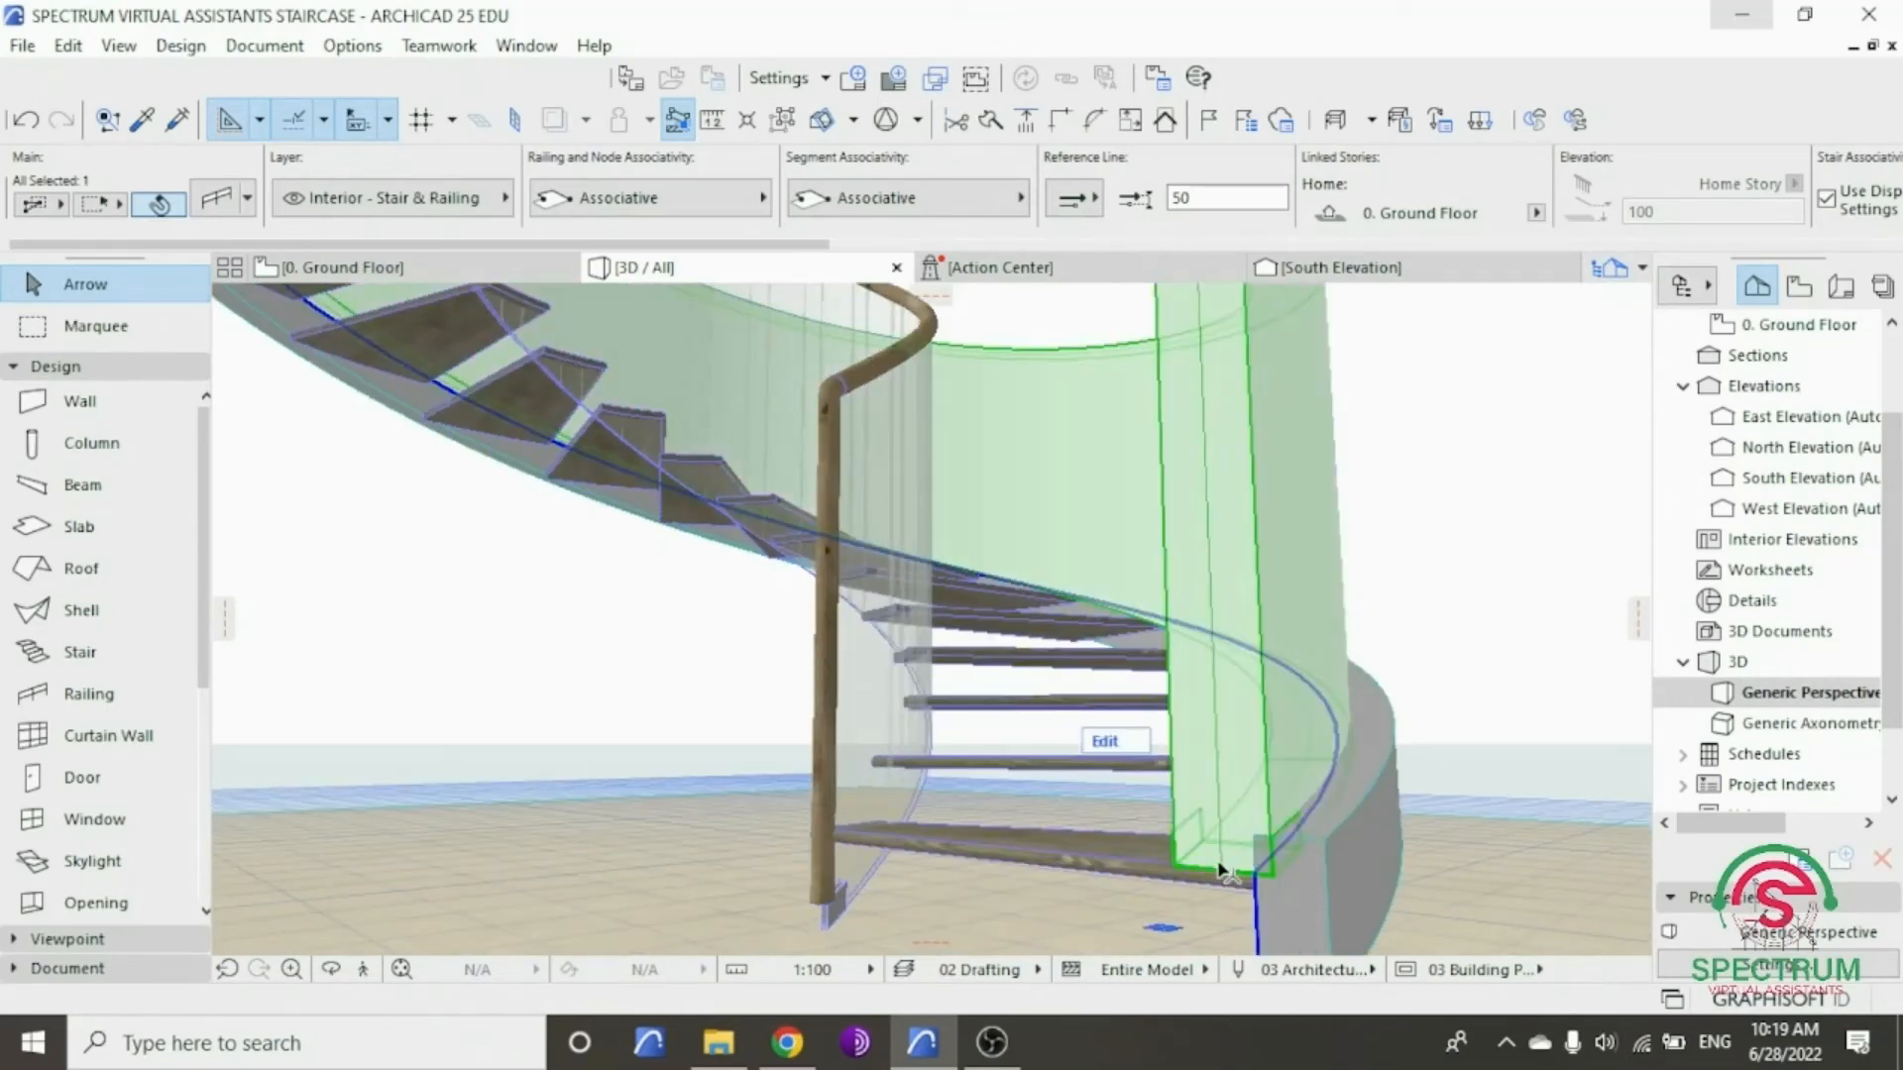
pyautogui.rightClick(1412, 495)
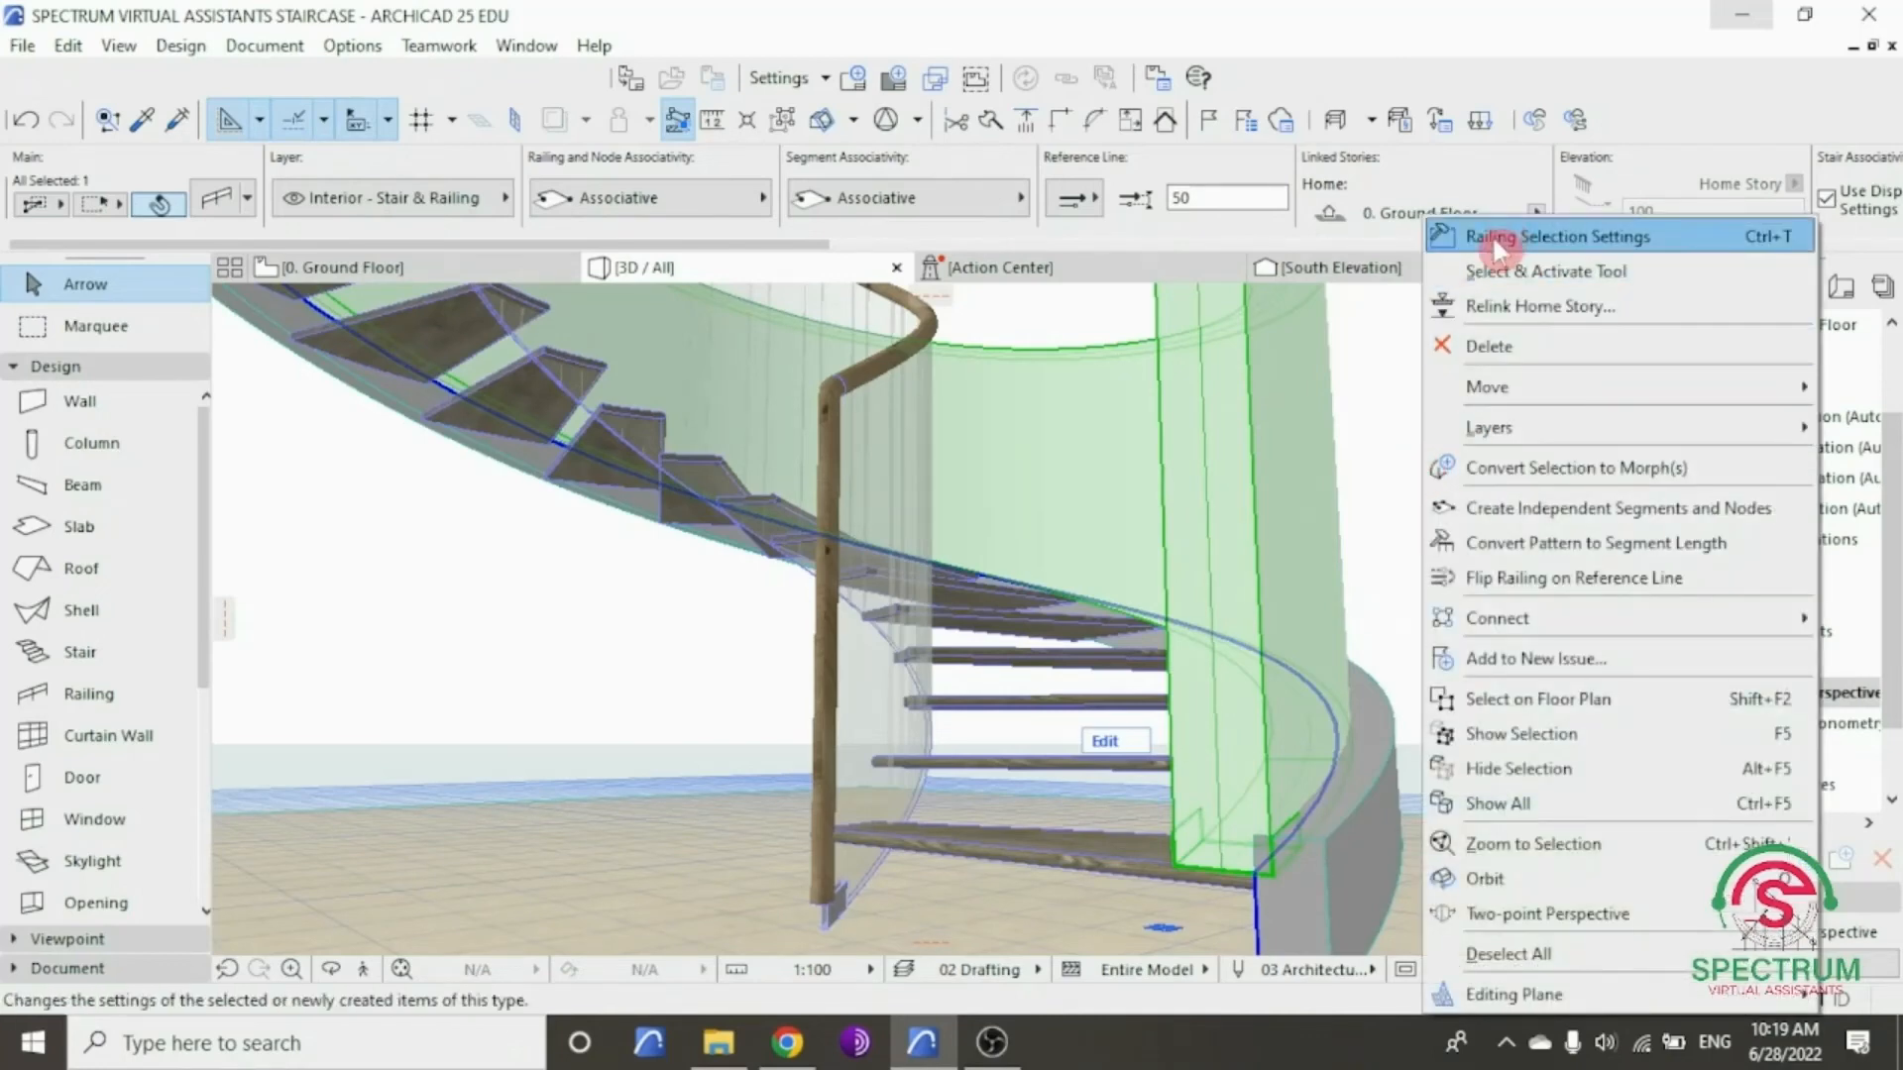
pyautogui.click(1496, 246)
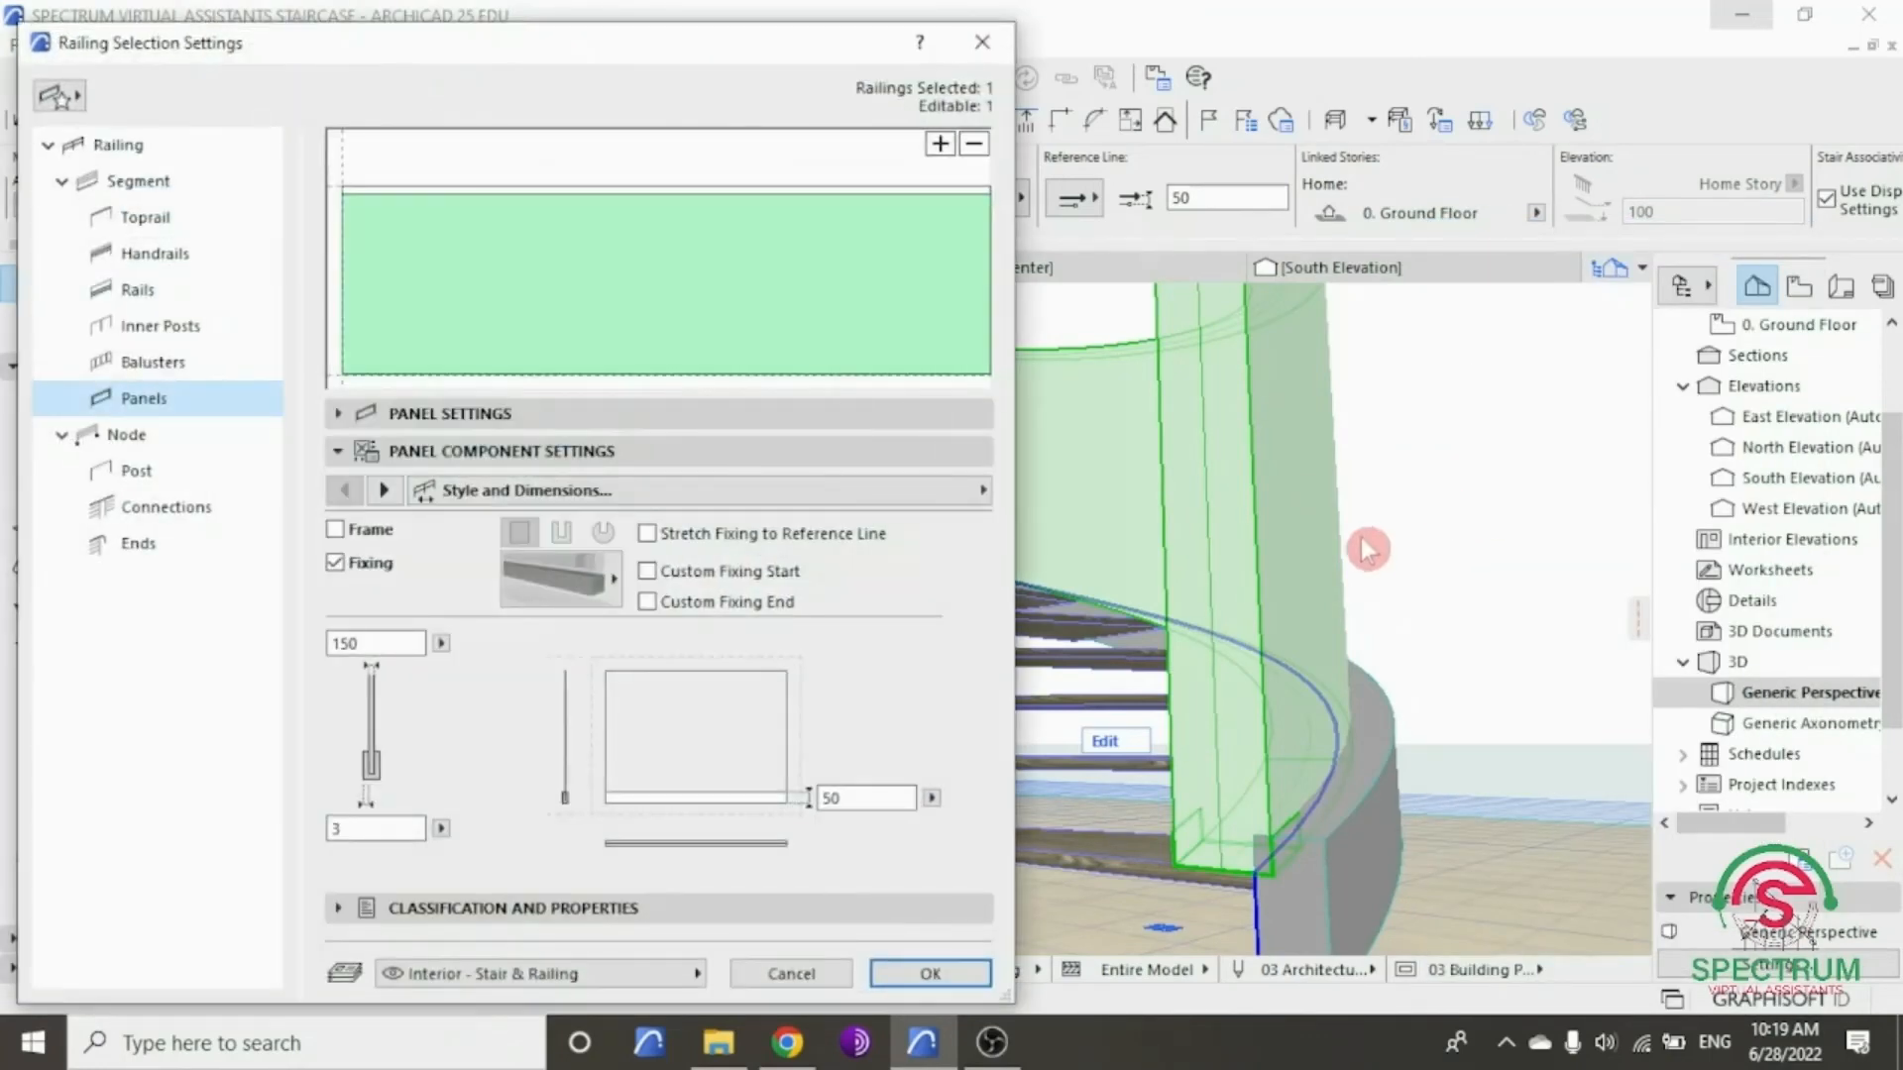
# - Set the outer railing segment's reference line to the first of its three position options and apply the settings
pyautogui.click(131, 151)
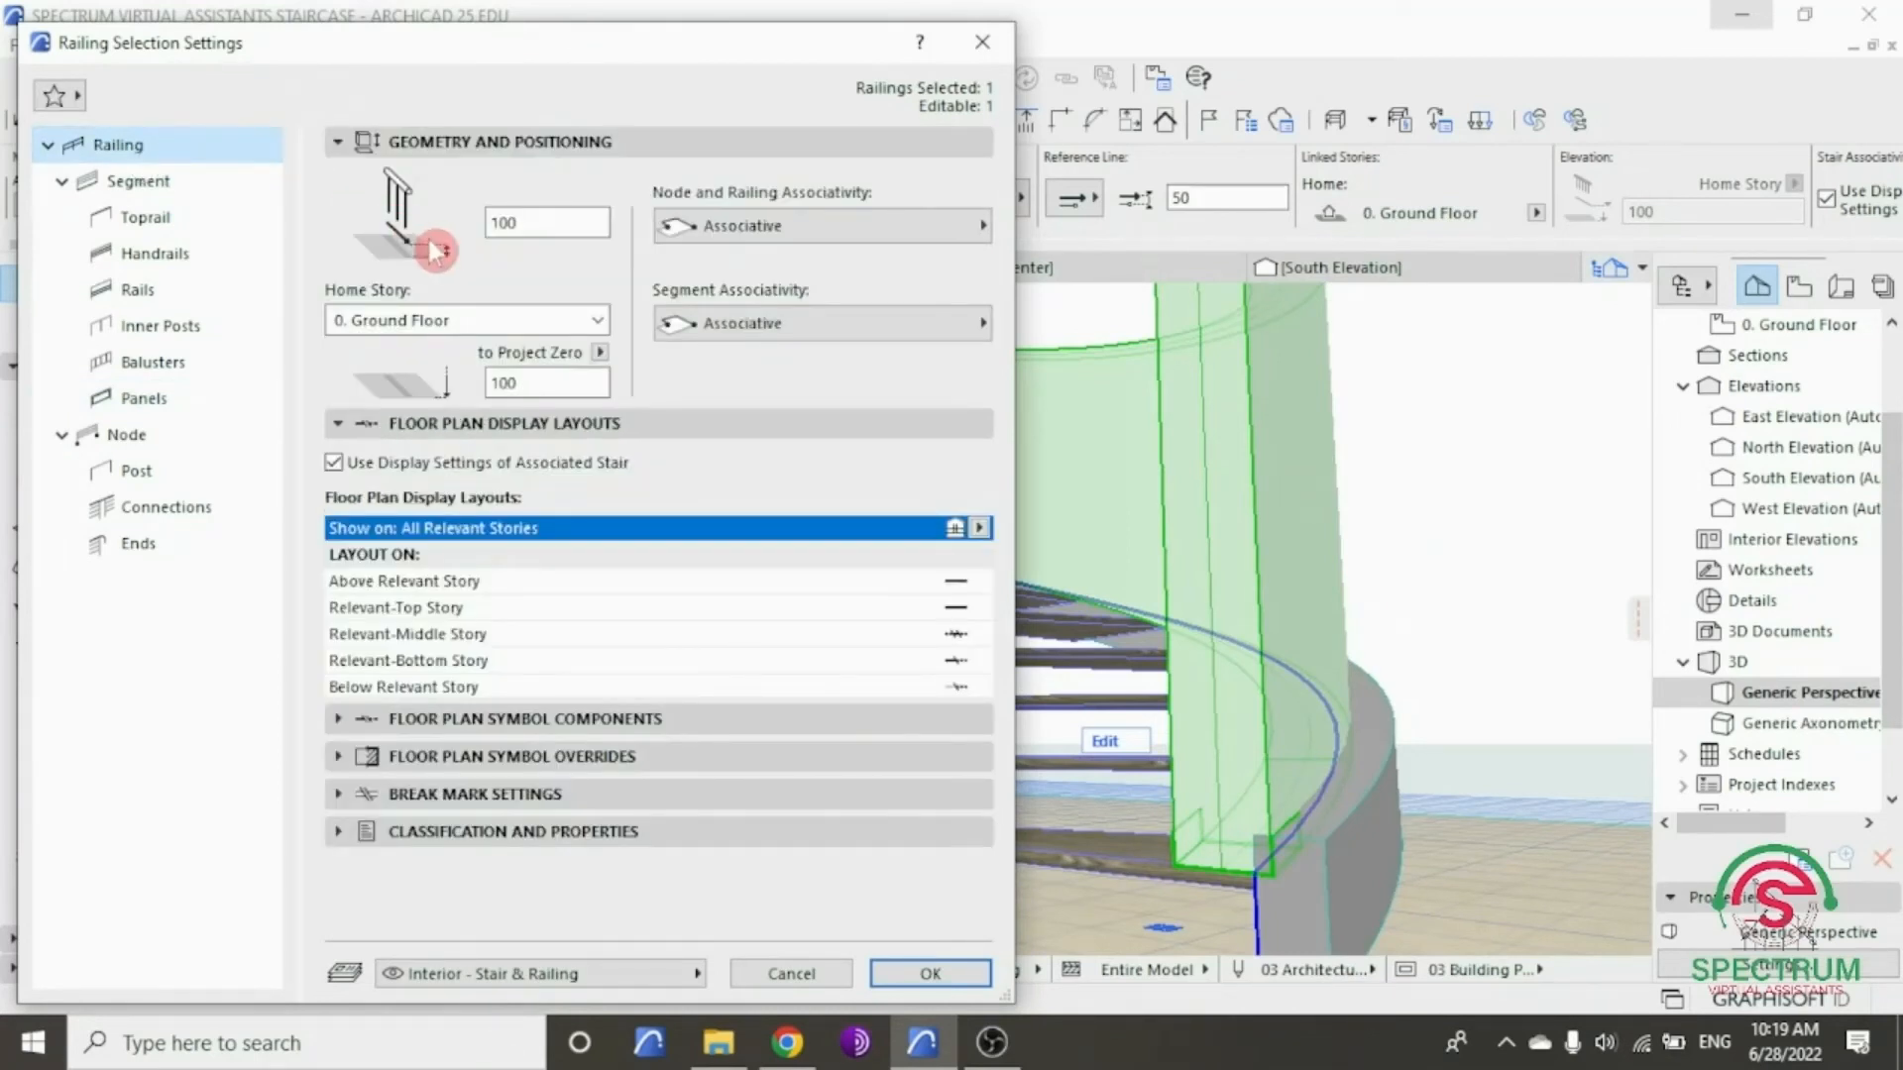
pyautogui.click(456, 153)
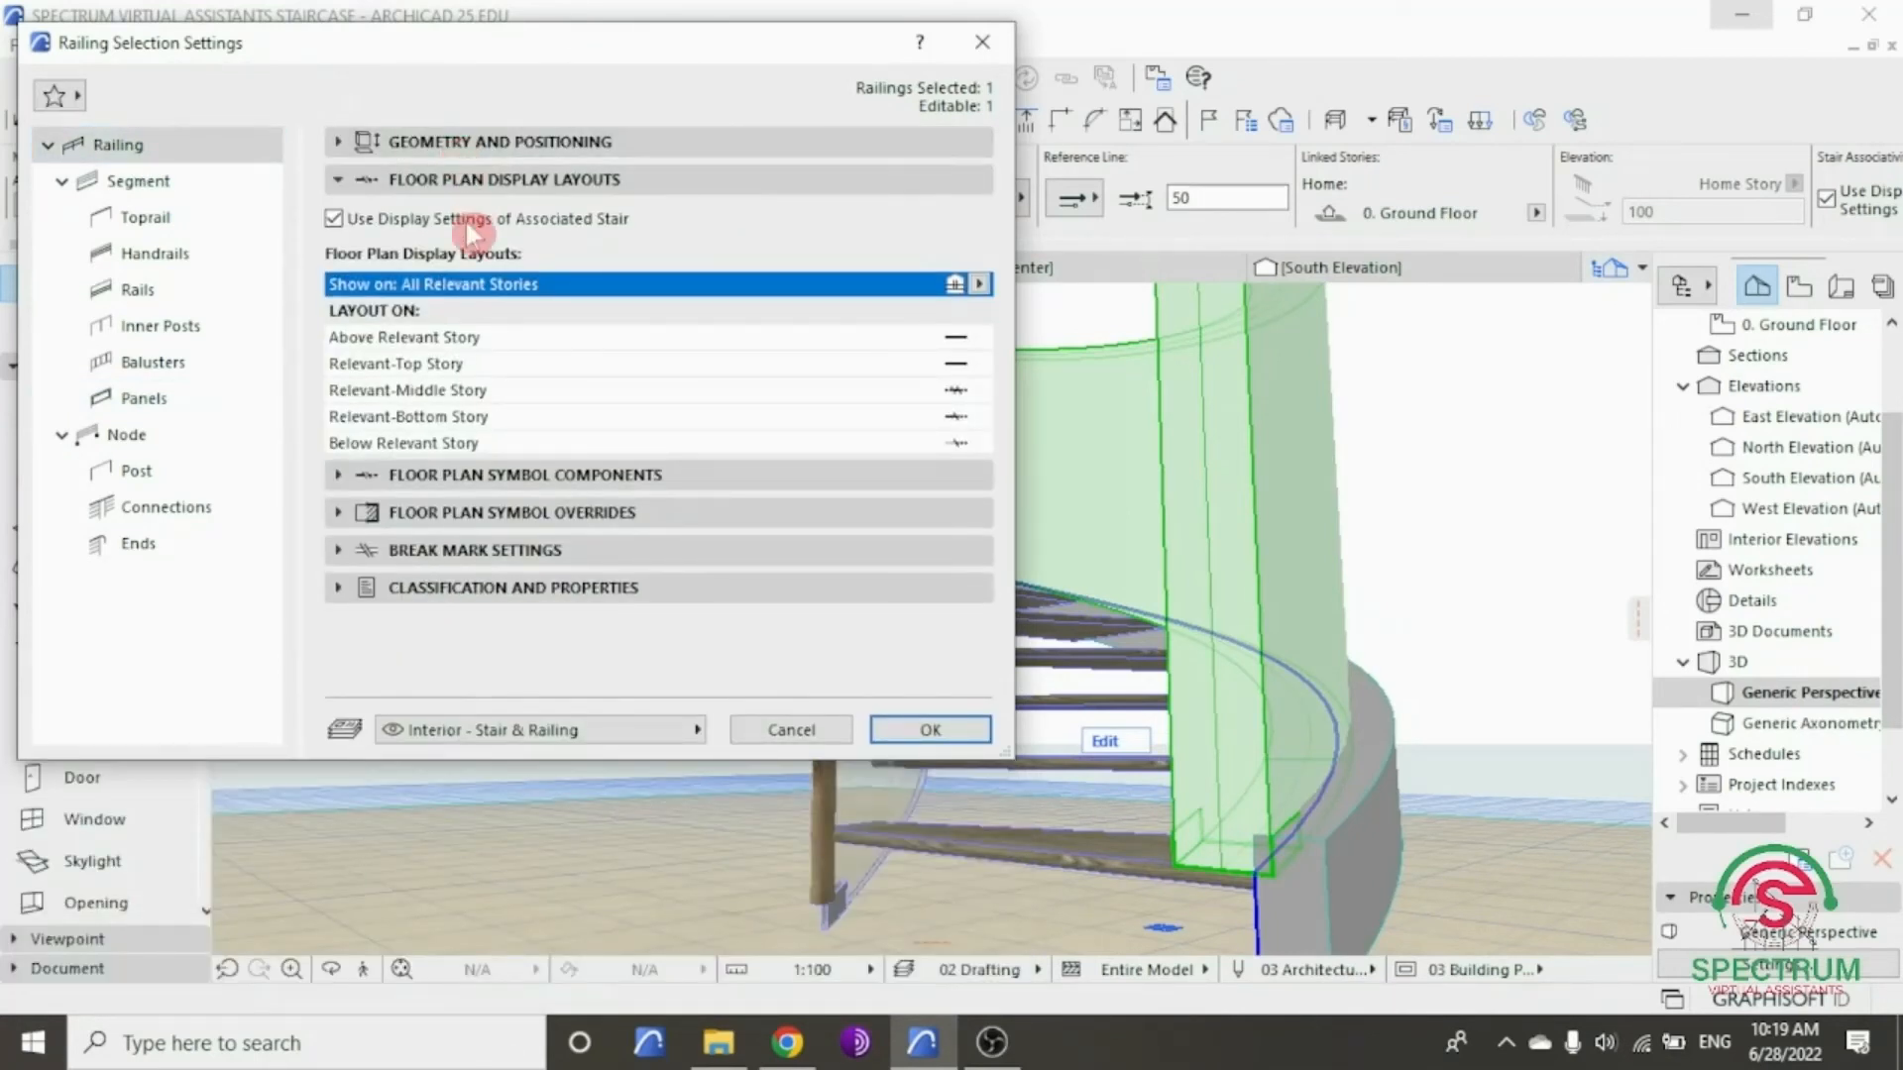
pyautogui.click(171, 192)
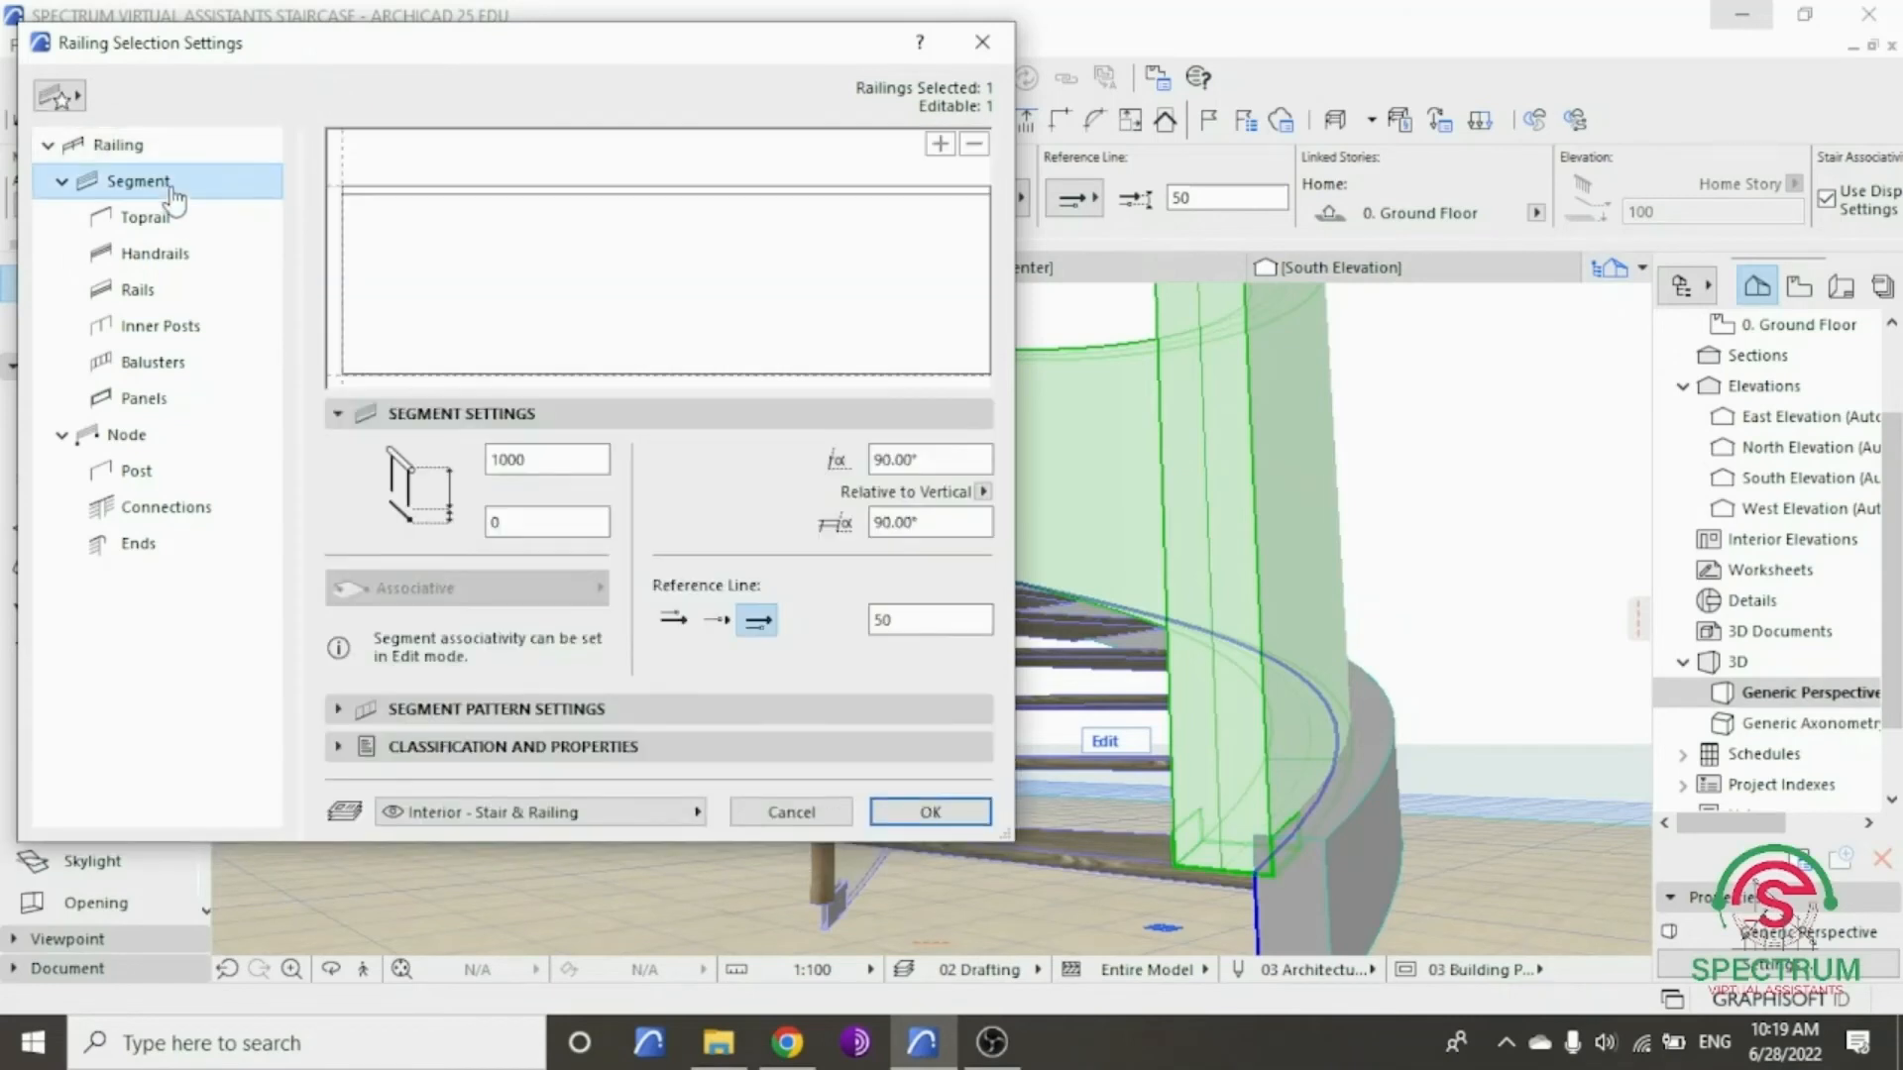
pyautogui.click(428, 413)
pyautogui.click(434, 415)
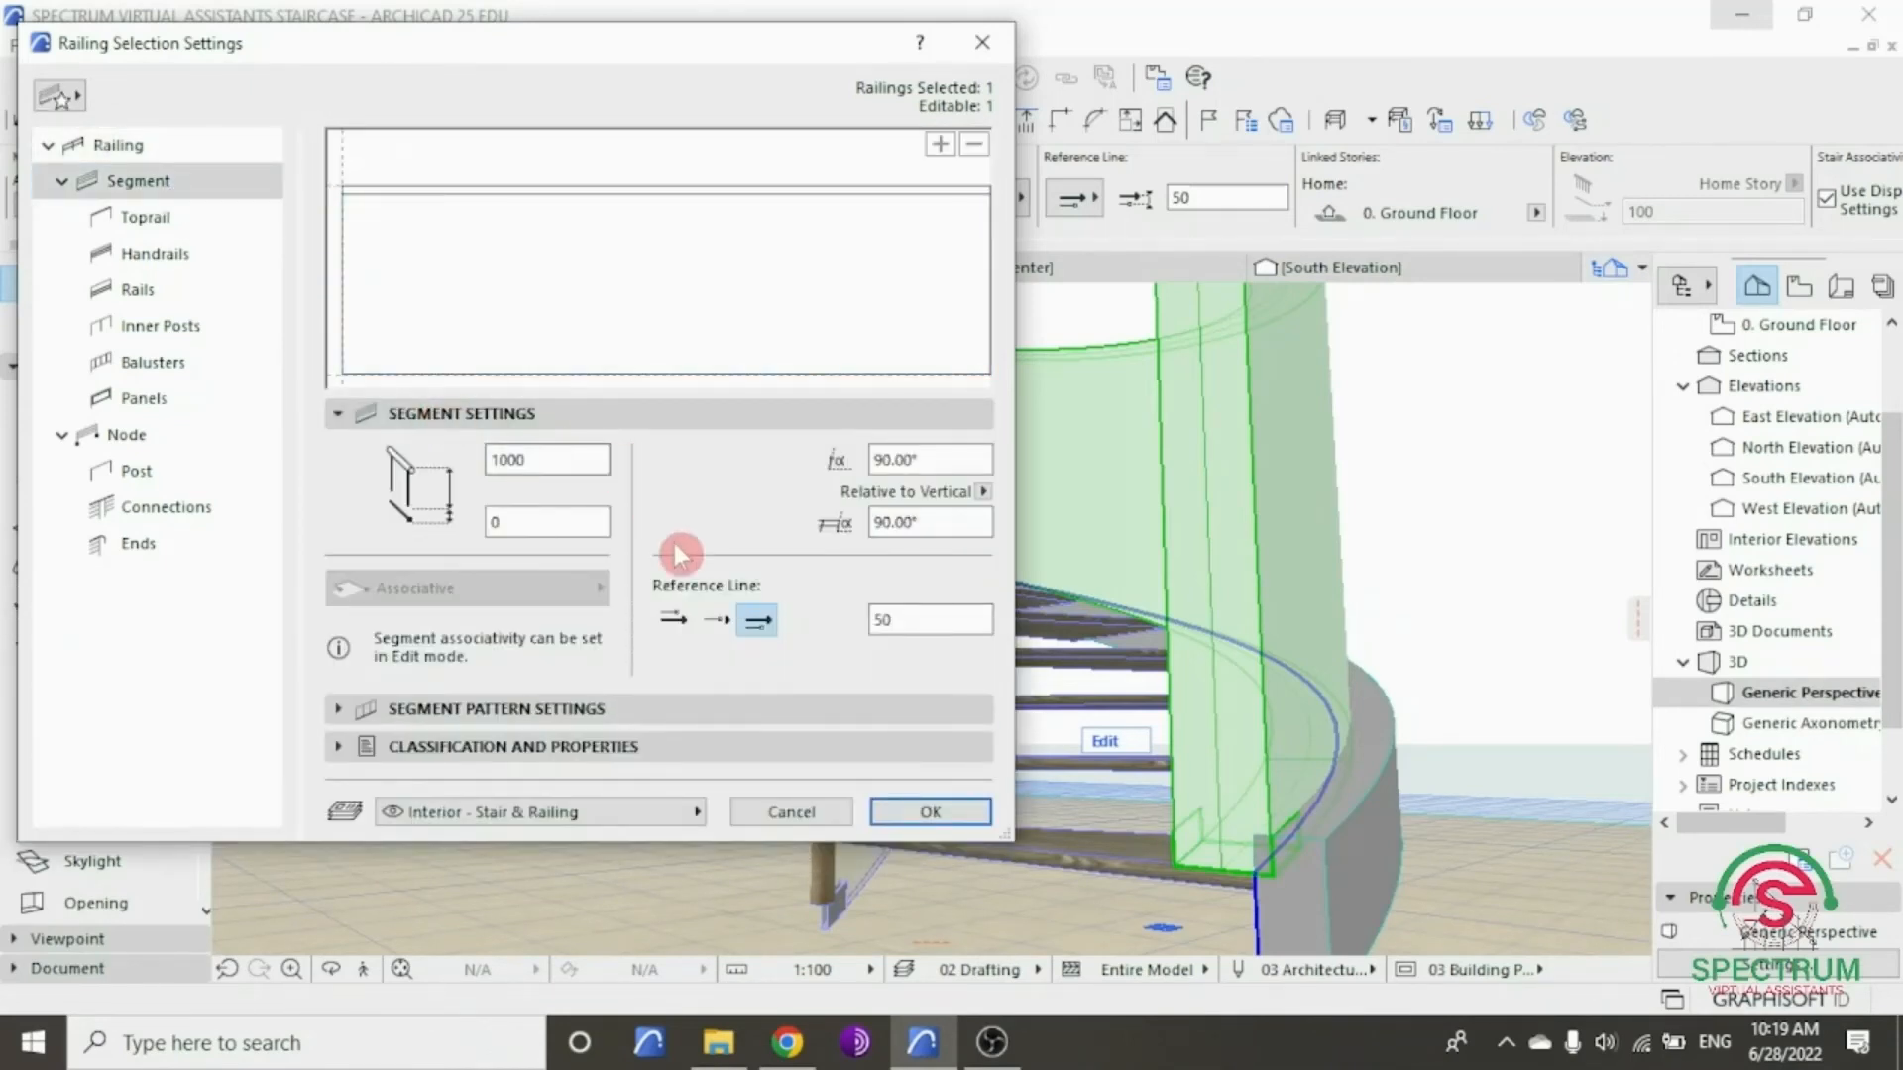
pyautogui.click(672, 621)
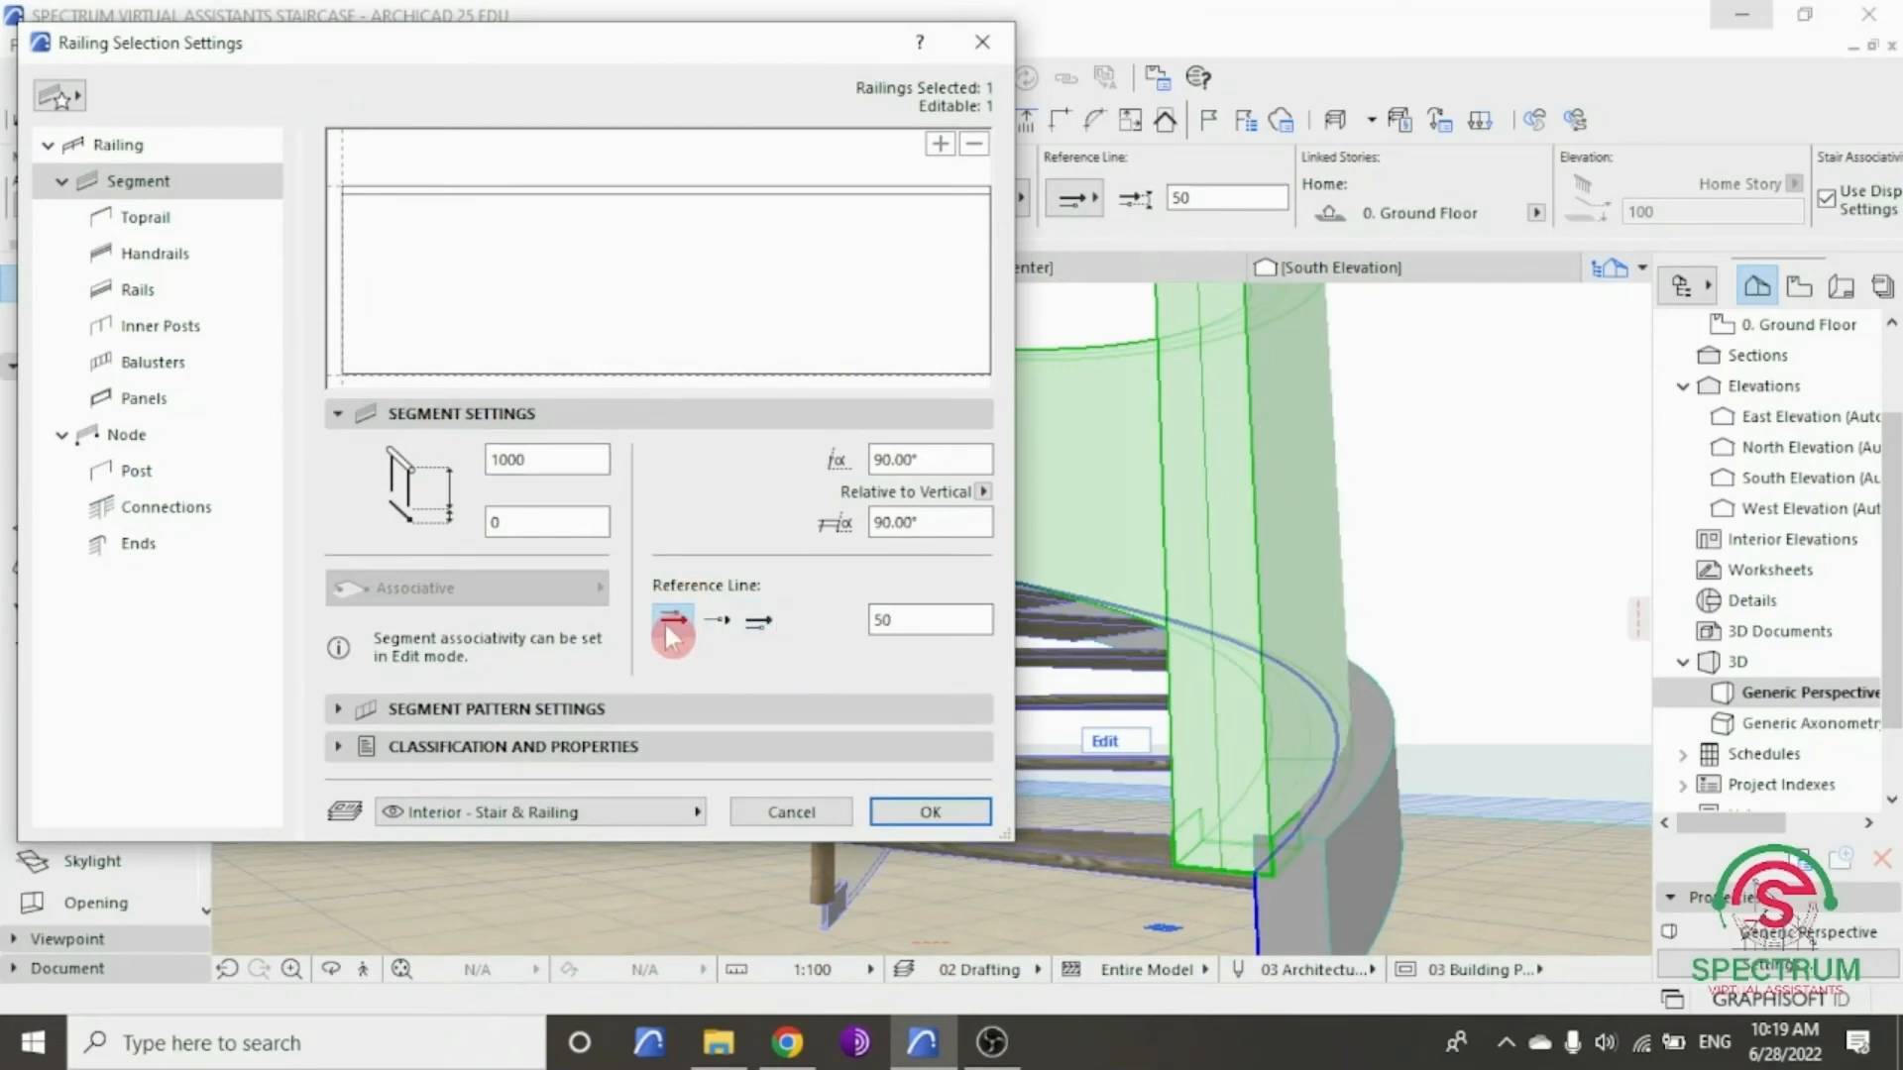
pyautogui.click(929, 811)
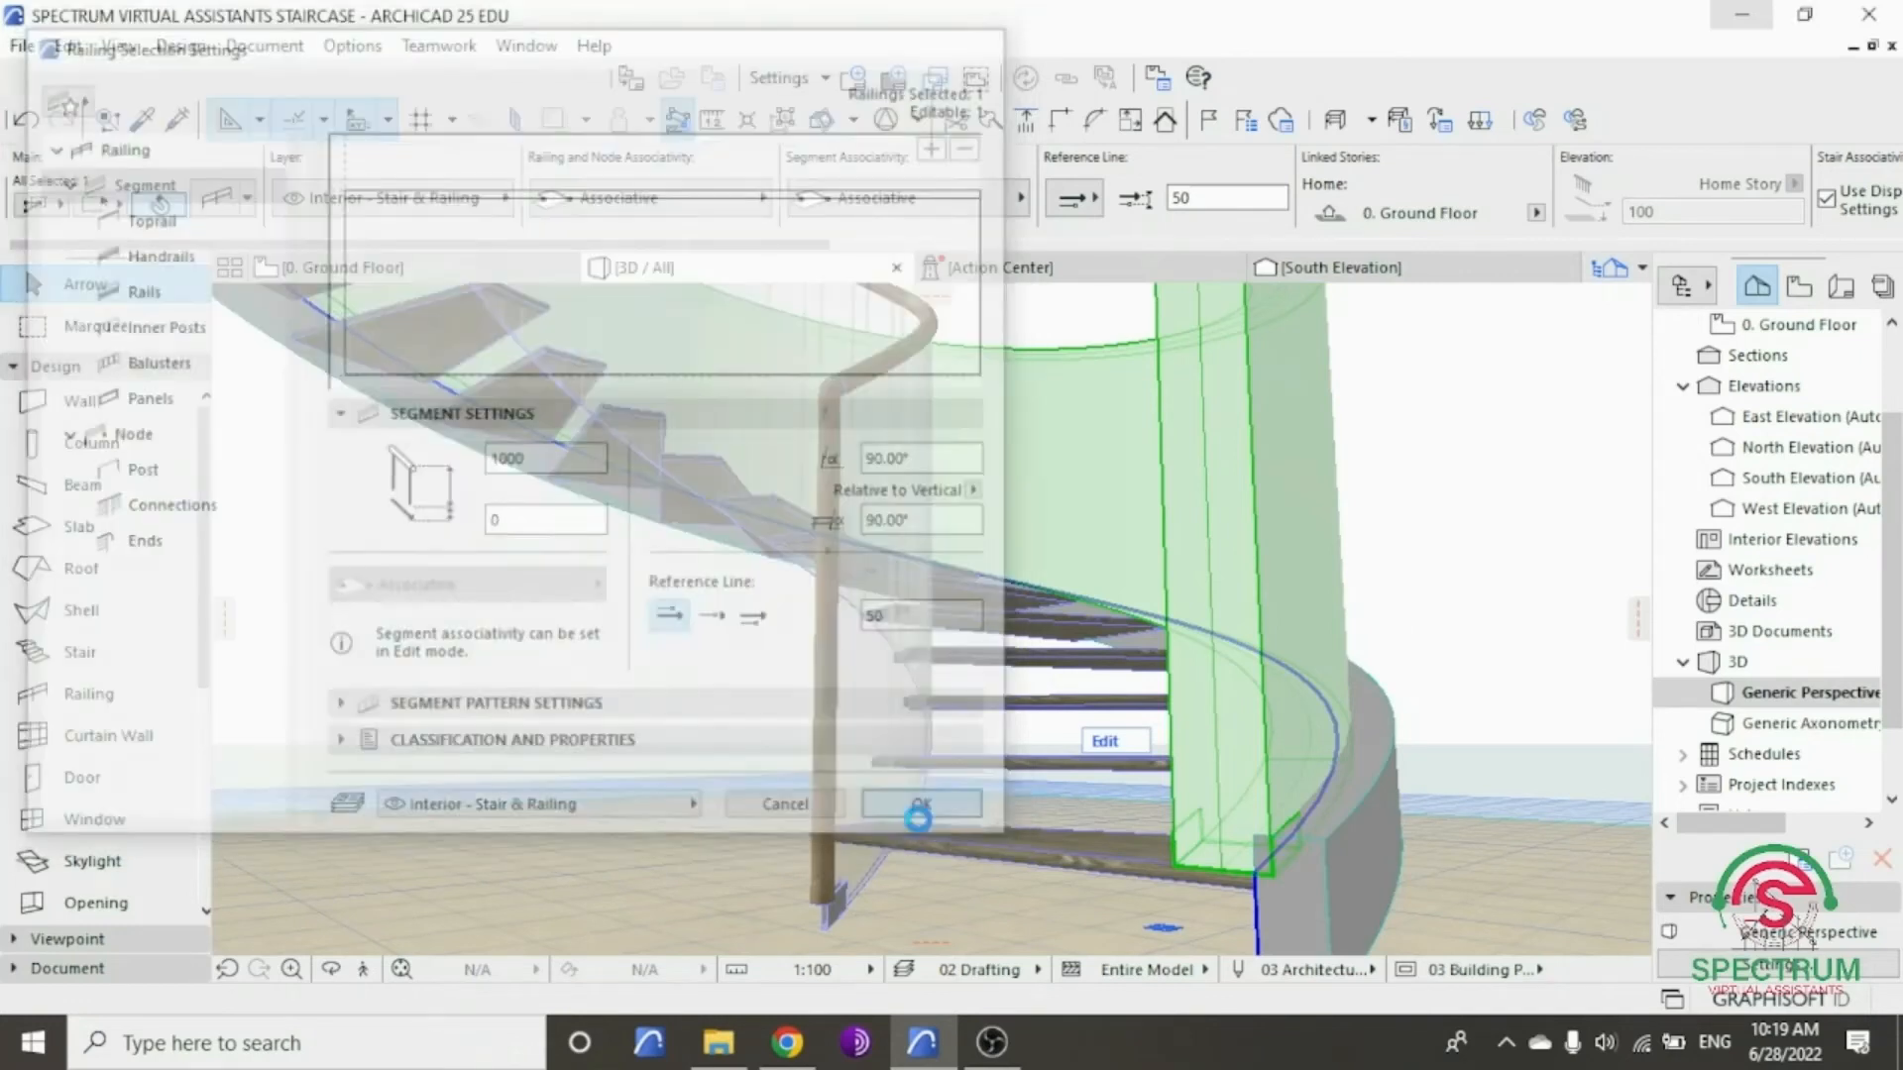
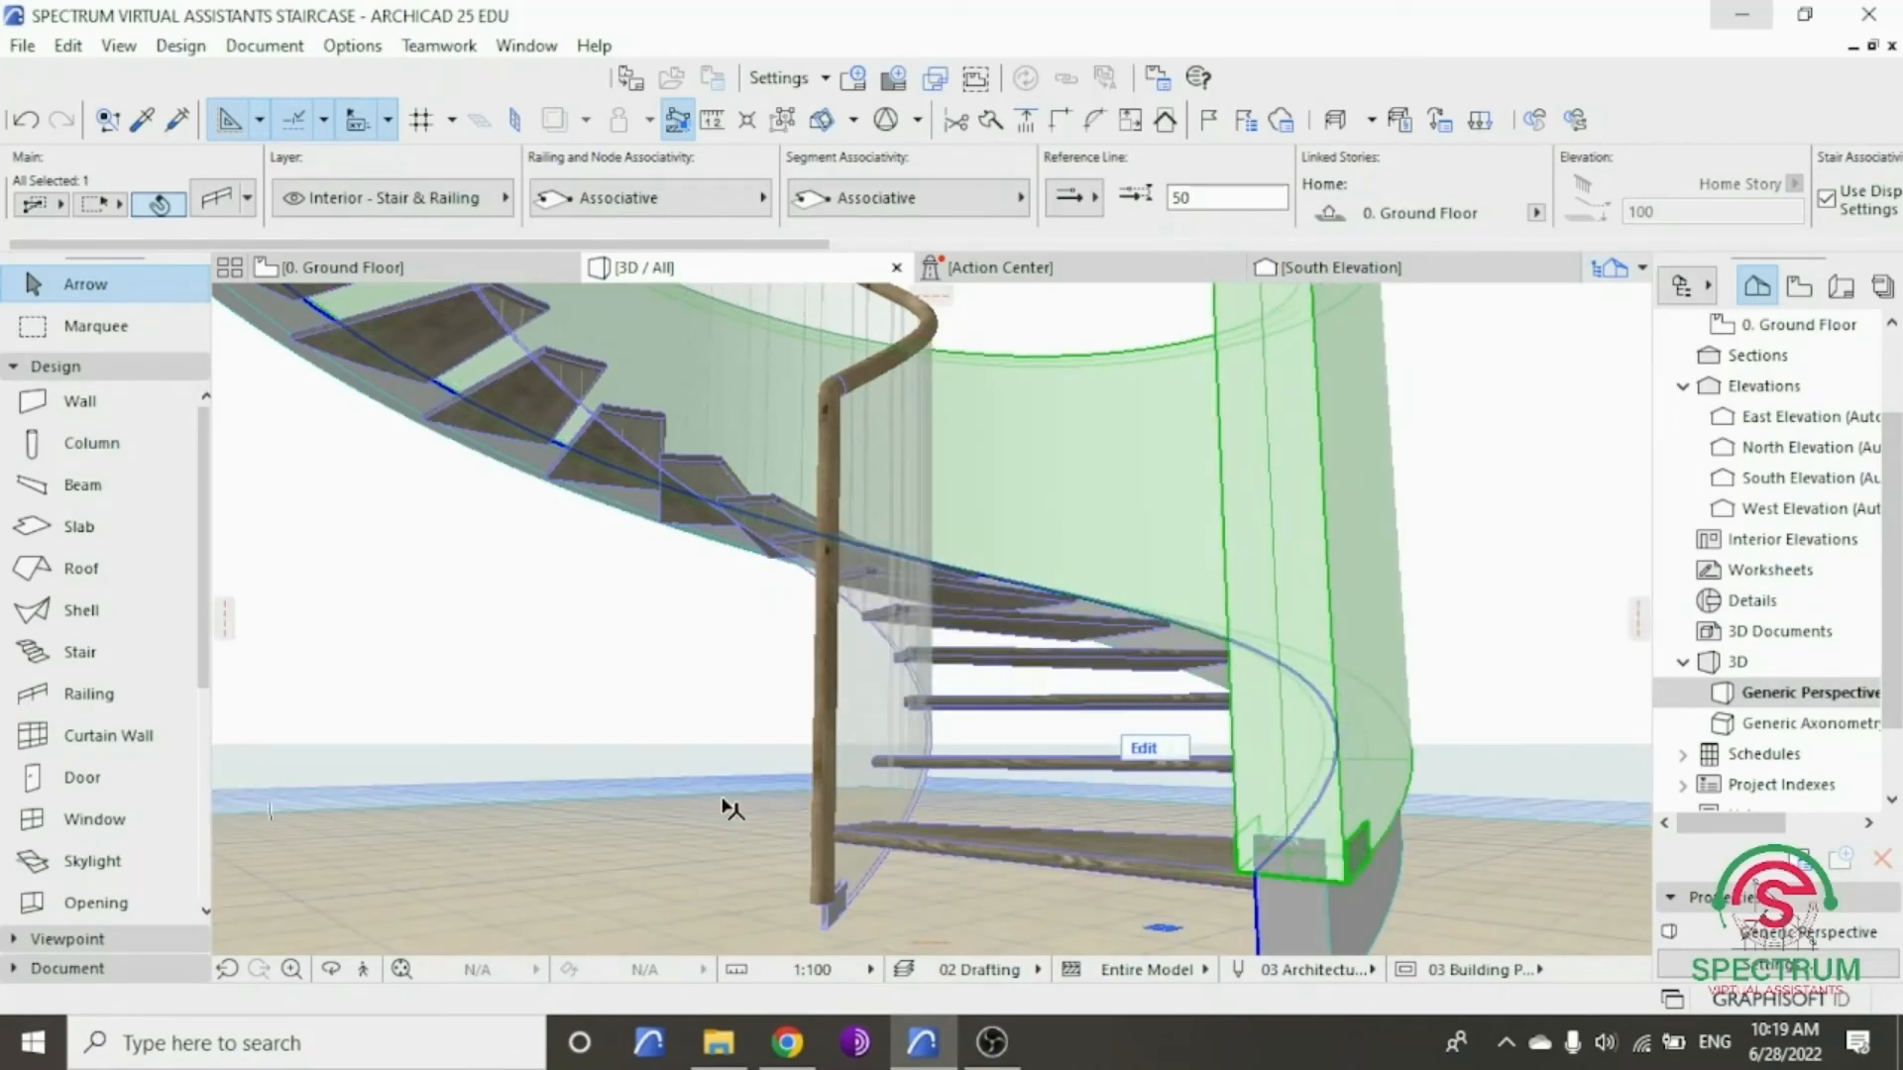
# - Set the outer railing's panel thickness to 100 in its Style and Dimensions settings and apply it
pyautogui.scroll(5, 1317, 916)
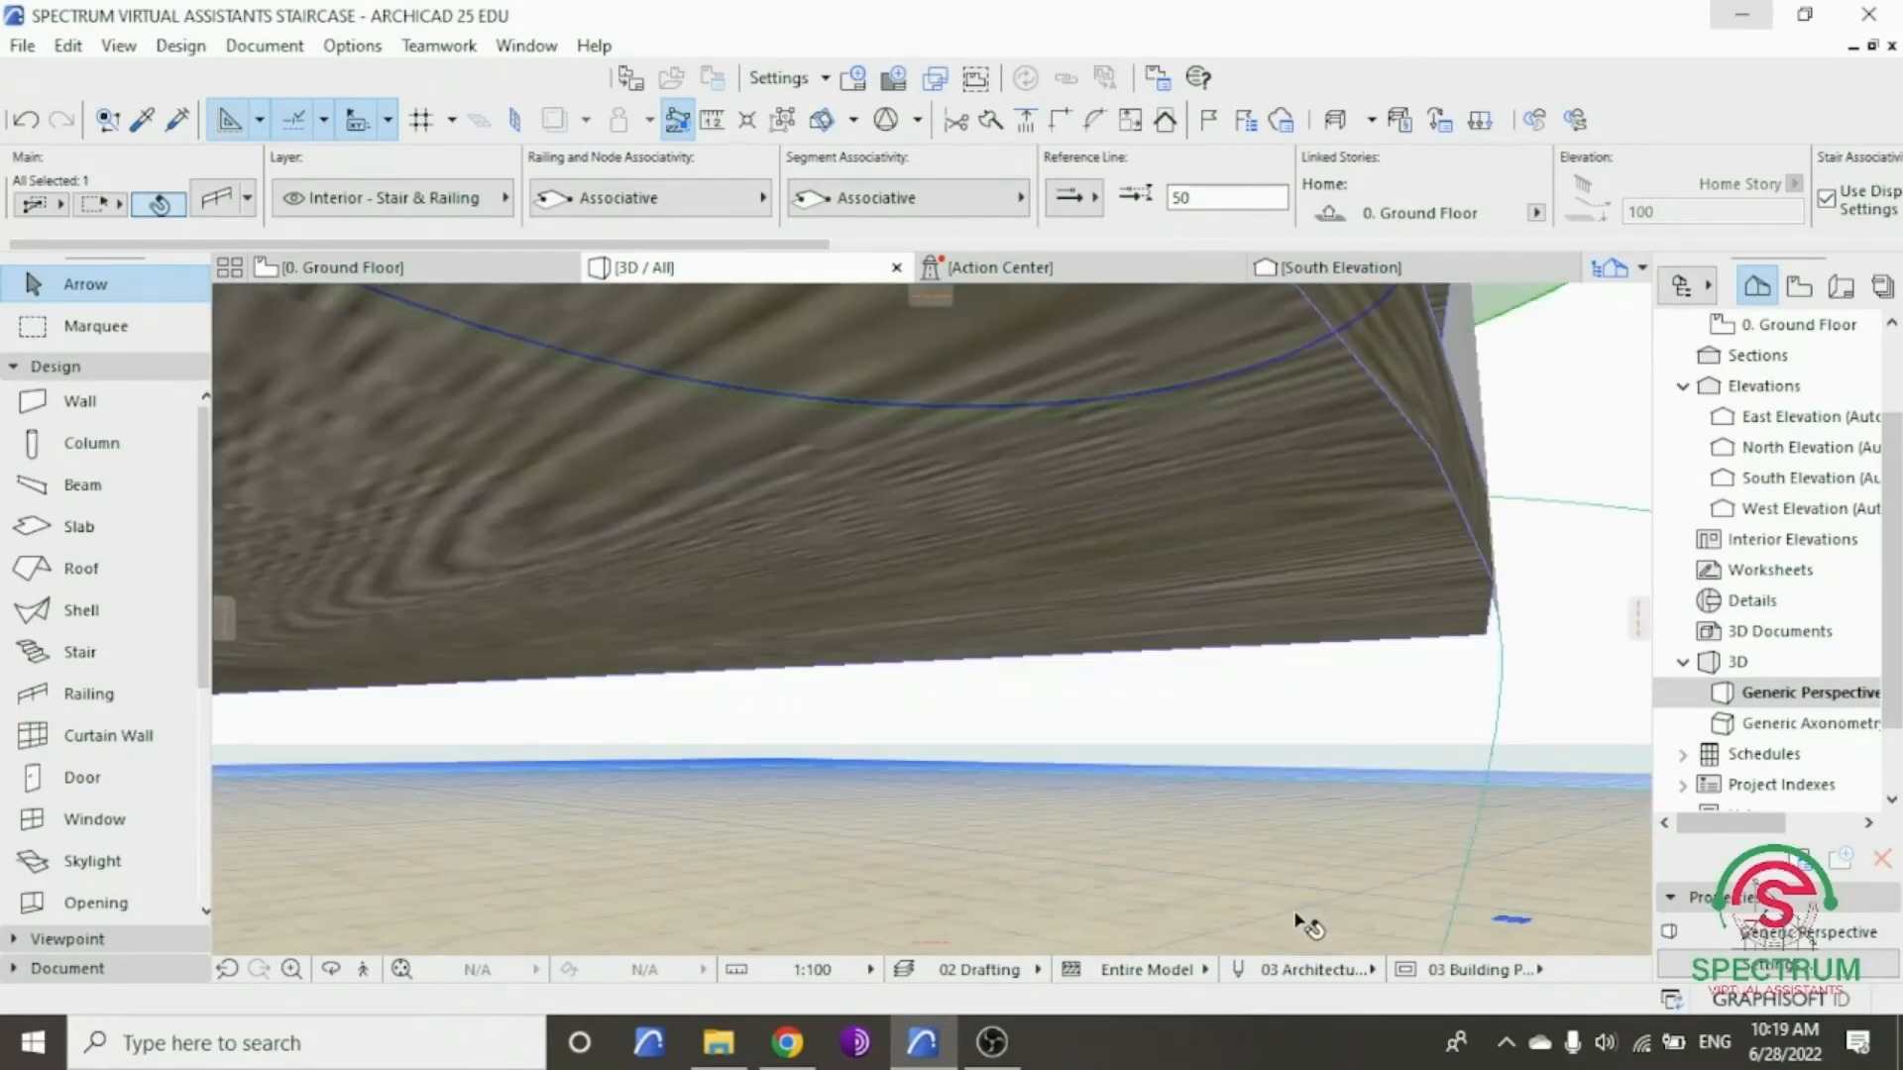
pyautogui.scroll(-3, 1279, 897)
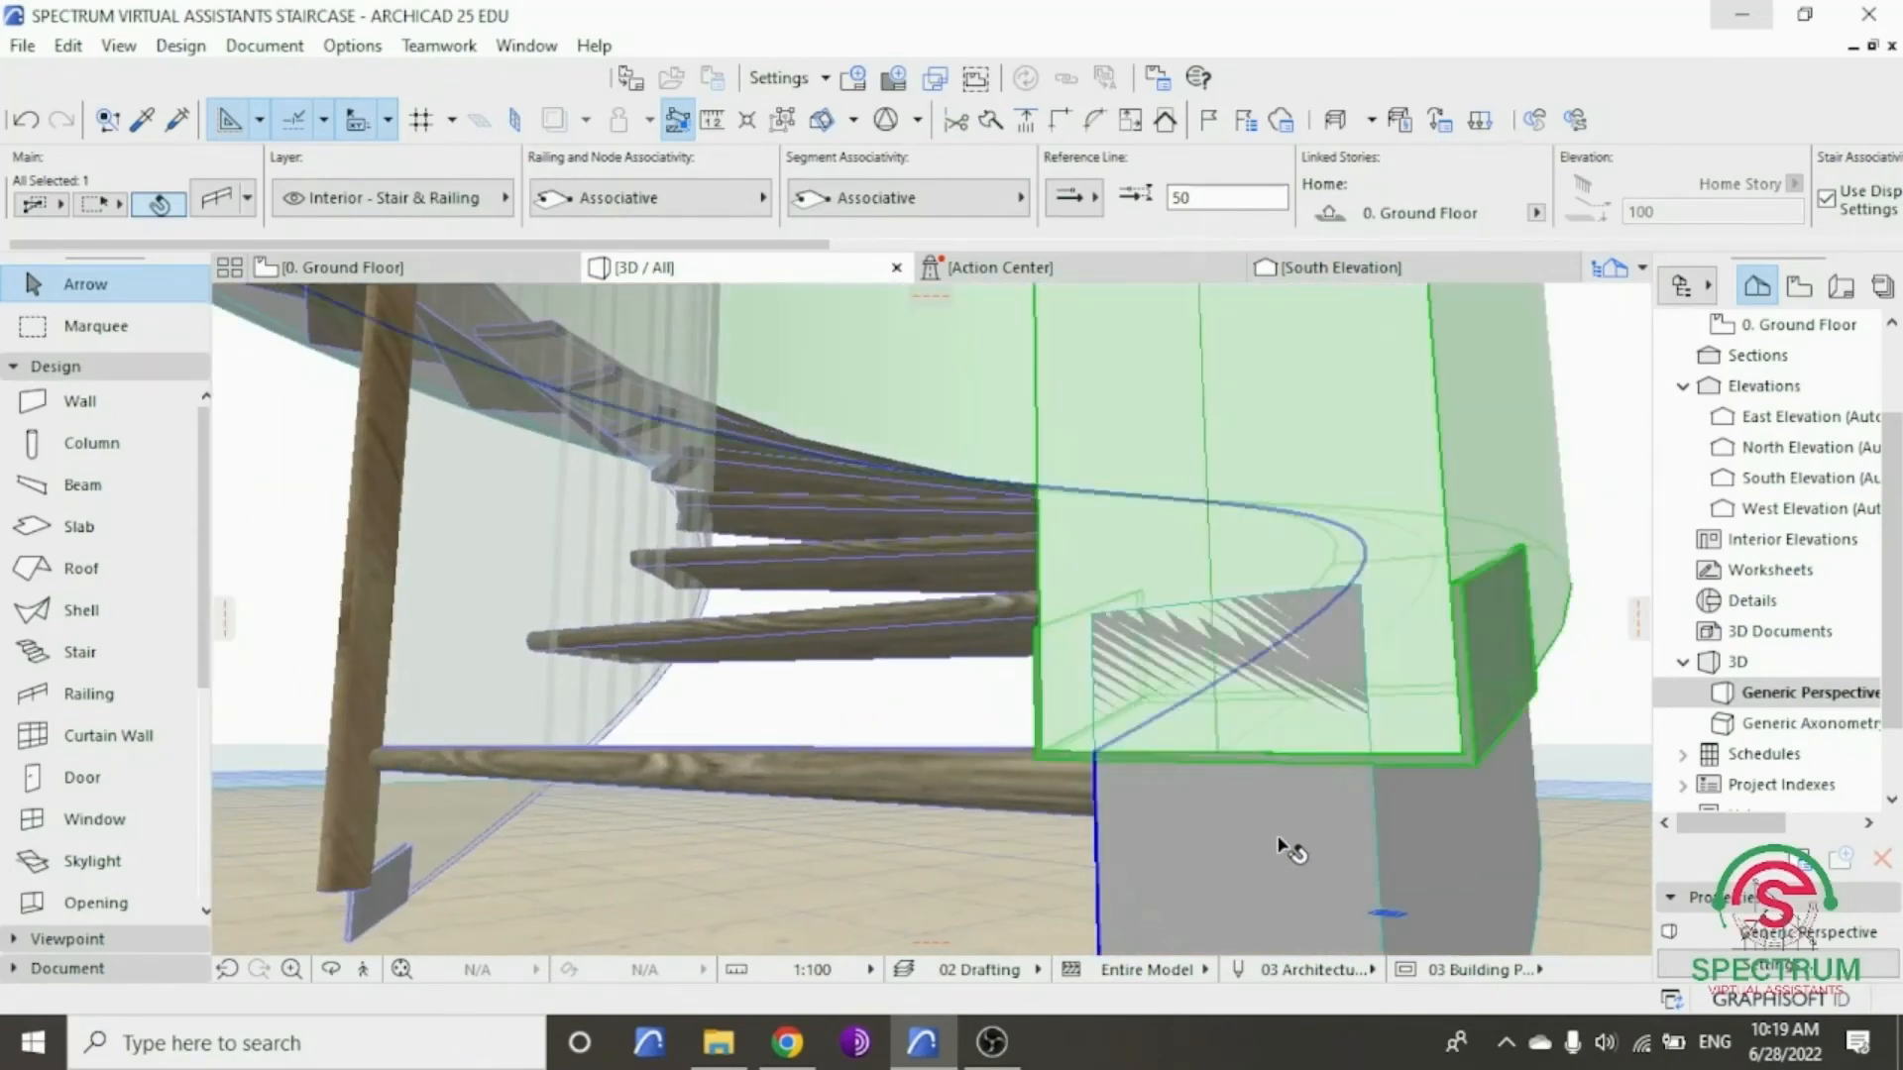
pyautogui.scroll(-2, 1227, 813)
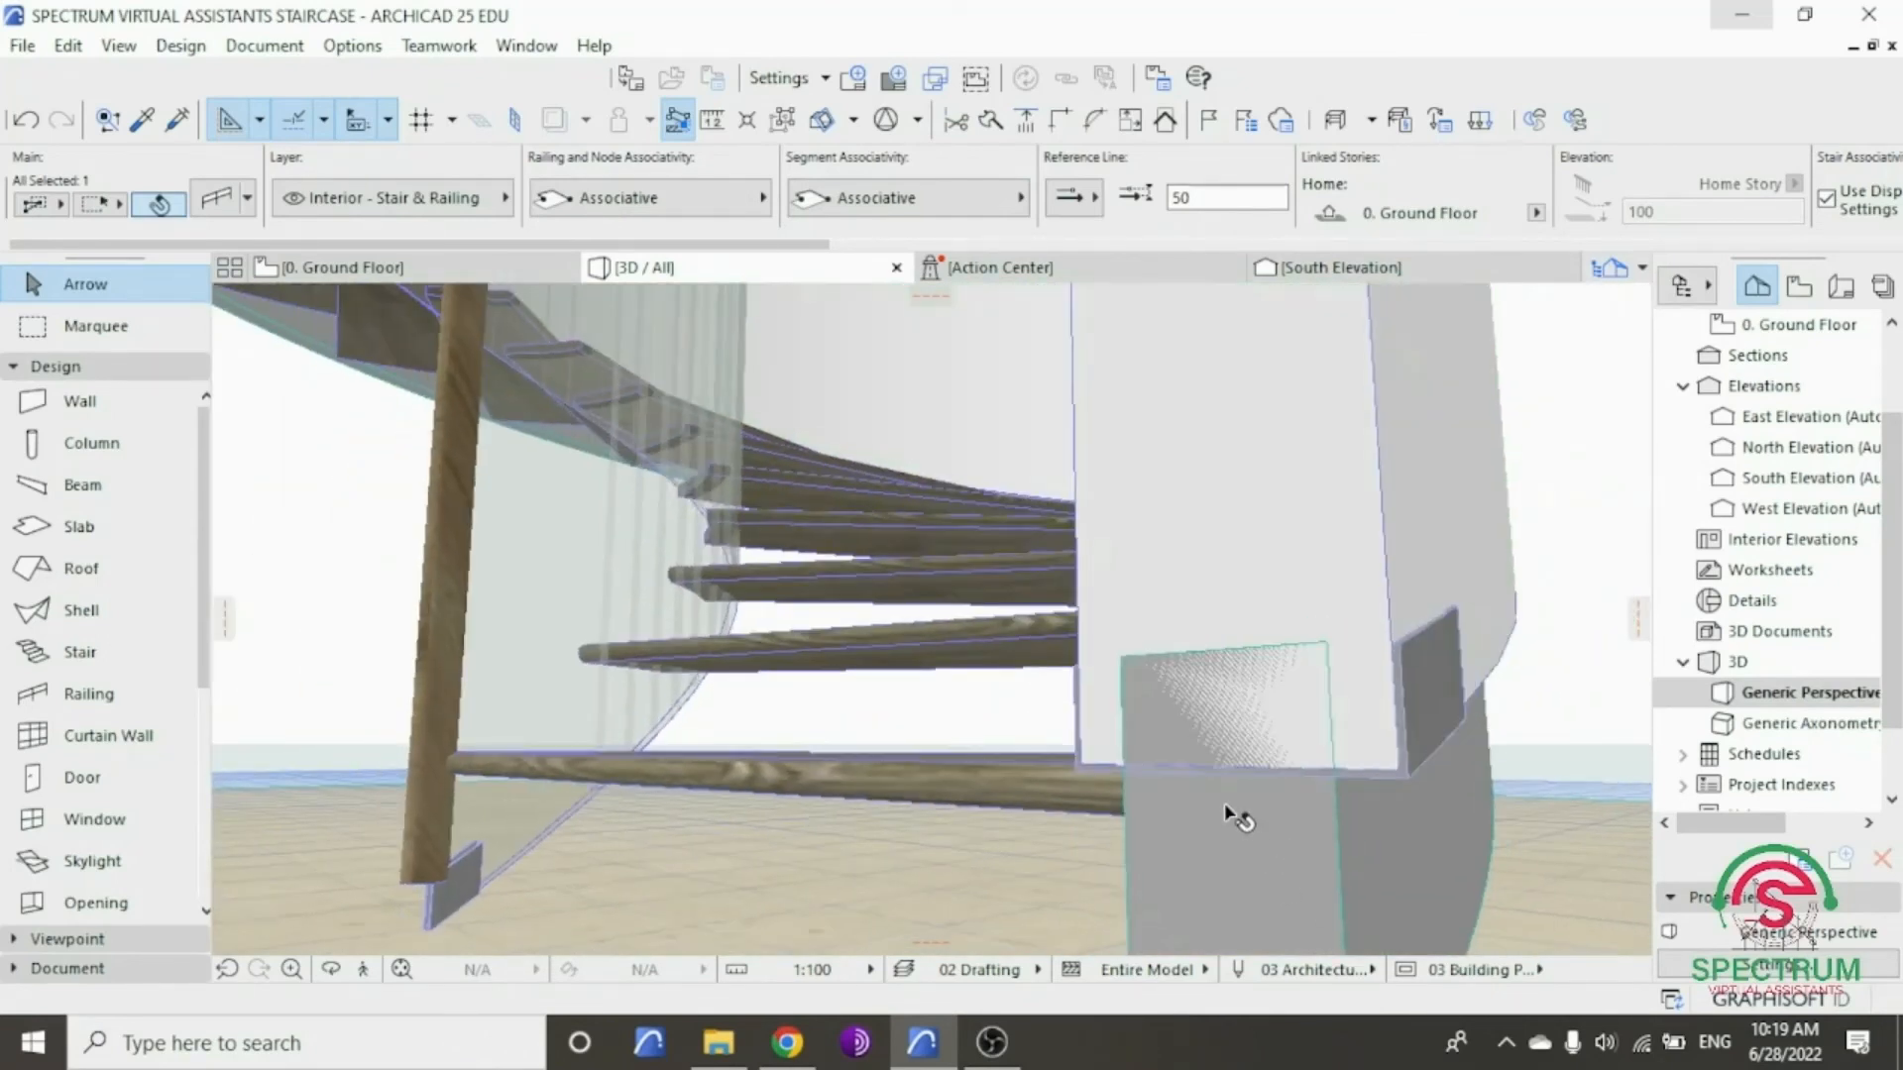
pyautogui.rightClick(1532, 443)
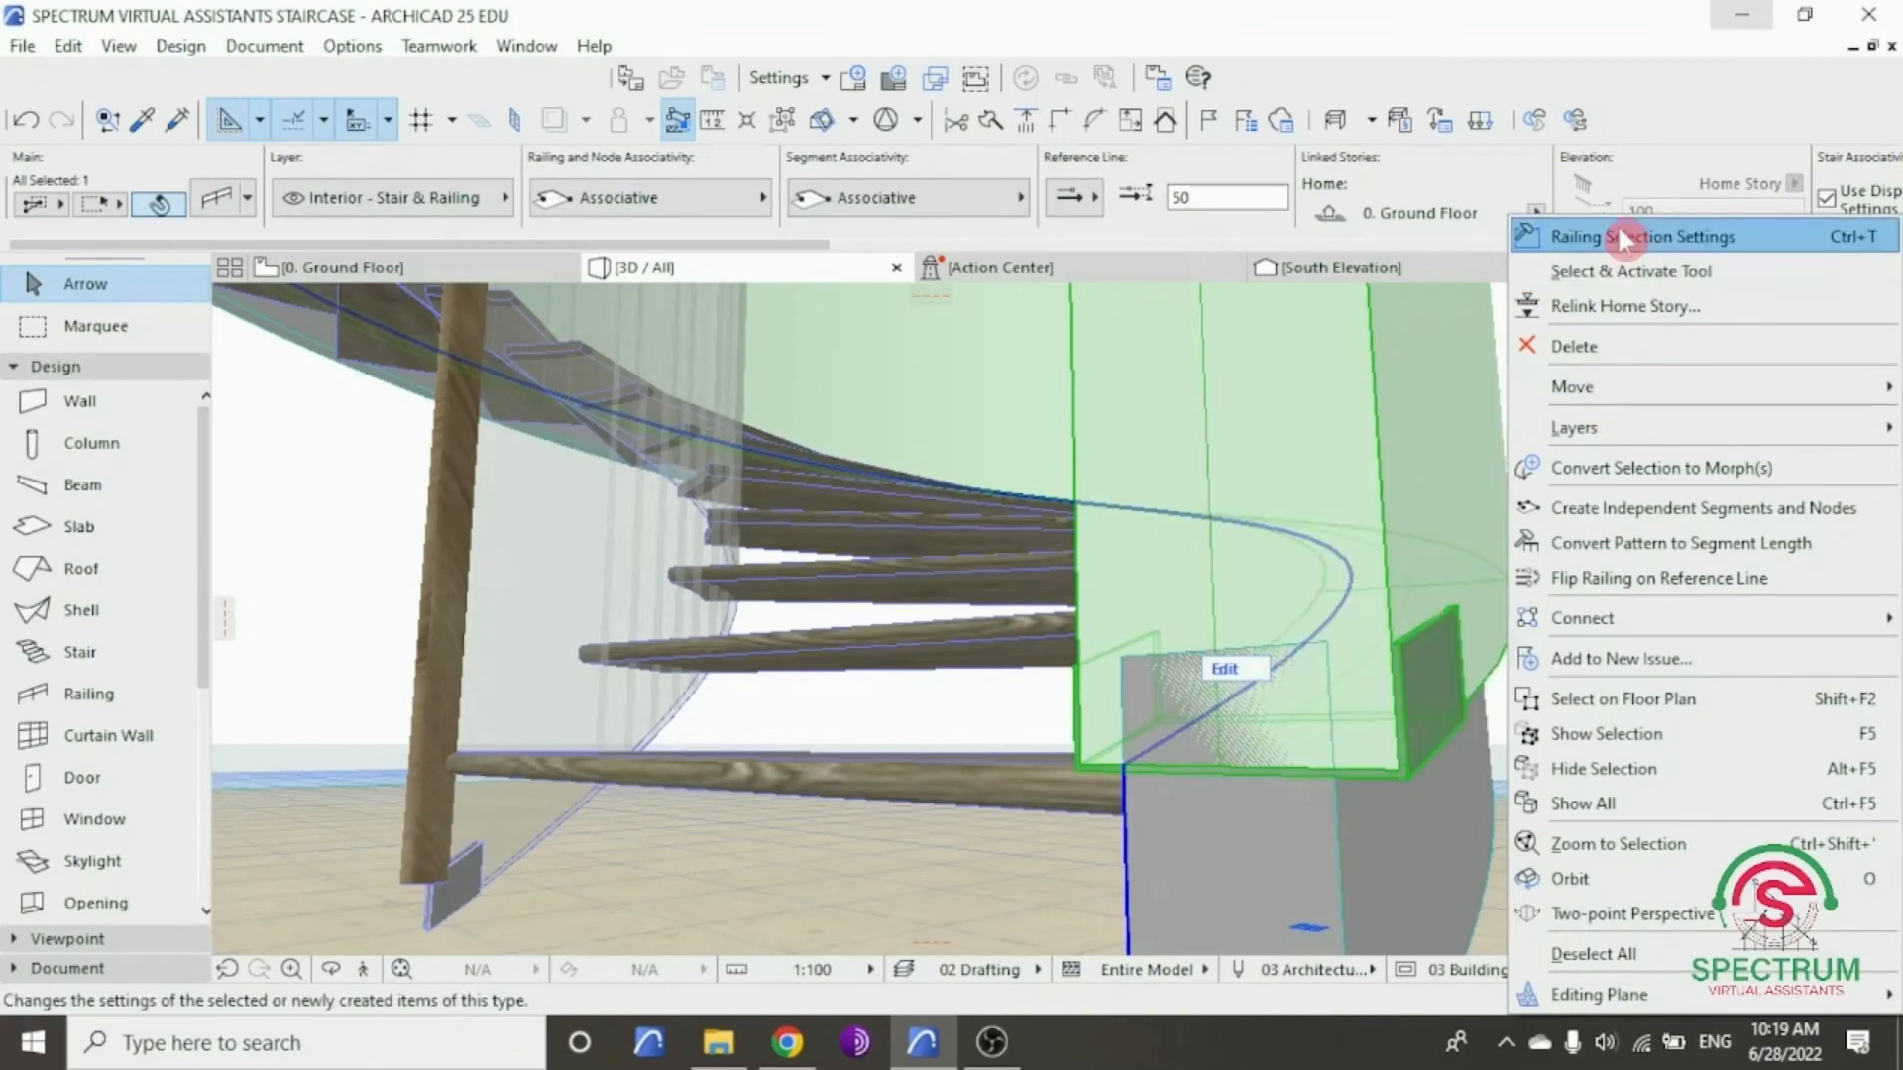
pyautogui.click(1624, 240)
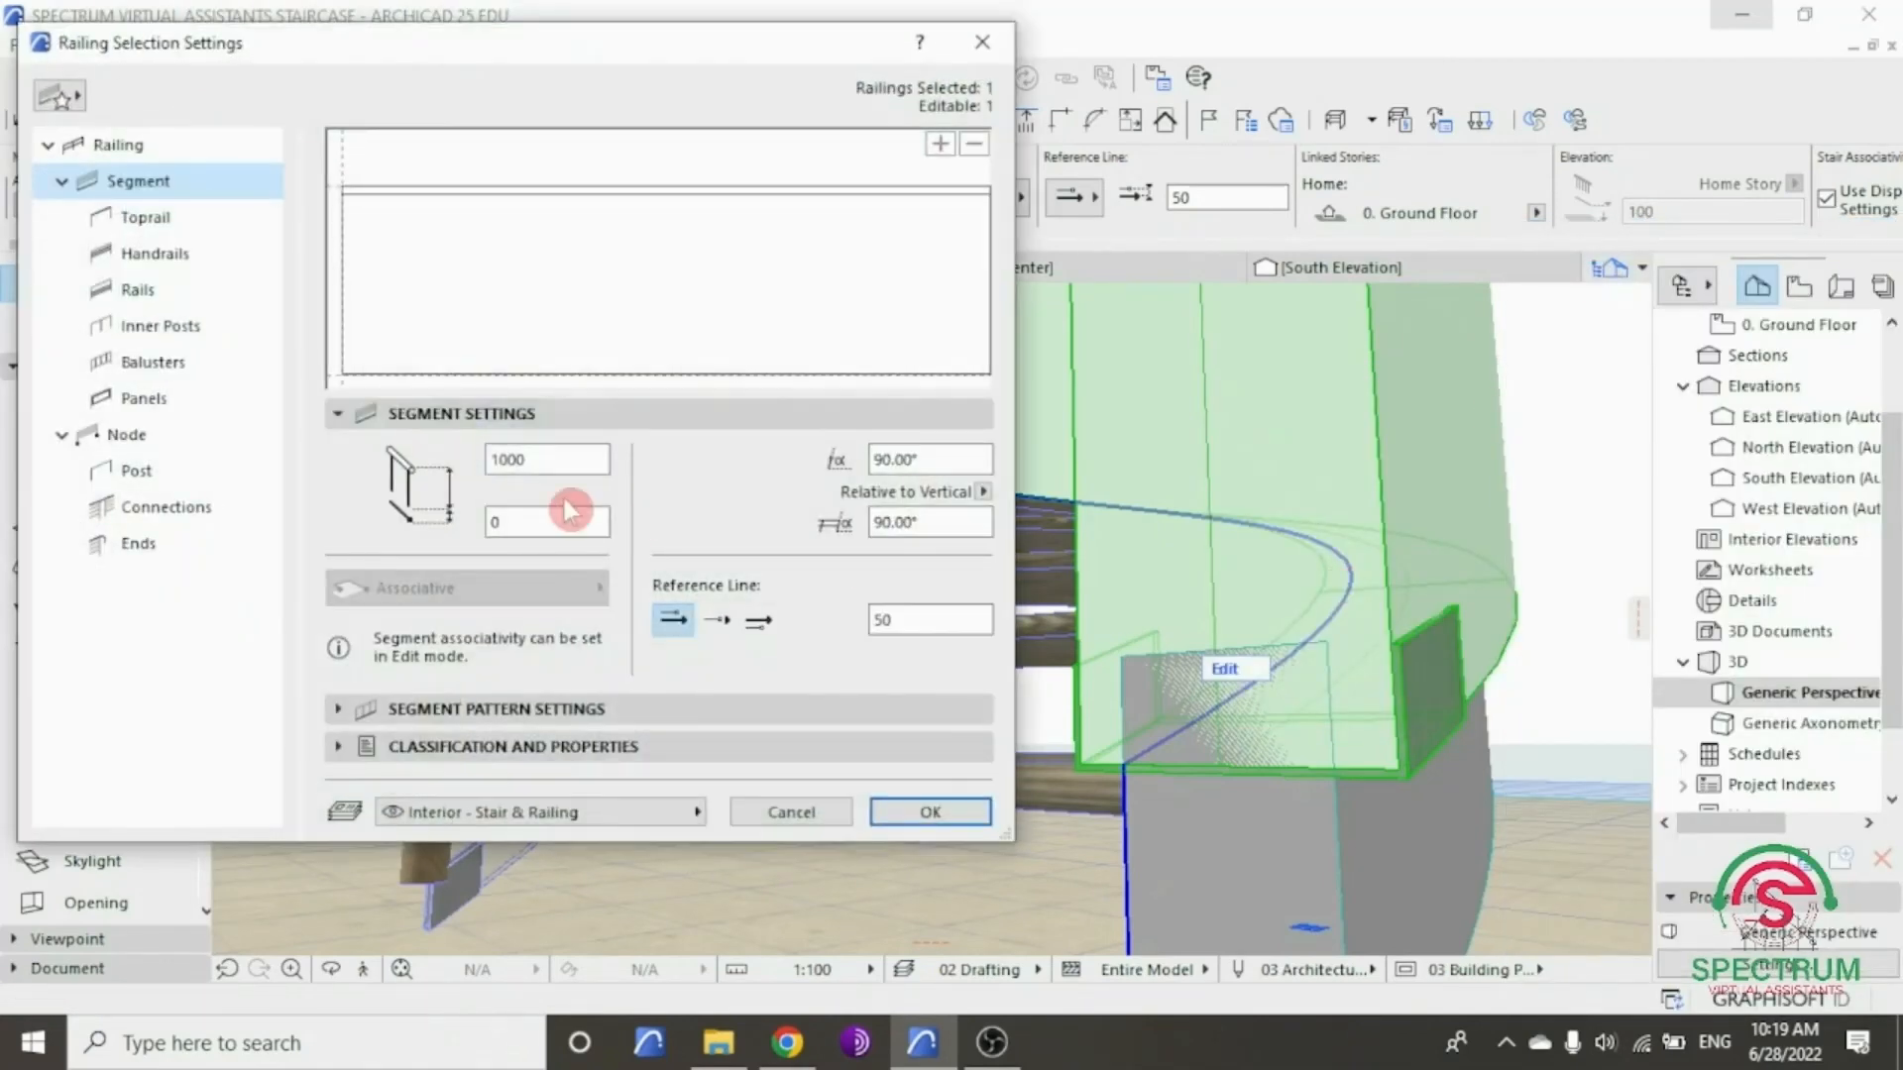
pyautogui.click(147, 397)
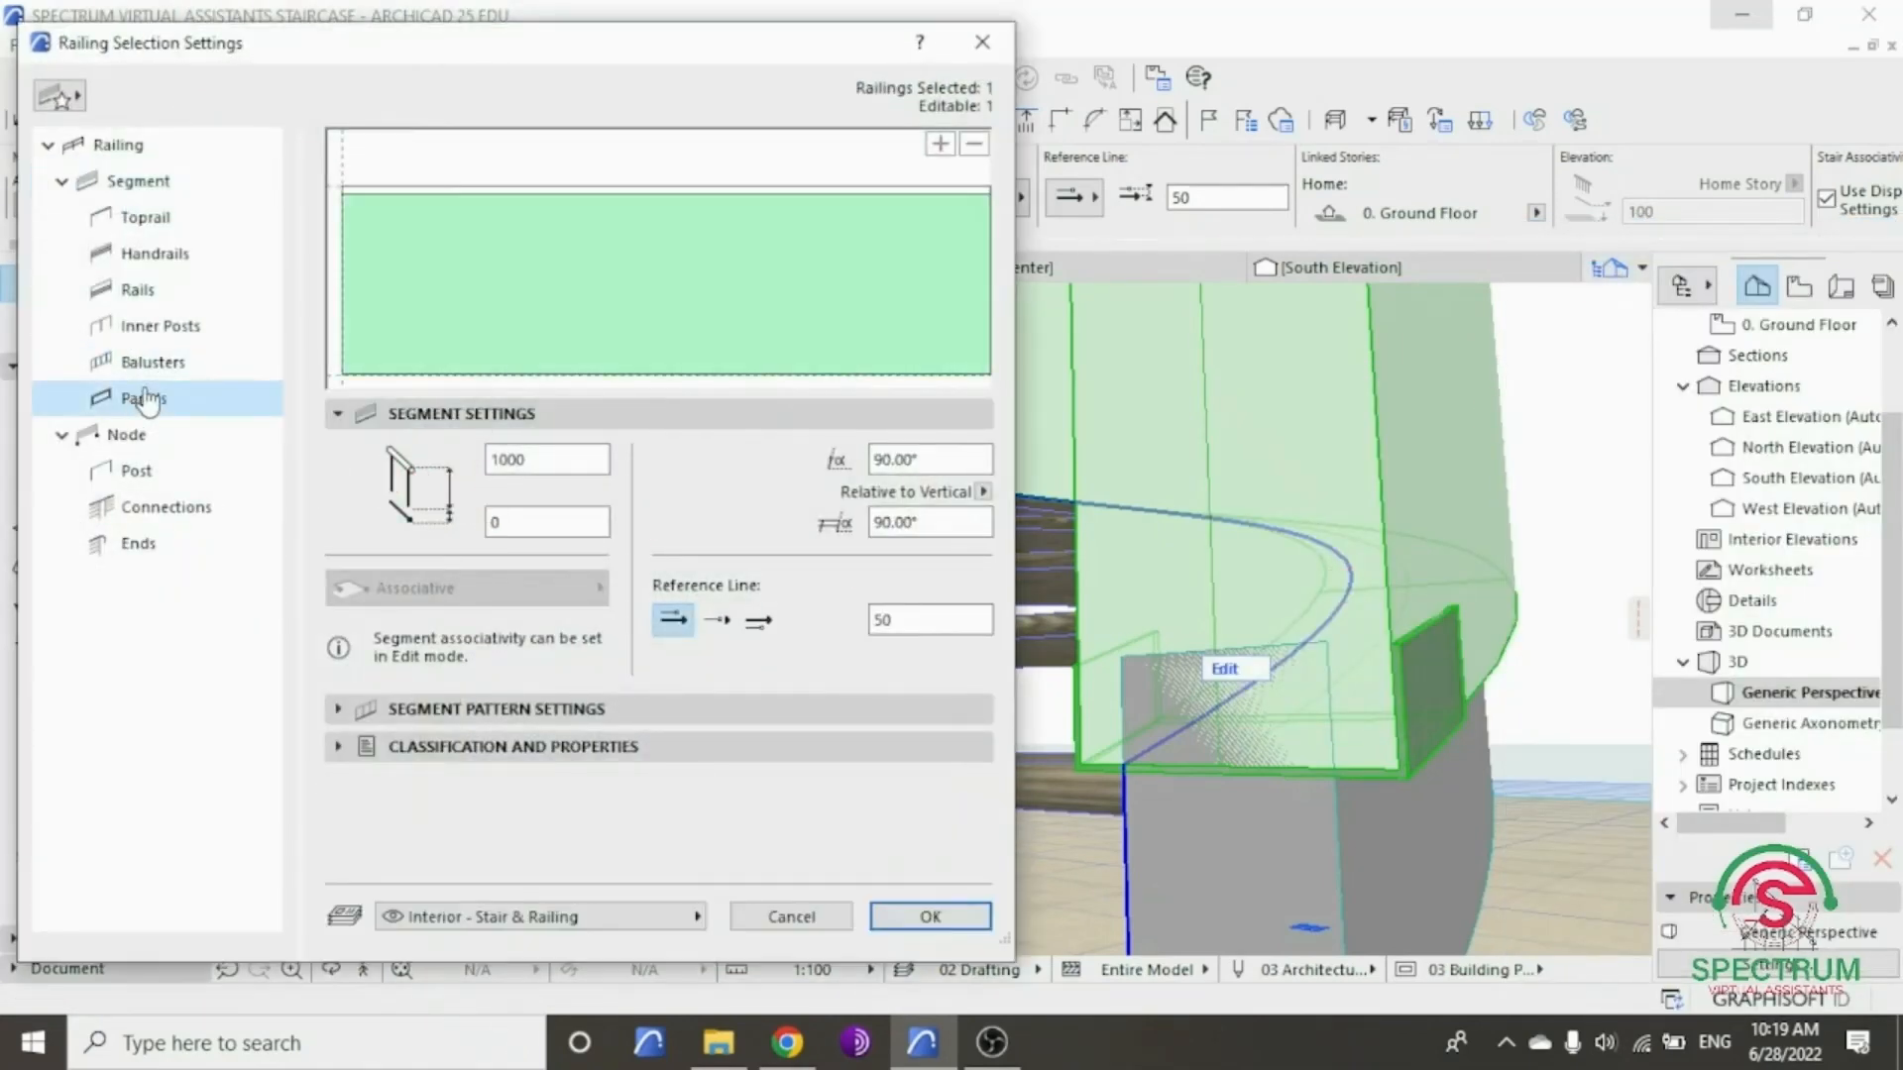
pyautogui.doubleClick(372, 644)
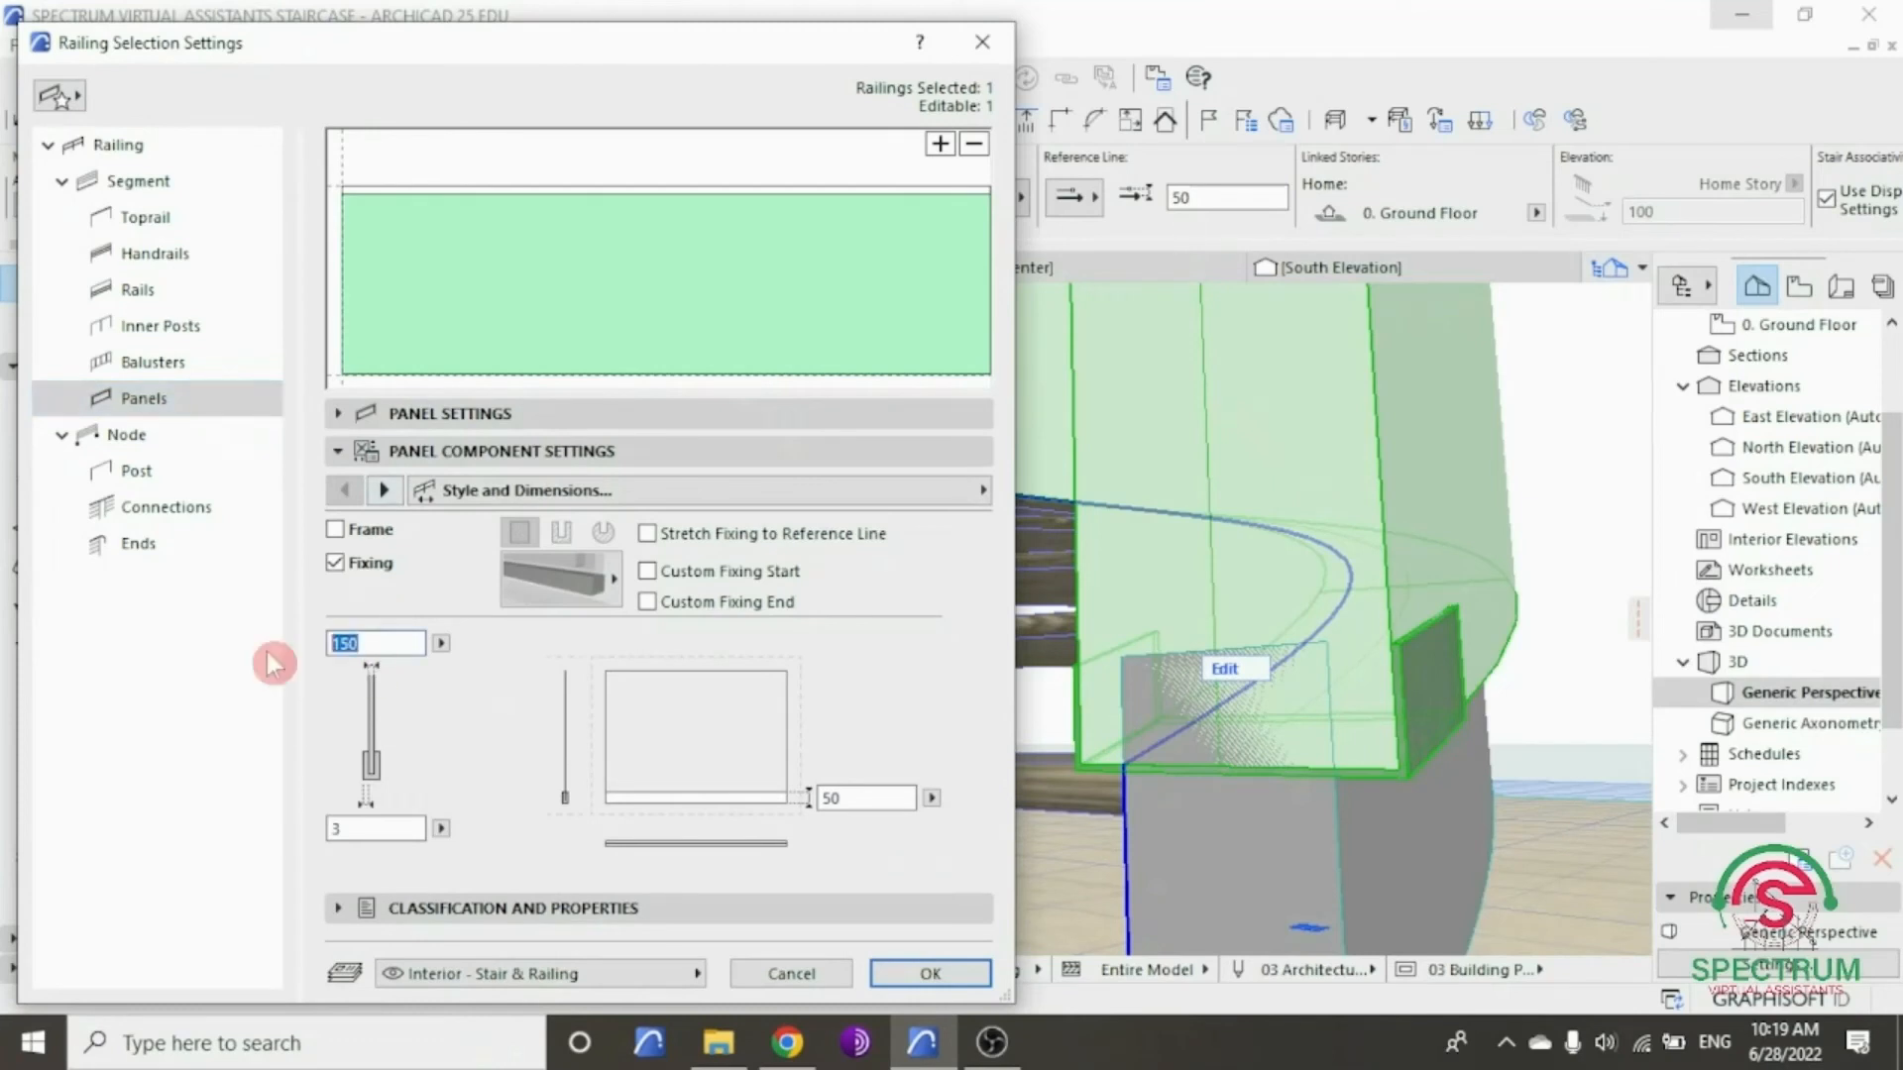
pyautogui.write('1')
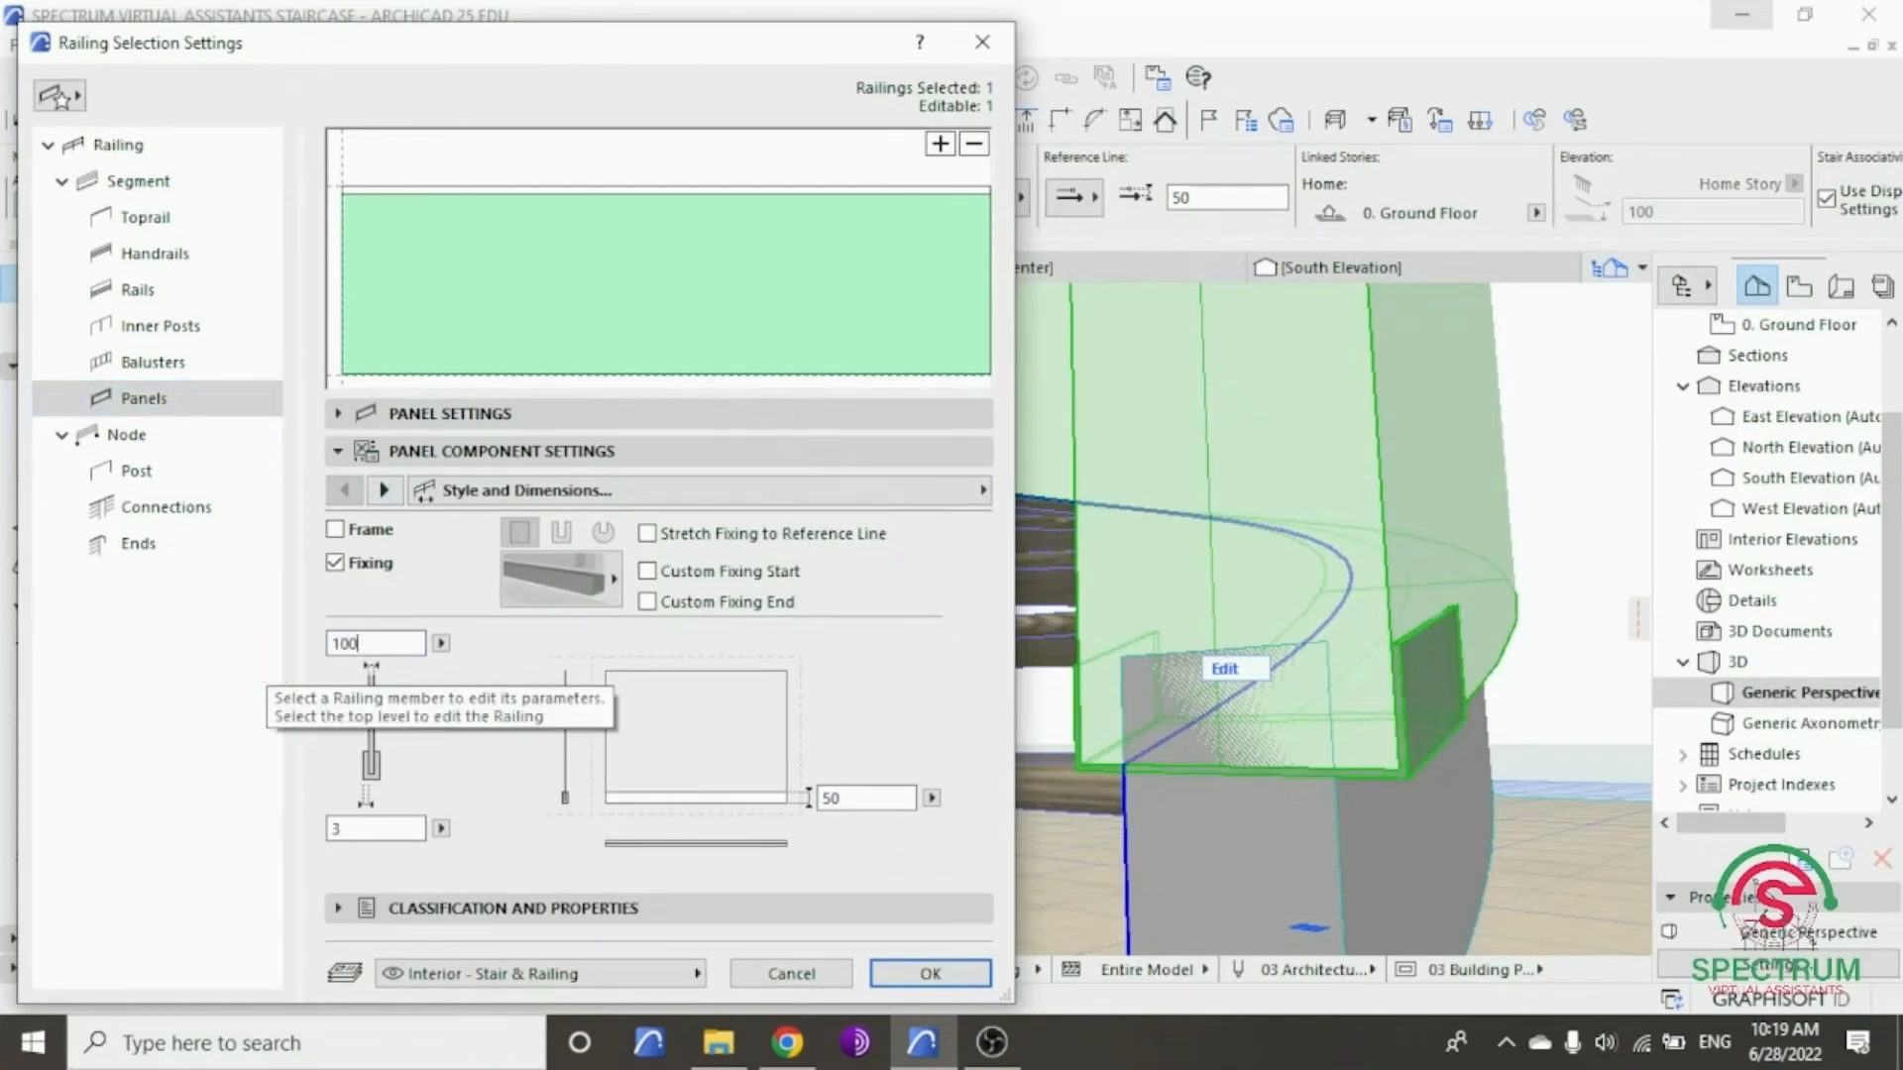
pyautogui.press('Return')
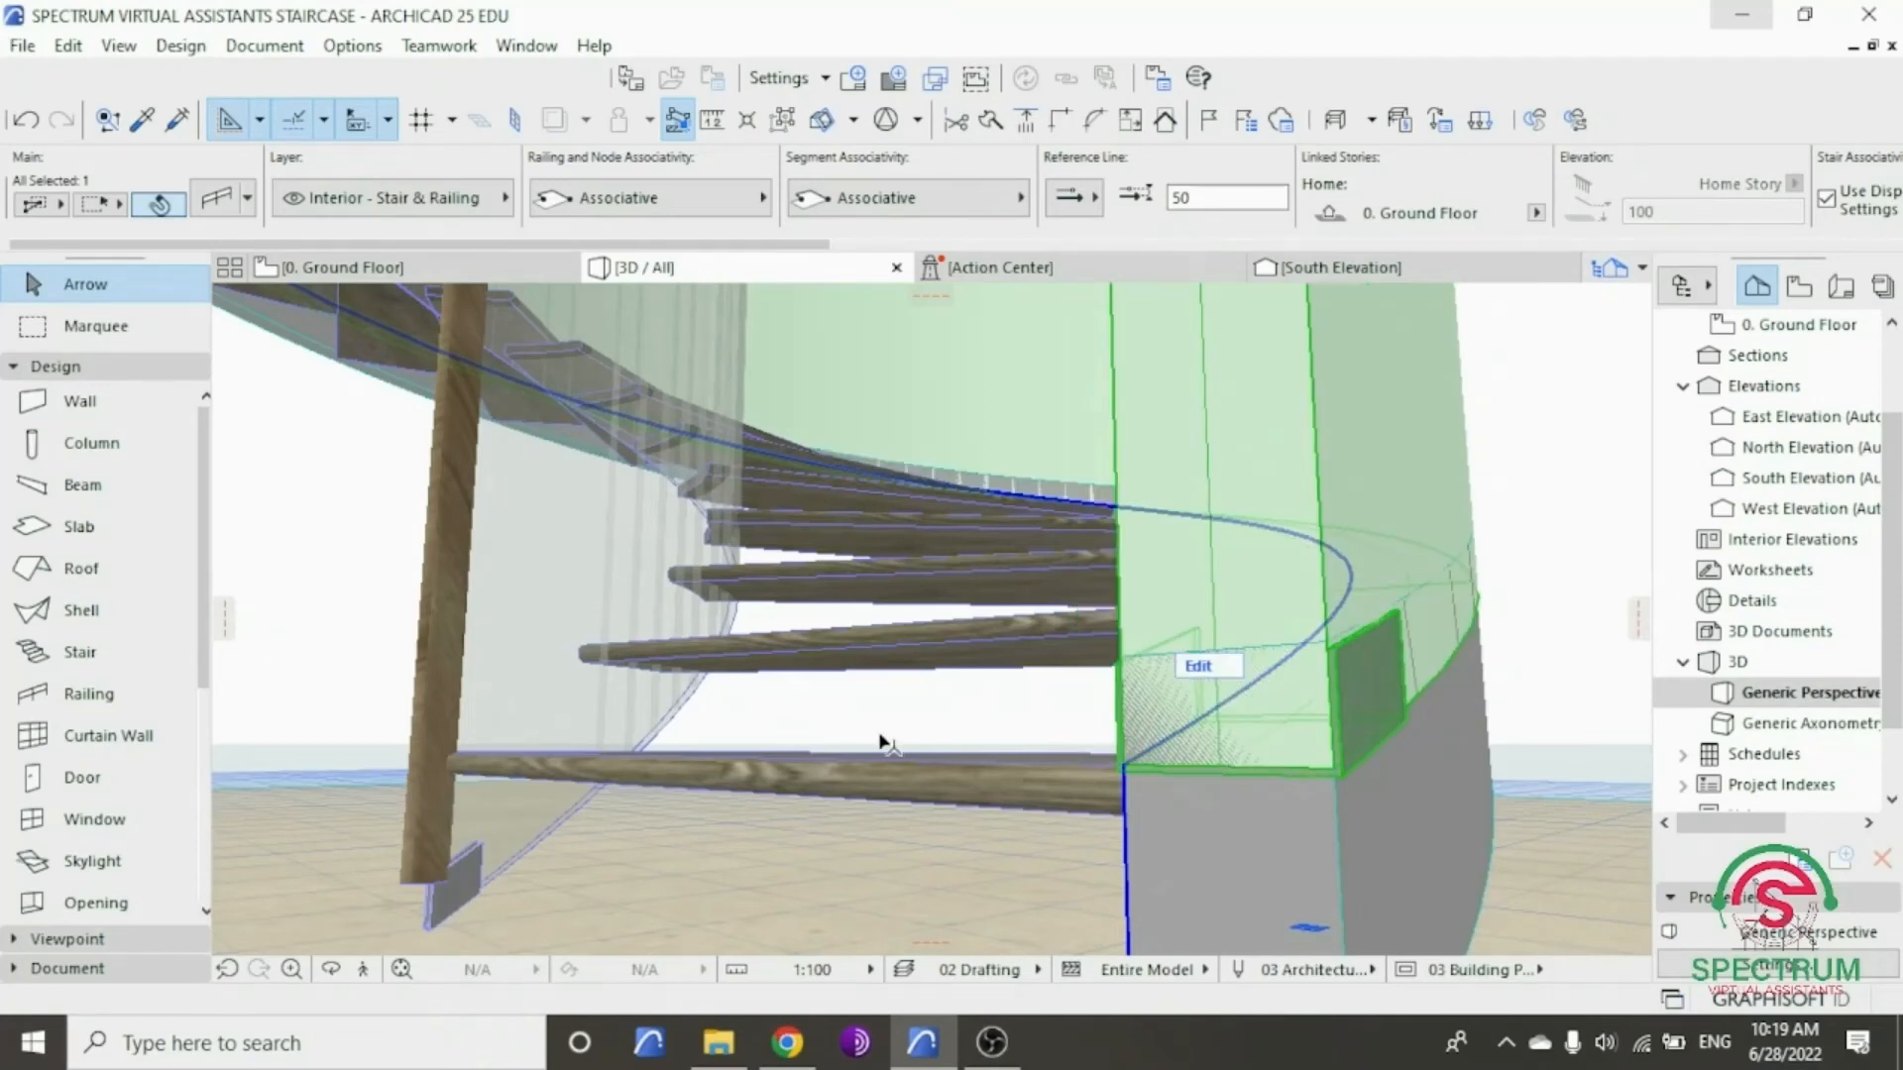
# - Set the outer railing segment's bottom offset to 55 in its Segment Settings and apply it
pyautogui.scroll(-5, 879, 742)
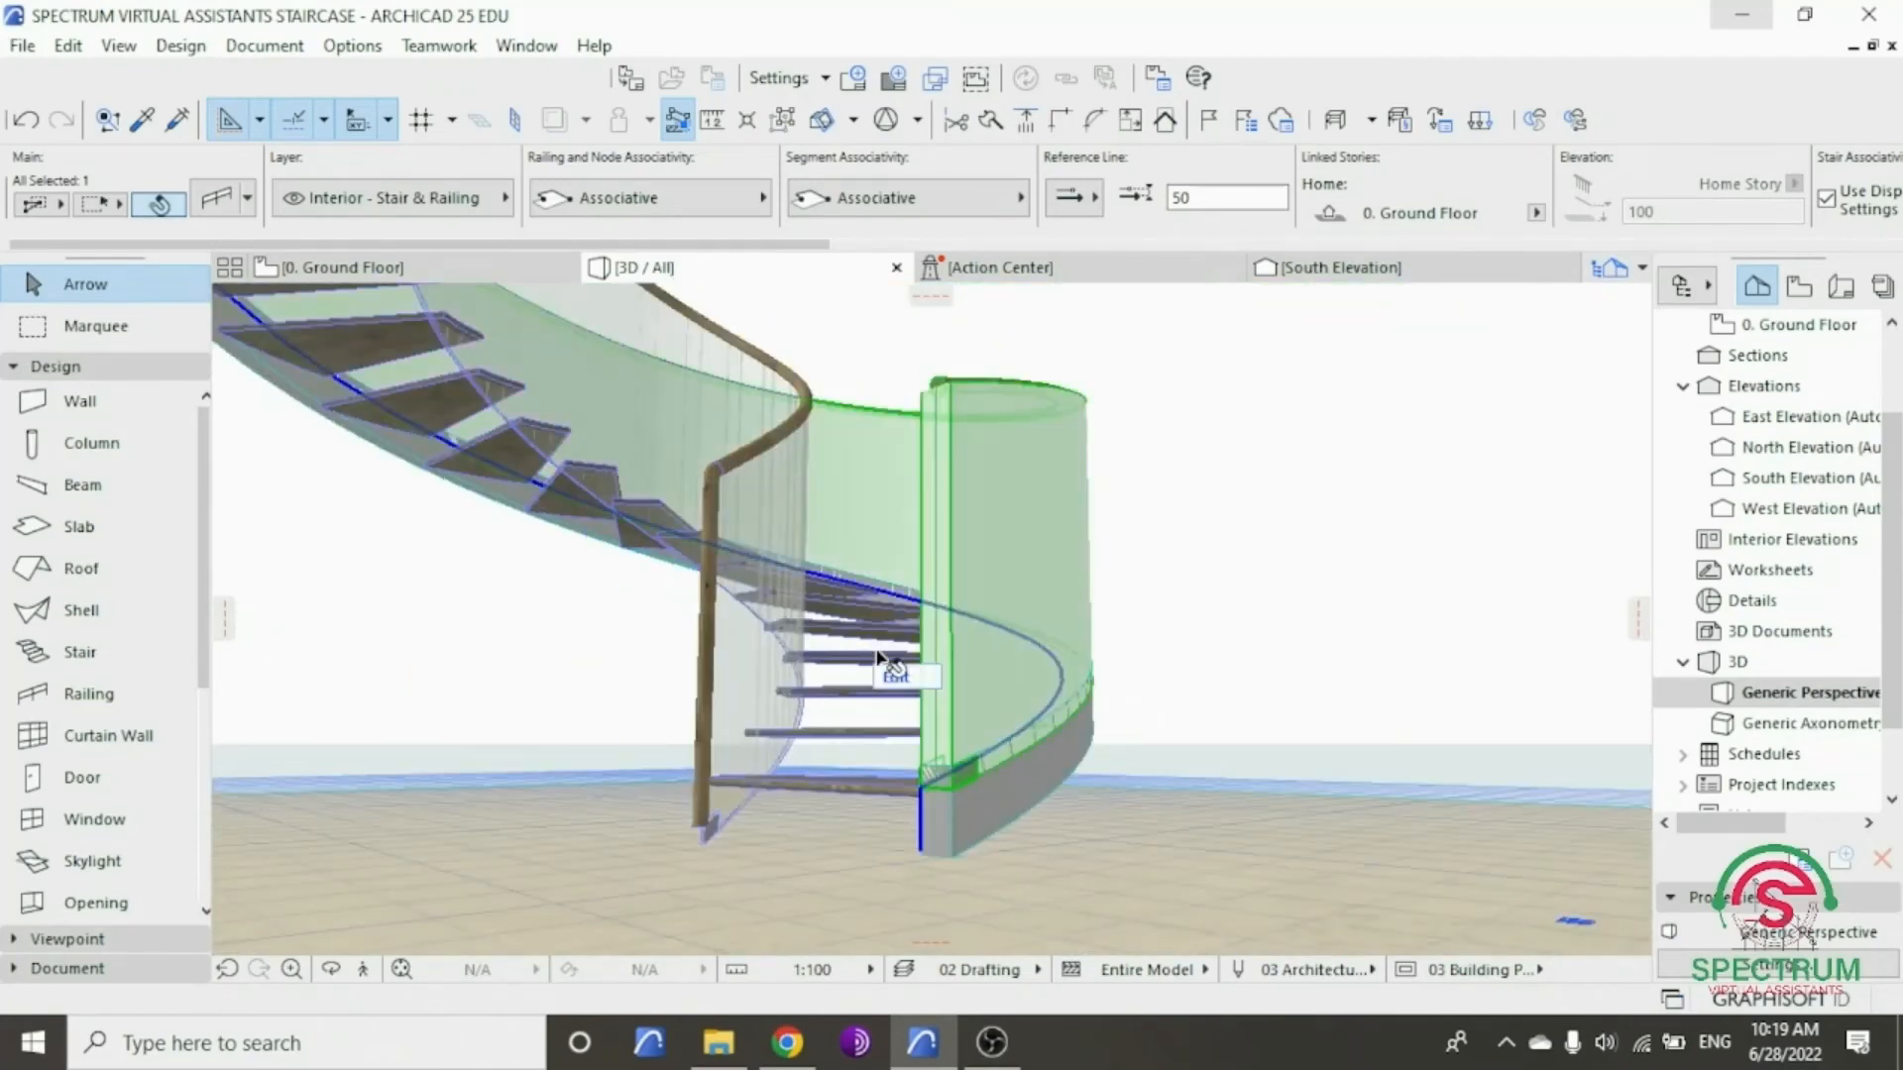
pyautogui.click(991, 833)
pyautogui.scroll(2, 939, 821)
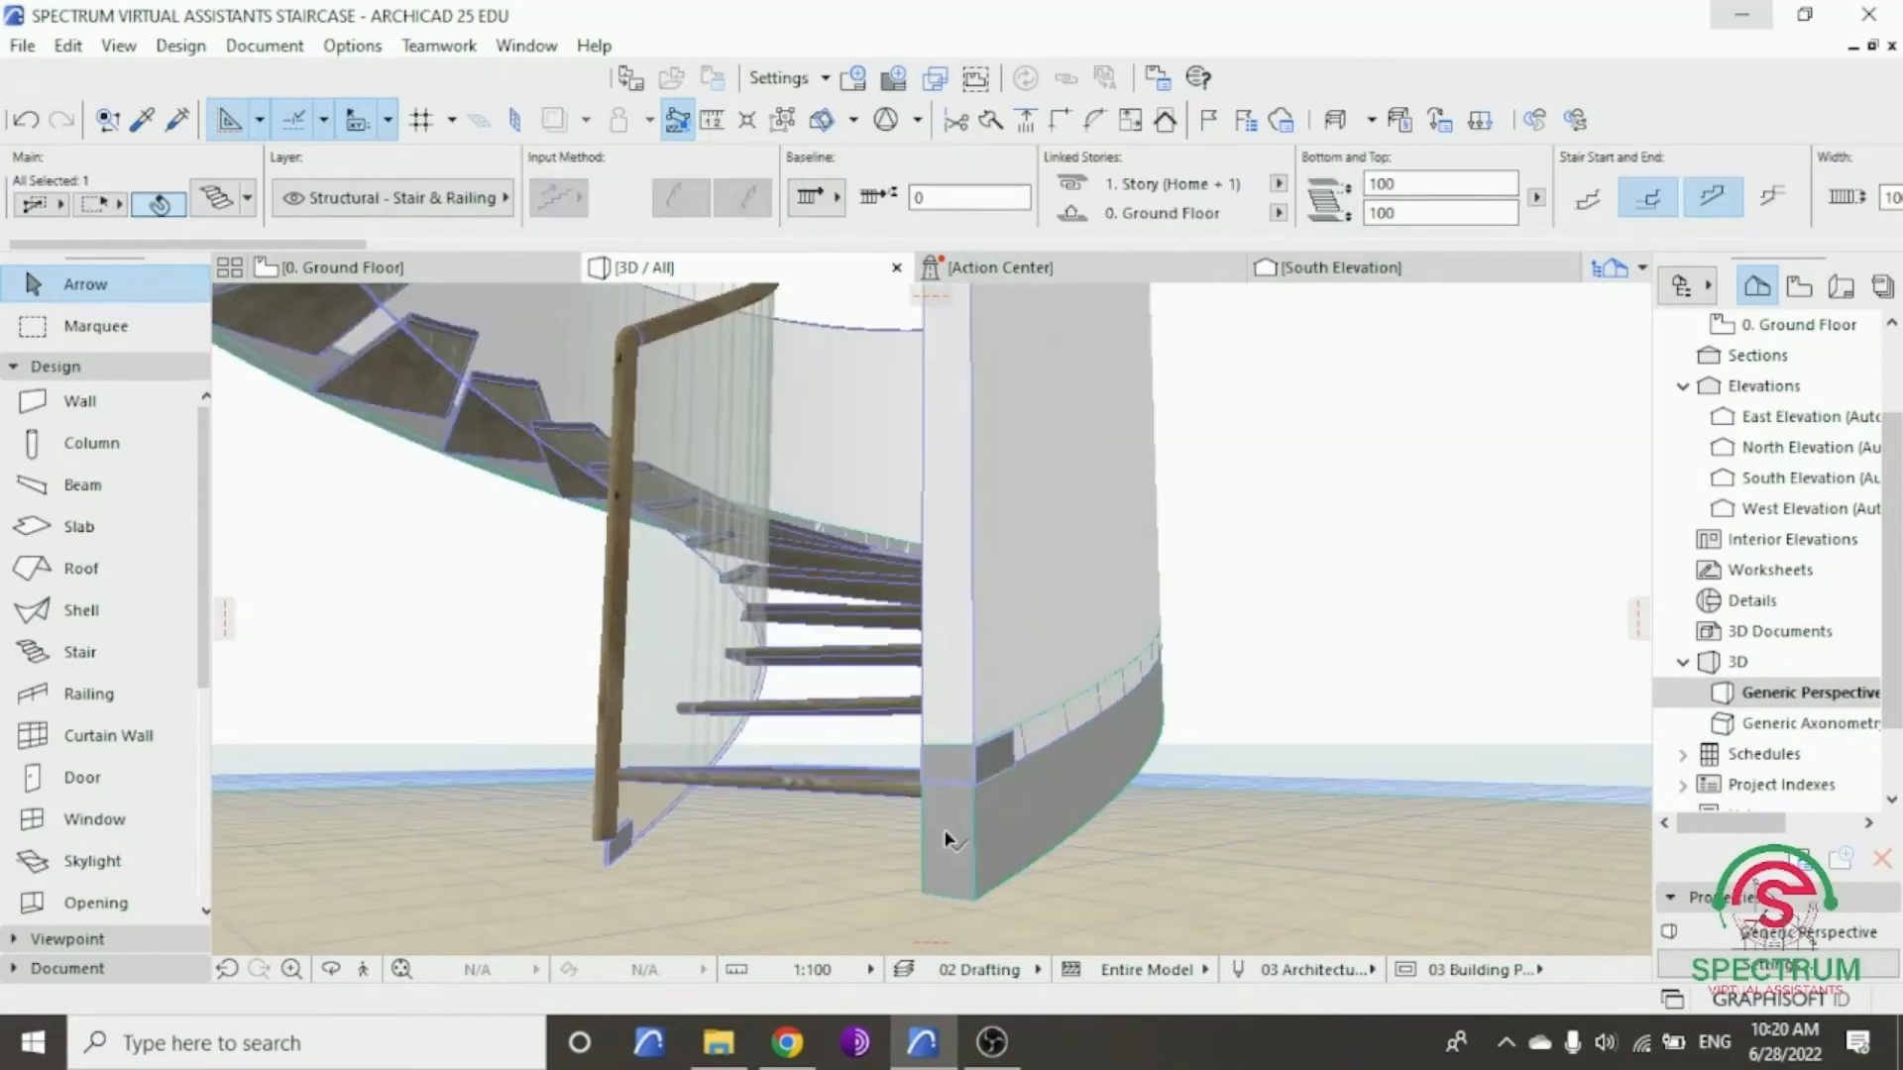
pyautogui.click(1022, 466)
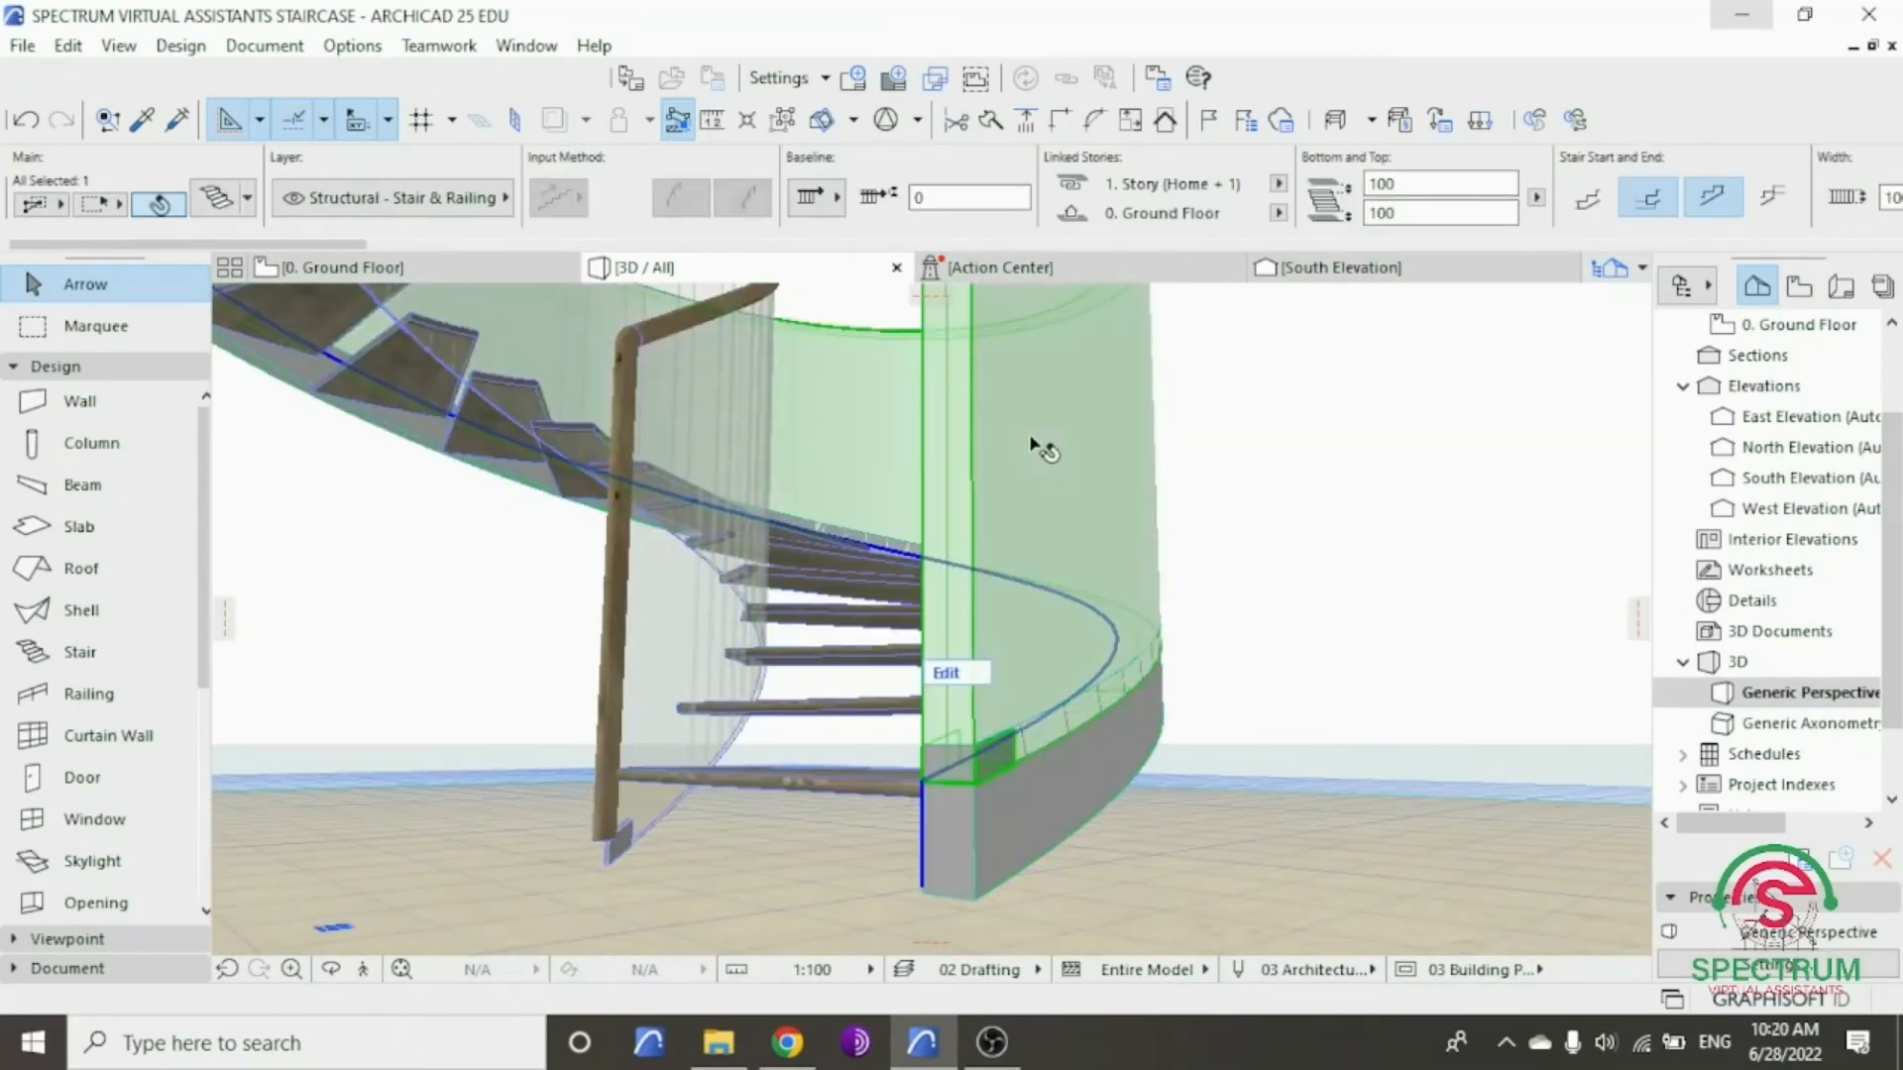
pyautogui.rightClick(1364, 488)
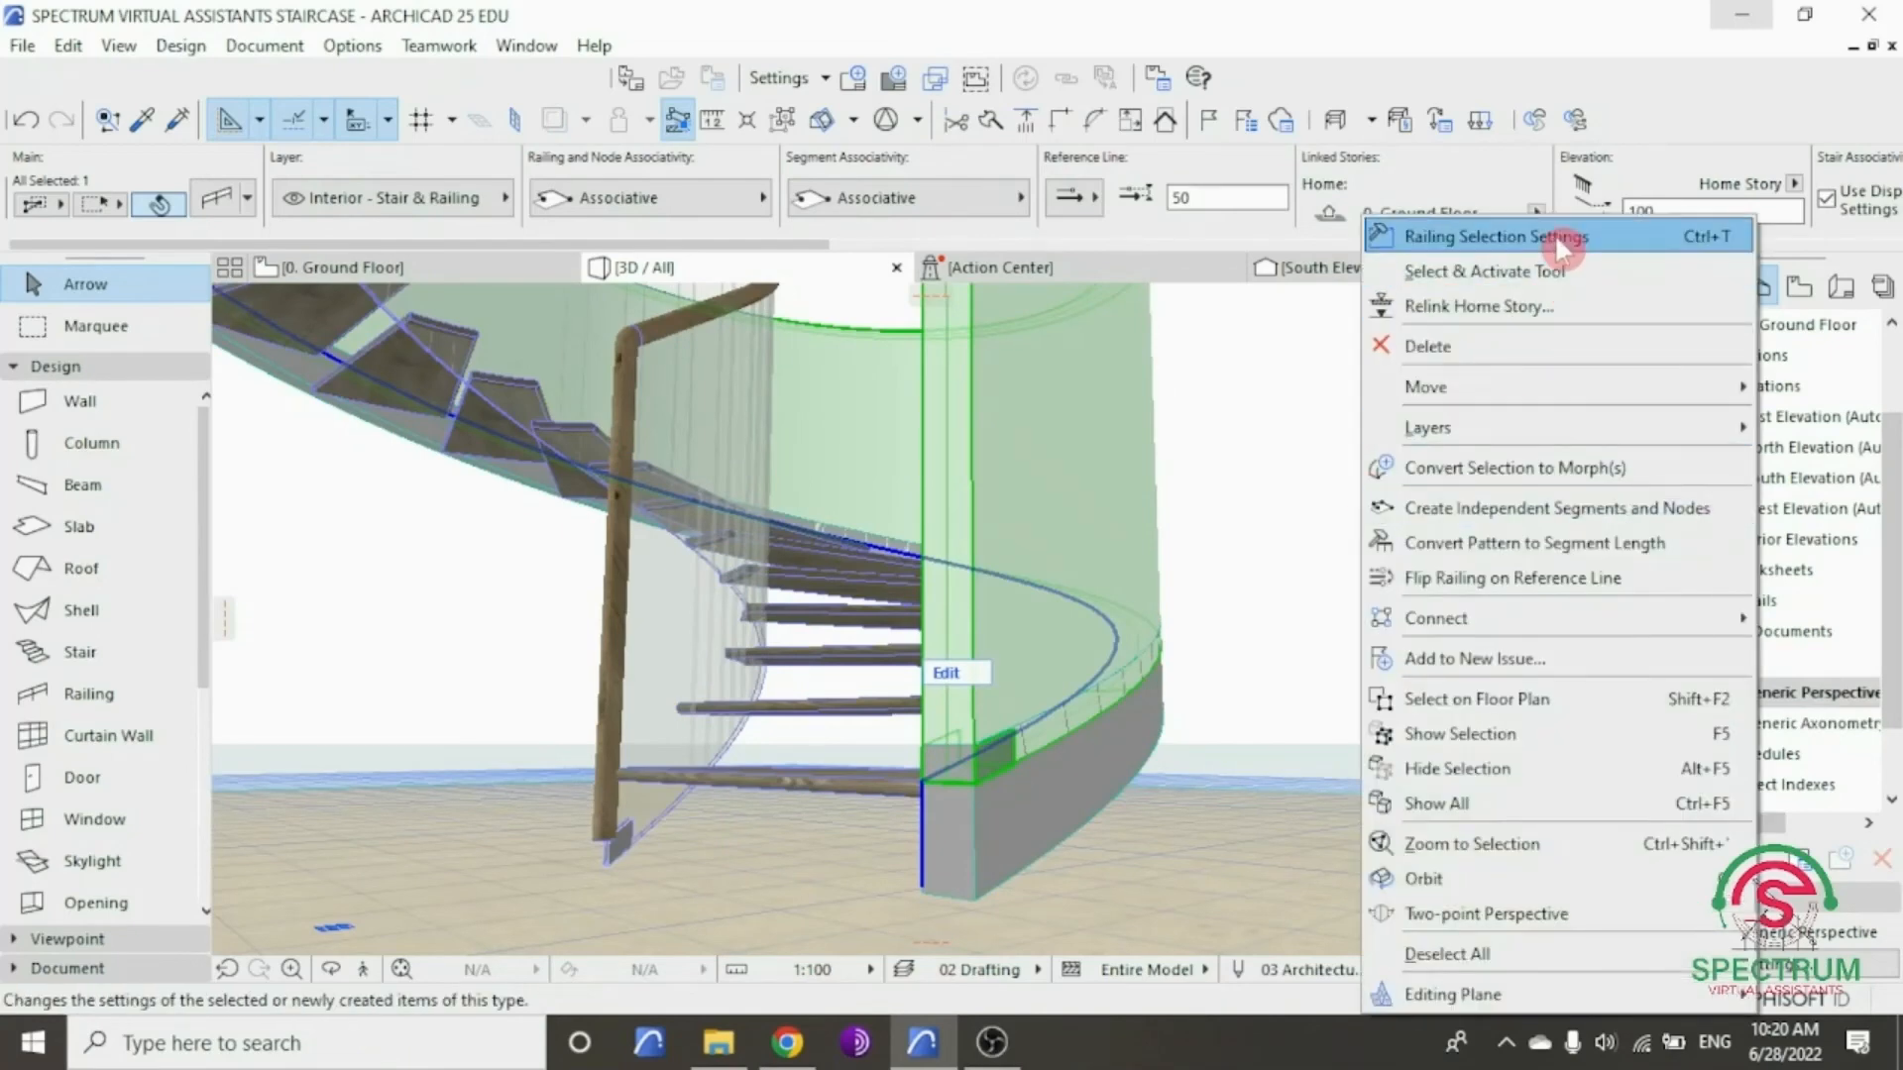
pyautogui.click(1447, 236)
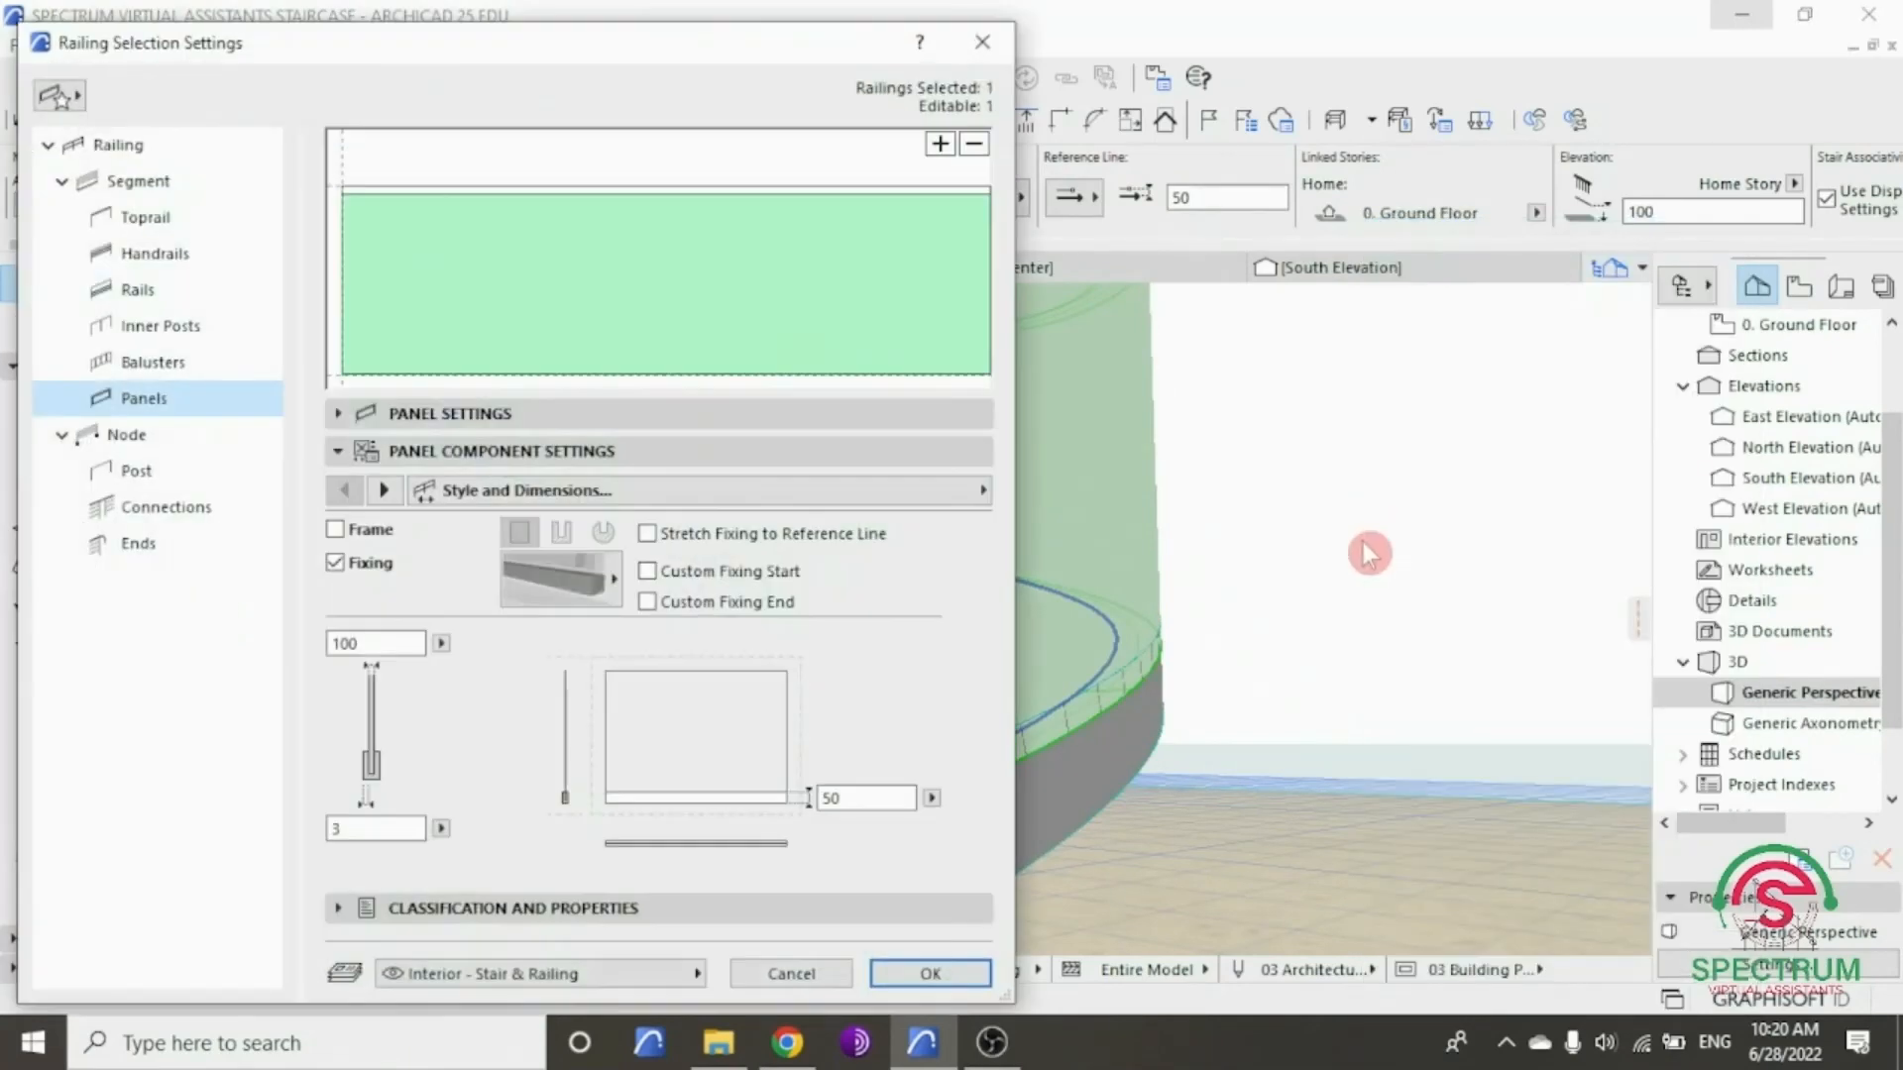
pyautogui.click(156, 206)
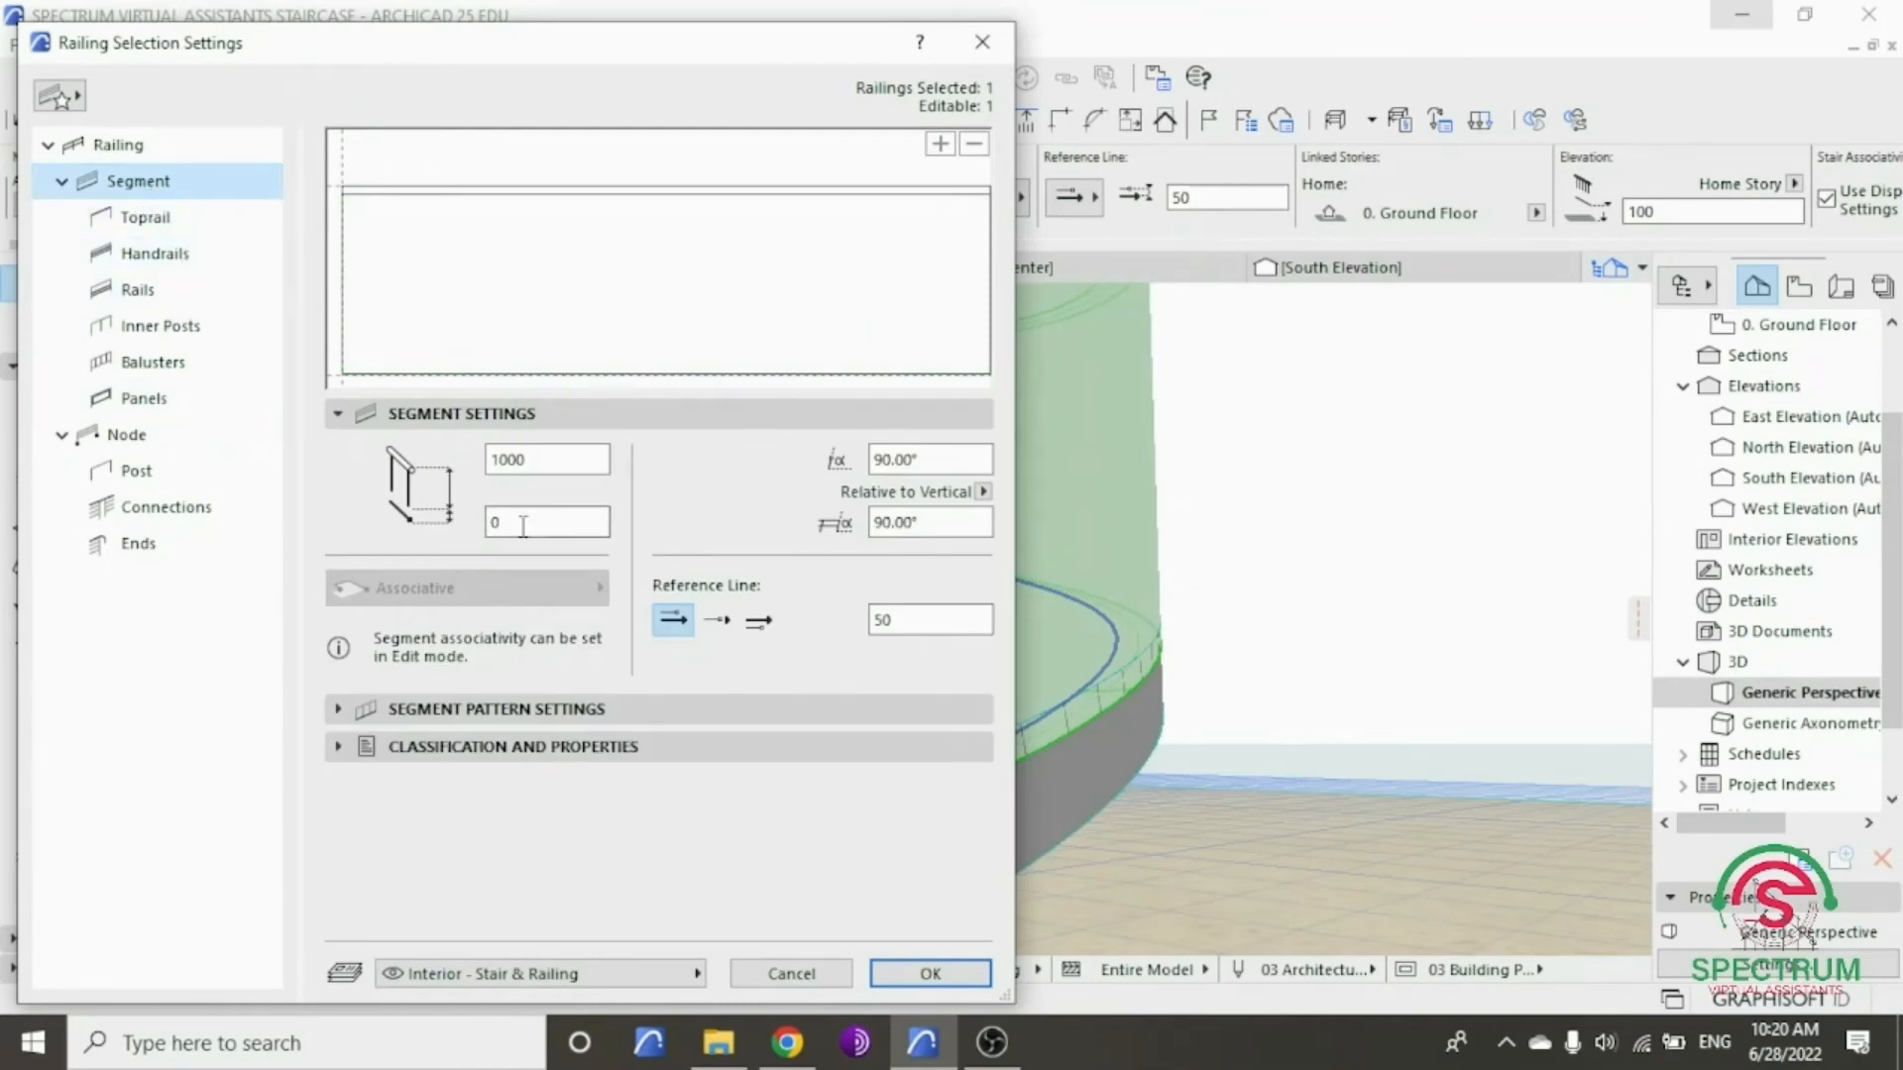
pyautogui.moveTo(522, 526); pyautogui.dragTo(428, 522)
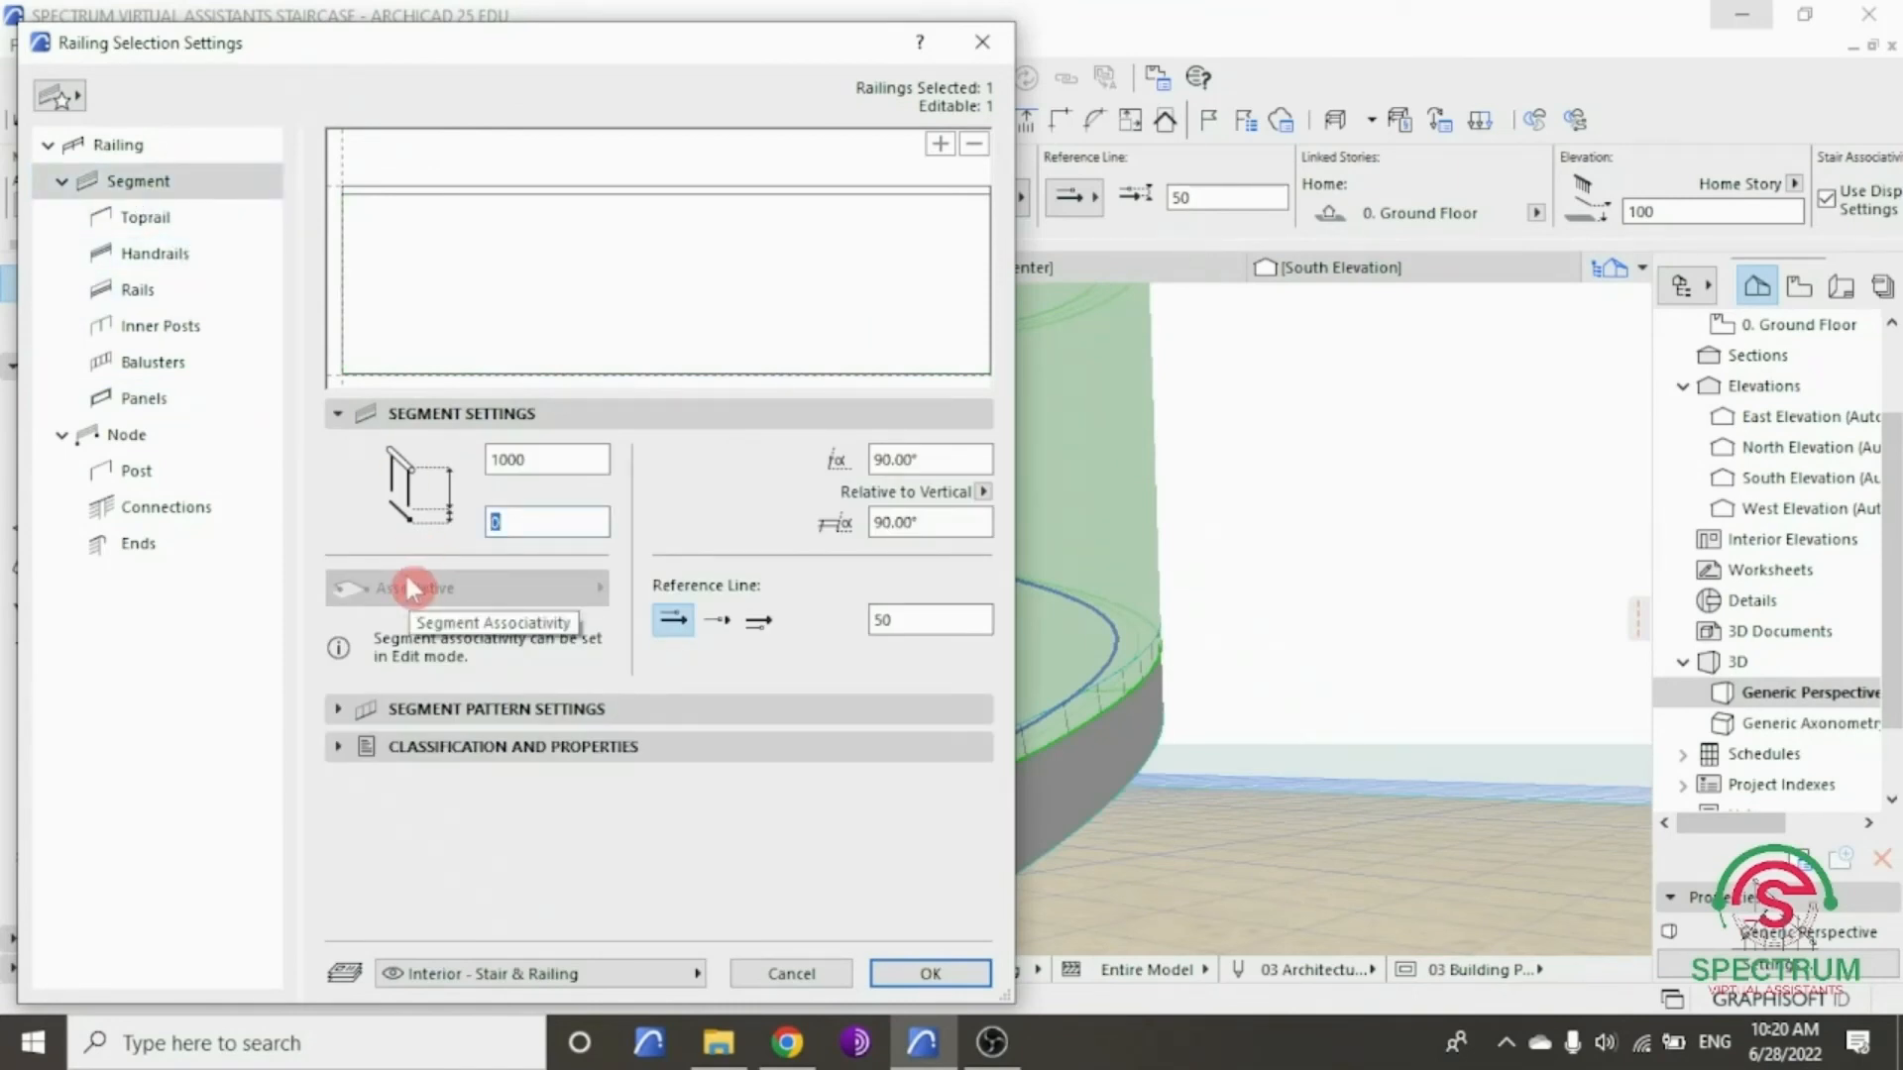
pyautogui.write('55')
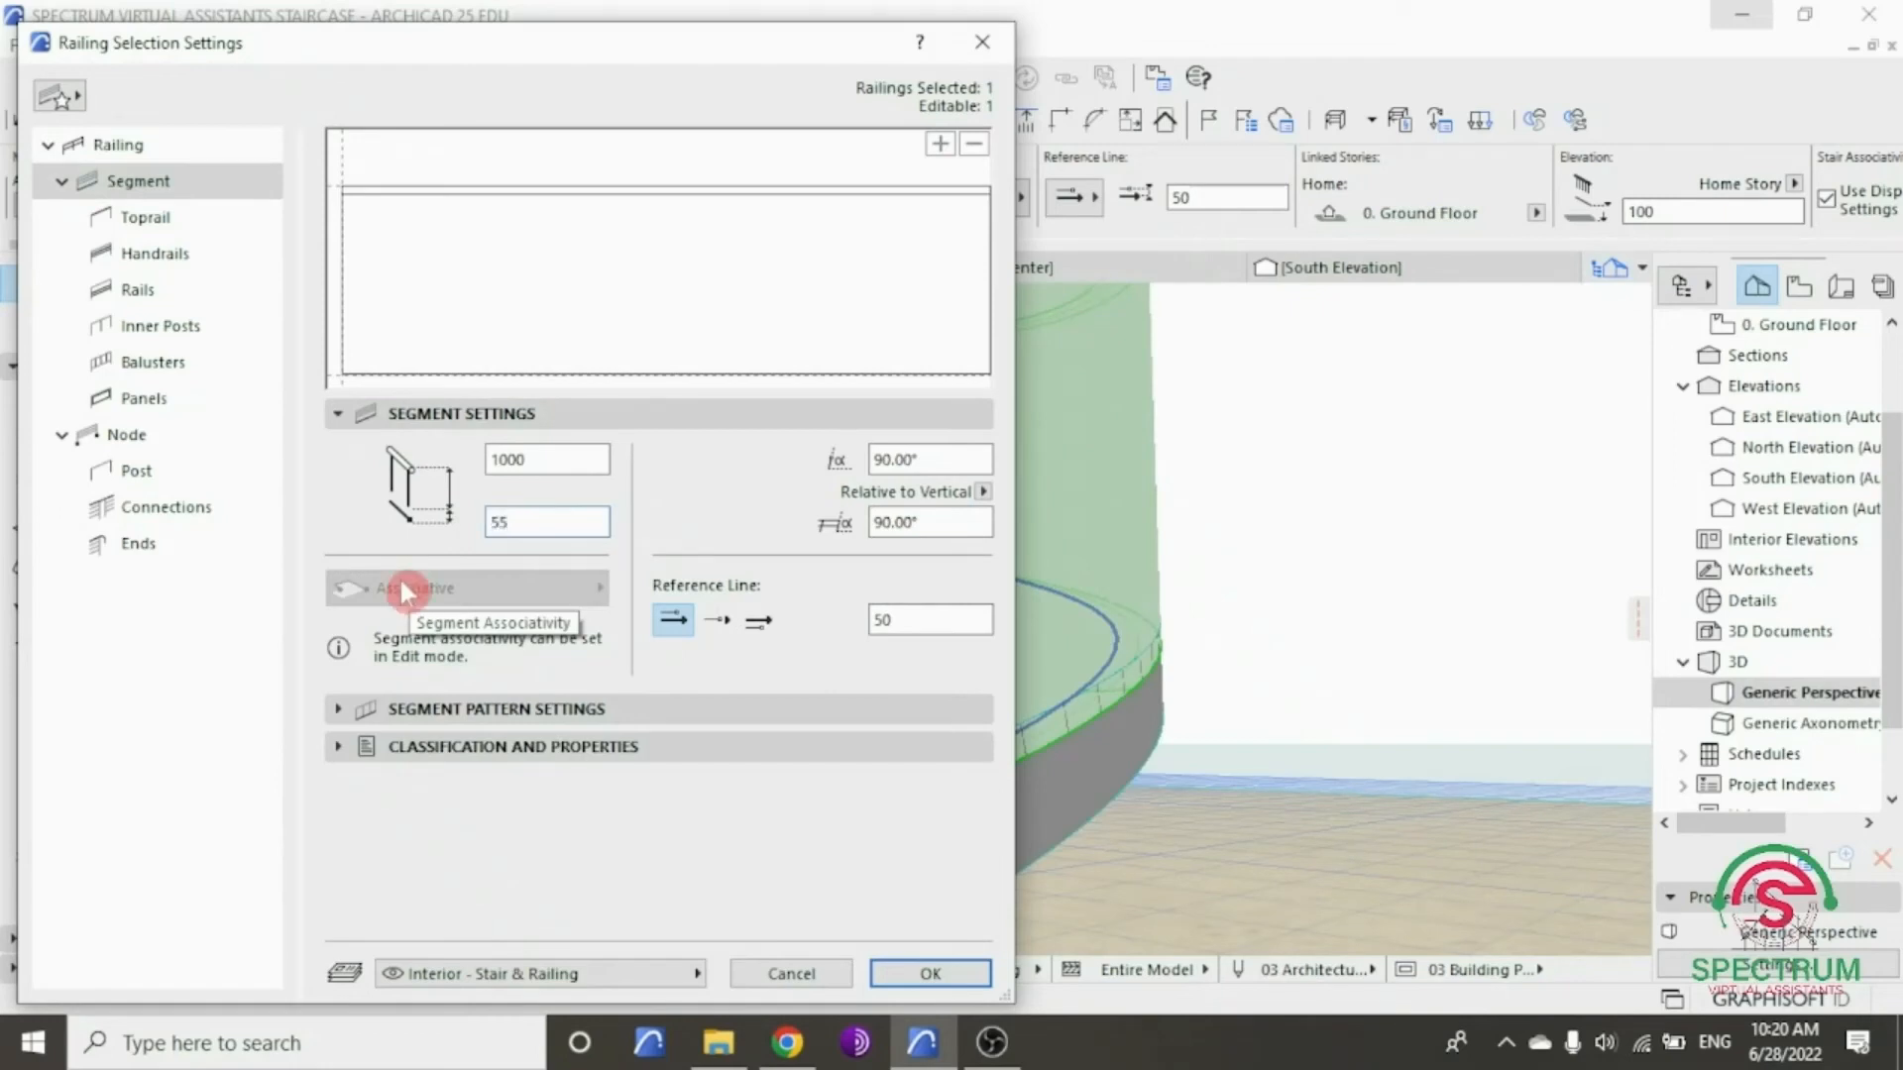
pyautogui.click(937, 973)
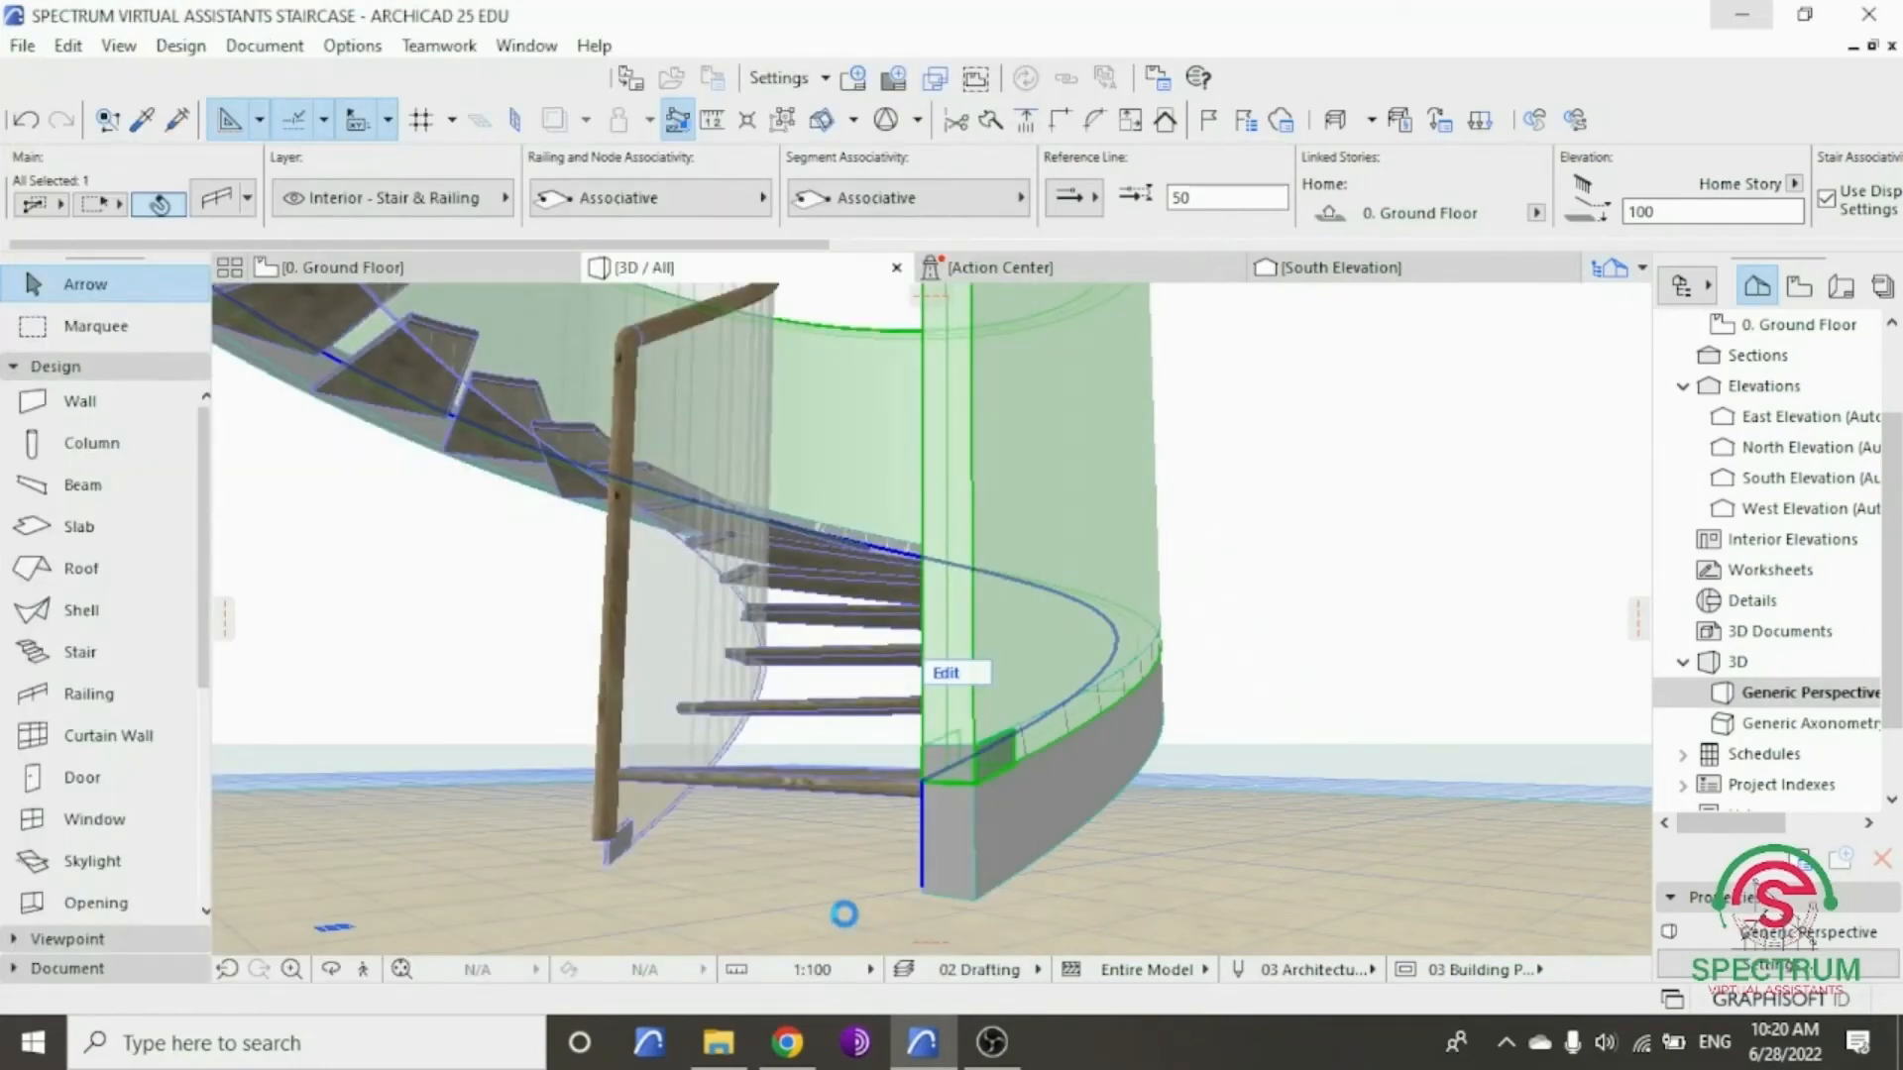
# - Examine how the outer railing's wooden toprail sits against the top of the white panel
pyautogui.click(850, 926)
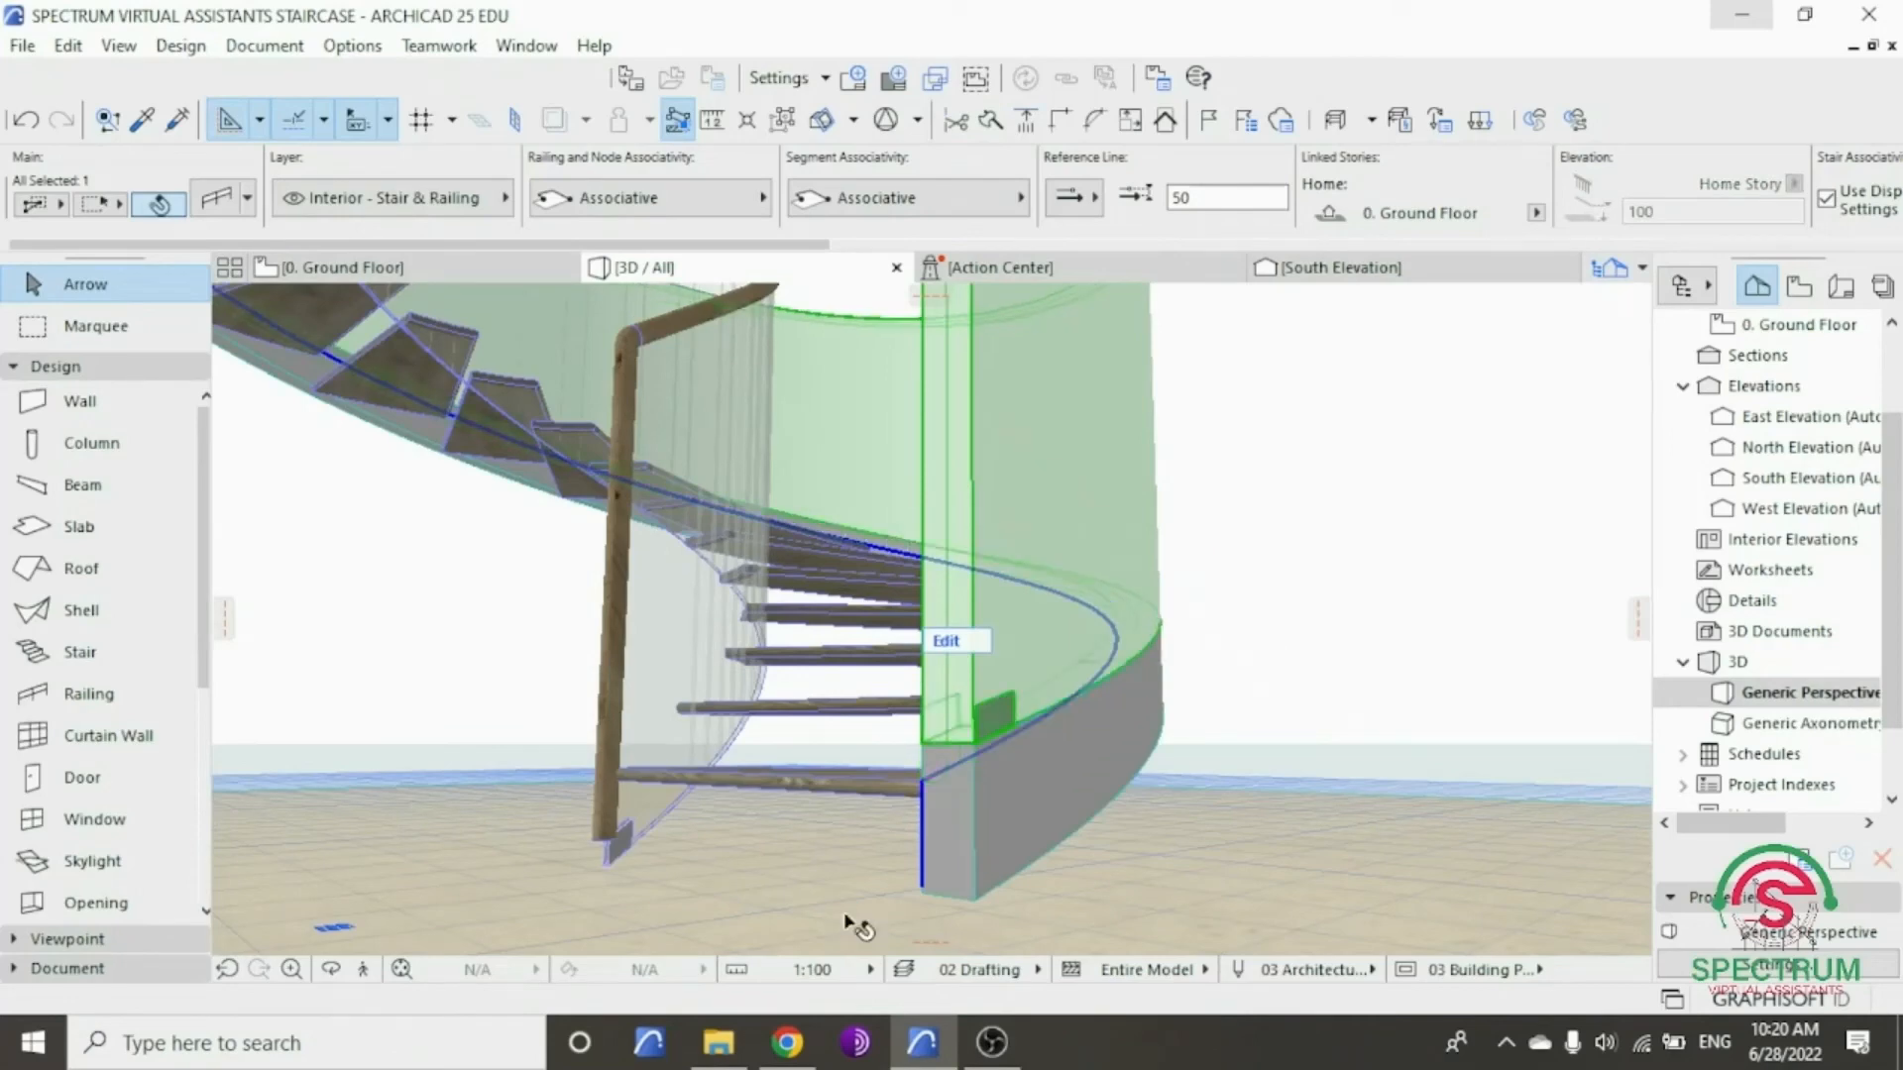
pyautogui.scroll(5, 918, 866)
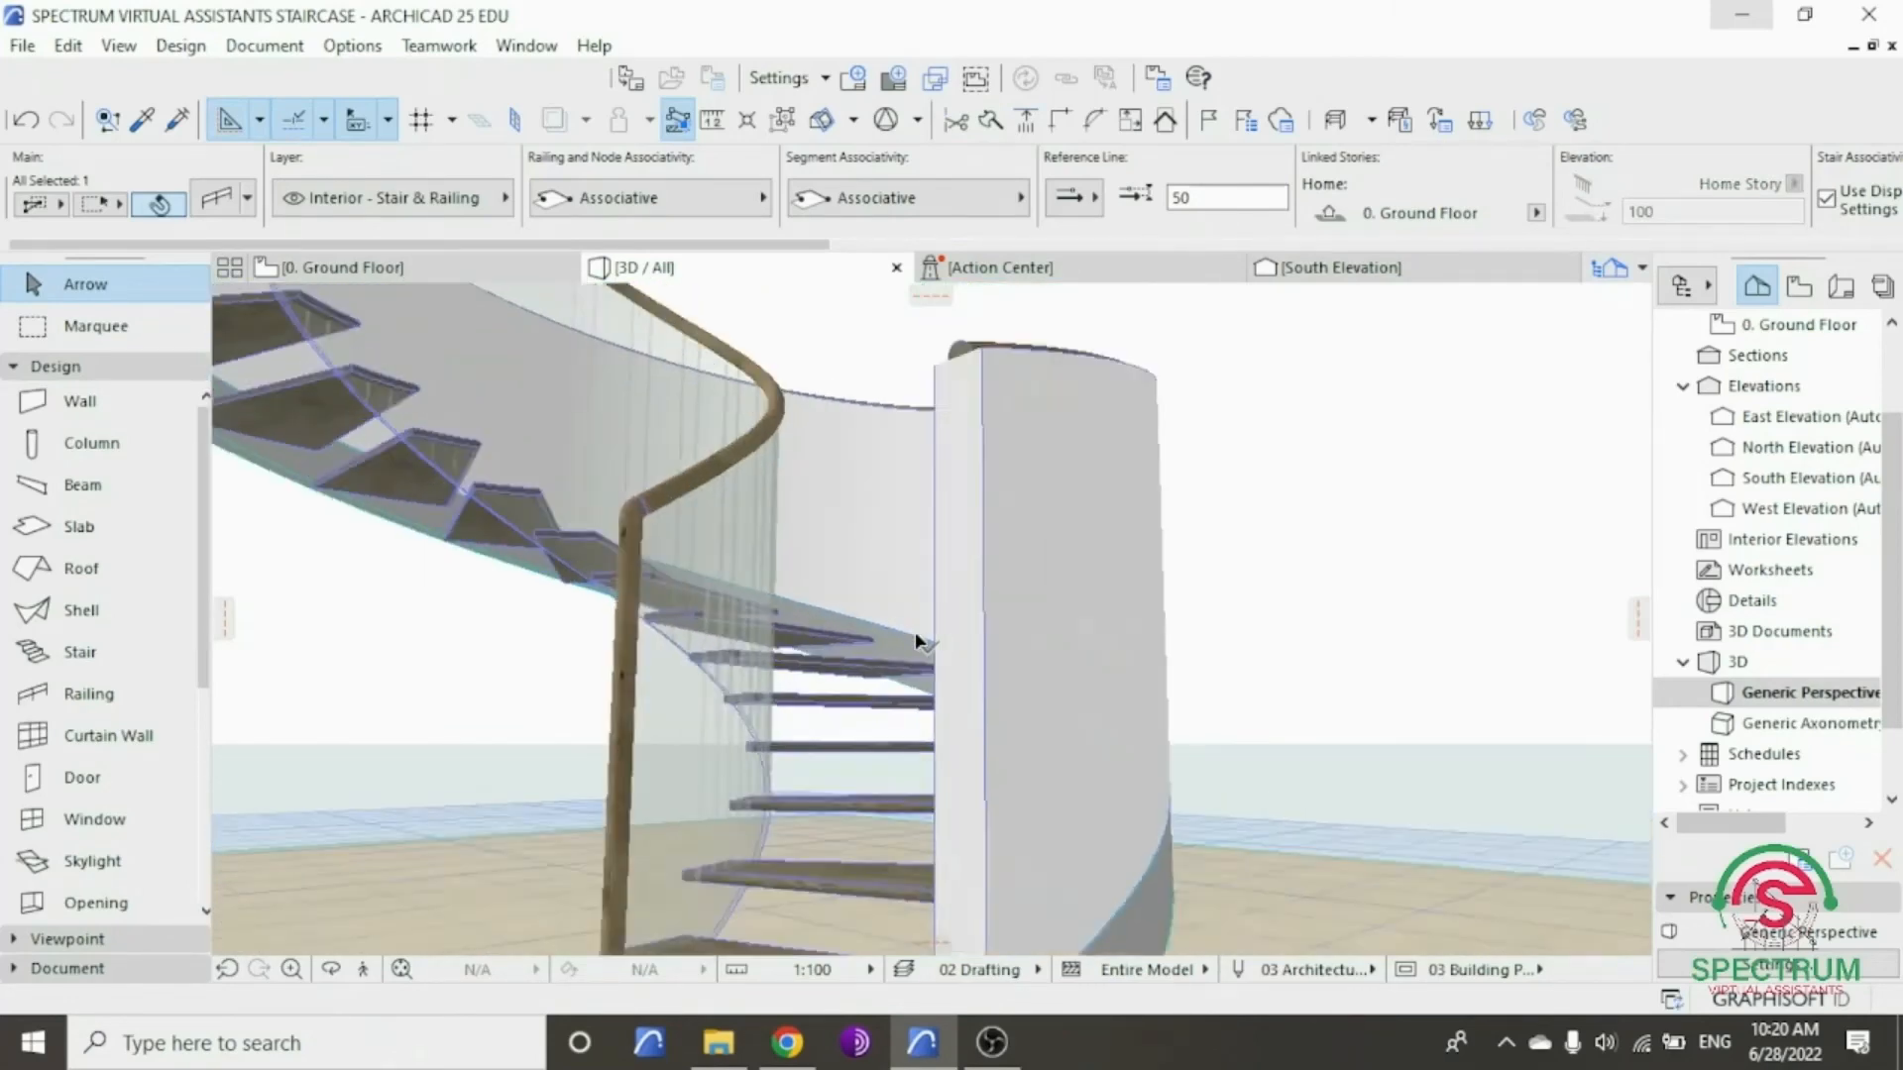
pyautogui.scroll(-5, 948, 757)
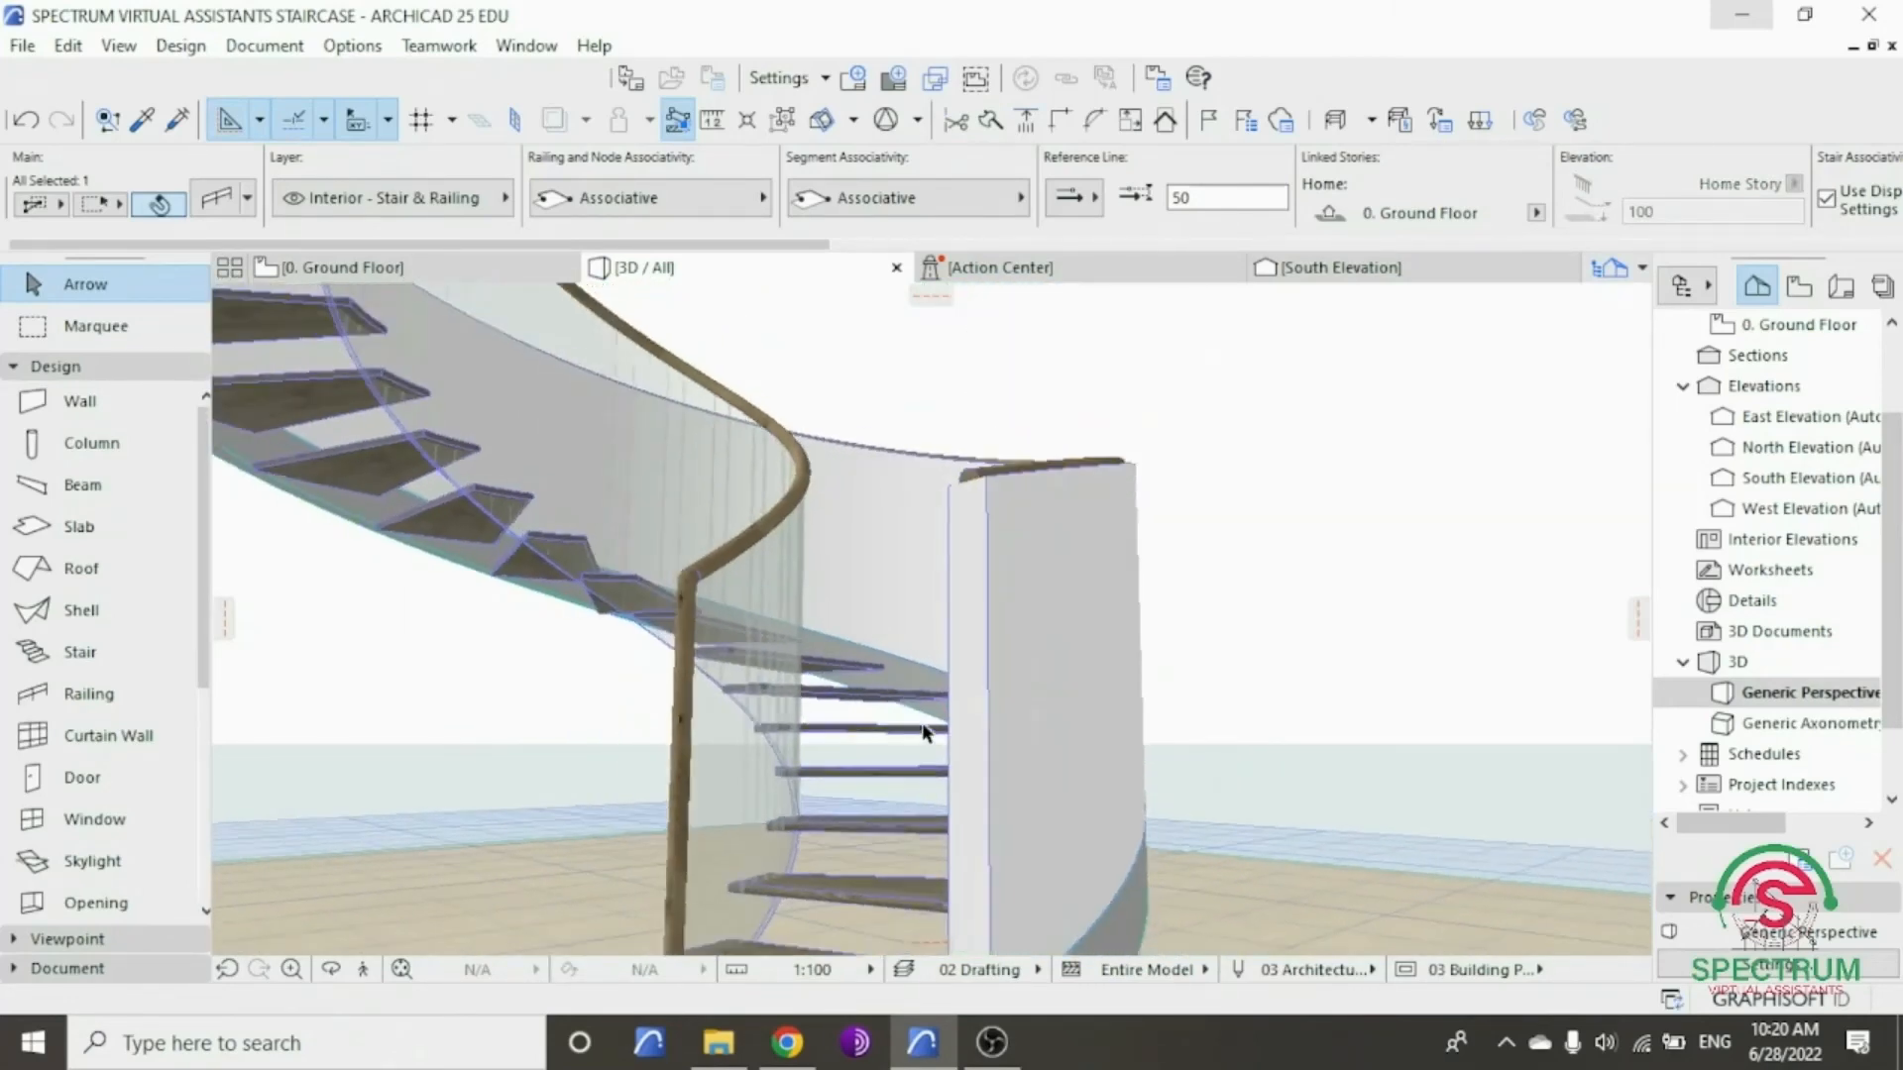
pyautogui.click(343, 963)
pyautogui.moveTo(837, 626); pyautogui.dragTo(1001, 666)
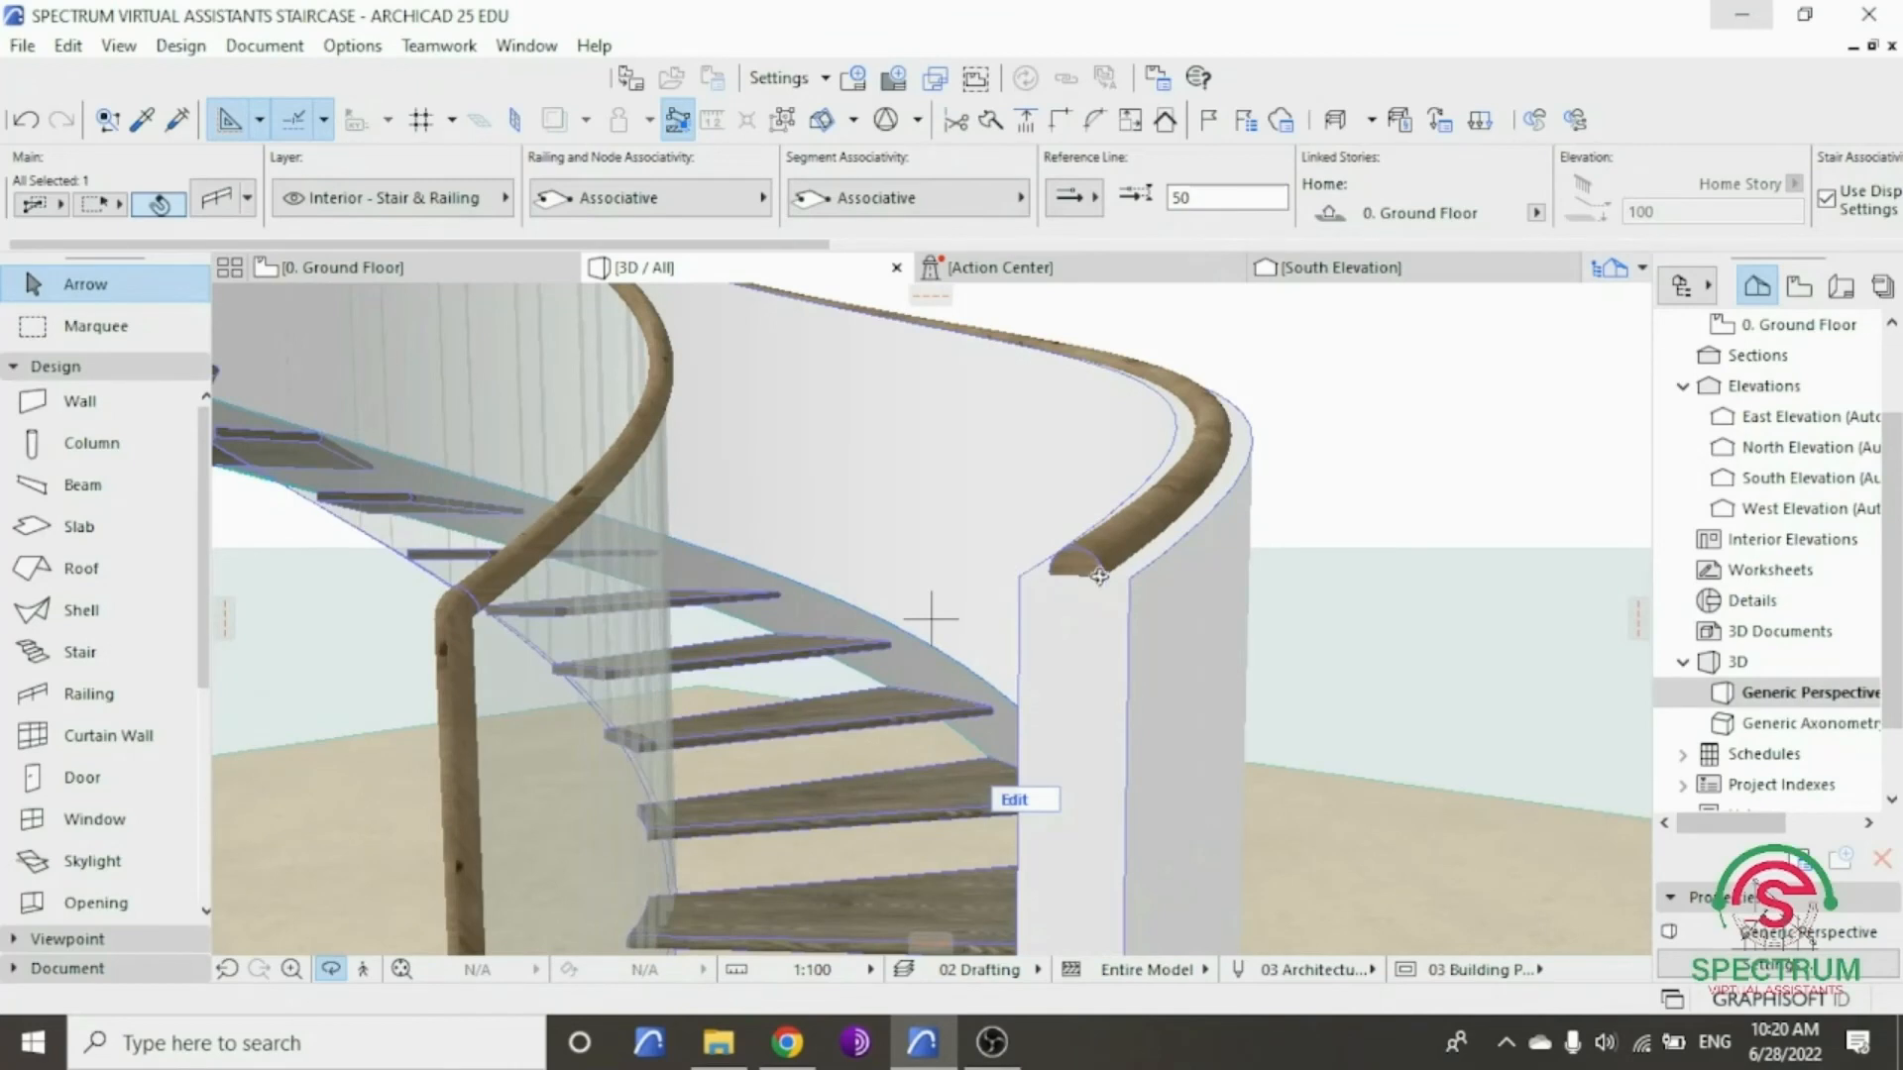
pyautogui.moveTo(1099, 577); pyautogui.dragTo(1096, 585)
pyautogui.press('Escape')
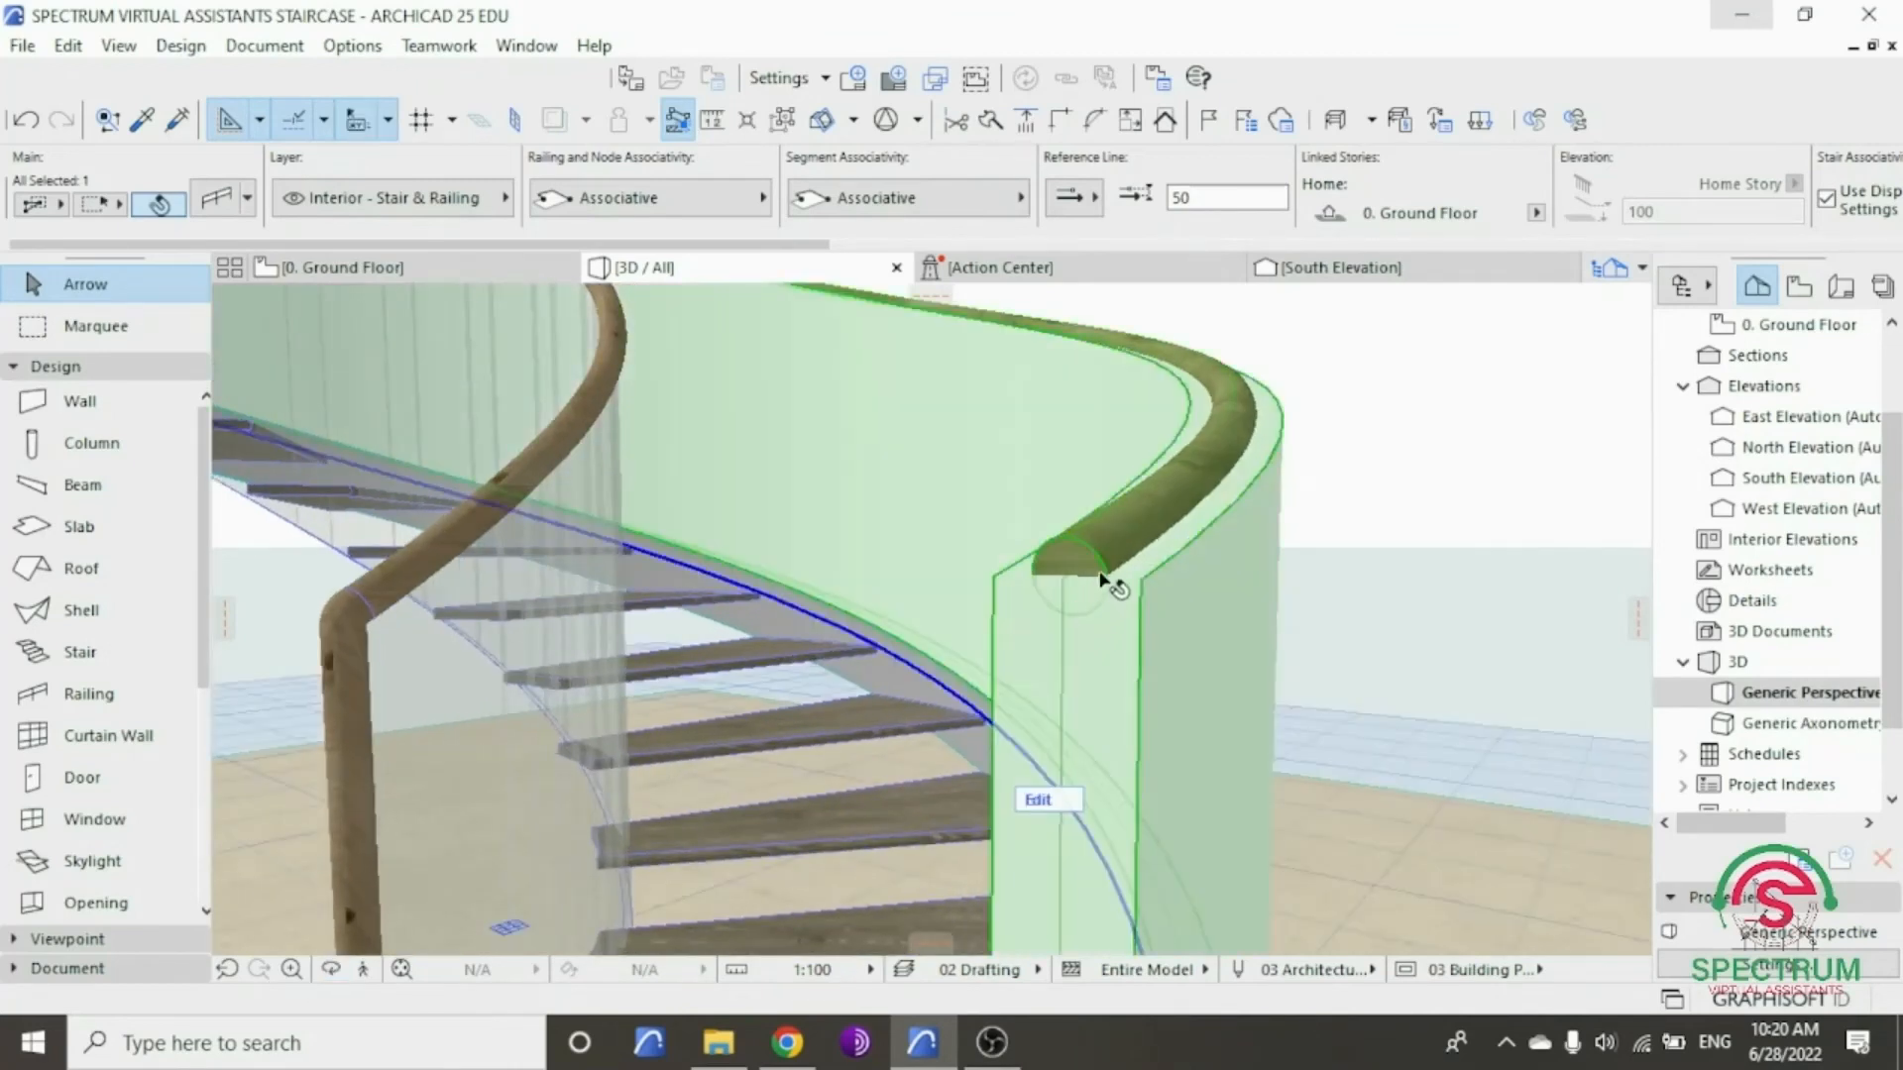
pyautogui.press('Escape')
# - Set the outer railing panel's offset from Segment Top to 50 in the Panel Settings and apply it
pyautogui.click(1095, 575)
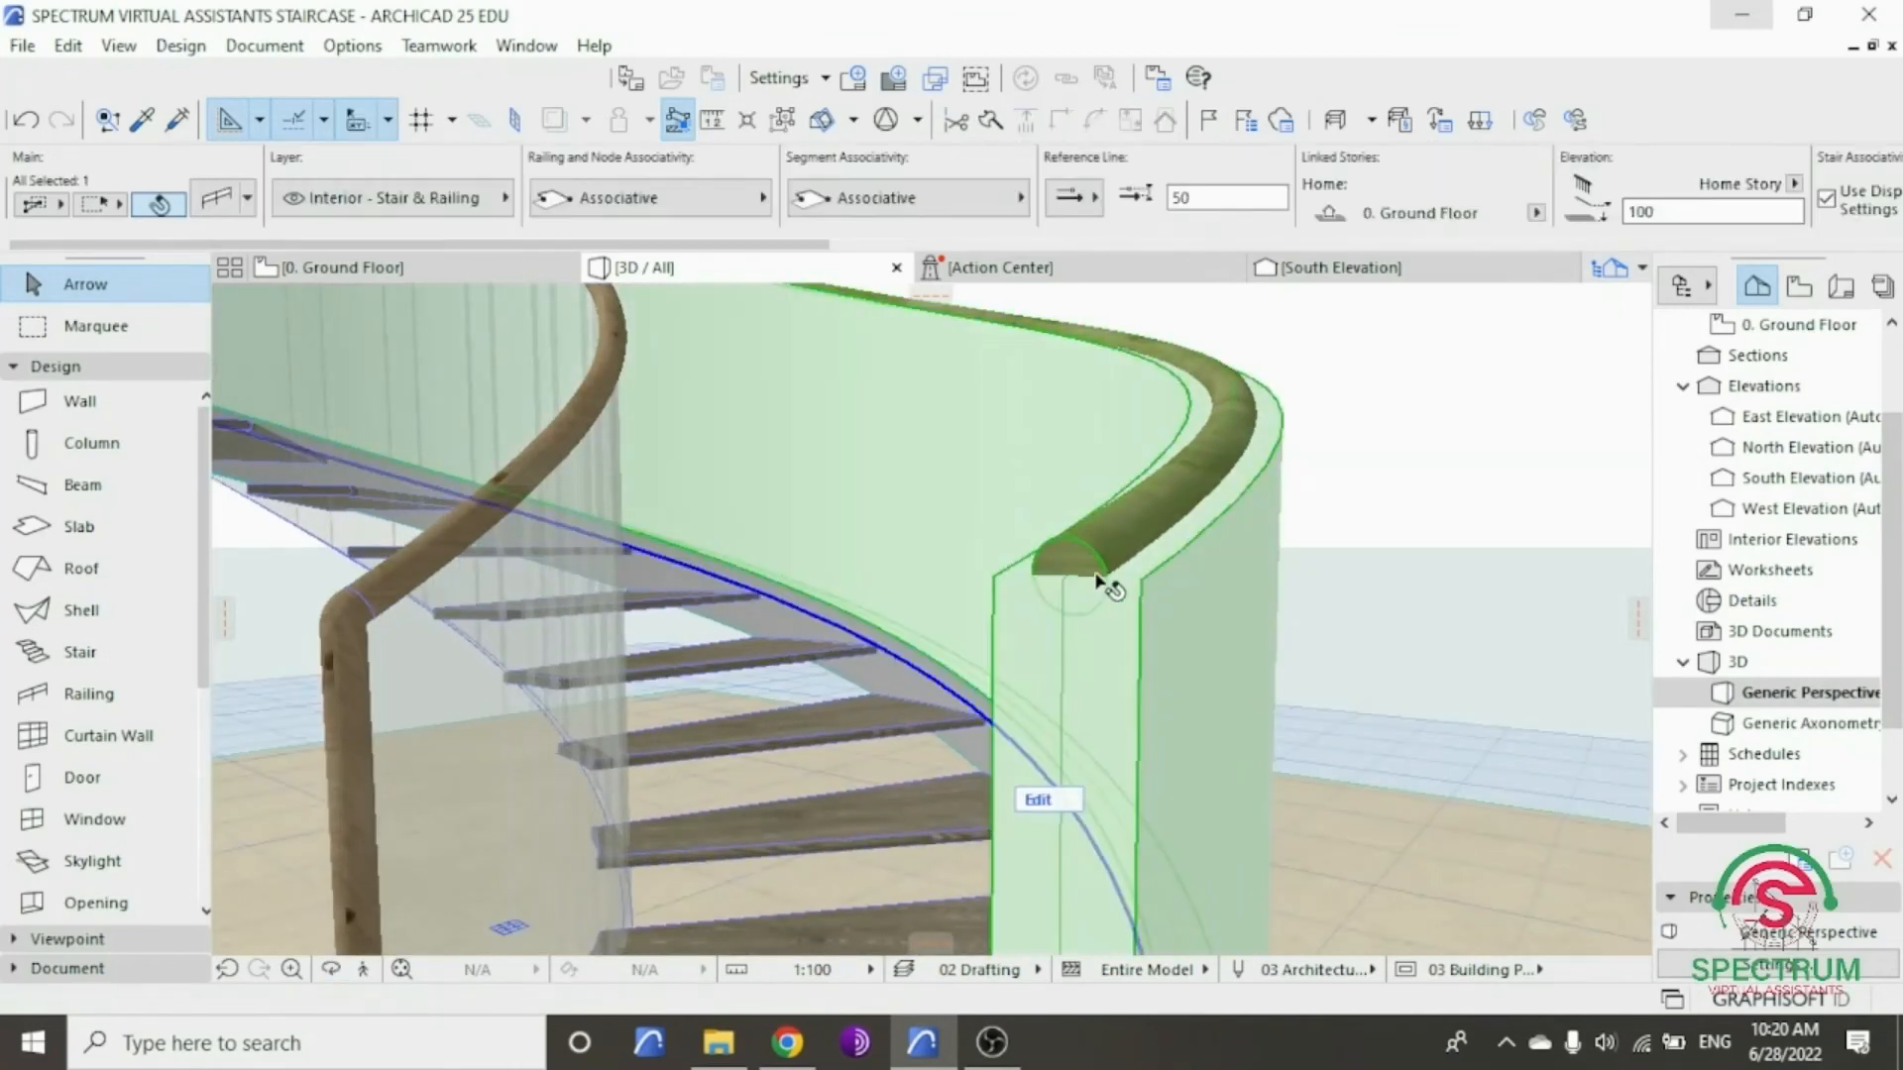
pyautogui.rightClick(1419, 395)
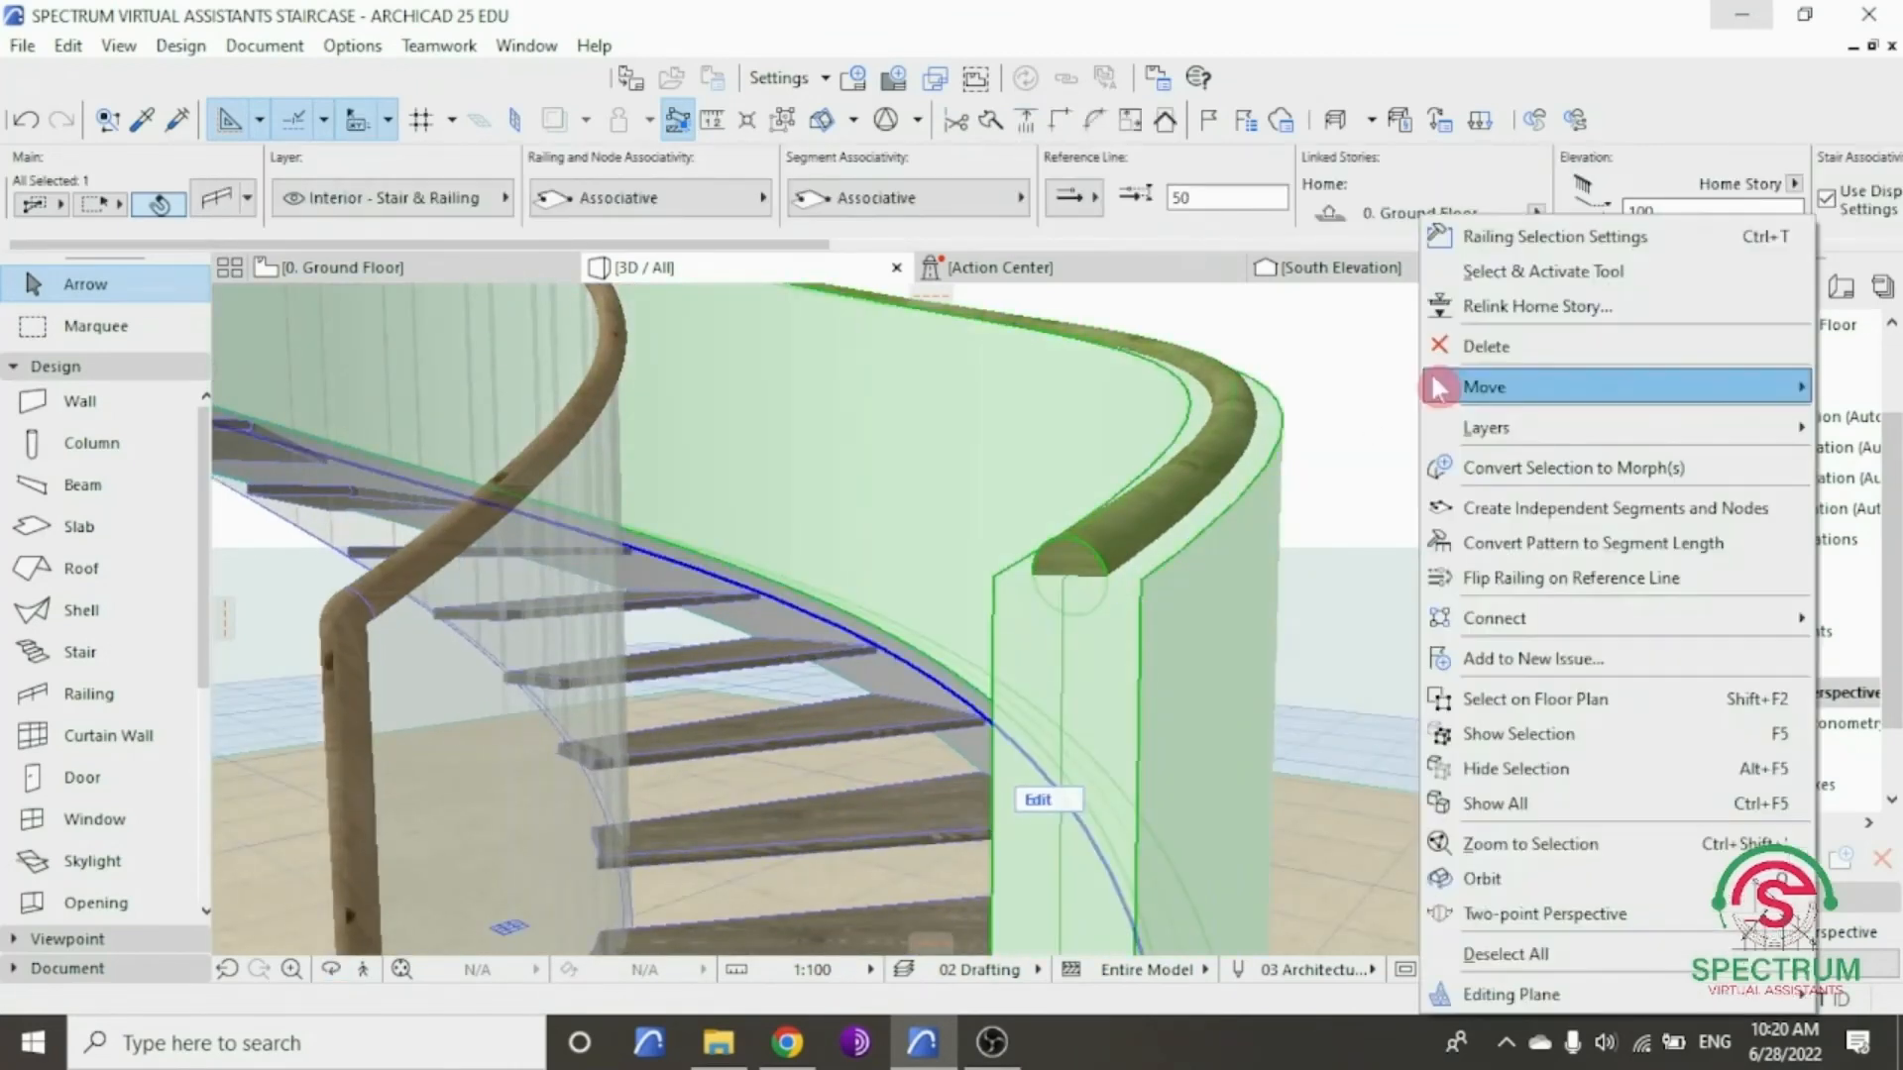
pyautogui.click(1553, 241)
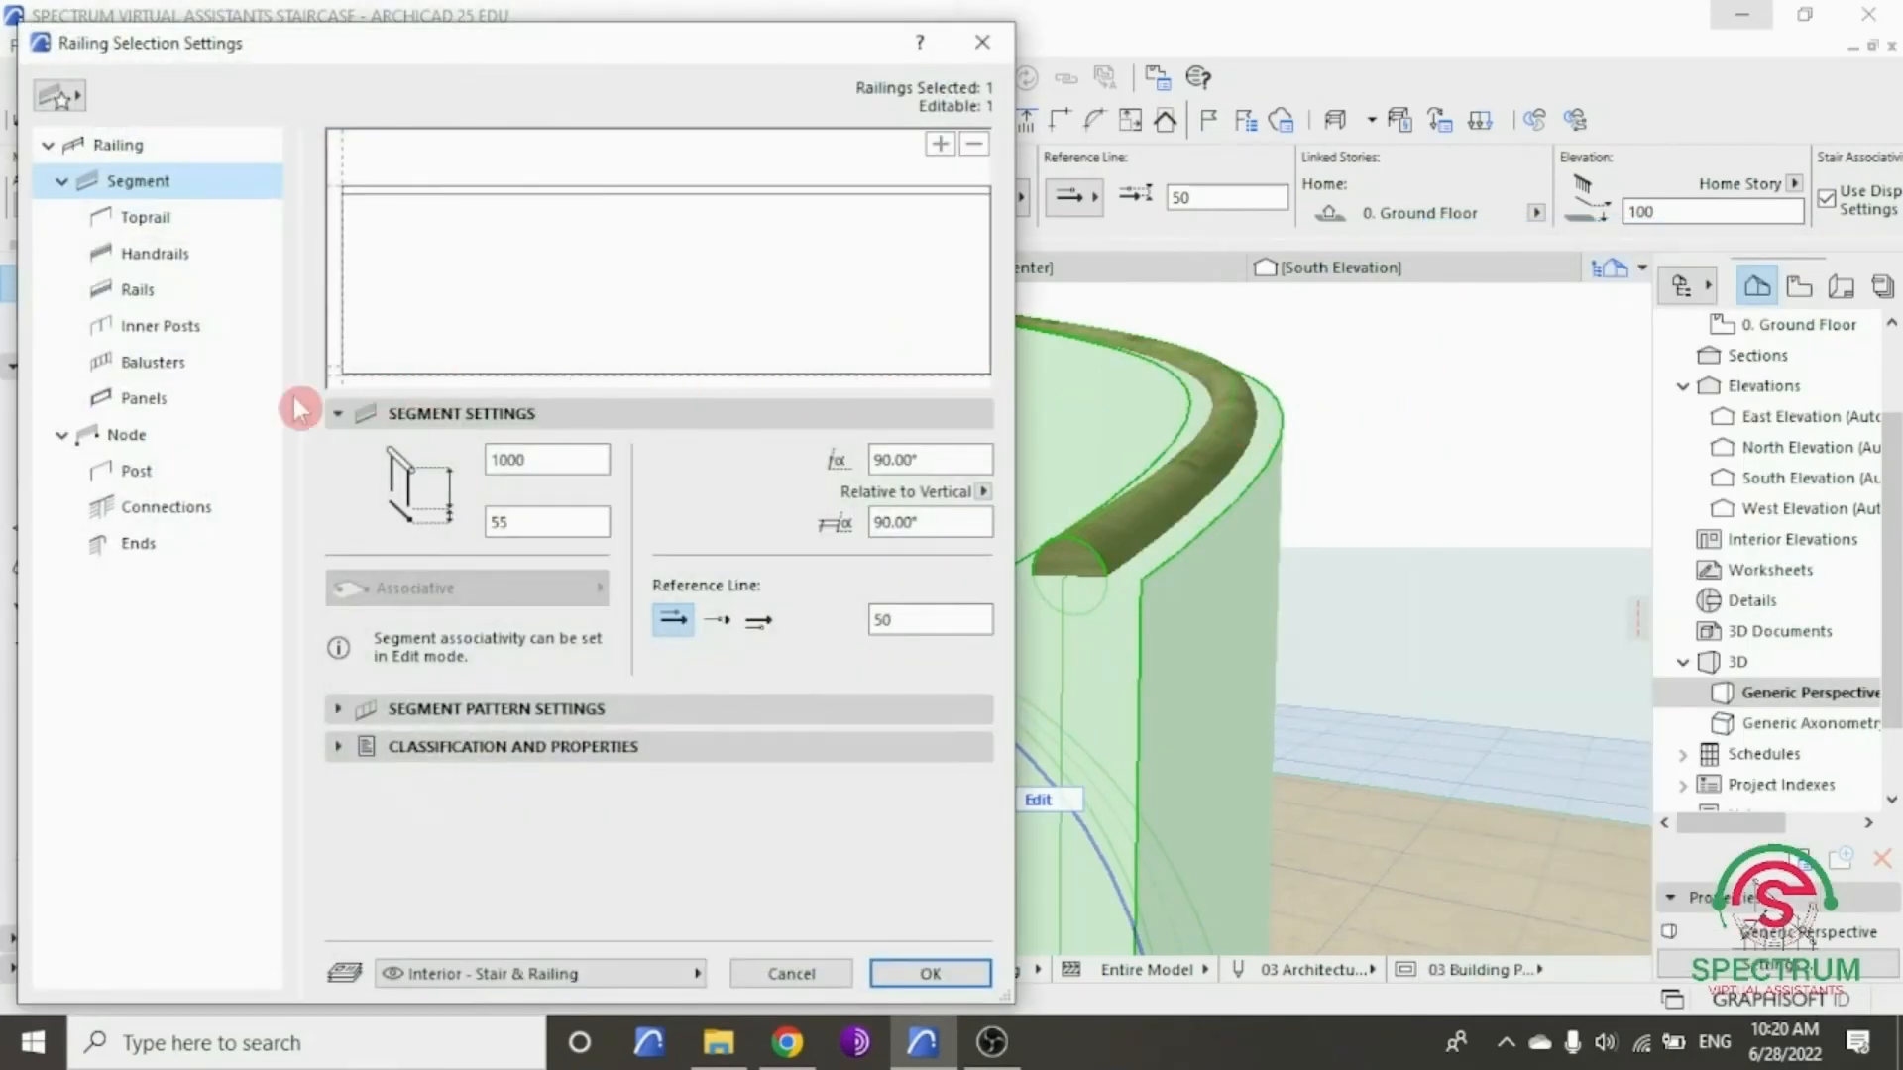
pyautogui.click(143, 398)
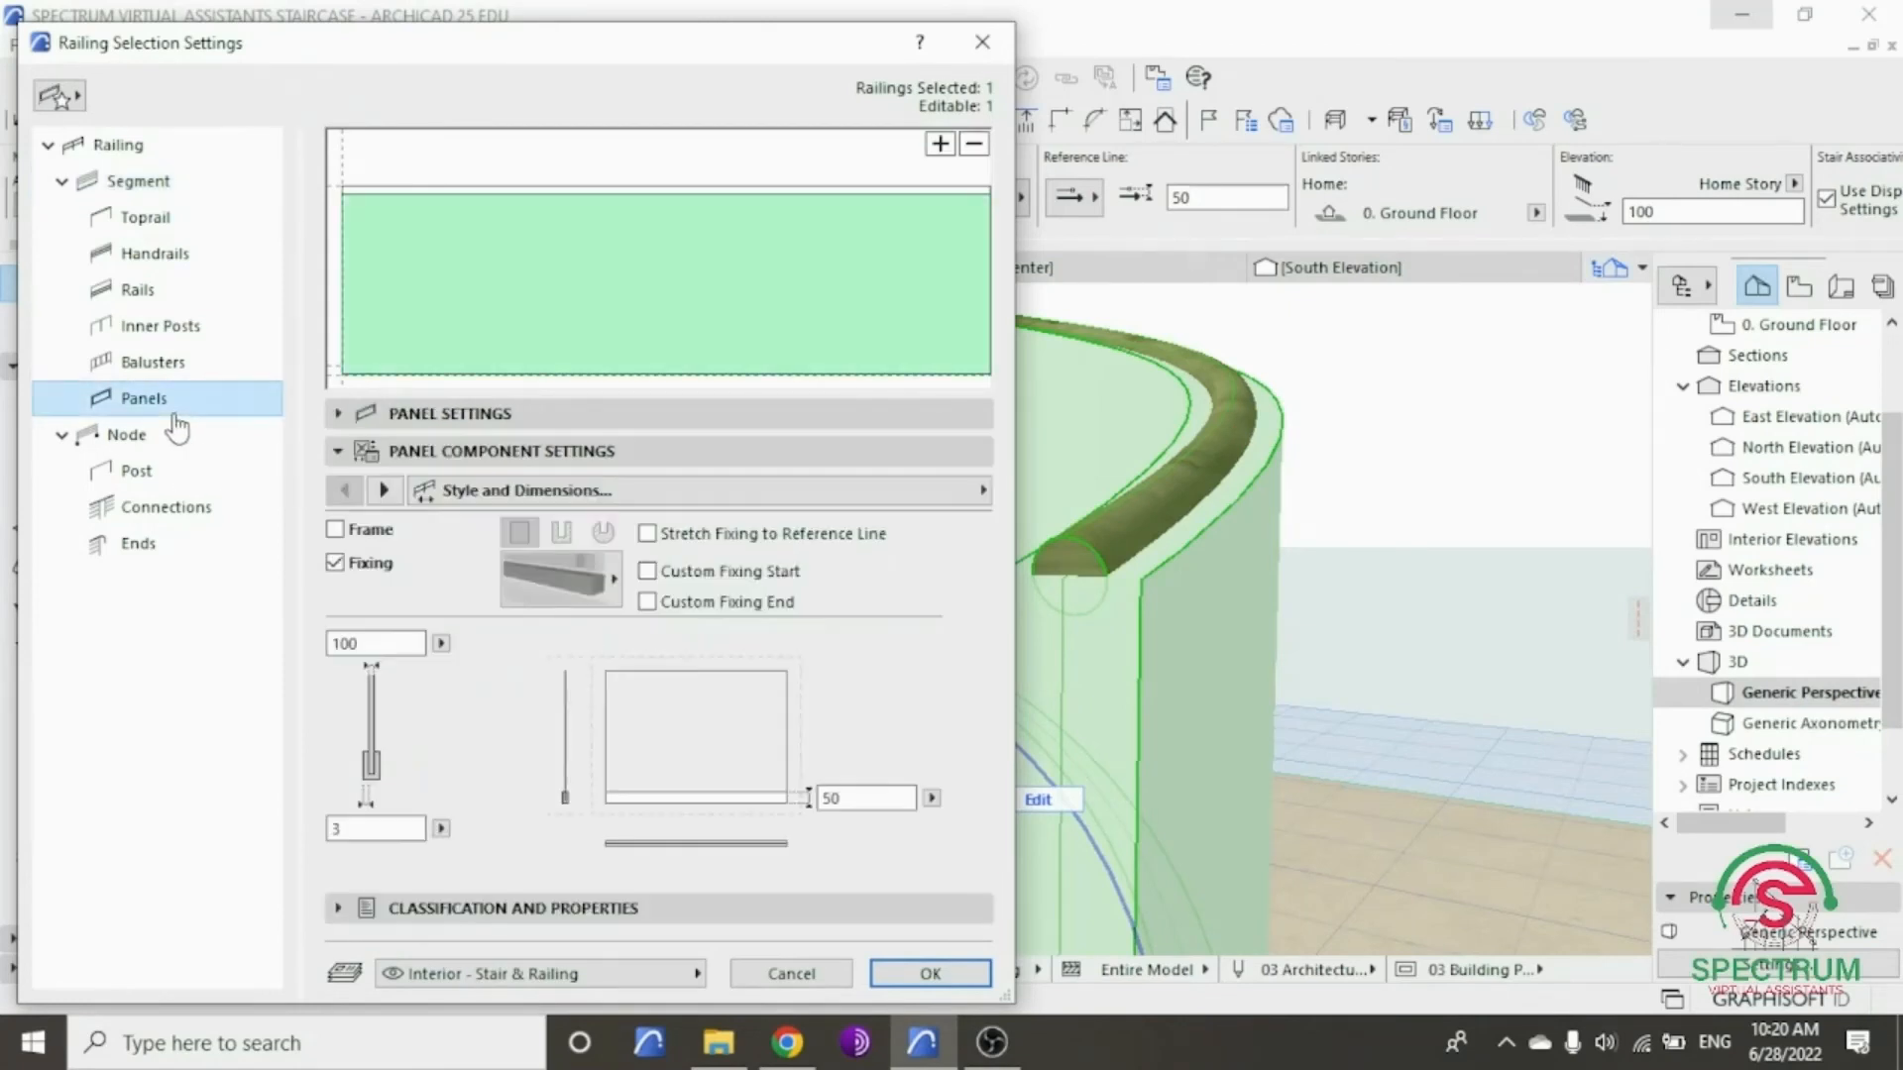
pyautogui.click(436, 411)
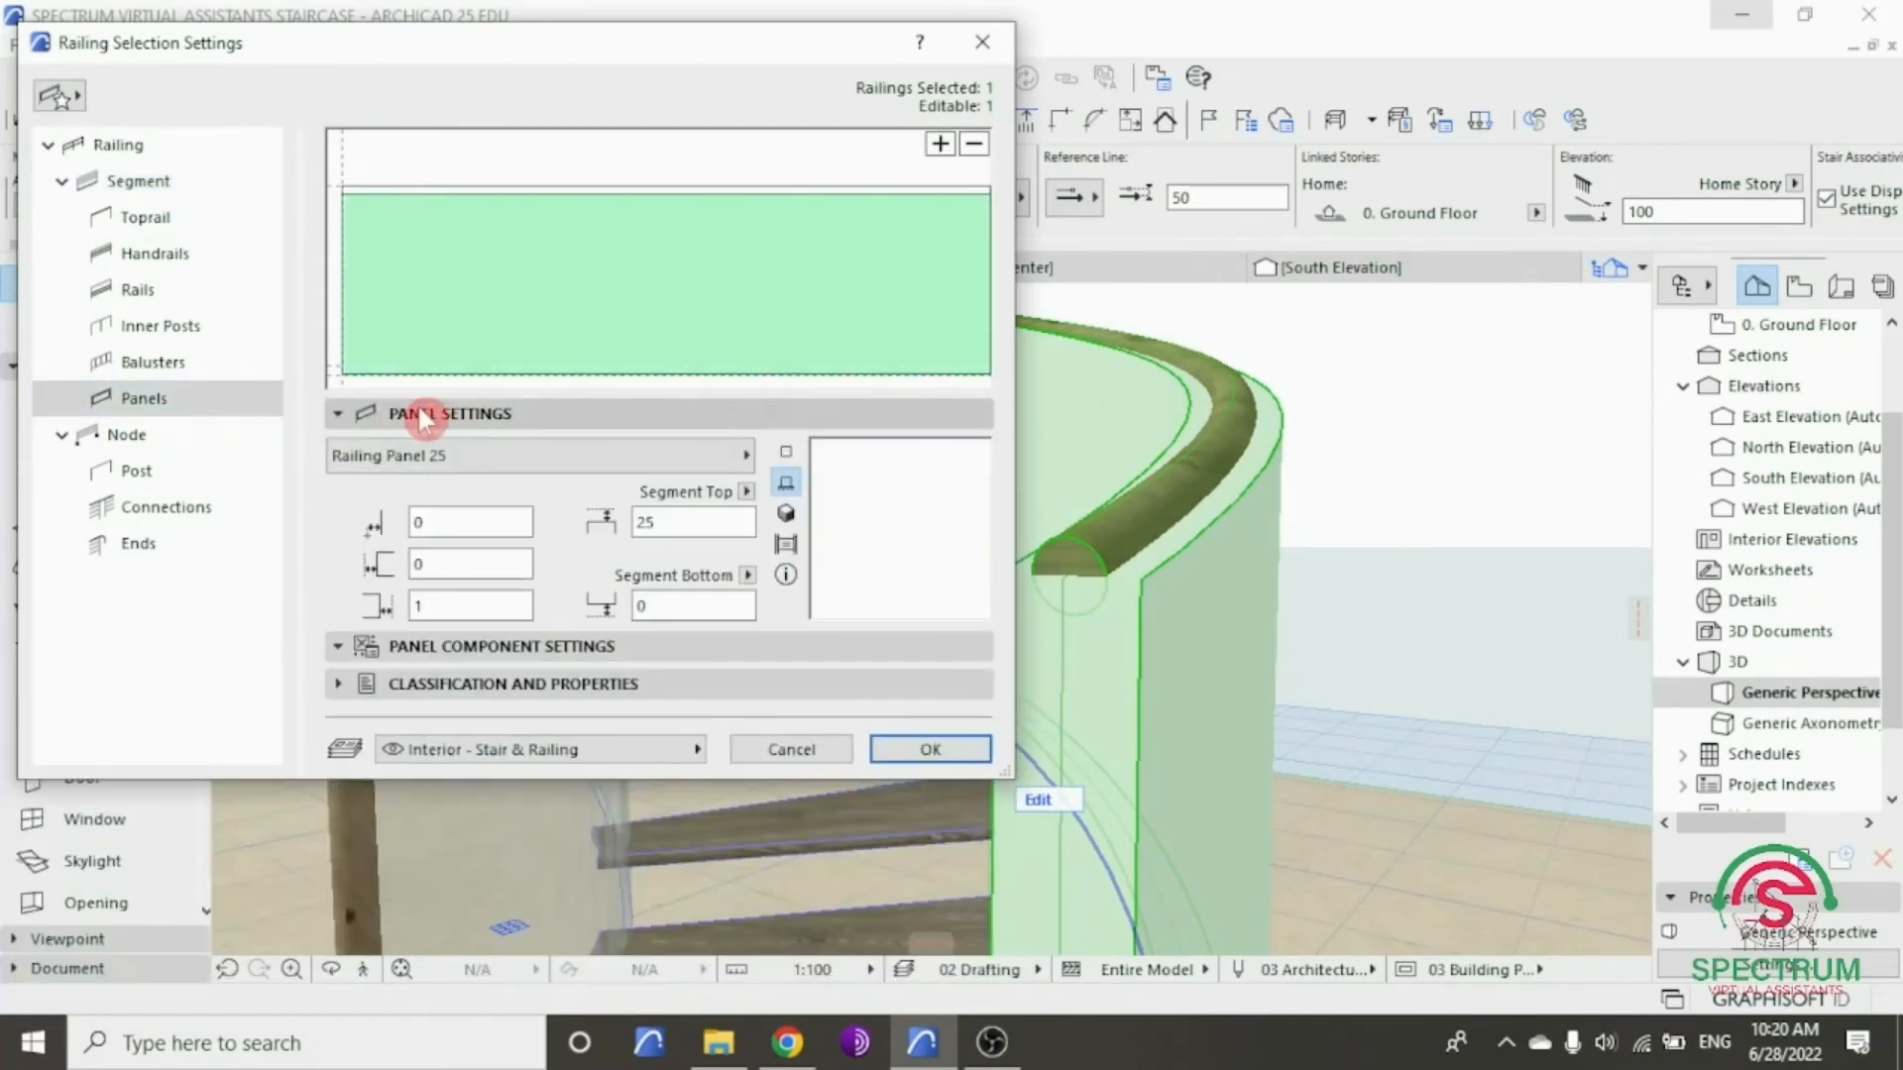
pyautogui.click(595, 535)
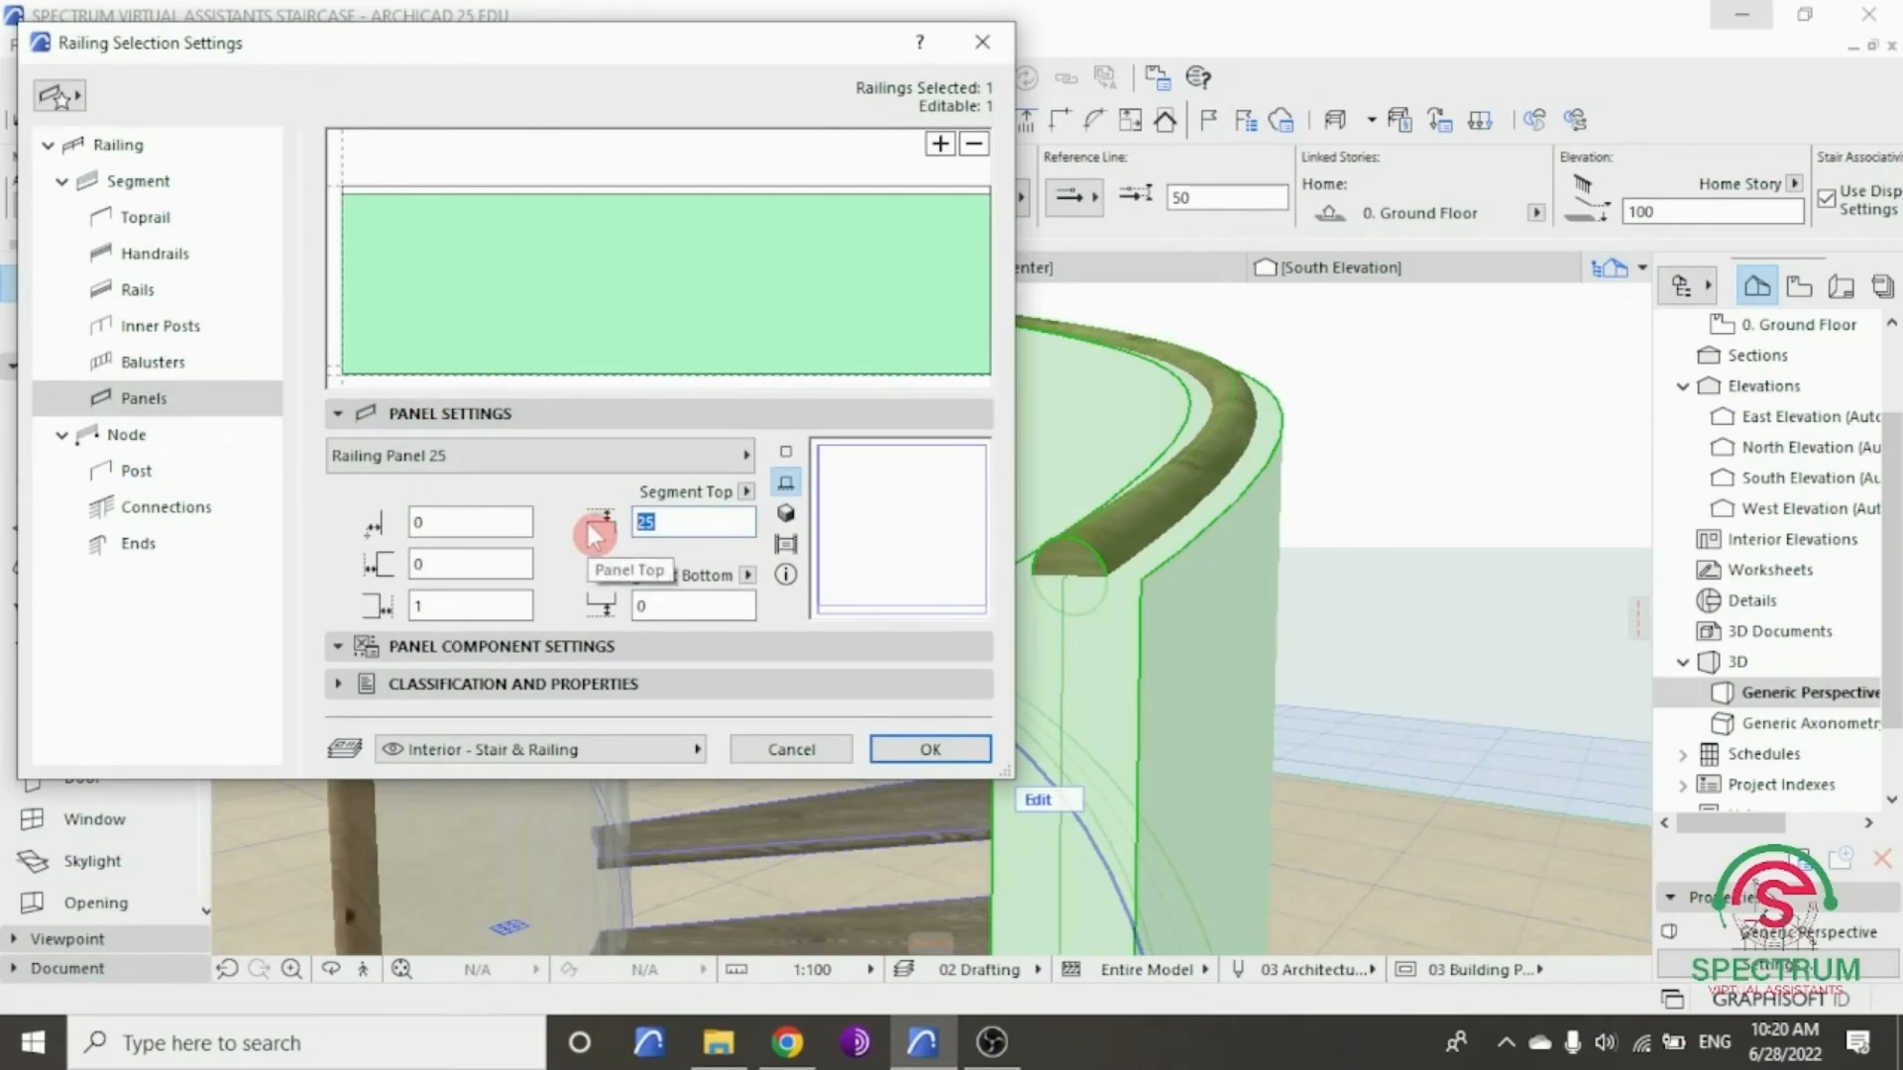
pyautogui.write('50')
pyautogui.press('Return')
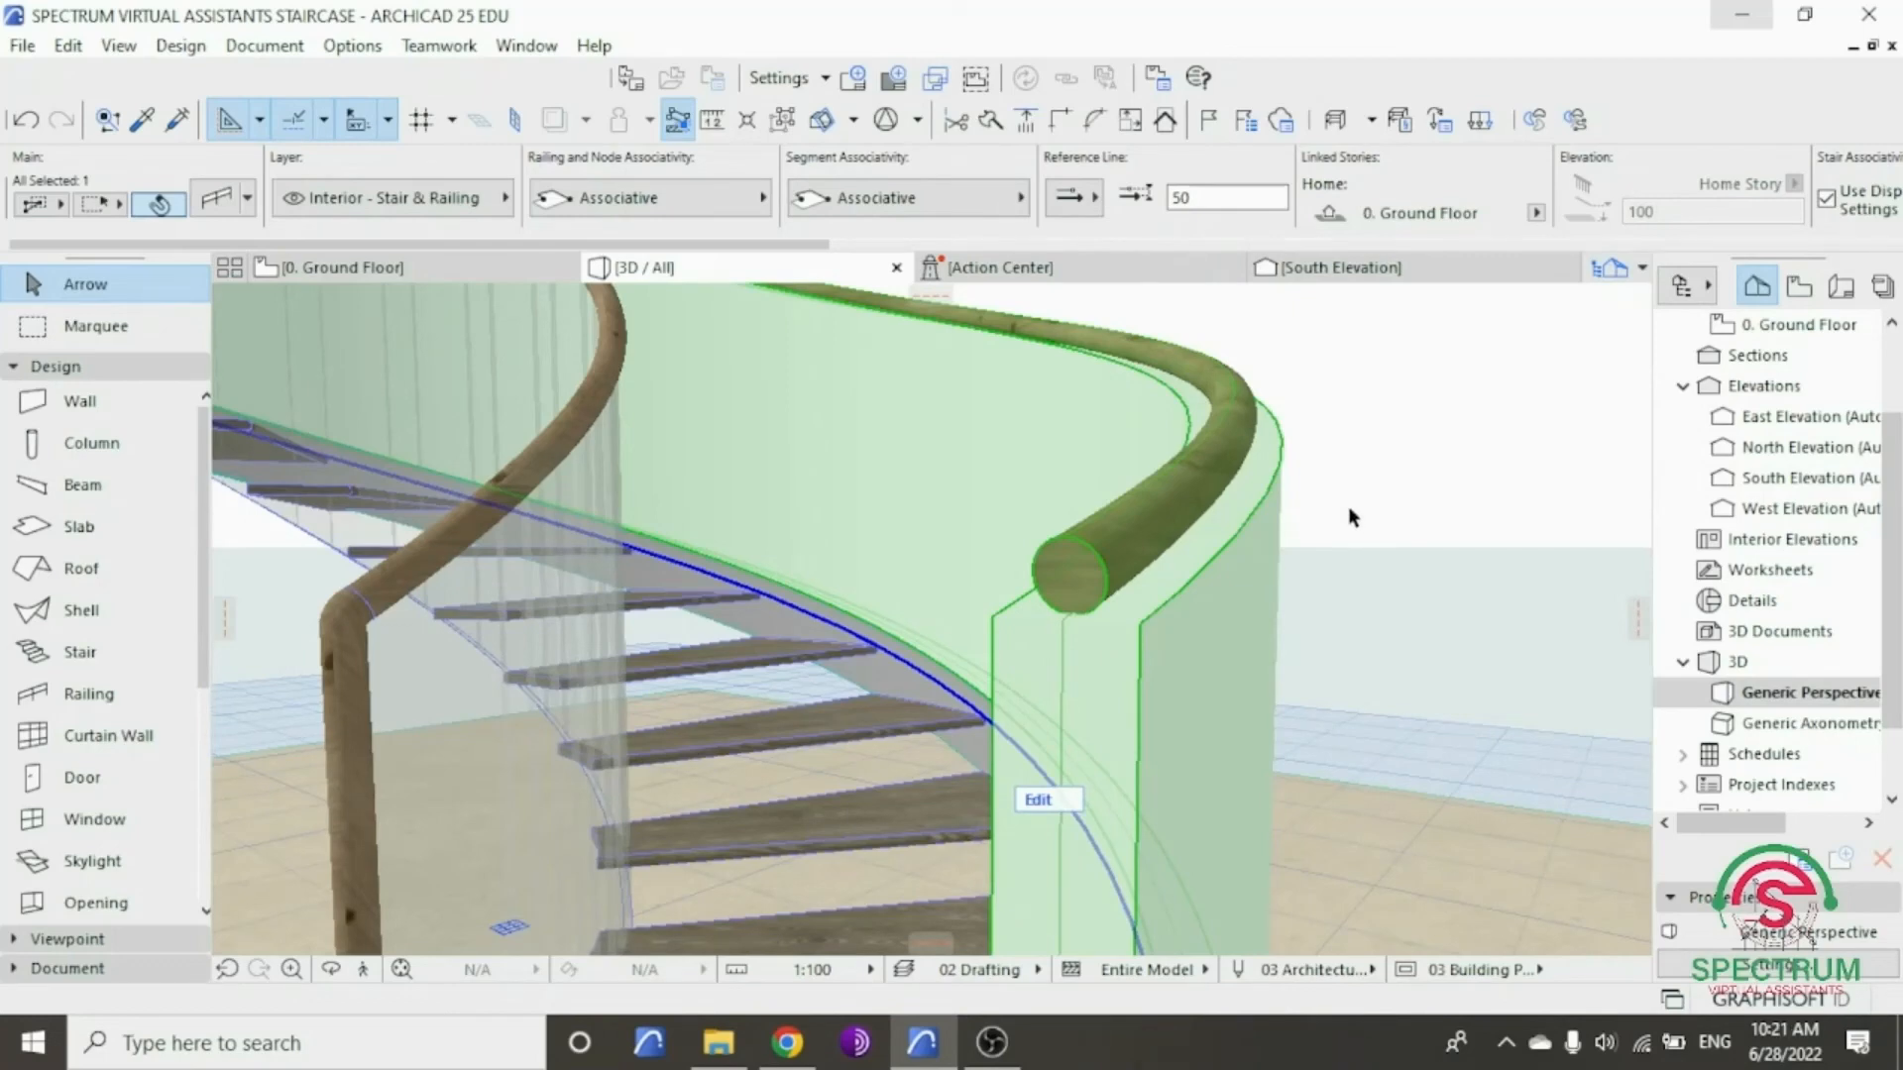
# - Set the outer railing panel's Segment Top offset to 60, apply it, and check the toprail against the panel before deselecting the railing
pyautogui.scroll(2, 1074, 613)
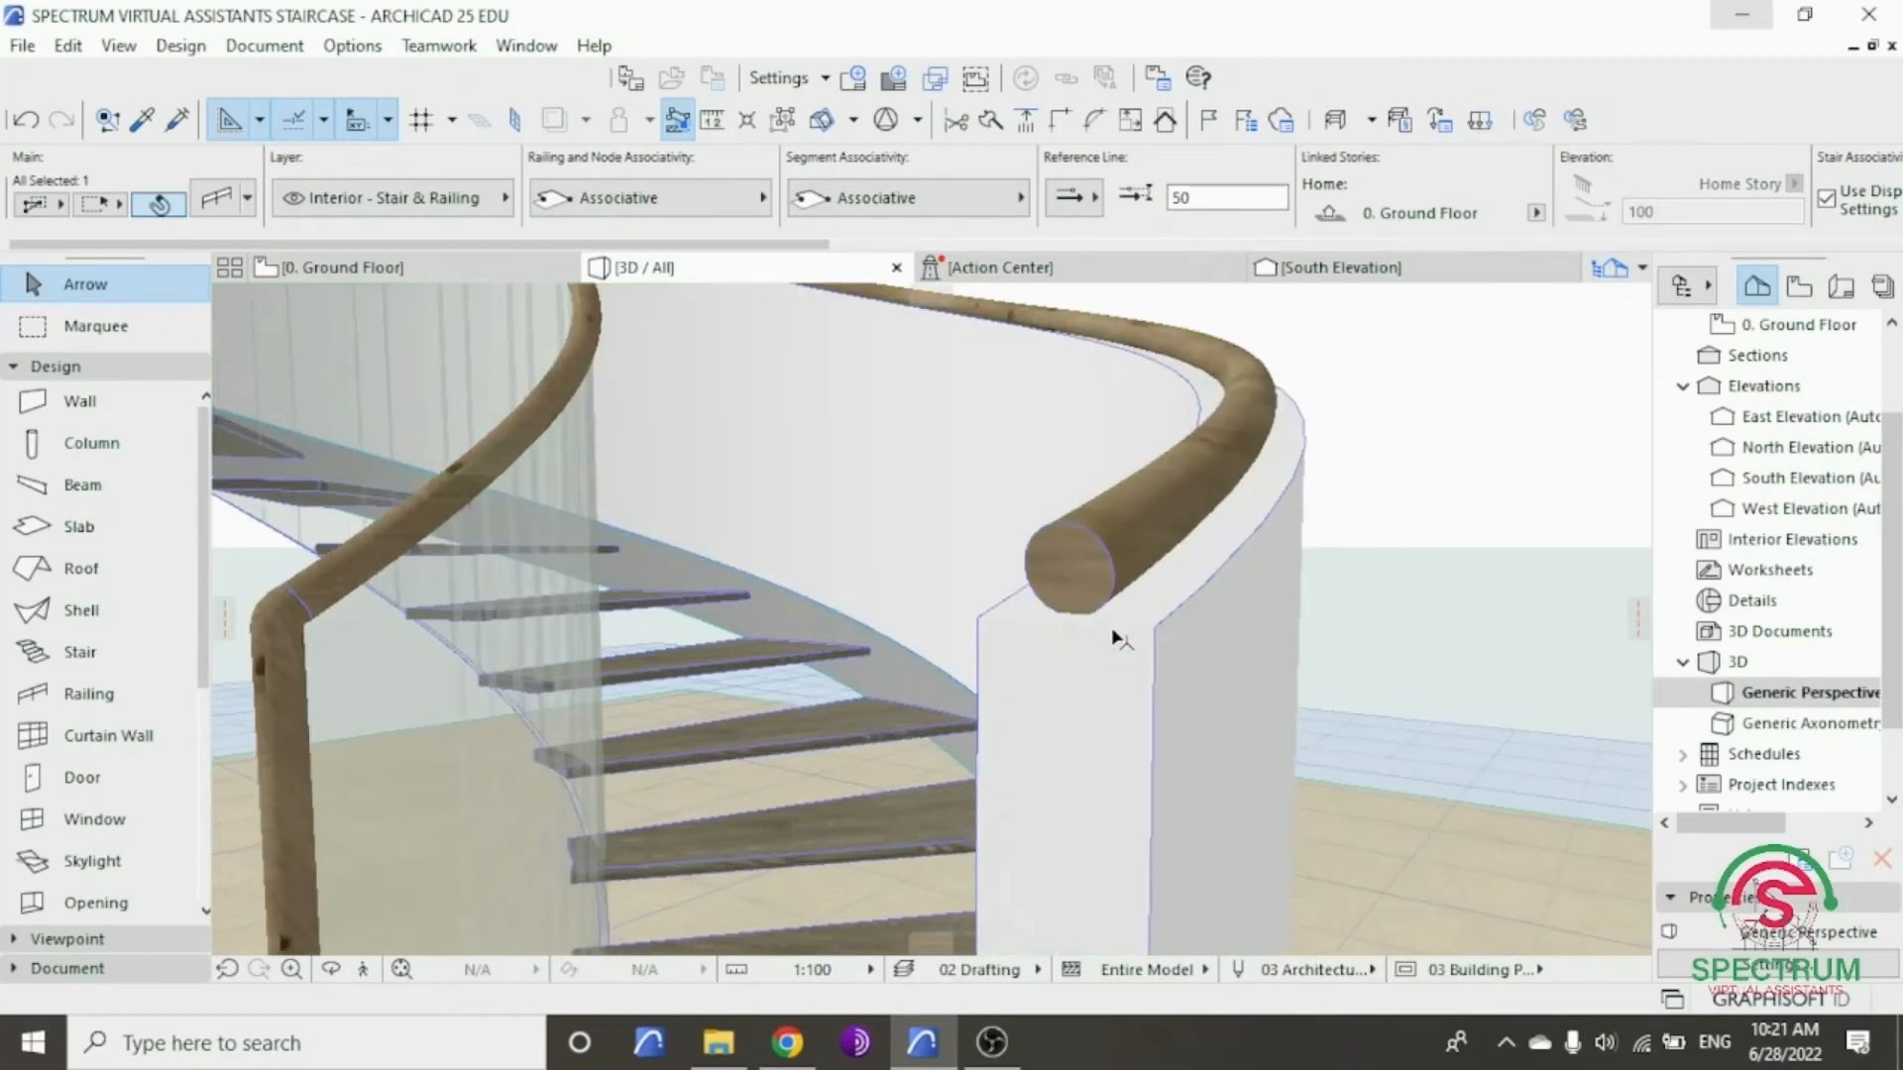
pyautogui.rightClick(1430, 445)
pyautogui.click(1497, 235)
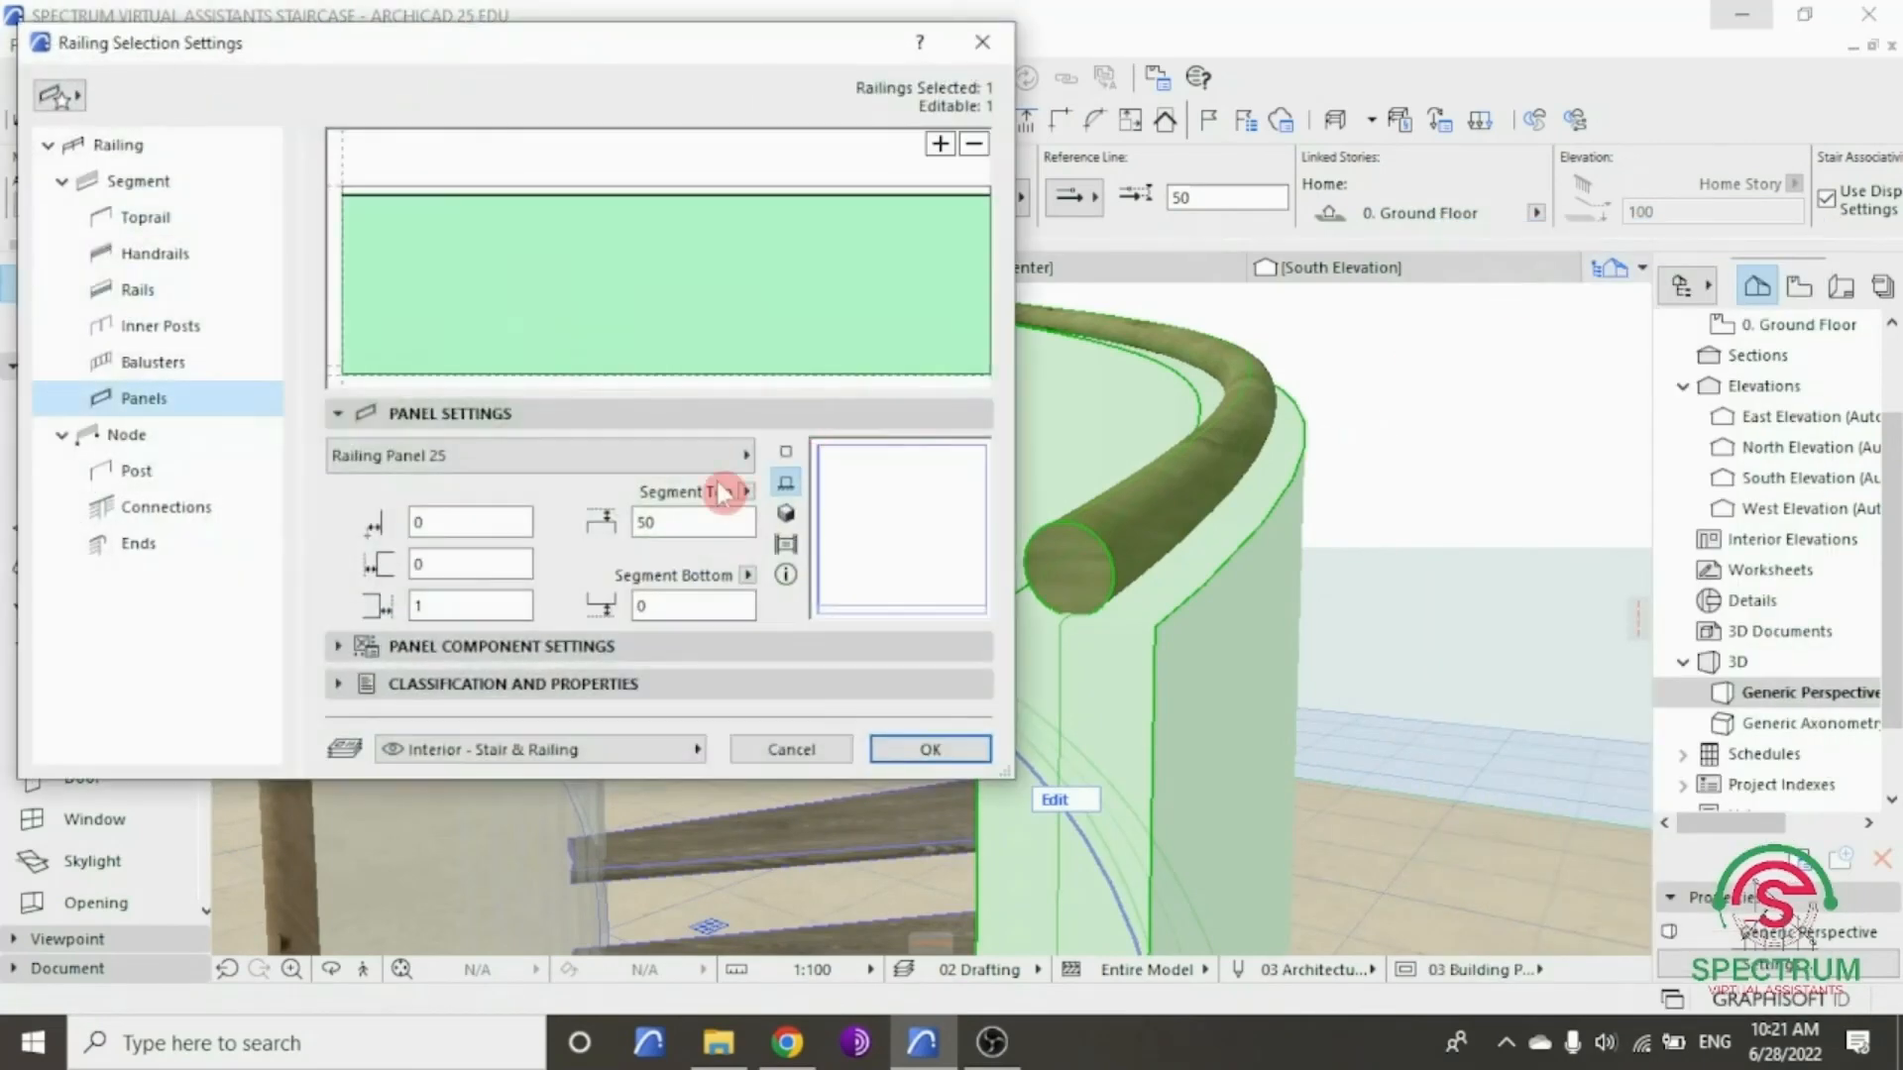
pyautogui.moveTo(682, 520); pyautogui.dragTo(614, 533)
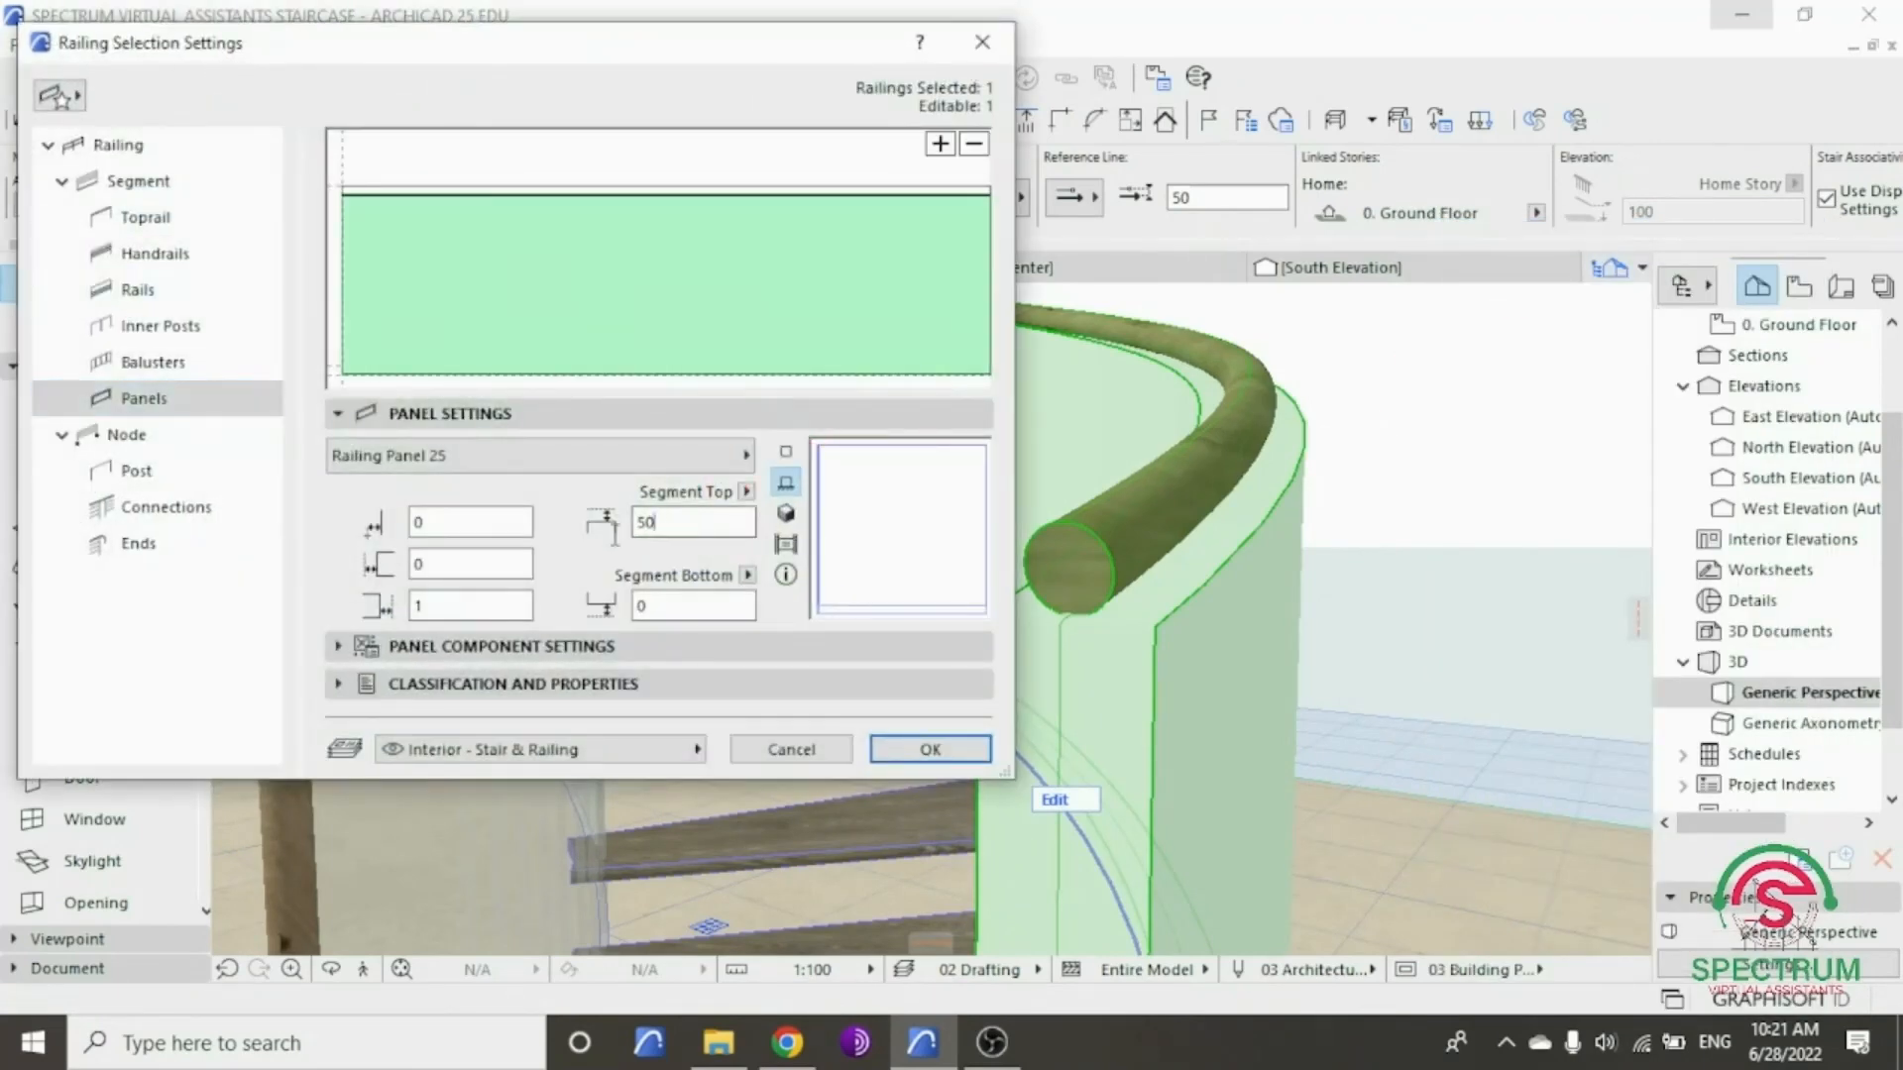
pyautogui.write('60')
pyautogui.press('Return')
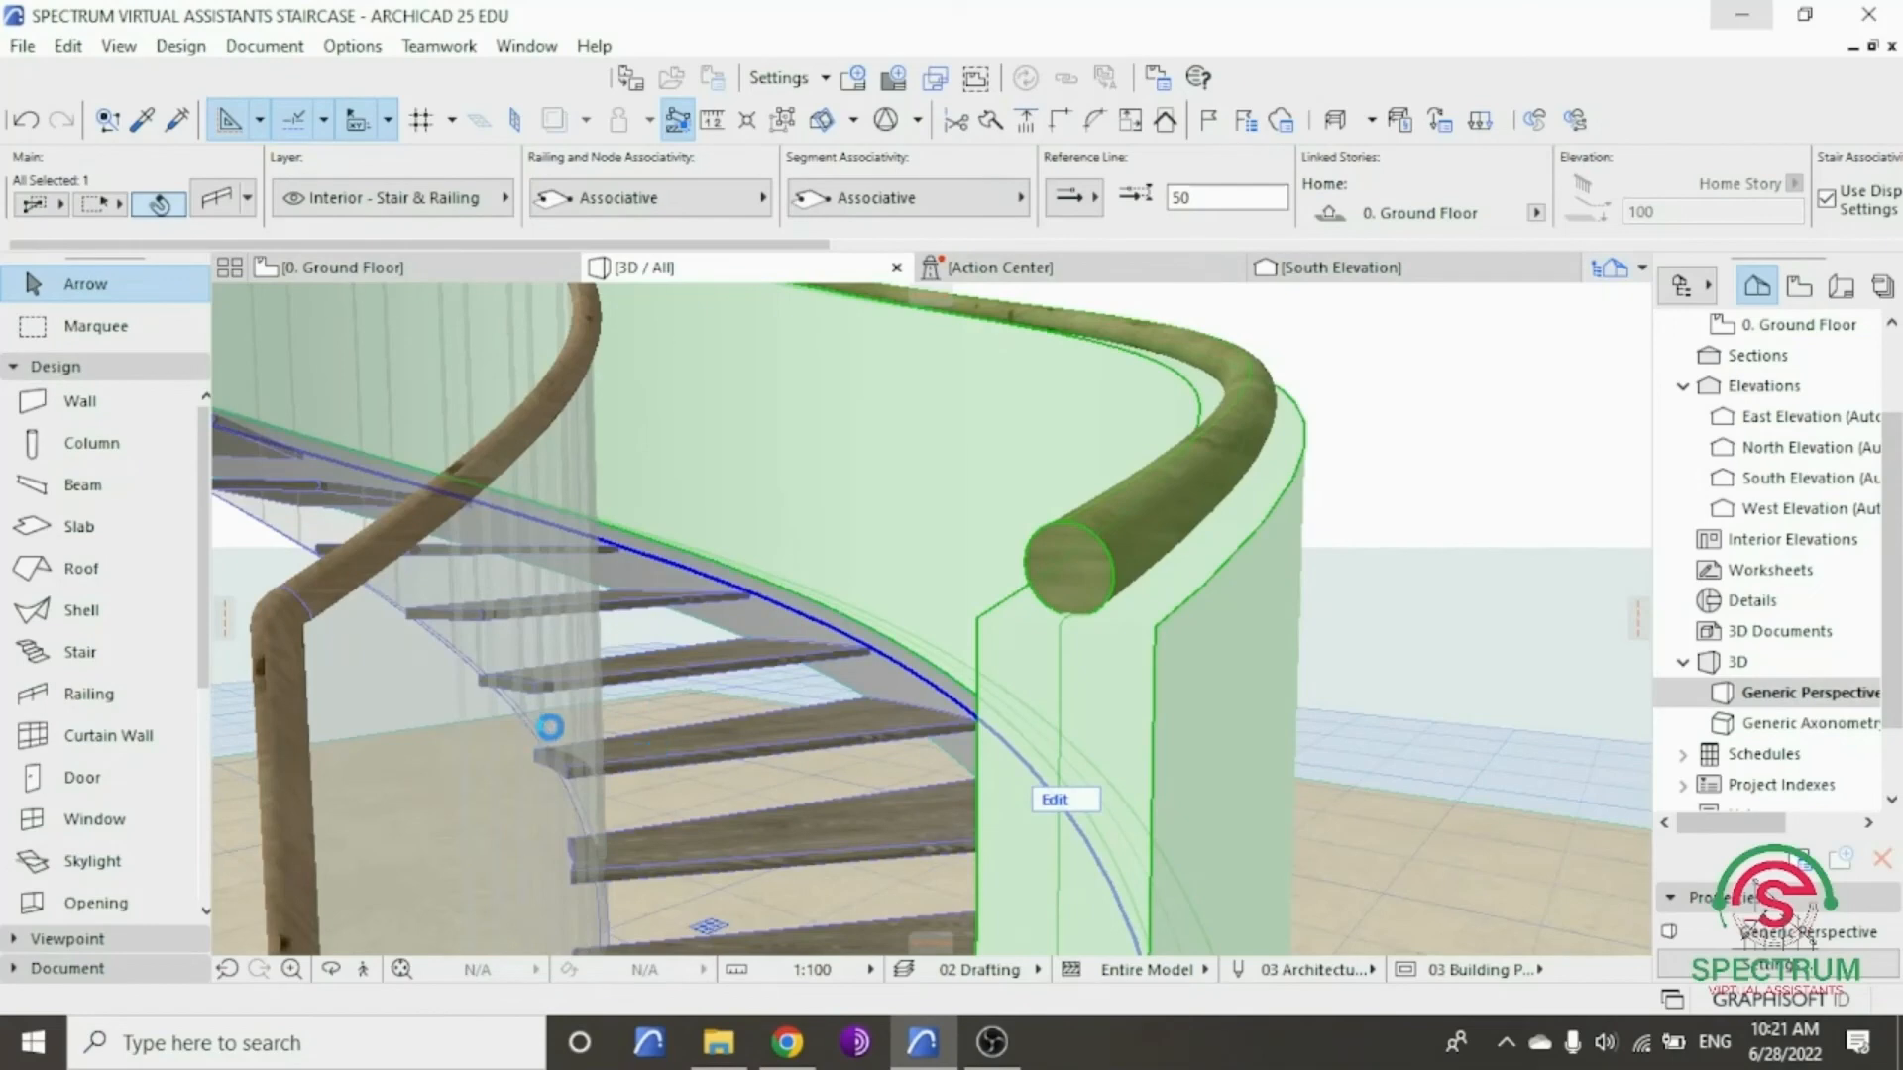
pyautogui.click(334, 973)
pyautogui.moveTo(1347, 681); pyautogui.dragTo(1261, 691)
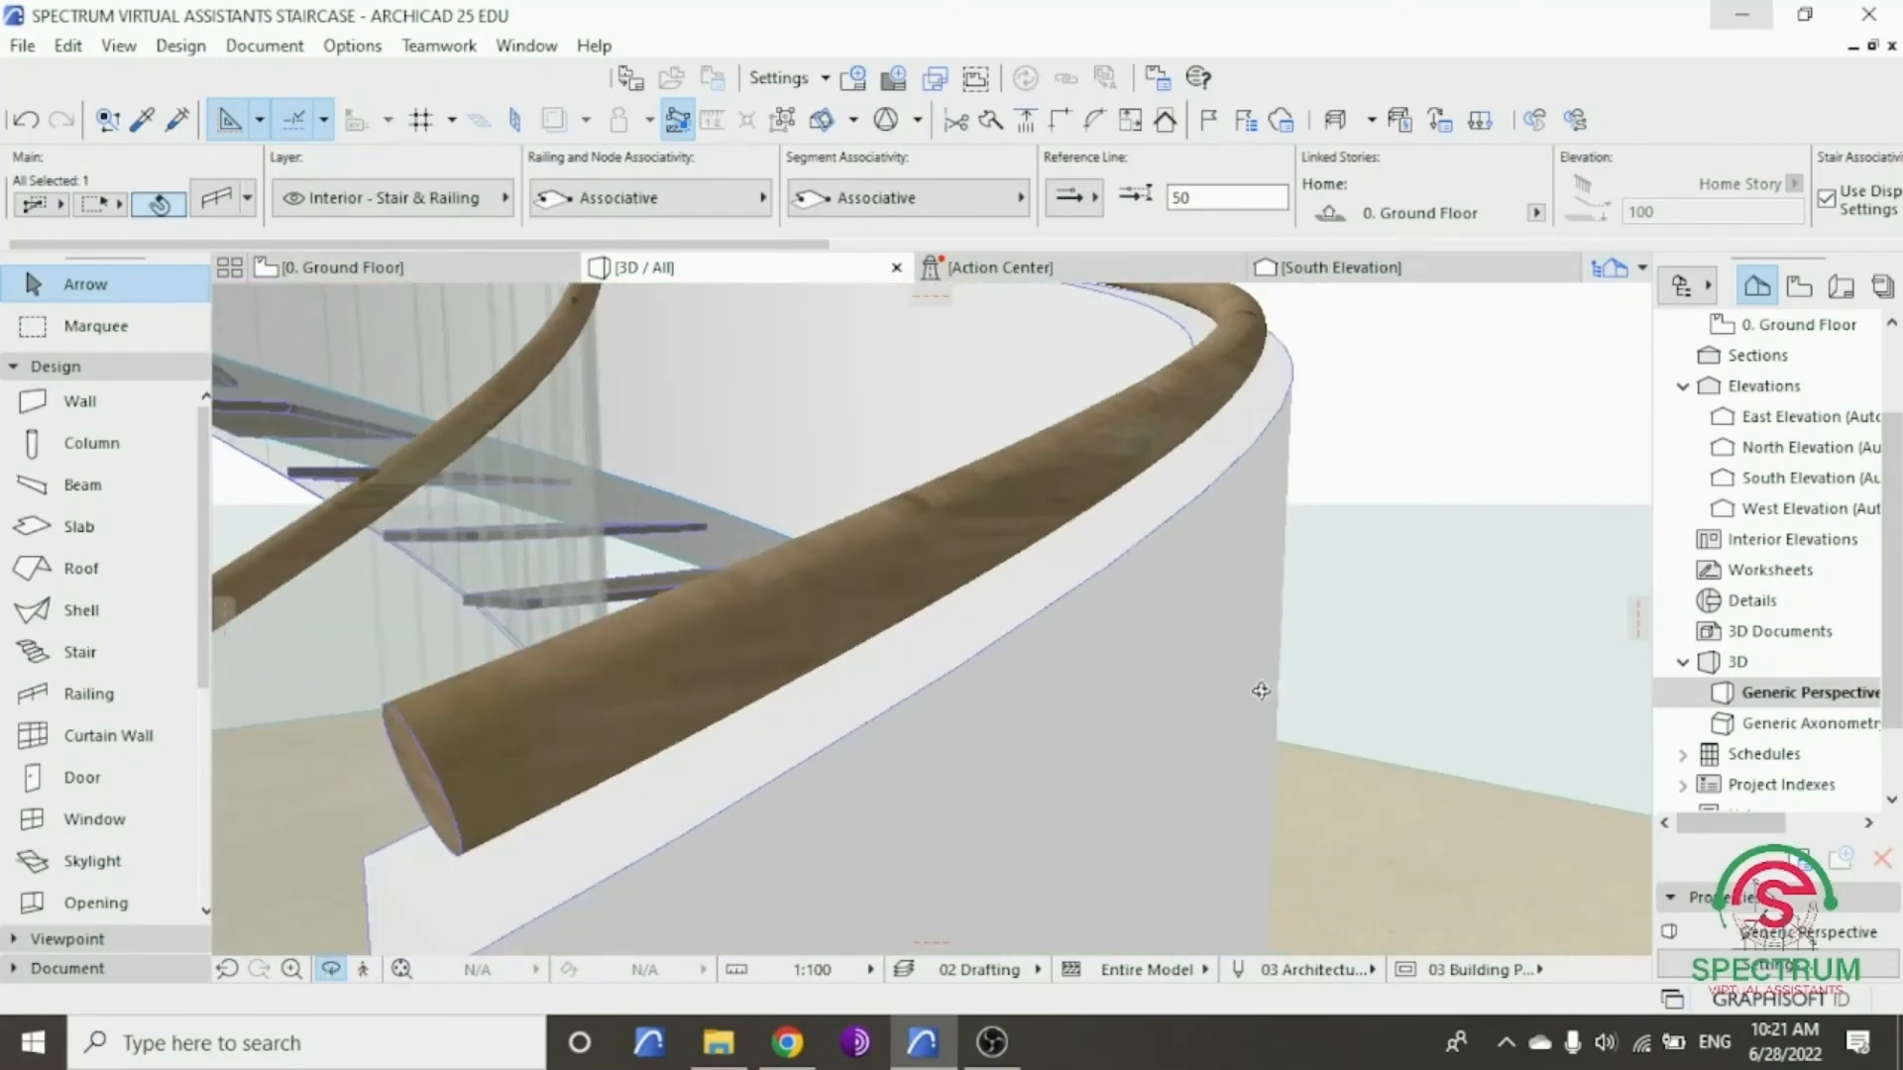
pyautogui.scroll(-5, 1354, 543)
pyautogui.scroll(1, 1247, 748)
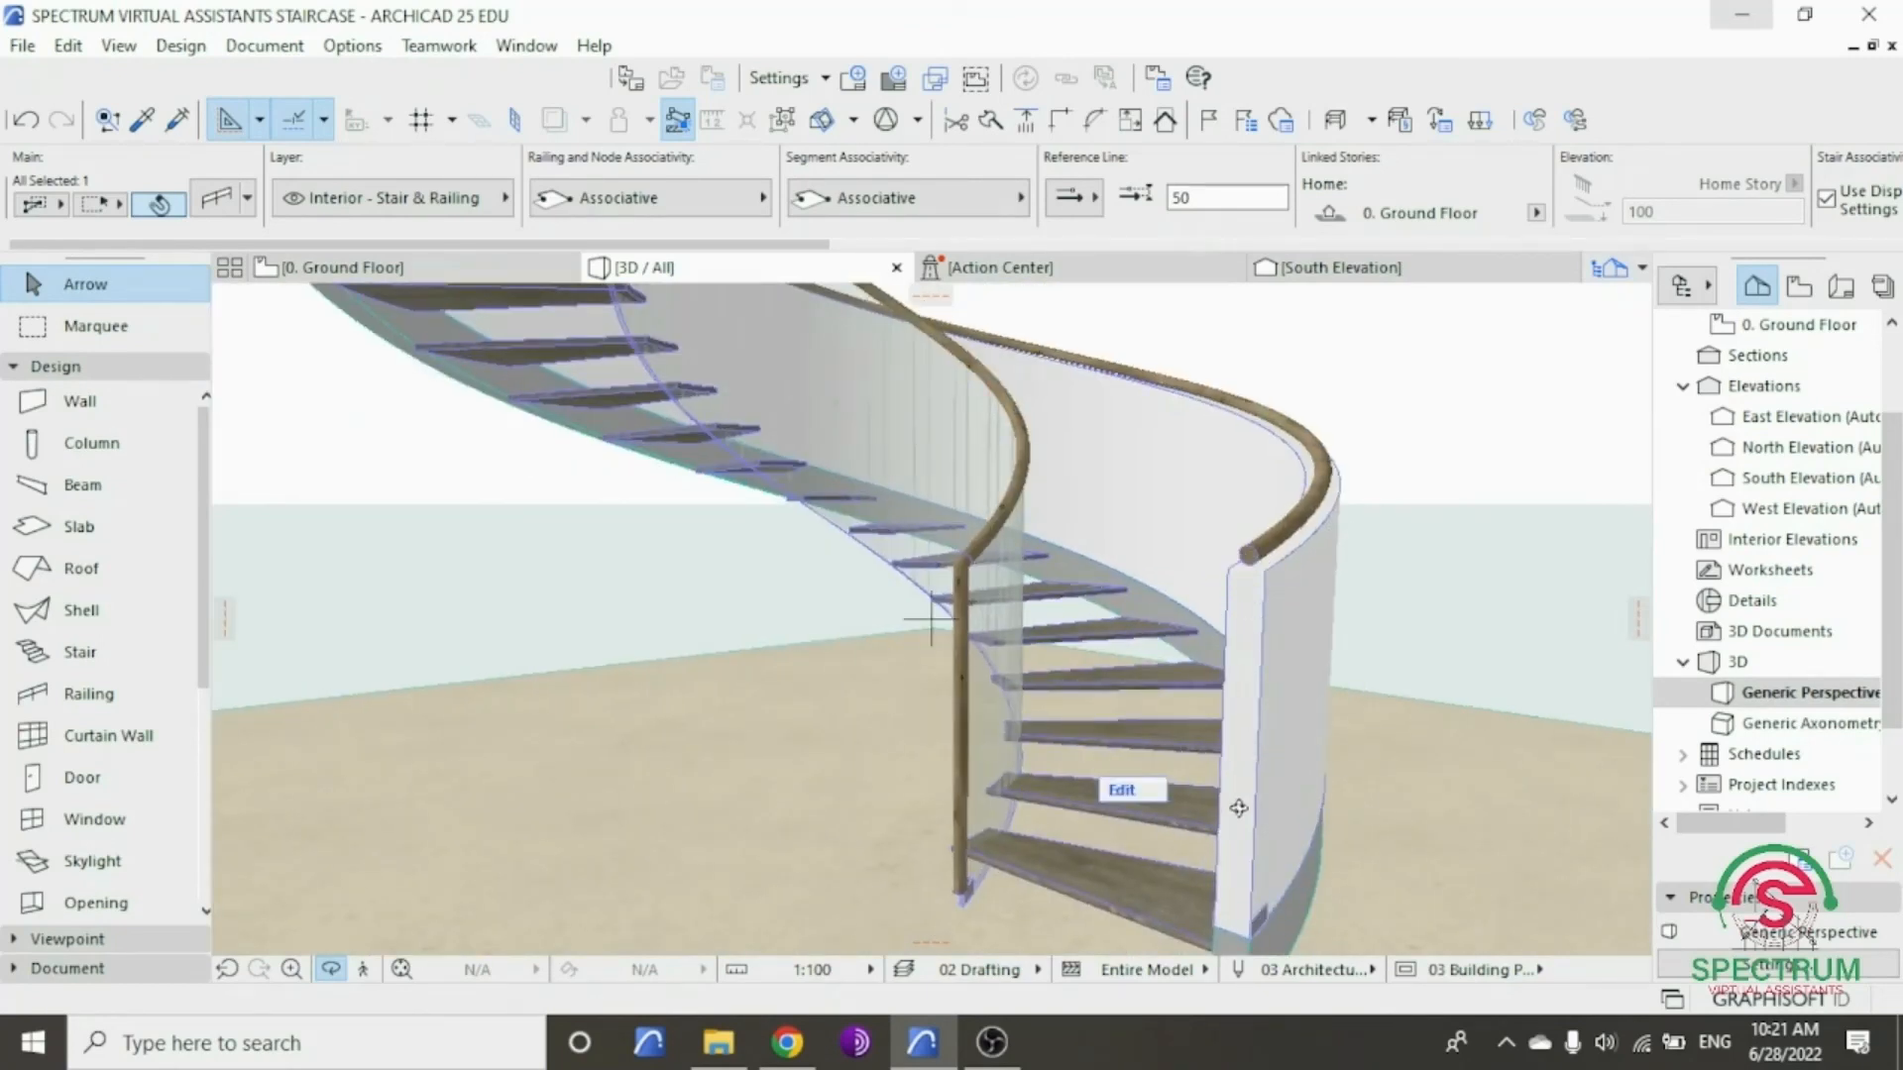
pyautogui.press('Escape')
pyautogui.press('Escape')
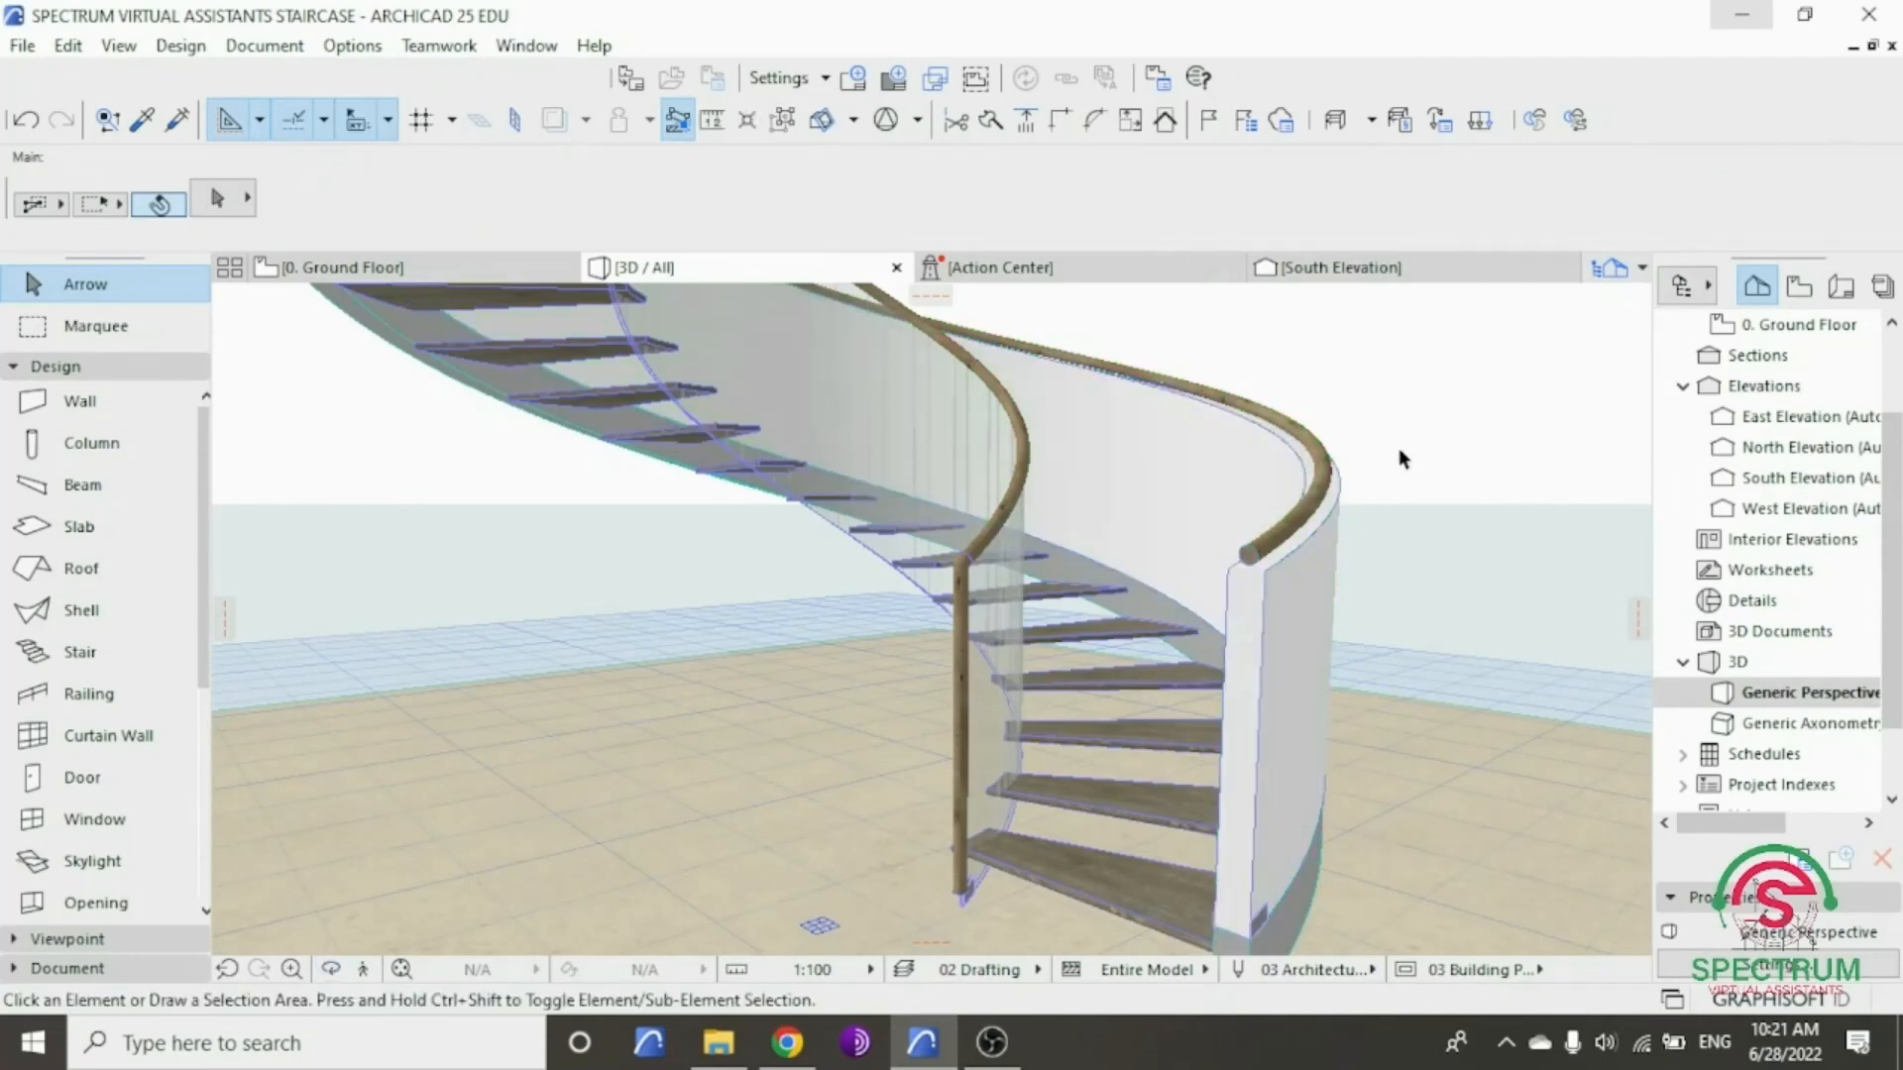
# - Select the outer railing and change its toprail end to the style that bends down vertically in the Ends settings
pyautogui.moveTo(1320, 507); pyautogui.dragTo(1388, 480)
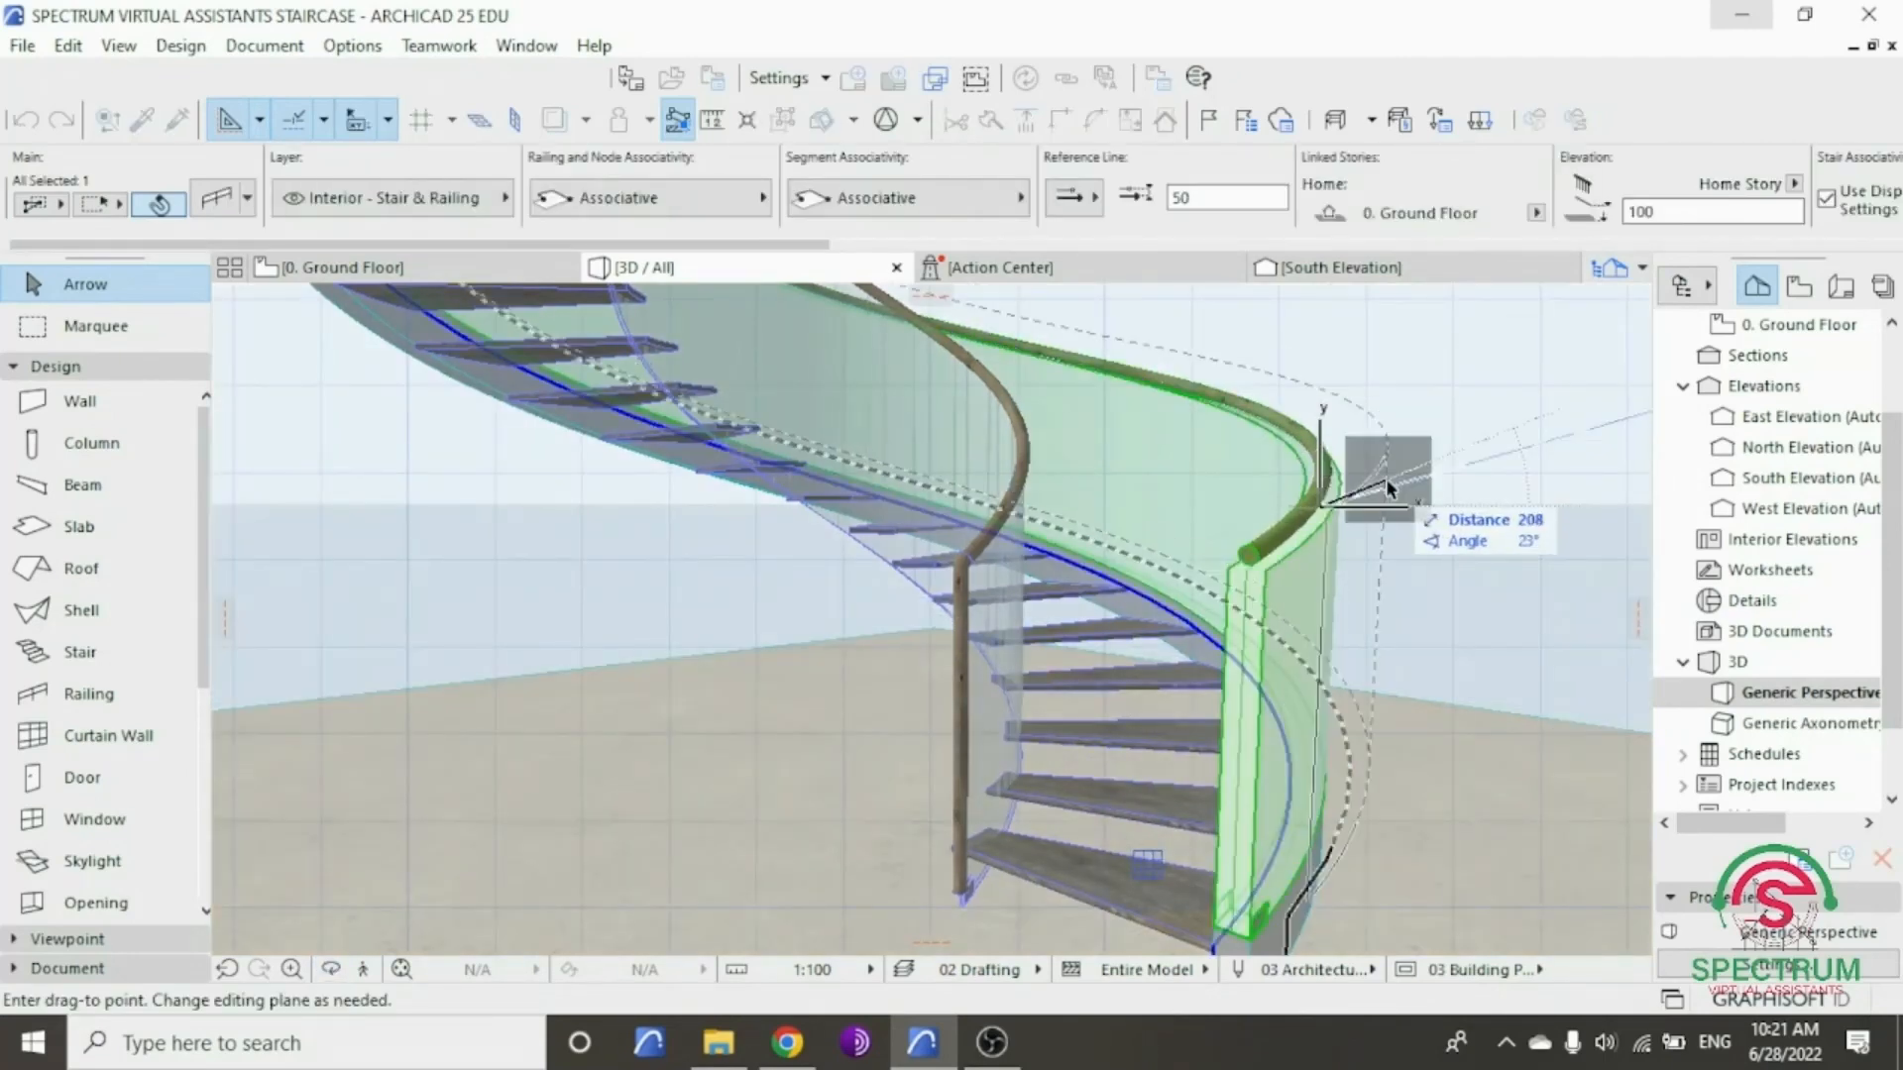
pyautogui.press('Escape')
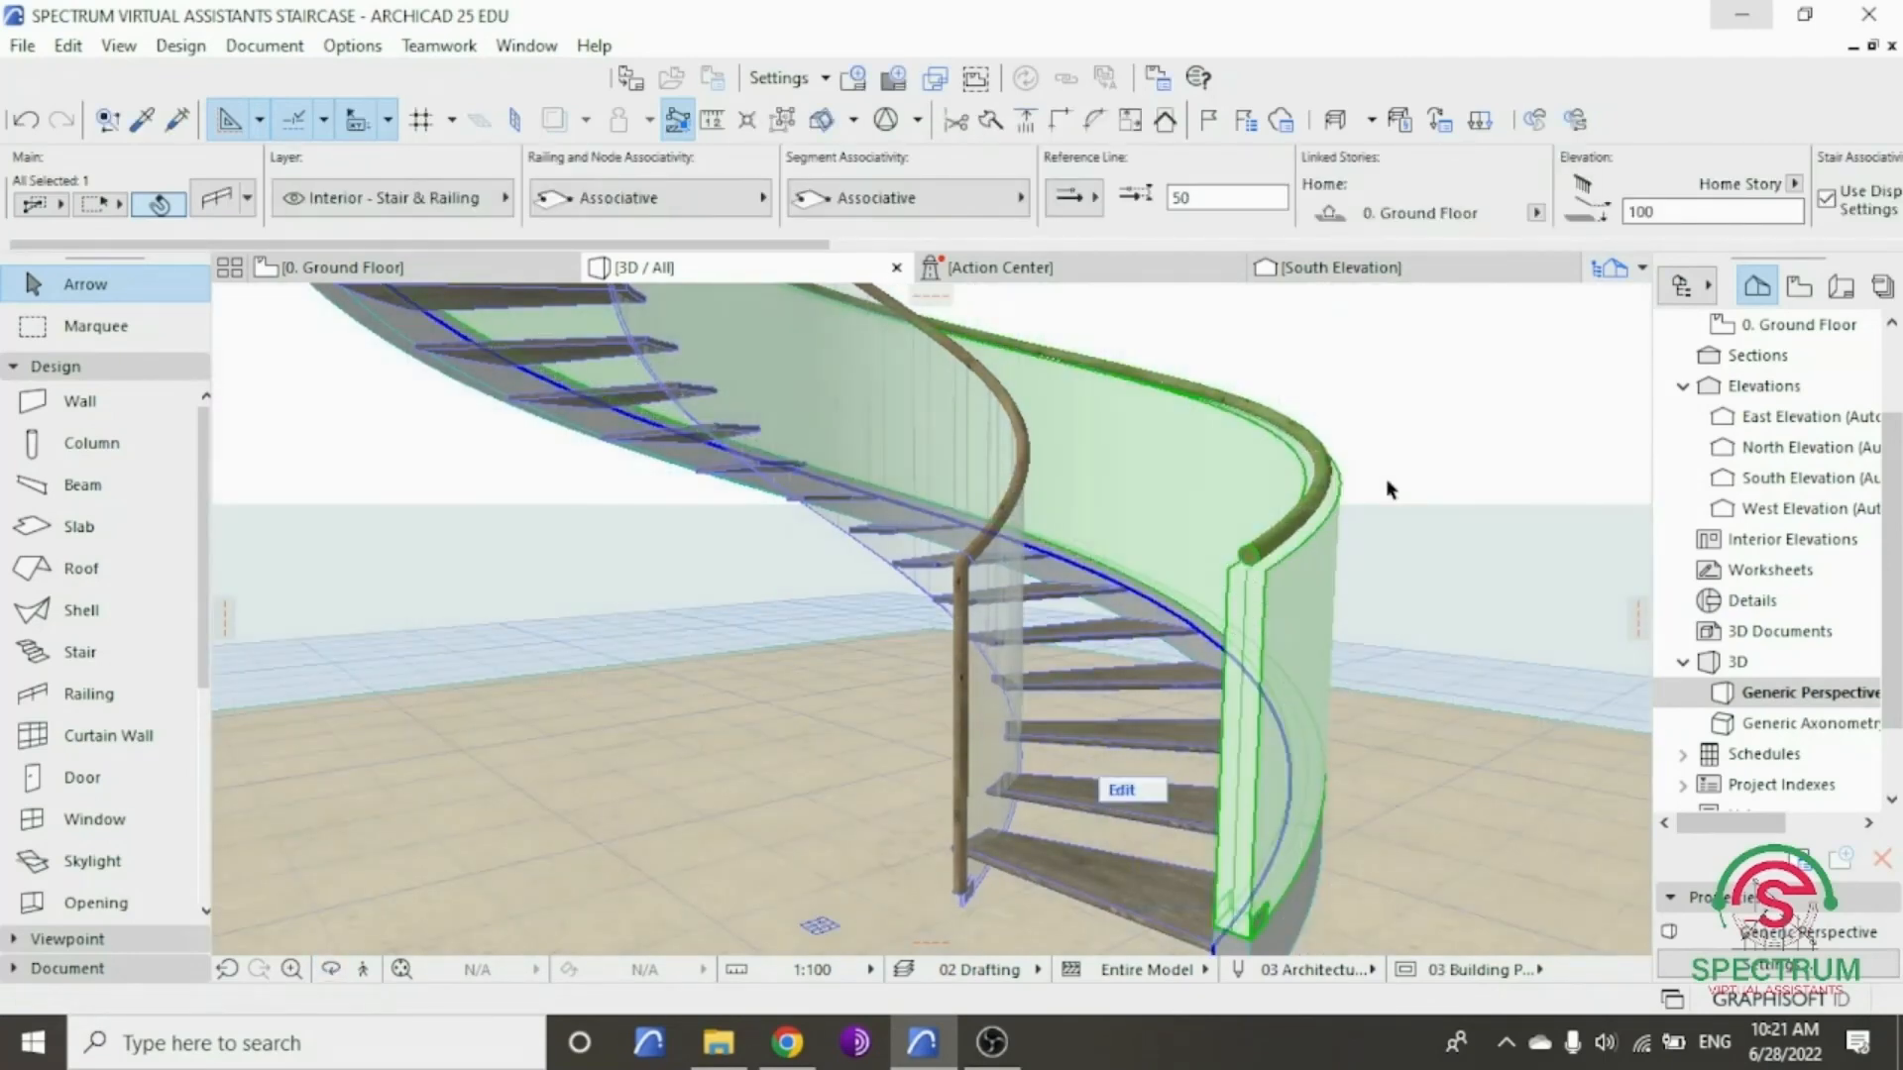
pyautogui.rightClick(1372, 408)
pyautogui.click(1519, 239)
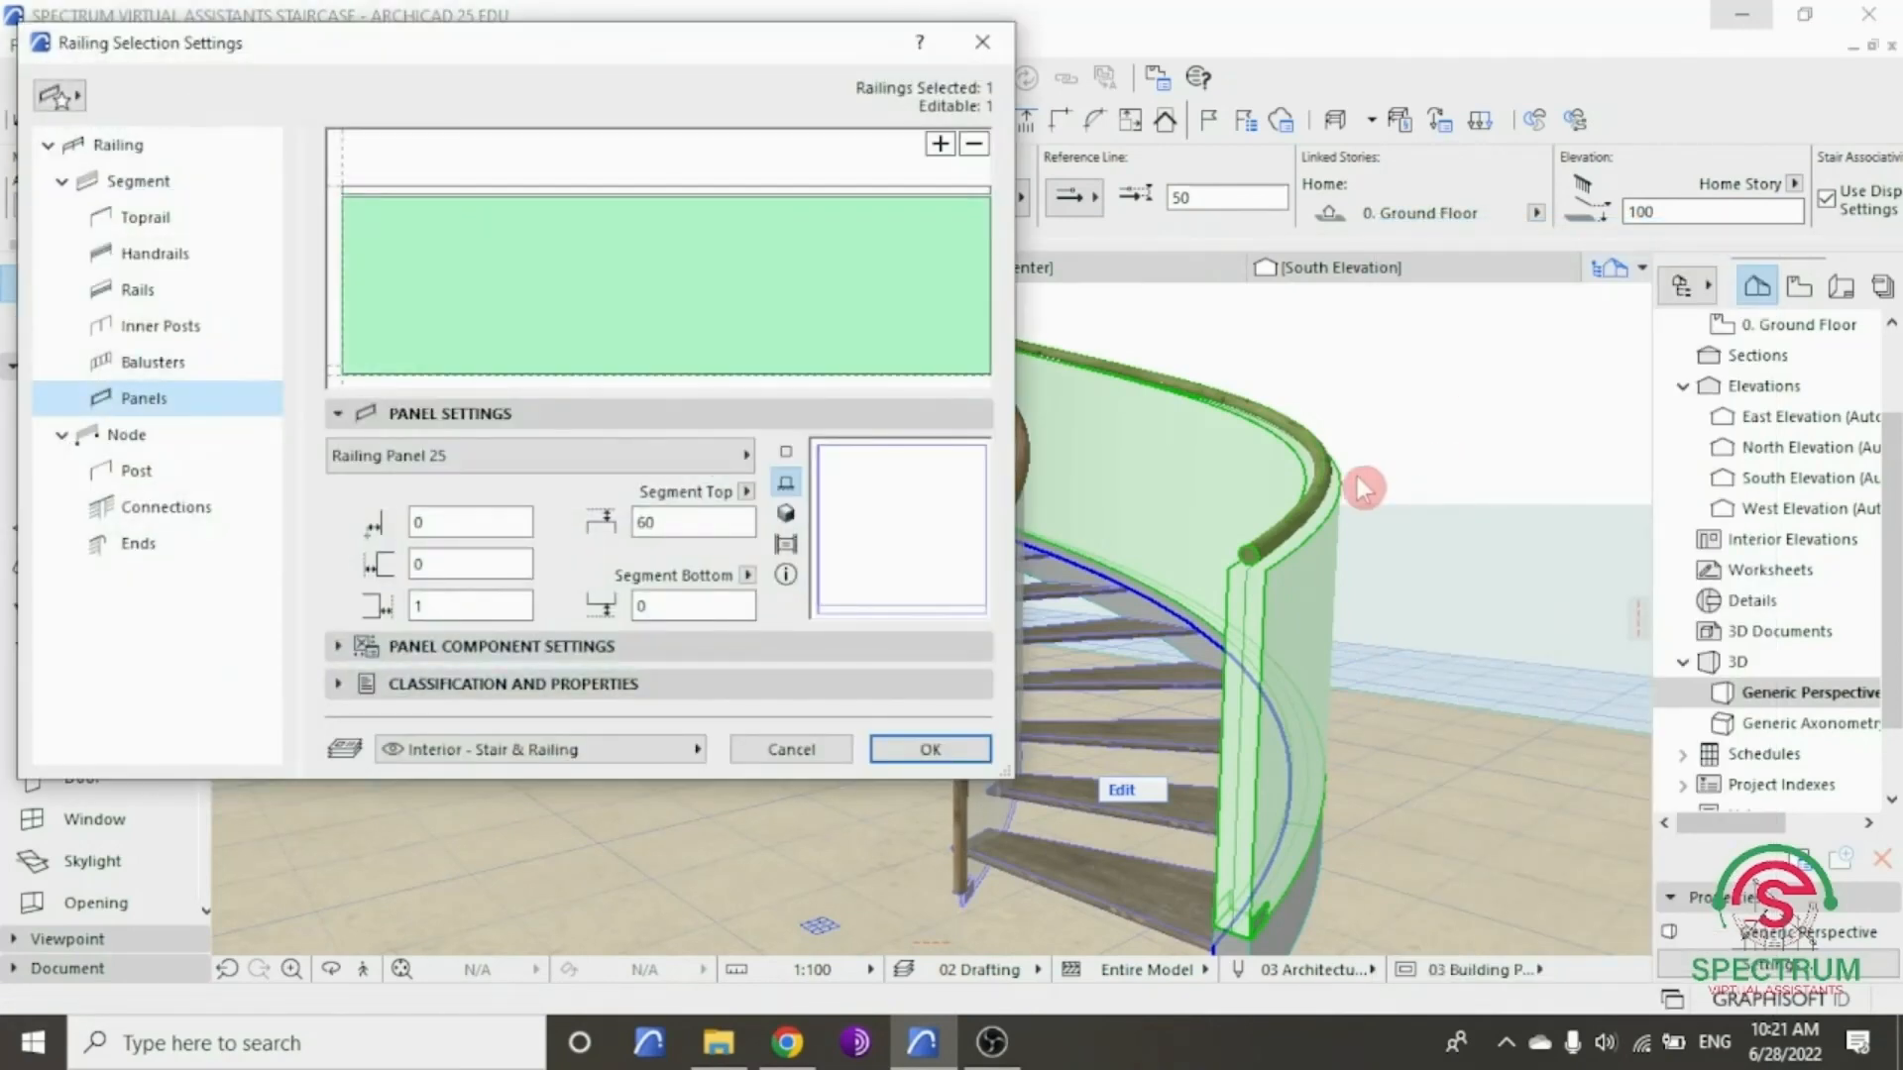
pyautogui.click(117, 561)
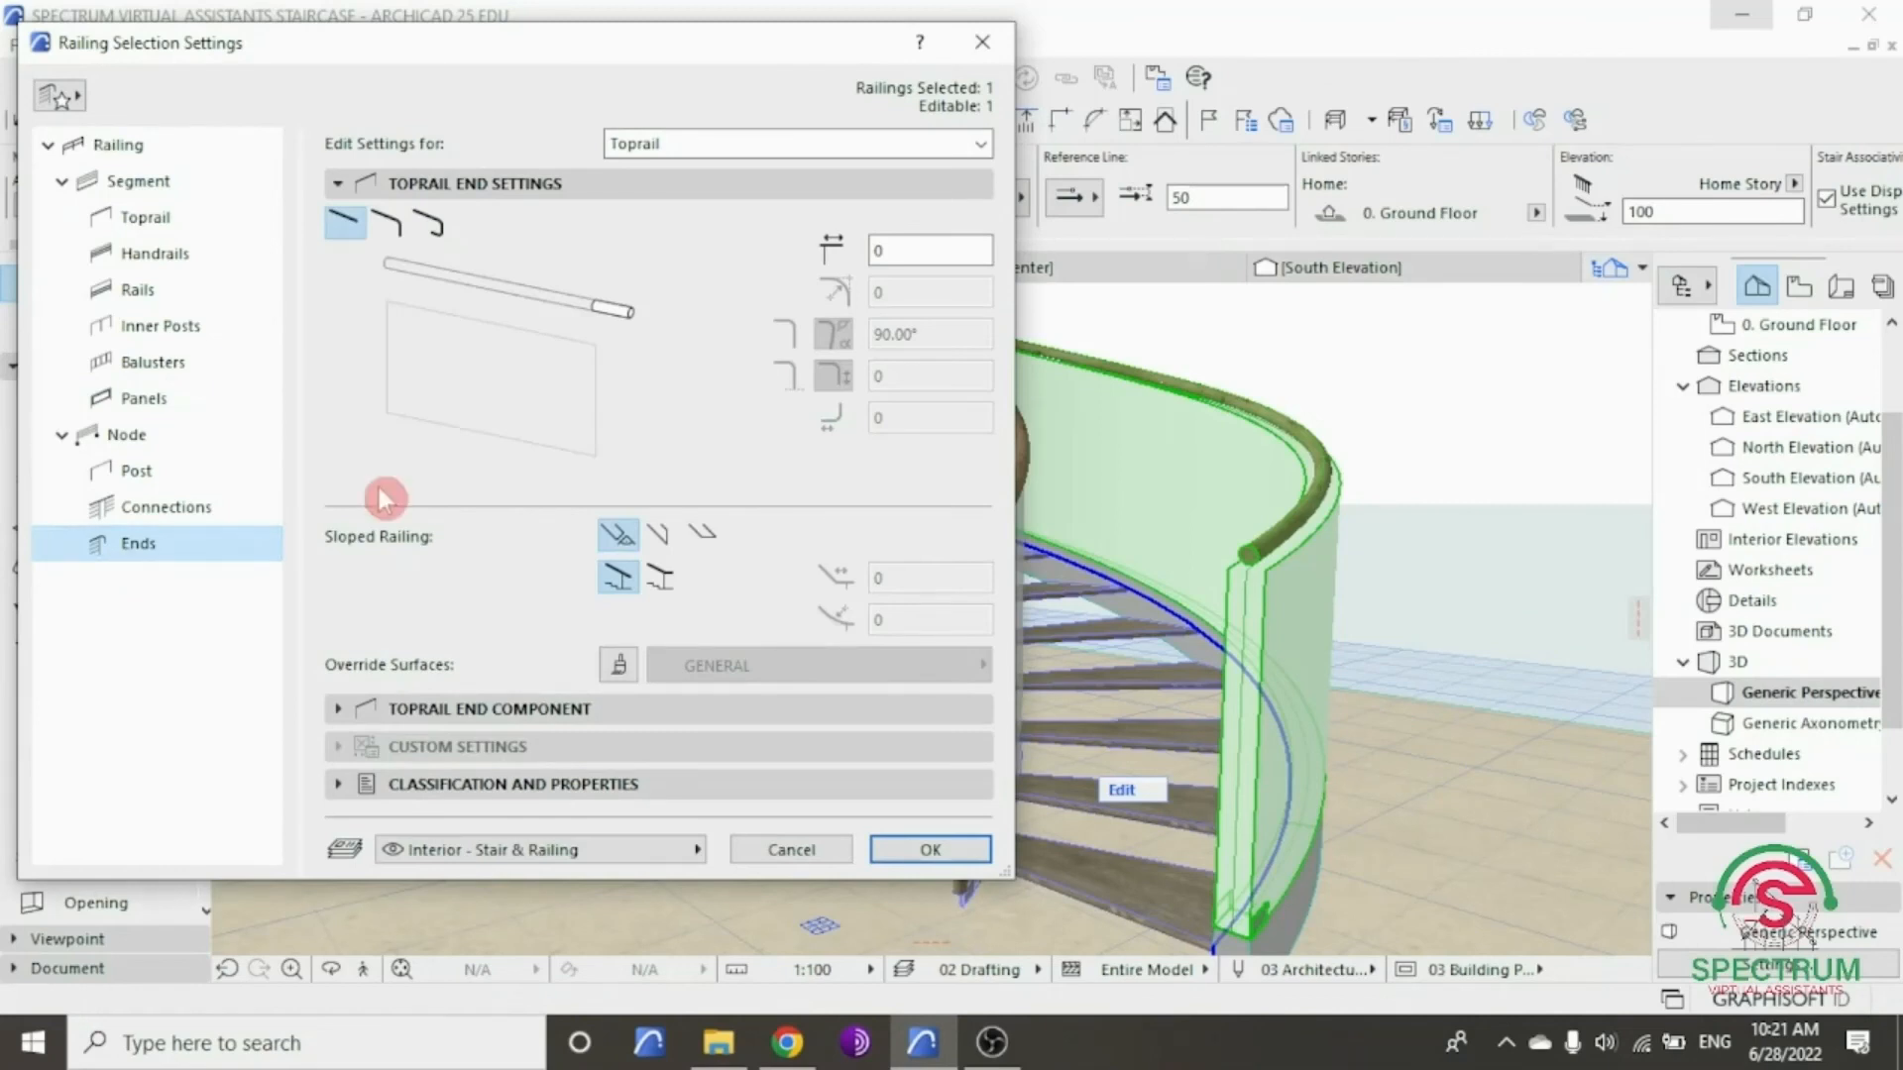
pyautogui.click(387, 226)
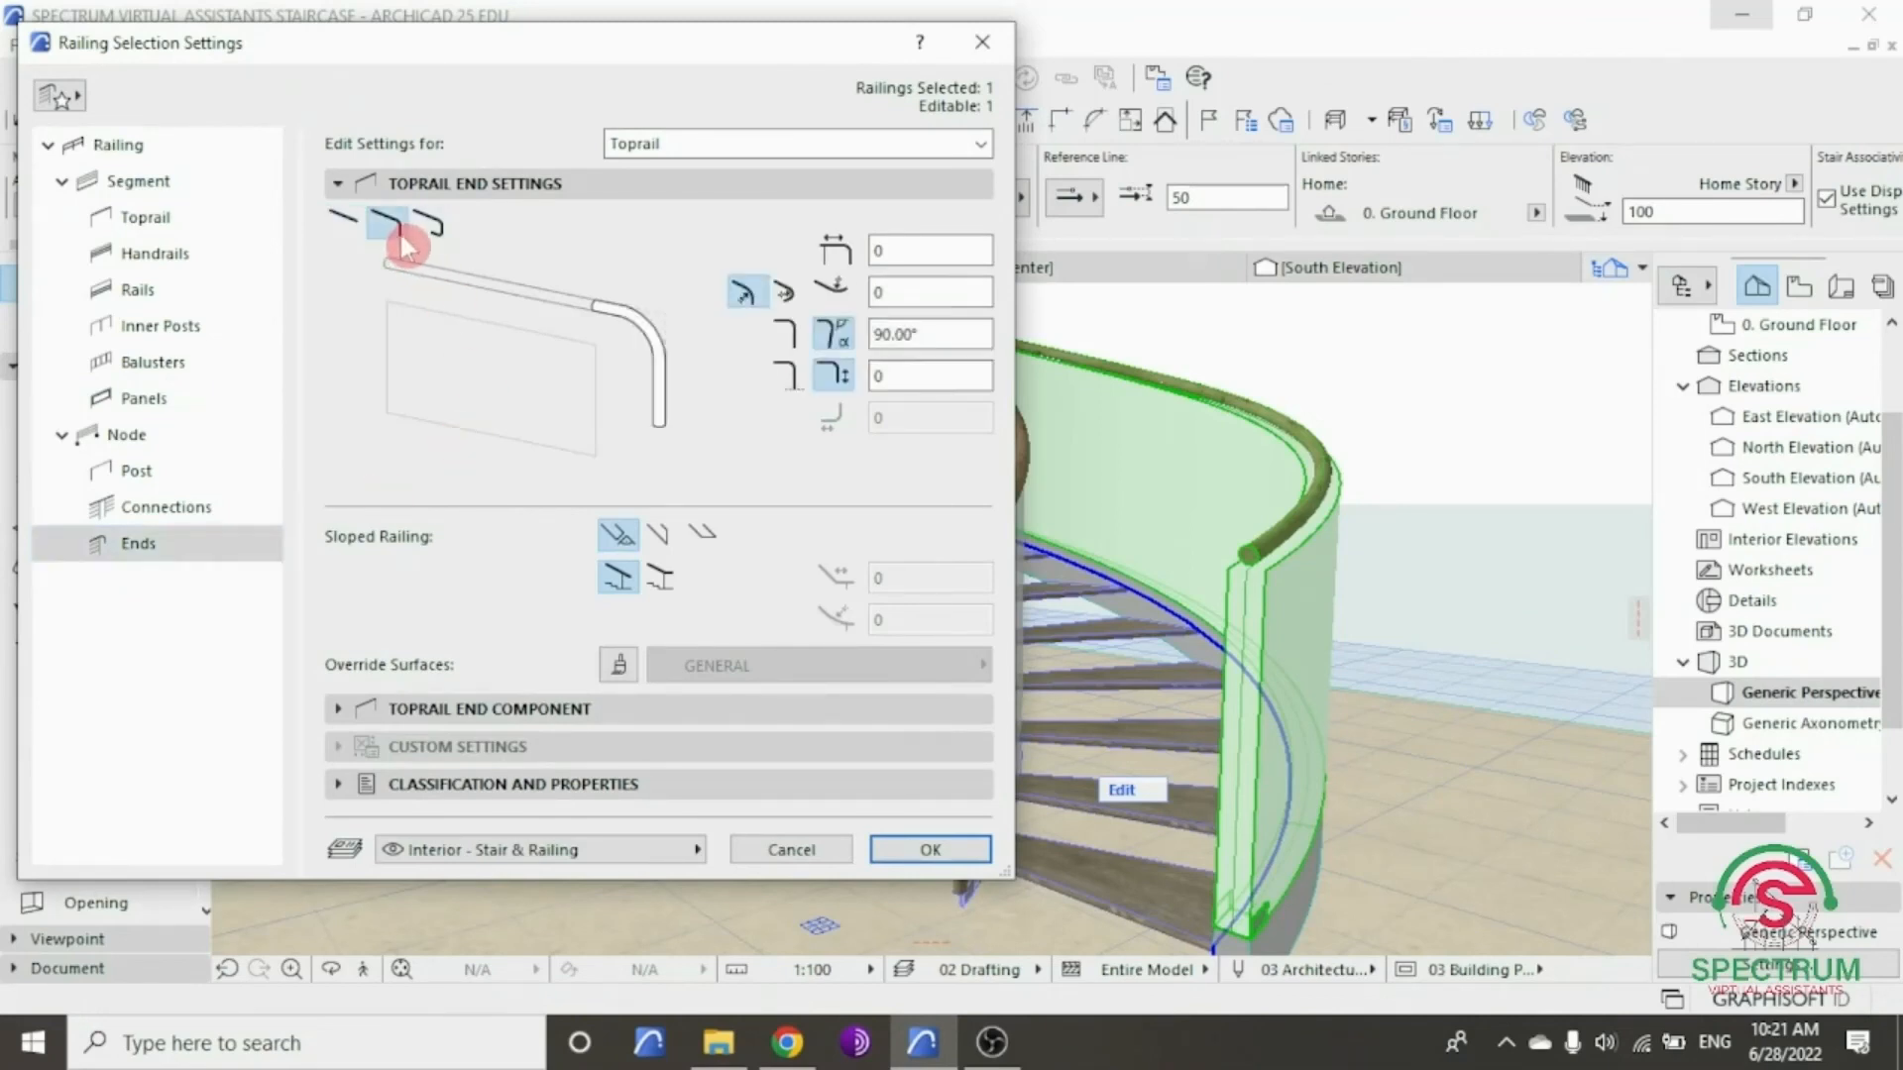
pyautogui.click(791, 337)
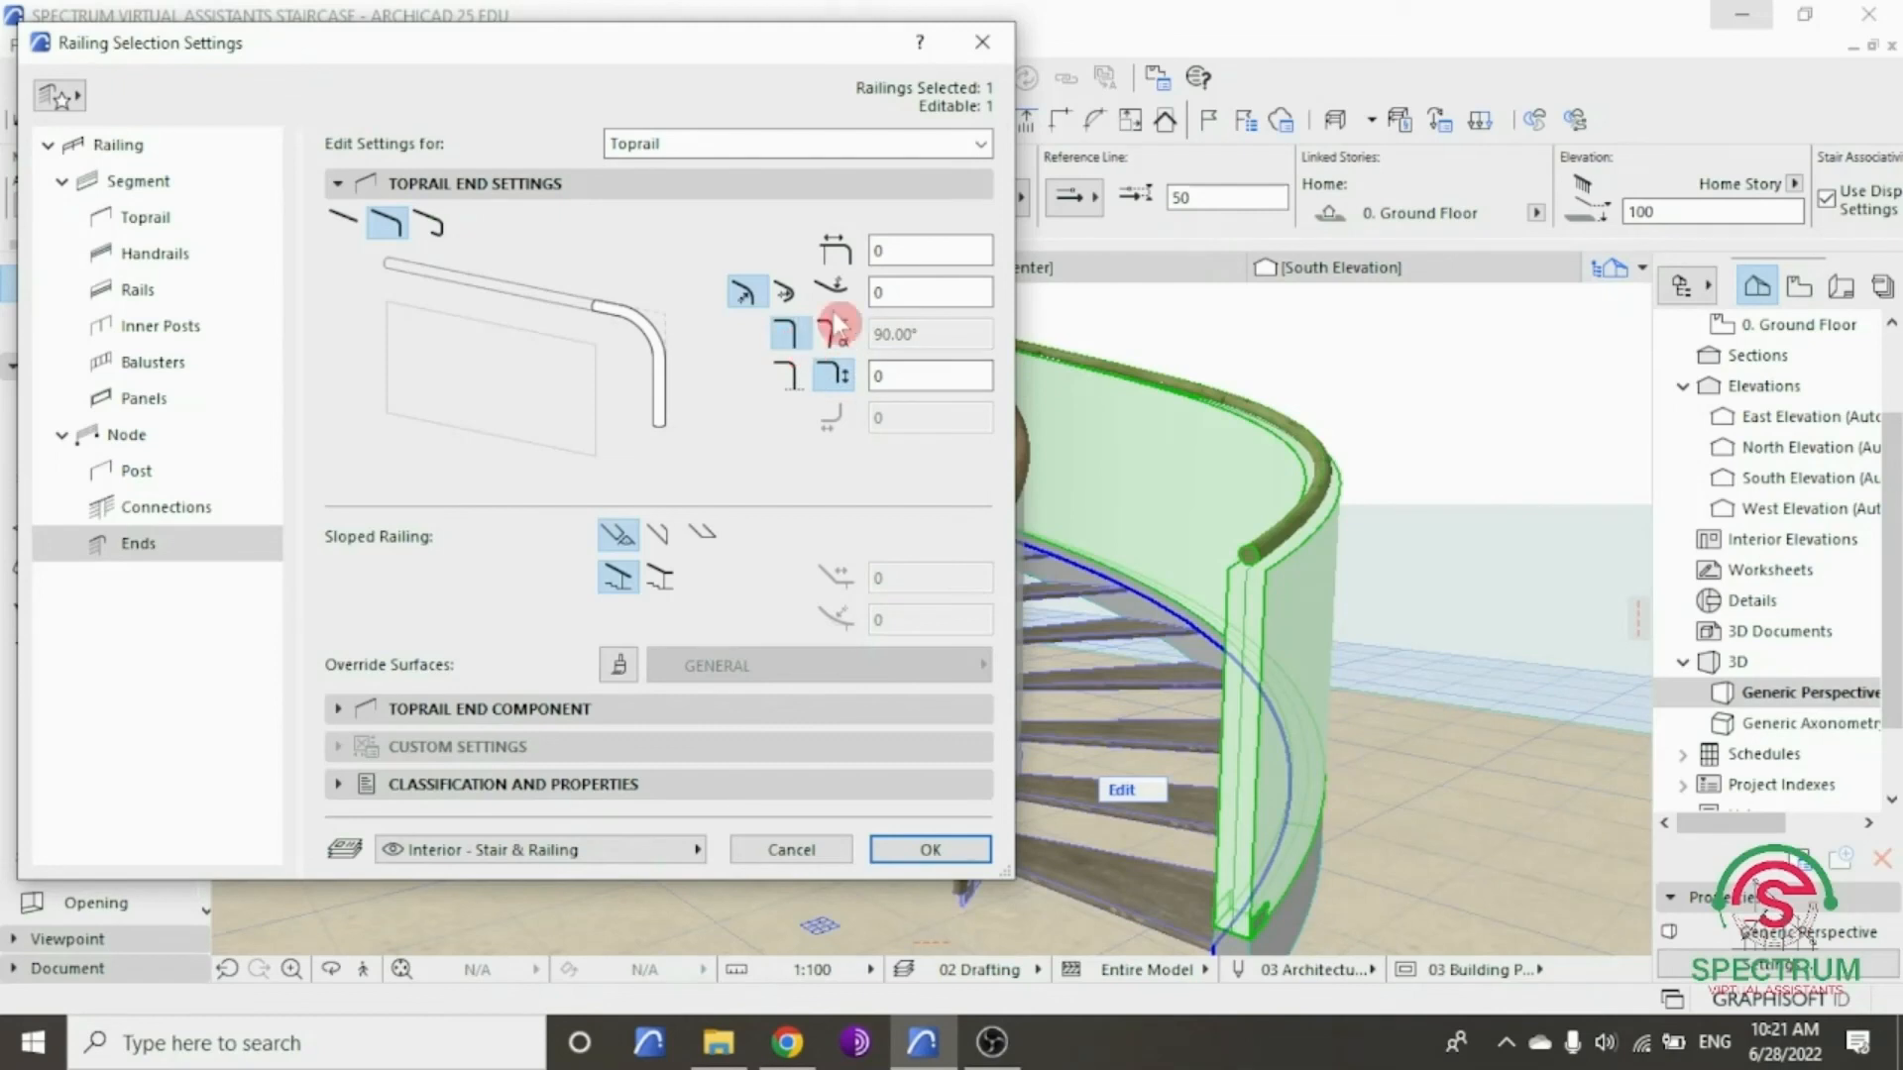
# - Set the outer toprail end's extension to 5, curve radius to 70 and downward length to 1100, and apply it
pyautogui.click(801, 271)
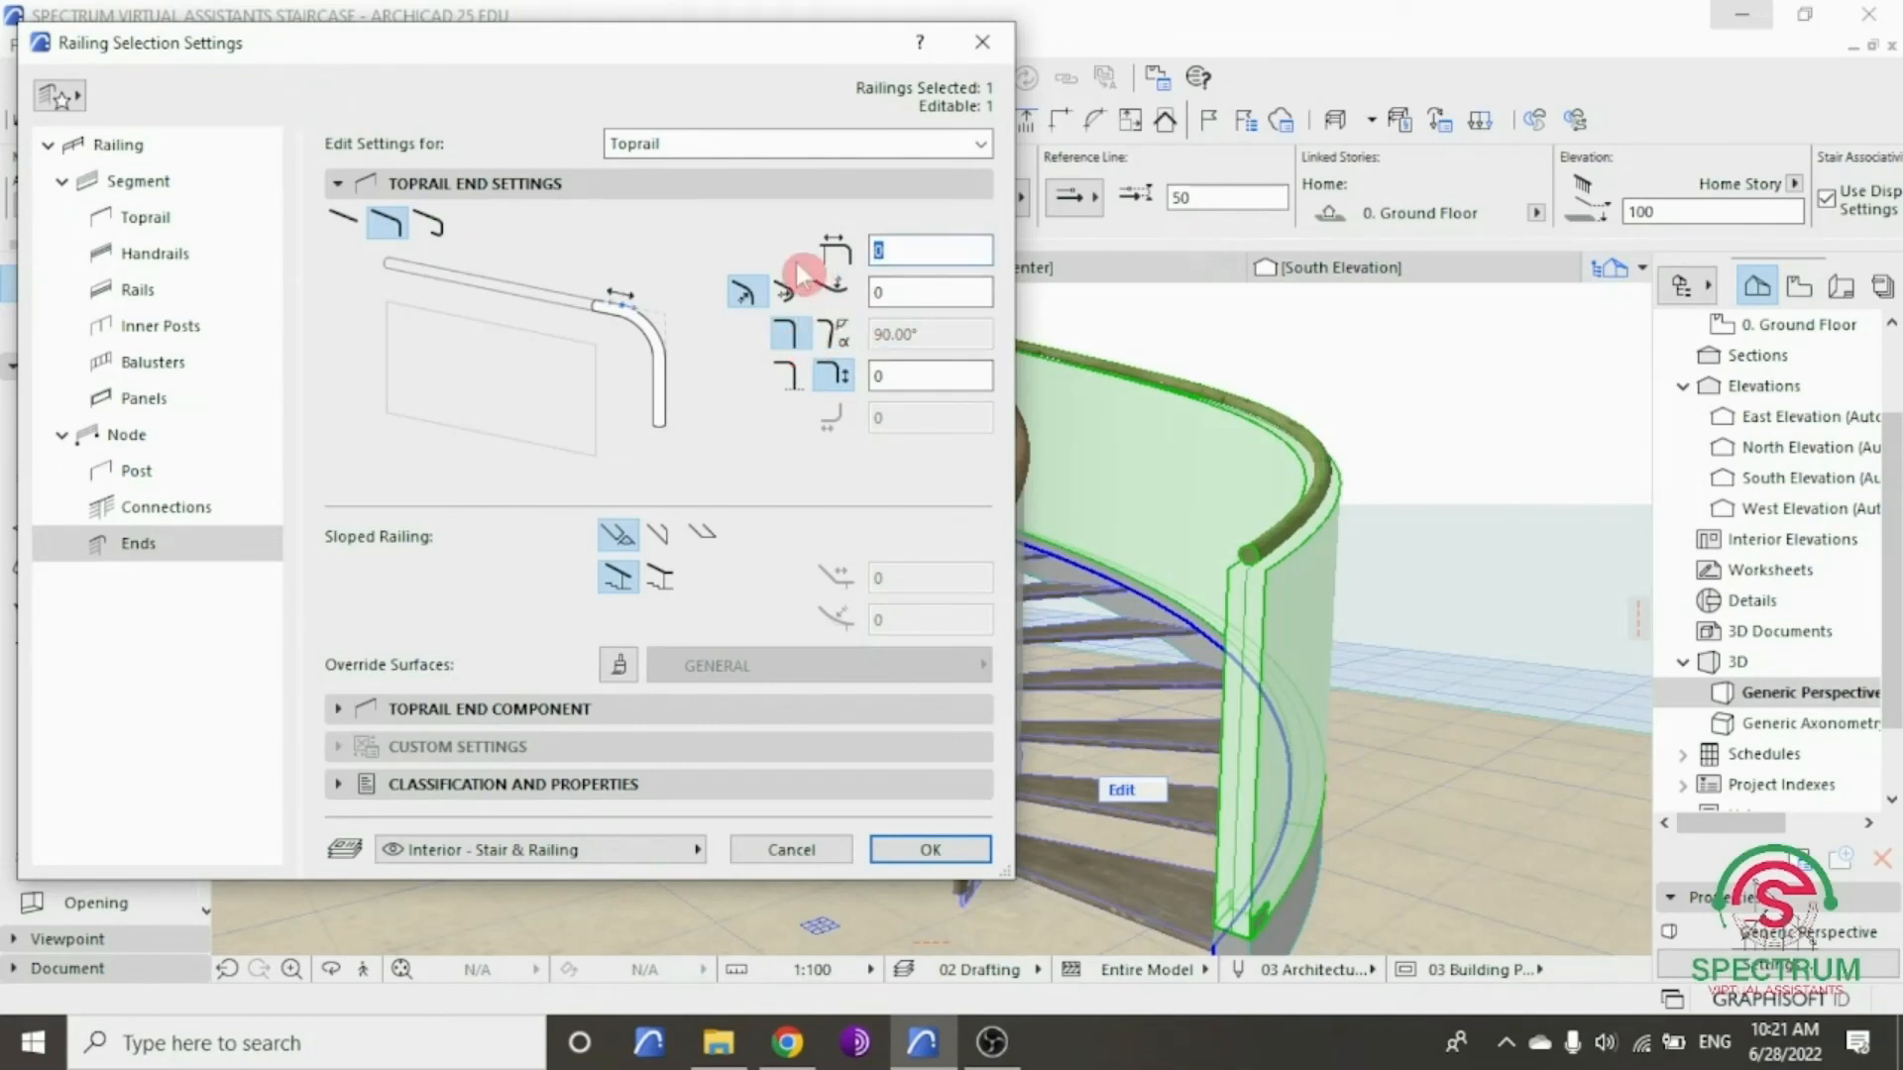
pyautogui.write('5')
pyautogui.press('Tab')
pyautogui.click(814, 297)
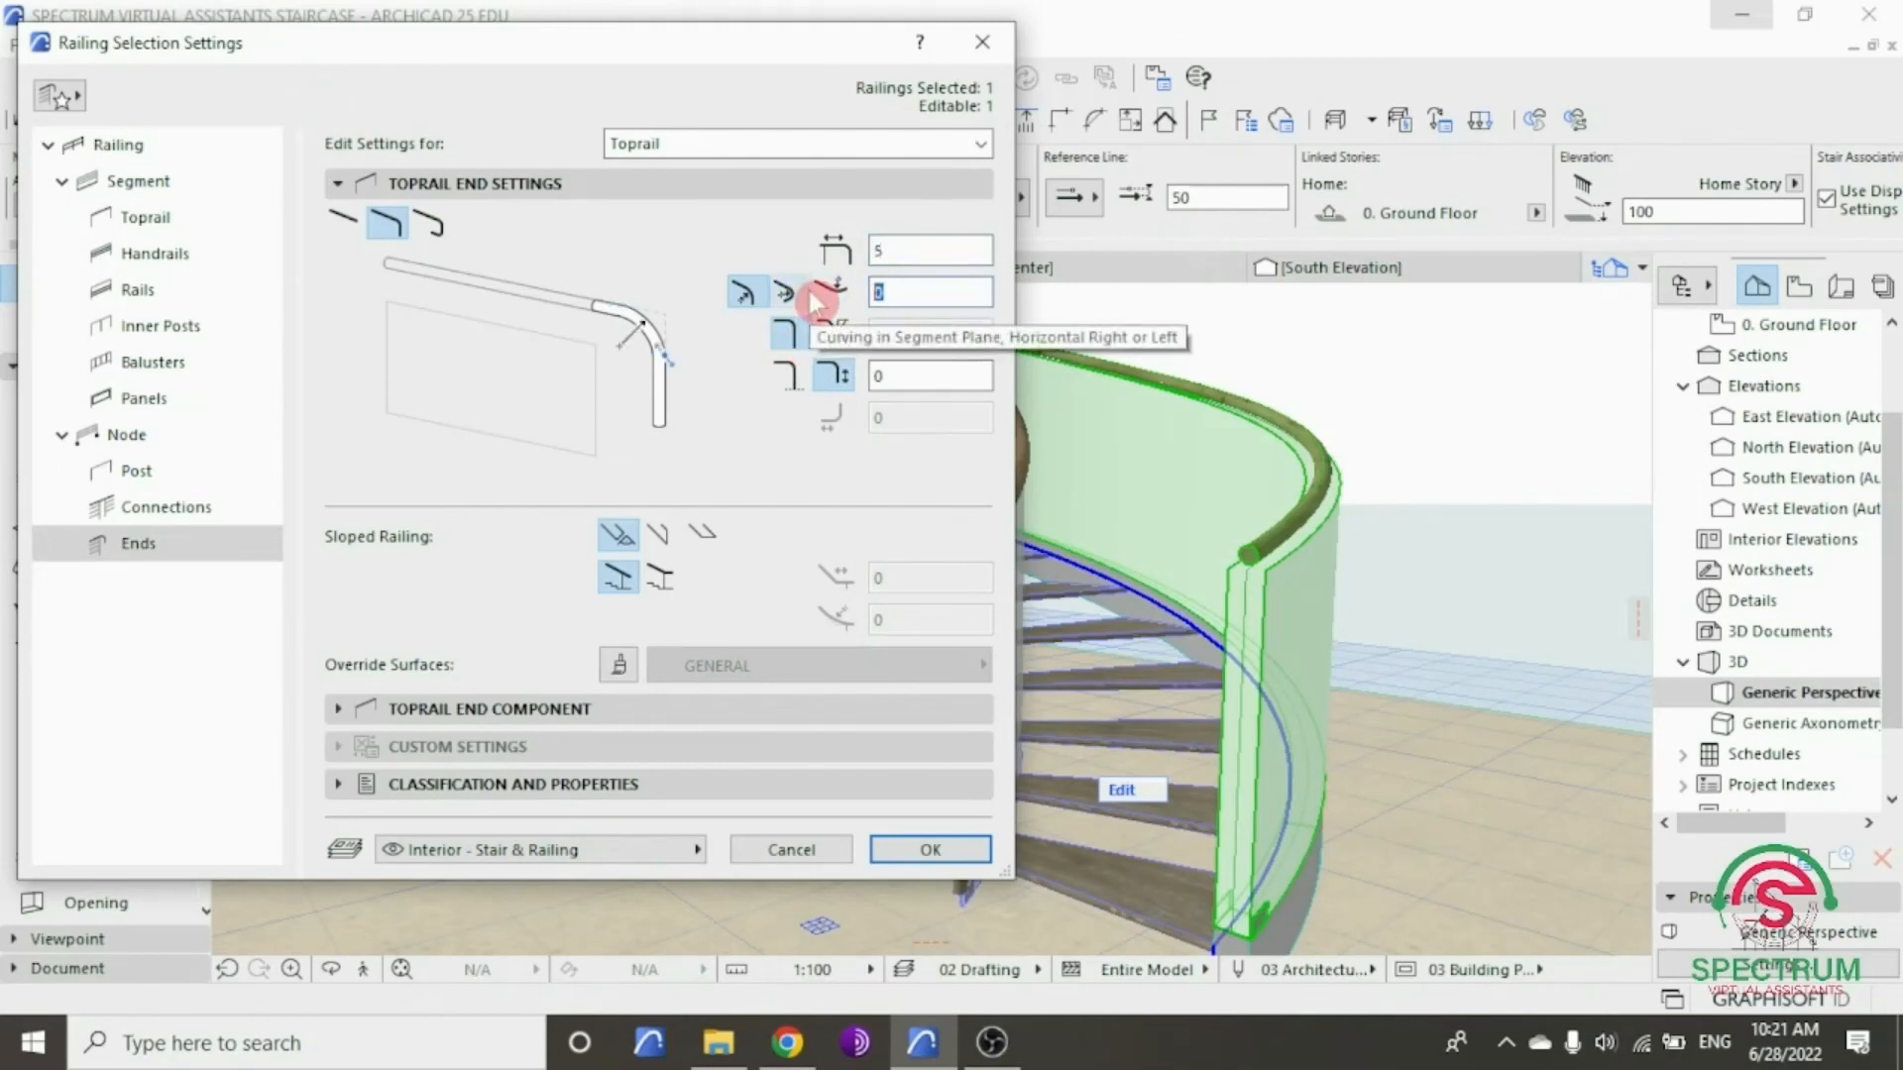
pyautogui.write('70')
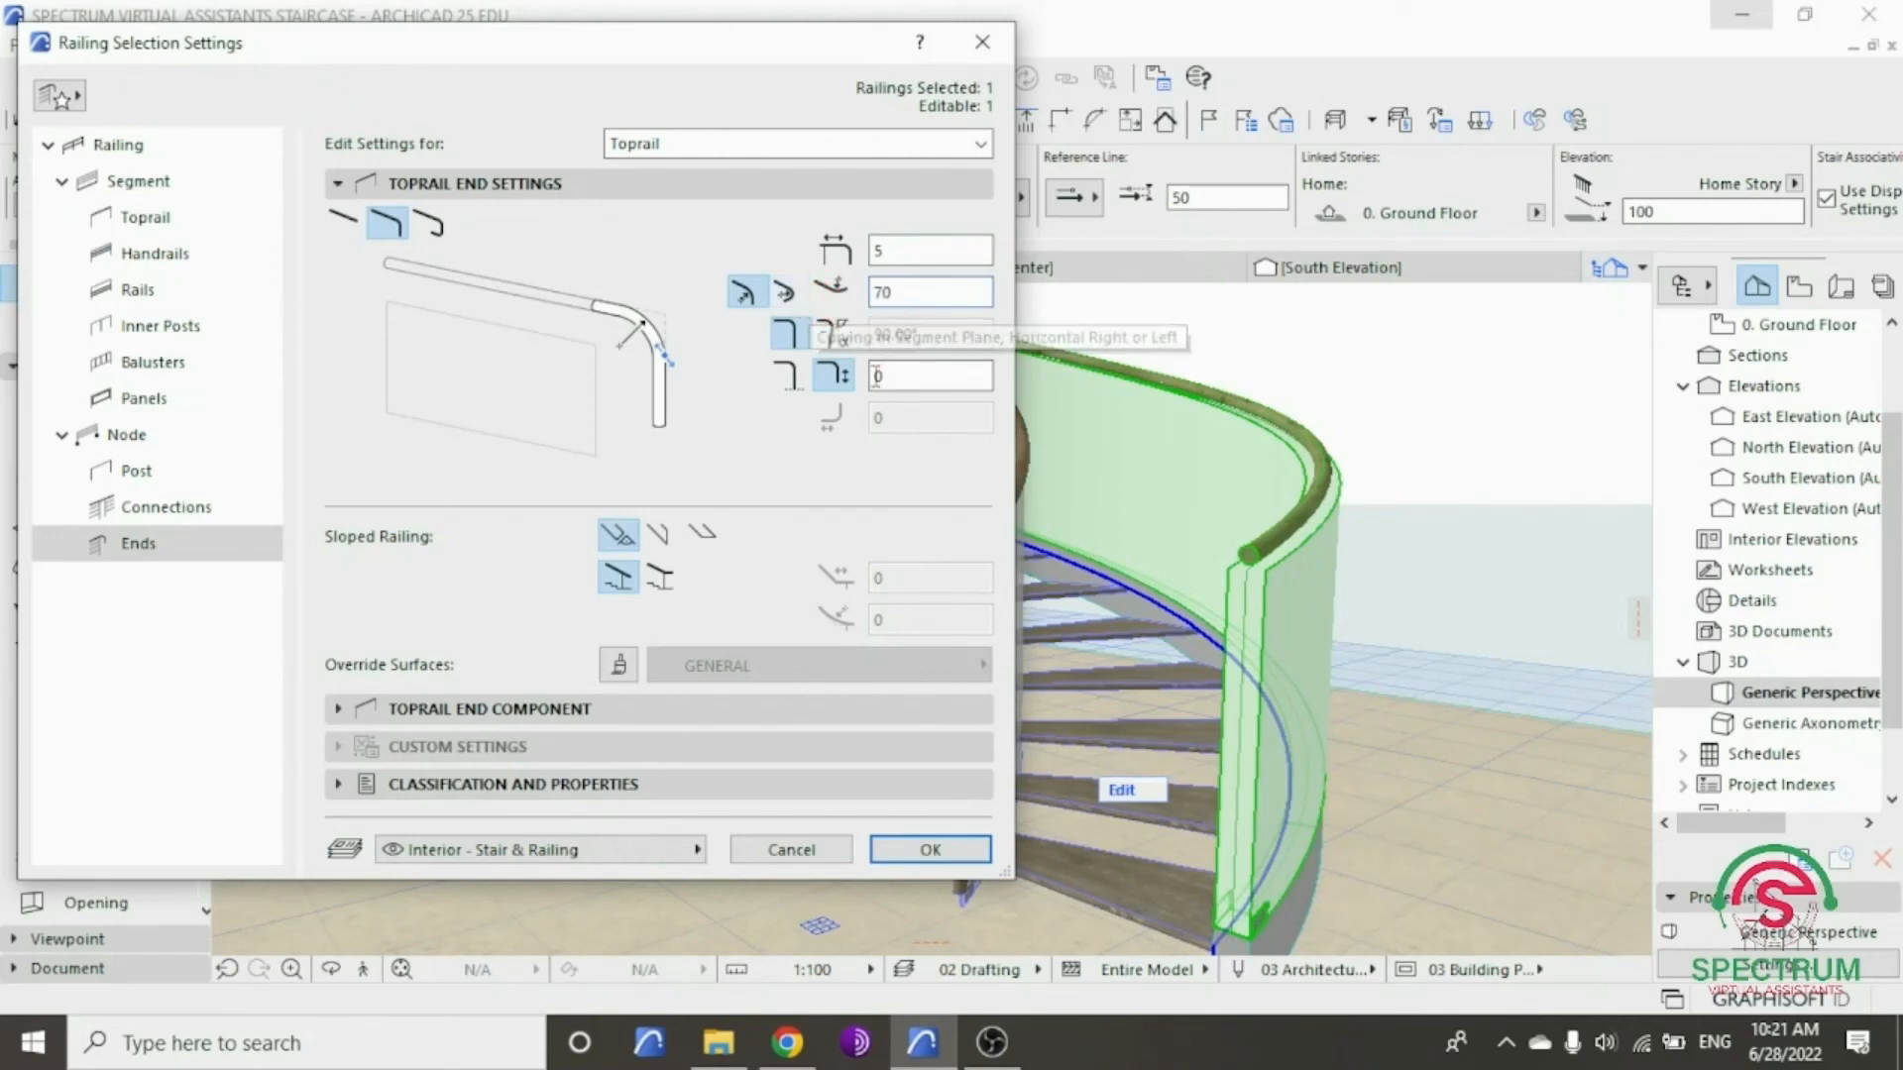
pyautogui.press('Tab')
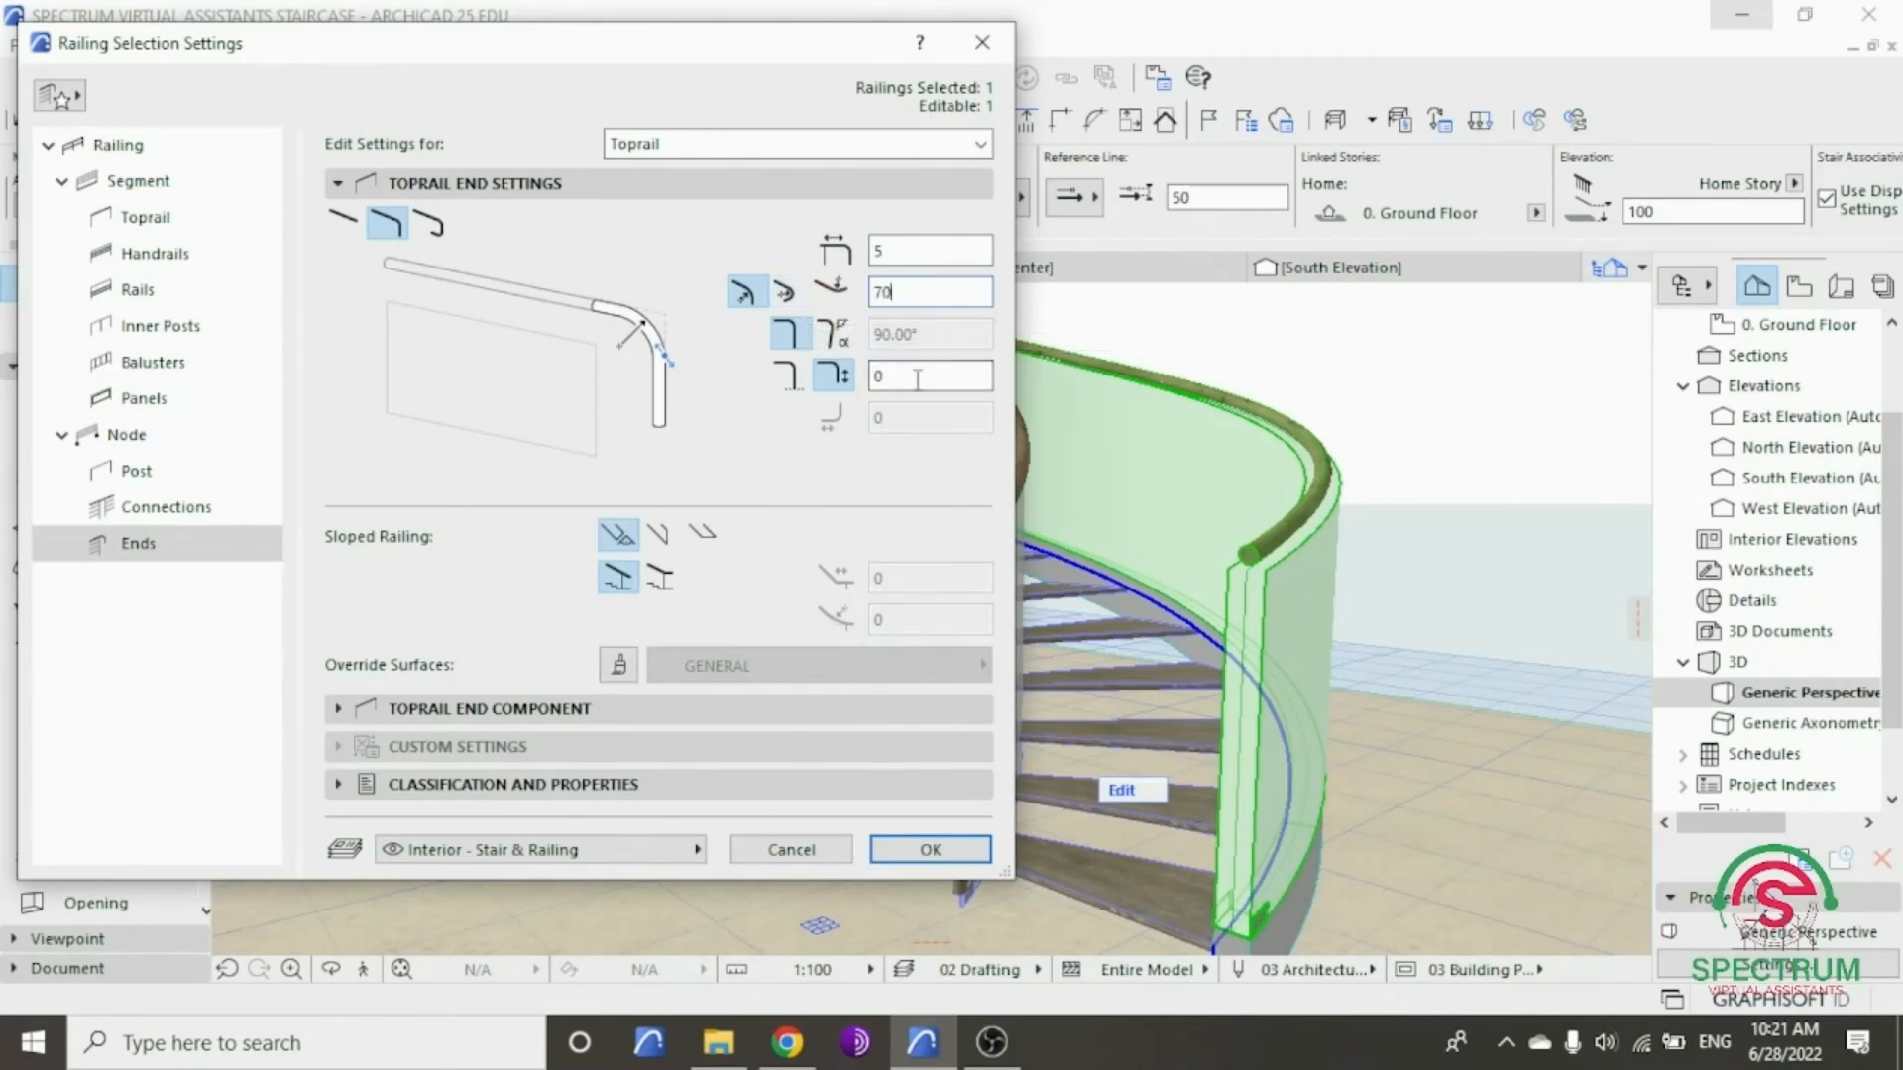
pyautogui.write('11')
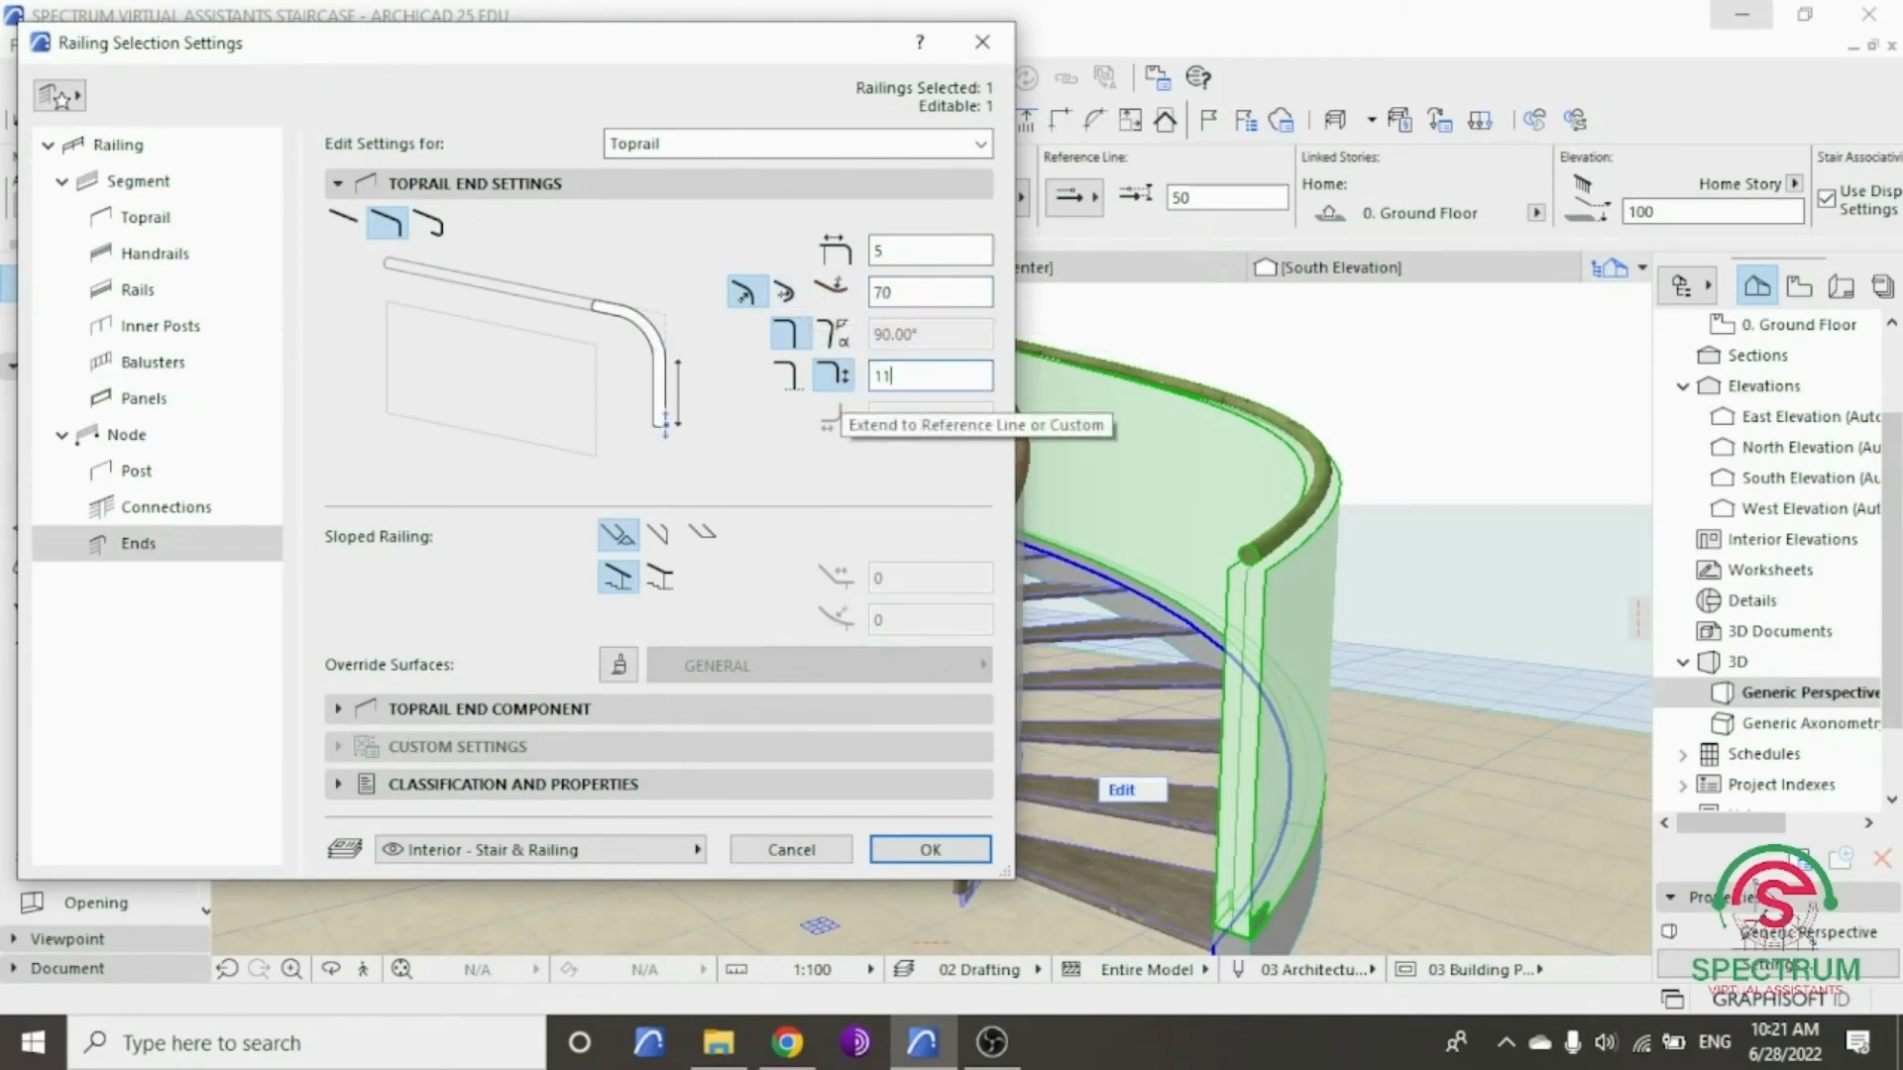
pyautogui.press('Return')
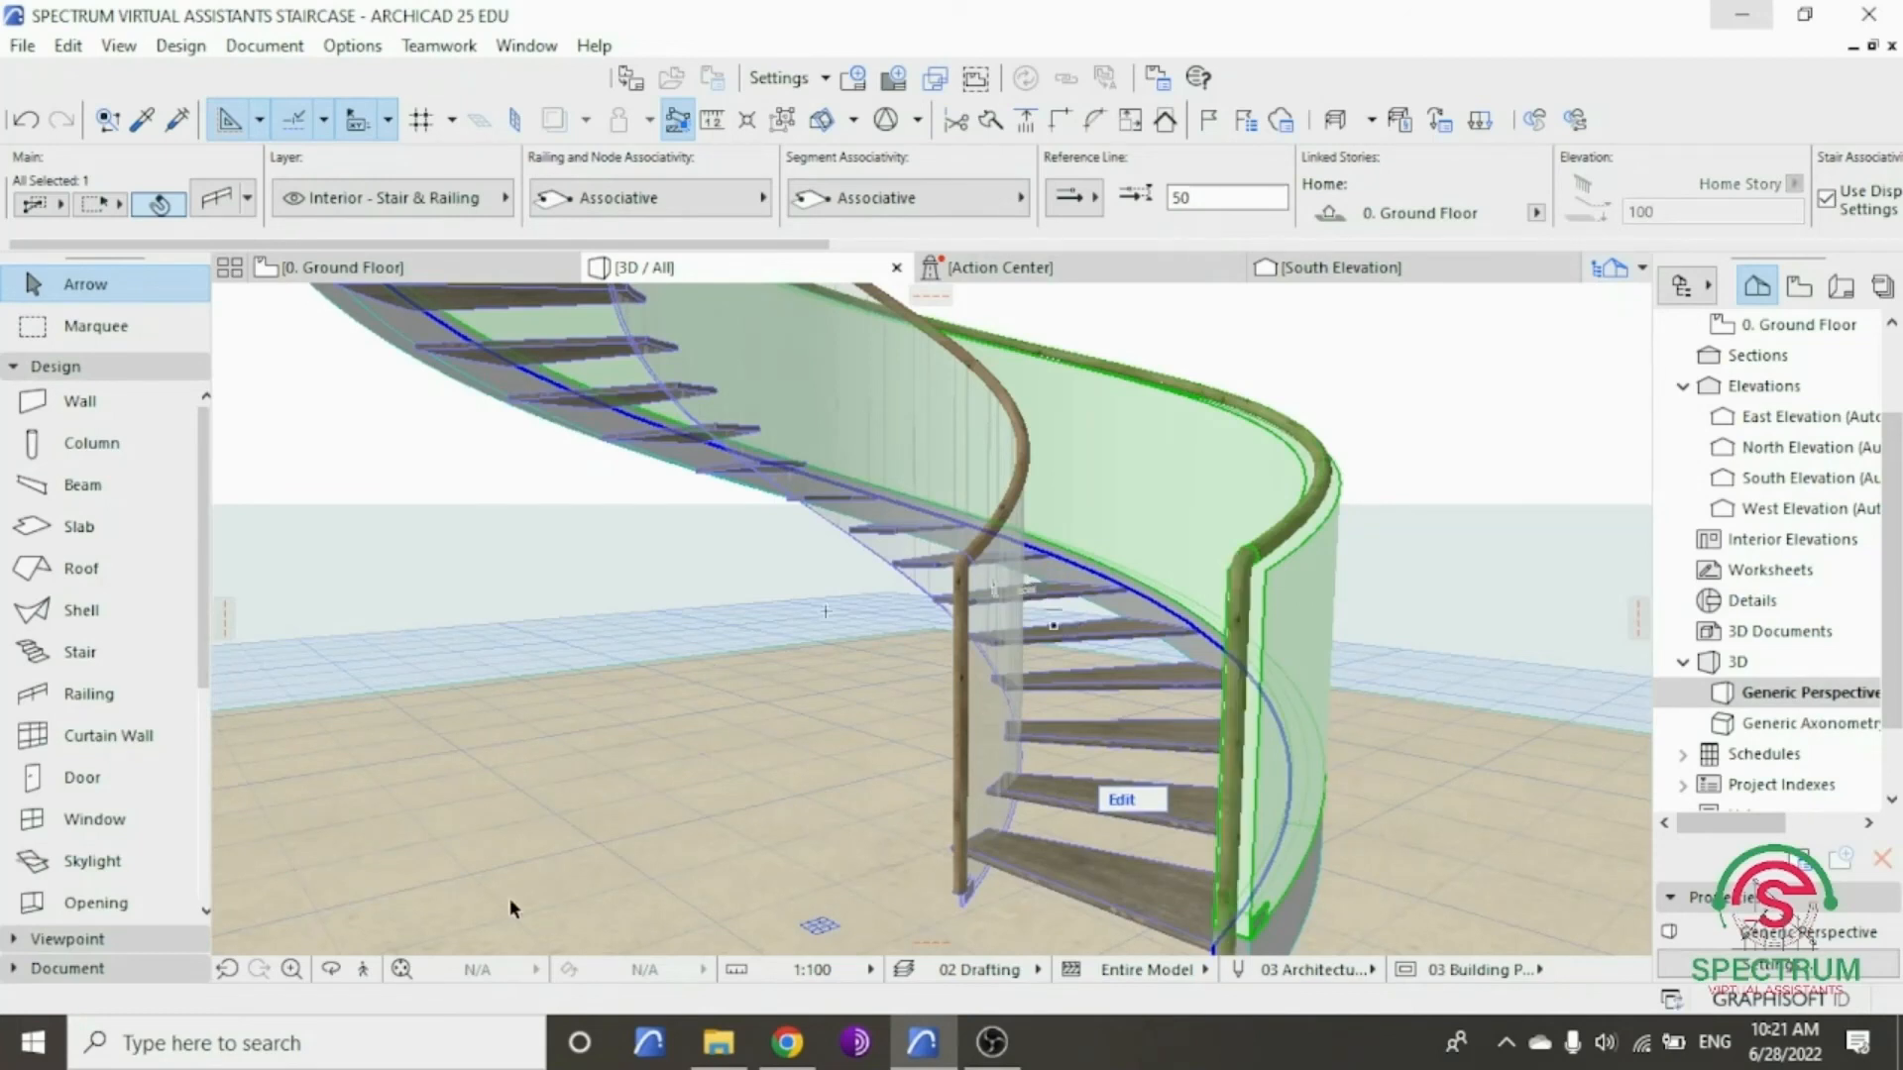
# - Examine the outer toprail's bent end against the panel and stringer, and check the railing's segment height setting
pyautogui.click(330, 969)
pyautogui.moveTo(1230, 757); pyautogui.dragTo(963, 645)
pyautogui.scroll(3, 966, 634)
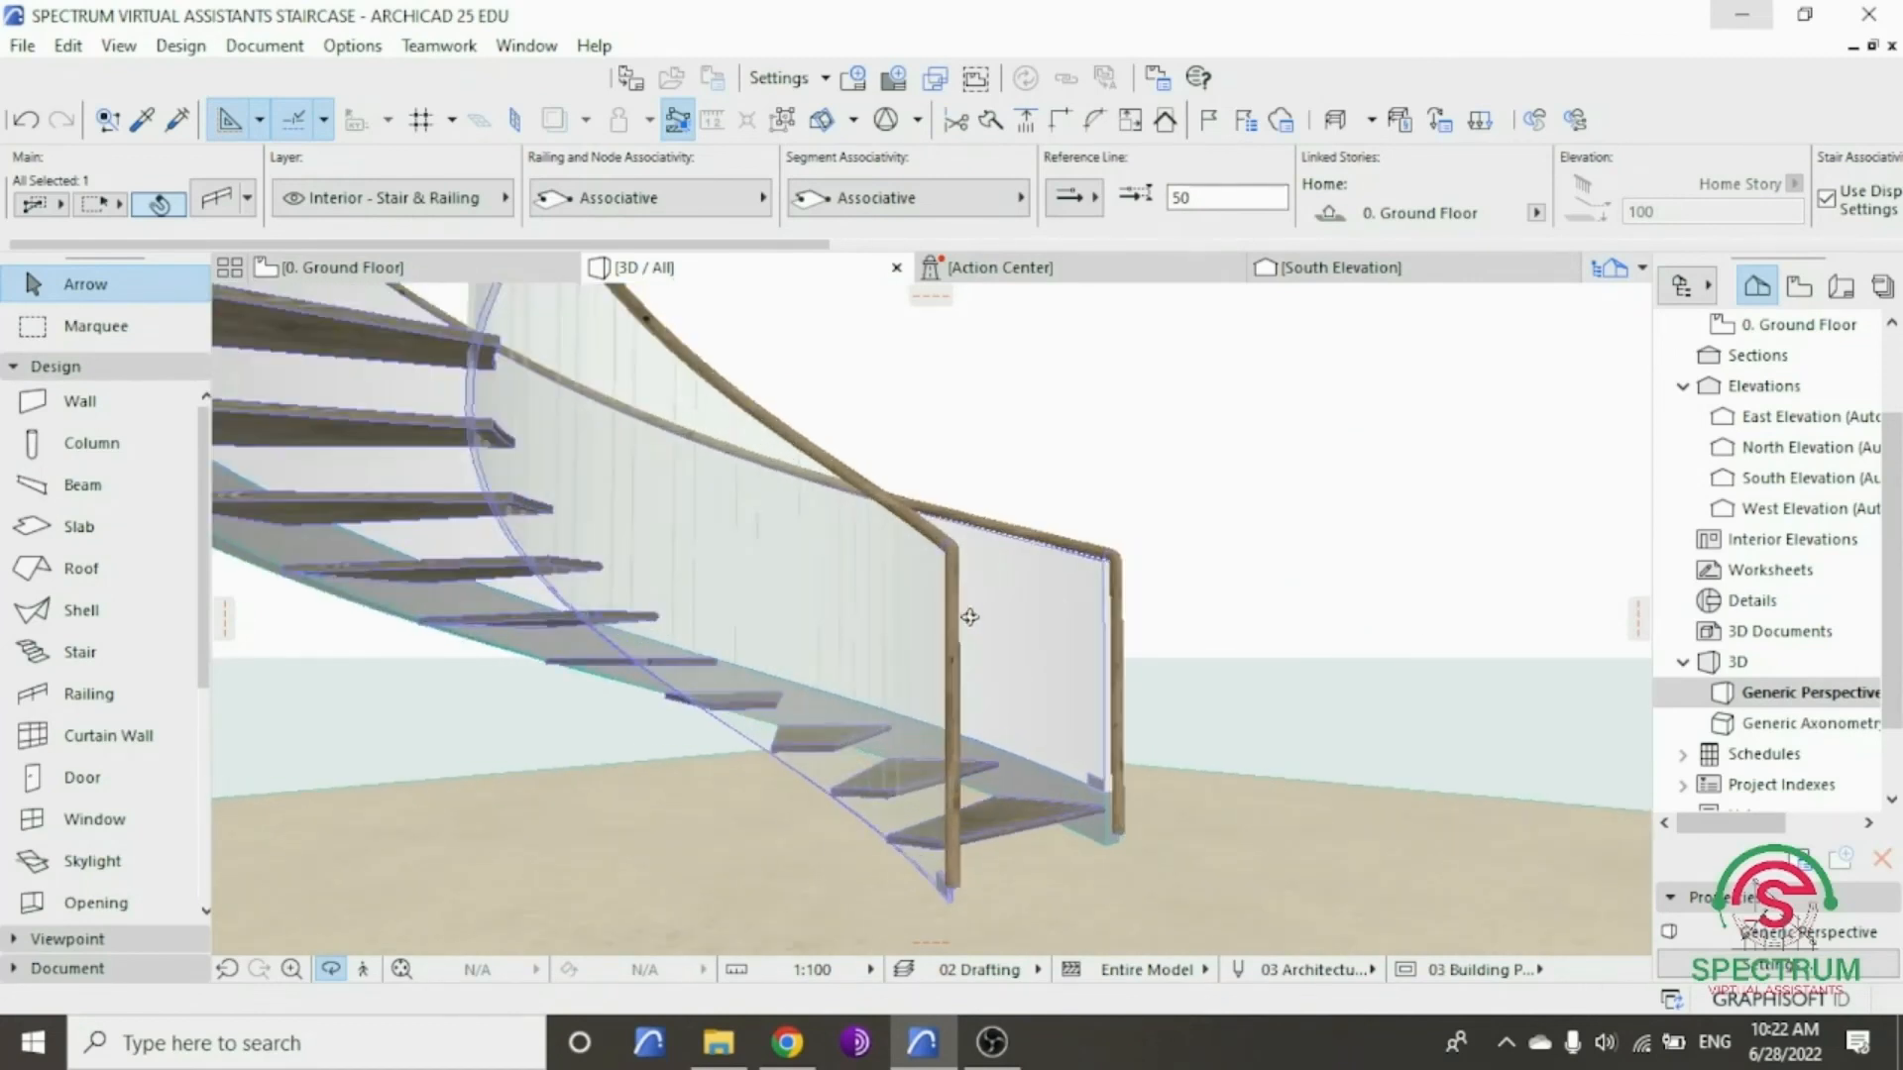
pyautogui.moveTo(1127, 670); pyautogui.dragTo(1008, 642)
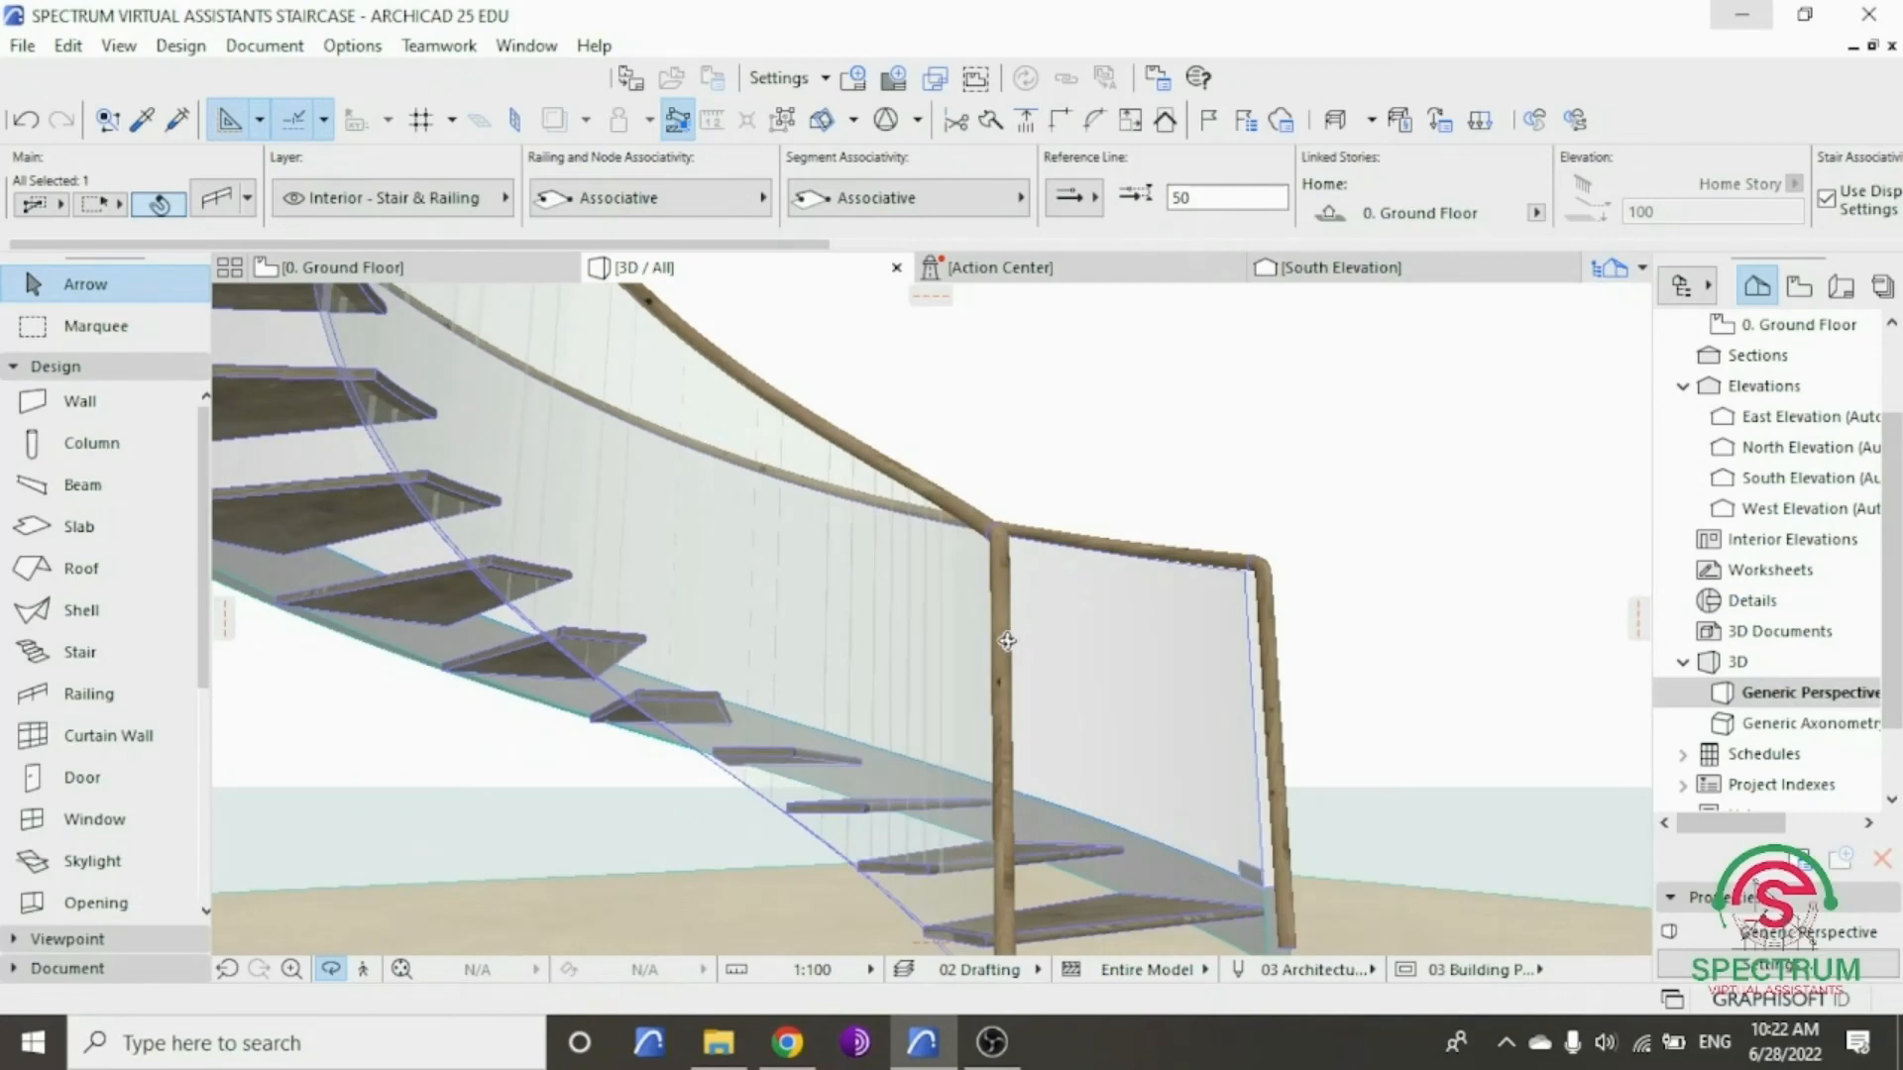
pyautogui.press('Escape')
pyautogui.rightClick(1274, 452)
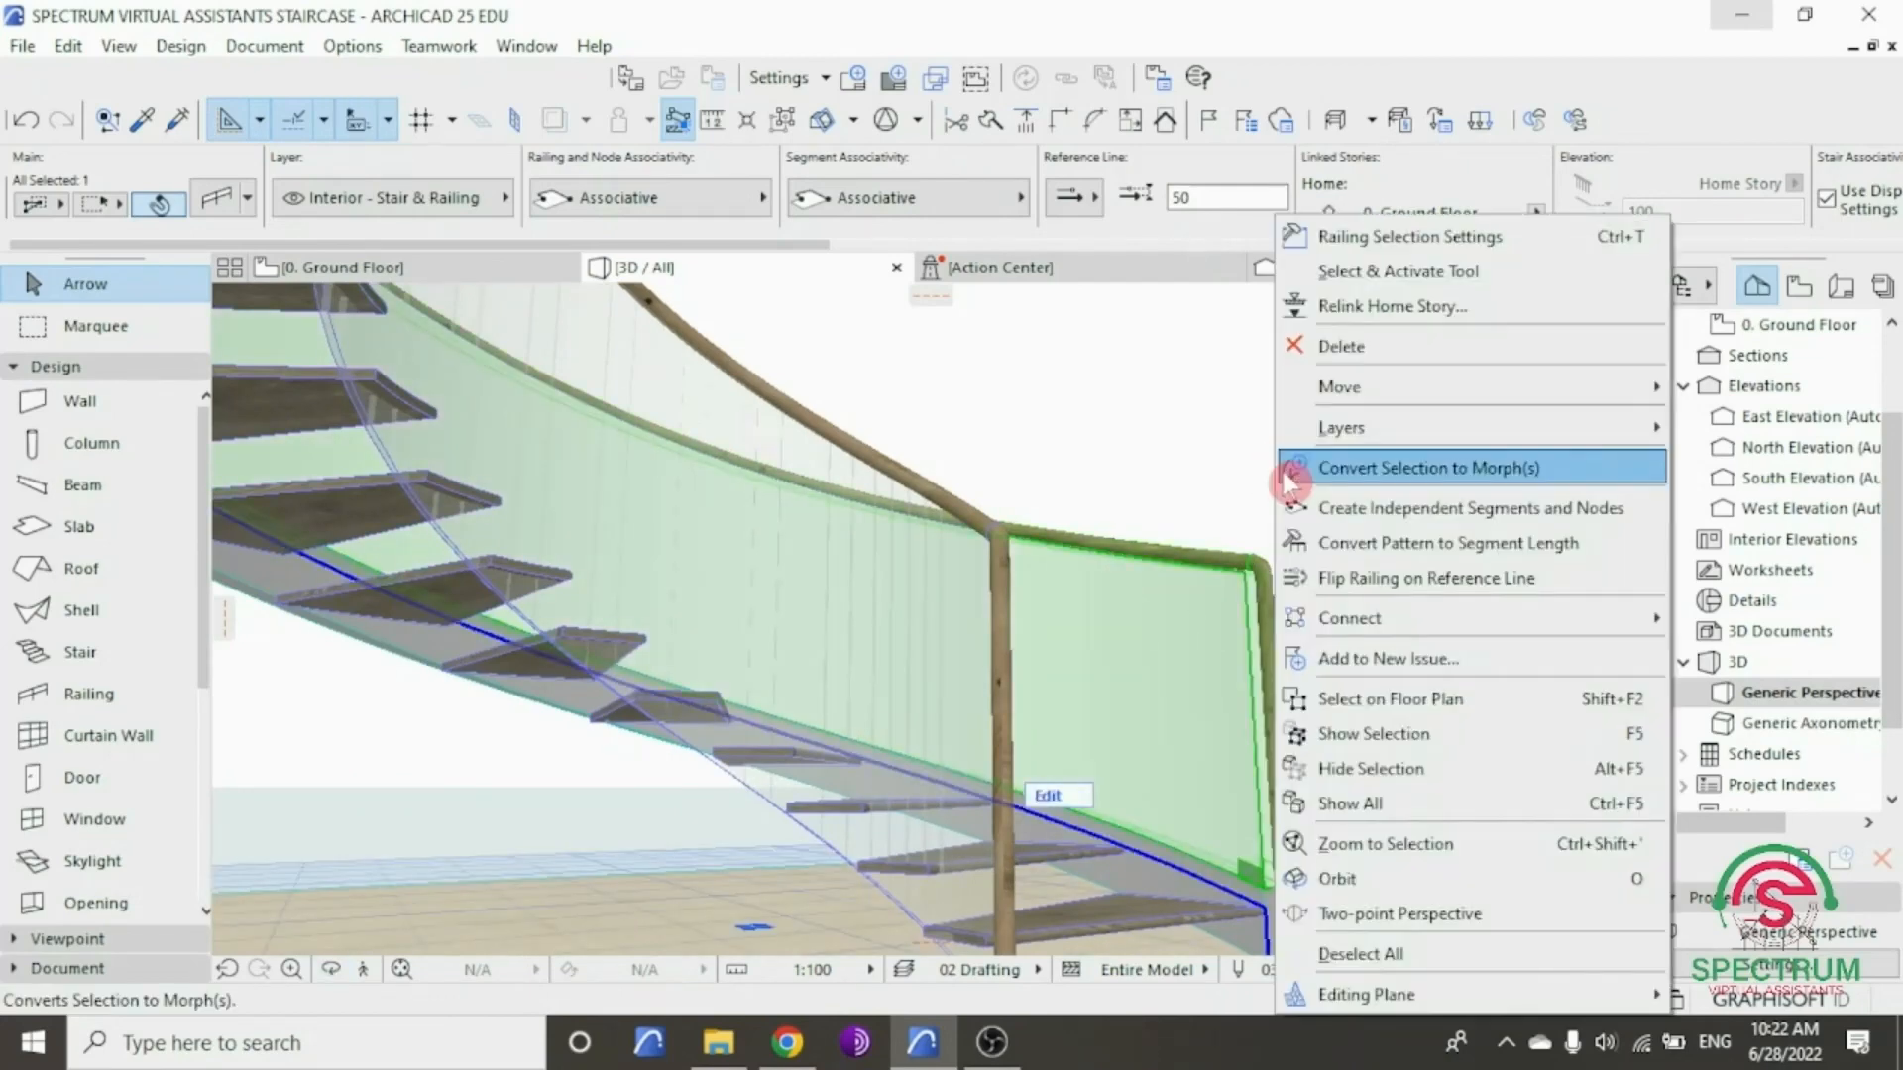
pyautogui.click(1390, 240)
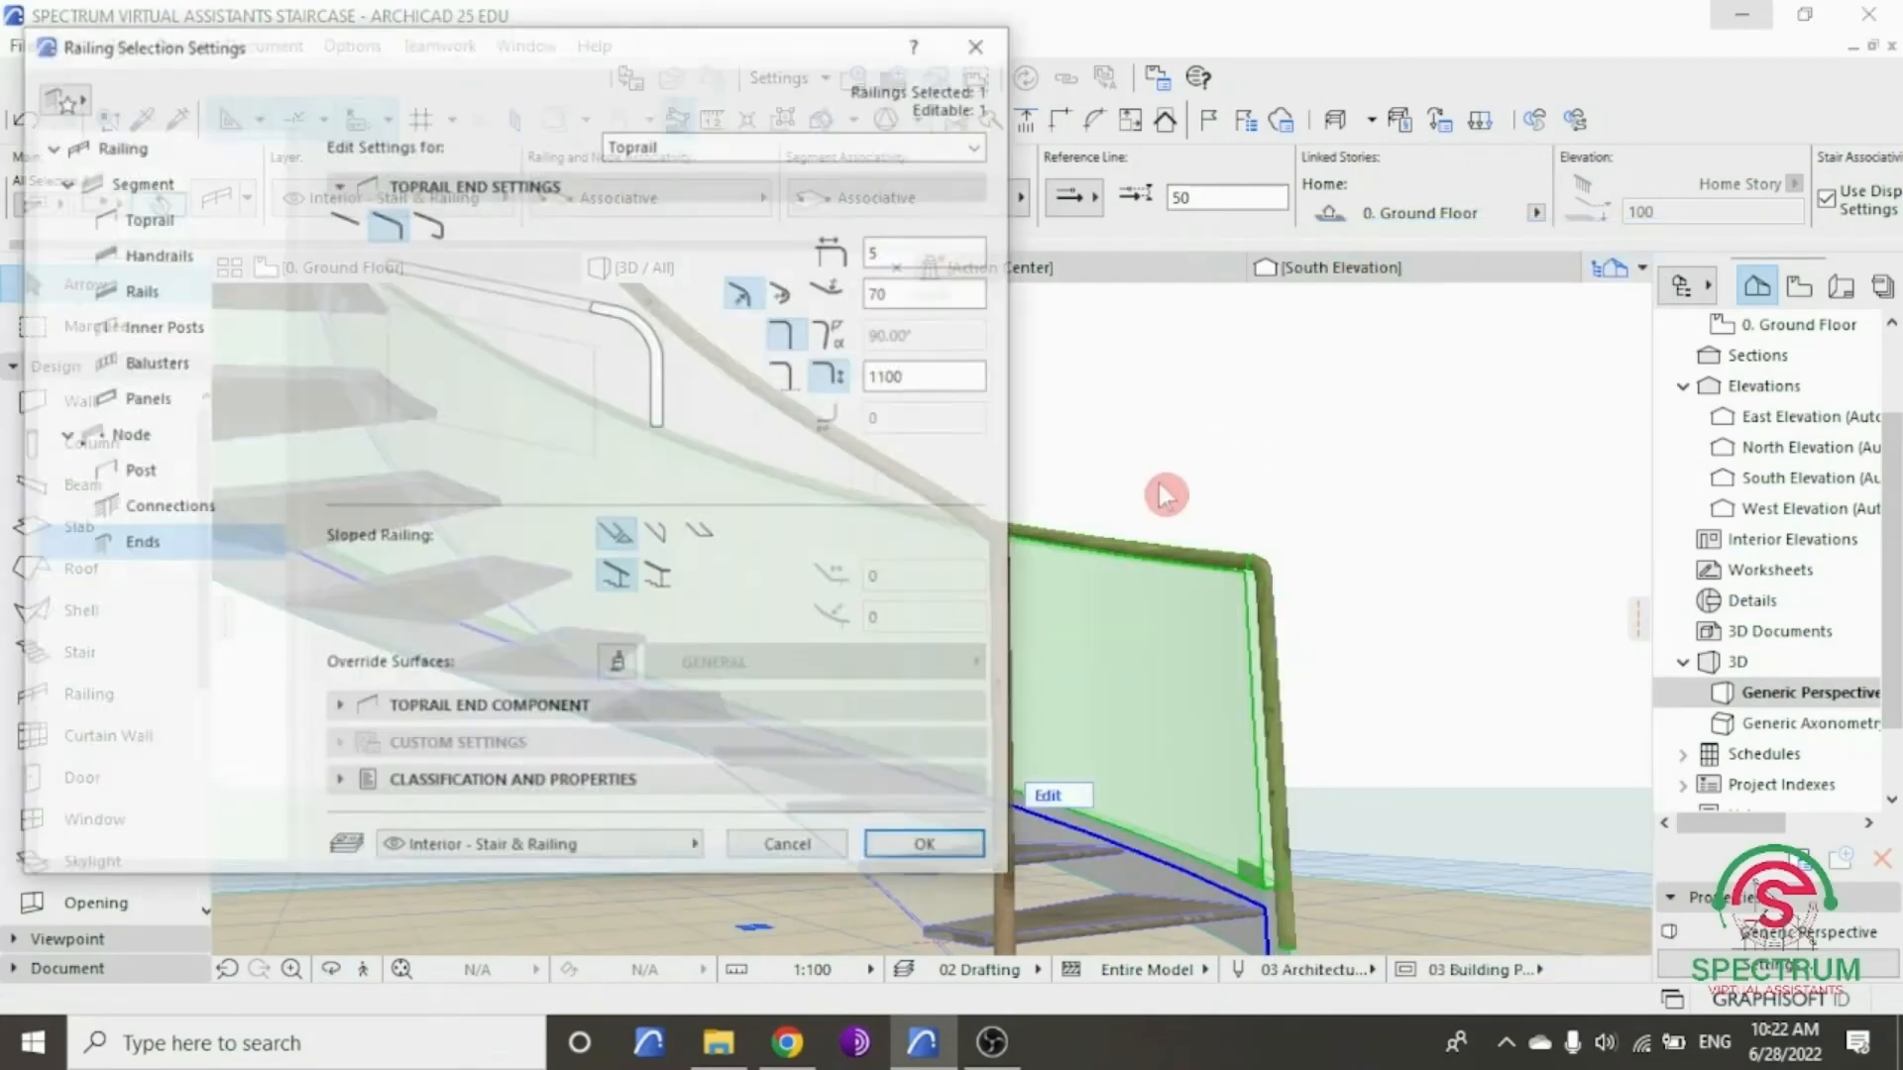
pyautogui.click(157, 183)
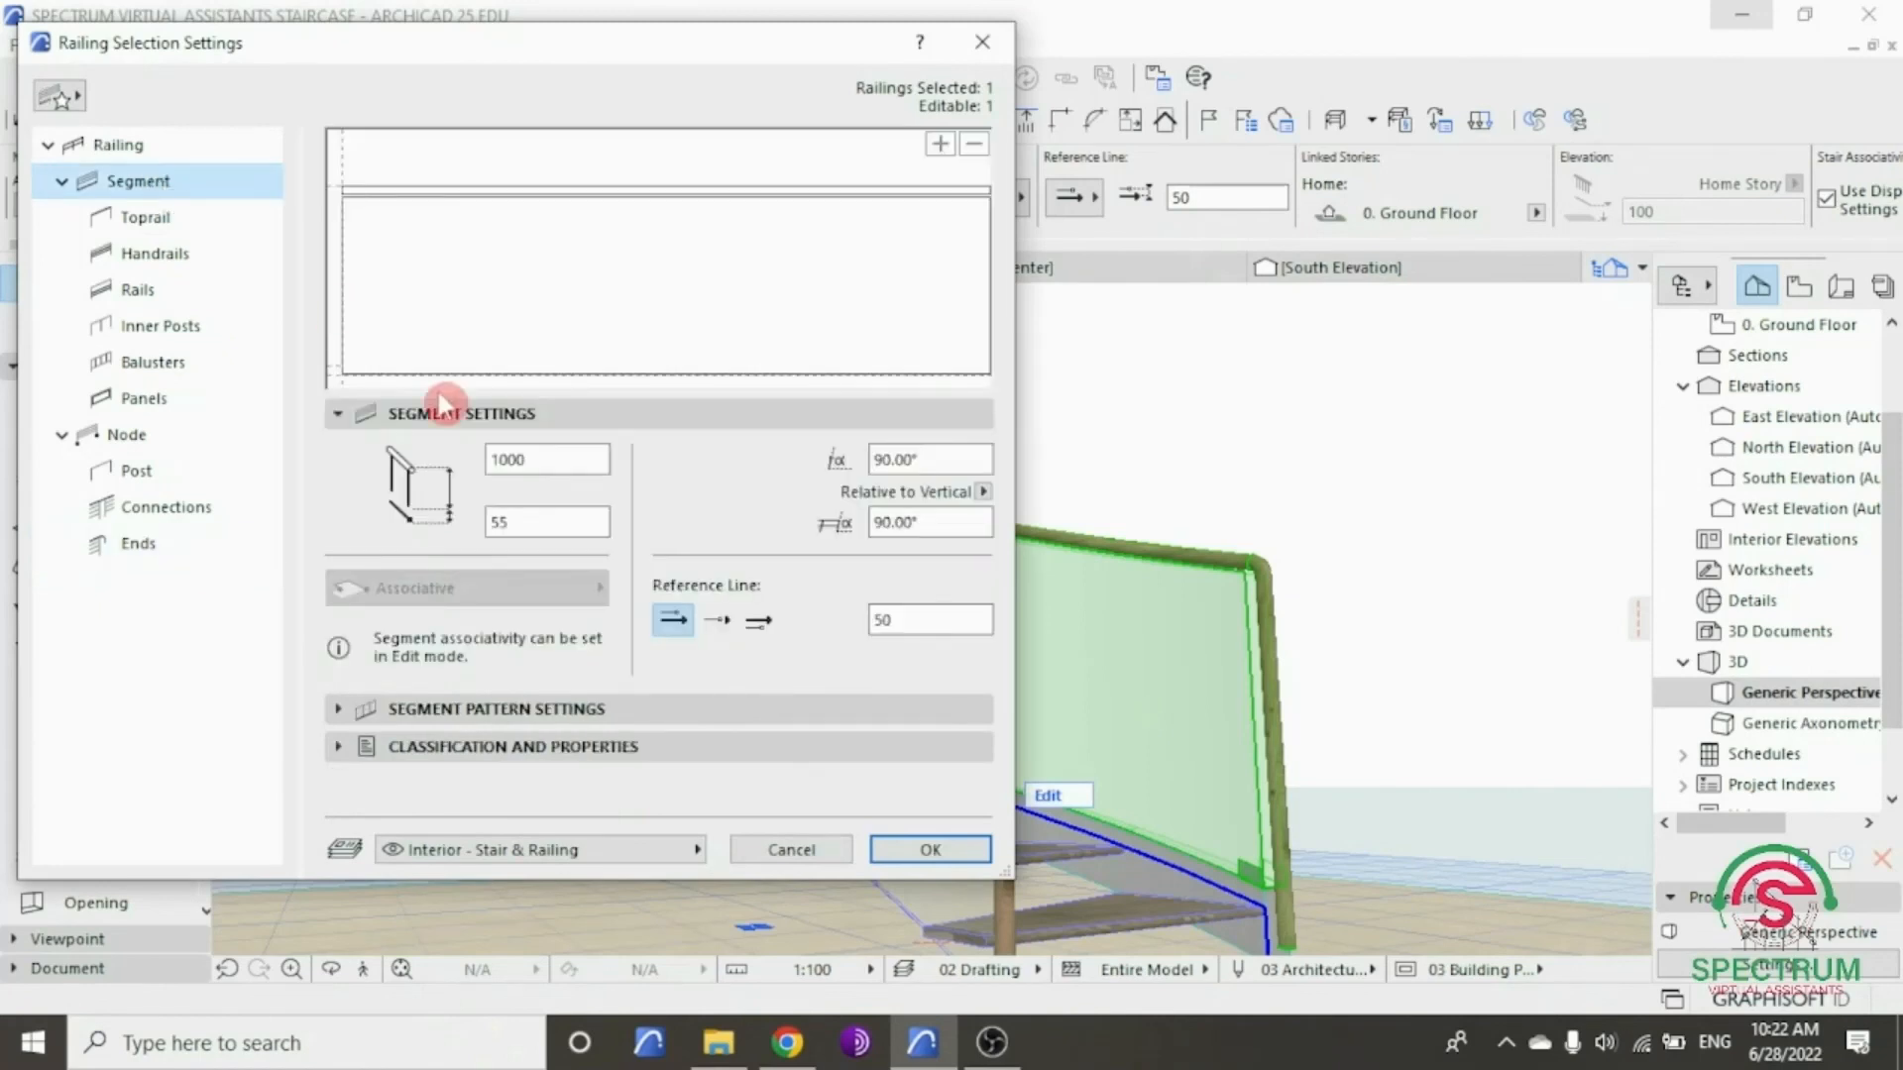
pyautogui.click(359, 474)
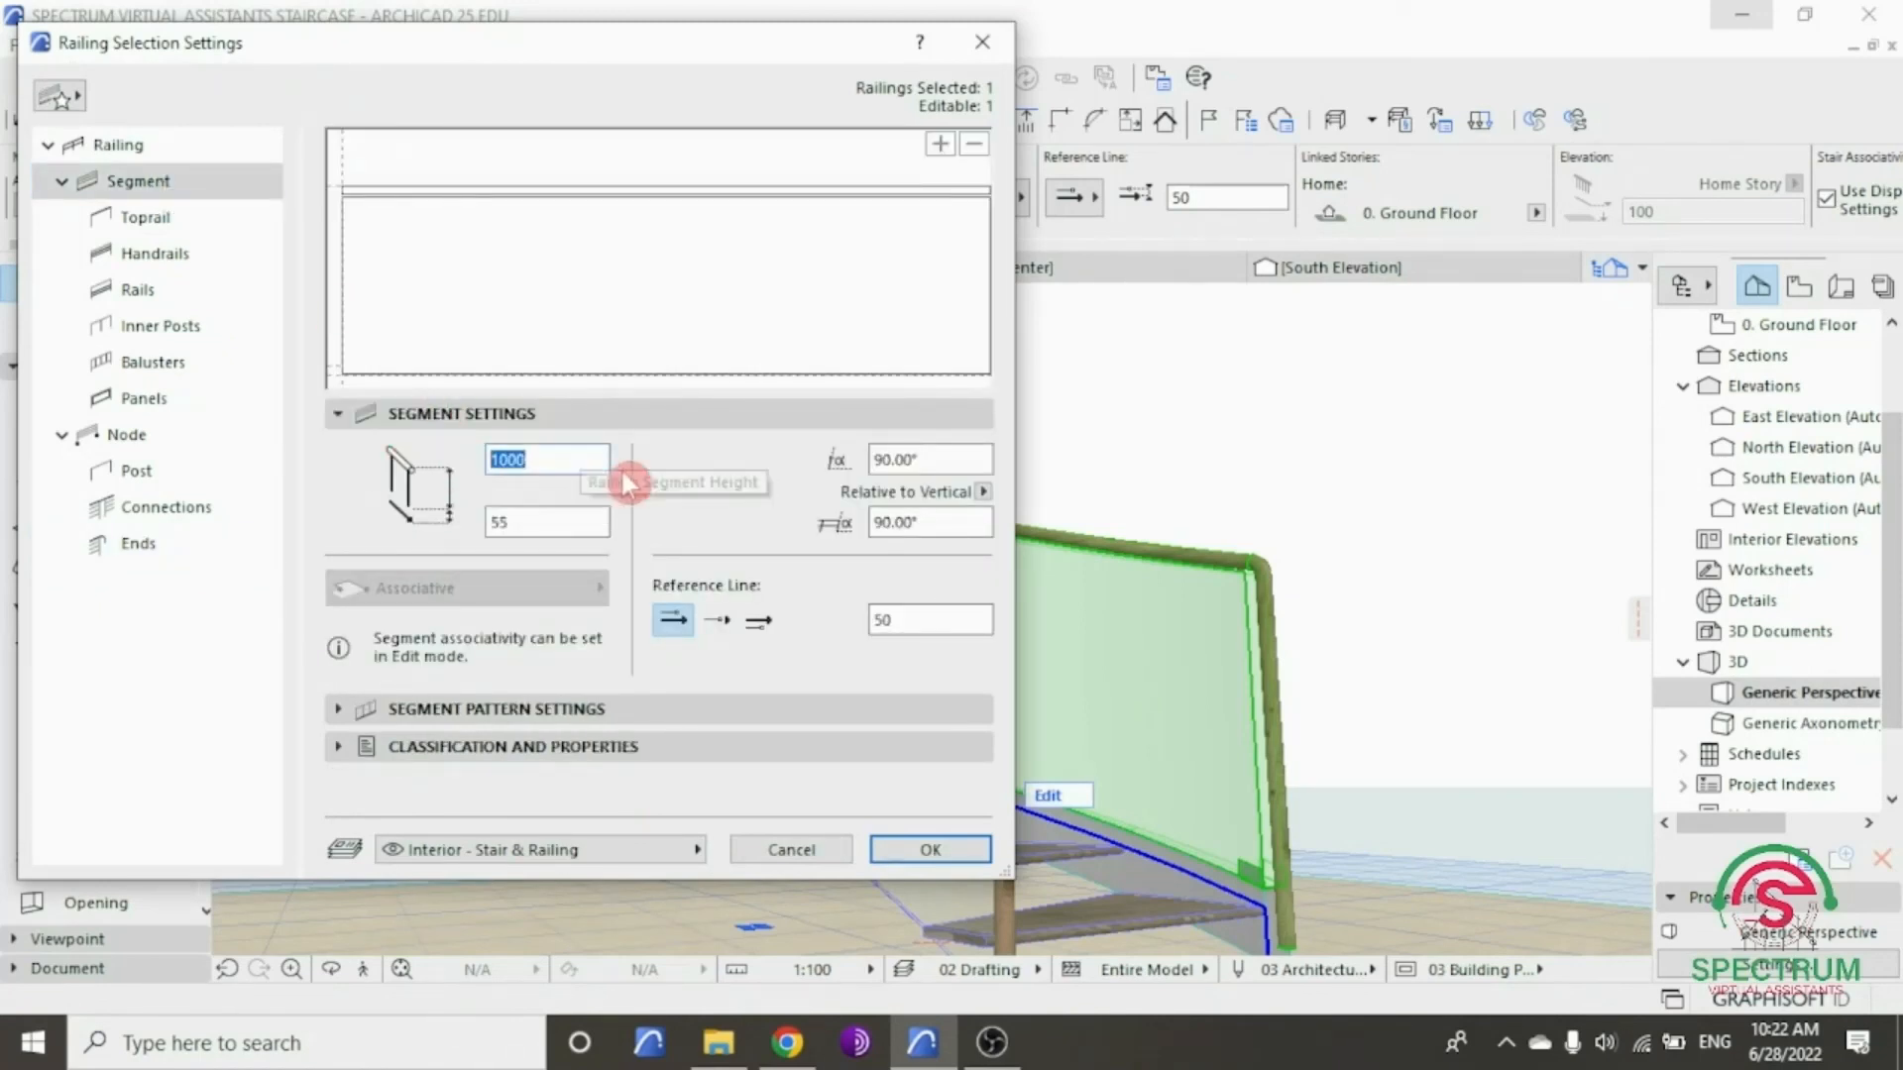
pyautogui.press('Return')
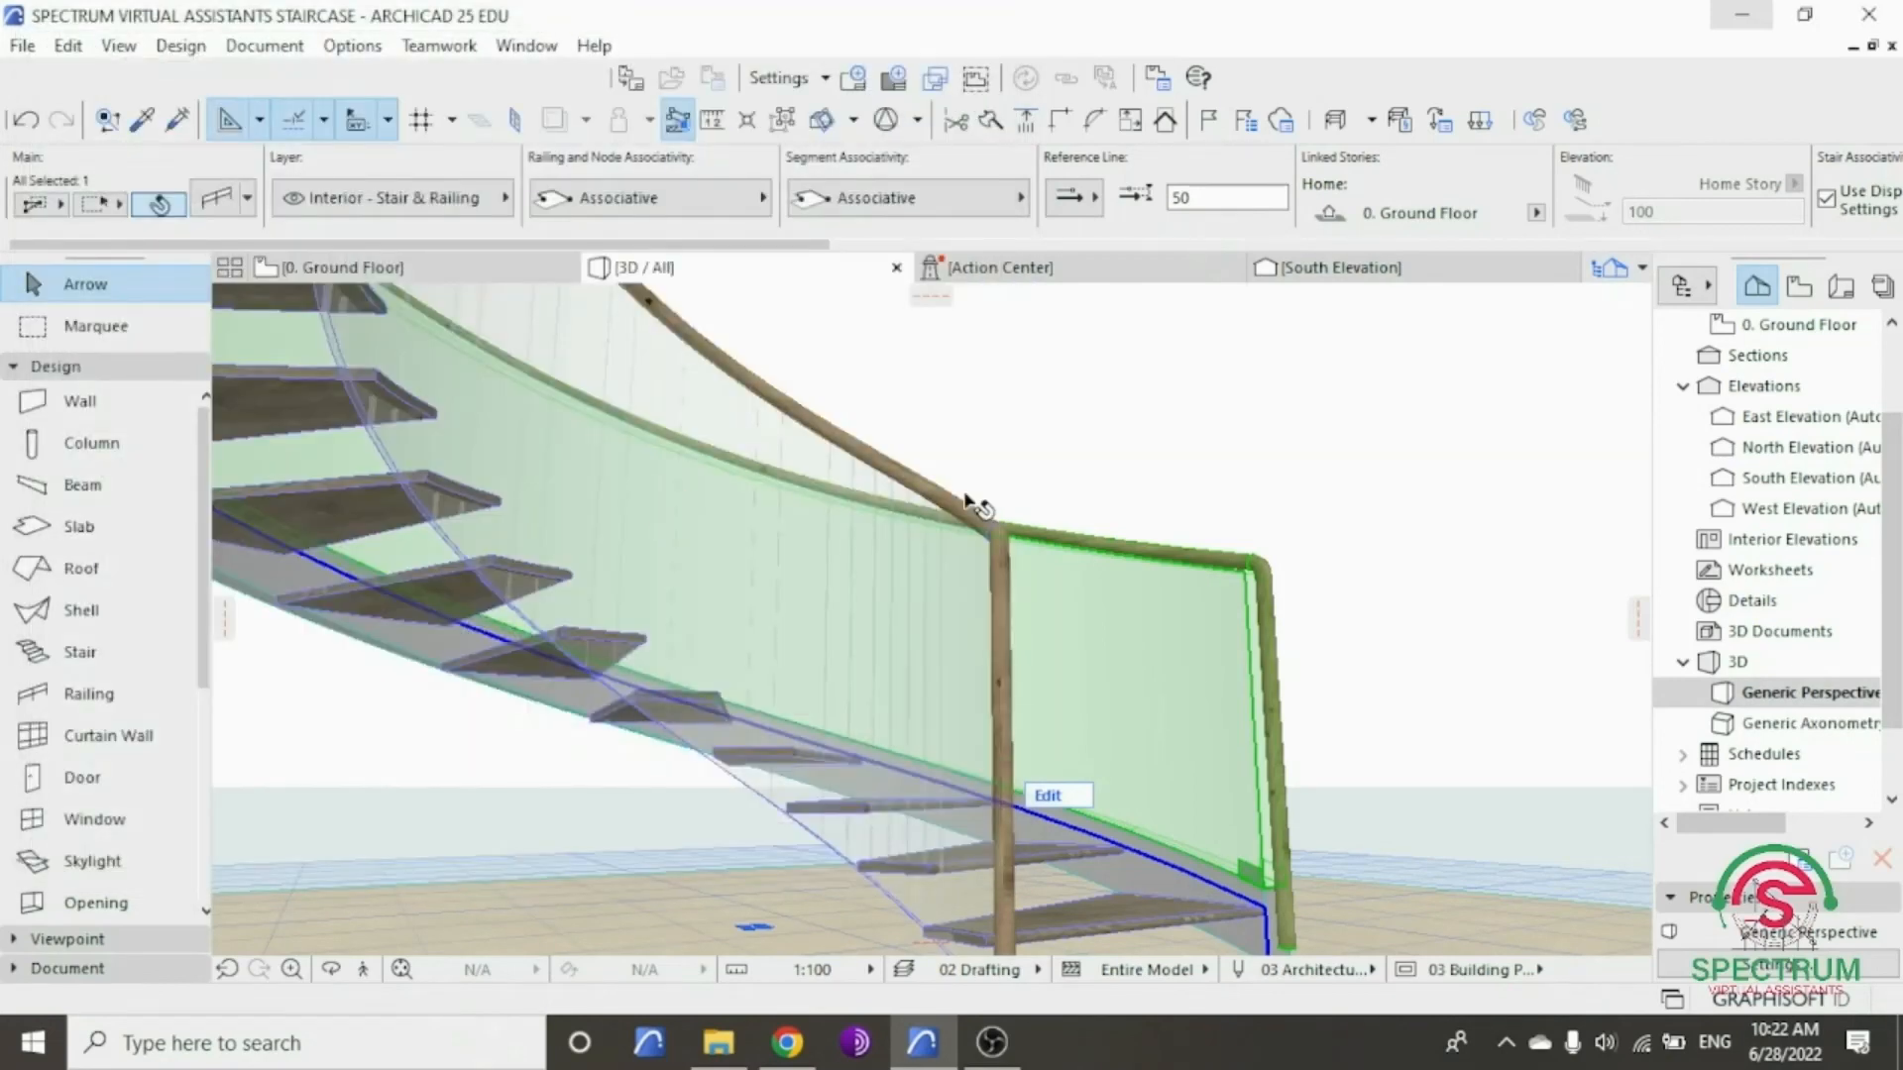
# - Examine the whole staircase from several sides down to the outer stringer below the white panel, and clear the selection
pyautogui.scroll(-5, 1162, 515)
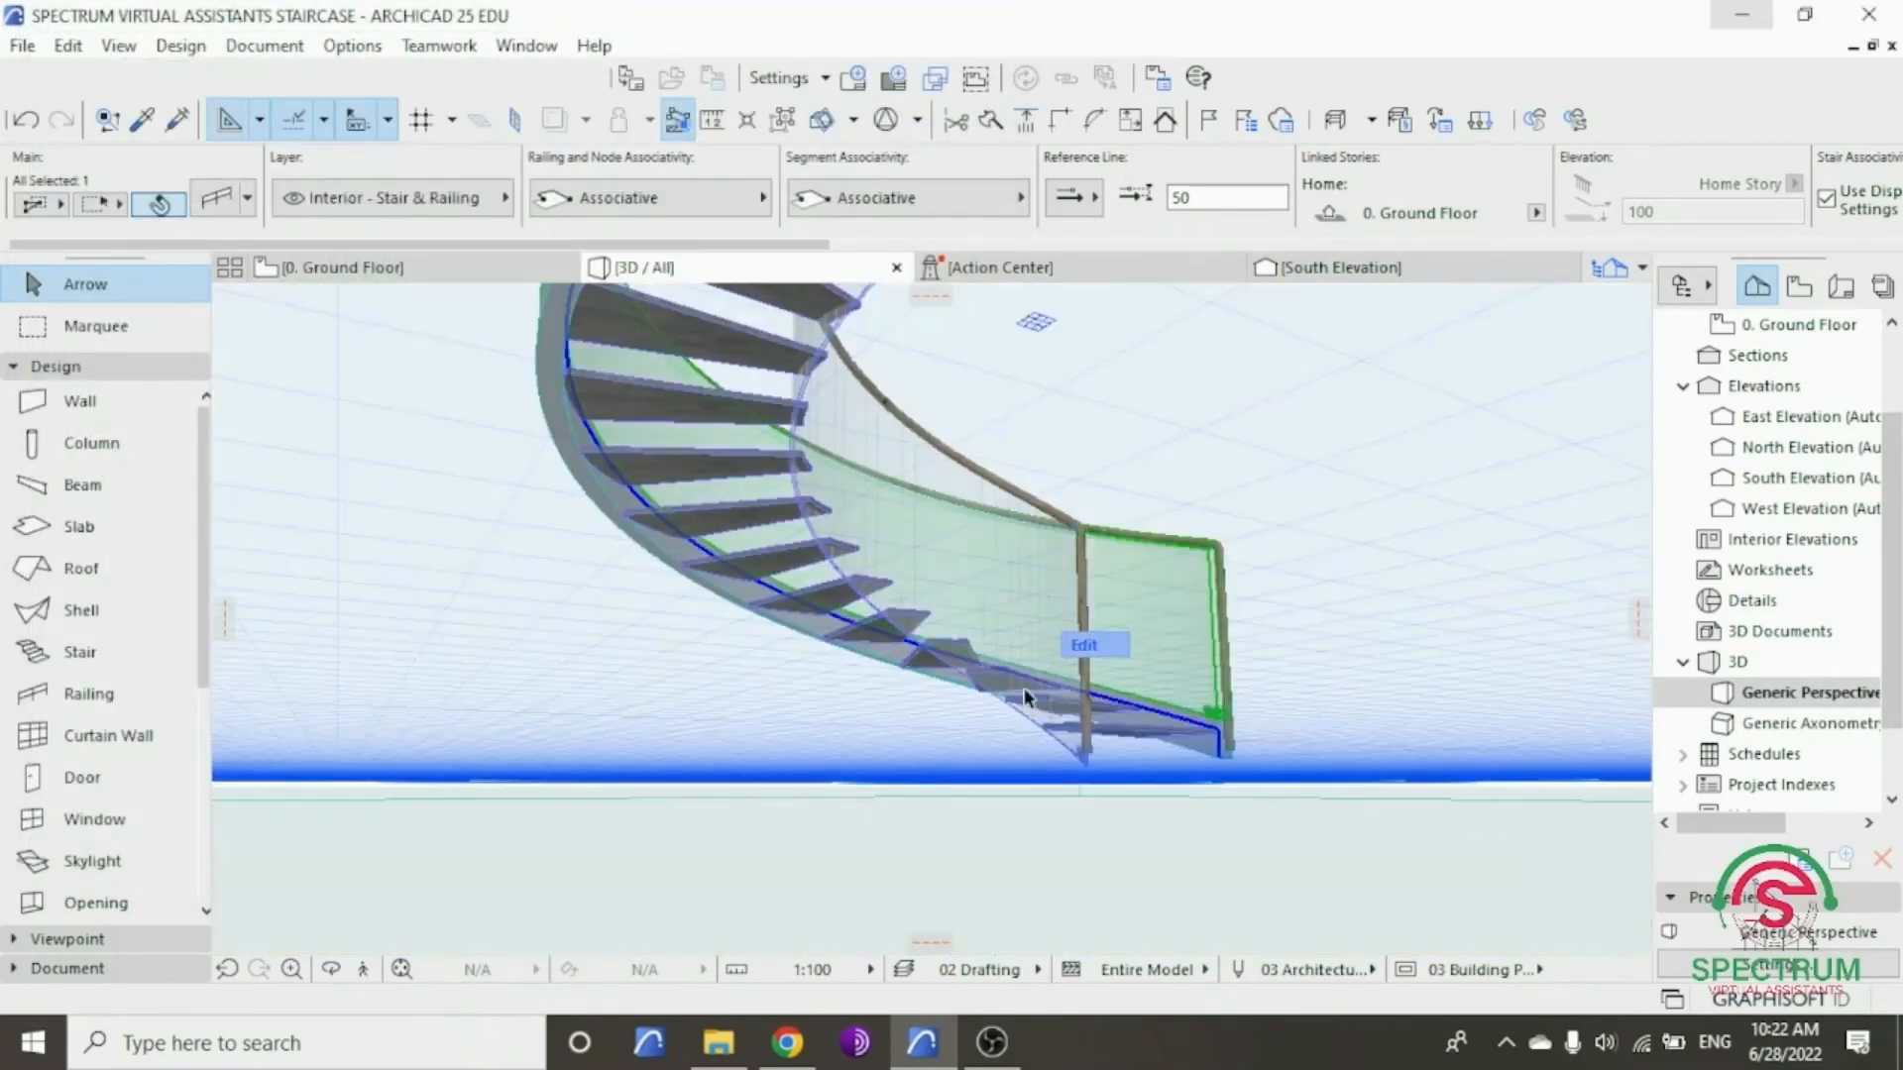
pyautogui.click(399, 971)
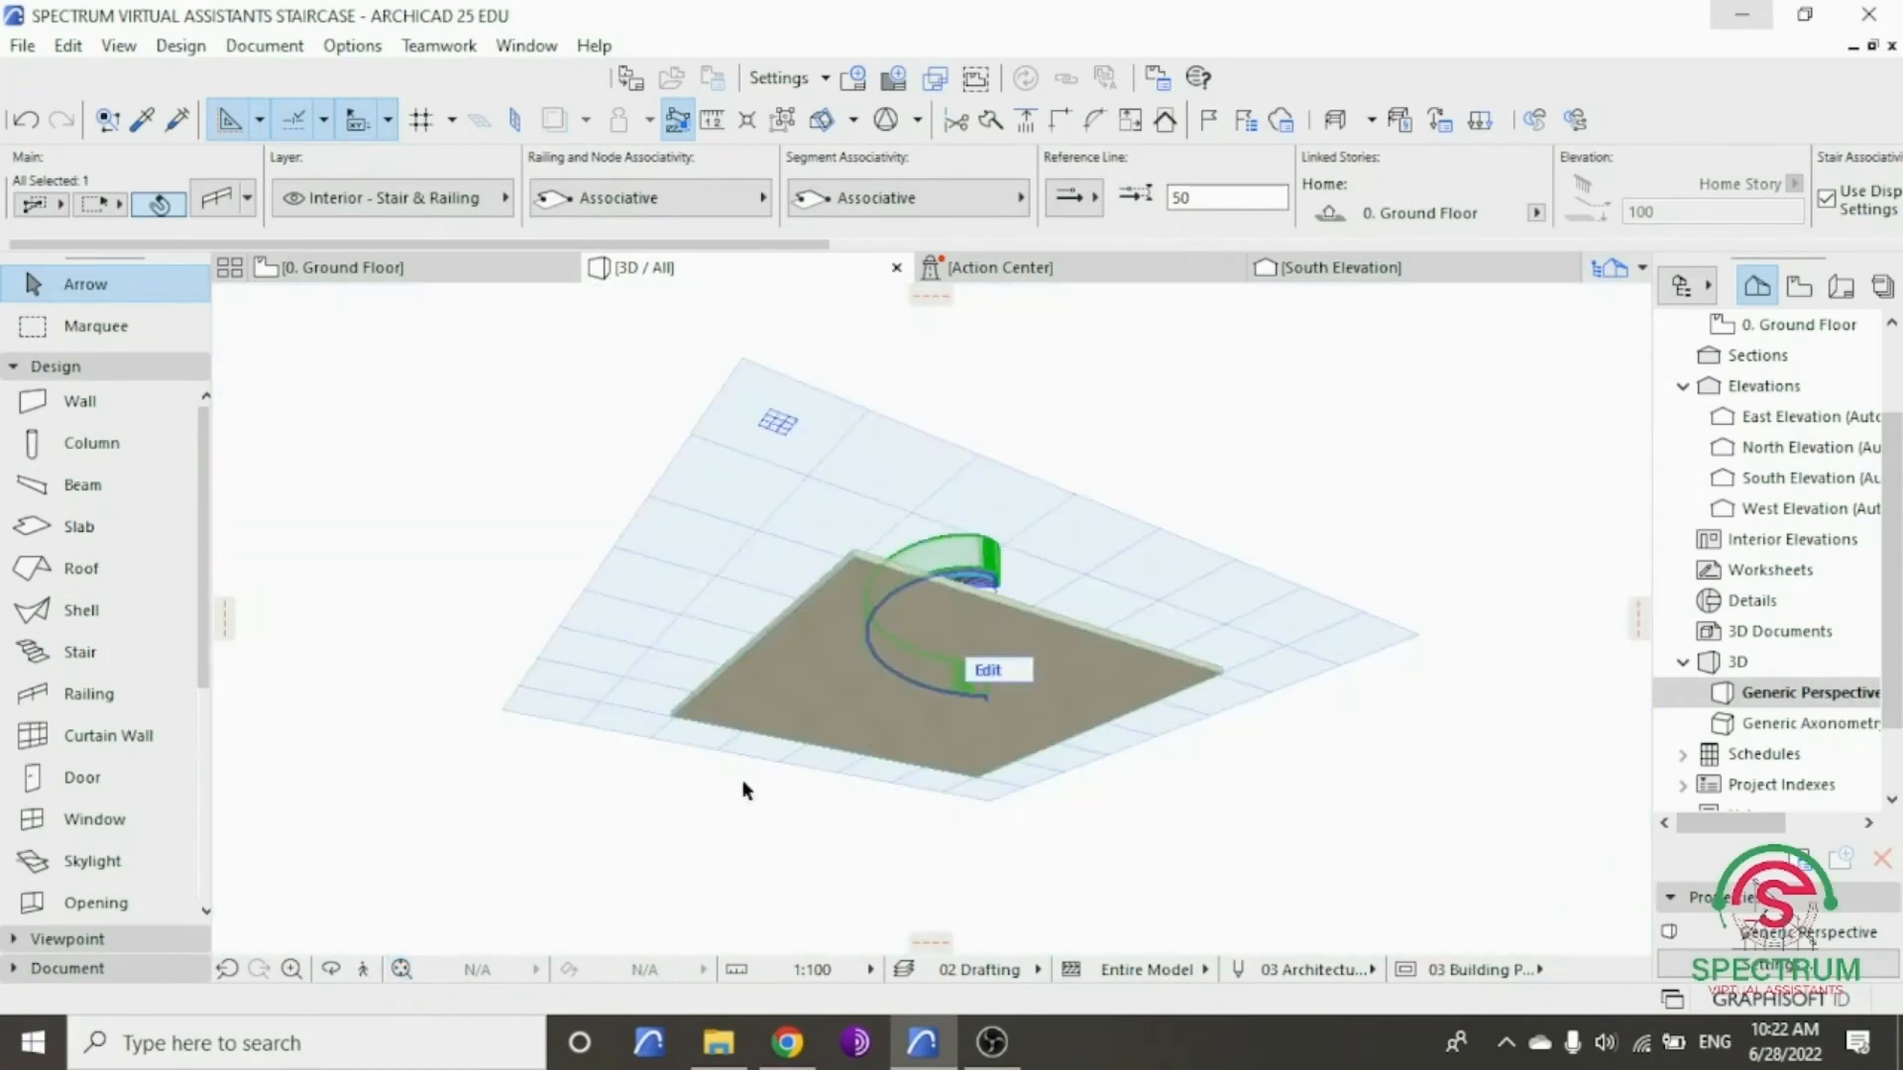
pyautogui.click(331, 969)
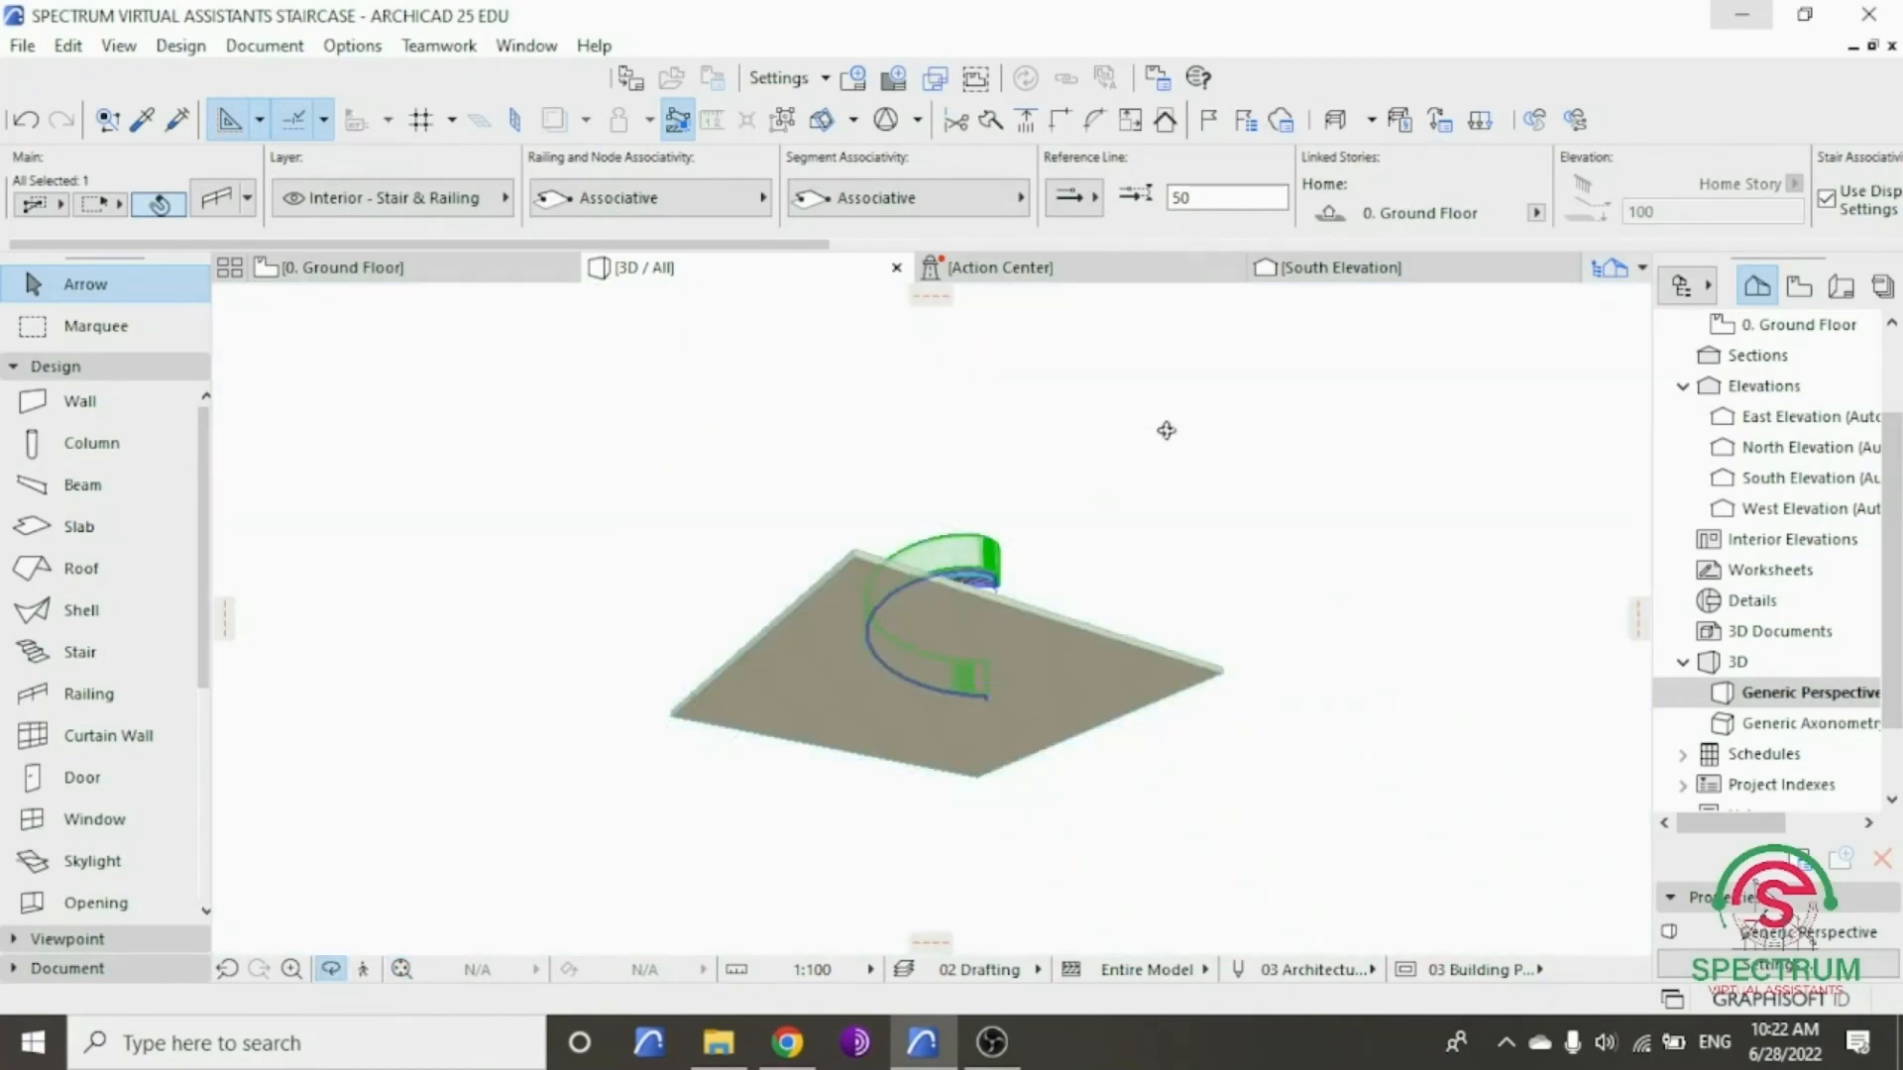
pyautogui.moveTo(1168, 429); pyautogui.dragTo(969, 649)
pyautogui.scroll(10, 969, 649)
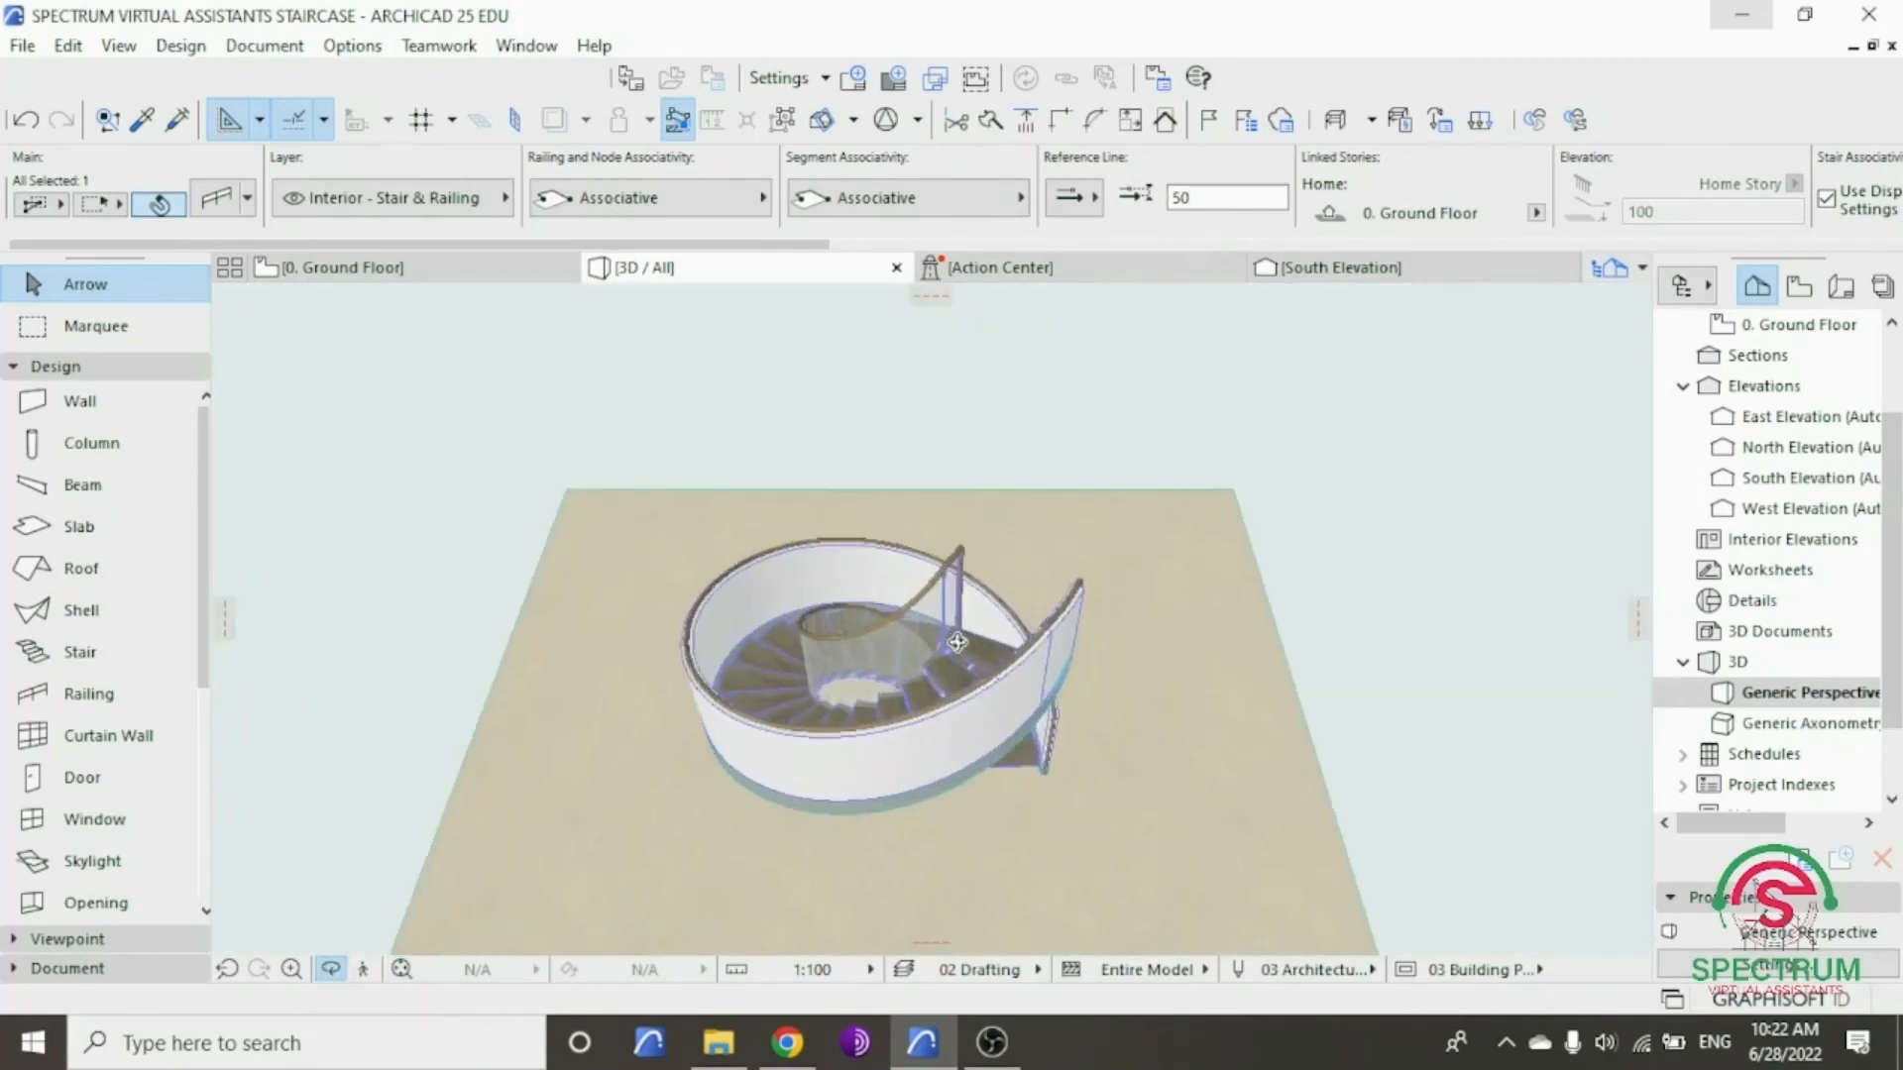
pyautogui.moveTo(1169, 611); pyautogui.dragTo(1520, 535)
pyautogui.scroll(-3, 697, 697)
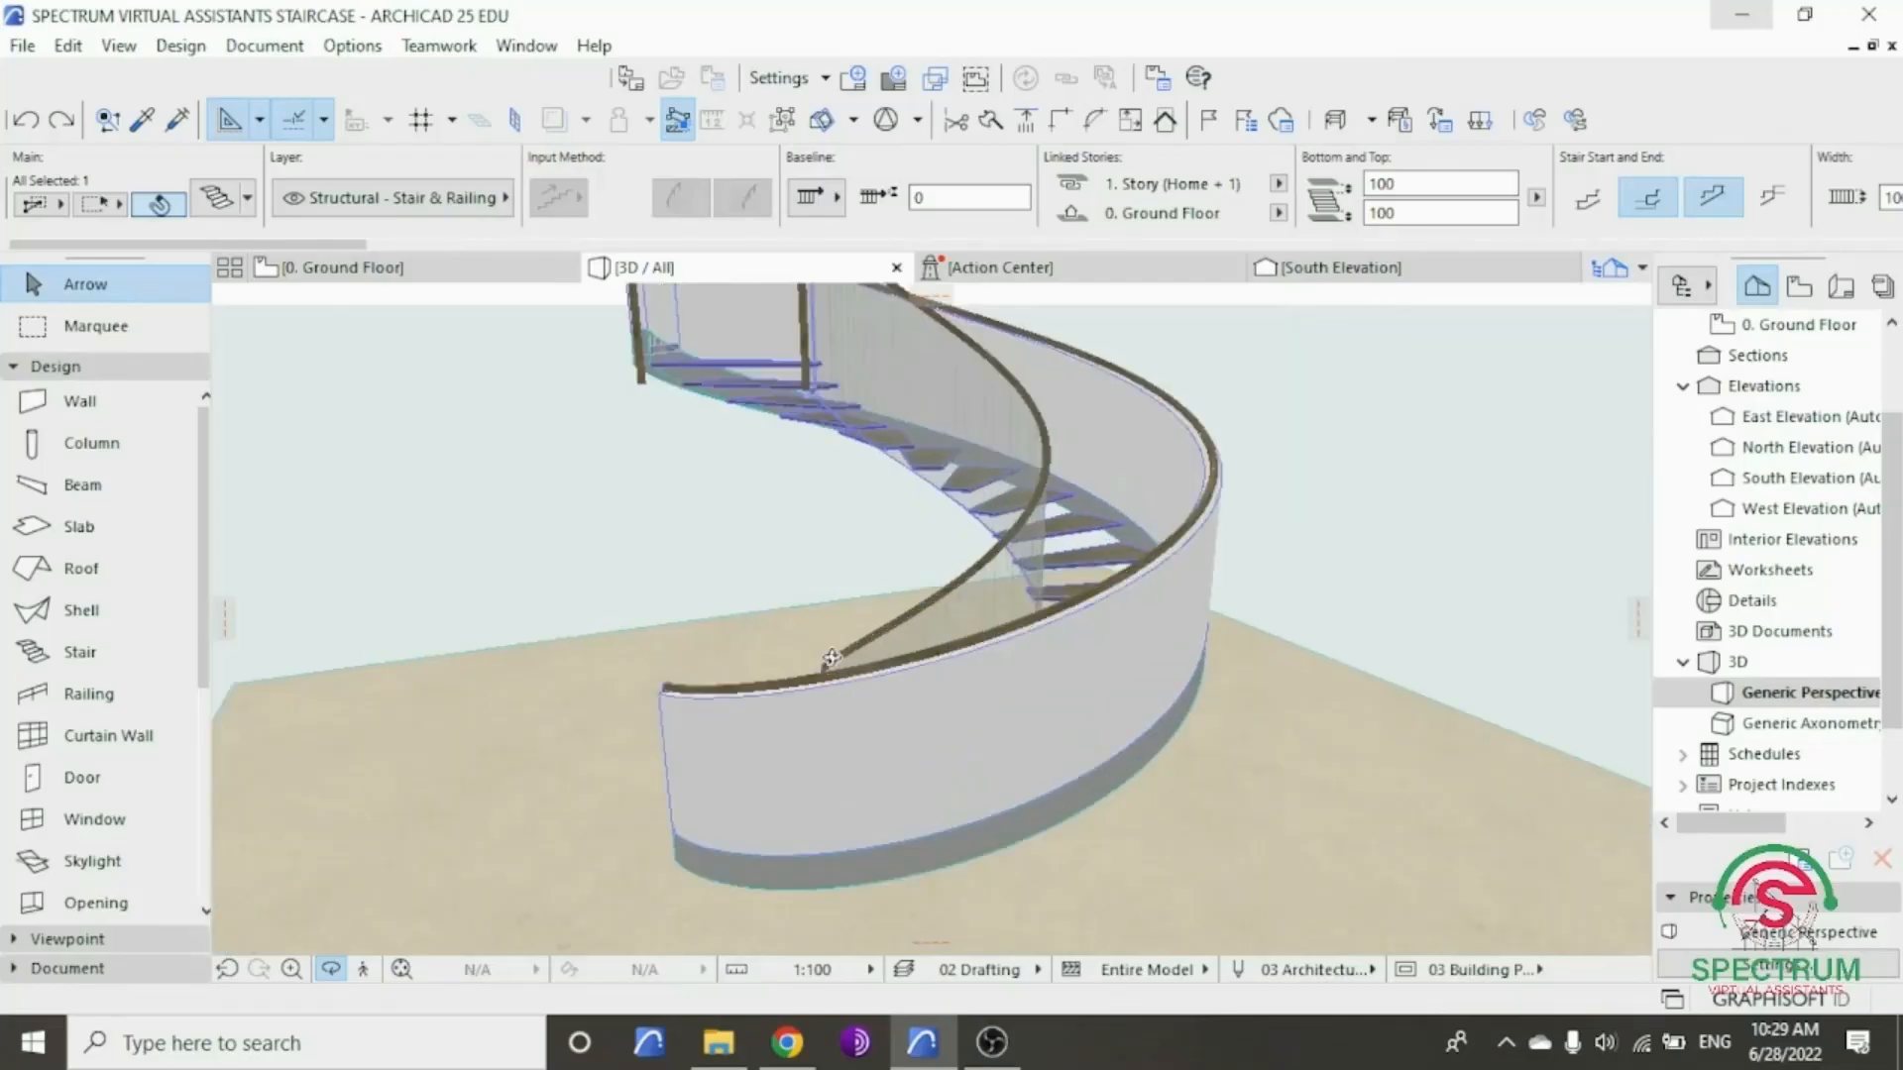
pyautogui.moveTo(931, 613); pyautogui.dragTo(977, 836)
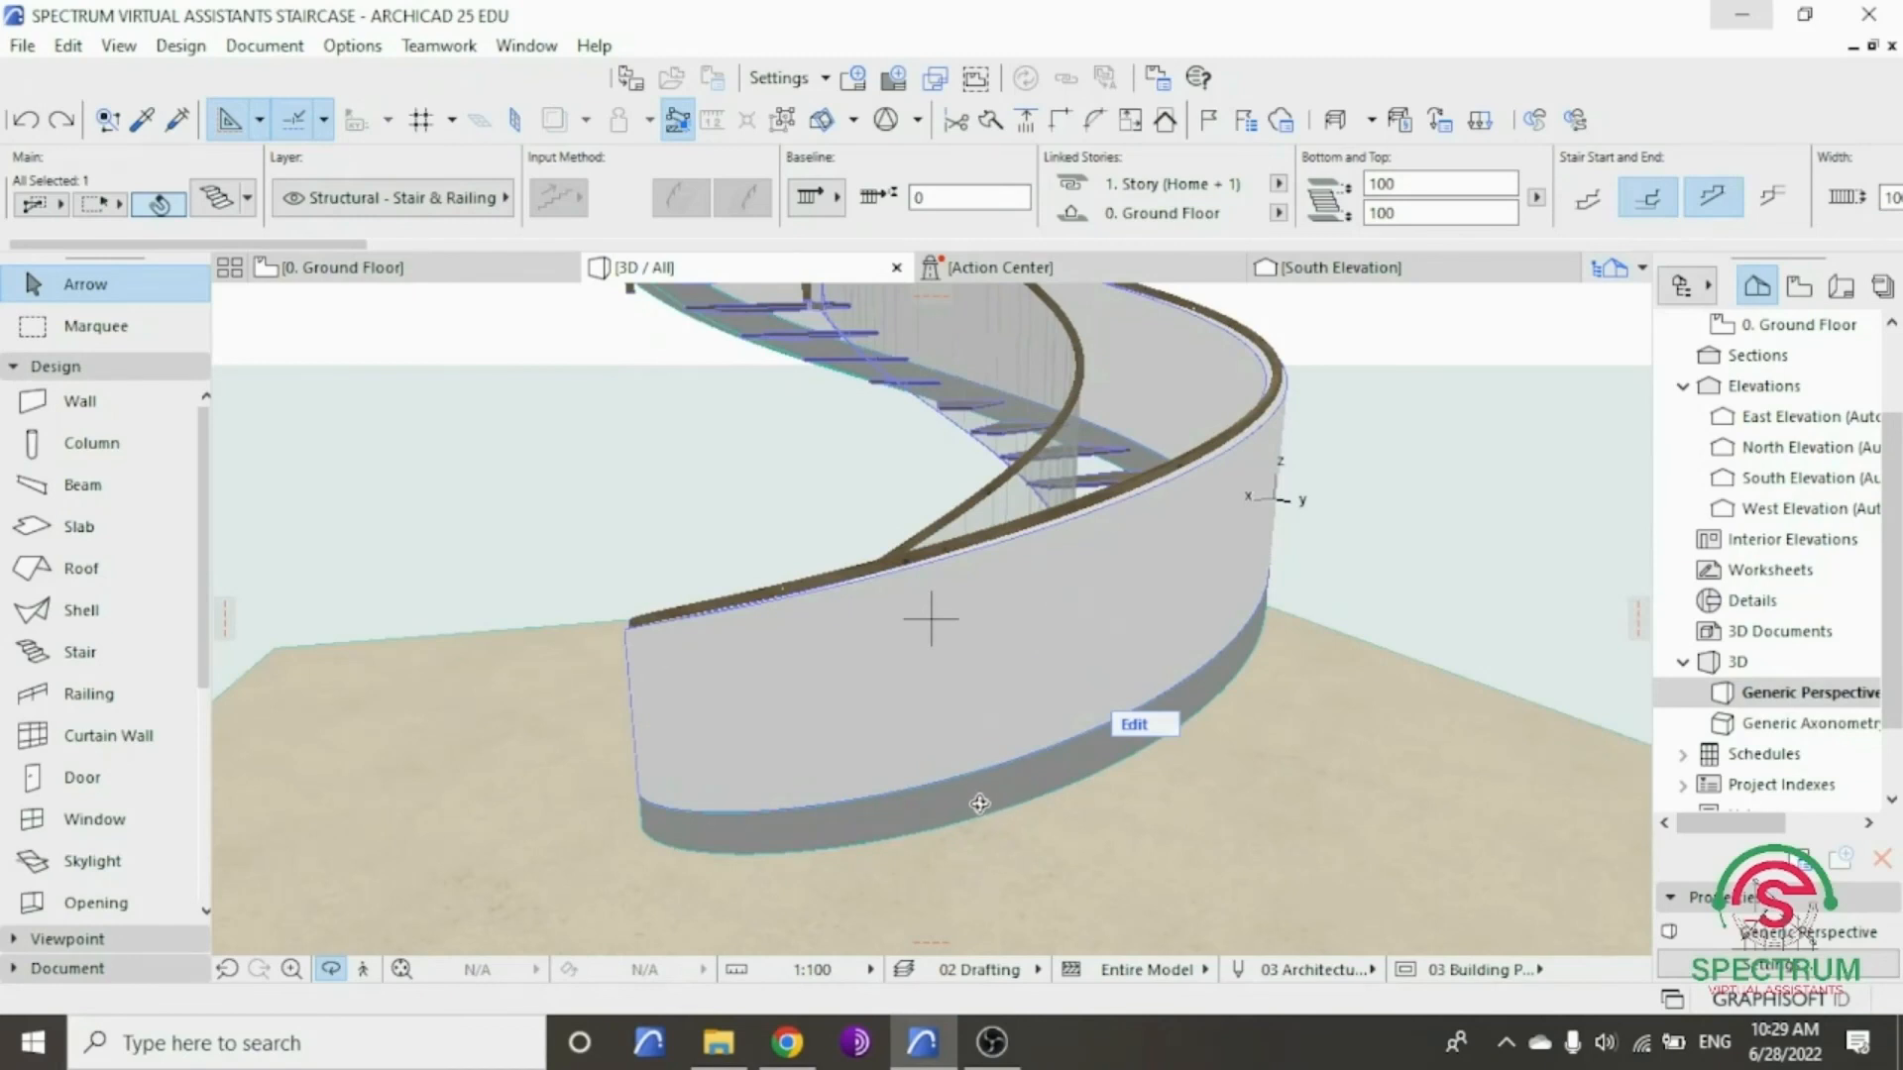
pyautogui.press('Escape')
pyautogui.press('Escape')
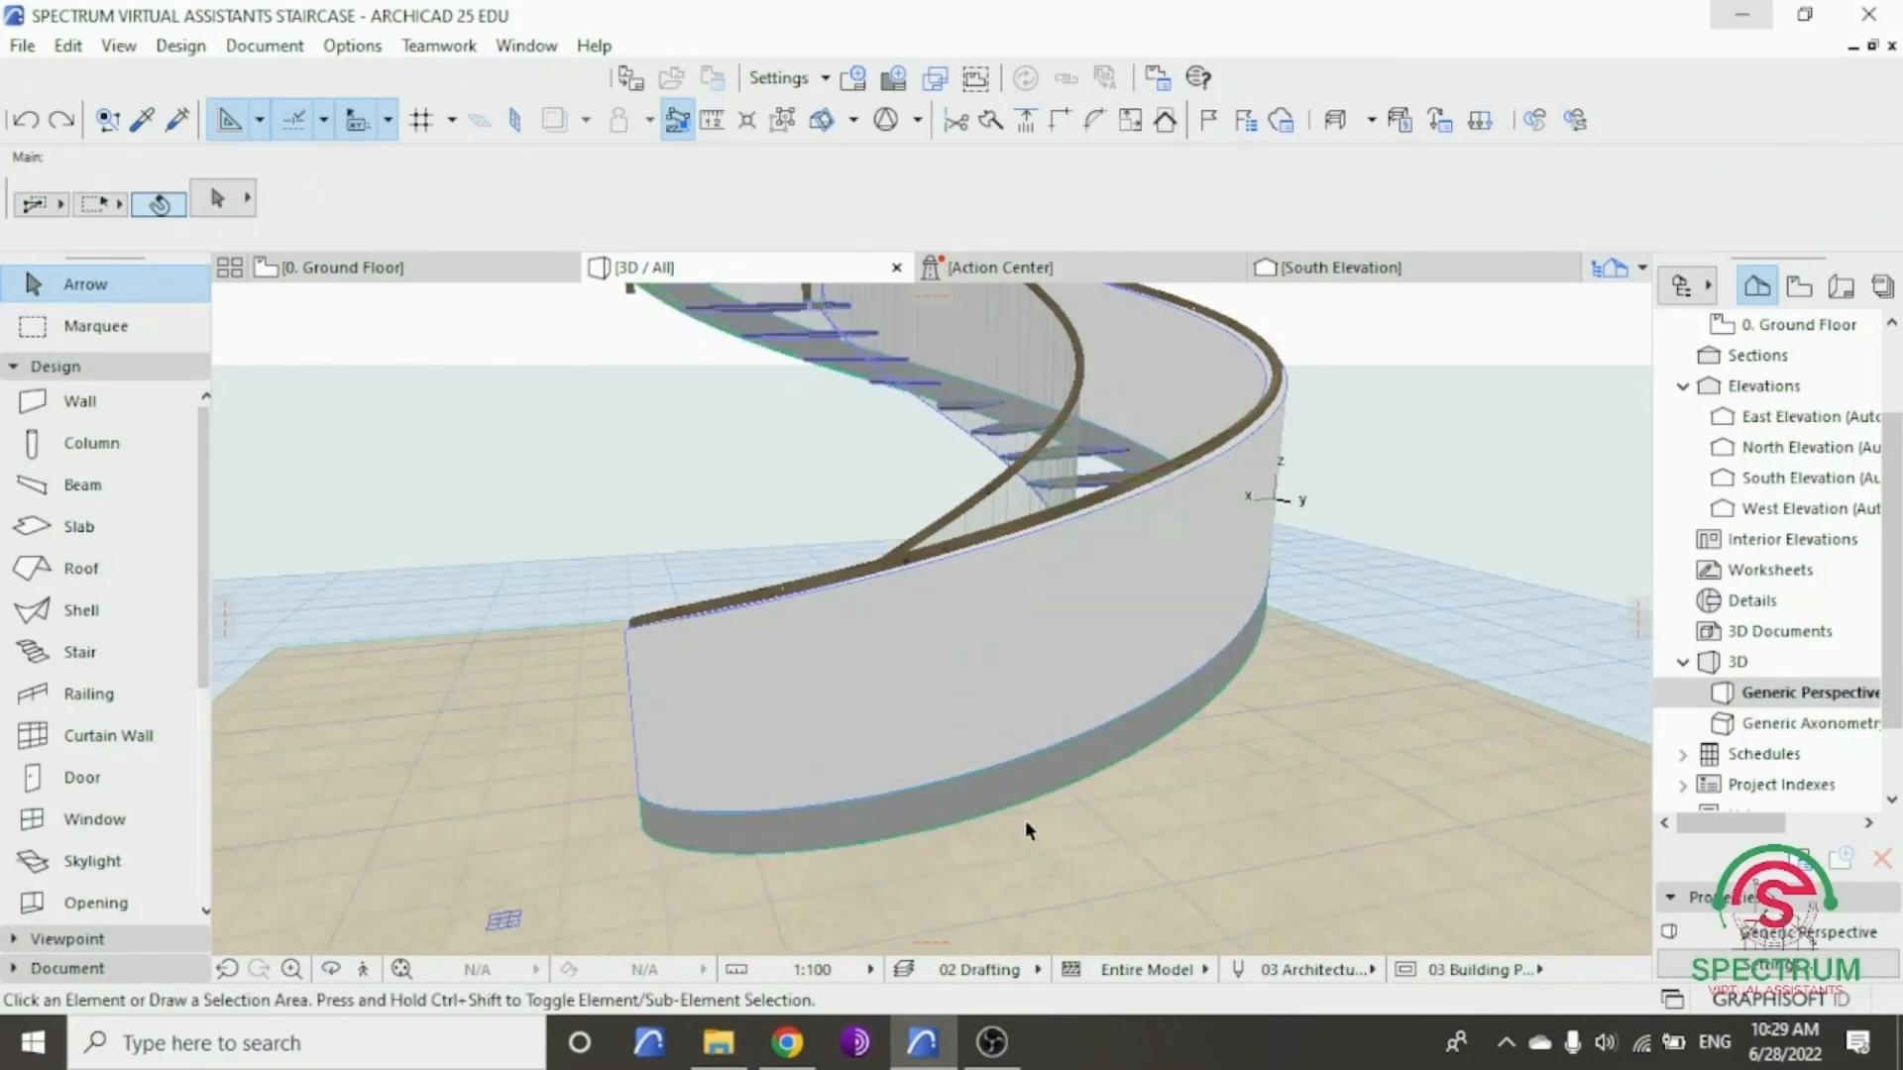
# - Select the stair and open the Representation page of its right flight stringer's component settings
pyautogui.click(994, 789)
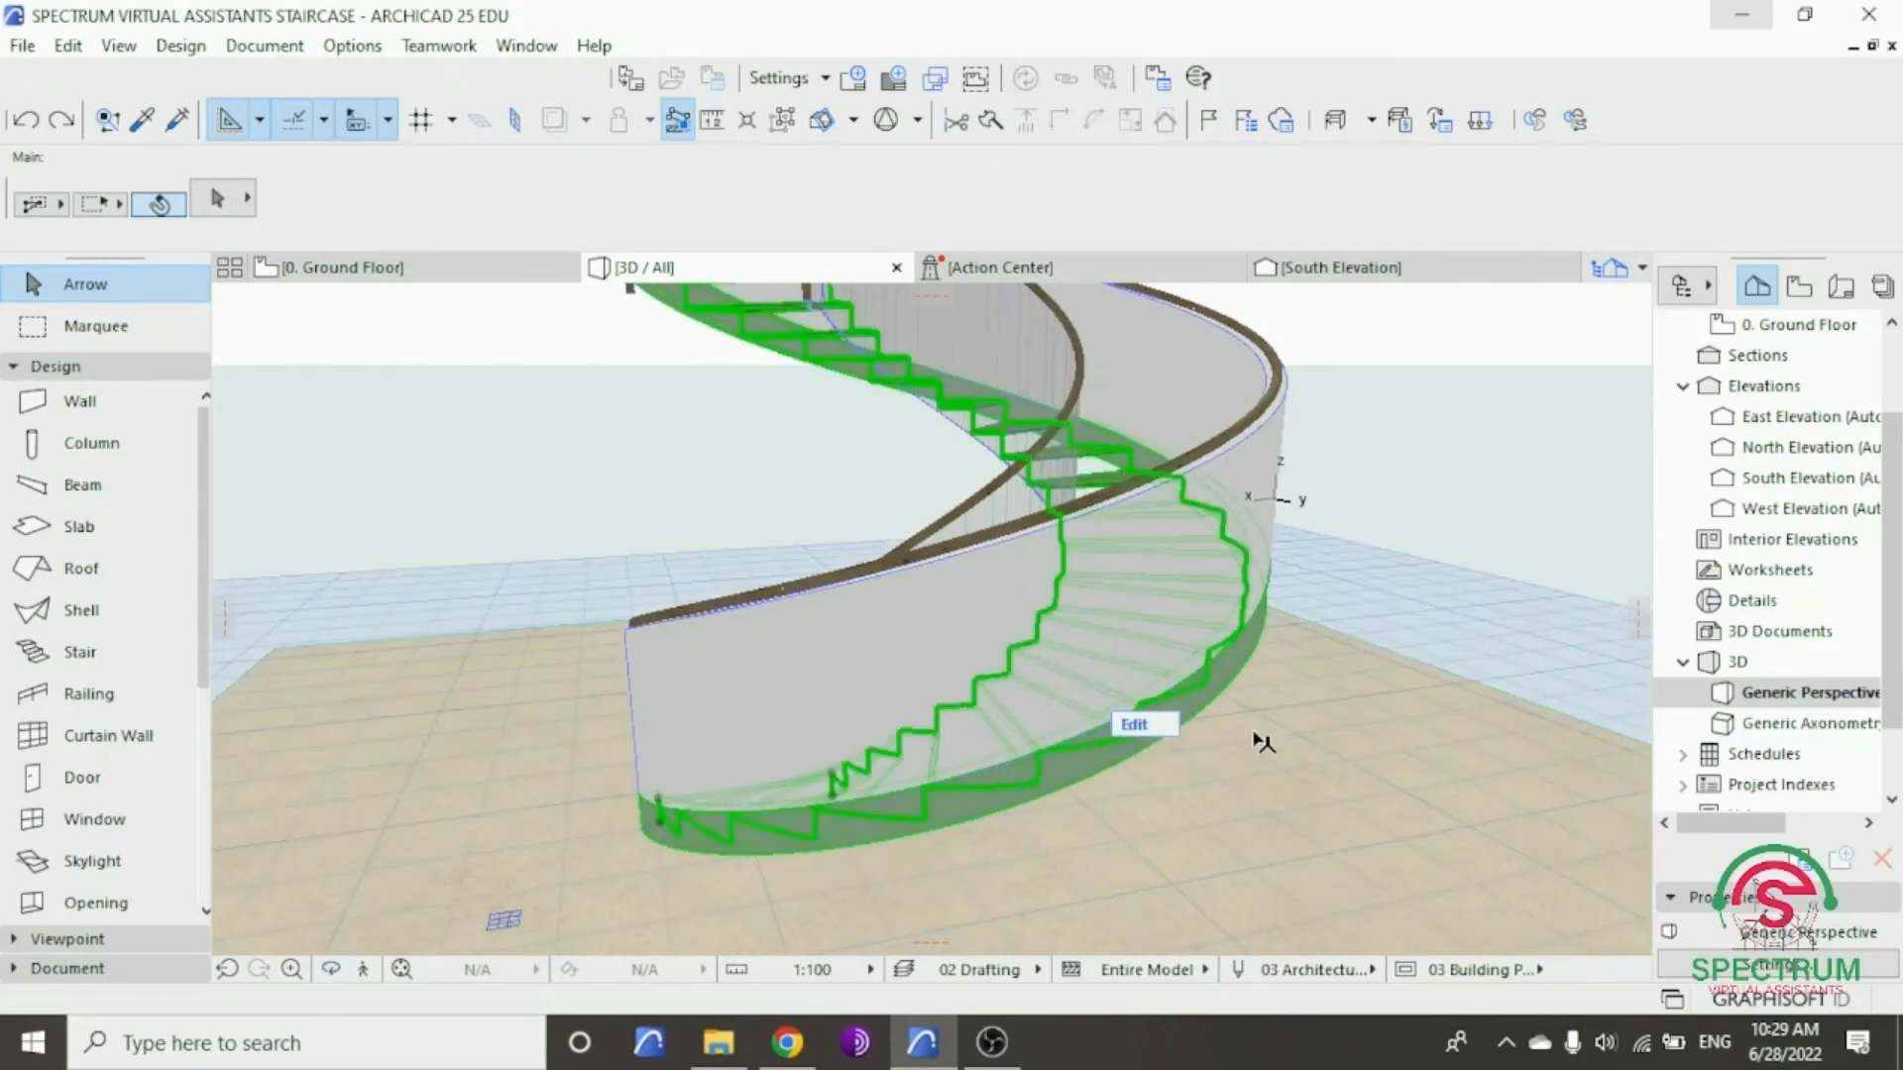
pyautogui.rightClick(1388, 389)
pyautogui.click(1463, 384)
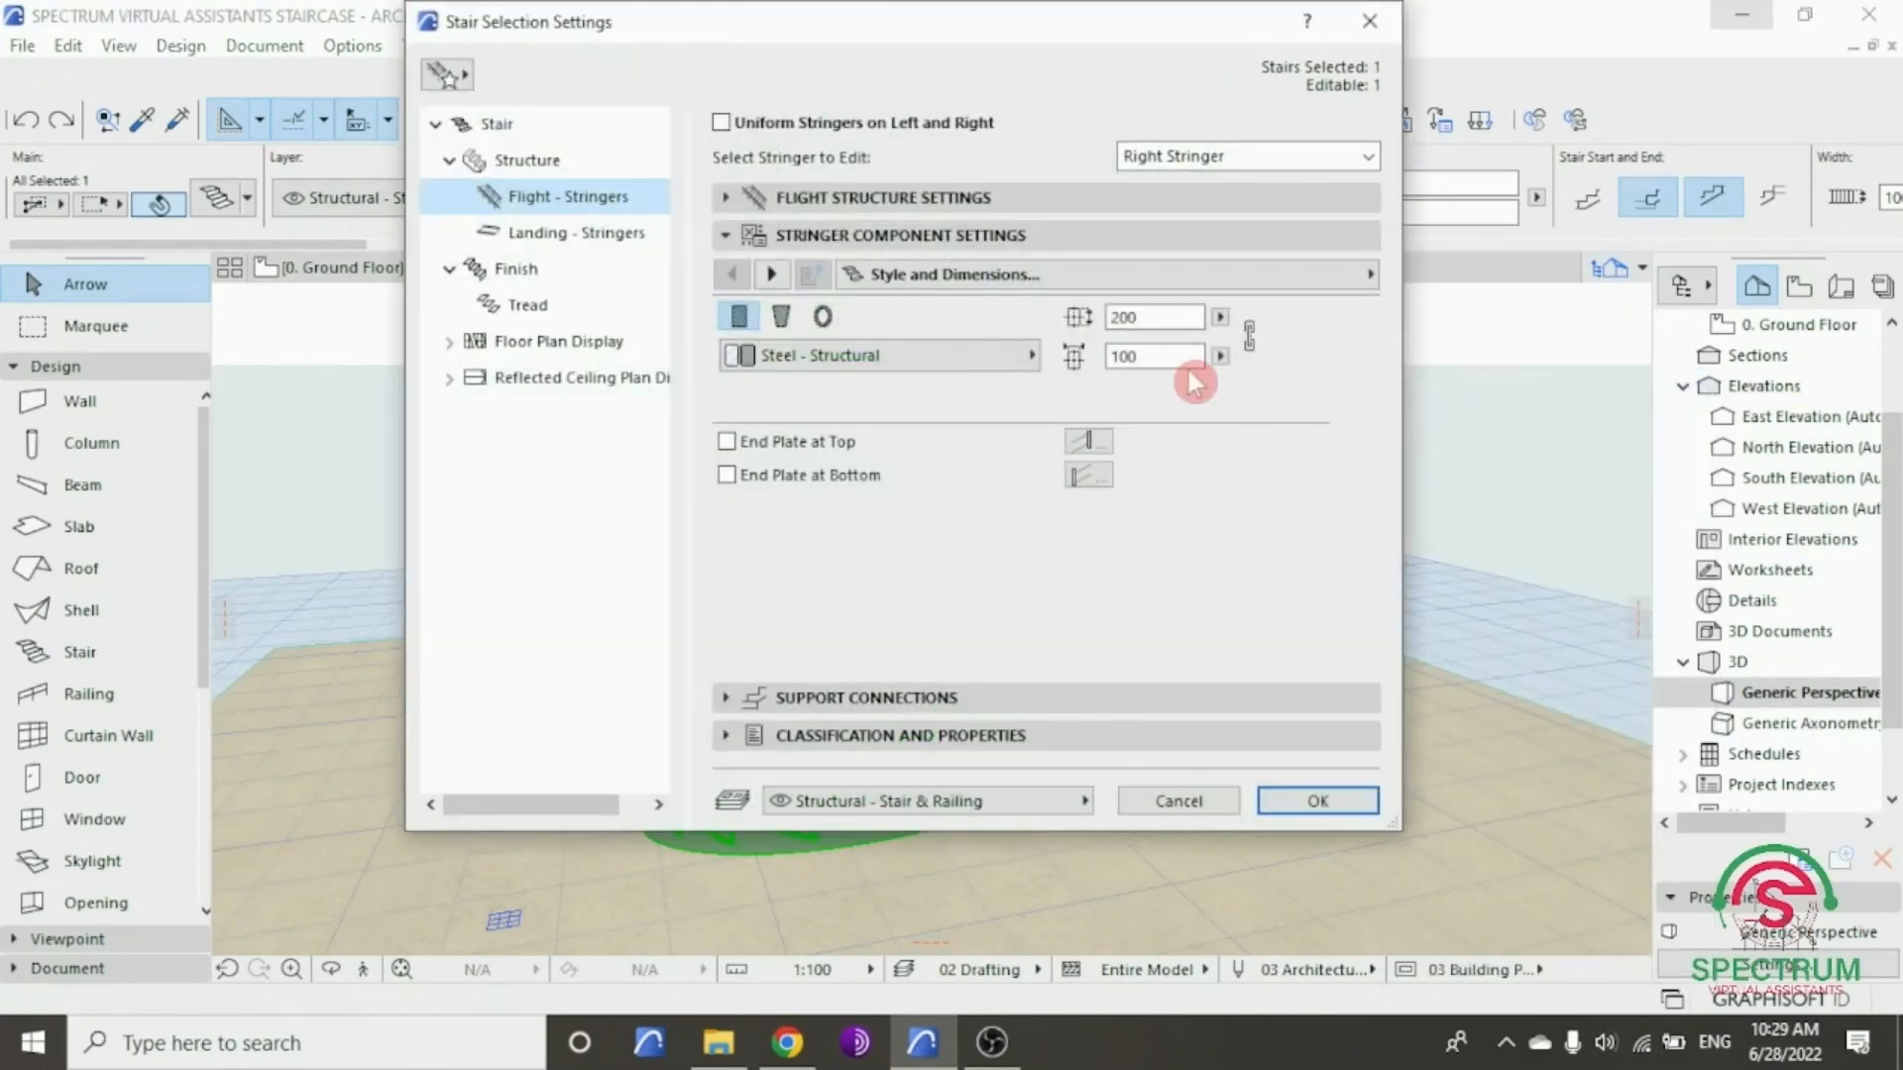
pyautogui.click(527, 160)
pyautogui.click(573, 203)
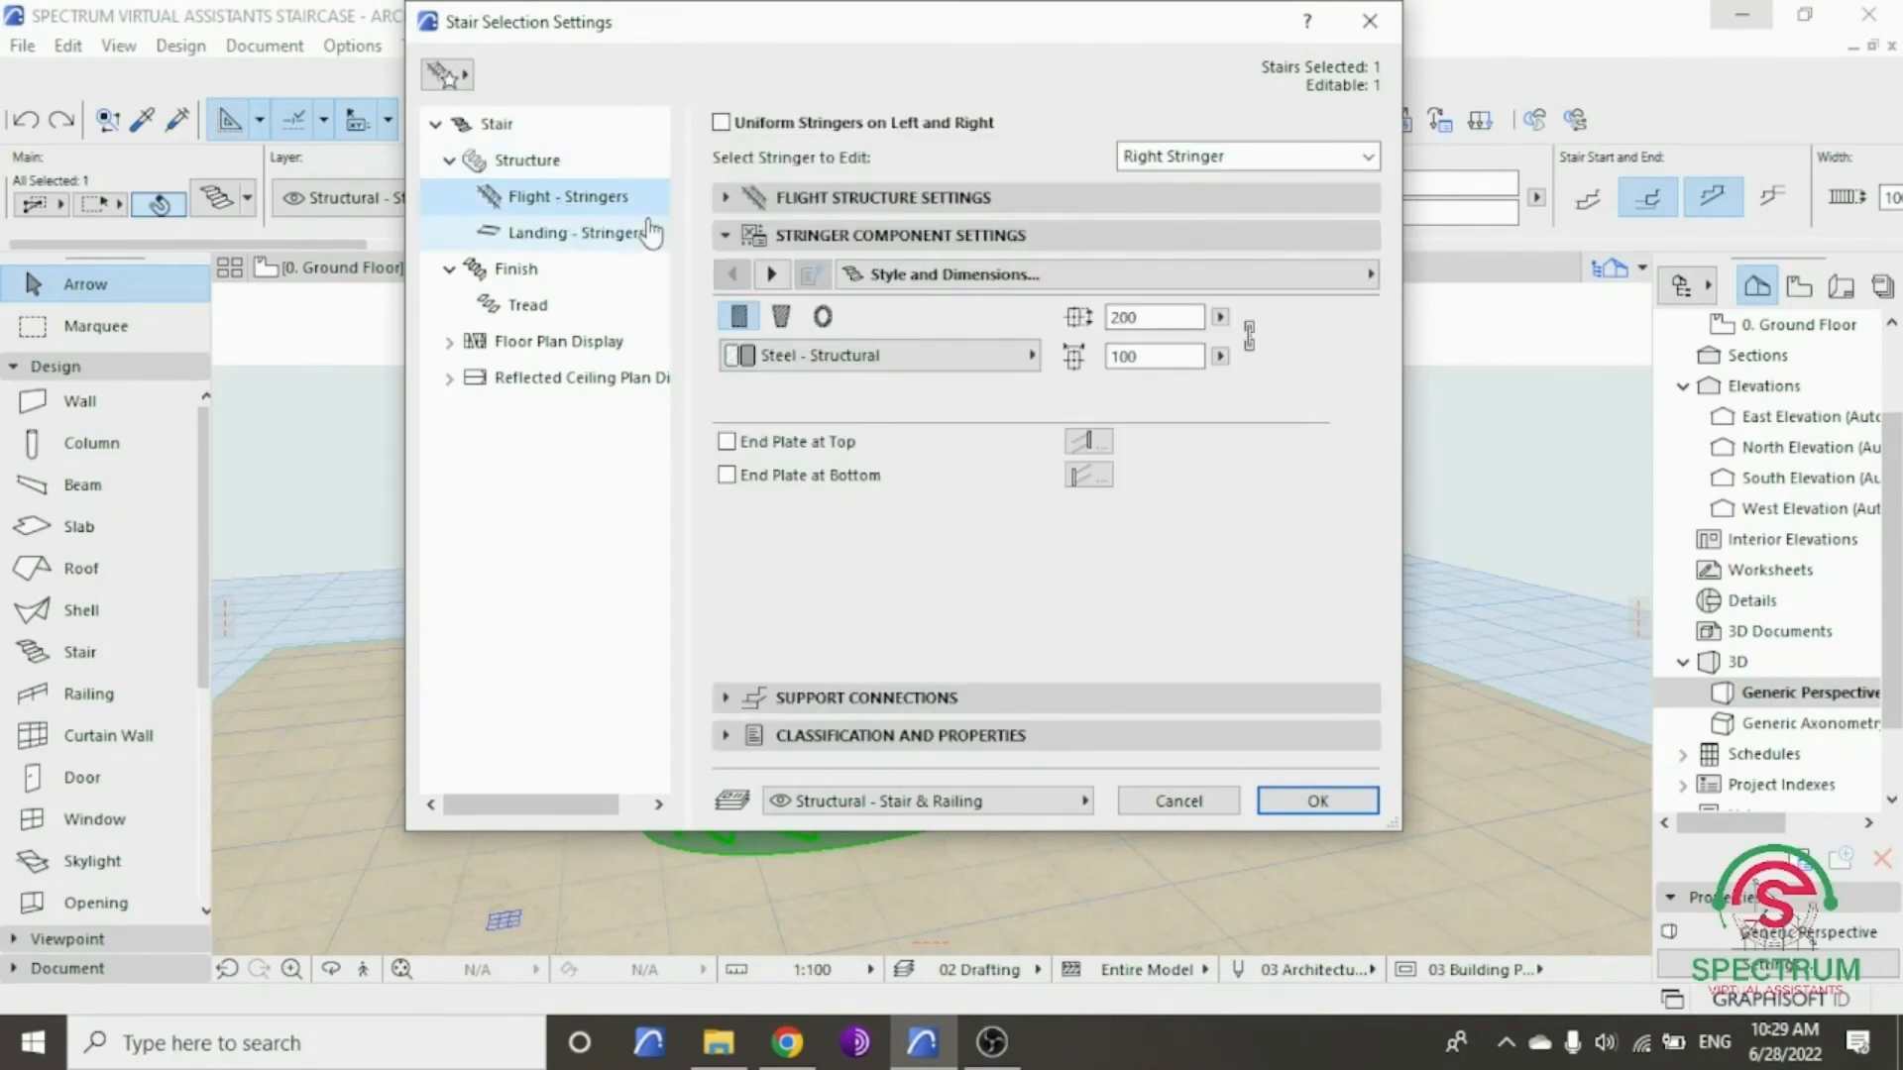
pyautogui.click(798, 238)
pyautogui.click(801, 243)
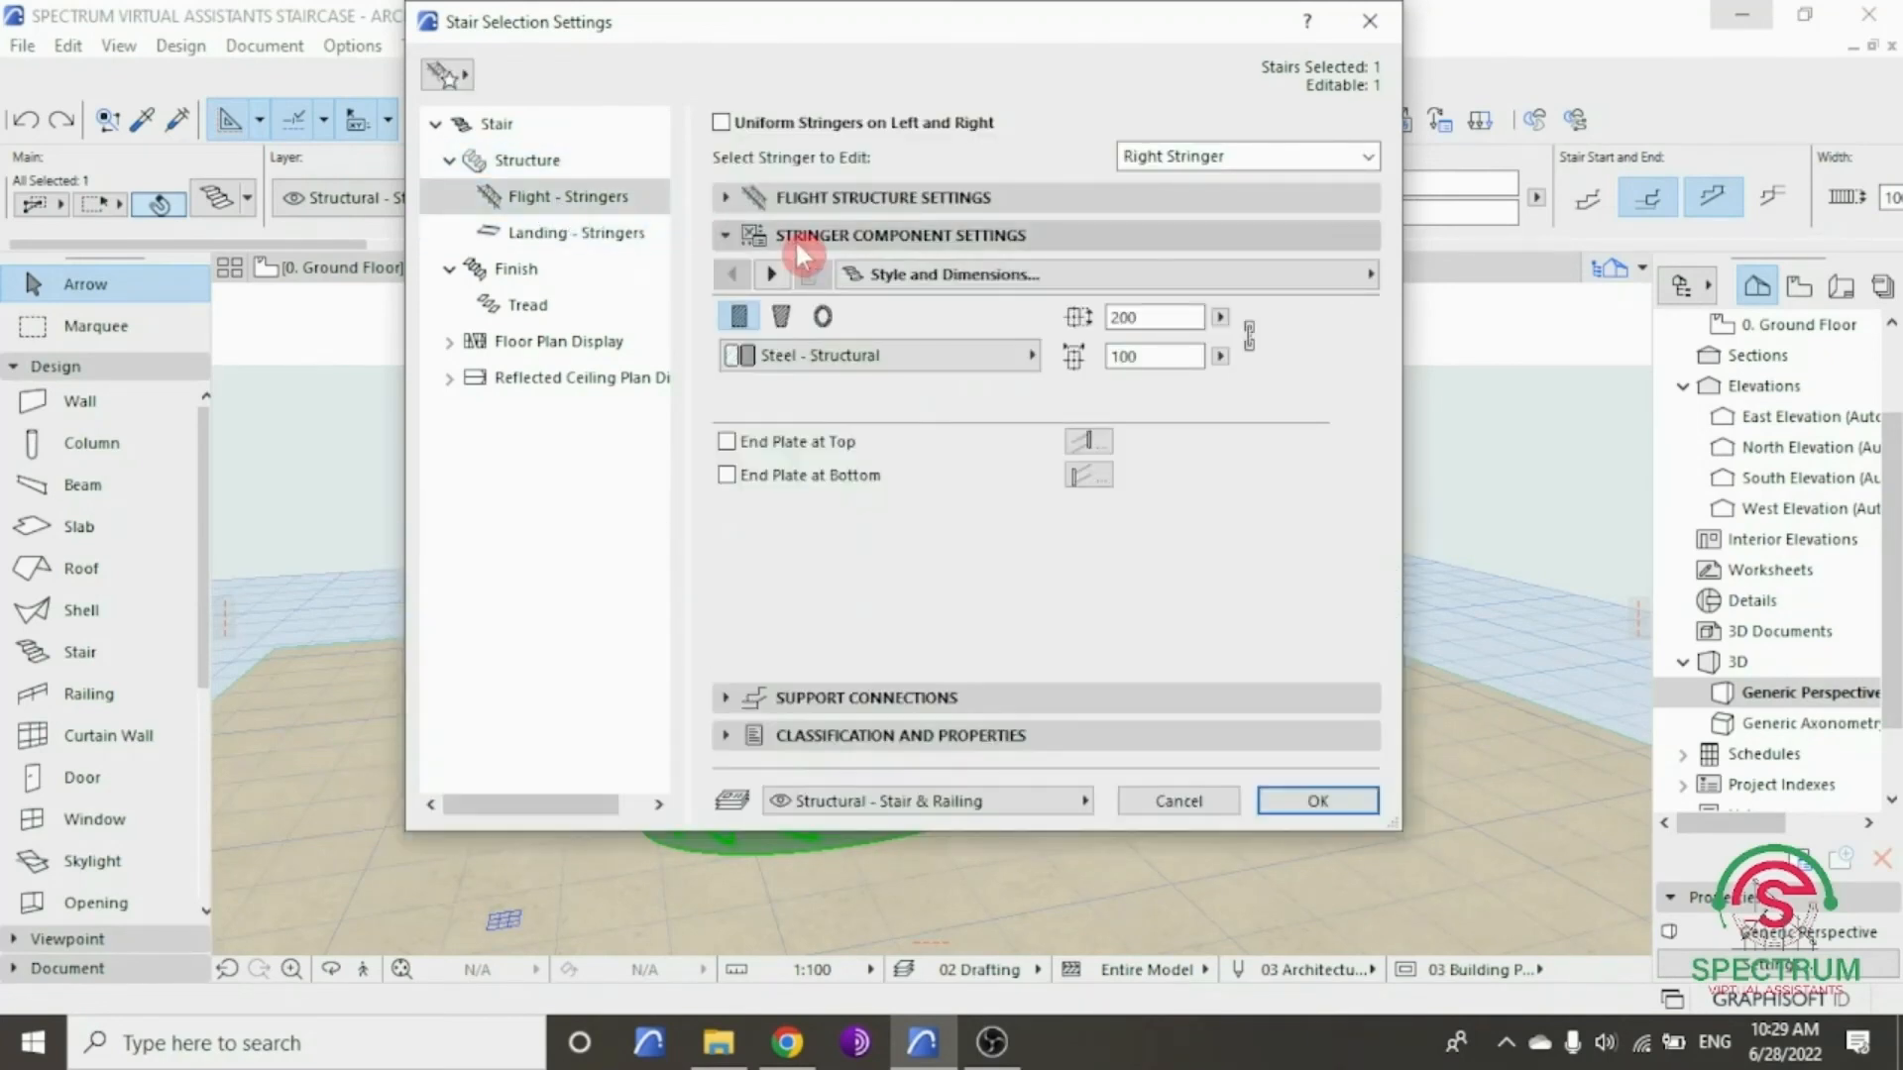
pyautogui.click(889, 277)
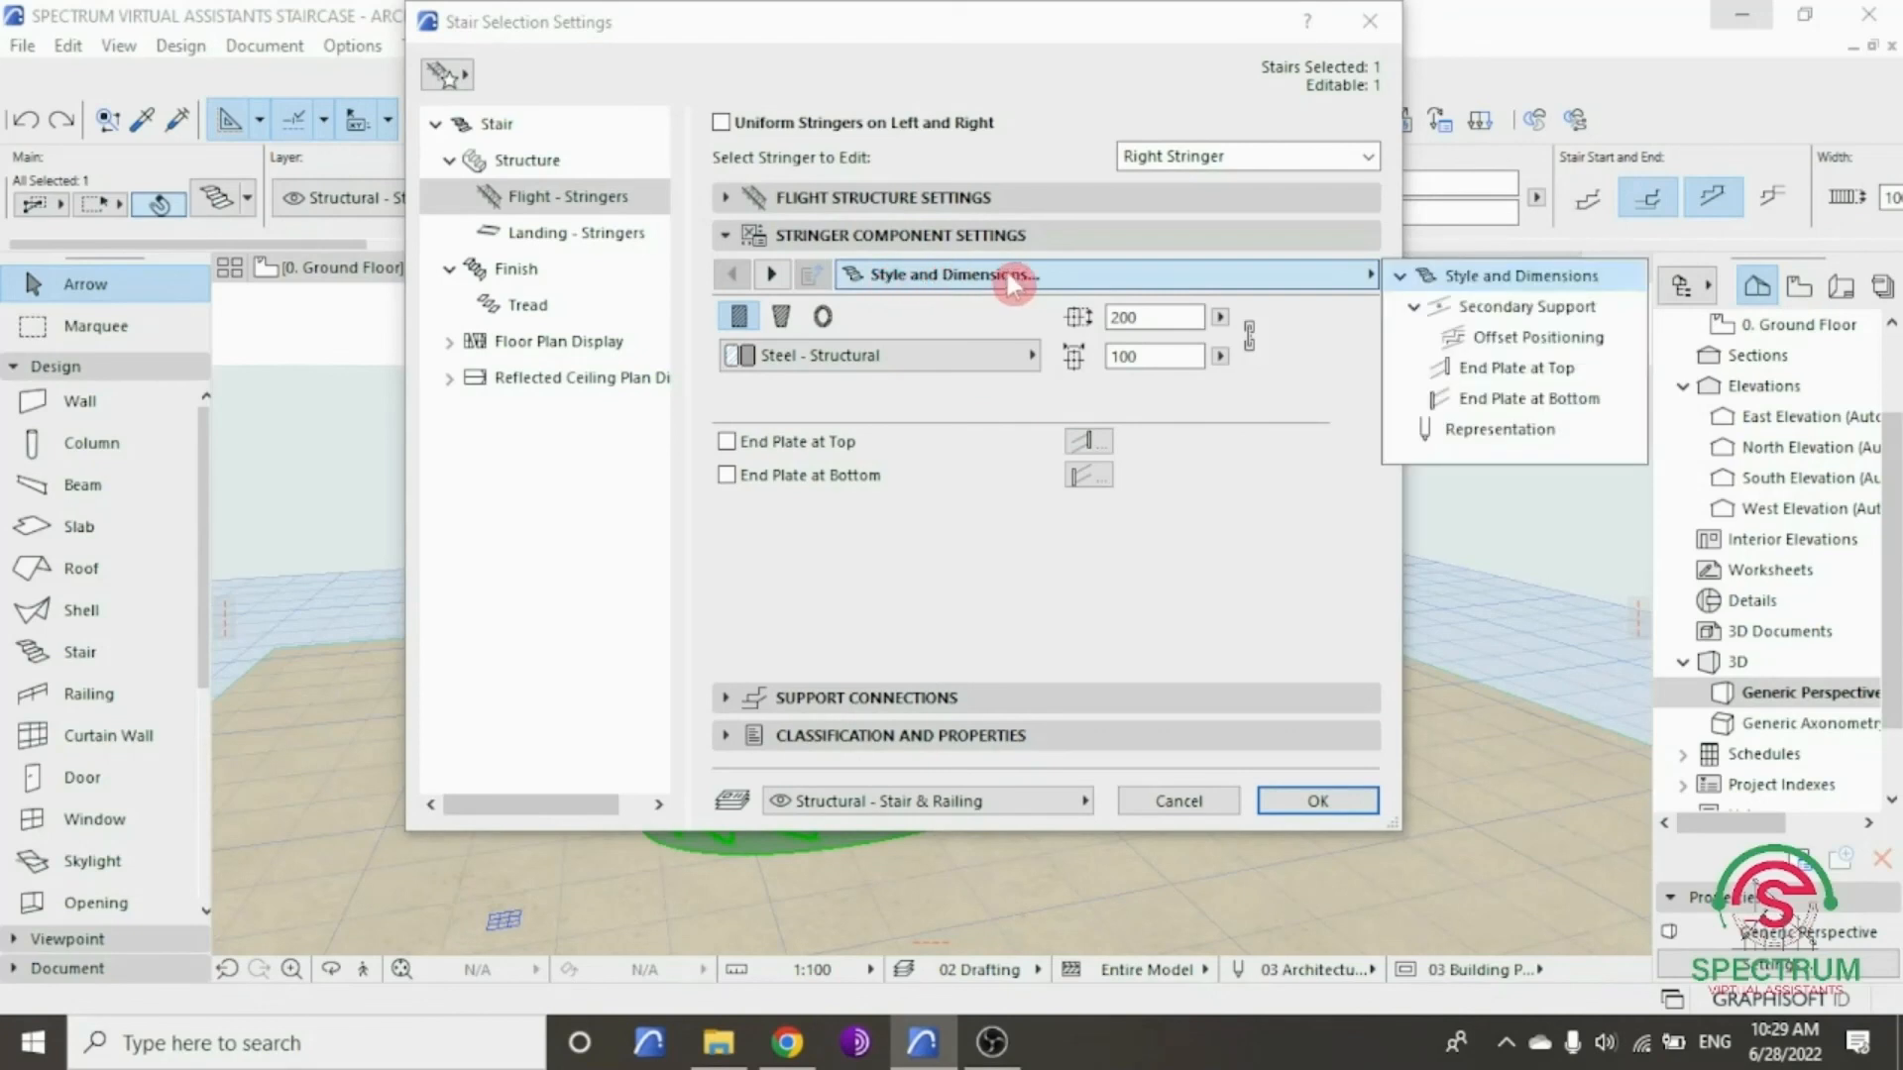
pyautogui.click(1491, 432)
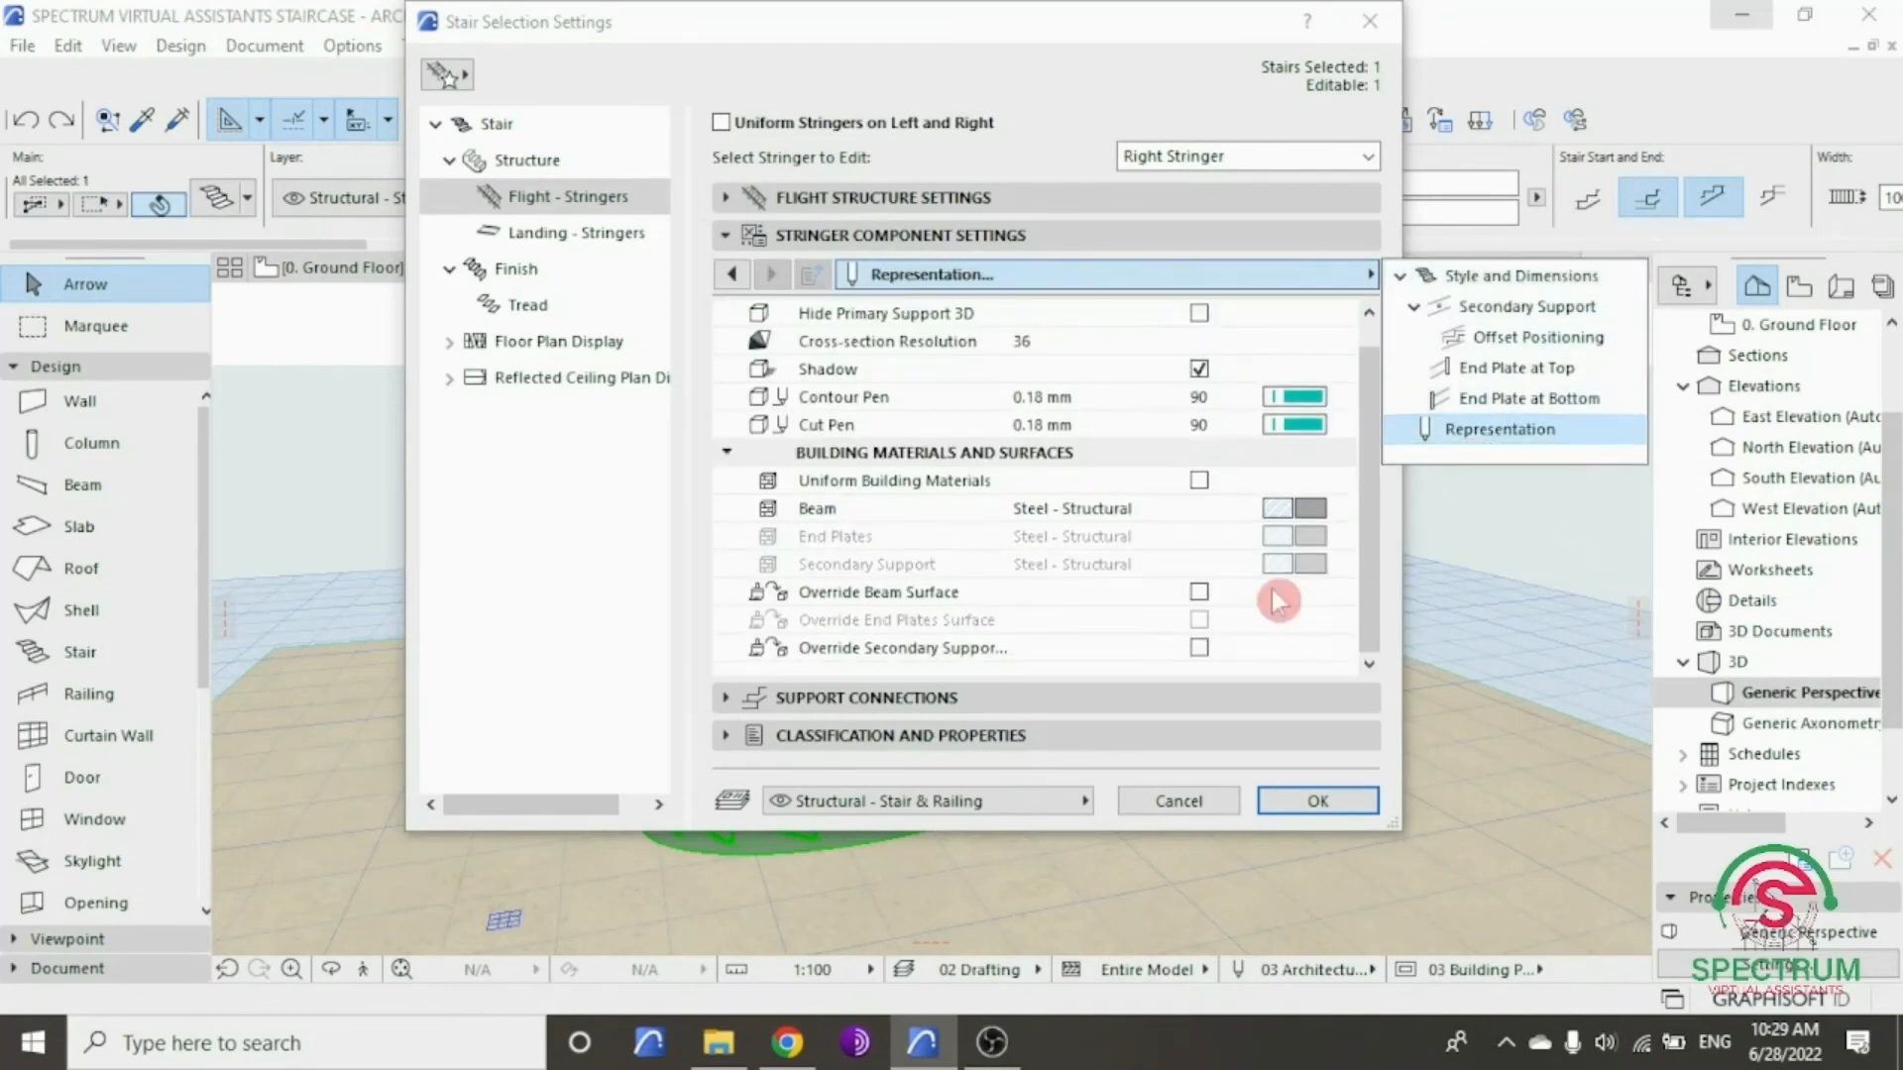
# - Enable the surface overrides for the right stringer's beam and secondary support
pyautogui.click(1193, 597)
pyautogui.click(1197, 595)
pyautogui.scroll(-3, 1201, 639)
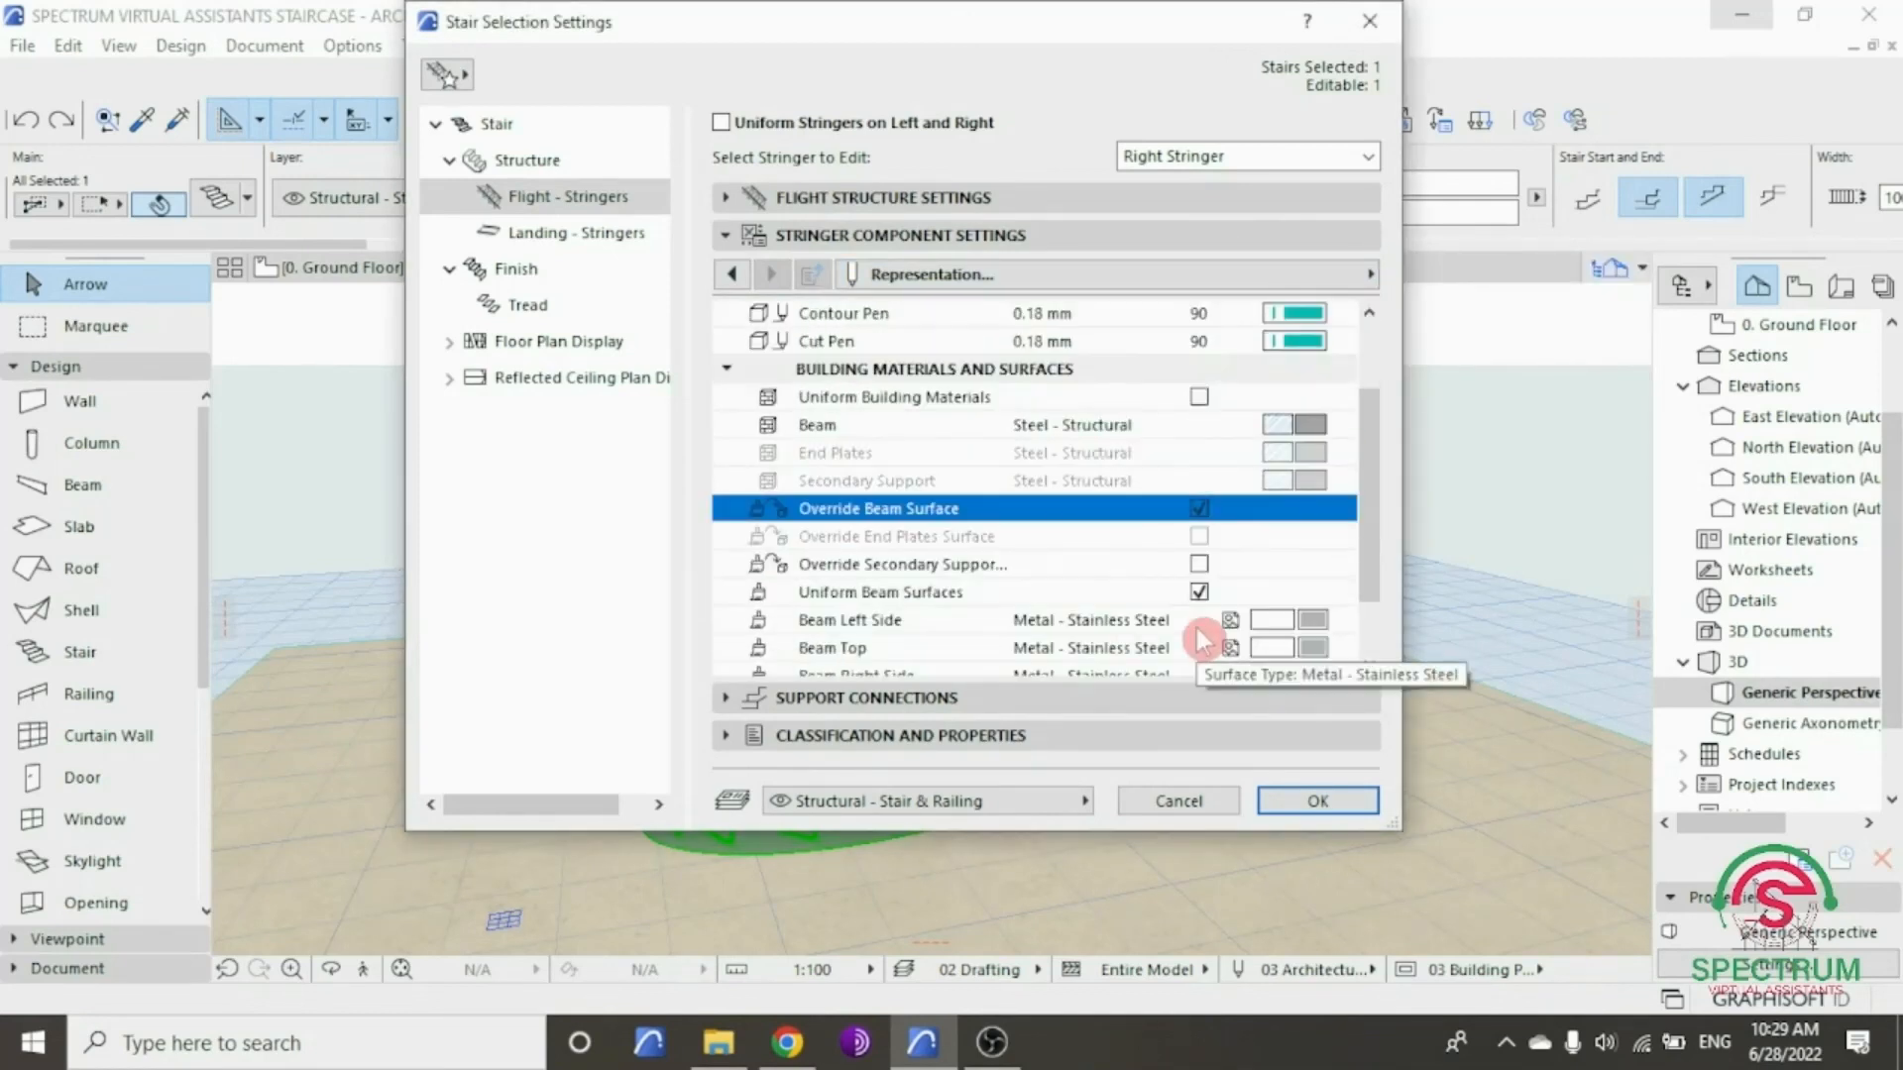
pyautogui.click(1199, 566)
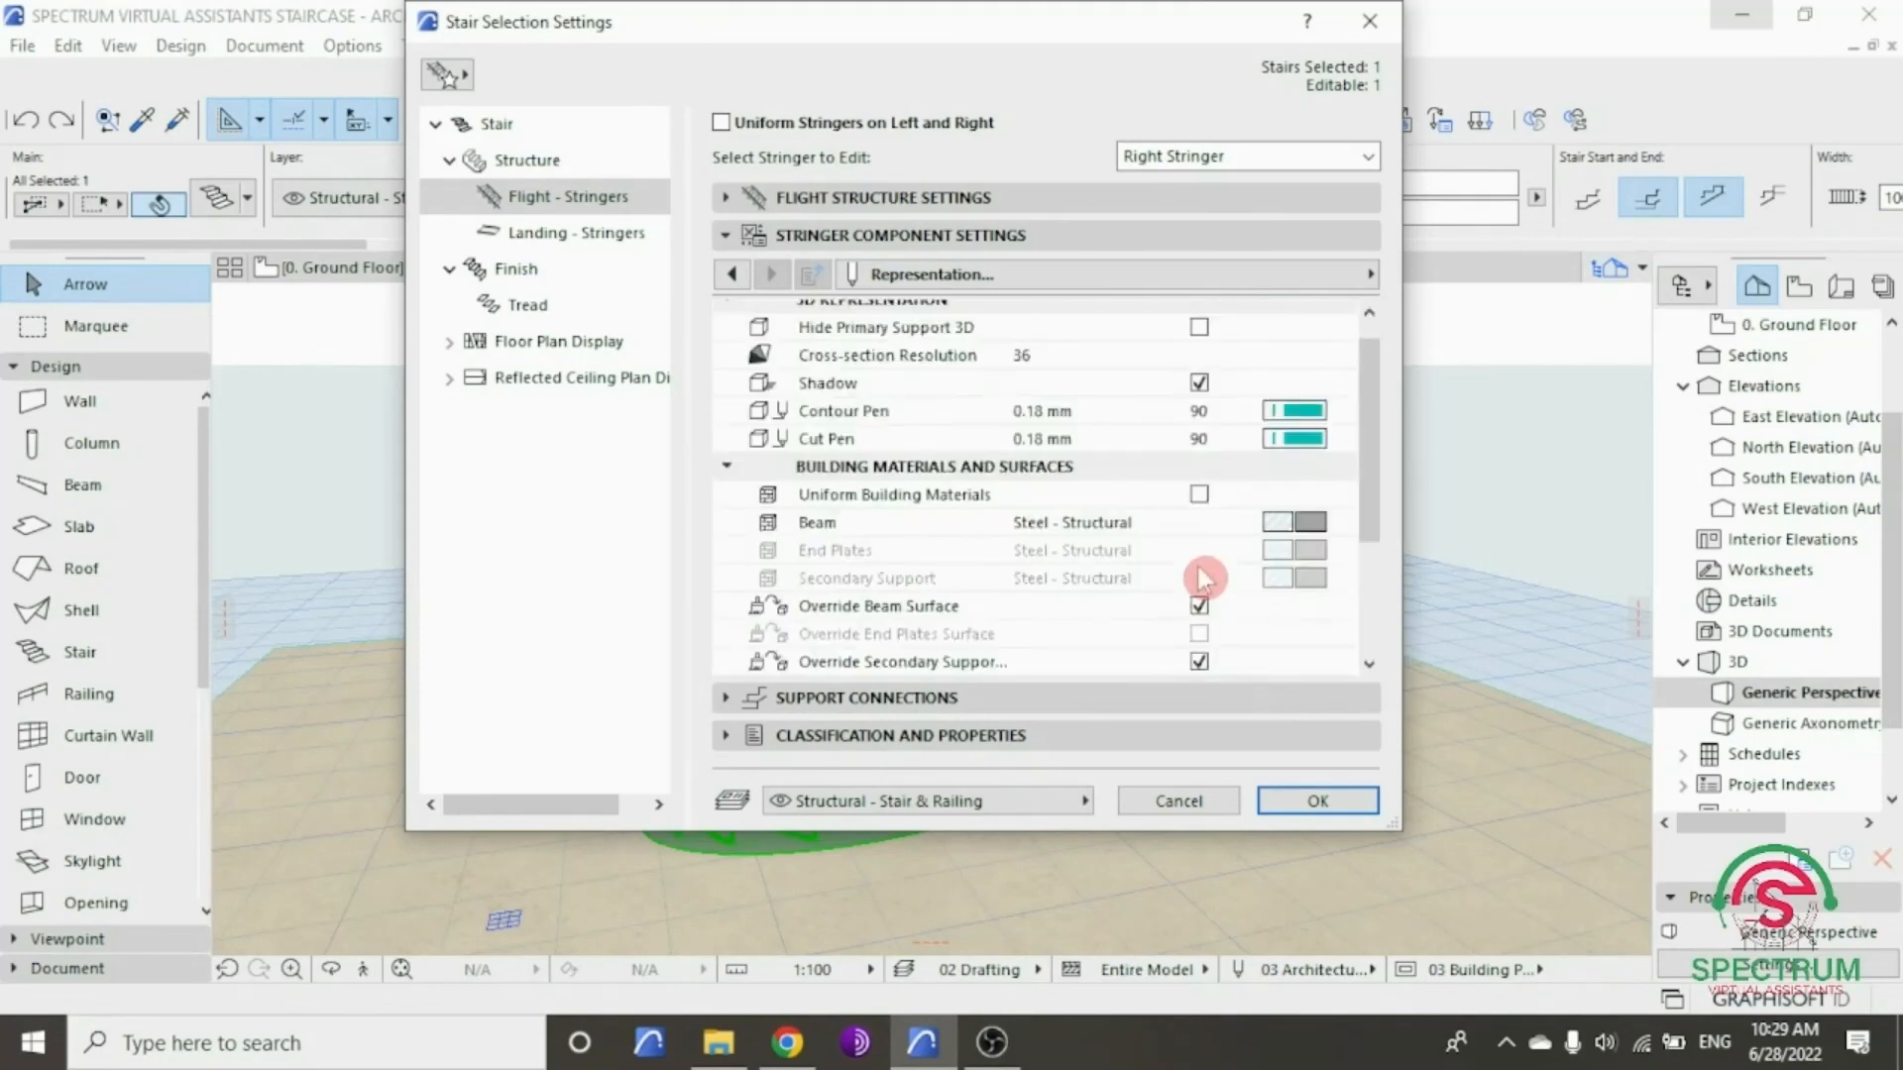
pyautogui.scroll(-4, 1214, 600)
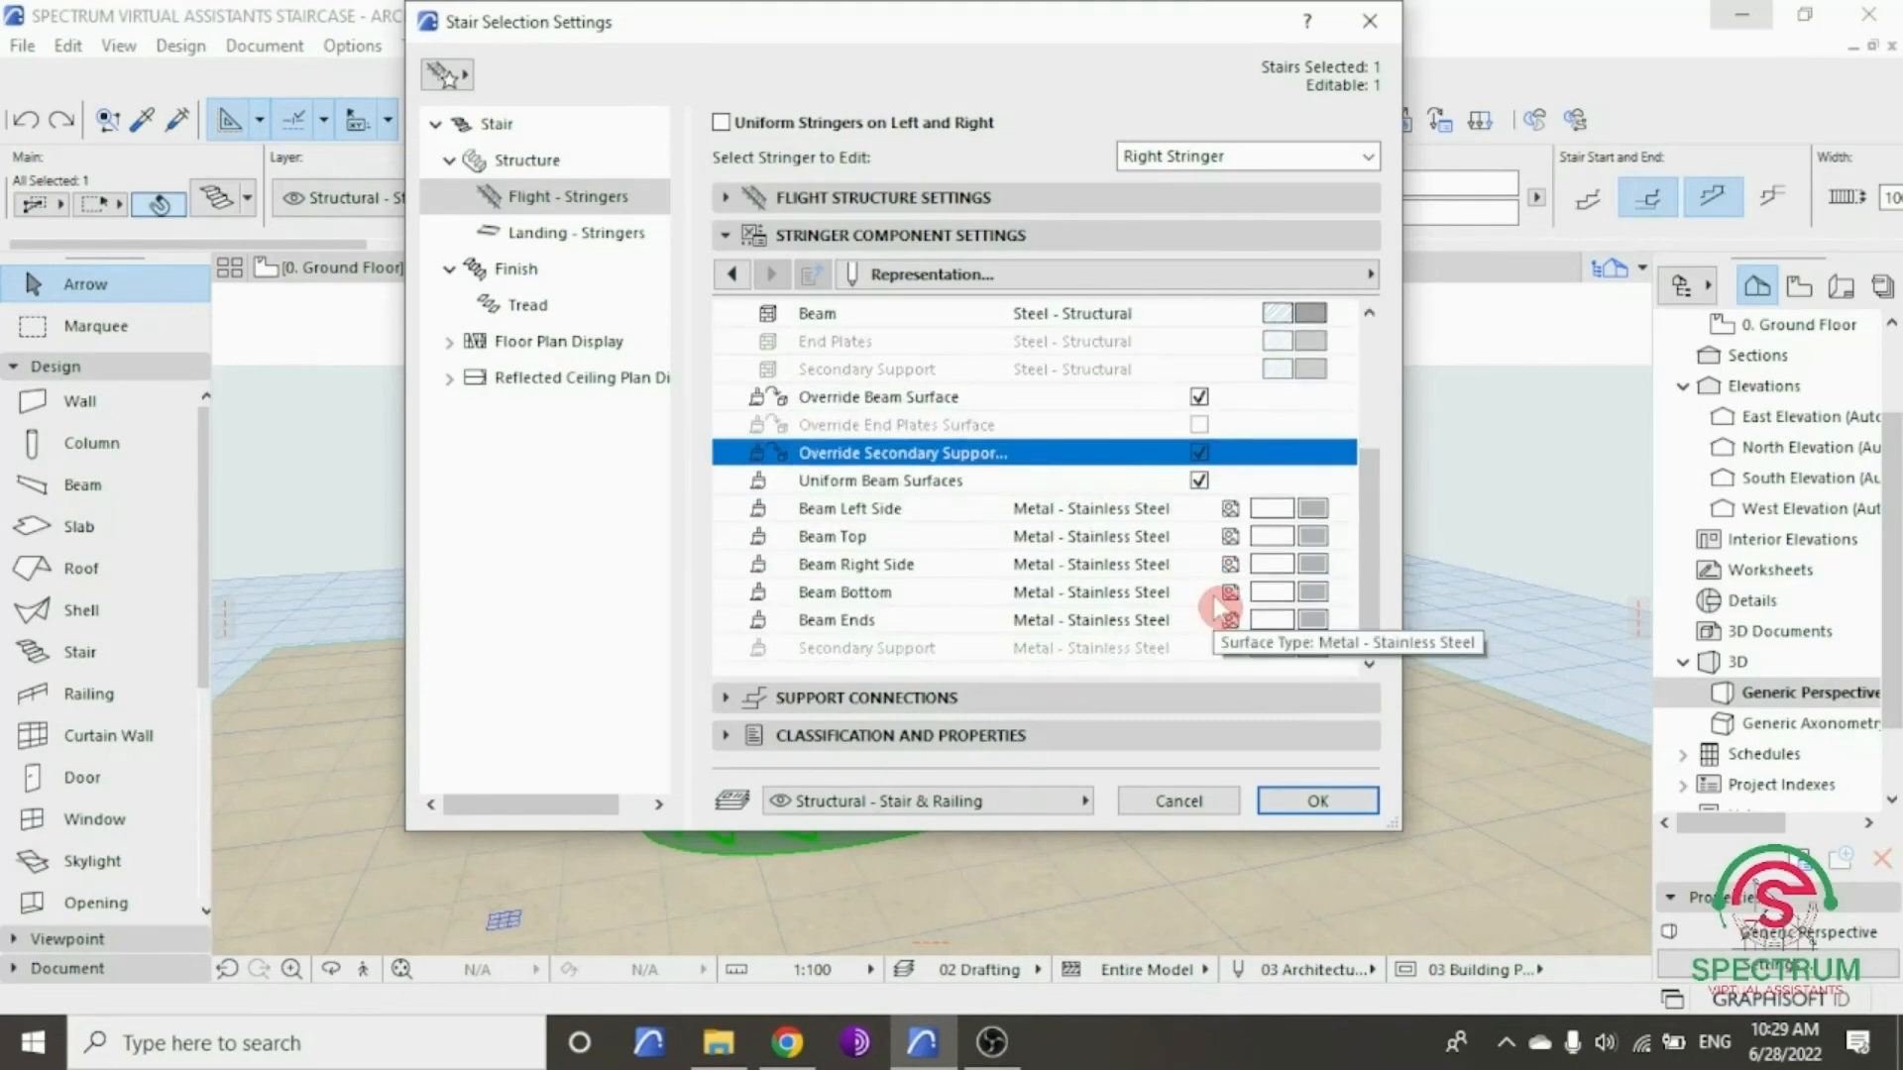
# - Set the right stringer's beam left side surface to Paint - Glossy White, apply the stair settings and clear the selection
pyautogui.click(1311, 509)
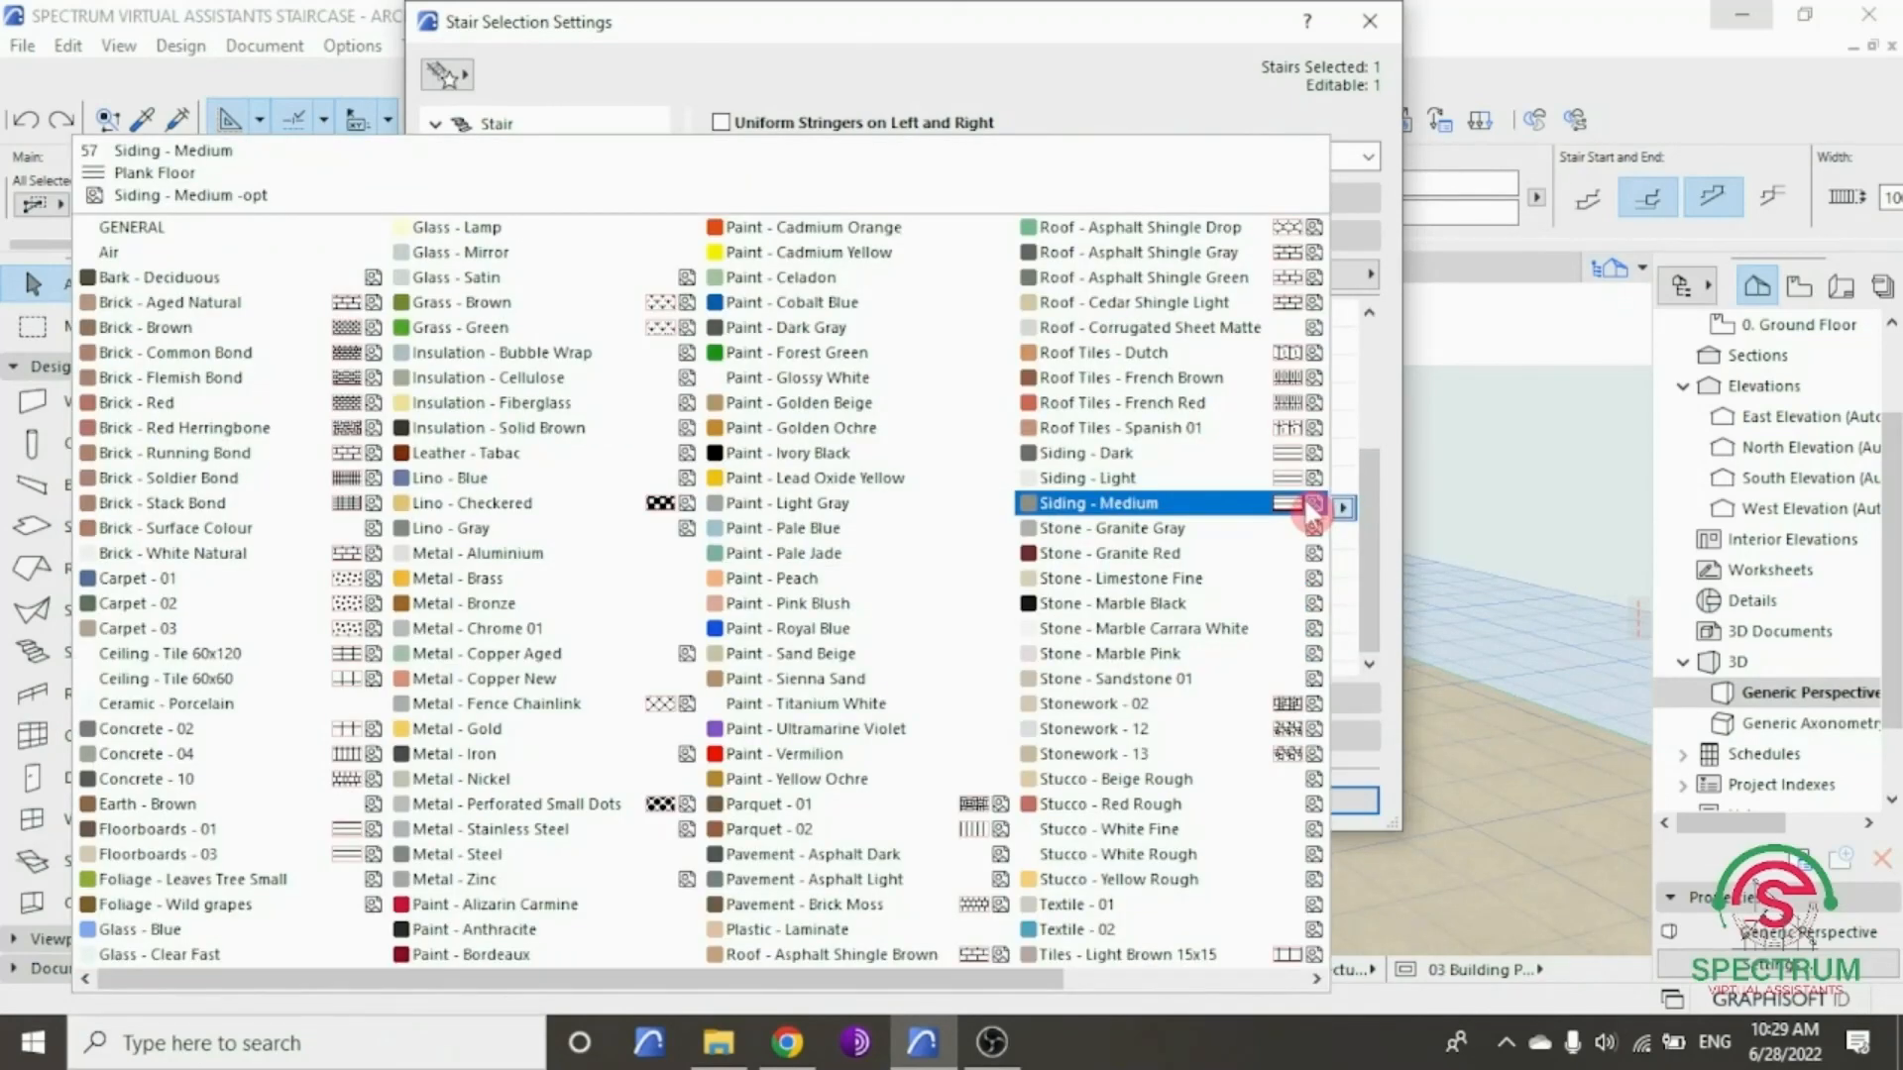
pyautogui.click(808, 378)
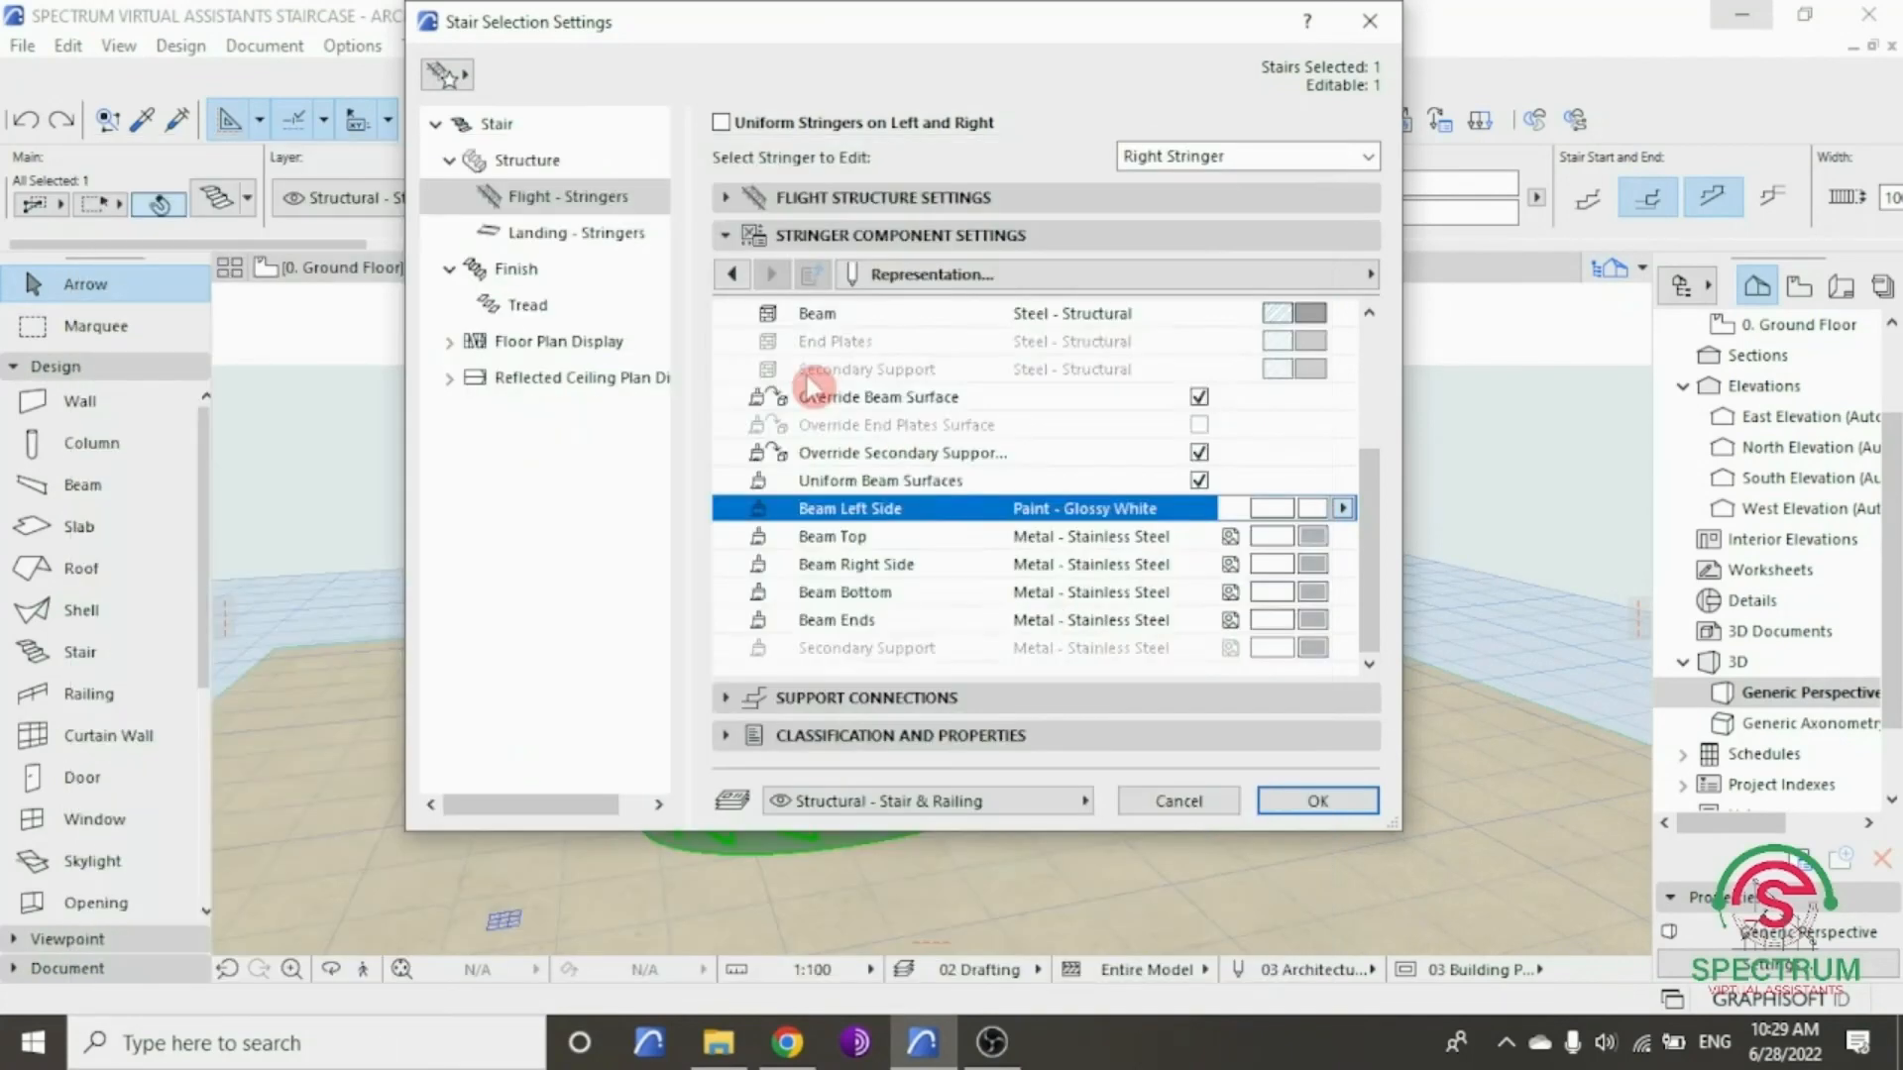
pyautogui.click(1317, 800)
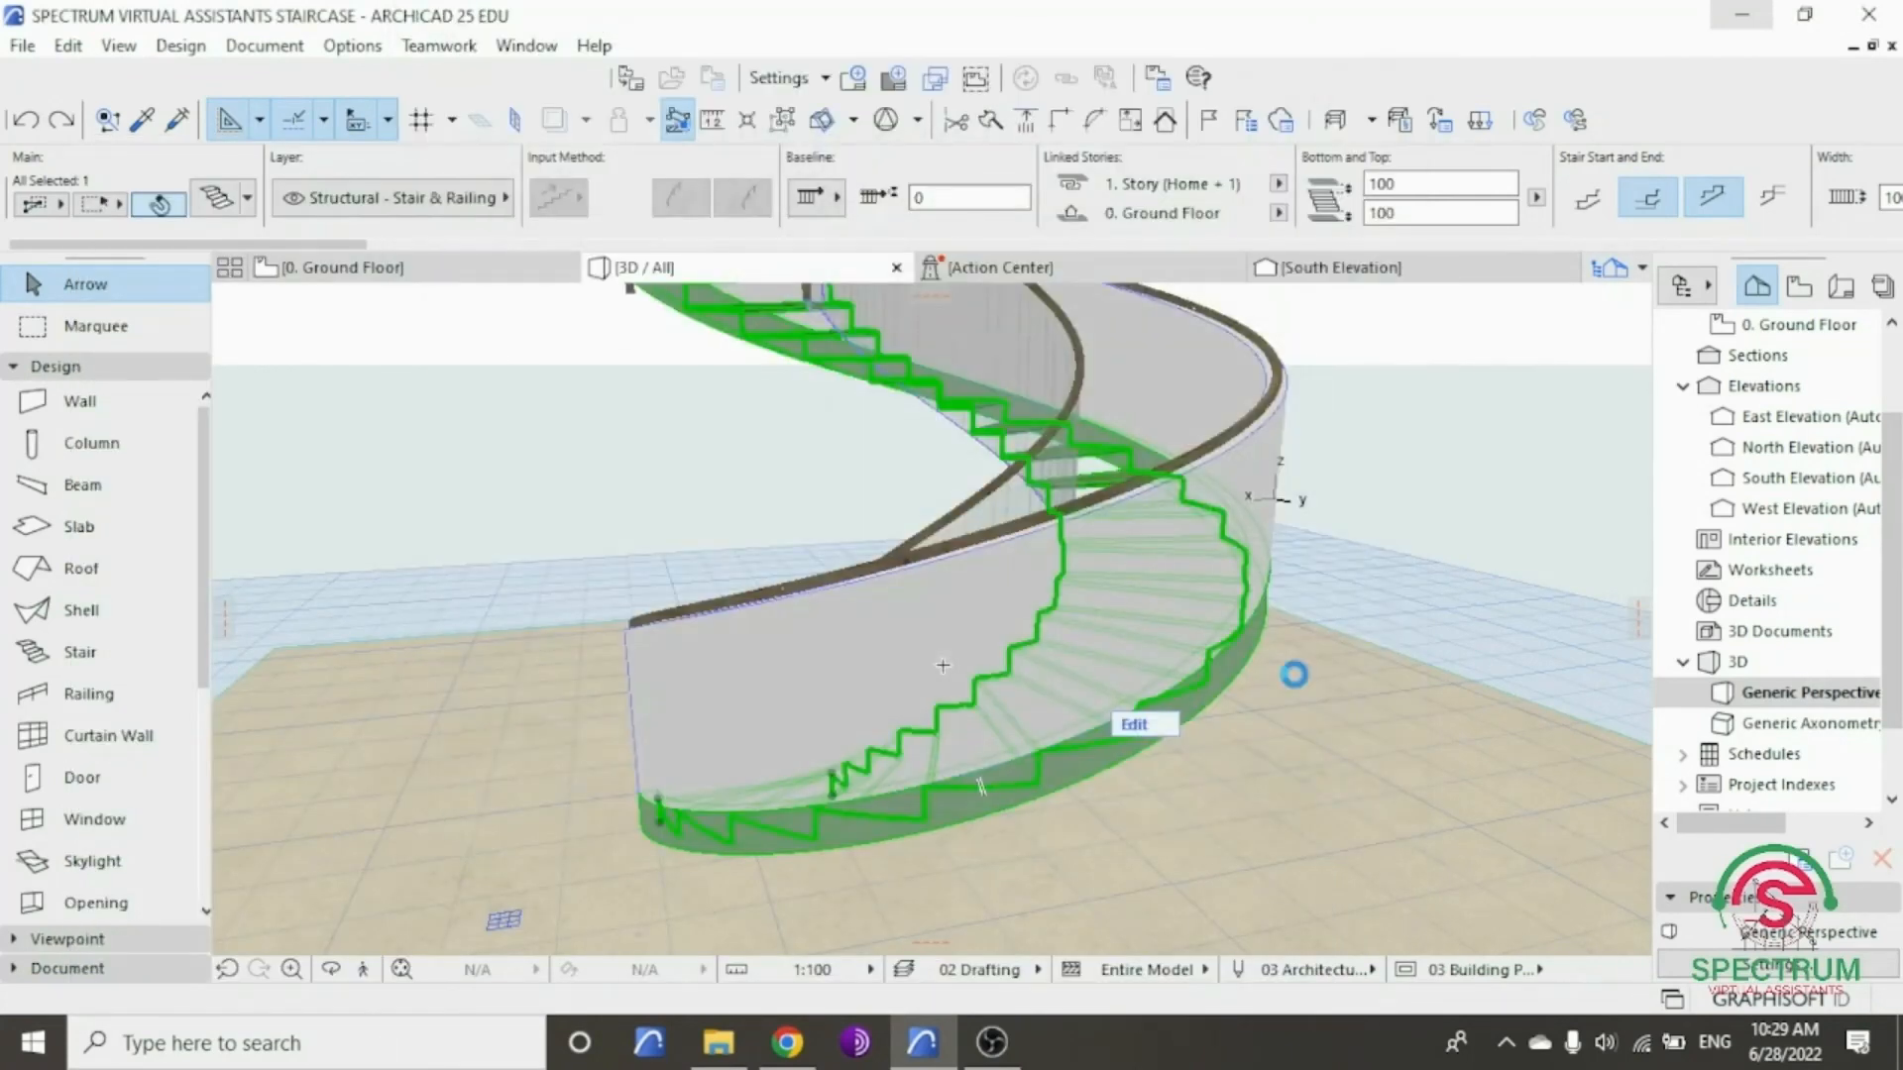
pyautogui.keyDown('shift'); pyautogui.moveTo(1299, 661); pyautogui.dragTo(931, 858, button='middle'); pyautogui.keyUp('shift')
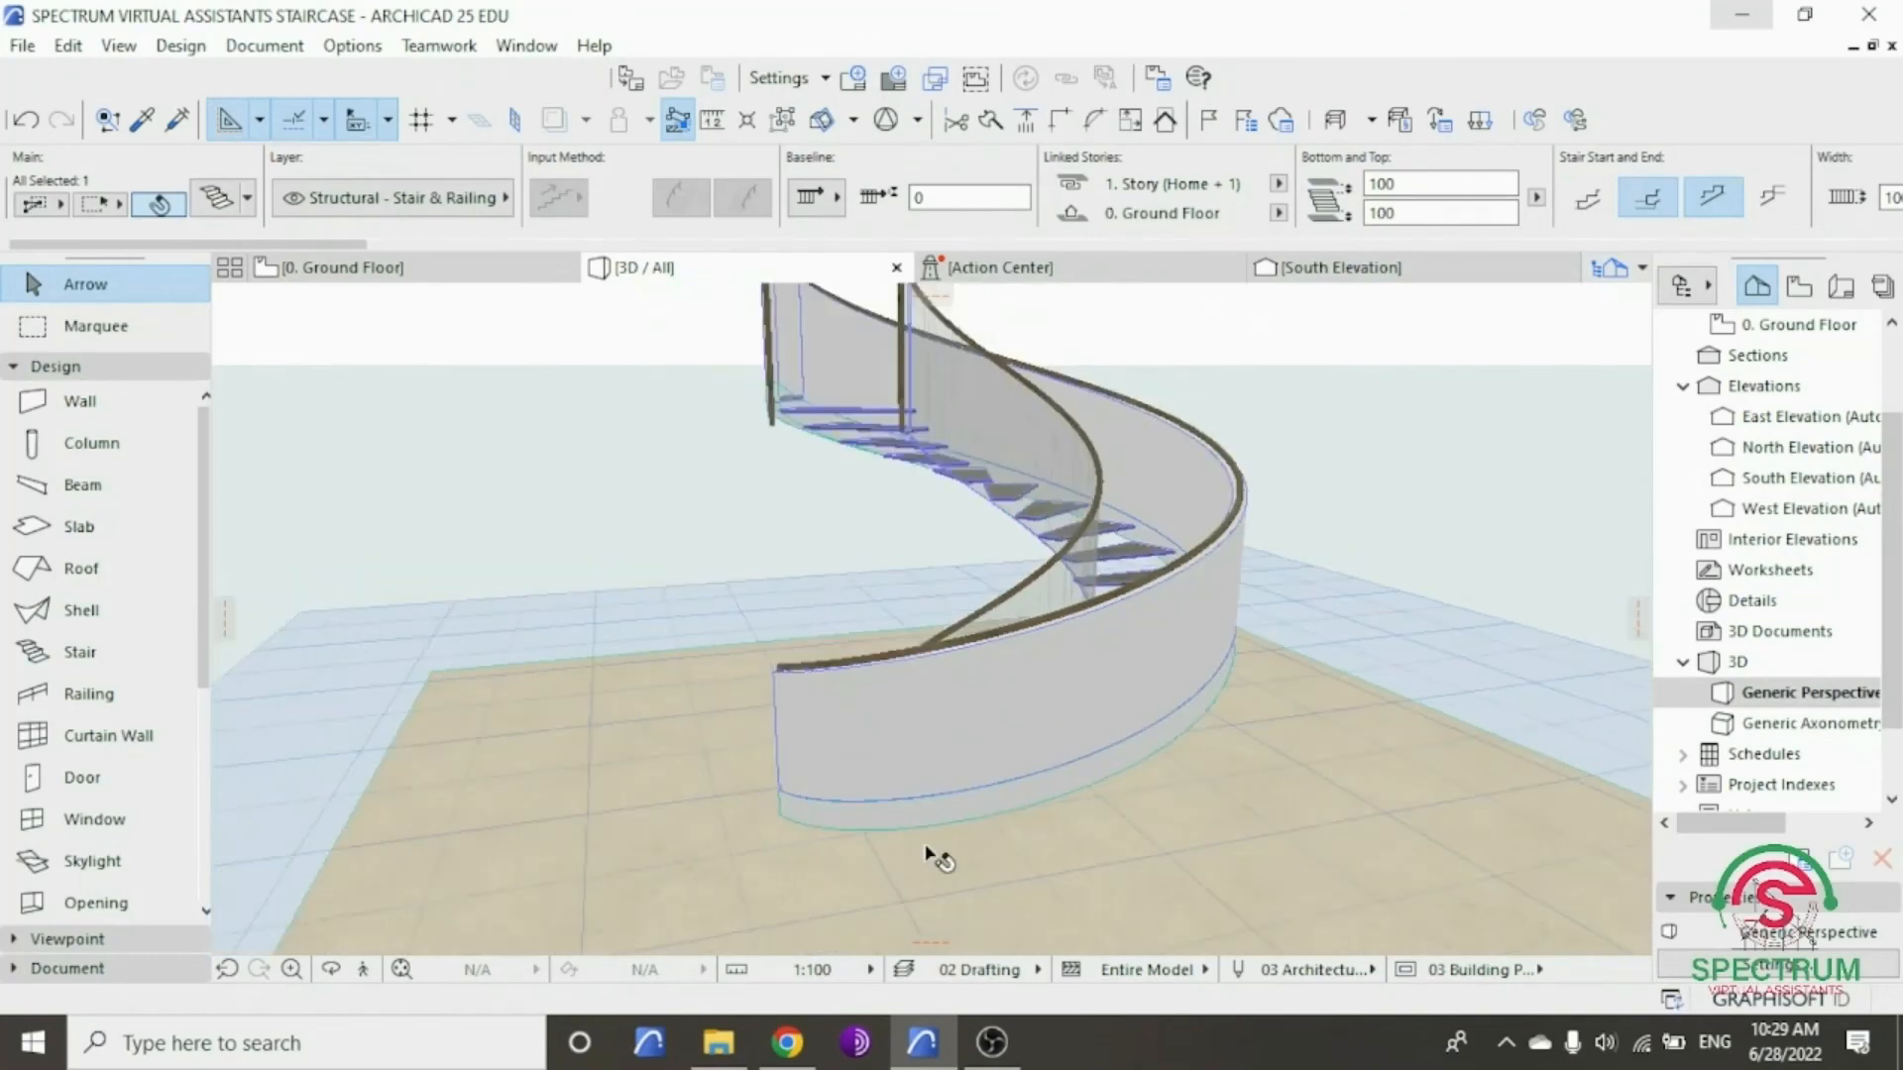
pyautogui.click(474, 619)
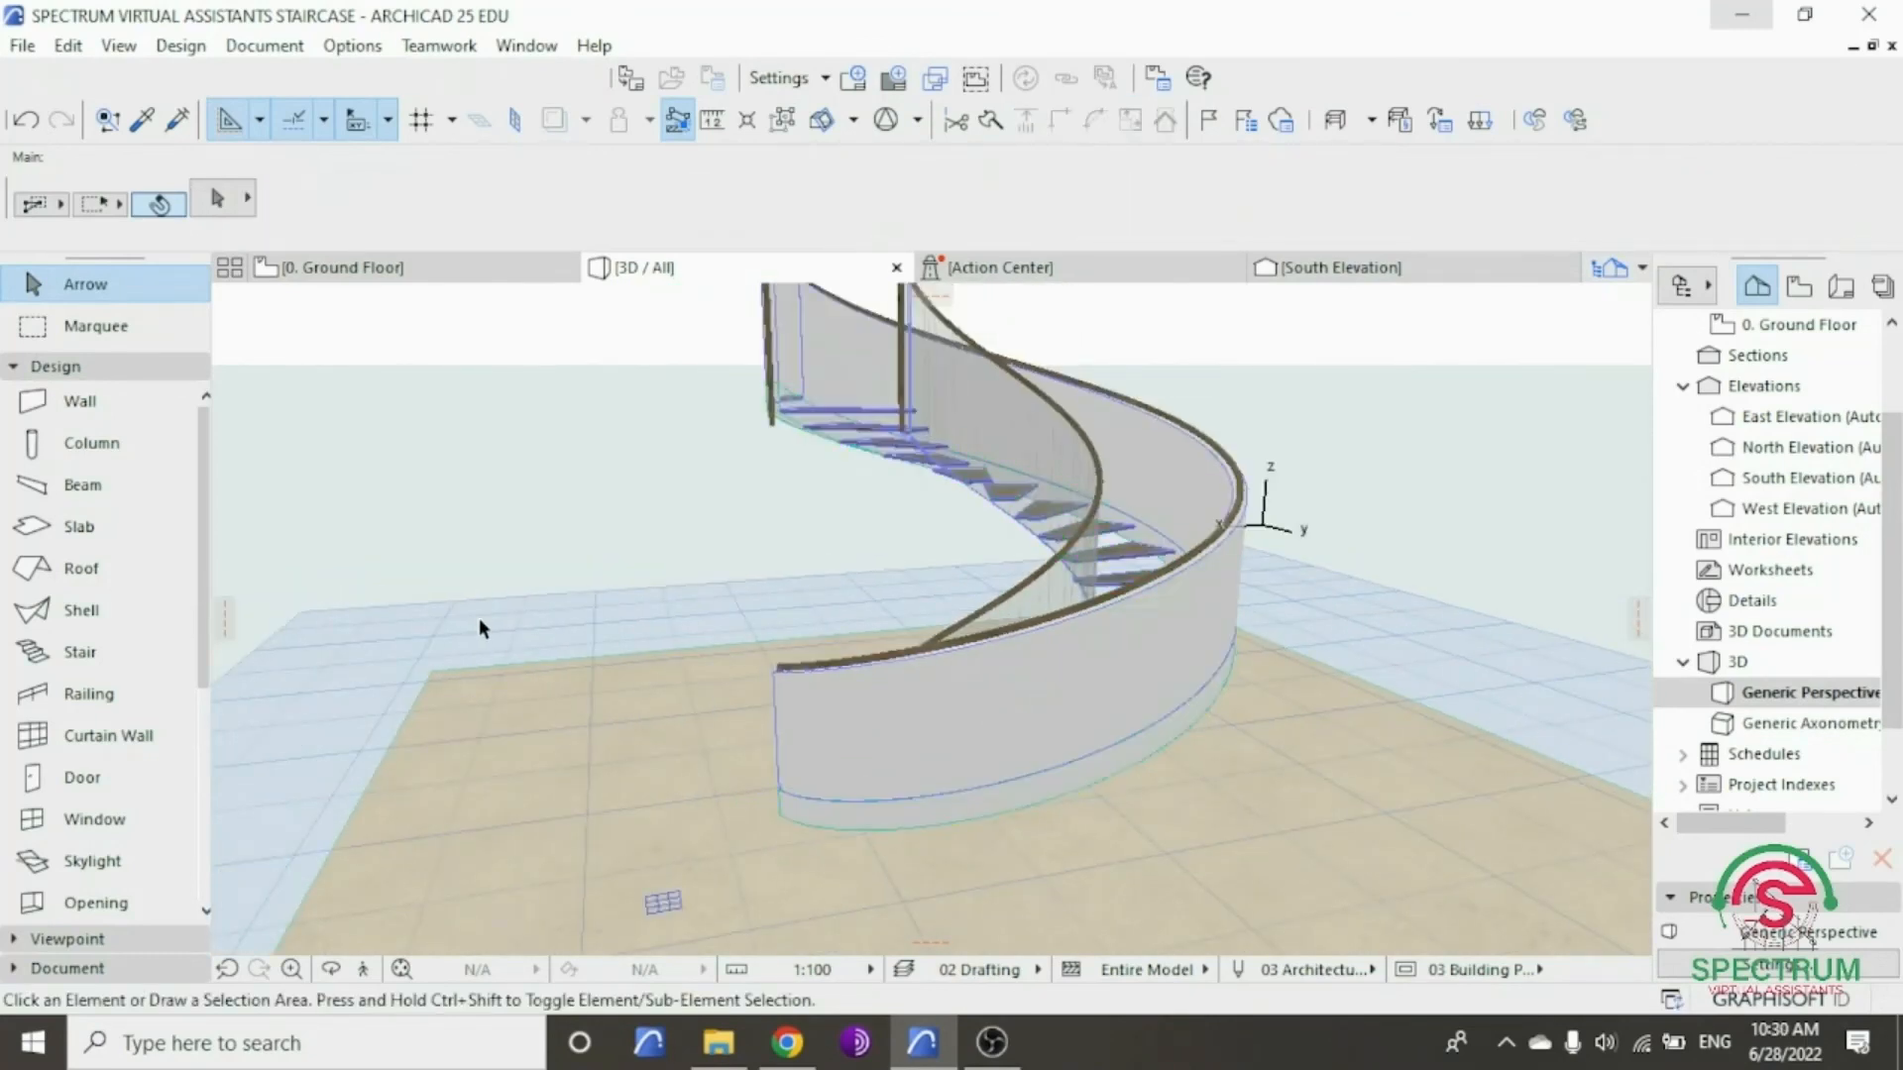
# - Examine the finished staircase from above, checking the treads, both railings and the outer stringer
pyautogui.click(330, 972)
pyautogui.scroll(-2, 739, 658)
pyautogui.moveTo(907, 423); pyautogui.dragTo(852, 627)
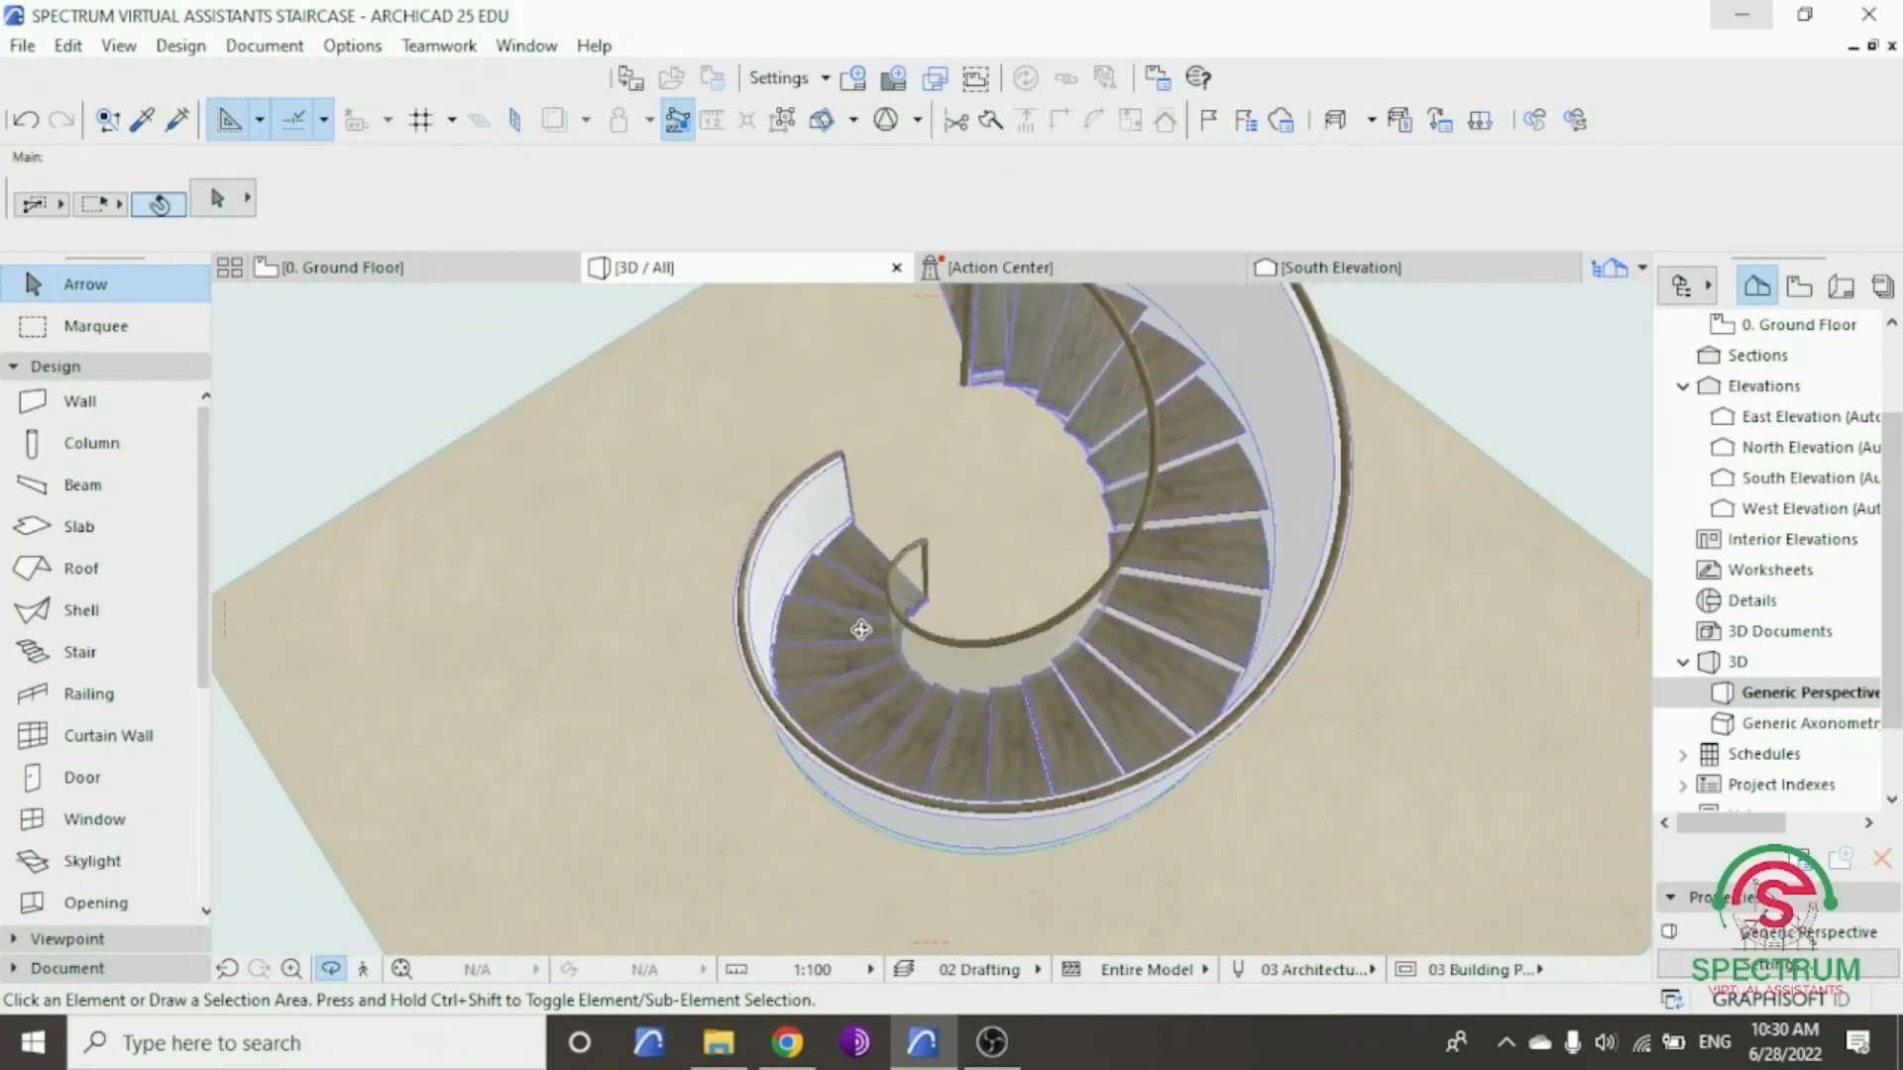